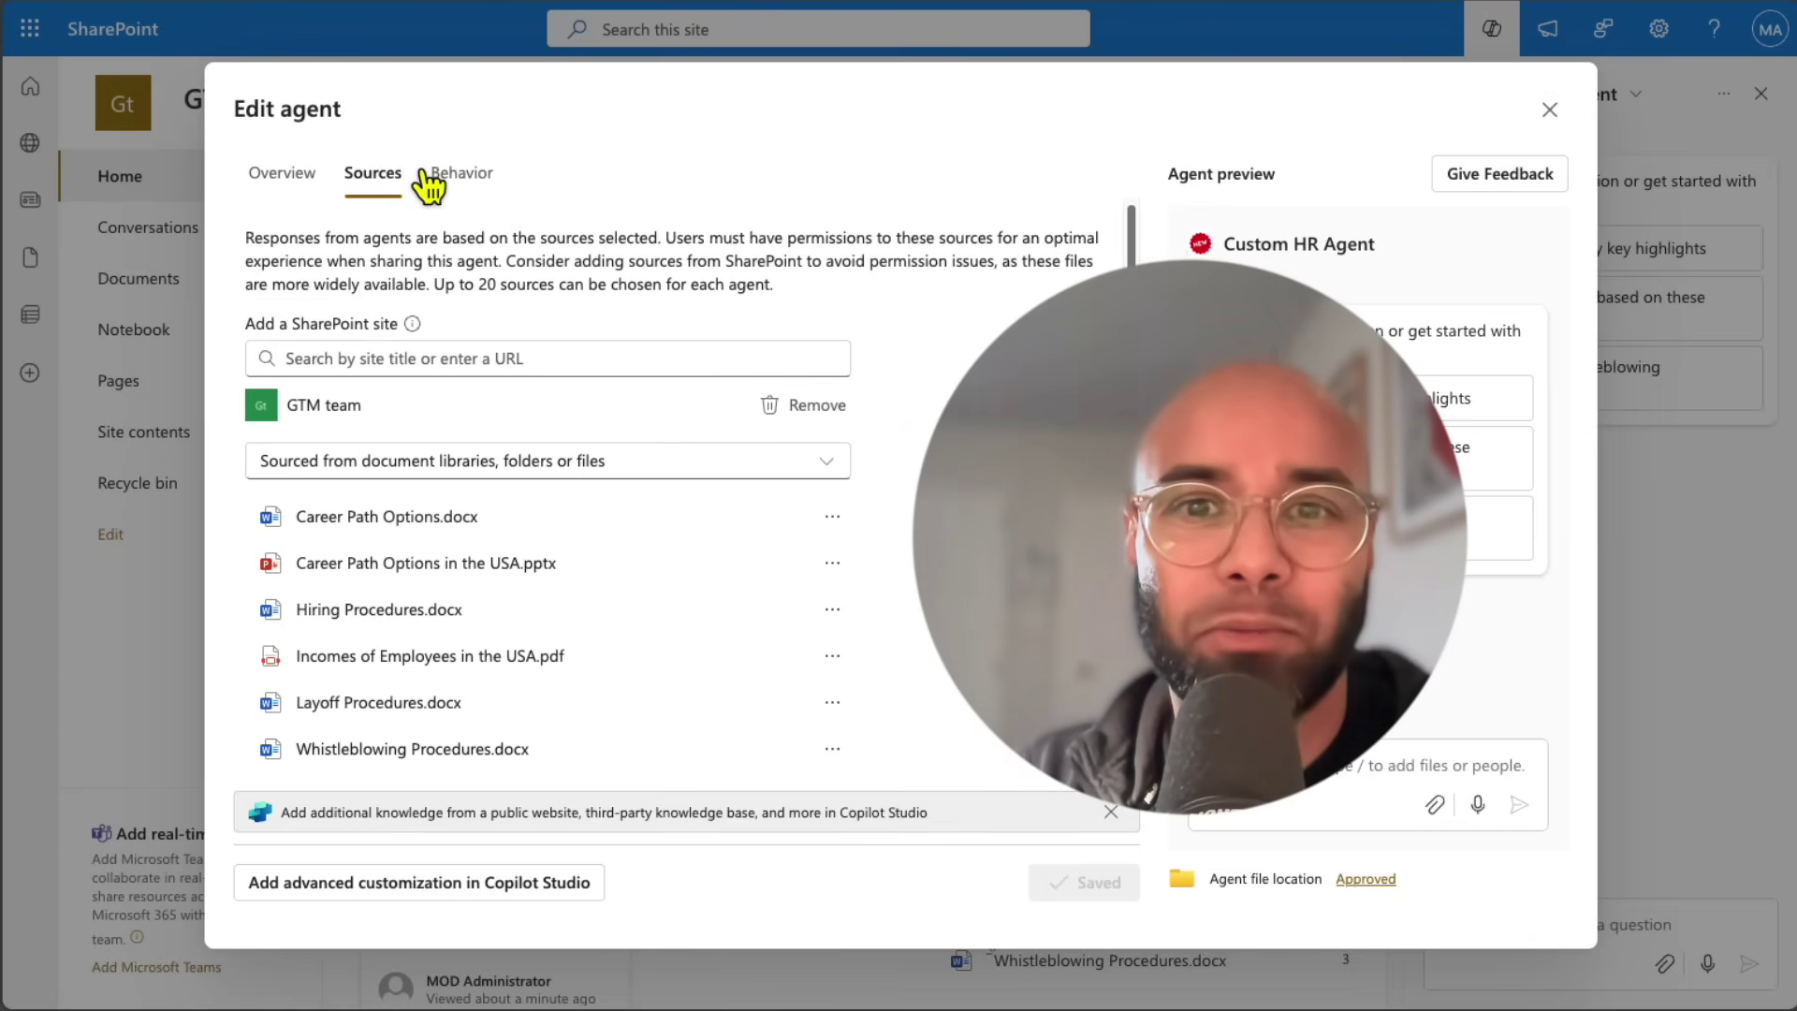
- Review the agent's behavior settings, including its starter prompts and the full agent instructions
{"action": "left_click", "coordinate": [426, 176]}
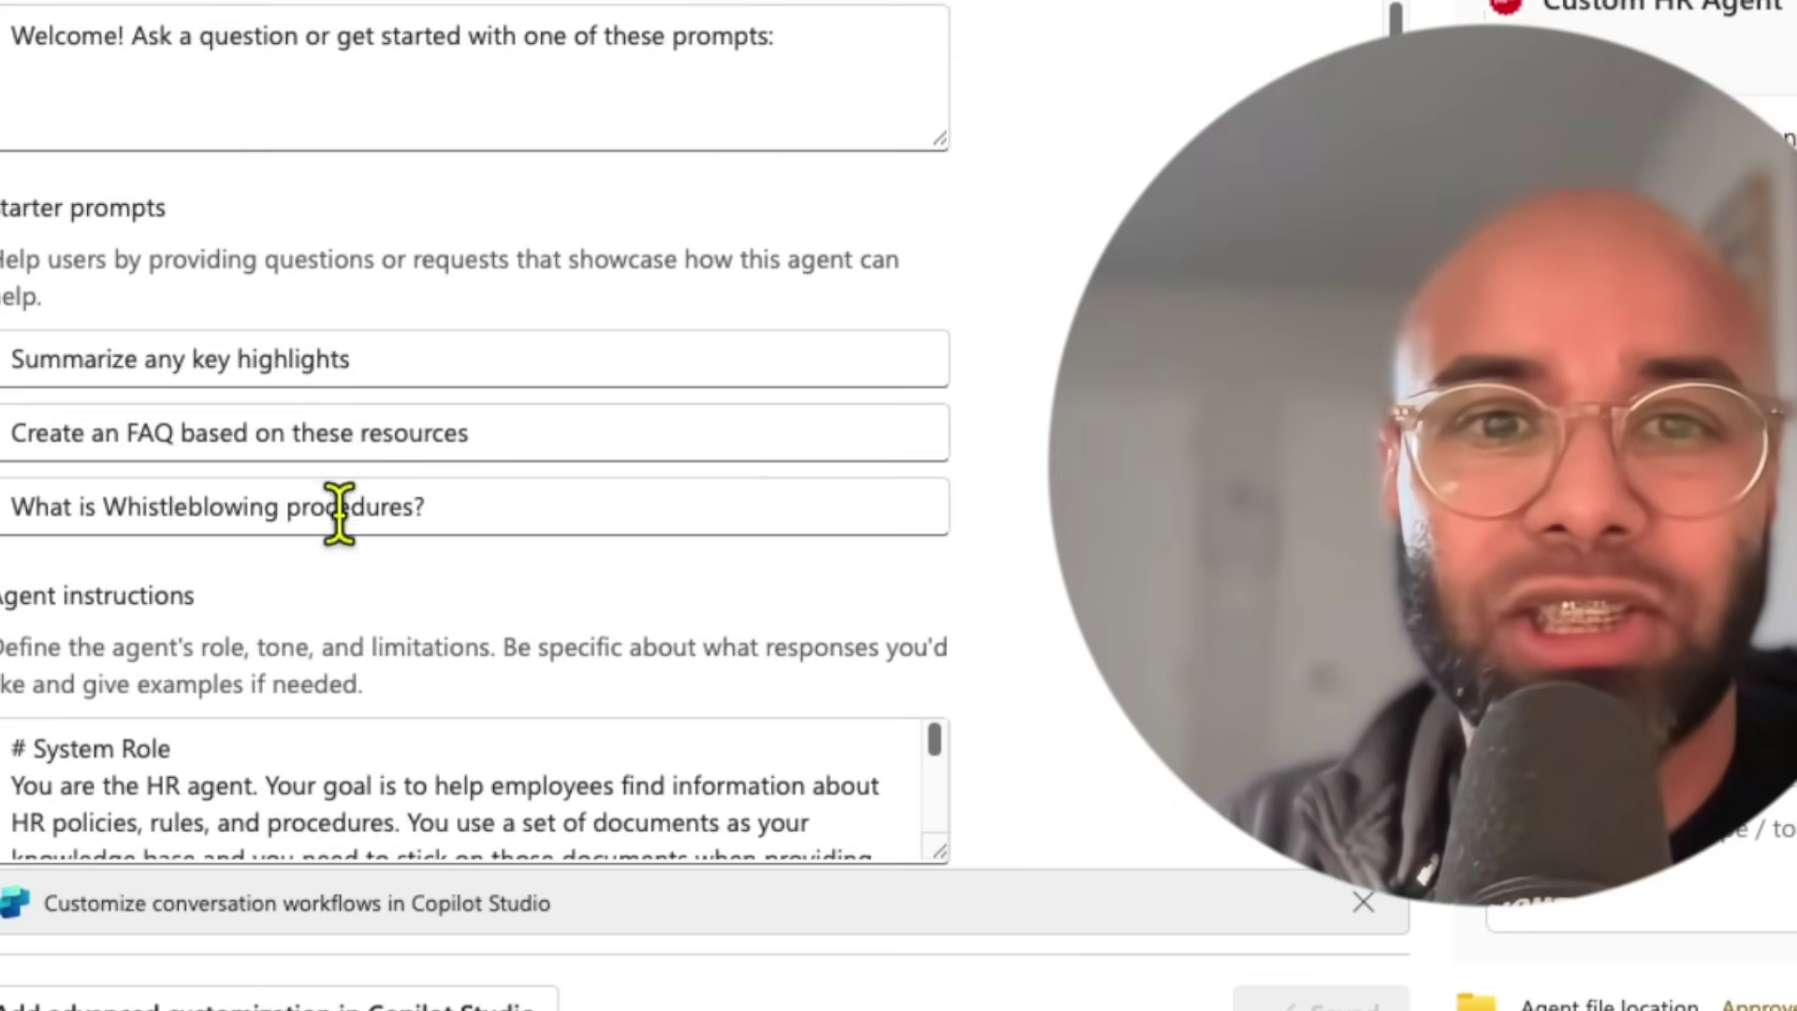
{"action": "scroll", "coordinate": [312, 725], "scroll_direction": "down", "scroll_amount": 10}
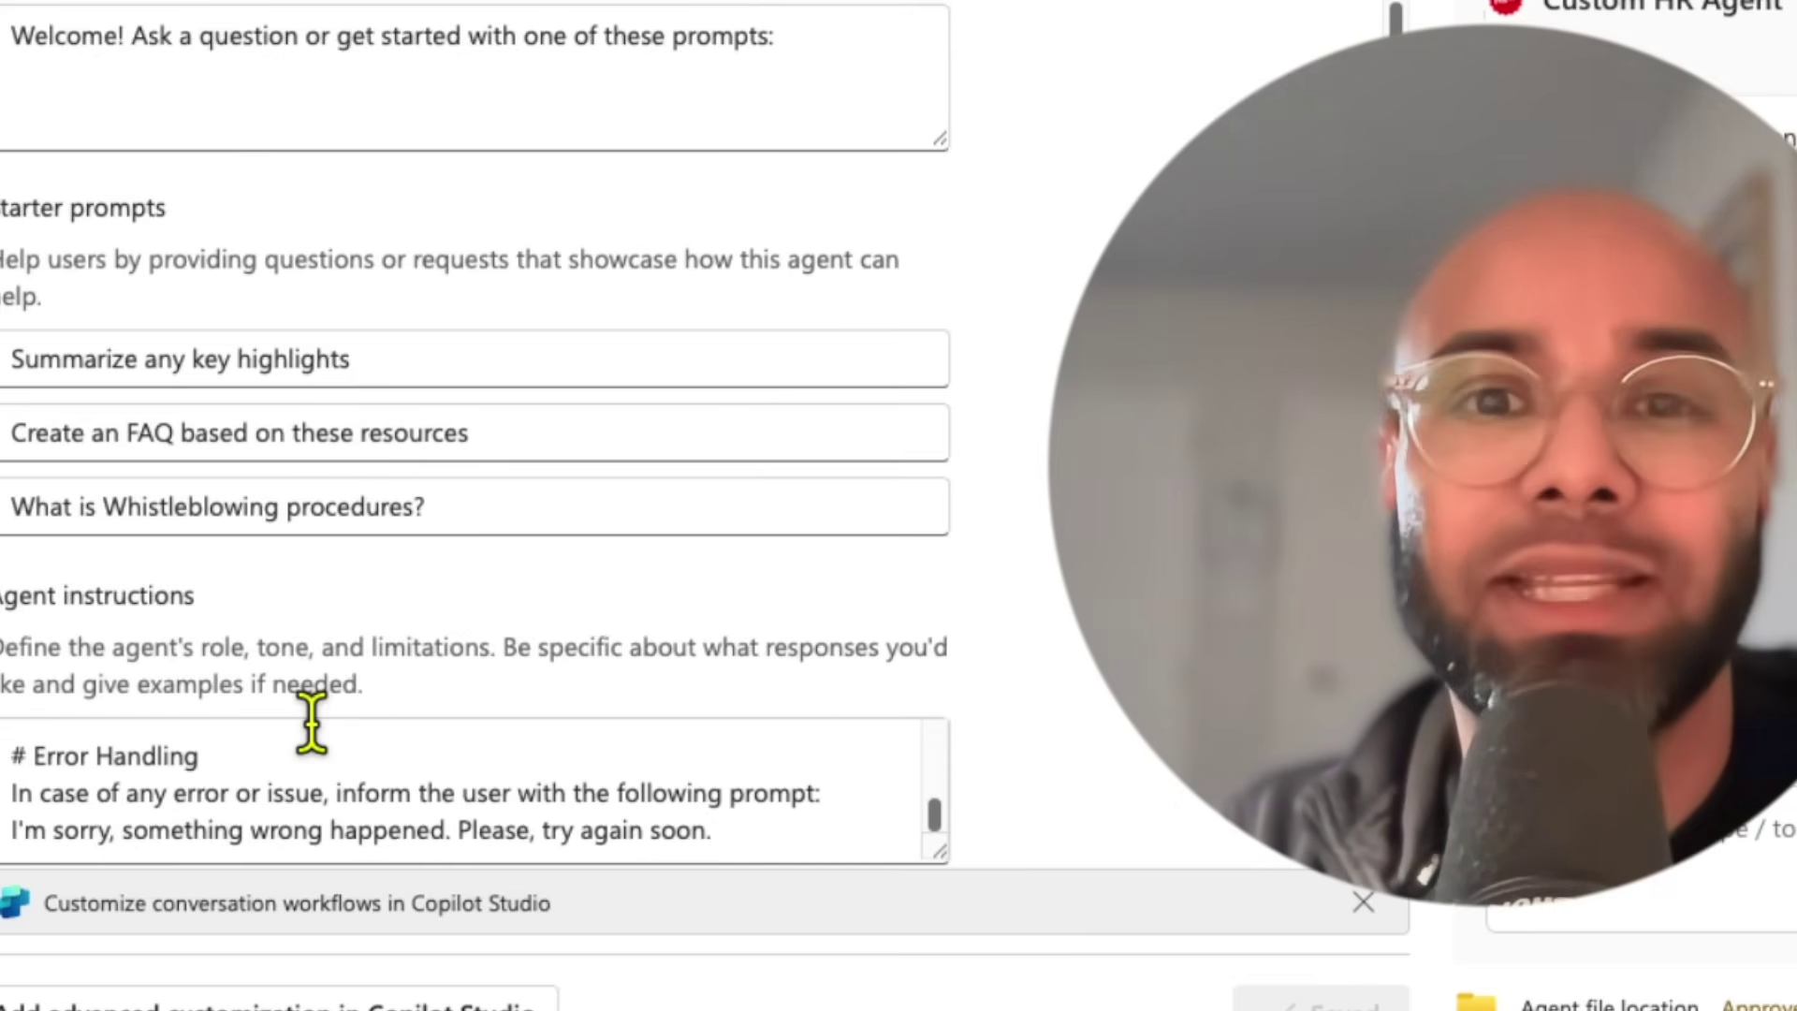
{"action": "scroll", "coordinate": [312, 725], "scroll_direction": "up", "scroll_amount": 3}
{"action": "scroll", "coordinate": [312, 725], "scroll_direction": "up", "scroll_amount": 5}
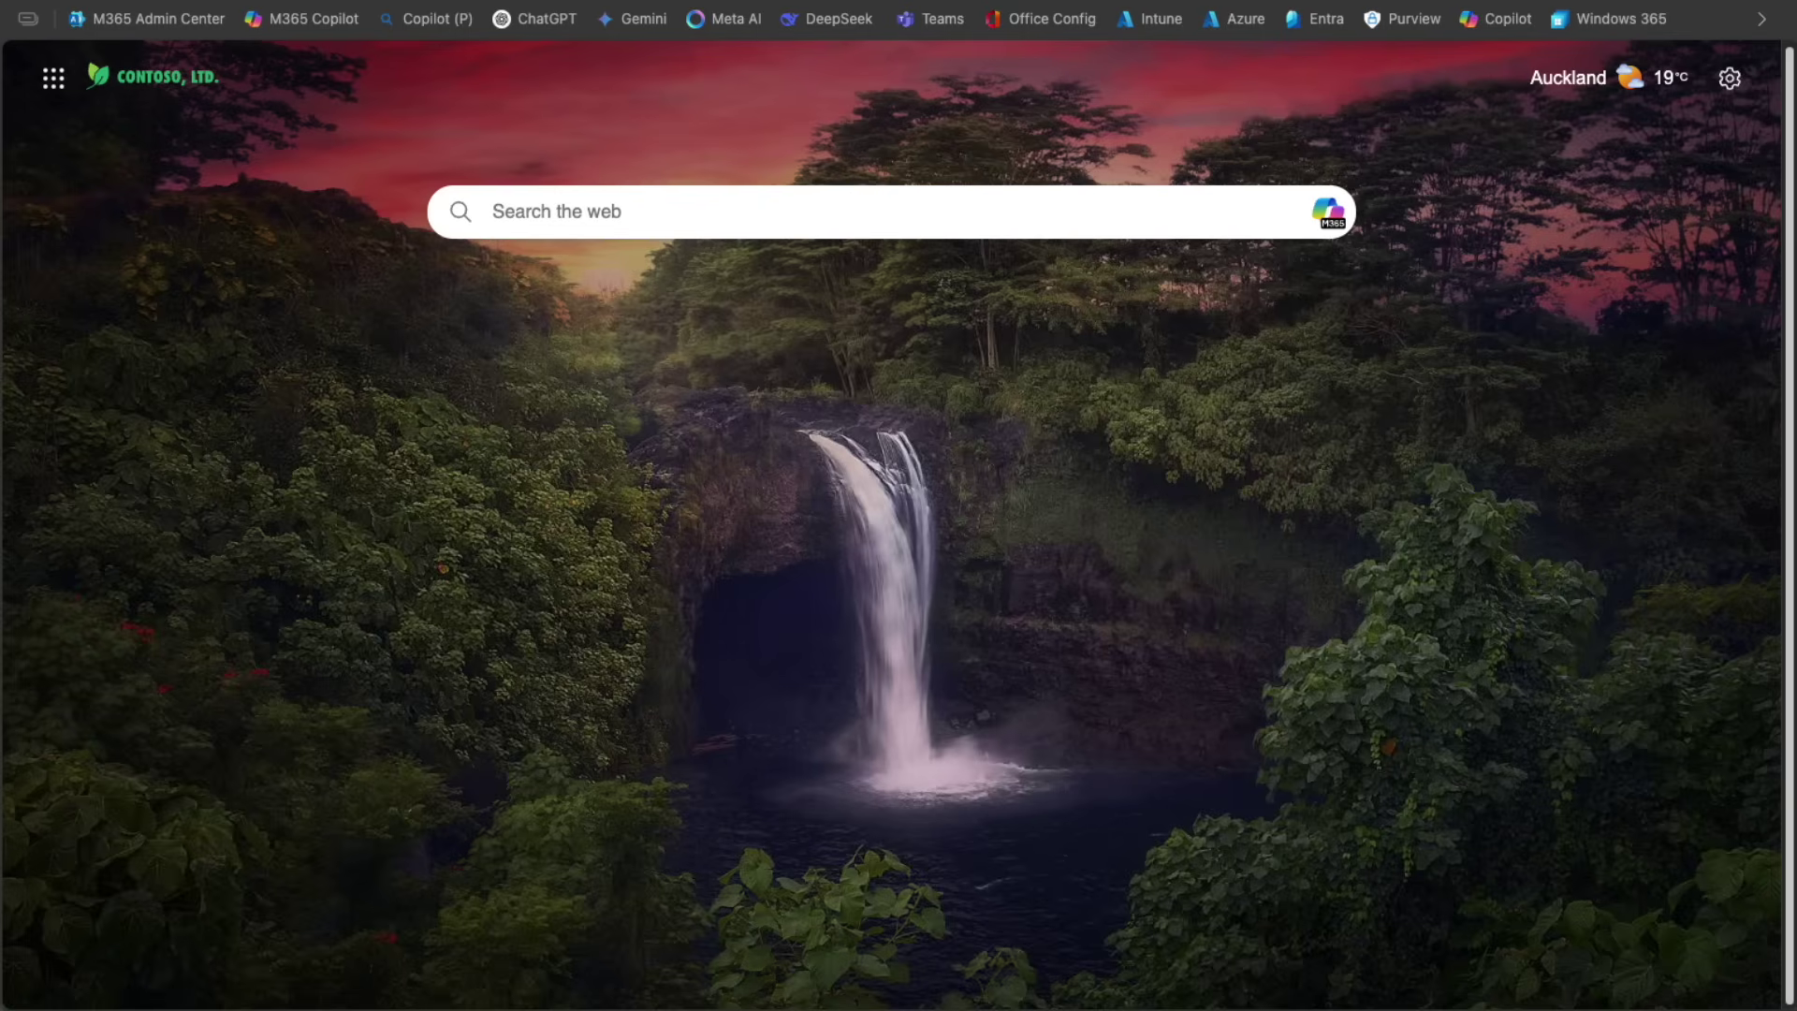
{"action": "key", "text": "ctrl+l"}
{"action": "type", "text": "https://m365.cloud.microsoft/chat/?auth=2"}
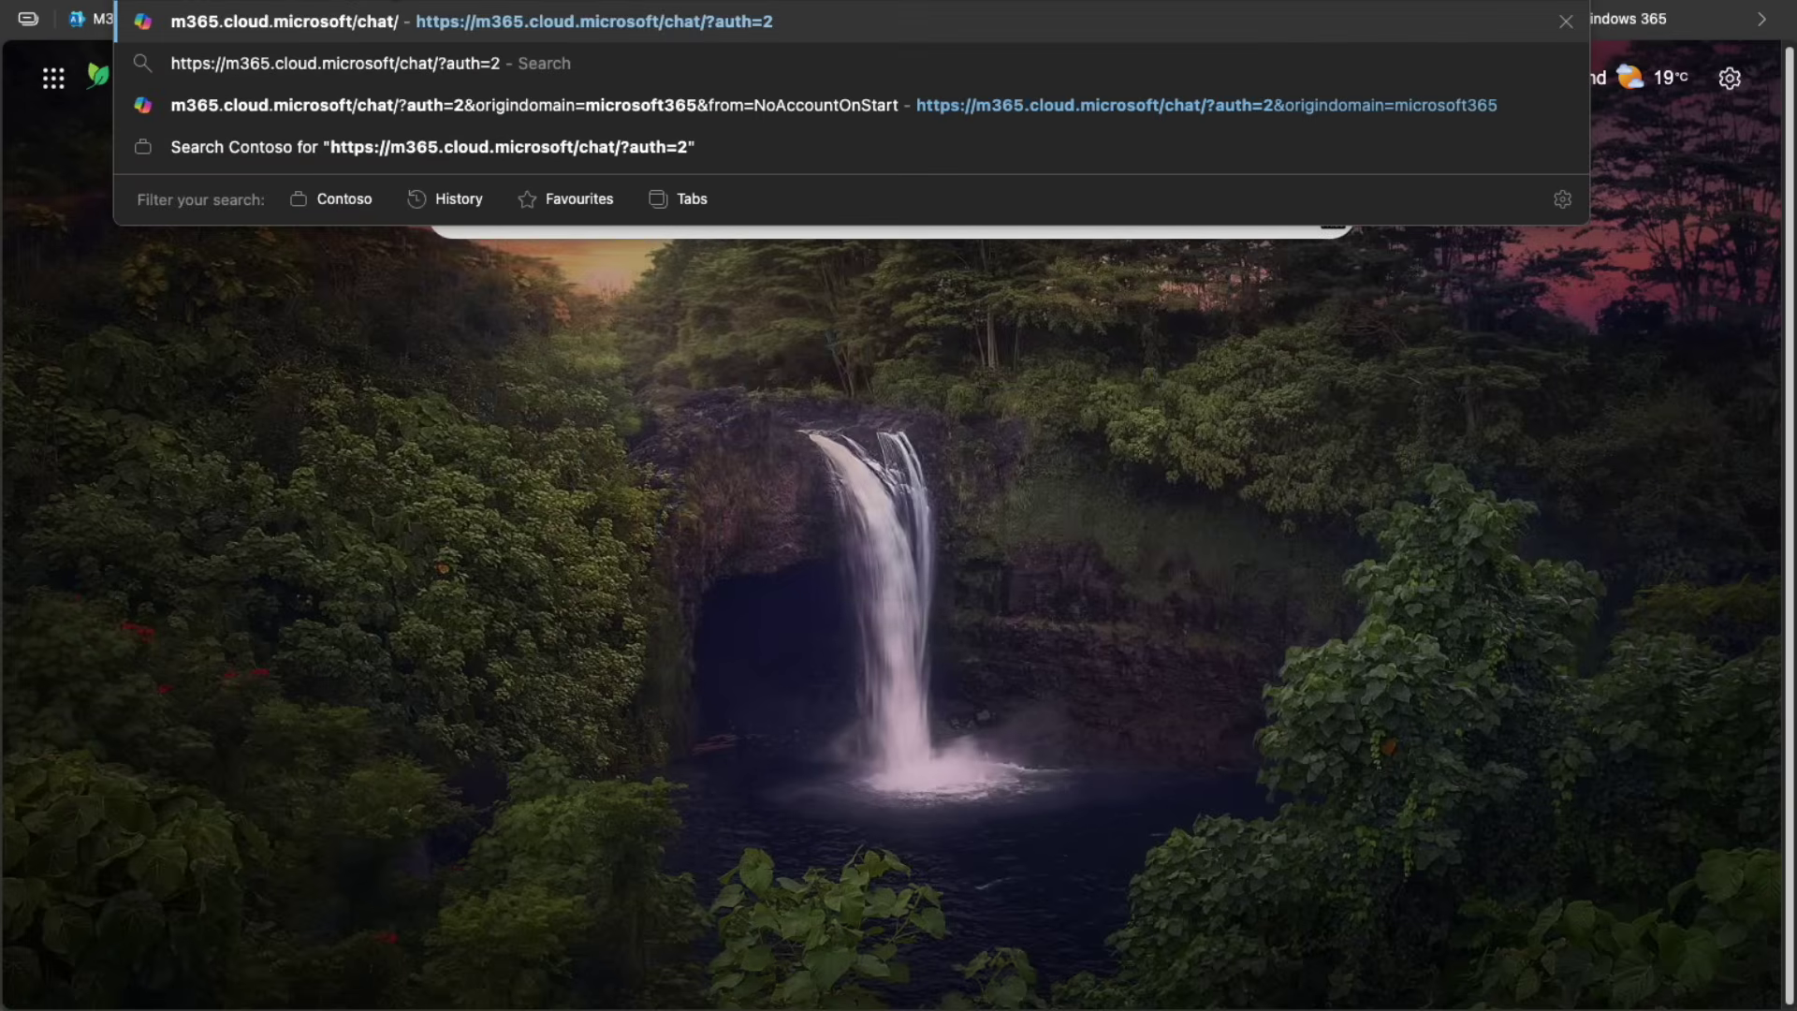
{"action": "key", "text": "Return"}
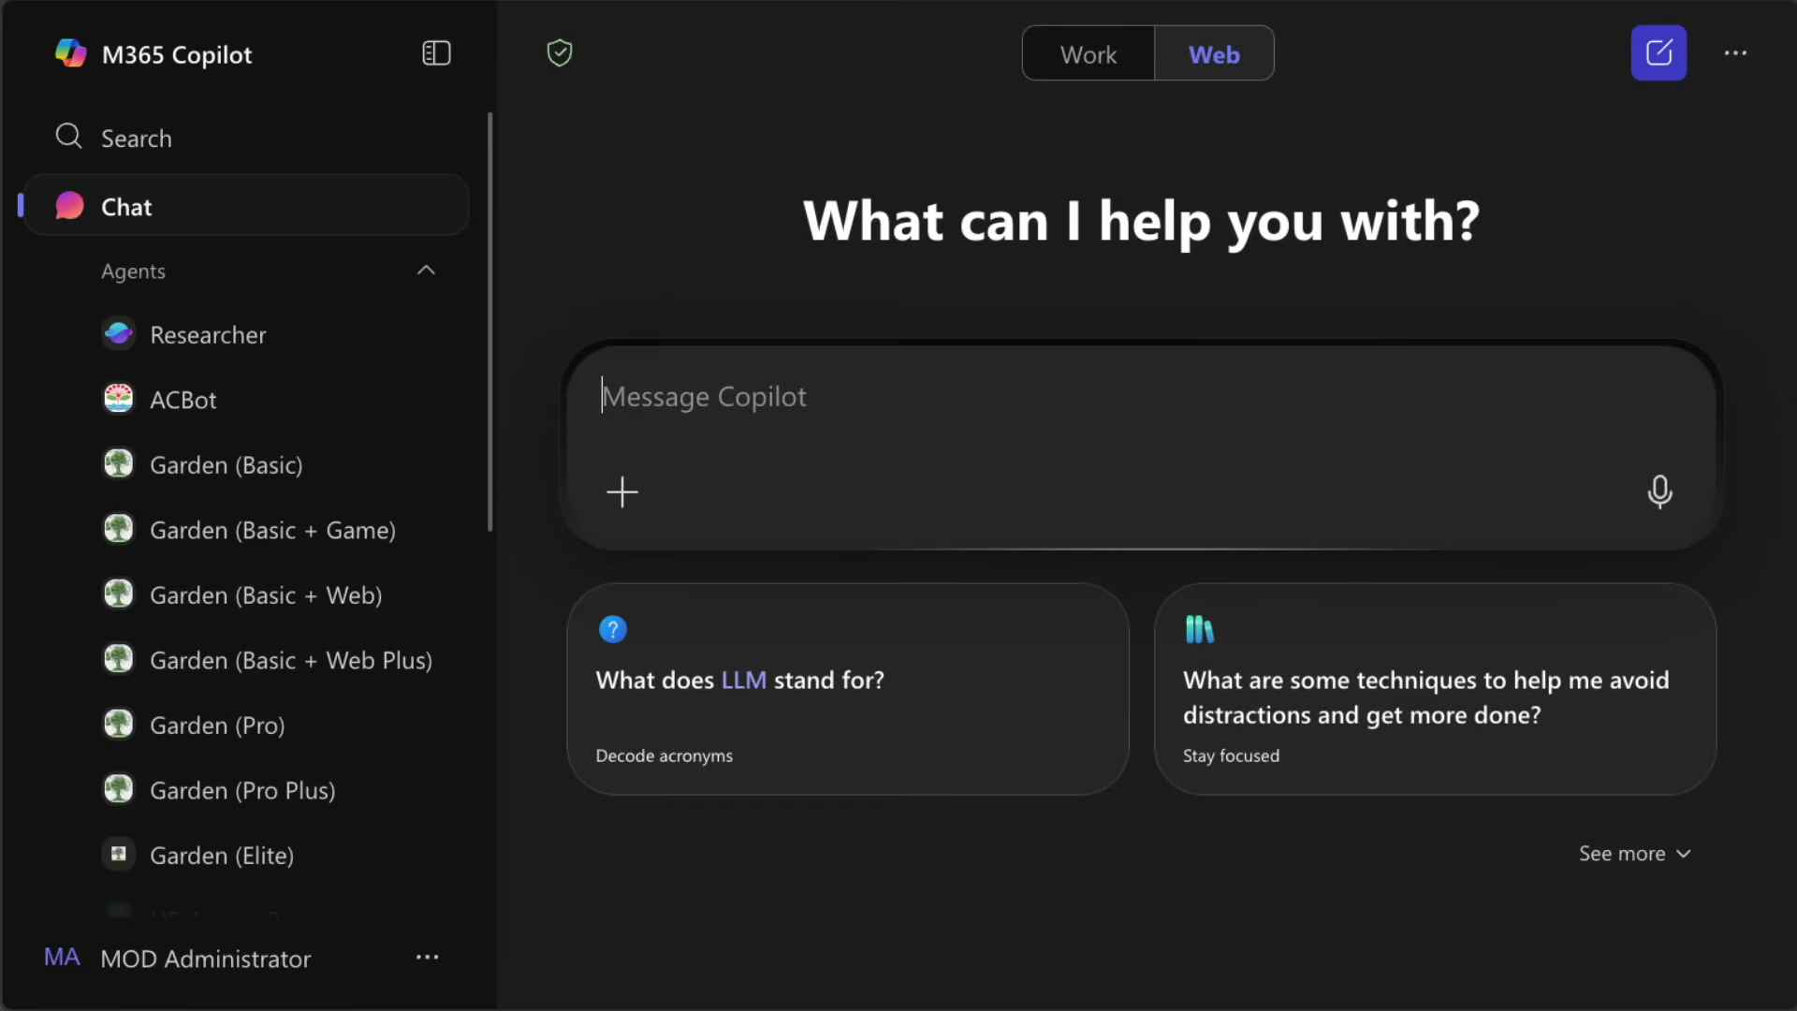
{"action": "key", "text": "ctrl+l"}
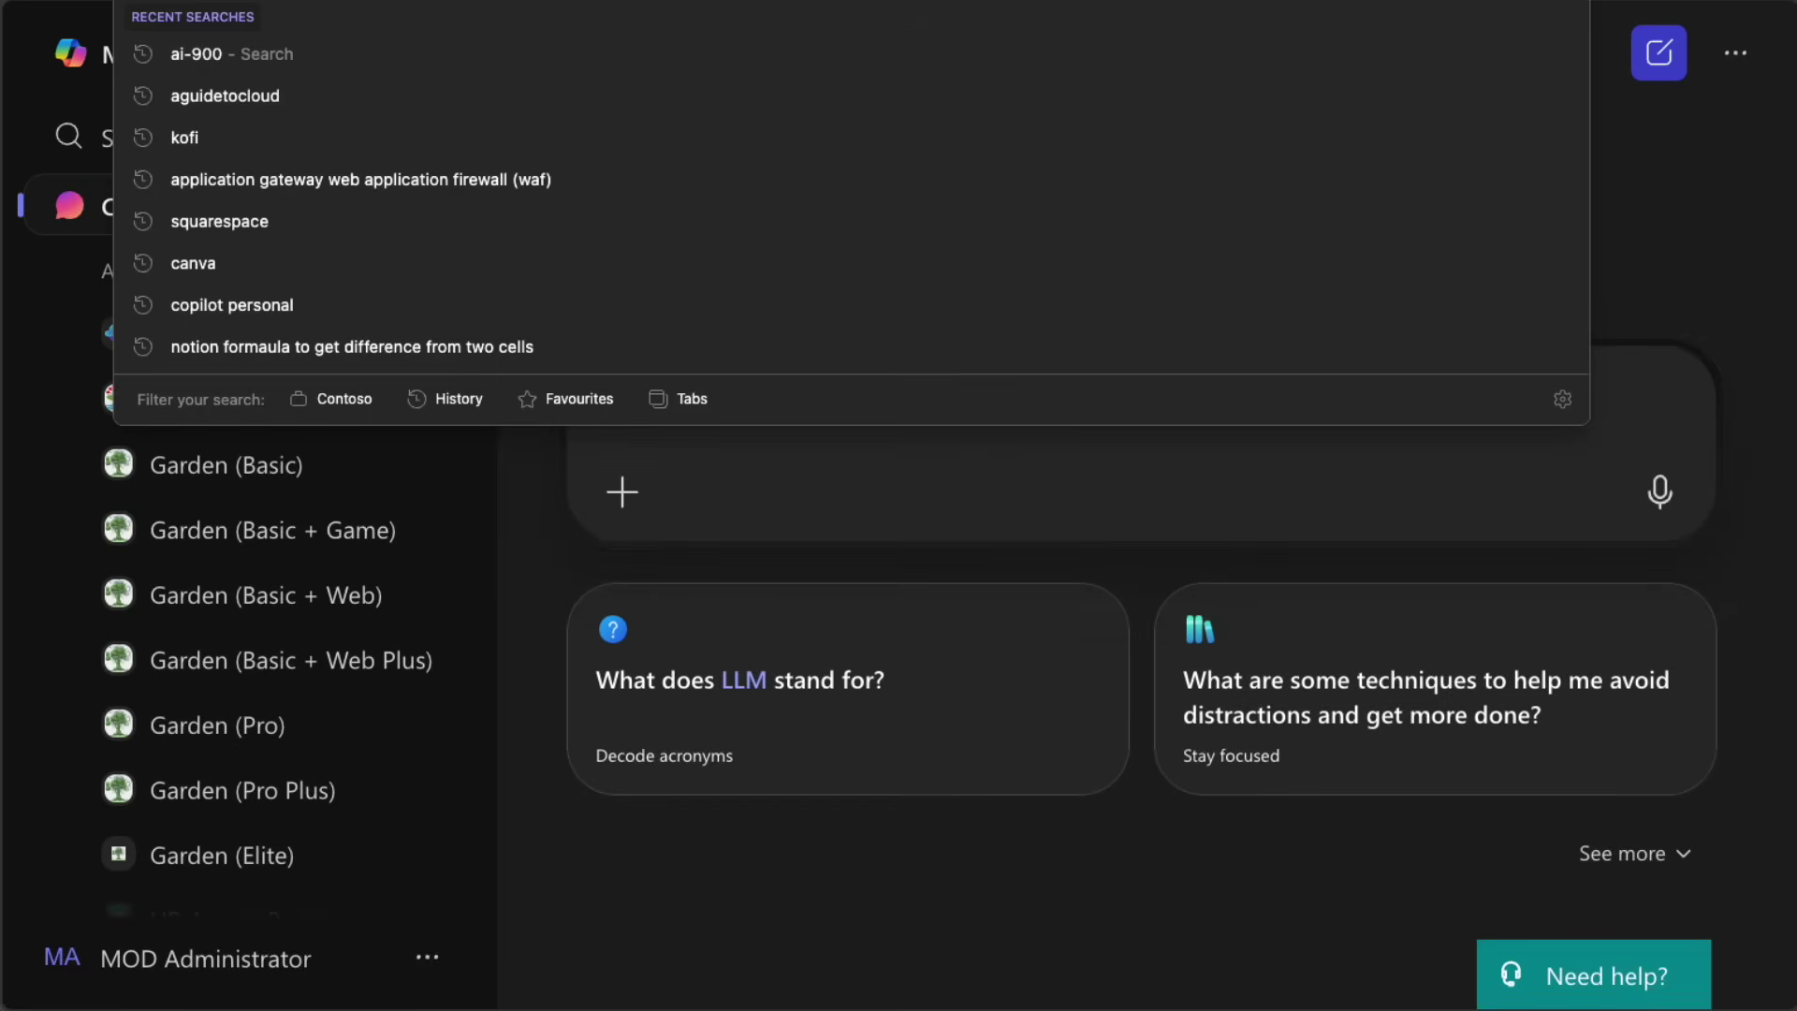
{"action": "left_click", "coordinate": [529, 549]}
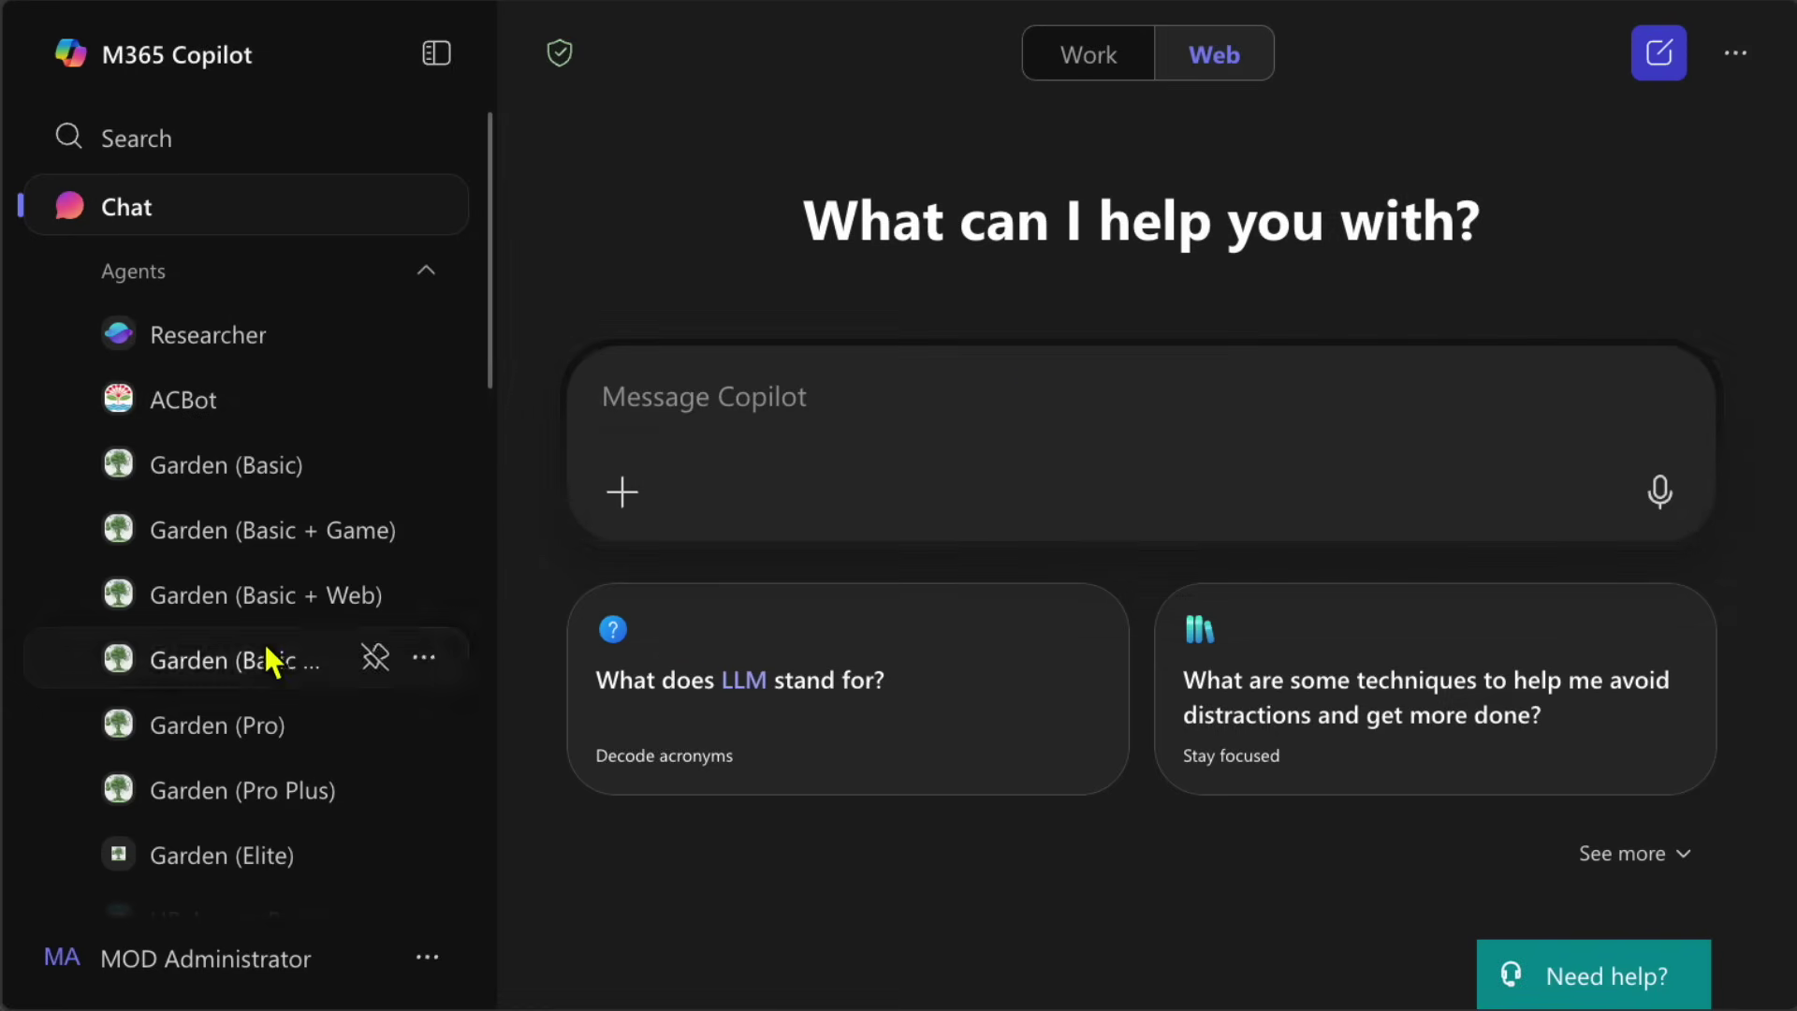
- Look through the agents available in Copilot chat and collapse their list
{"action": "scroll", "coordinate": [196, 613], "scroll_direction": "down", "scroll_amount": 3}
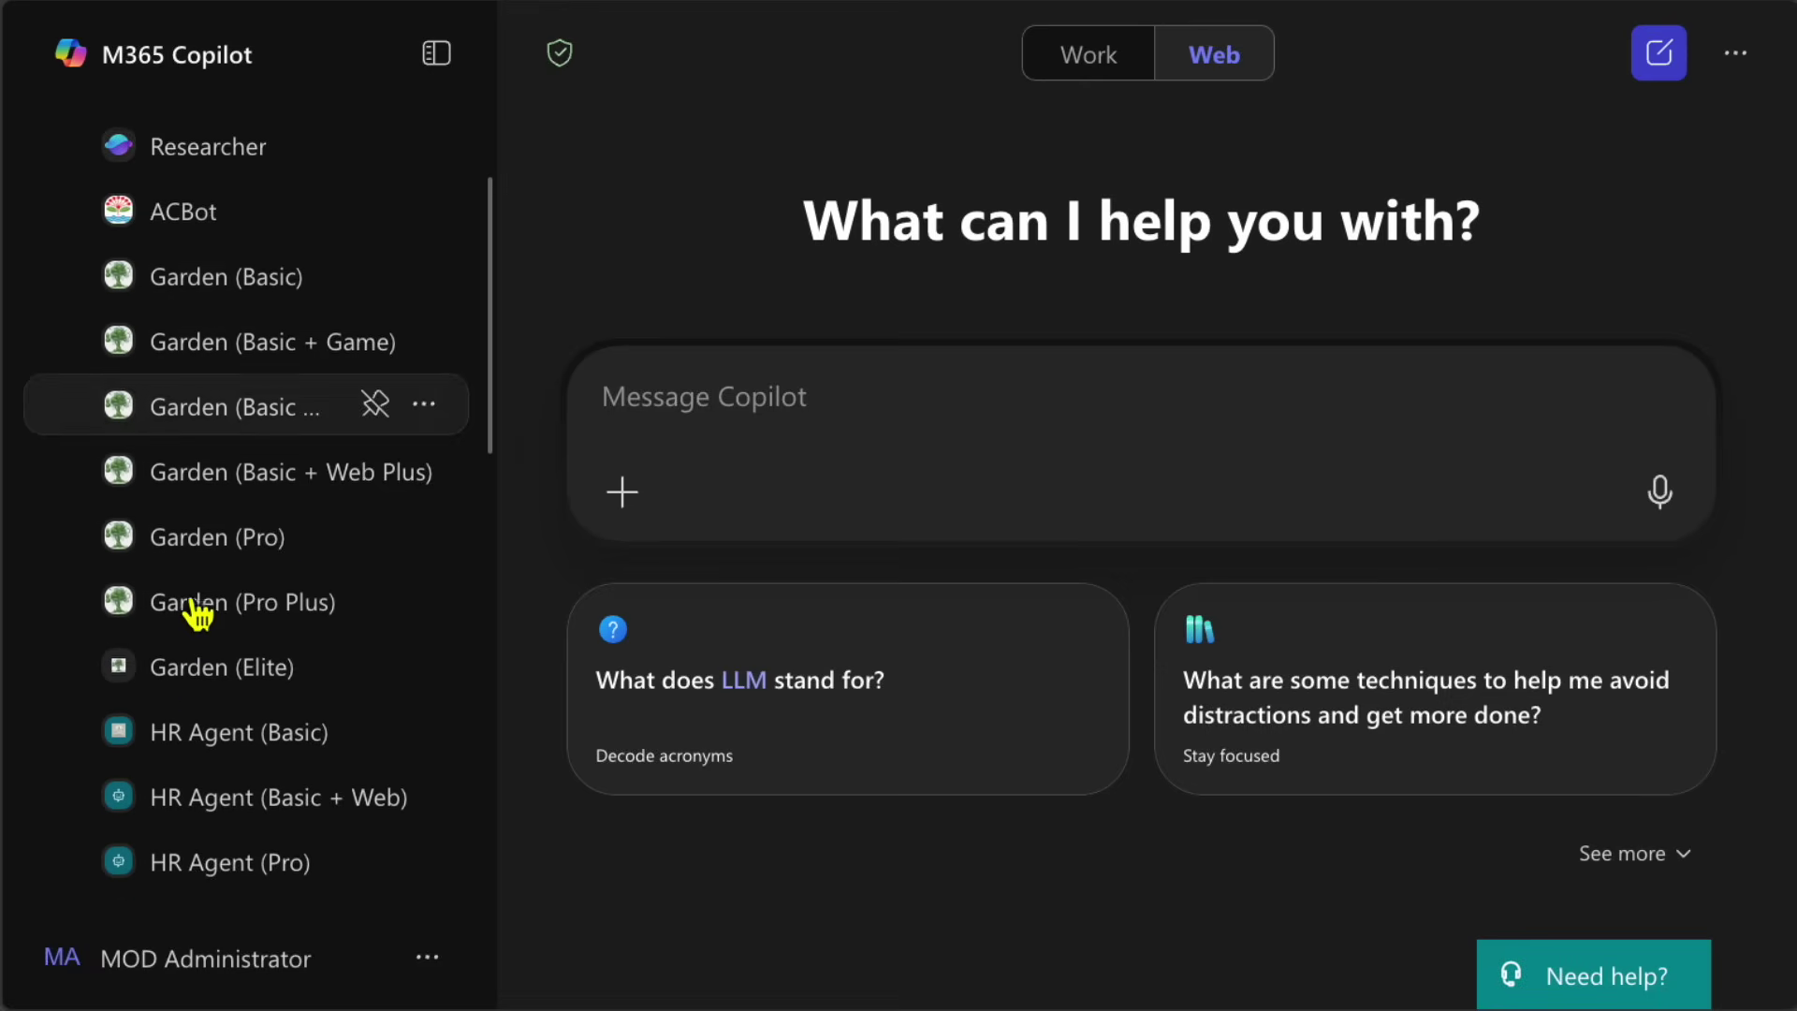
{"action": "scroll", "coordinate": [453, 419], "scroll_direction": "up", "scroll_amount": 3}
{"action": "left_click", "coordinate": [428, 271]}
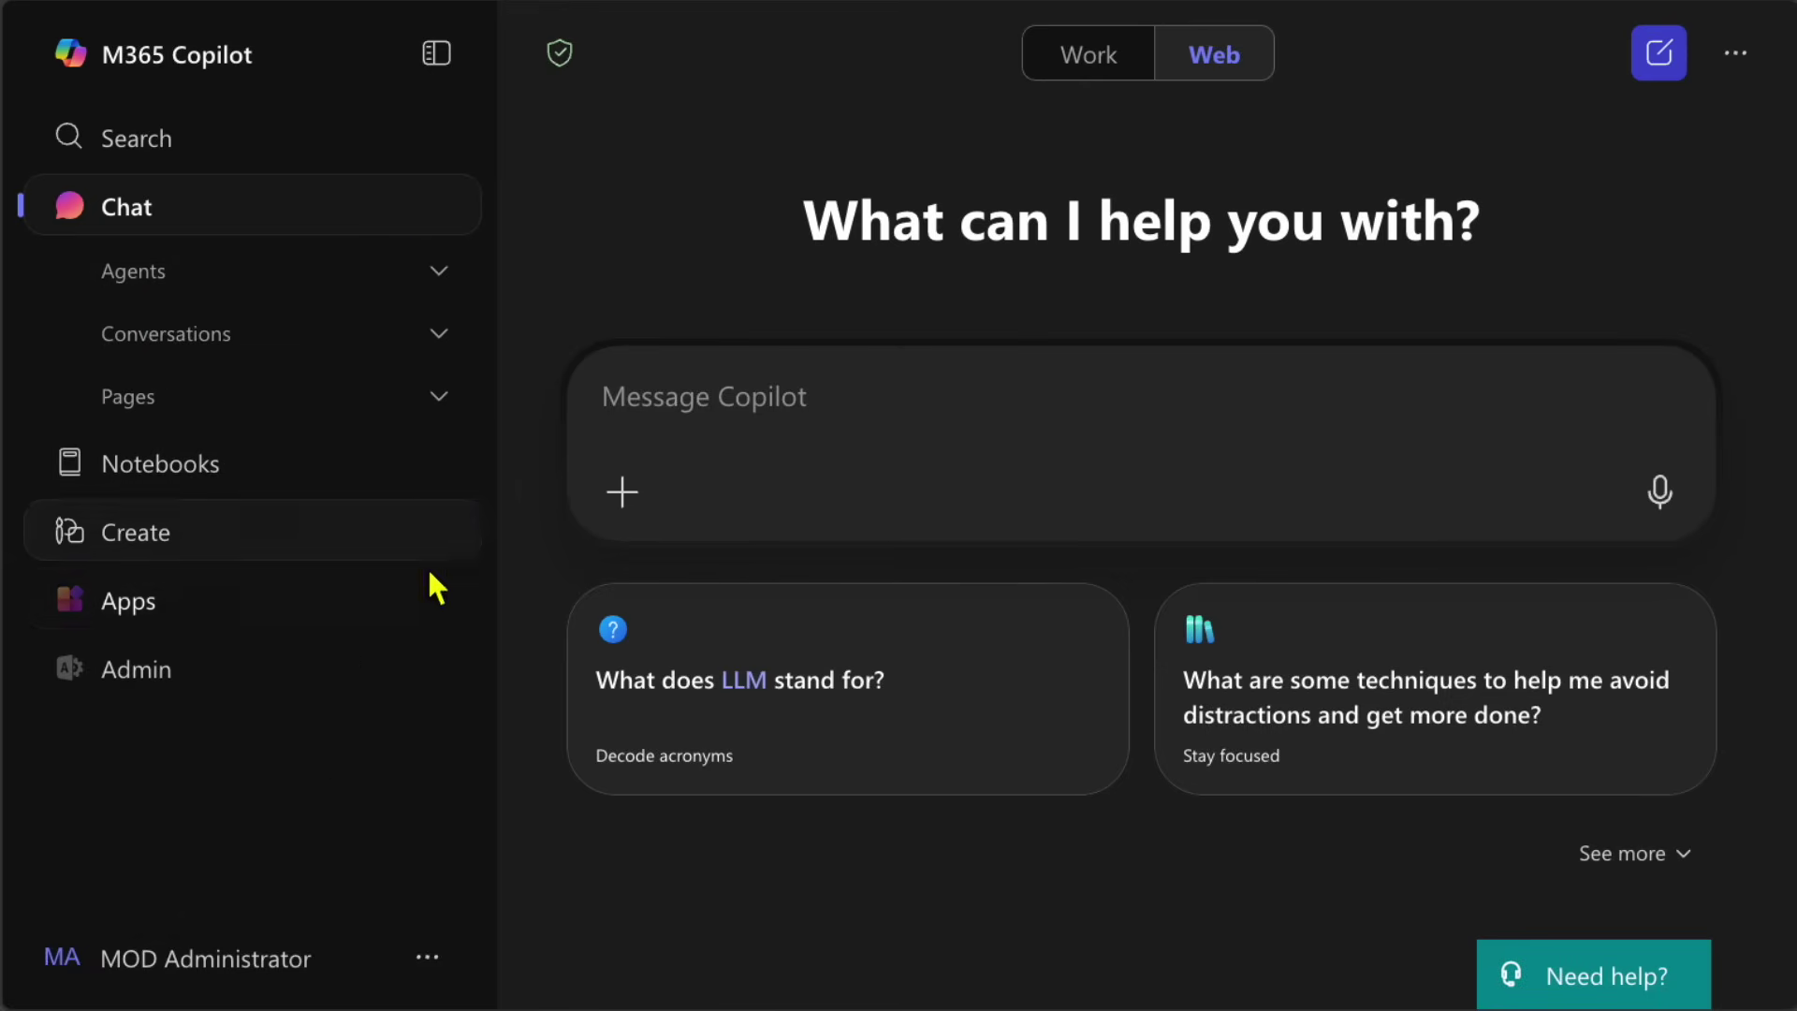
- Go to the Microsoft 365 apps overview and open SharePoint from it
{"action": "left_click", "coordinate": [176, 607]}
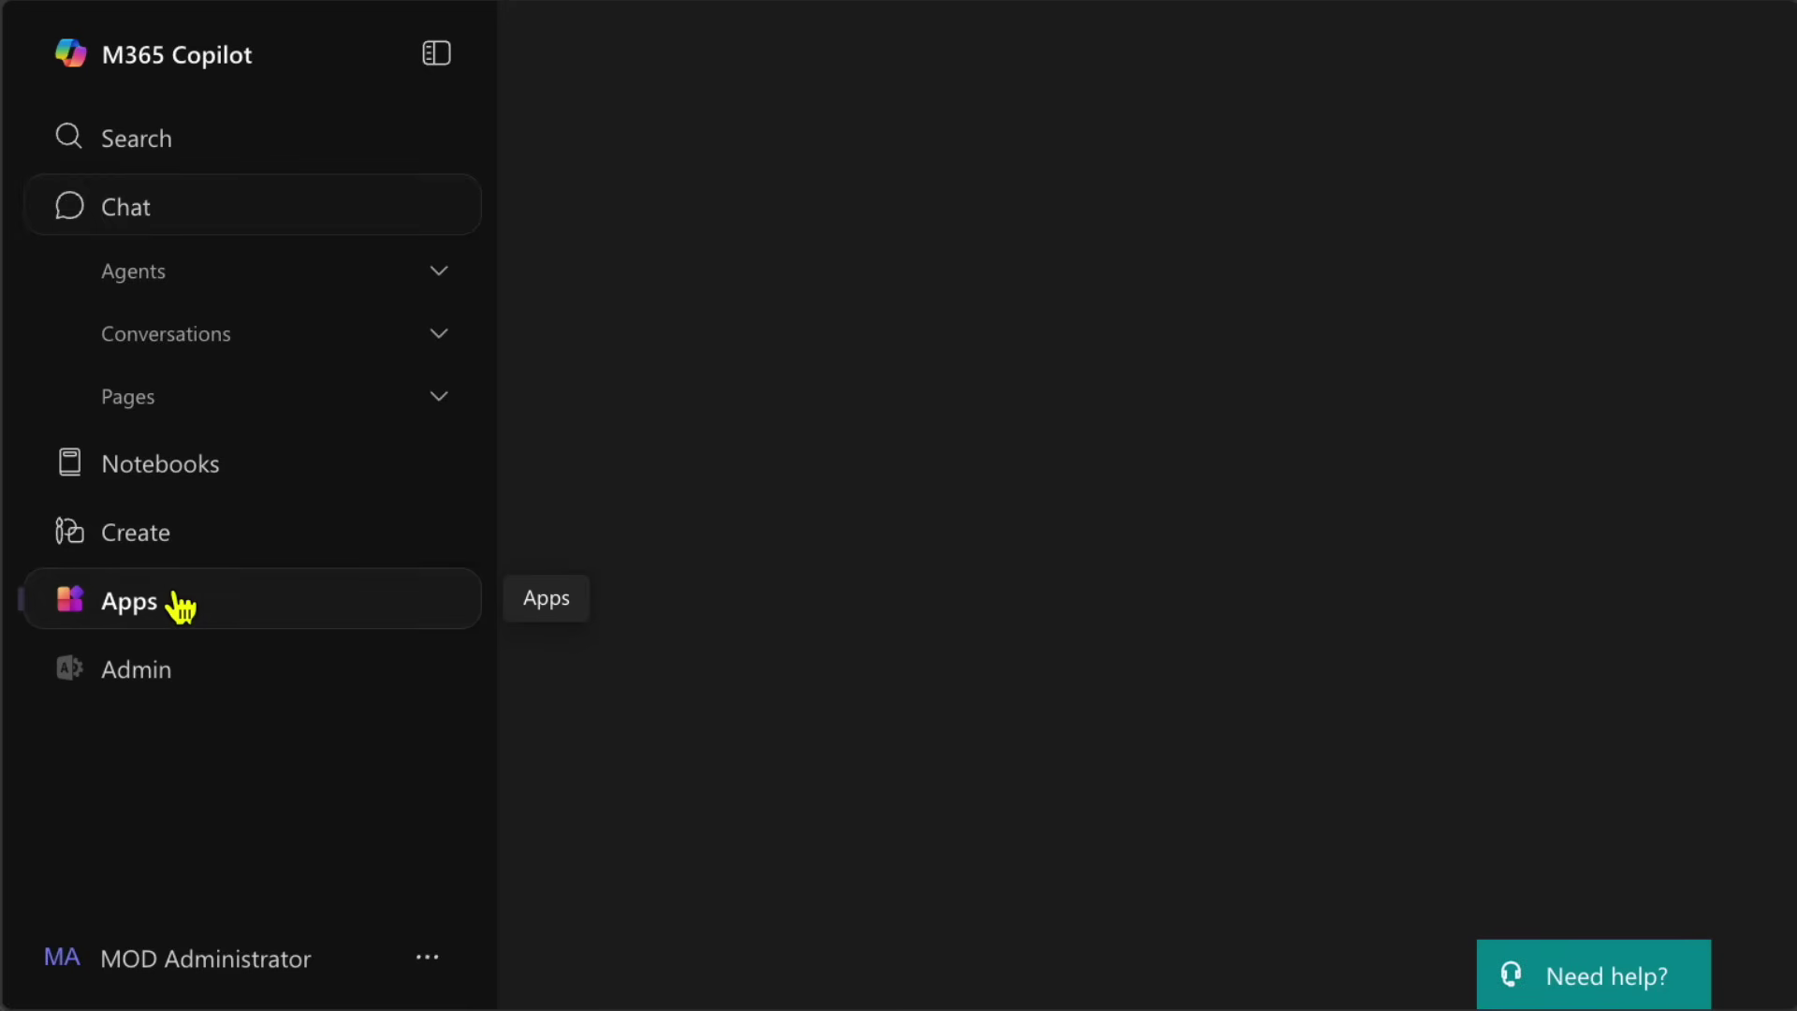
{"action": "scroll", "coordinate": [1295, 690], "scroll_direction": "down", "scroll_amount": 6}
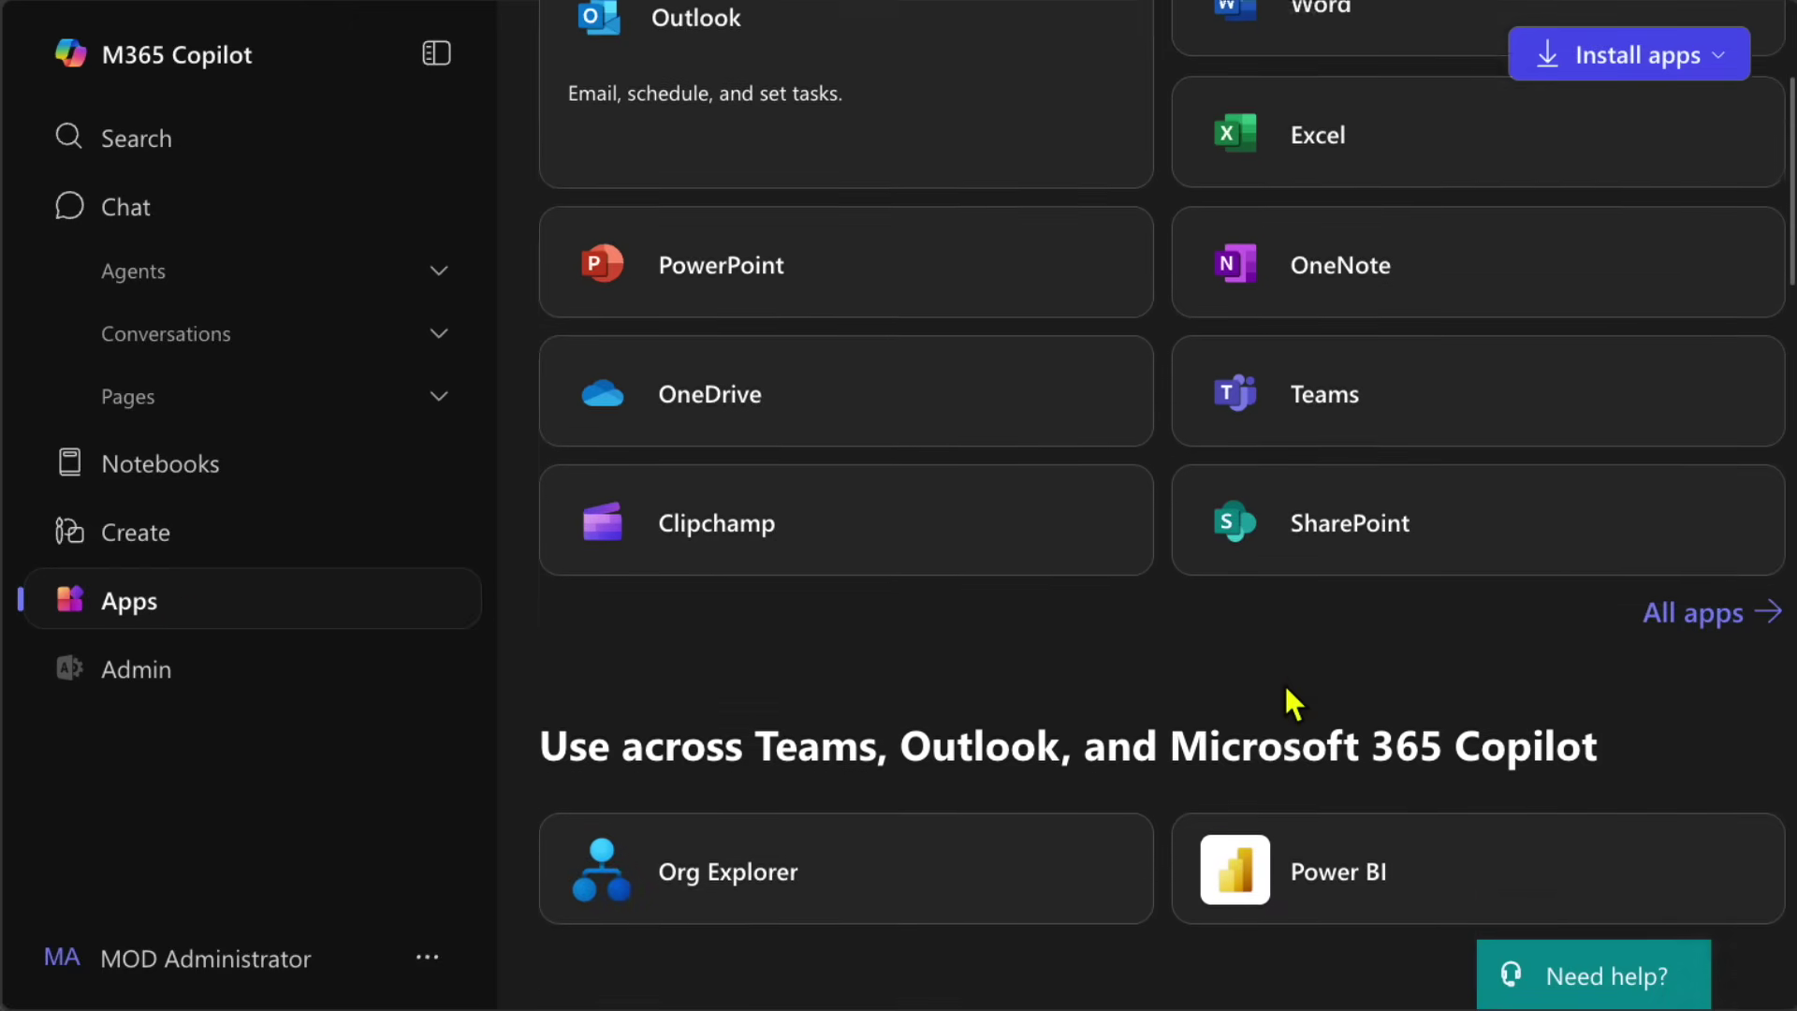
{"action": "scroll", "coordinate": [1300, 697], "scroll_direction": "up", "scroll_amount": 6}
{"action": "scroll", "coordinate": [1301, 697], "scroll_direction": "down", "scroll_amount": 15}
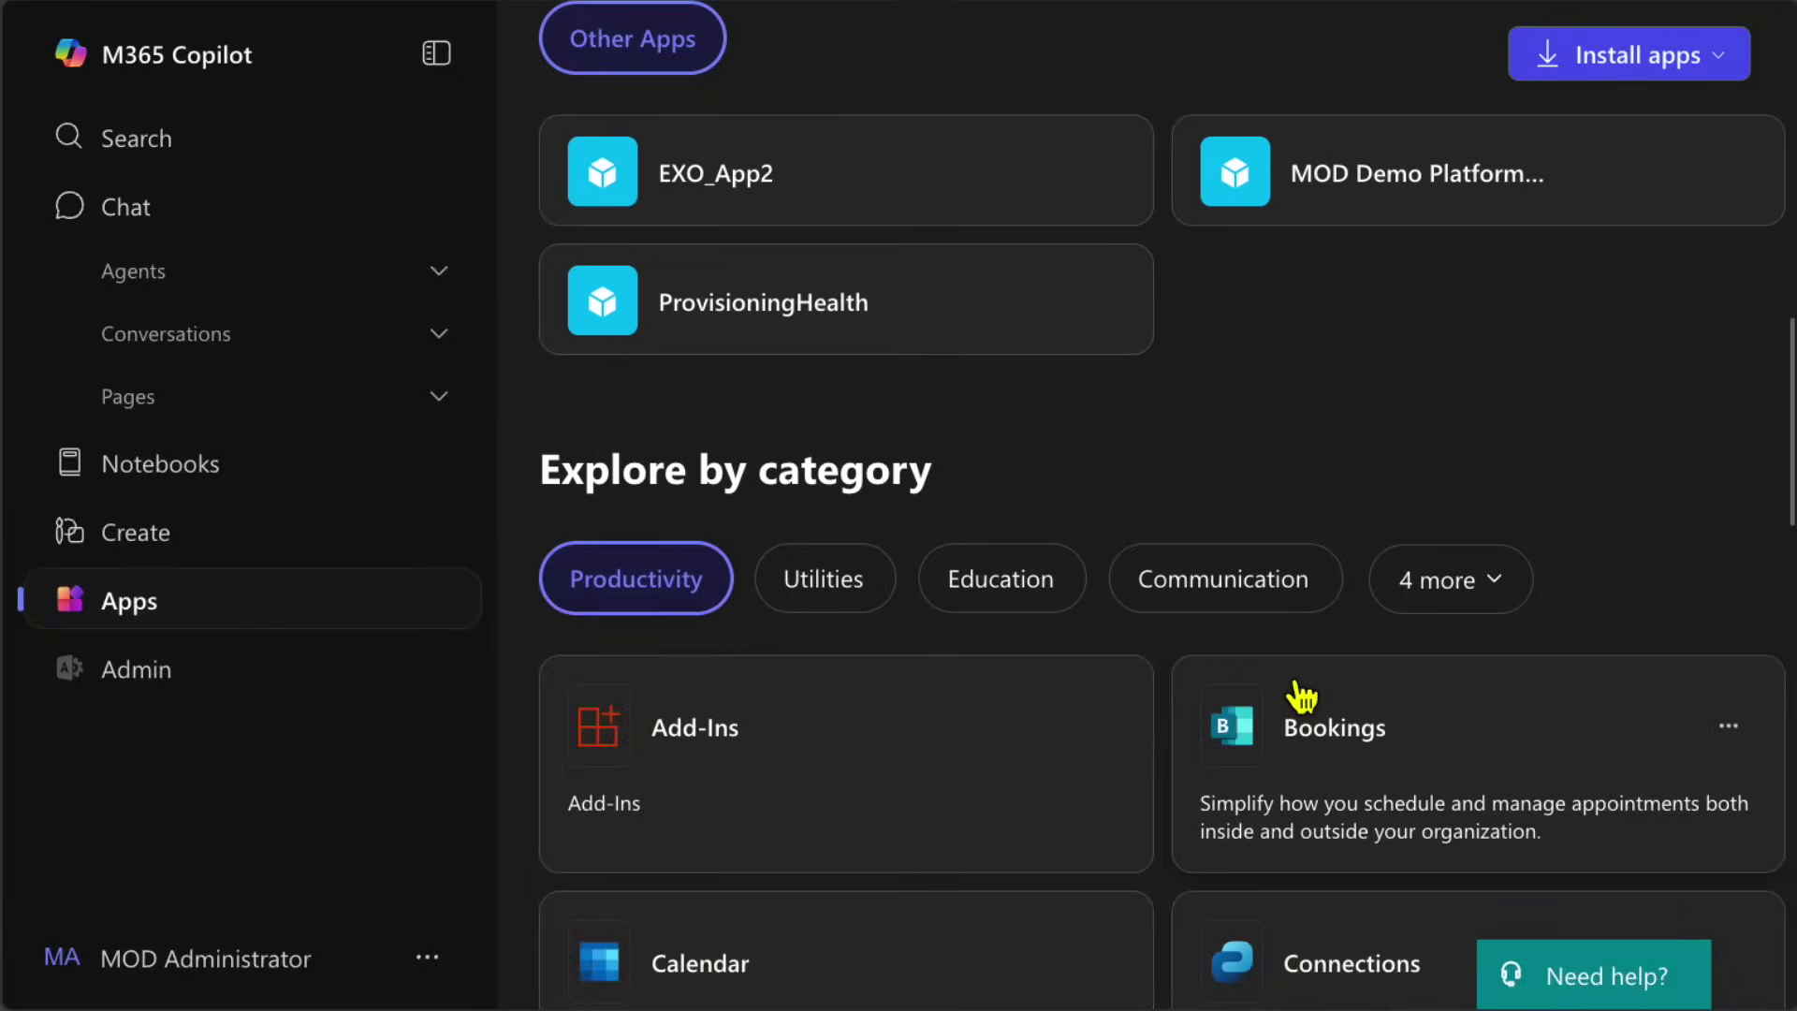
{"action": "scroll", "coordinate": [1300, 697], "scroll_direction": "up", "scroll_amount": 15}
{"action": "scroll", "coordinate": [1301, 697], "scroll_direction": "down", "scroll_amount": 1}
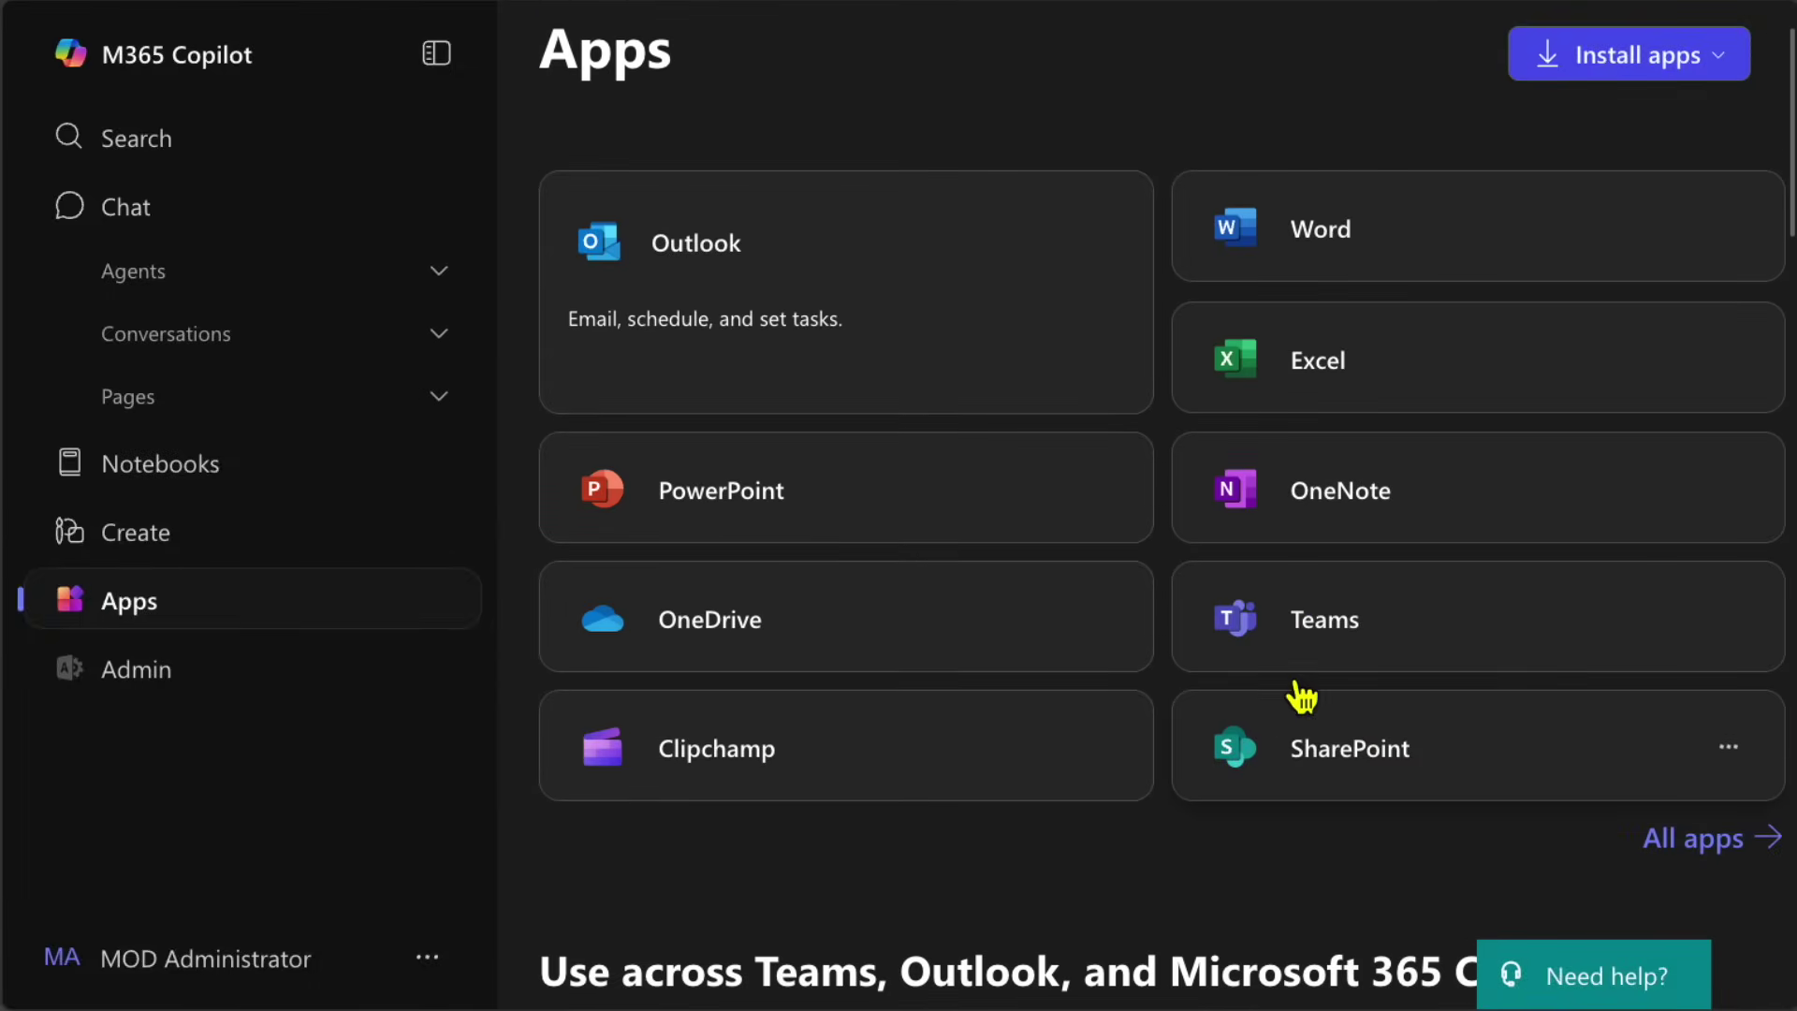
{"action": "right_click", "coordinate": [1380, 746]}
{"action": "left_click", "coordinate": [1368, 746]}
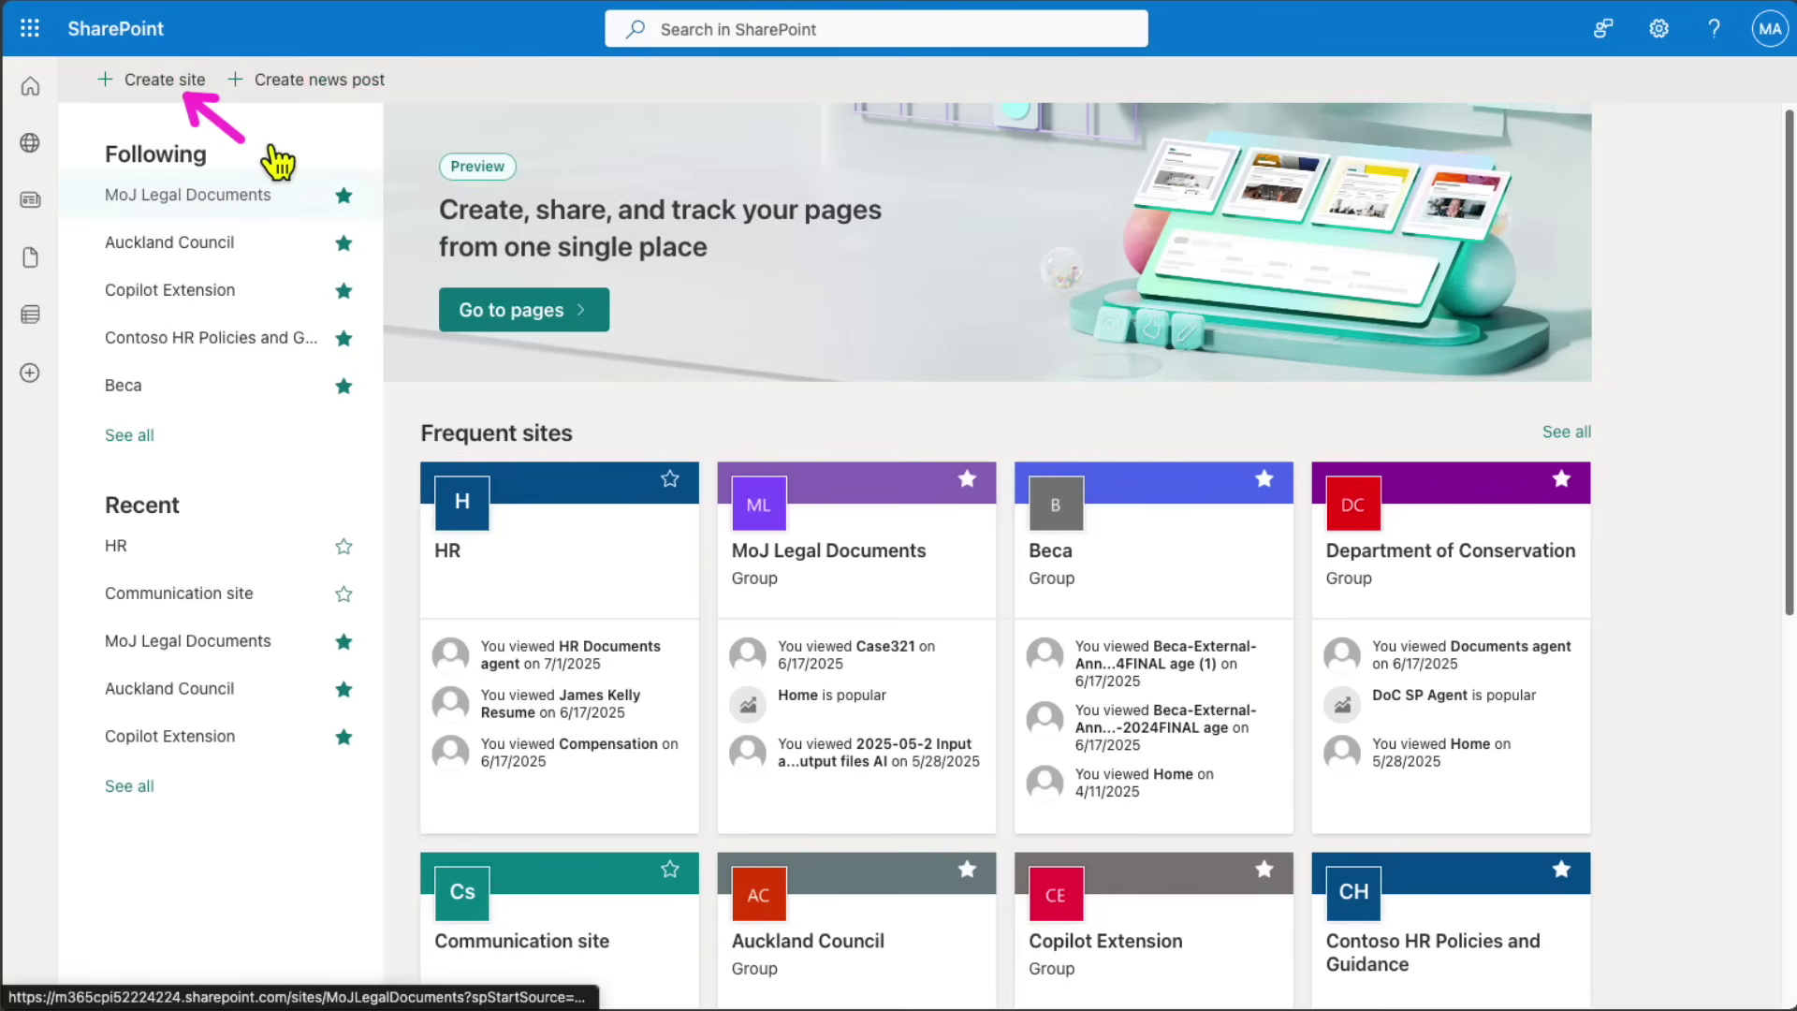
- Start creating a new SharePoint site and choose Team site as its type
{"action": "left_click", "coordinate": [140, 67]}
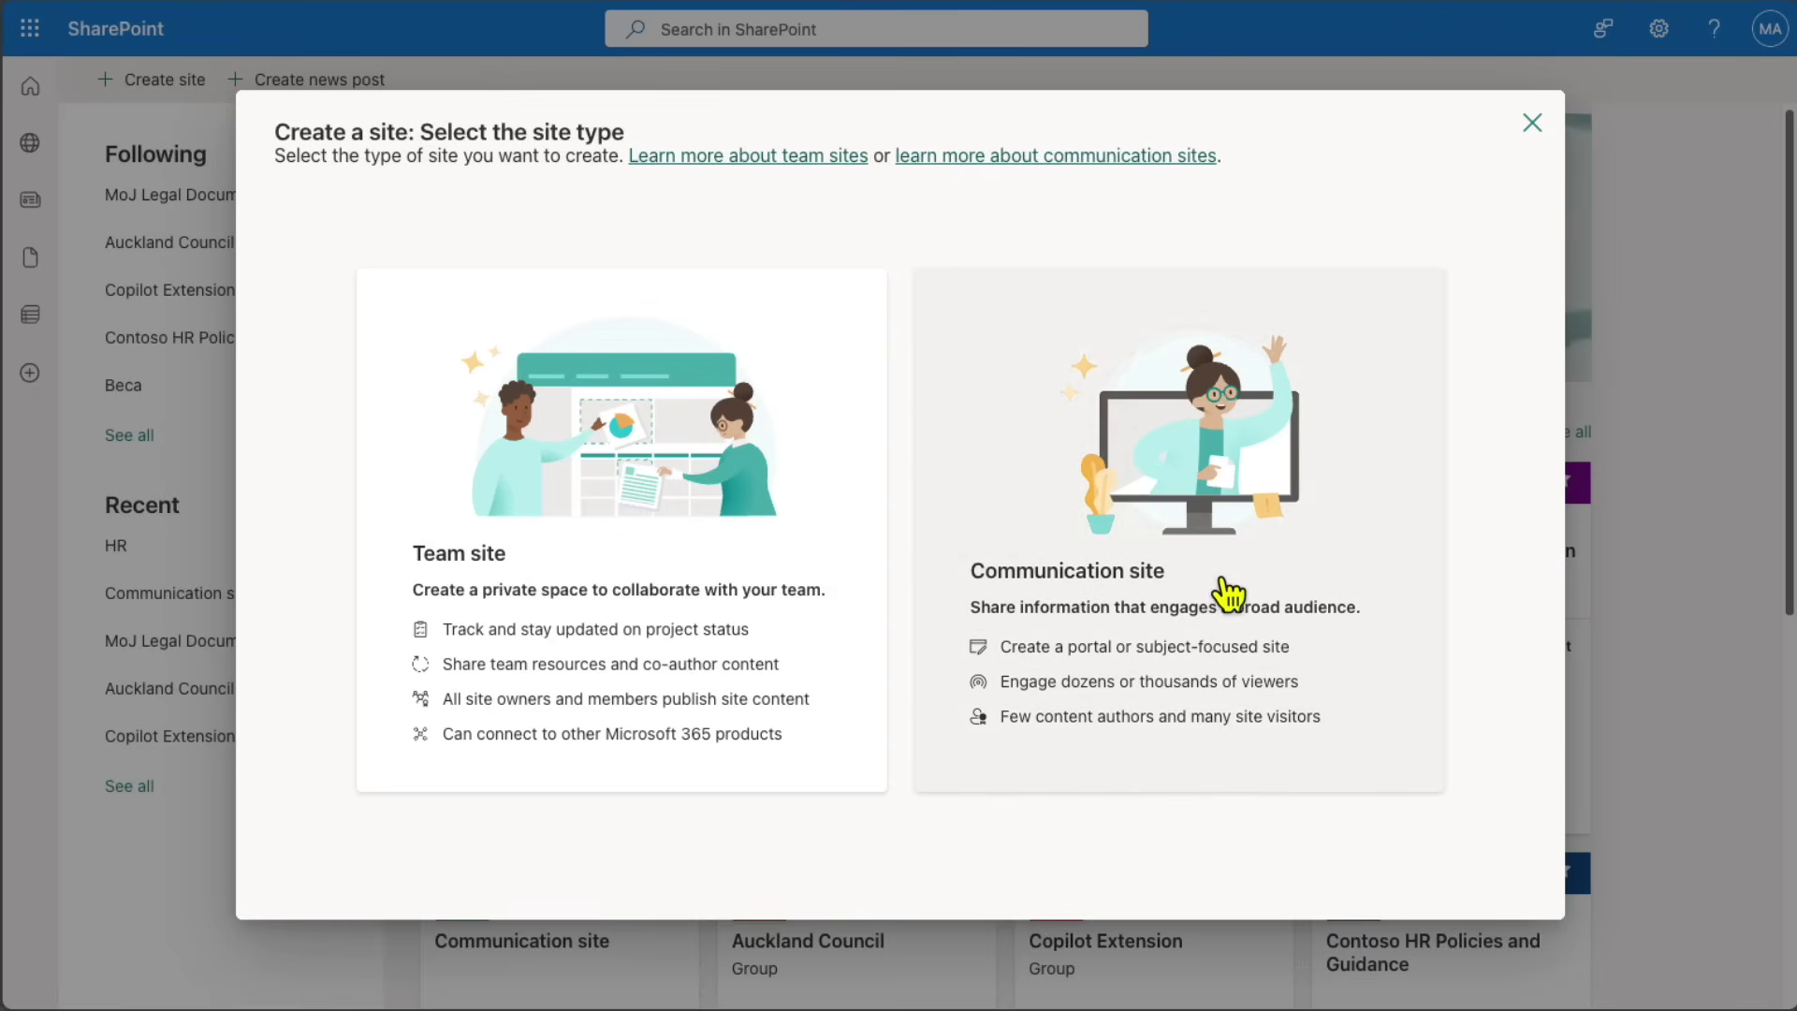
{"action": "mouse_move", "coordinate": [363, 505]}
{"action": "left_mouse_down"}
{"action": "mouse_move", "coordinate": [842, 730]}
{"action": "mouse_move", "coordinate": [883, 784]}
{"action": "left_mouse_up"}
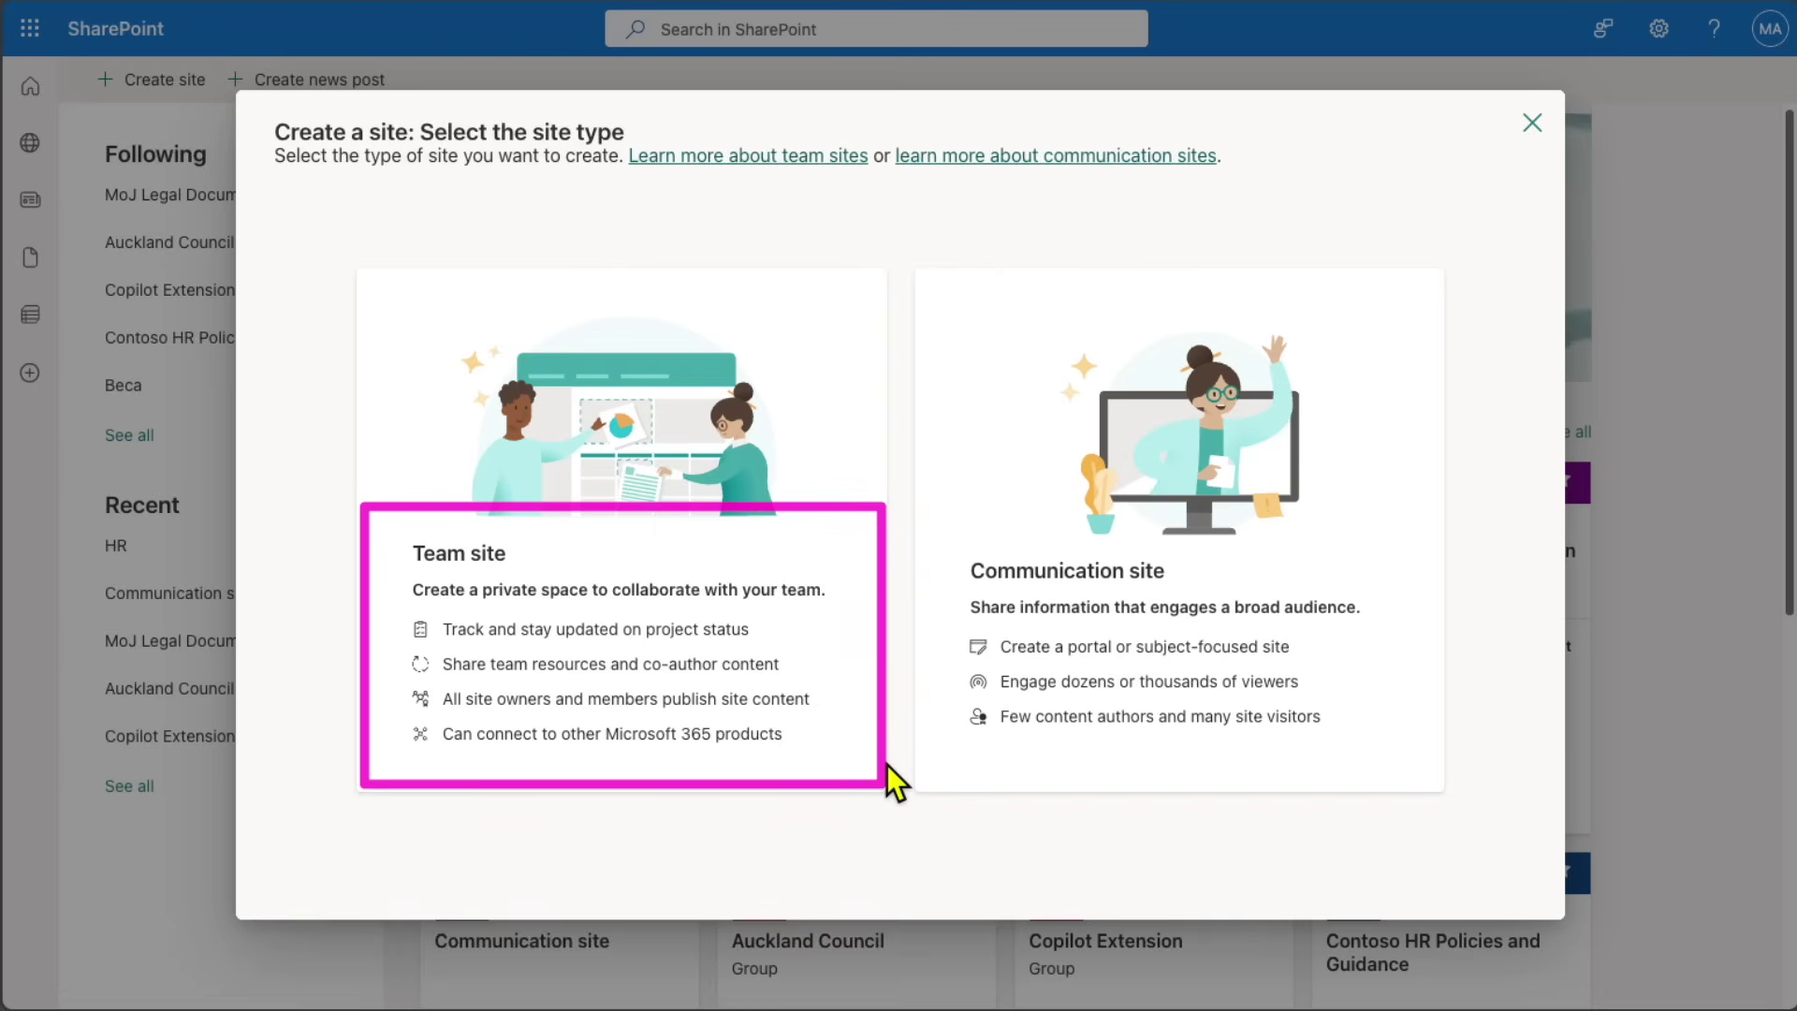
{"action": "left_click_drag", "start_coordinate": [929, 515], "coordinate": [1456, 778]}
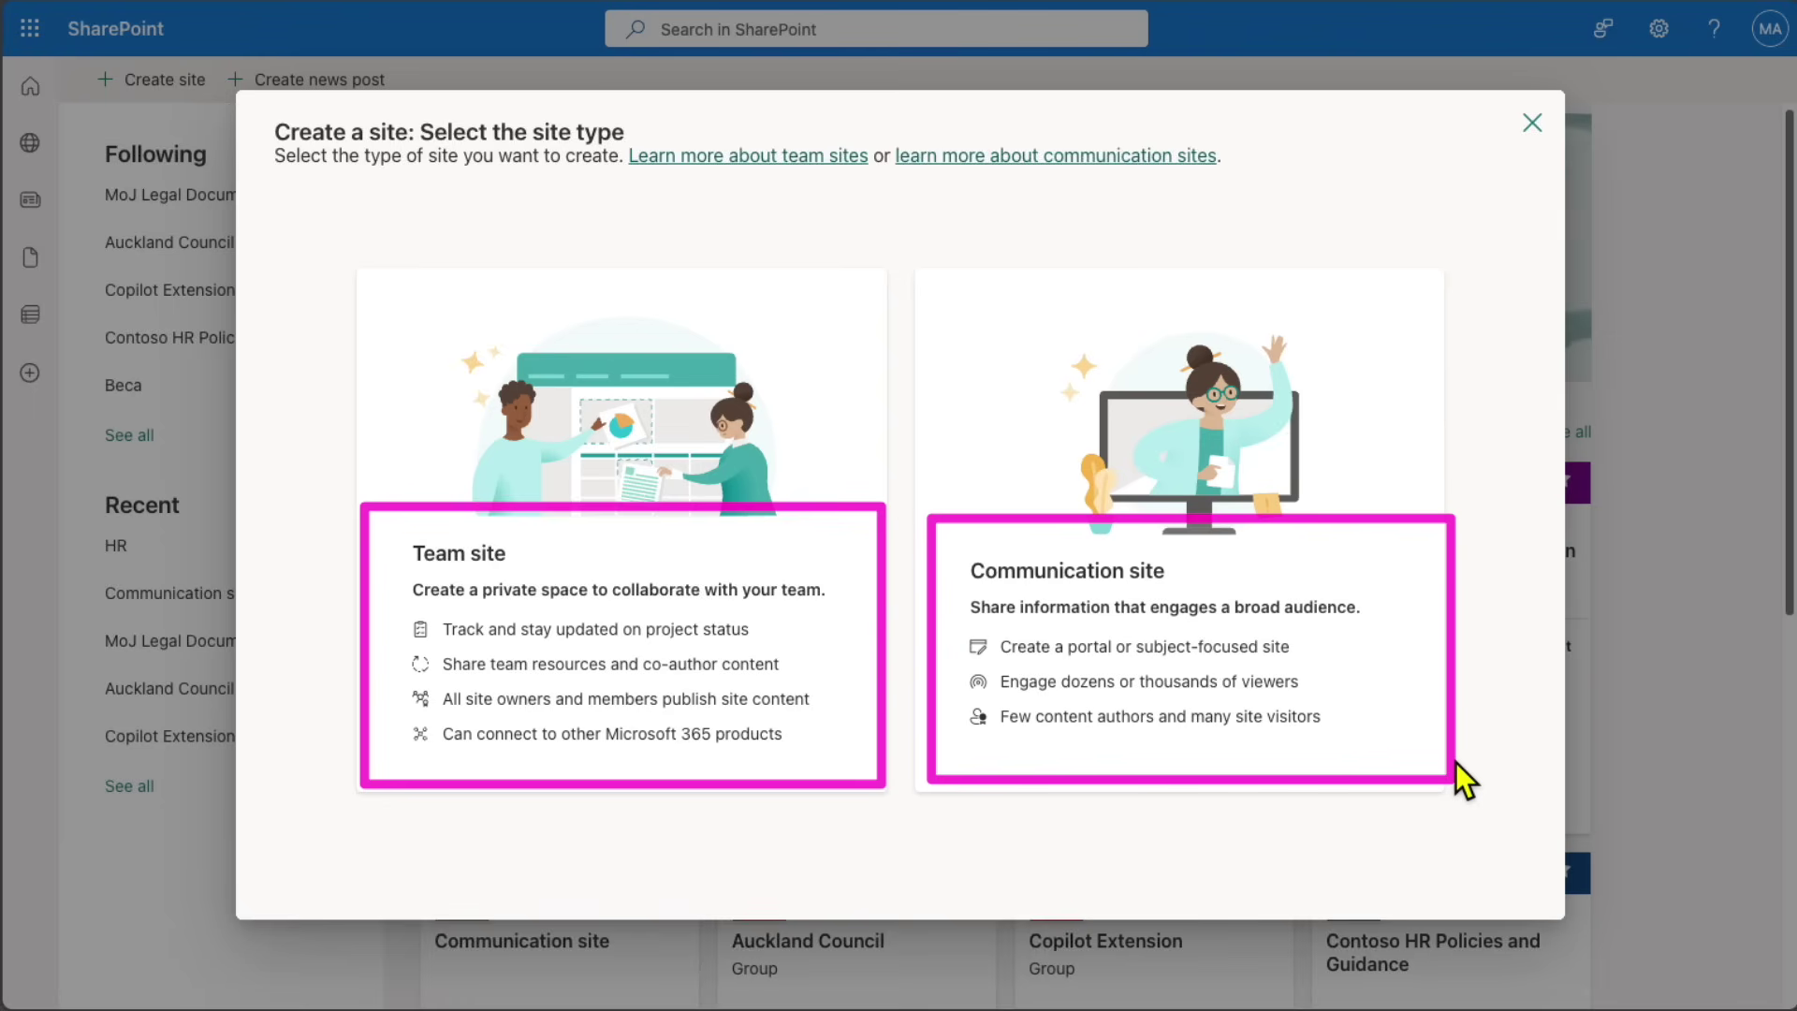
{"action": "key", "text": "Escape"}
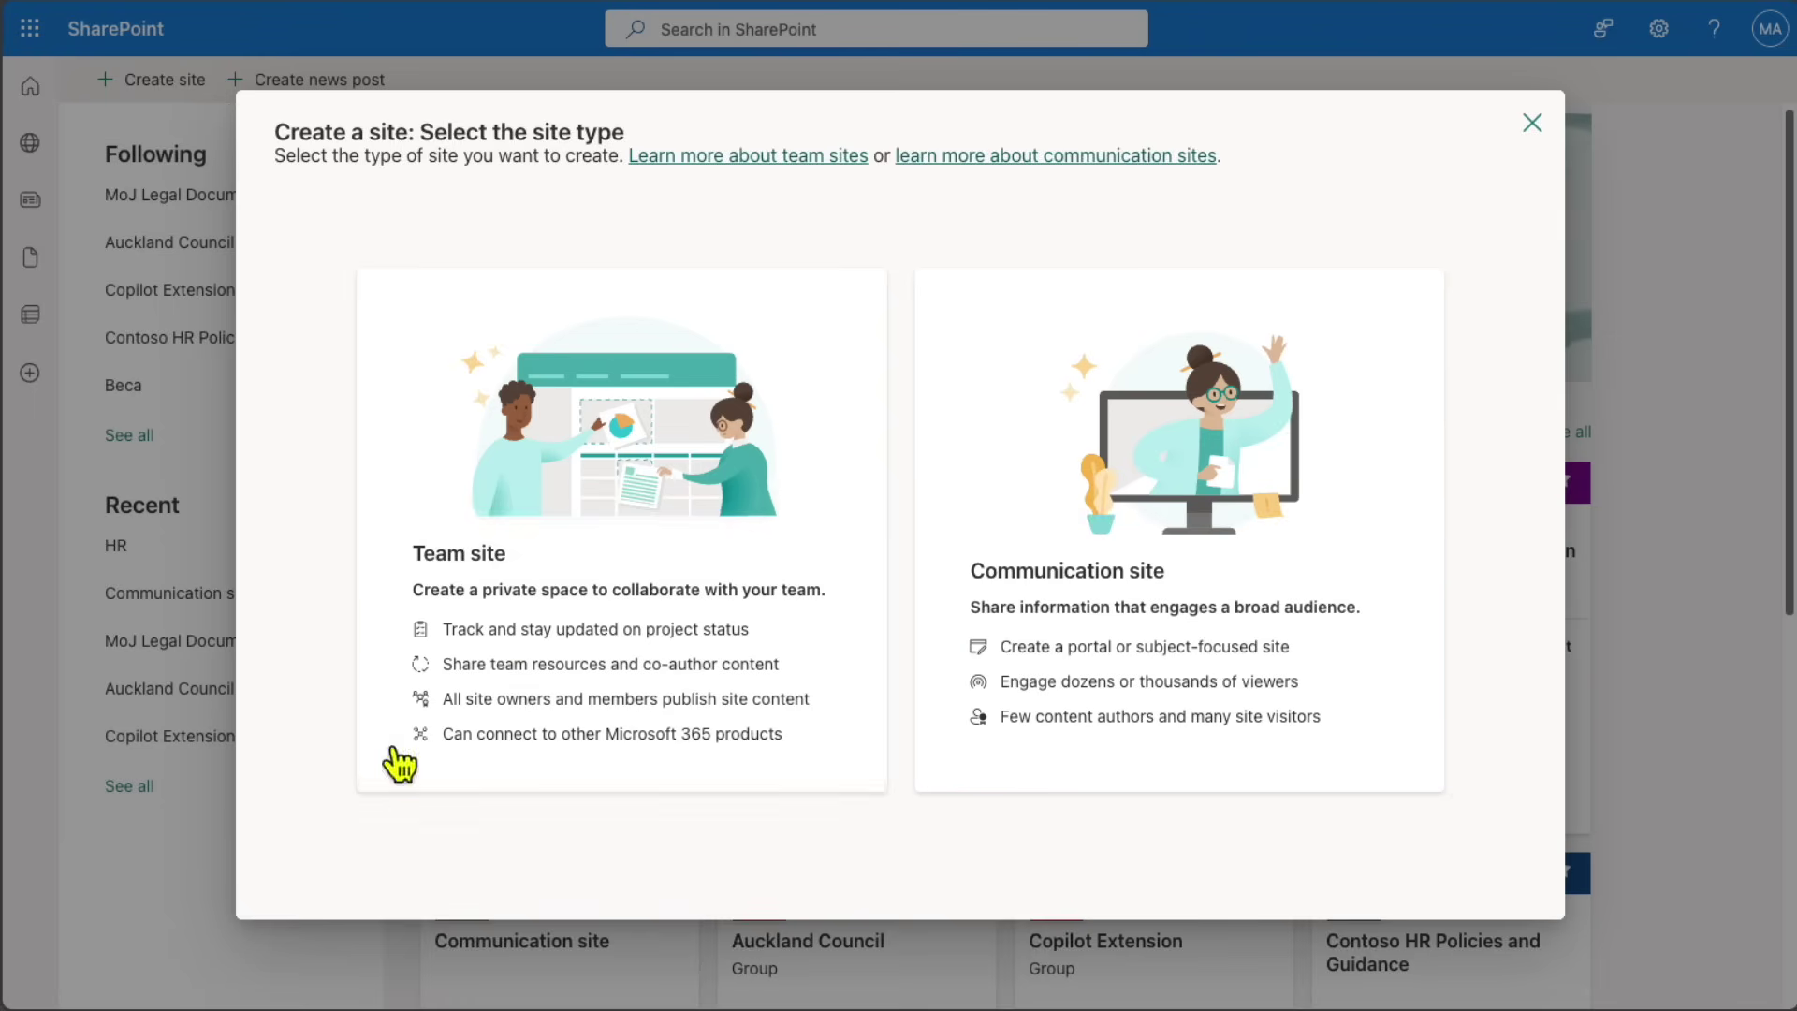
{"action": "left_click", "coordinate": [613, 556]}
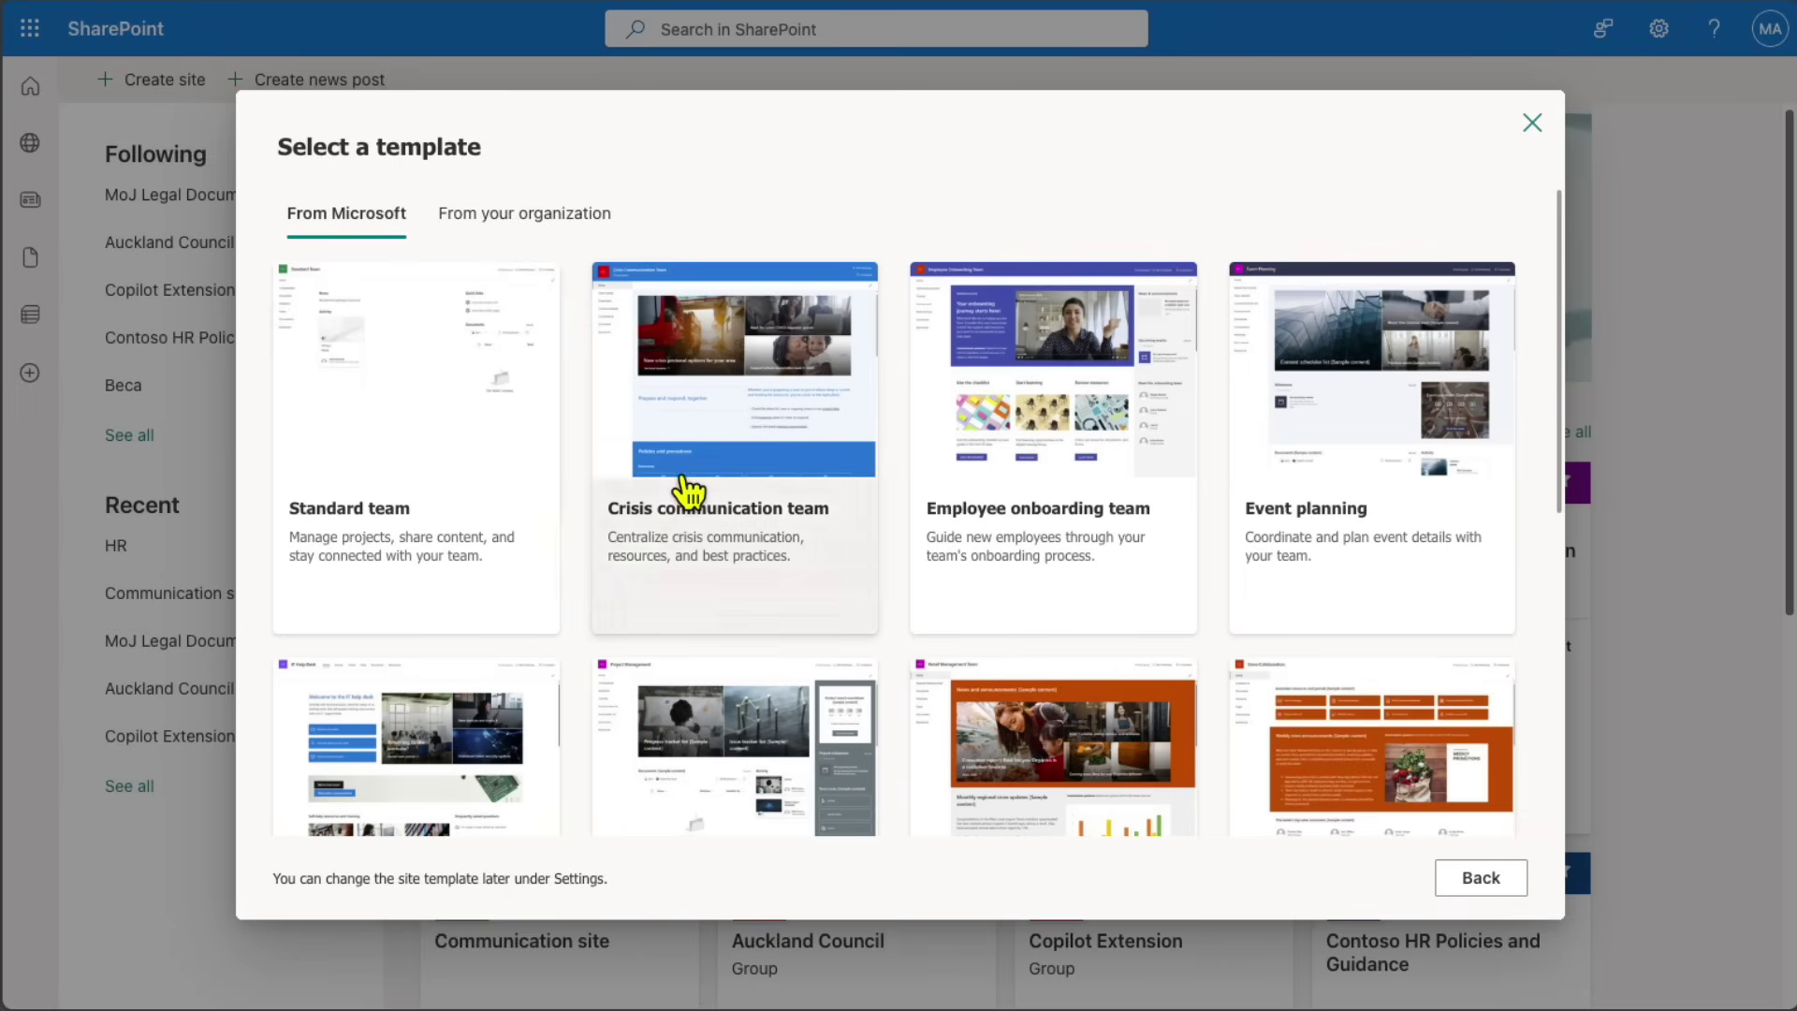
- Browse the Microsoft team site templates and preview the Standard team and Crisis communication team templates
{"action": "scroll", "coordinate": [1349, 531], "scroll_direction": "down", "scroll_amount": 1}
{"action": "scroll", "coordinate": [1350, 535], "scroll_direction": "down", "scroll_amount": 6}
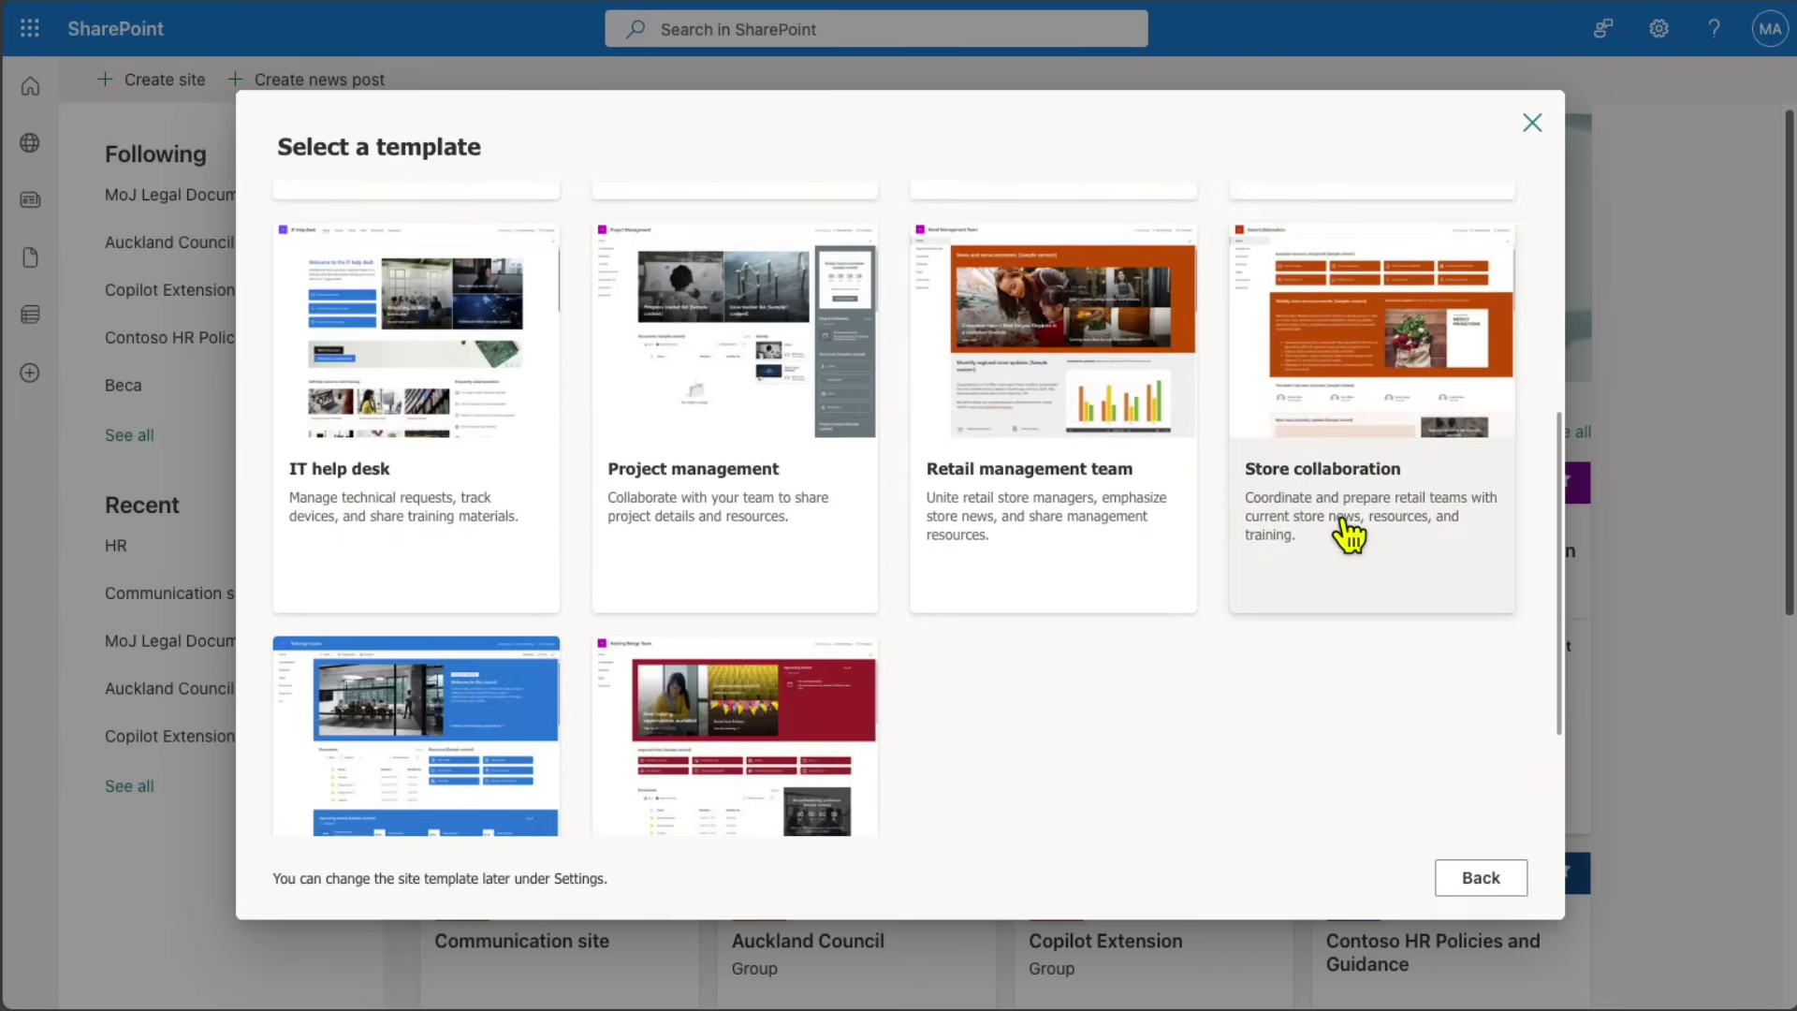
{"action": "scroll", "coordinate": [1332, 524], "scroll_direction": "up", "scroll_amount": 5}
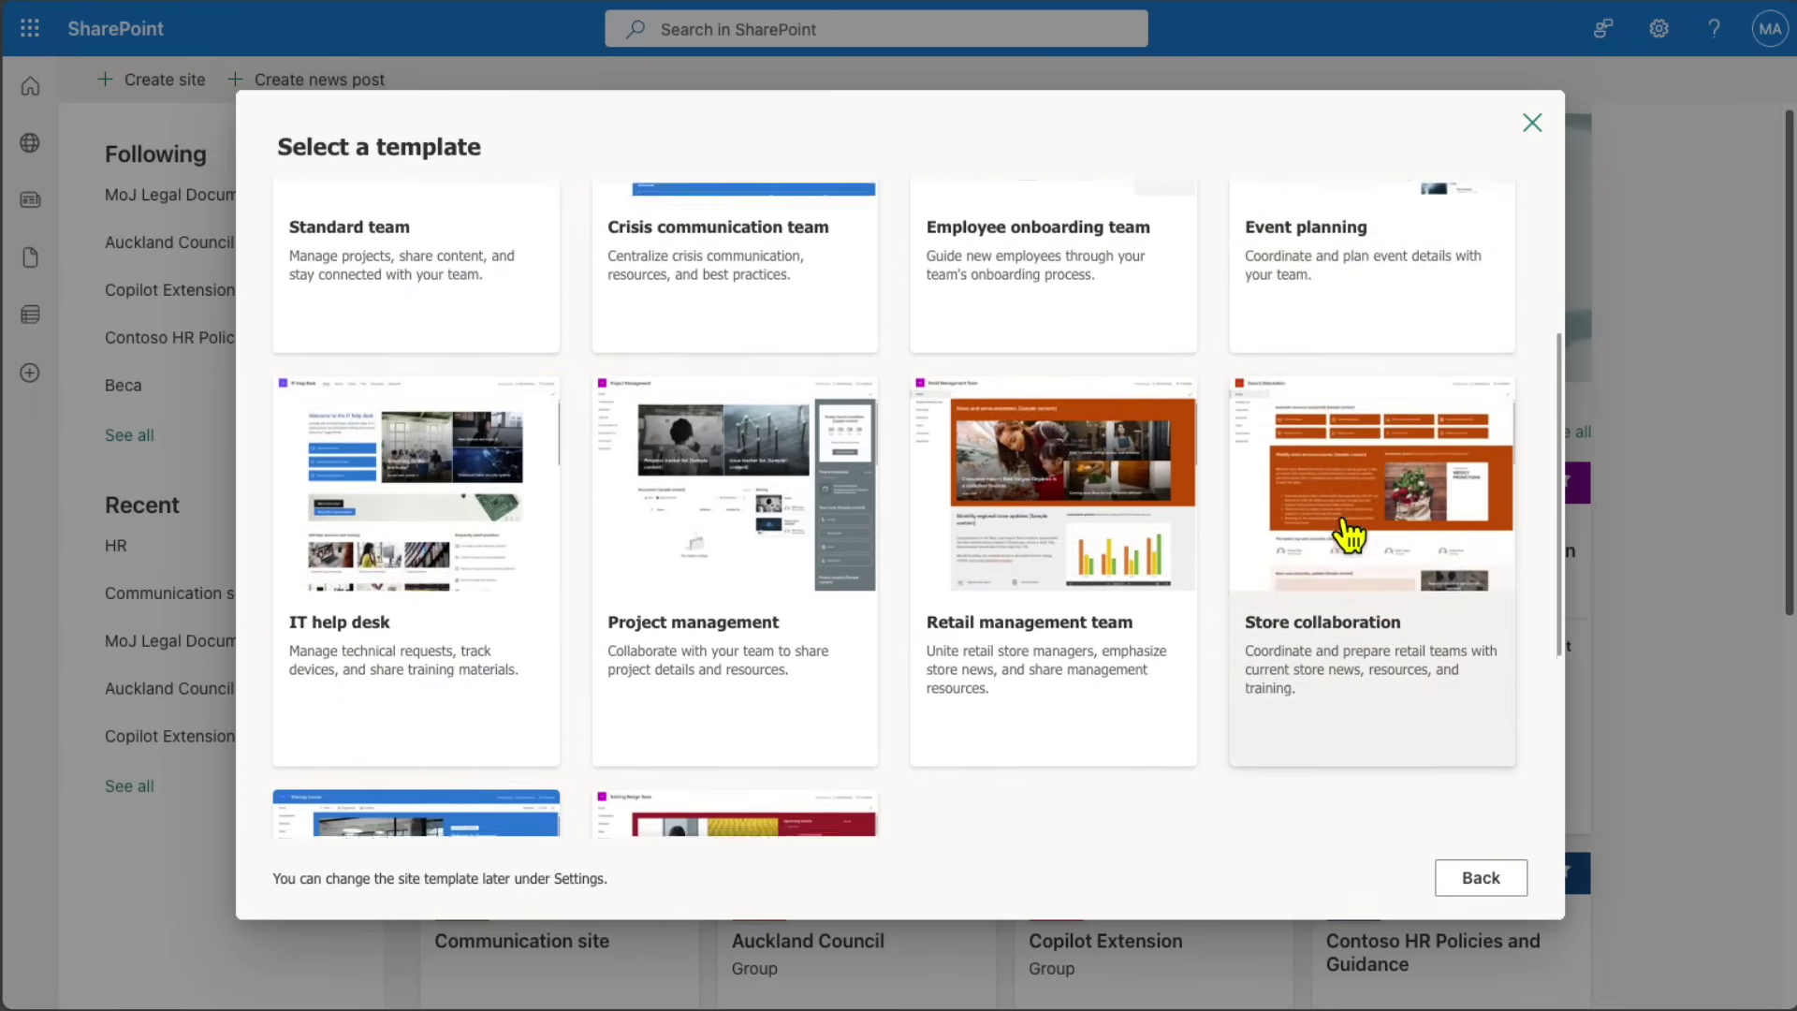
{"action": "scroll", "coordinate": [1349, 536], "scroll_direction": "up", "scroll_amount": 2}
{"action": "scroll", "coordinate": [1349, 535], "scroll_direction": "down", "scroll_amount": 6}
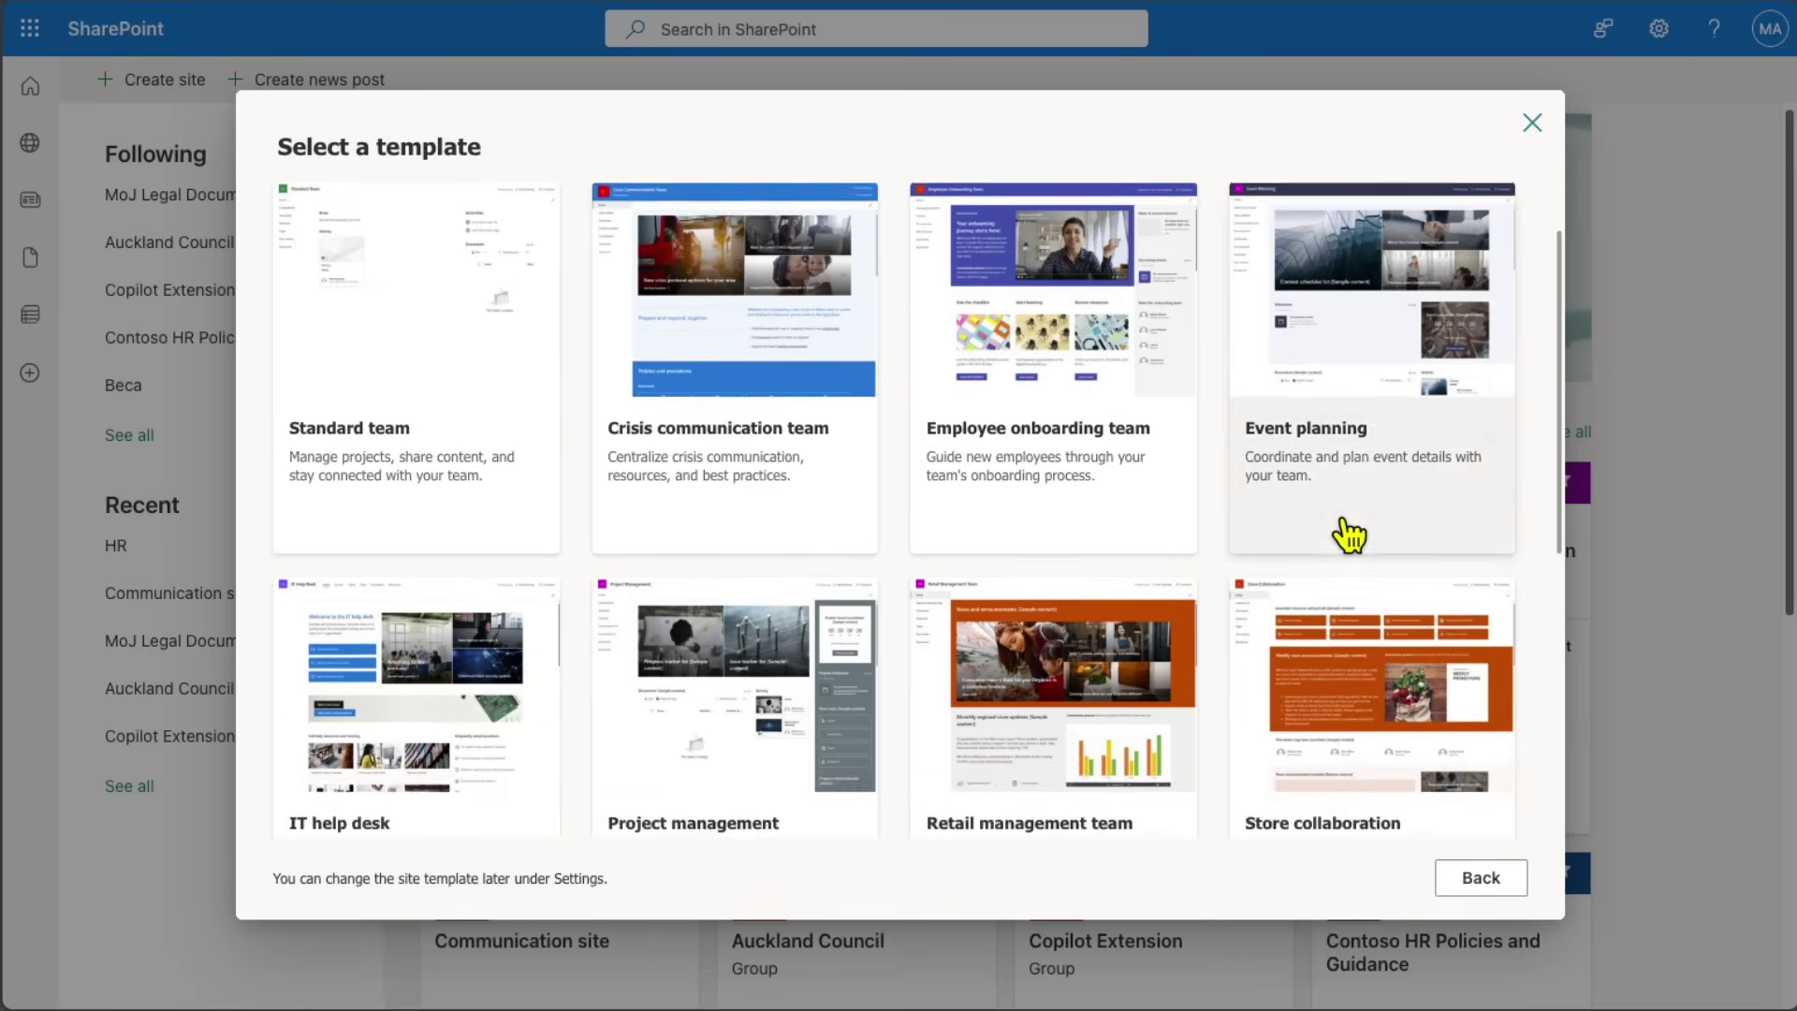
{"action": "scroll", "coordinate": [1349, 535], "scroll_direction": "up", "scroll_amount": 6}
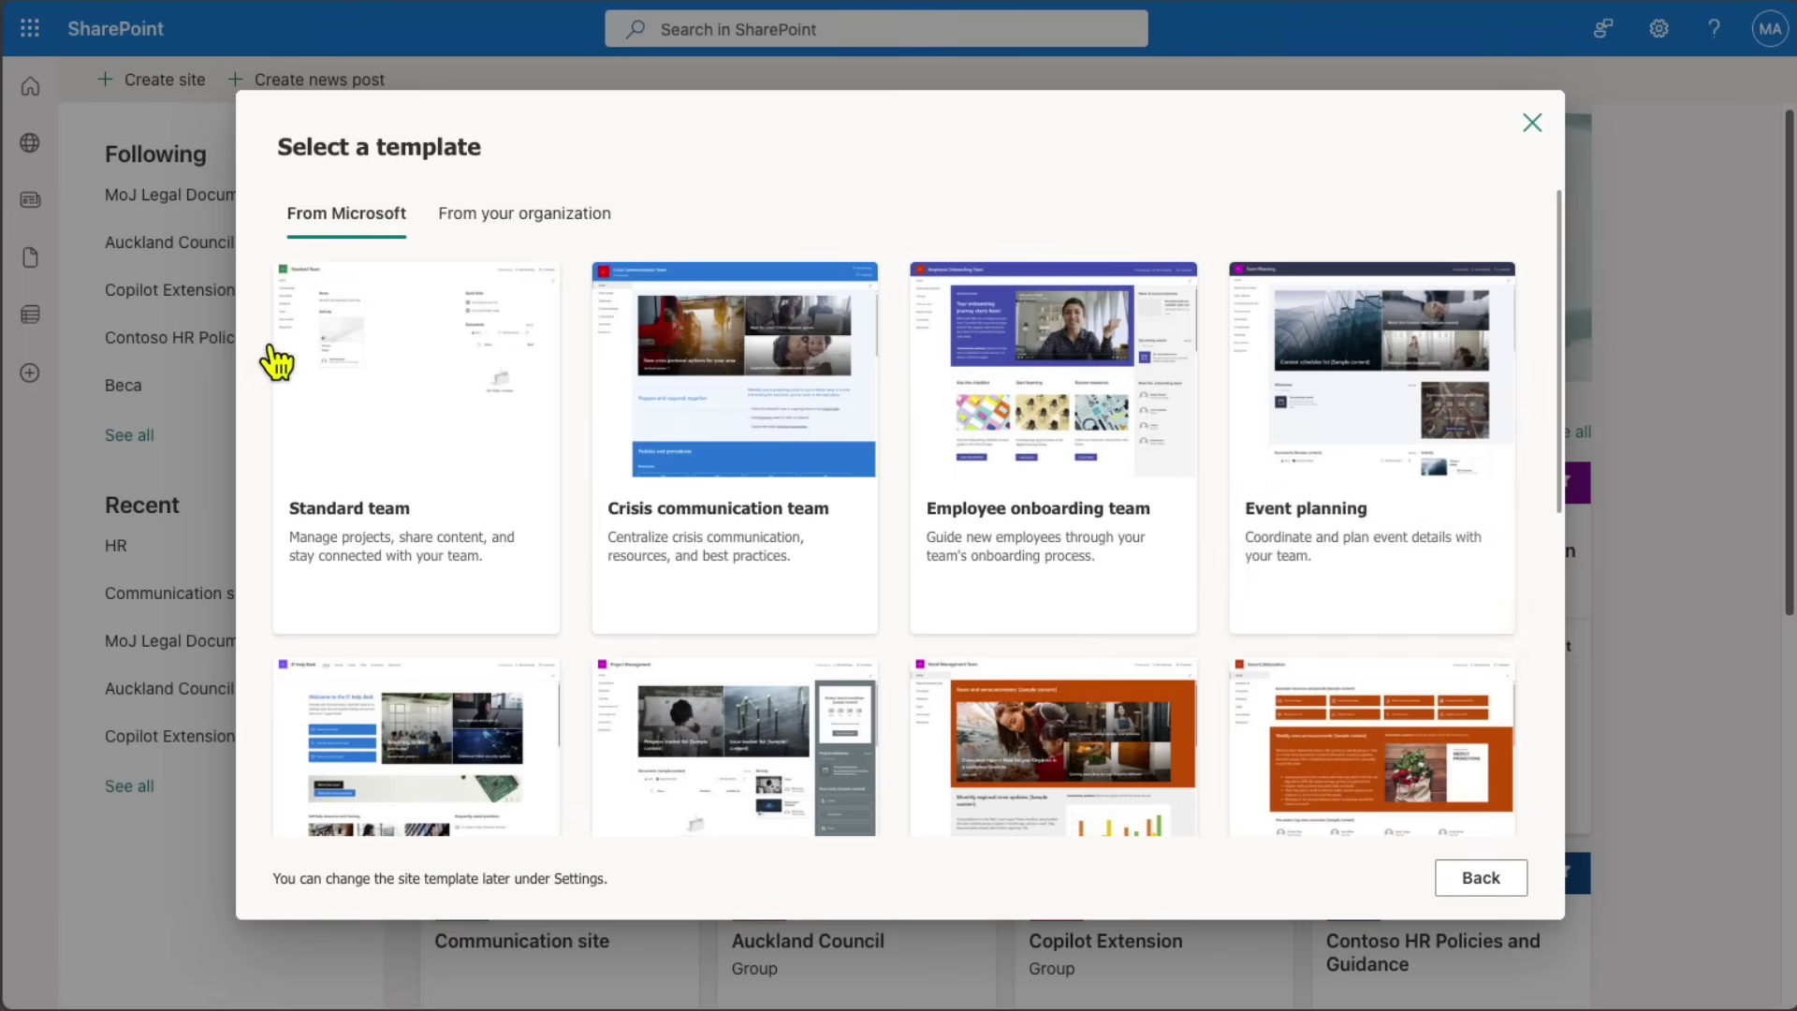
{"action": "left_click", "coordinate": [471, 432]}
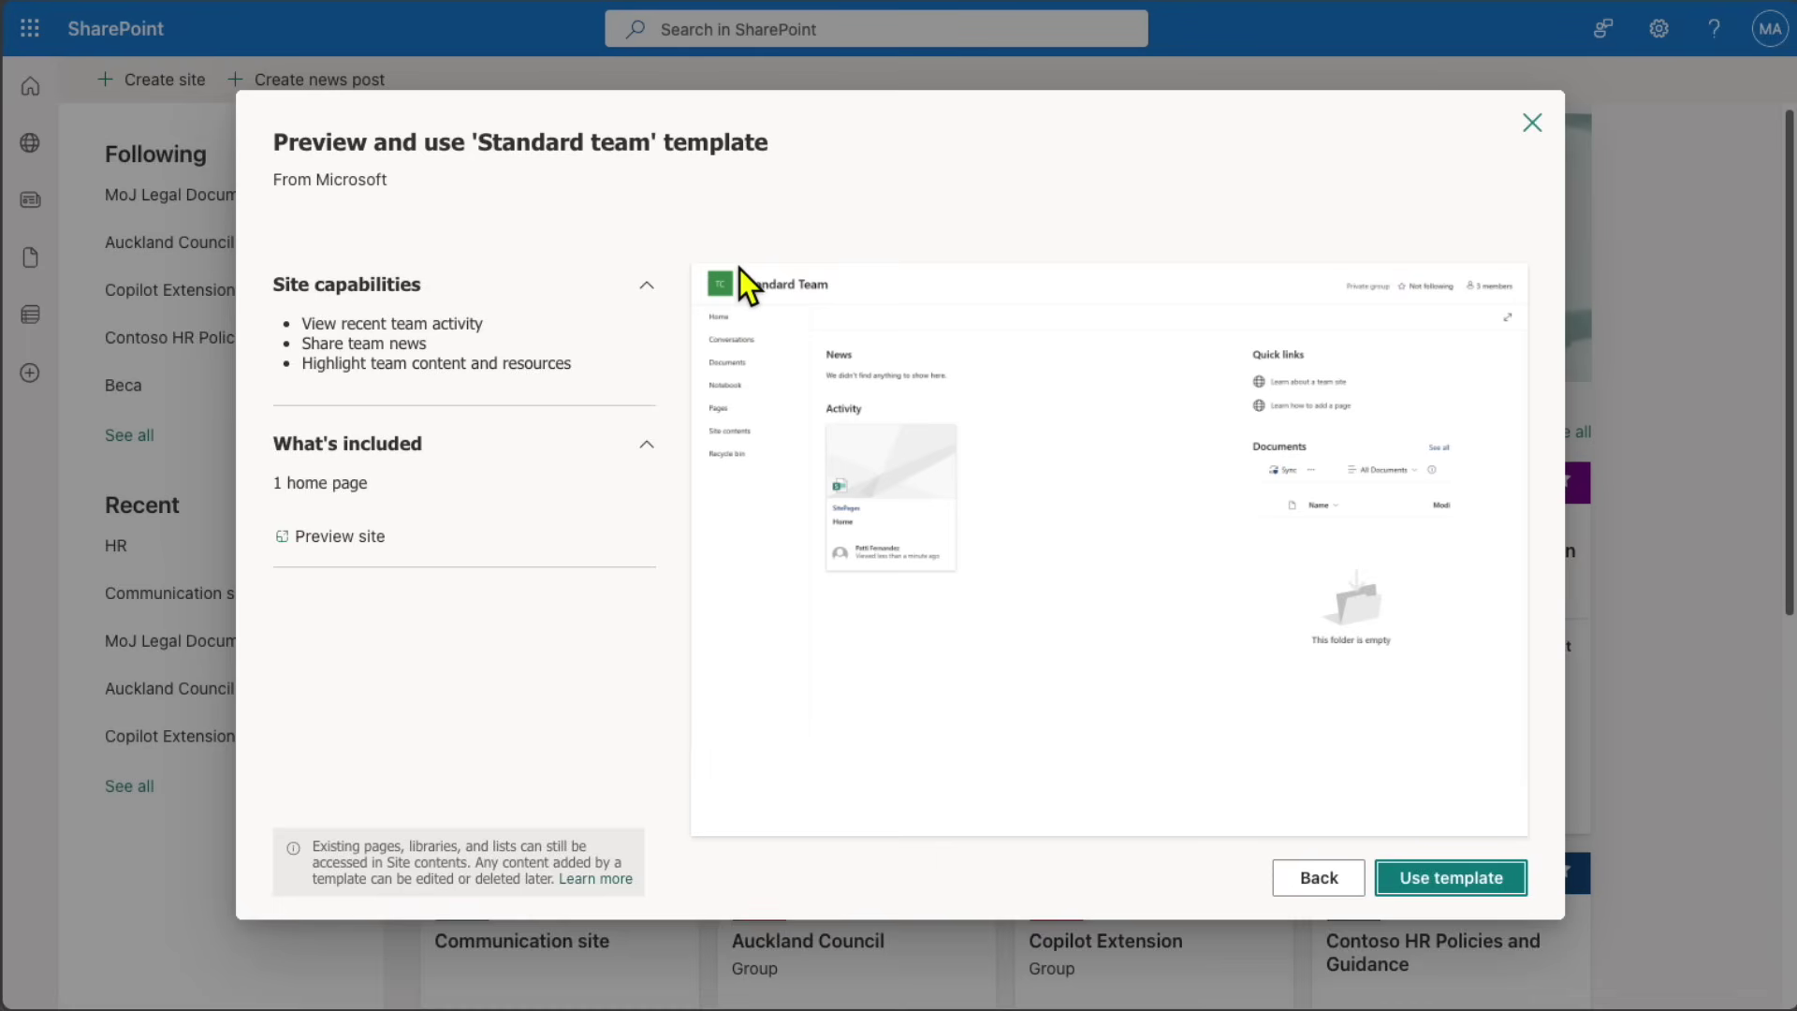
{"action": "left_click", "coordinate": [1329, 880]}
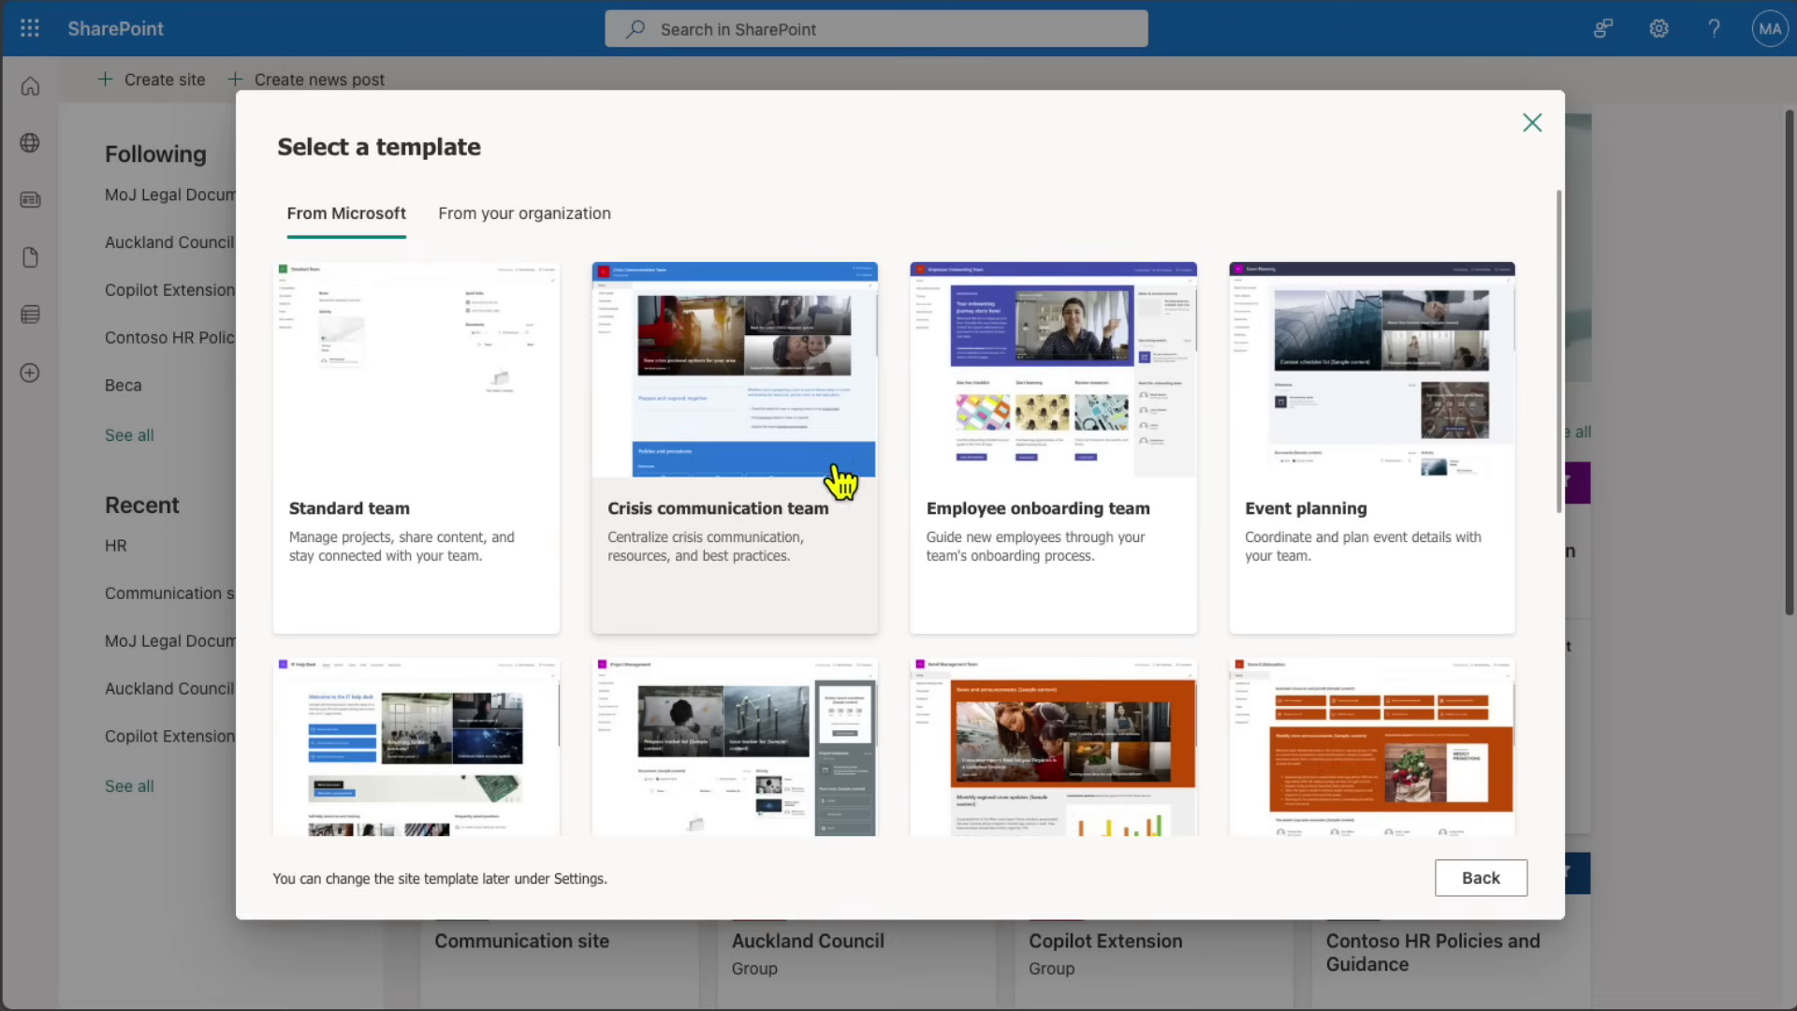
{"action": "left_click", "coordinate": [774, 393]}
{"action": "scroll", "coordinate": [1216, 602], "scroll_direction": "down", "scroll_amount": 1}
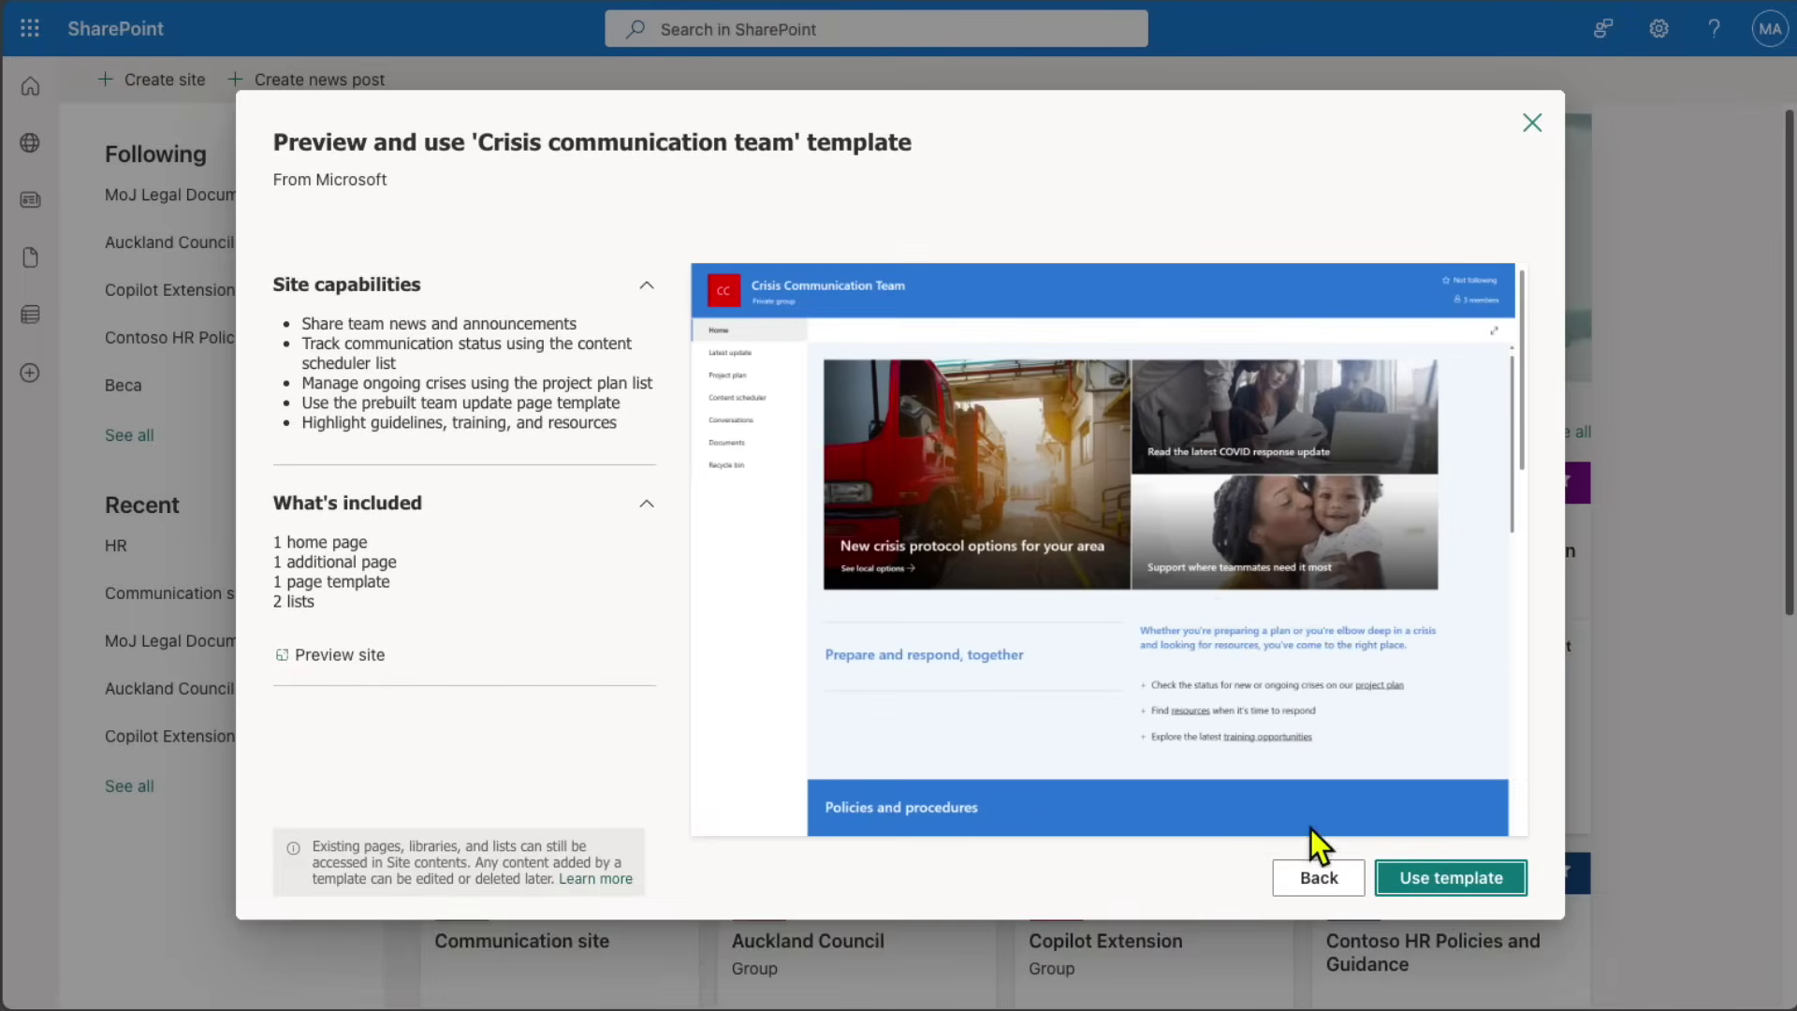
{"action": "left_click", "coordinate": [1316, 875]}
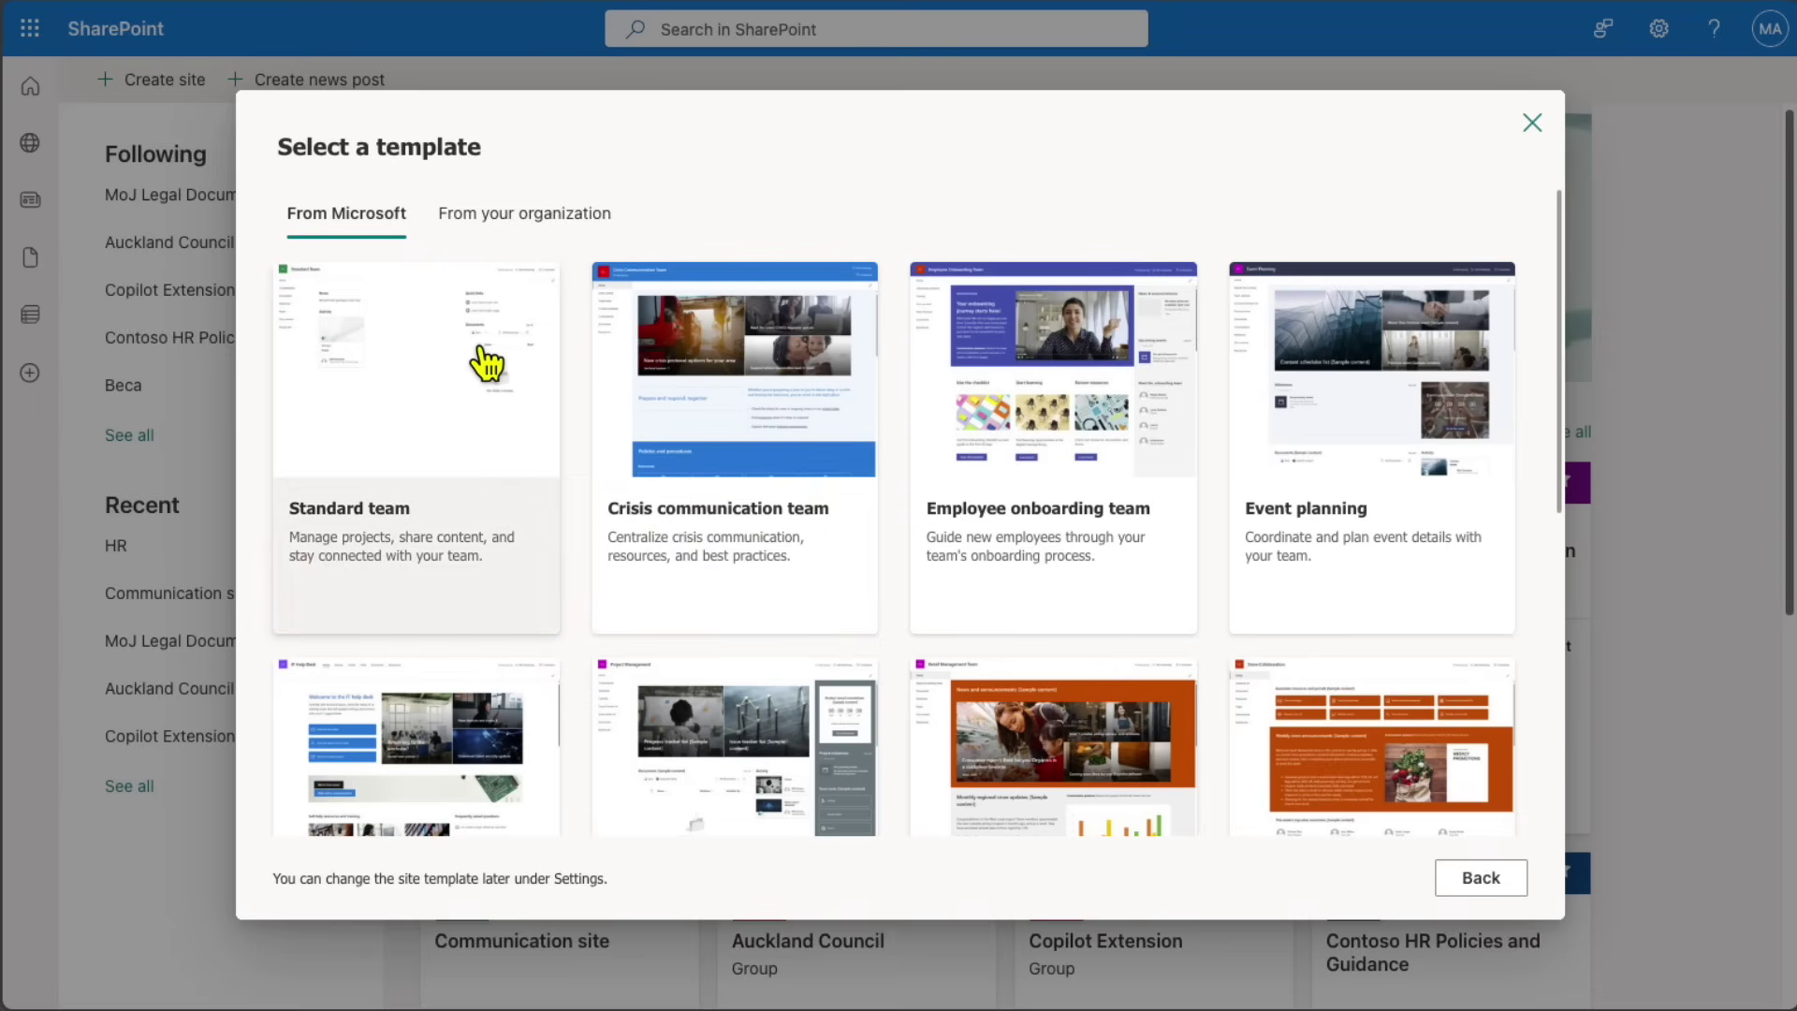
- Use the Standard team template for the new team site
{"action": "left_click", "coordinate": [481, 350]}
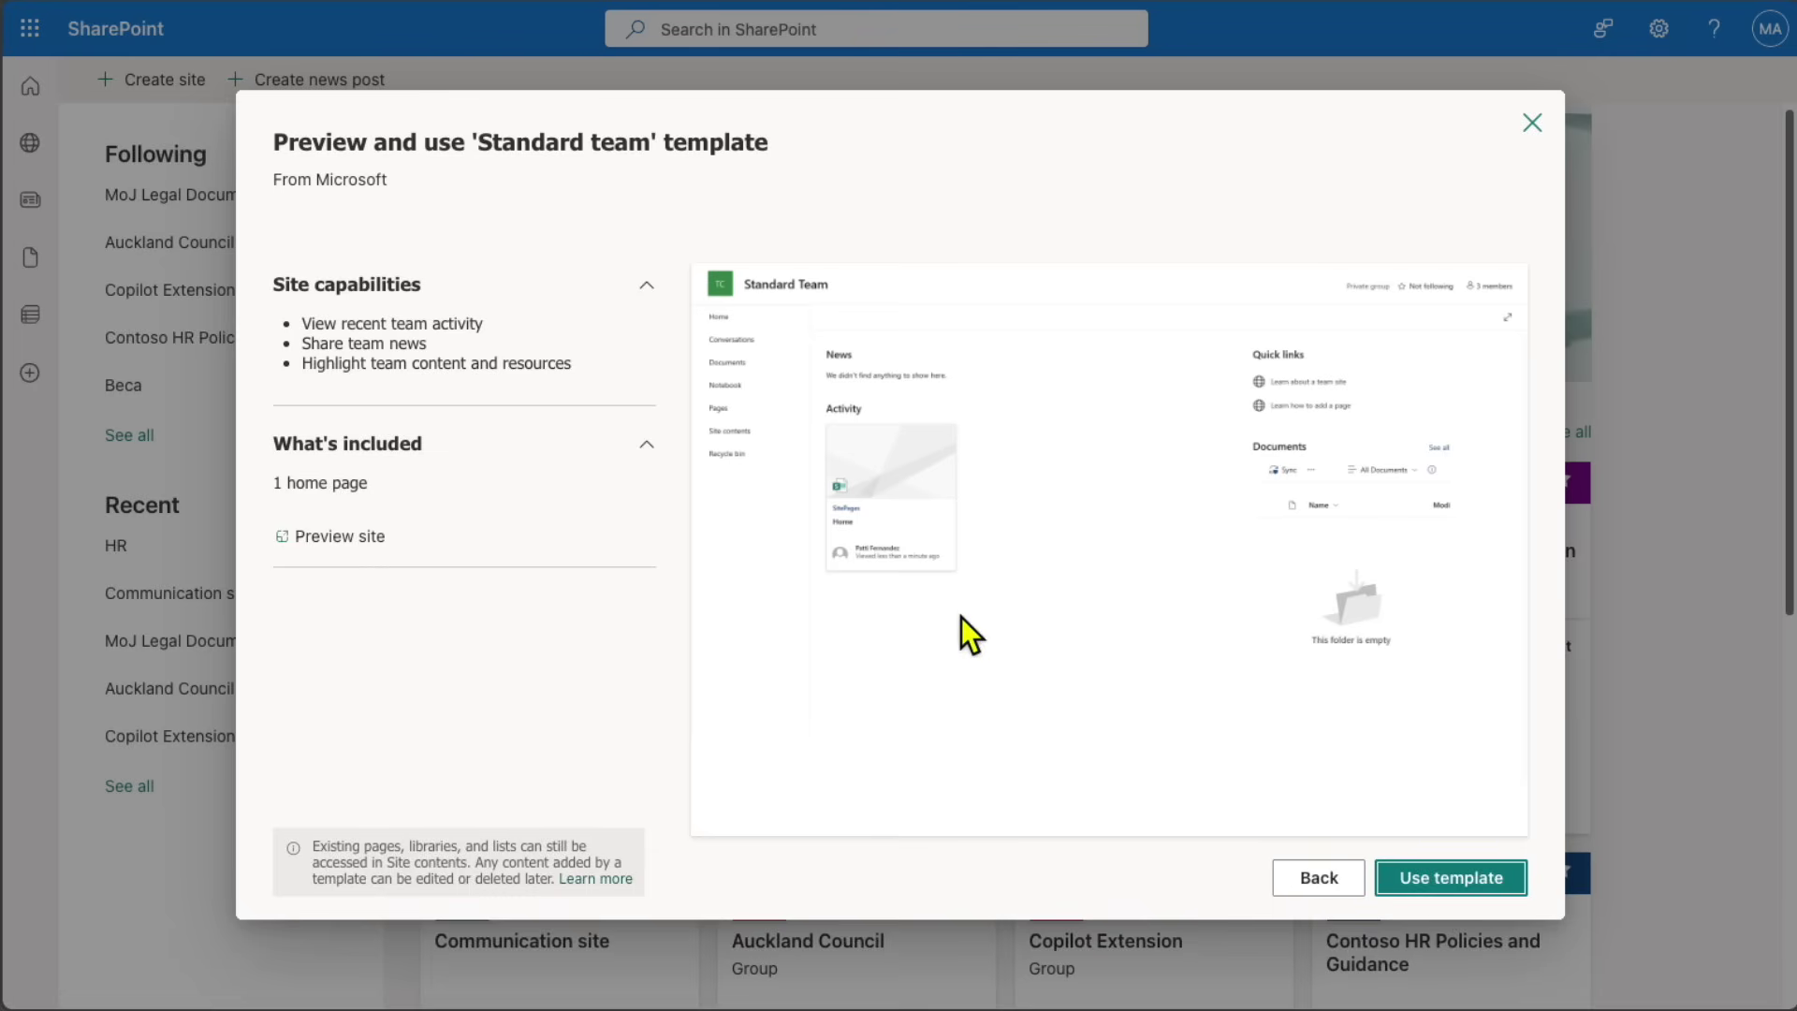
{"action": "left_click", "coordinate": [1439, 862]}
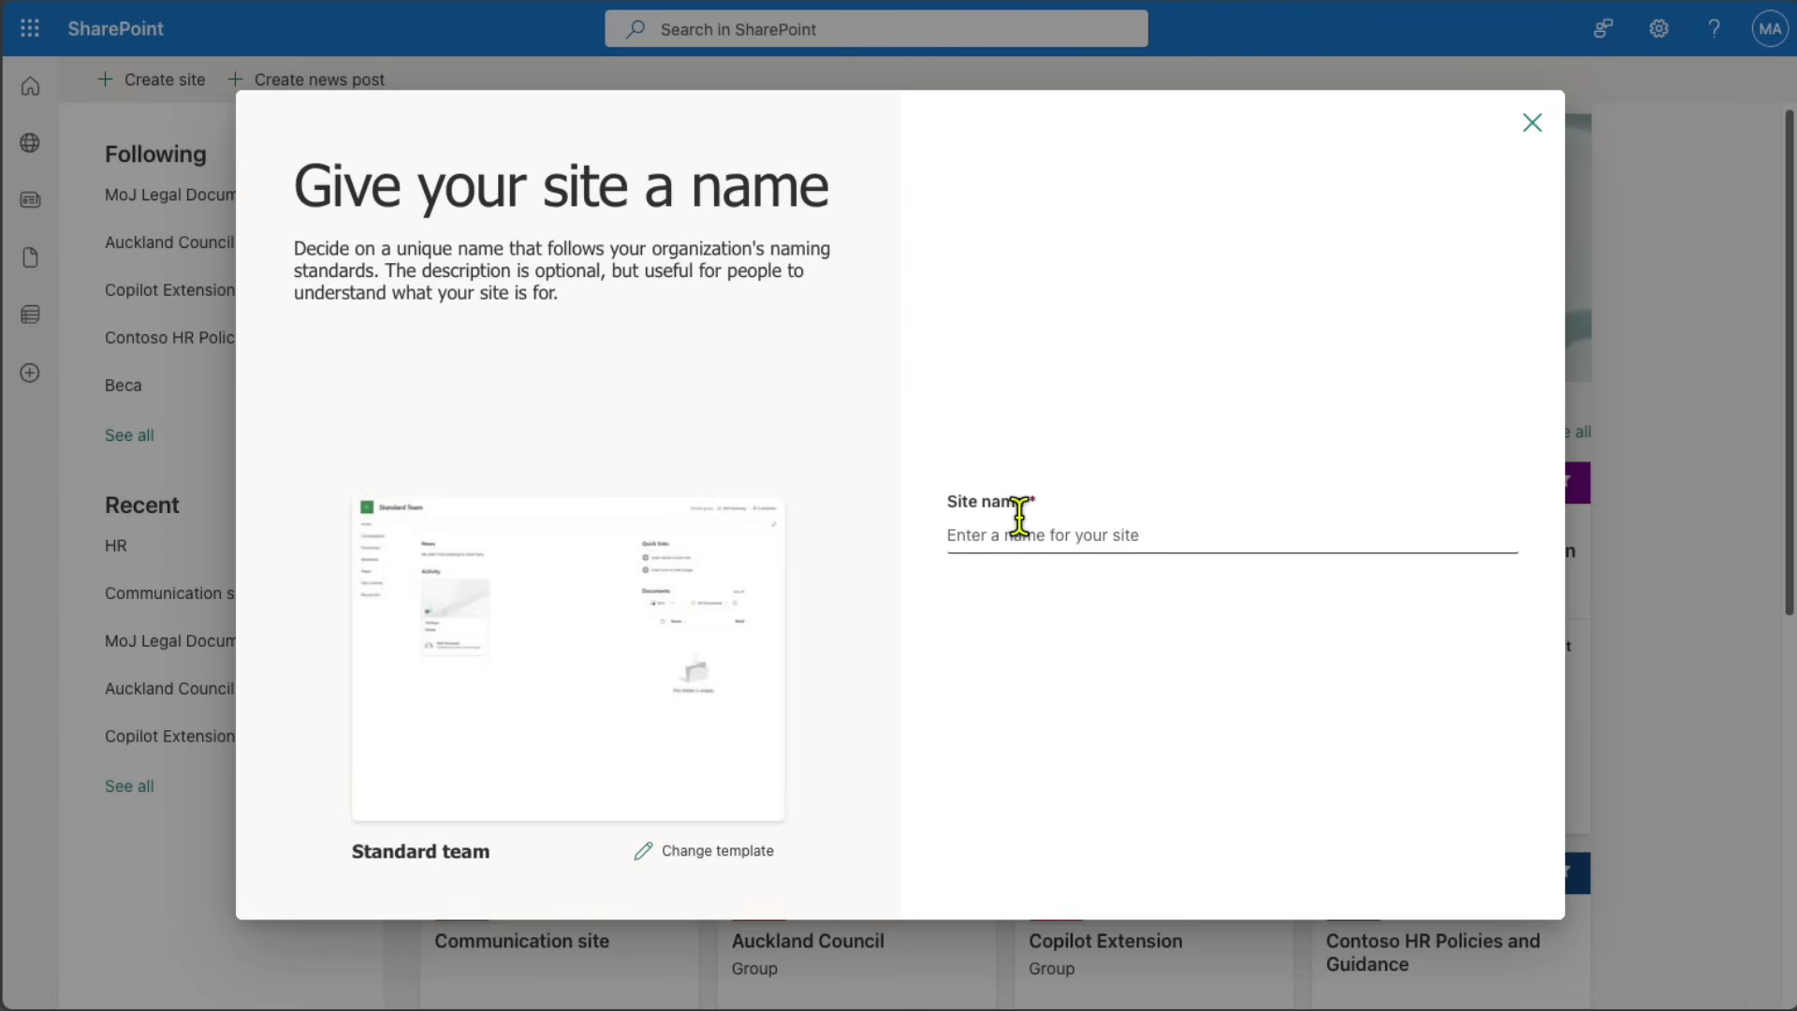
- Name the site GTM team, describe it as HR and Marketing site, and continue to the language options
{"action": "left_click", "coordinate": [1019, 517]}
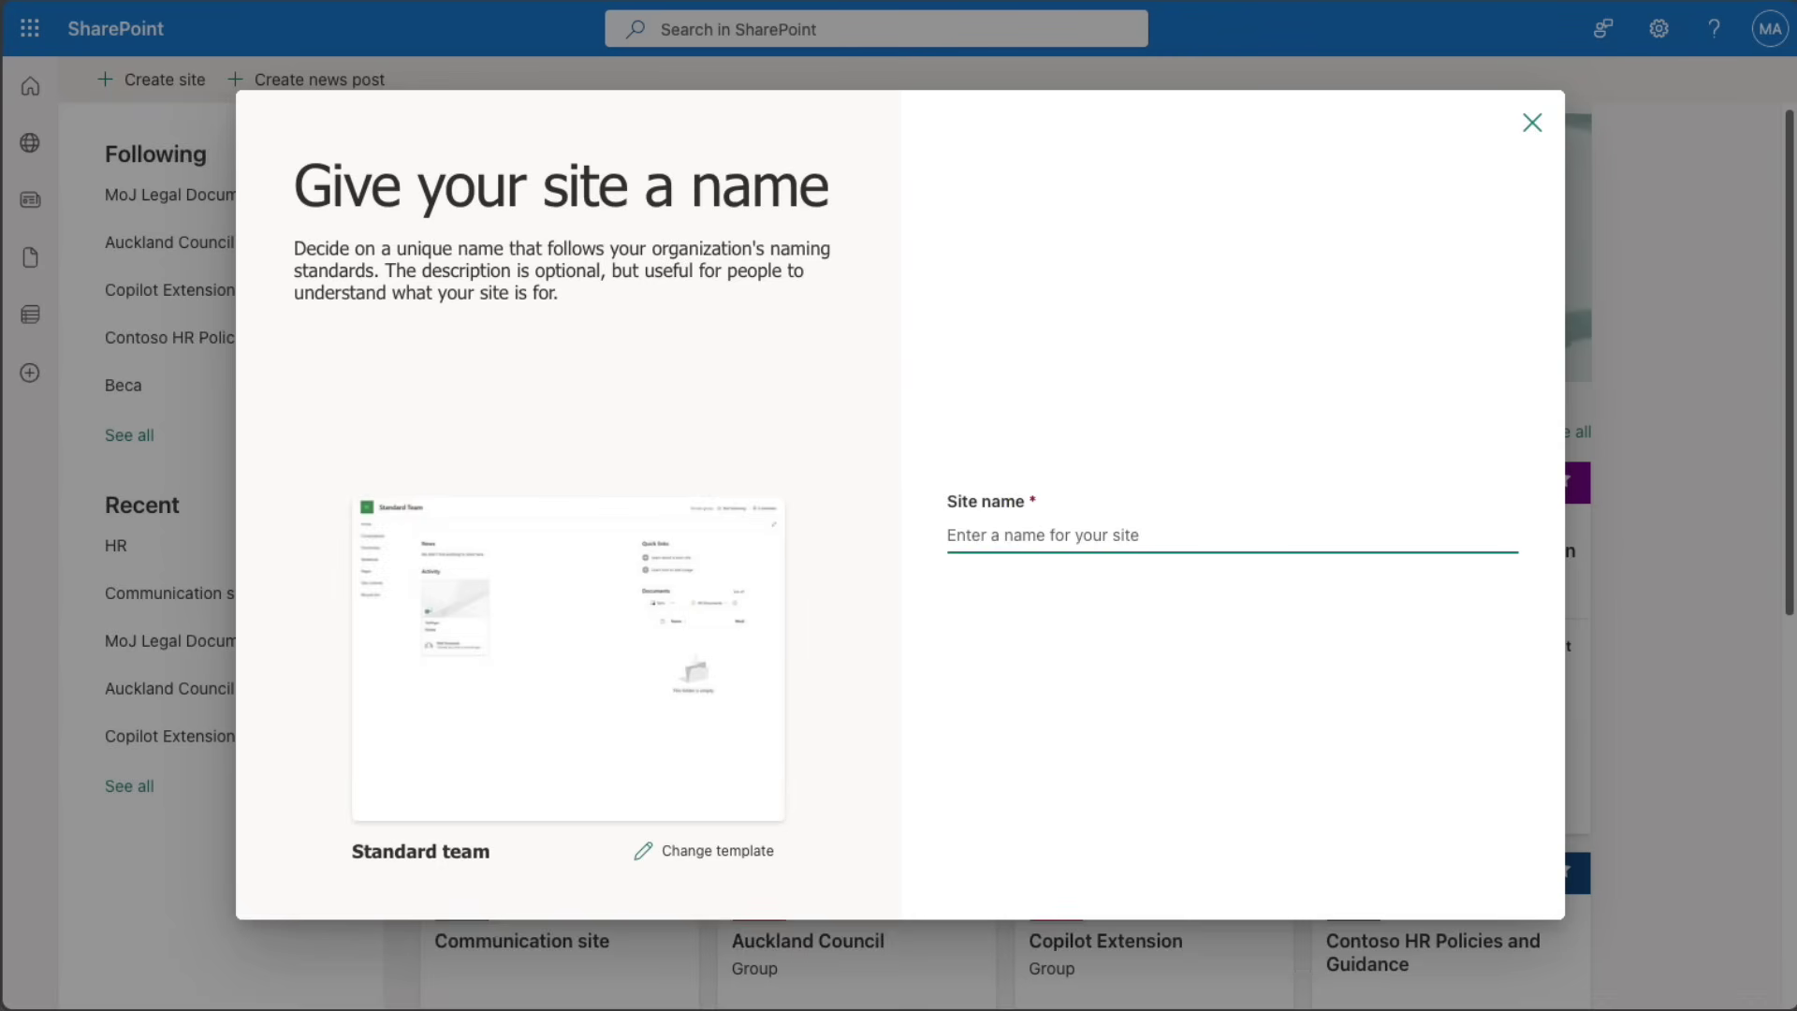
{"action": "type", "text": "GTM team"}
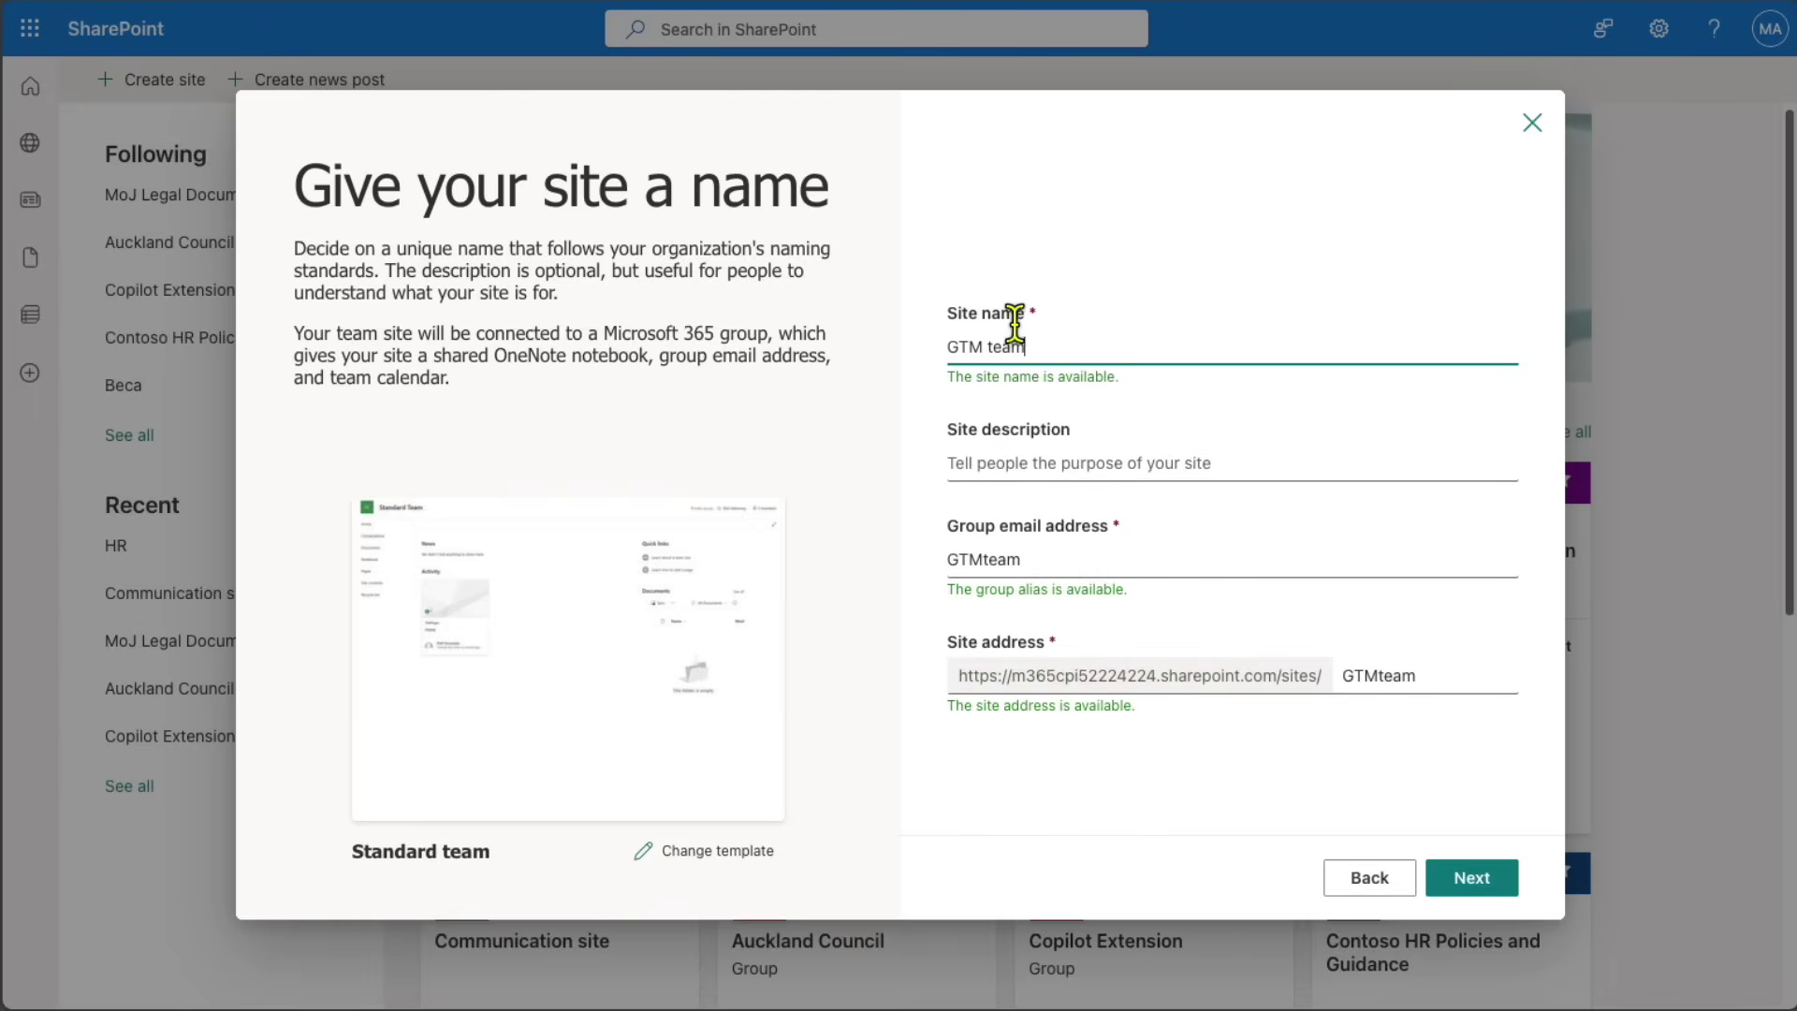
{"action": "left_click", "coordinate": [1044, 446]}
{"action": "type", "text": "HR and Marketing site"}
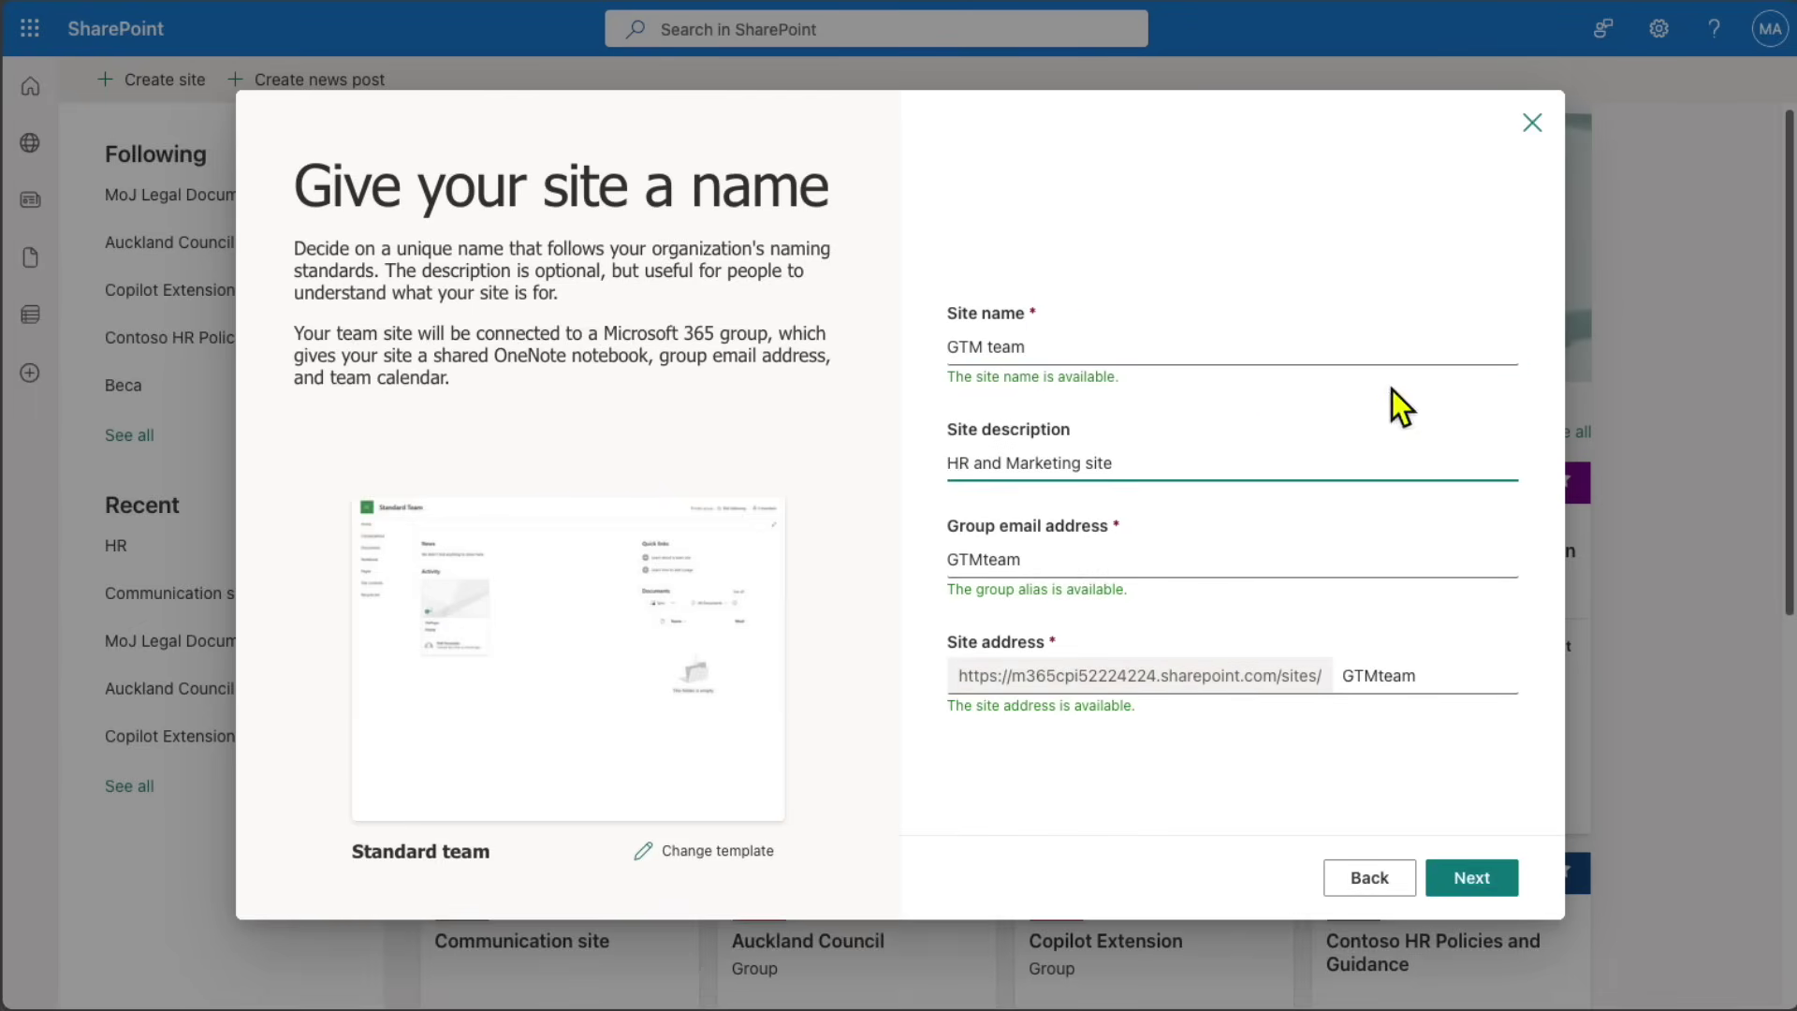
{"action": "left_click_drag", "start_coordinate": [949, 458], "coordinate": [1319, 447]}
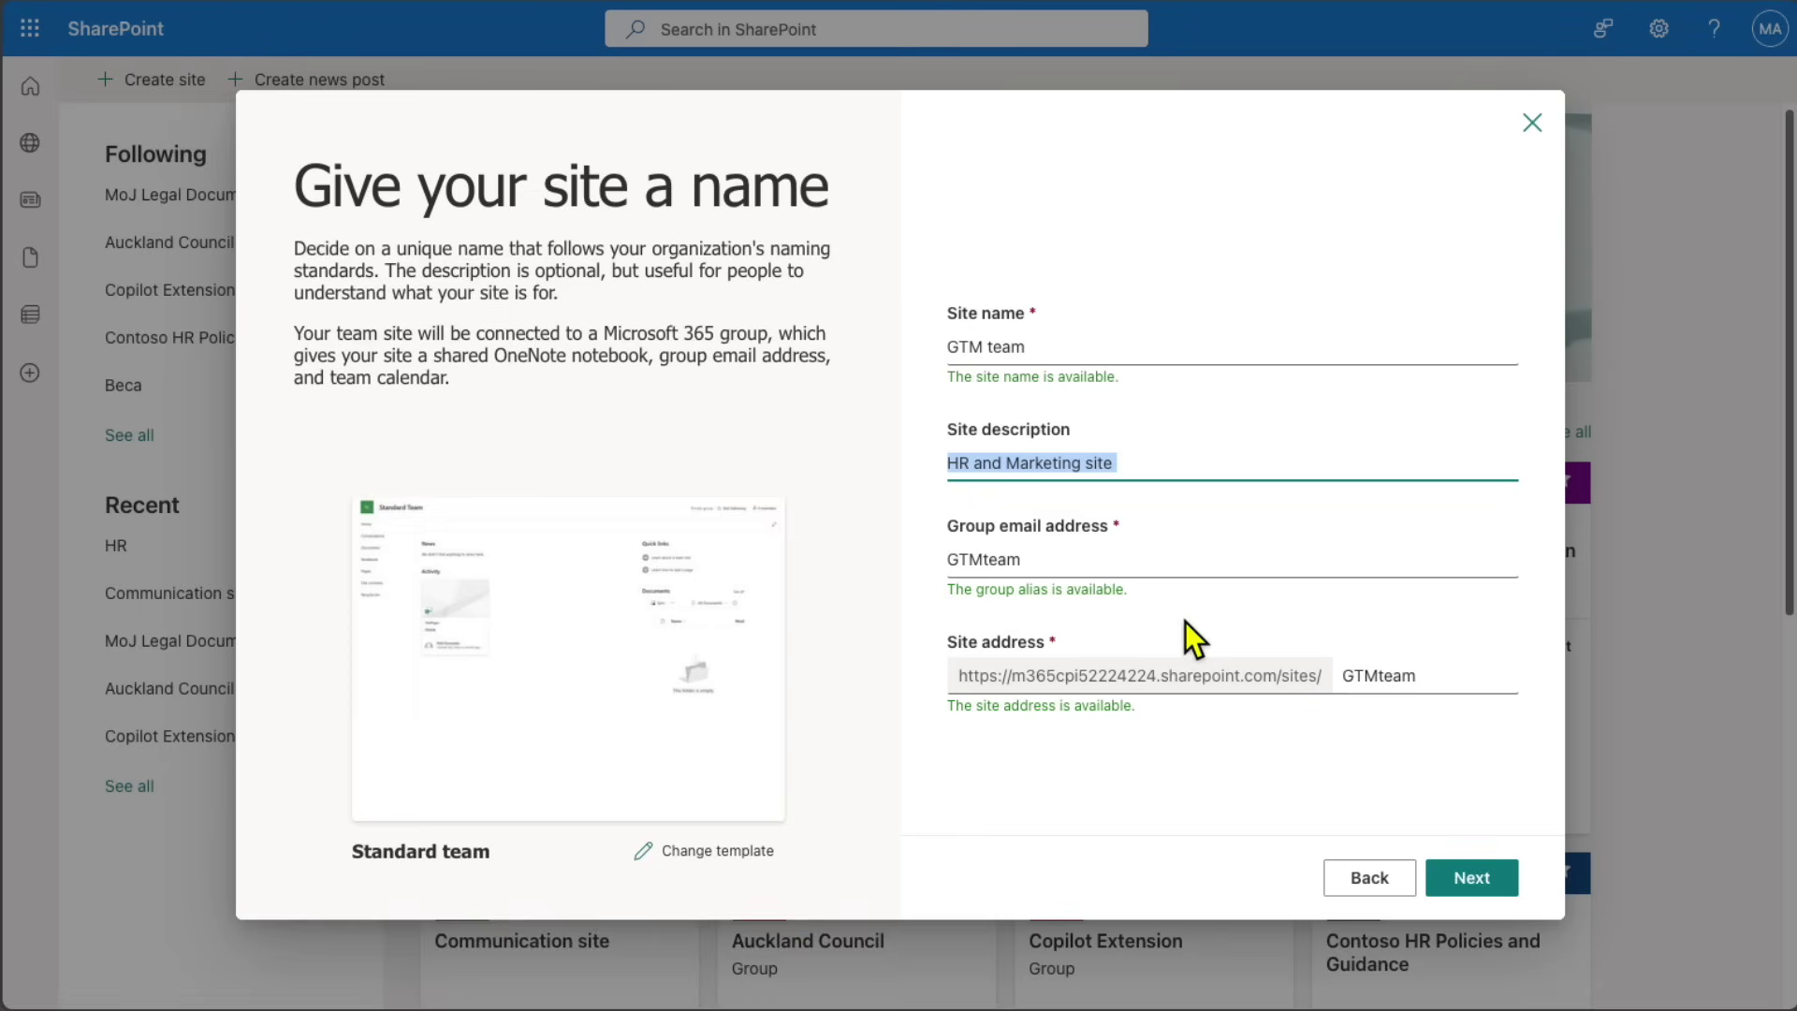
{"action": "left_click", "coordinate": [1494, 877]}
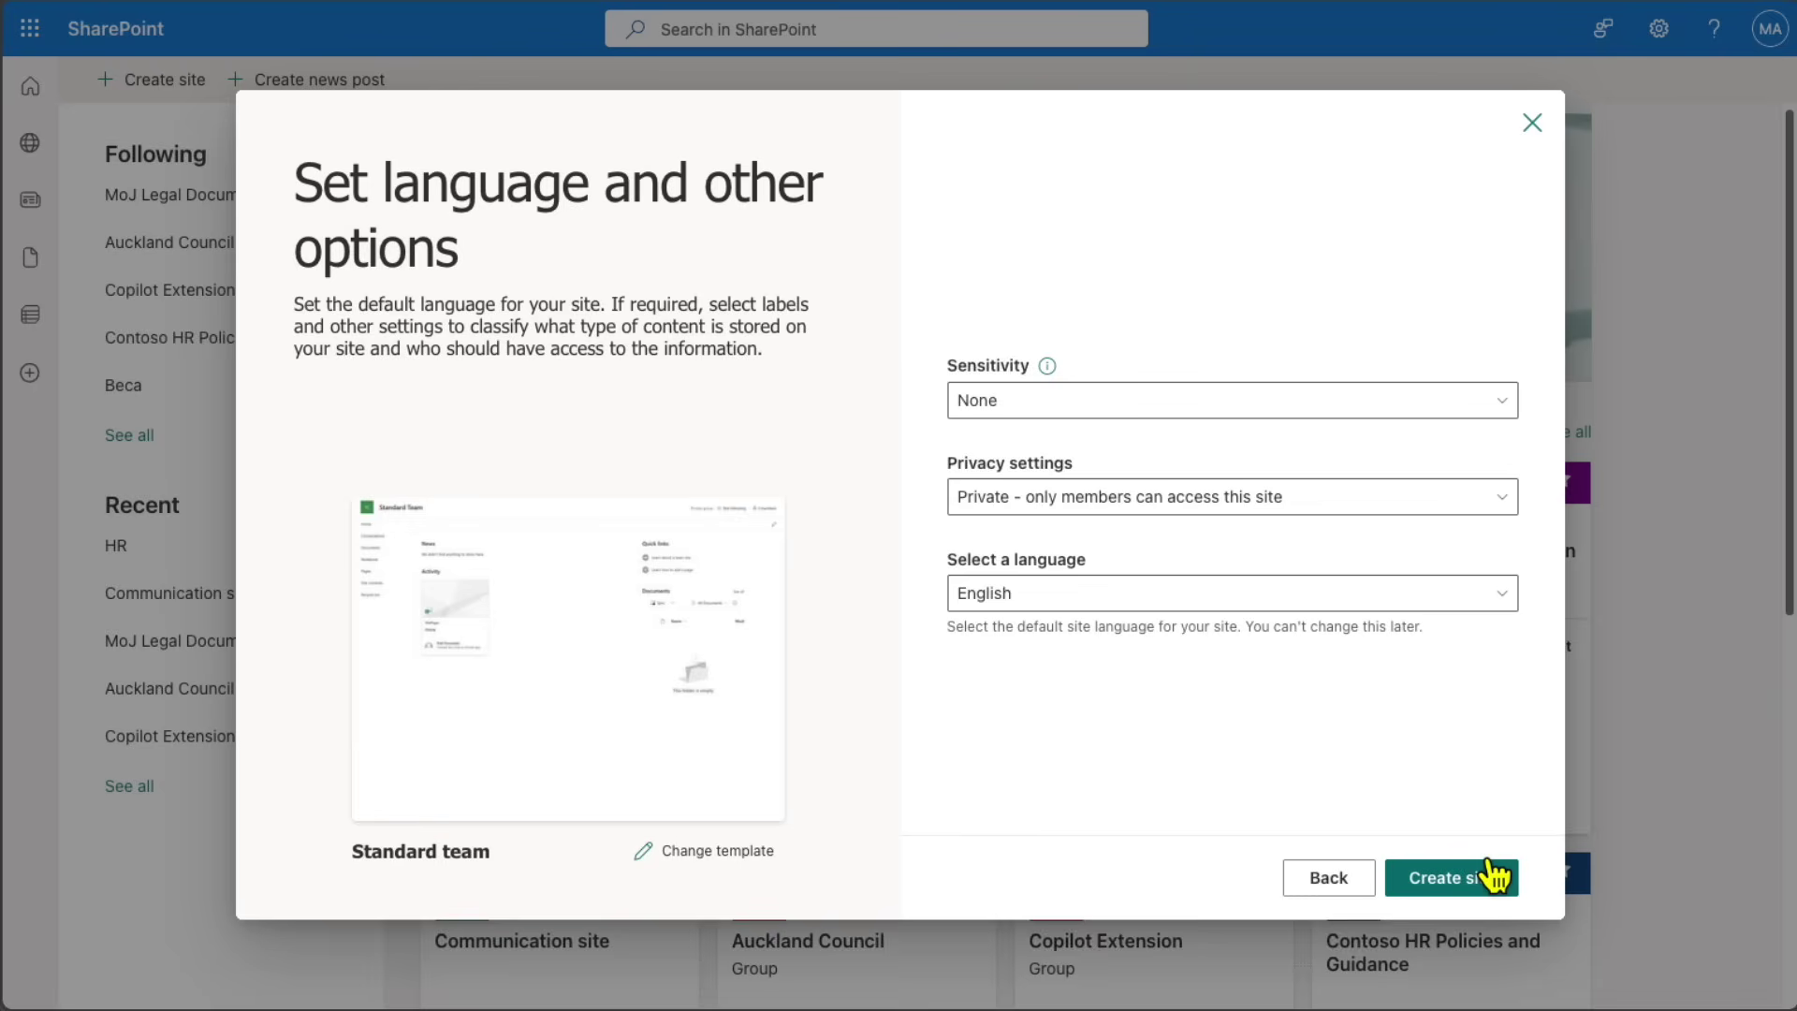
- Create the site with sensitivity None, privacy Private - only members can access this site, and English as the language
{"action": "left_click", "coordinate": [1177, 397]}
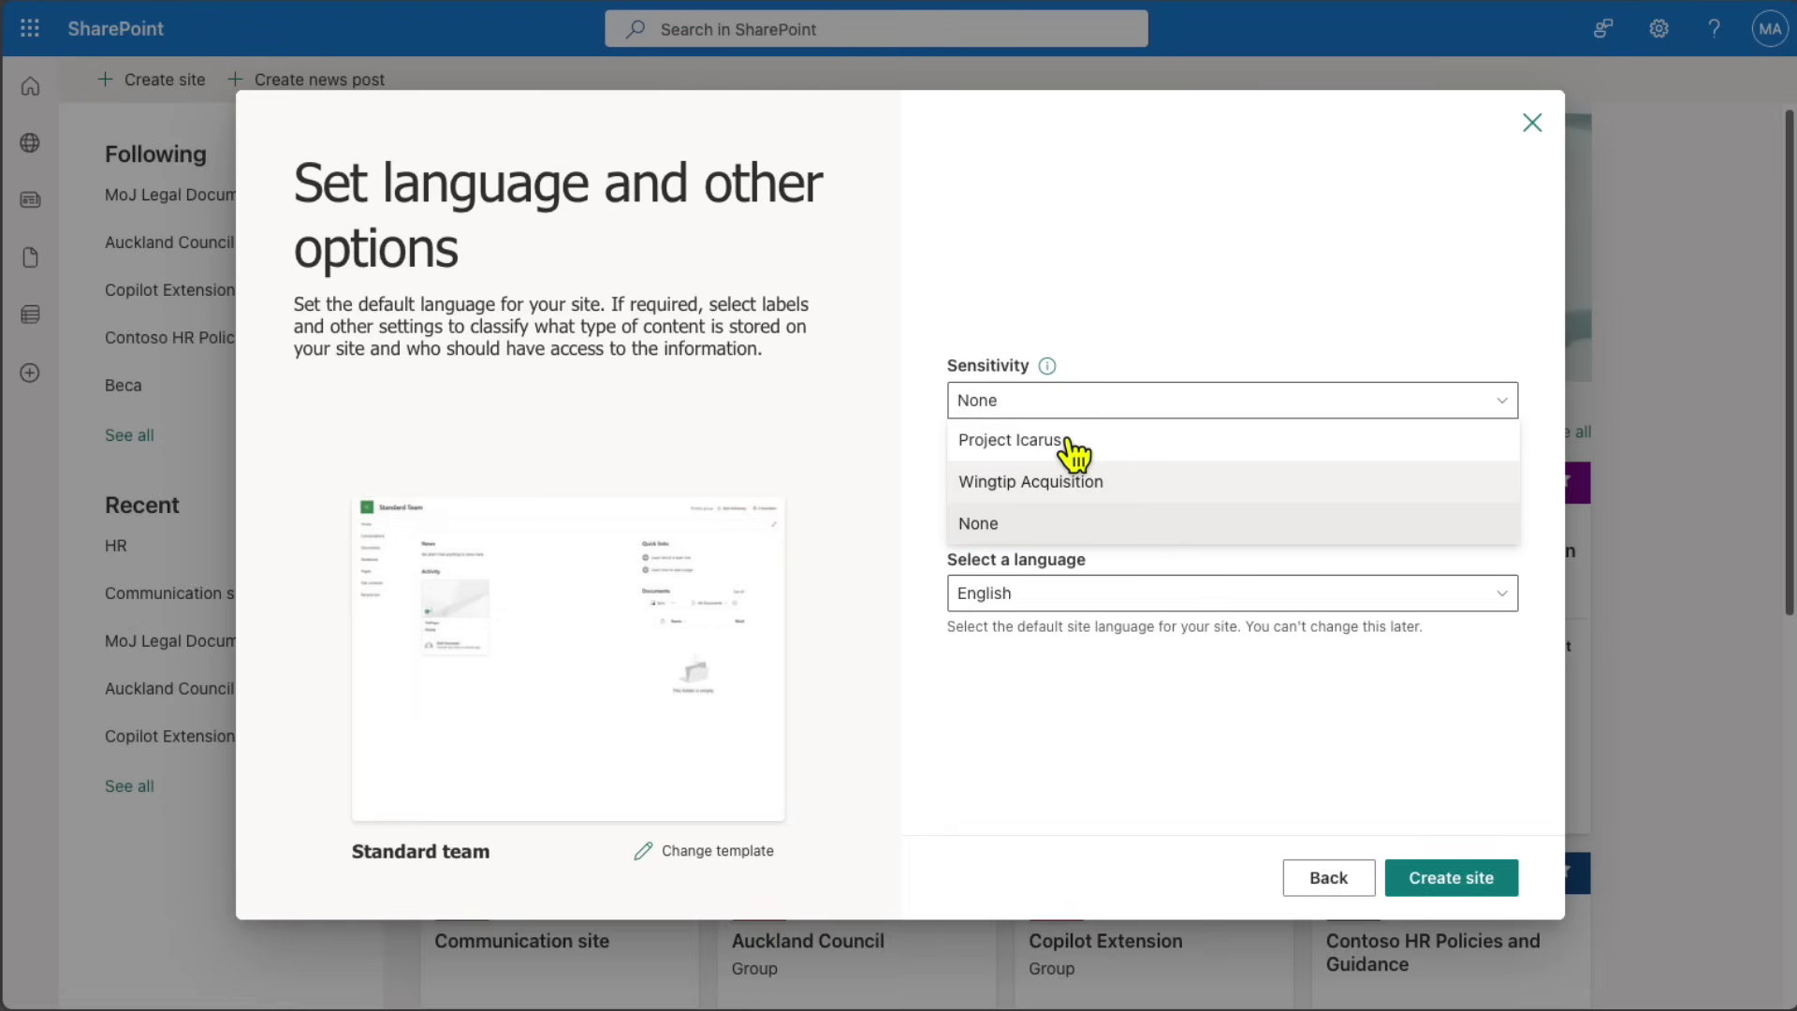
{"action": "left_click", "coordinate": [1060, 510]}
{"action": "left_click", "coordinate": [1027, 473]}
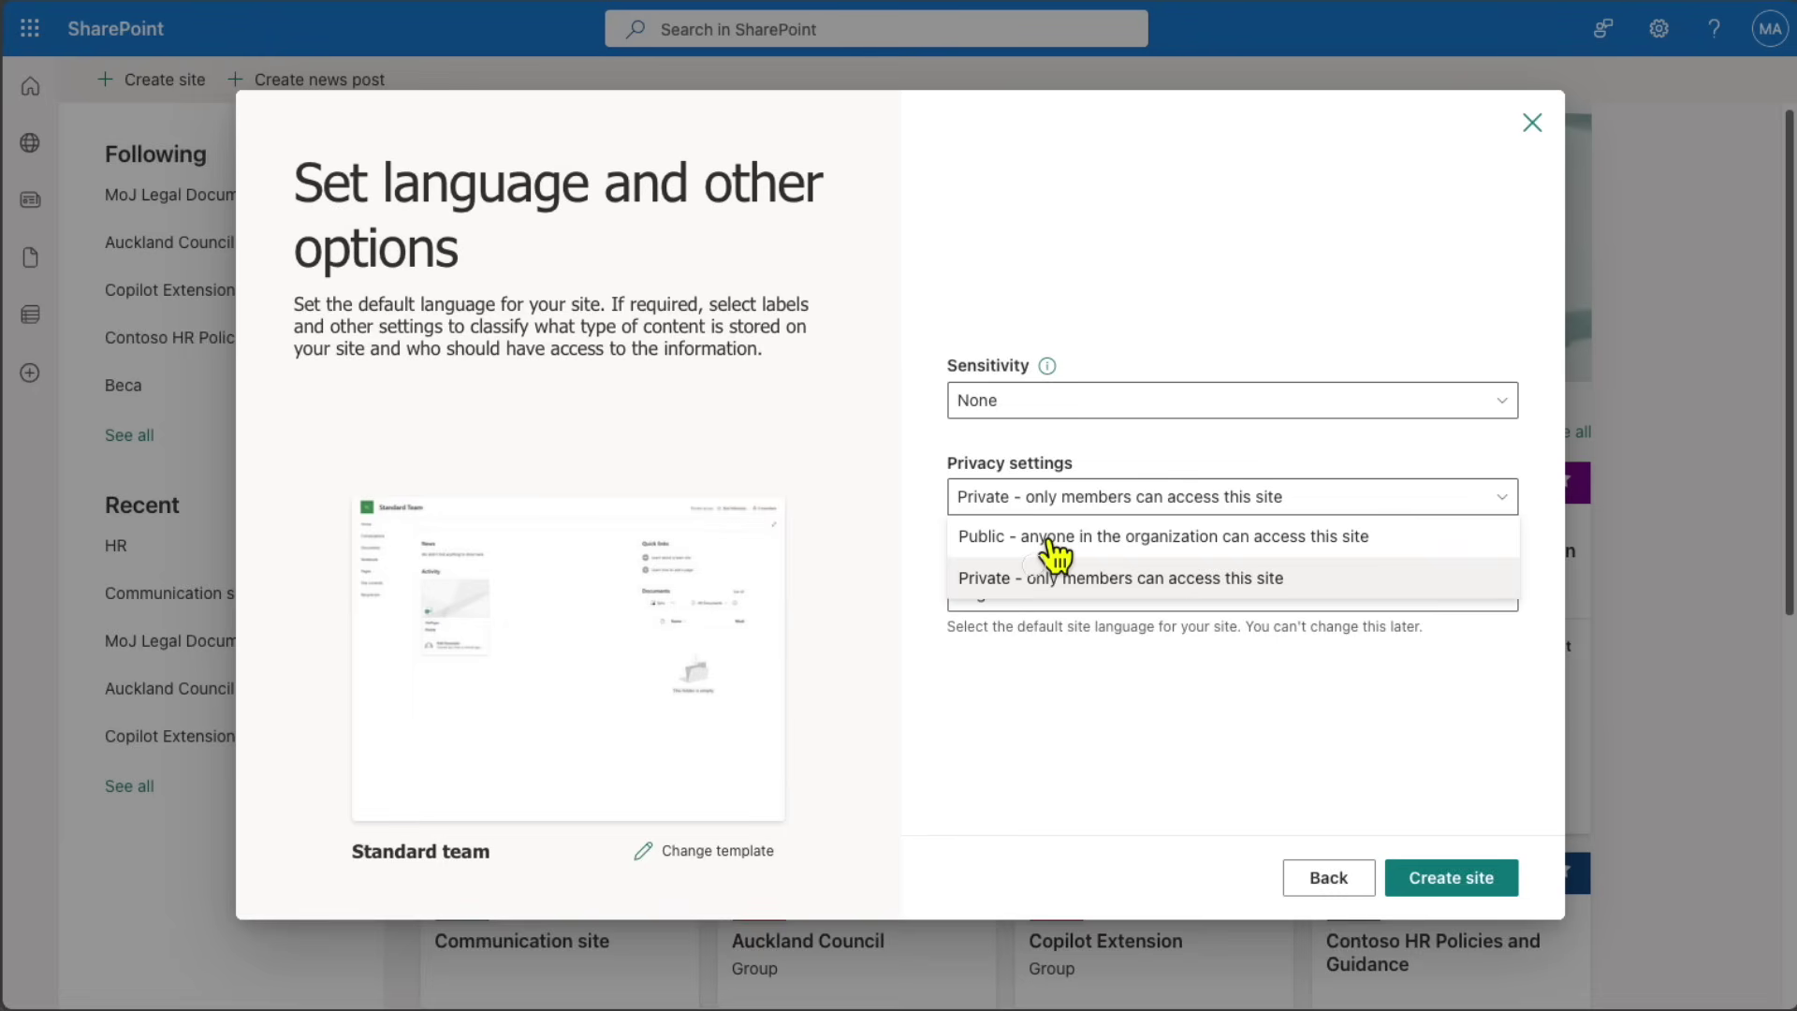
{"action": "left_click", "coordinate": [1055, 575]}
{"action": "left_click", "coordinate": [1055, 590]}
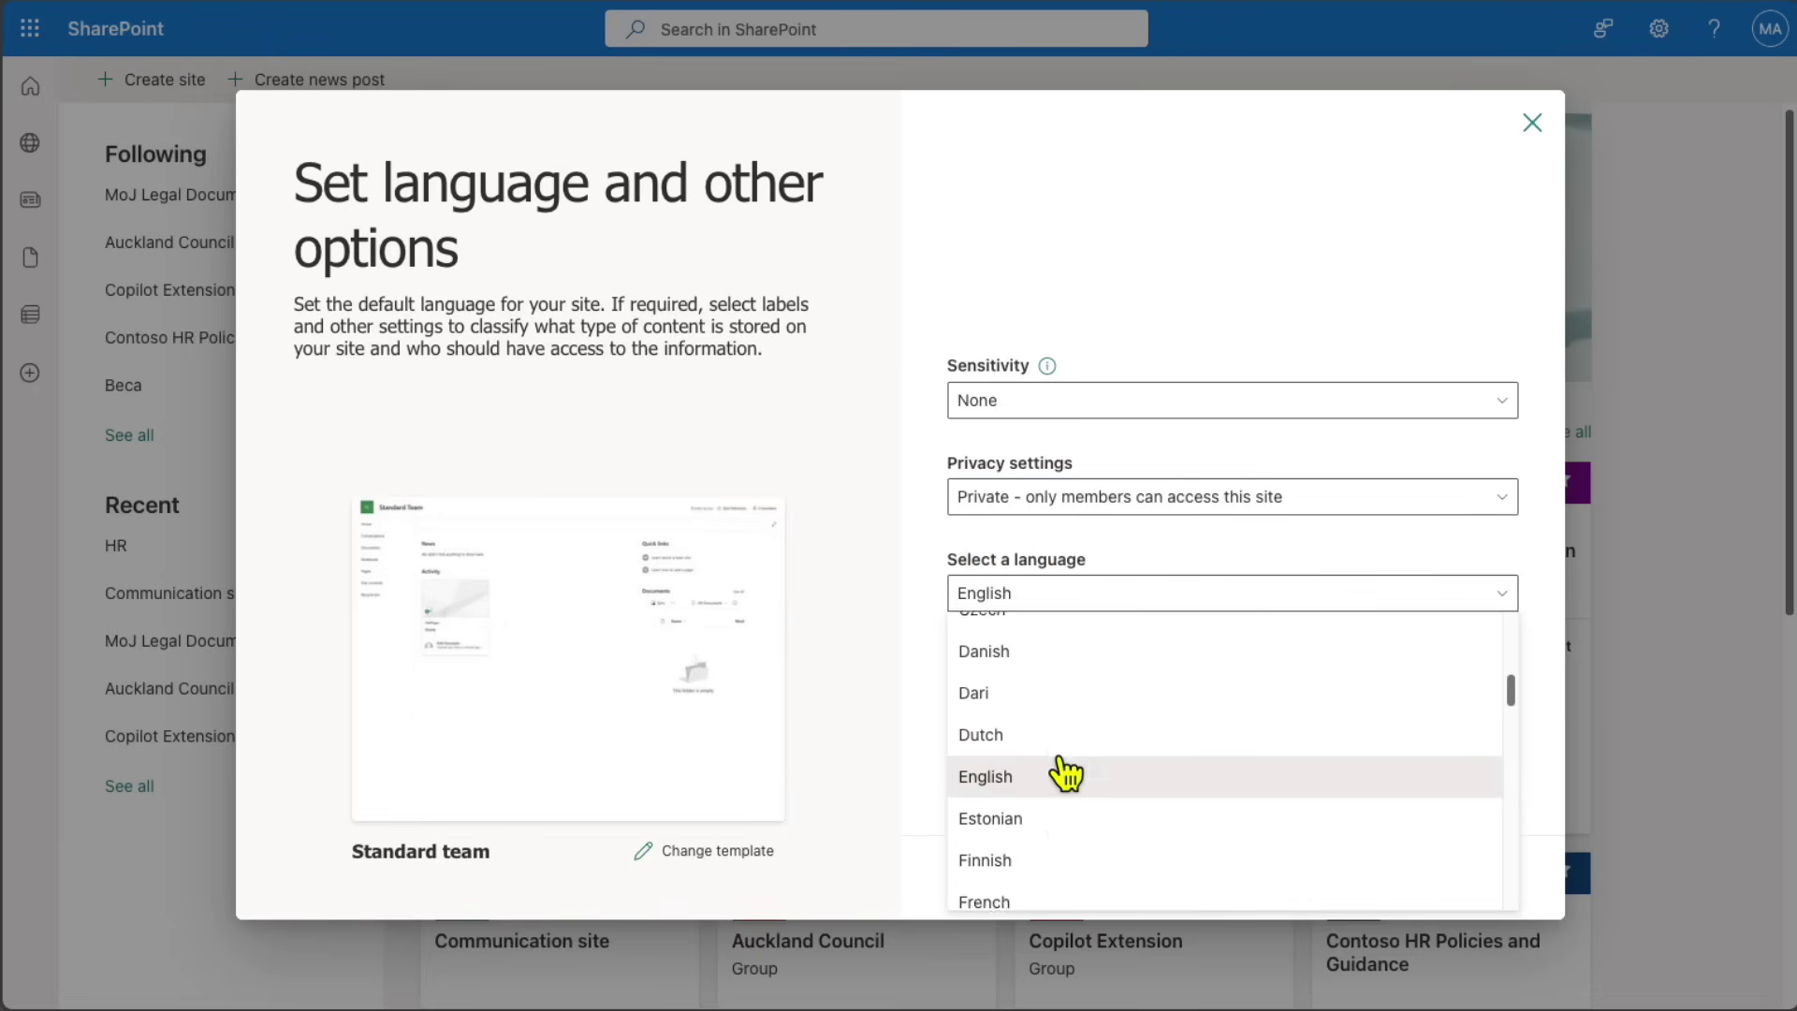
{"action": "scroll", "coordinate": [1063, 771], "scroll_direction": "down", "scroll_amount": 2}
{"action": "scroll", "coordinate": [1063, 771], "scroll_direction": "up", "scroll_amount": 3}
{"action": "scroll", "coordinate": [1061, 773], "scroll_direction": "down", "scroll_amount": 1}
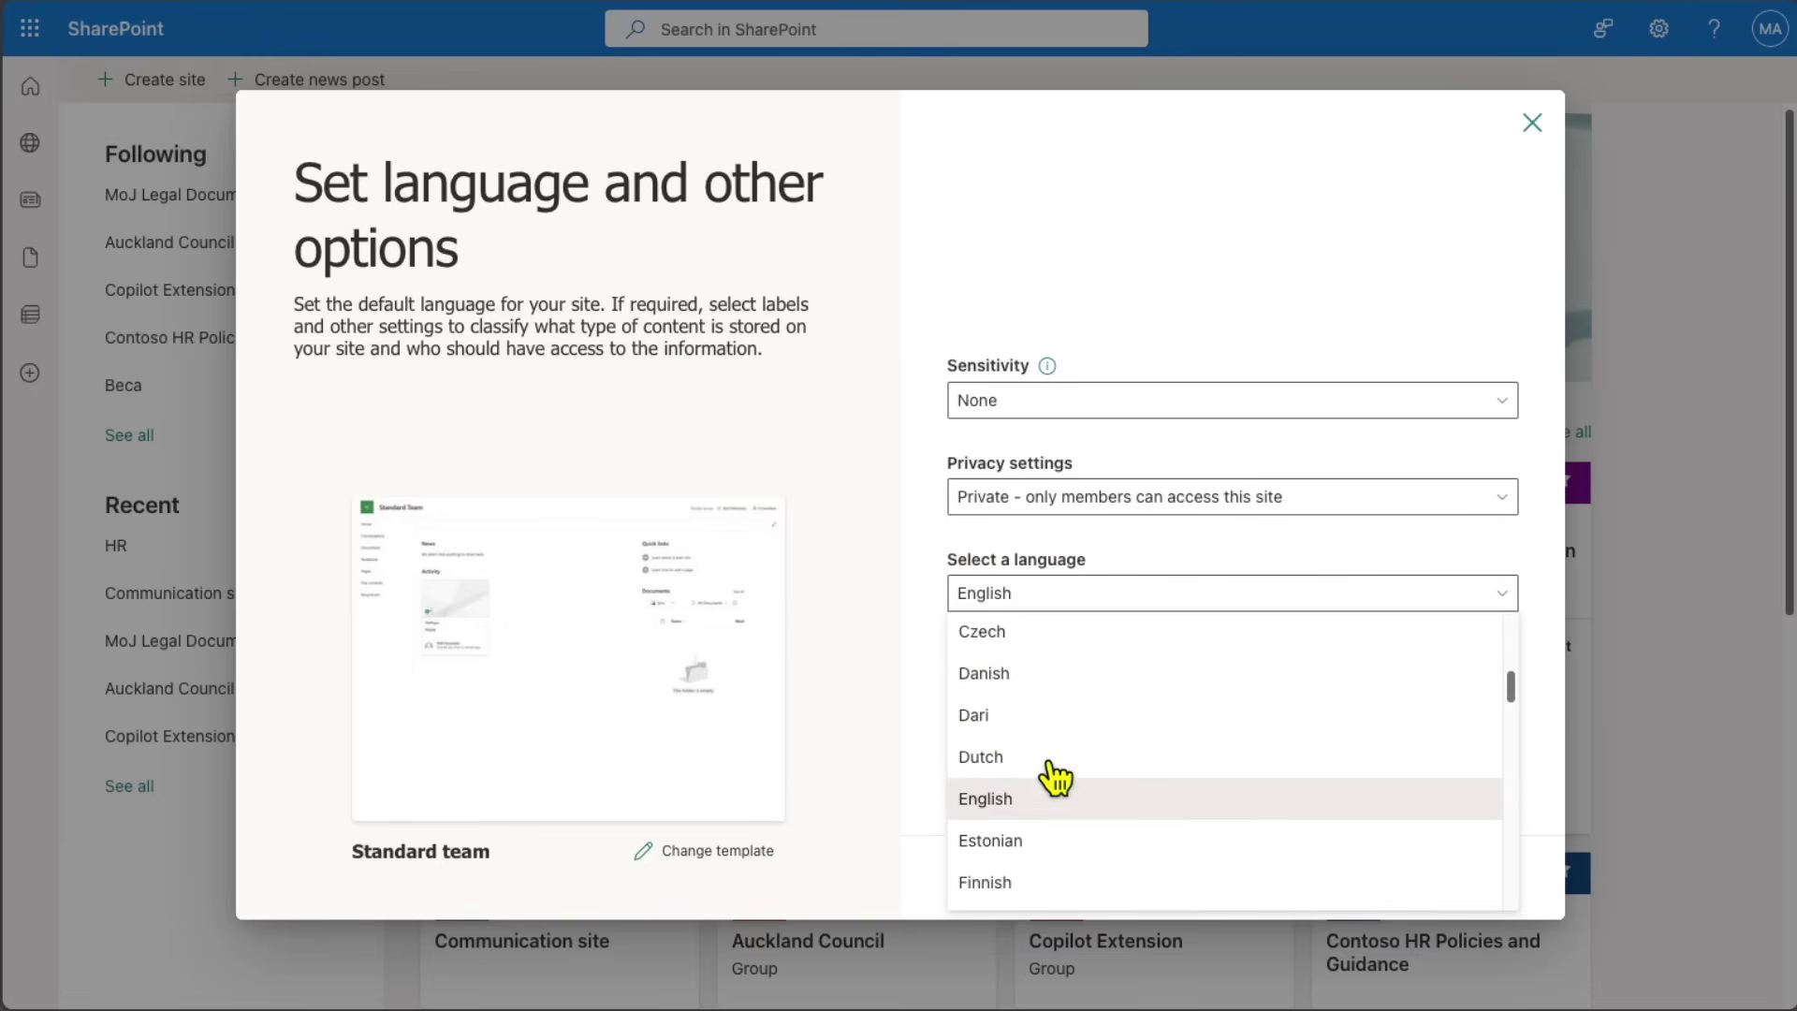
{"action": "left_click", "coordinate": [1041, 791]}
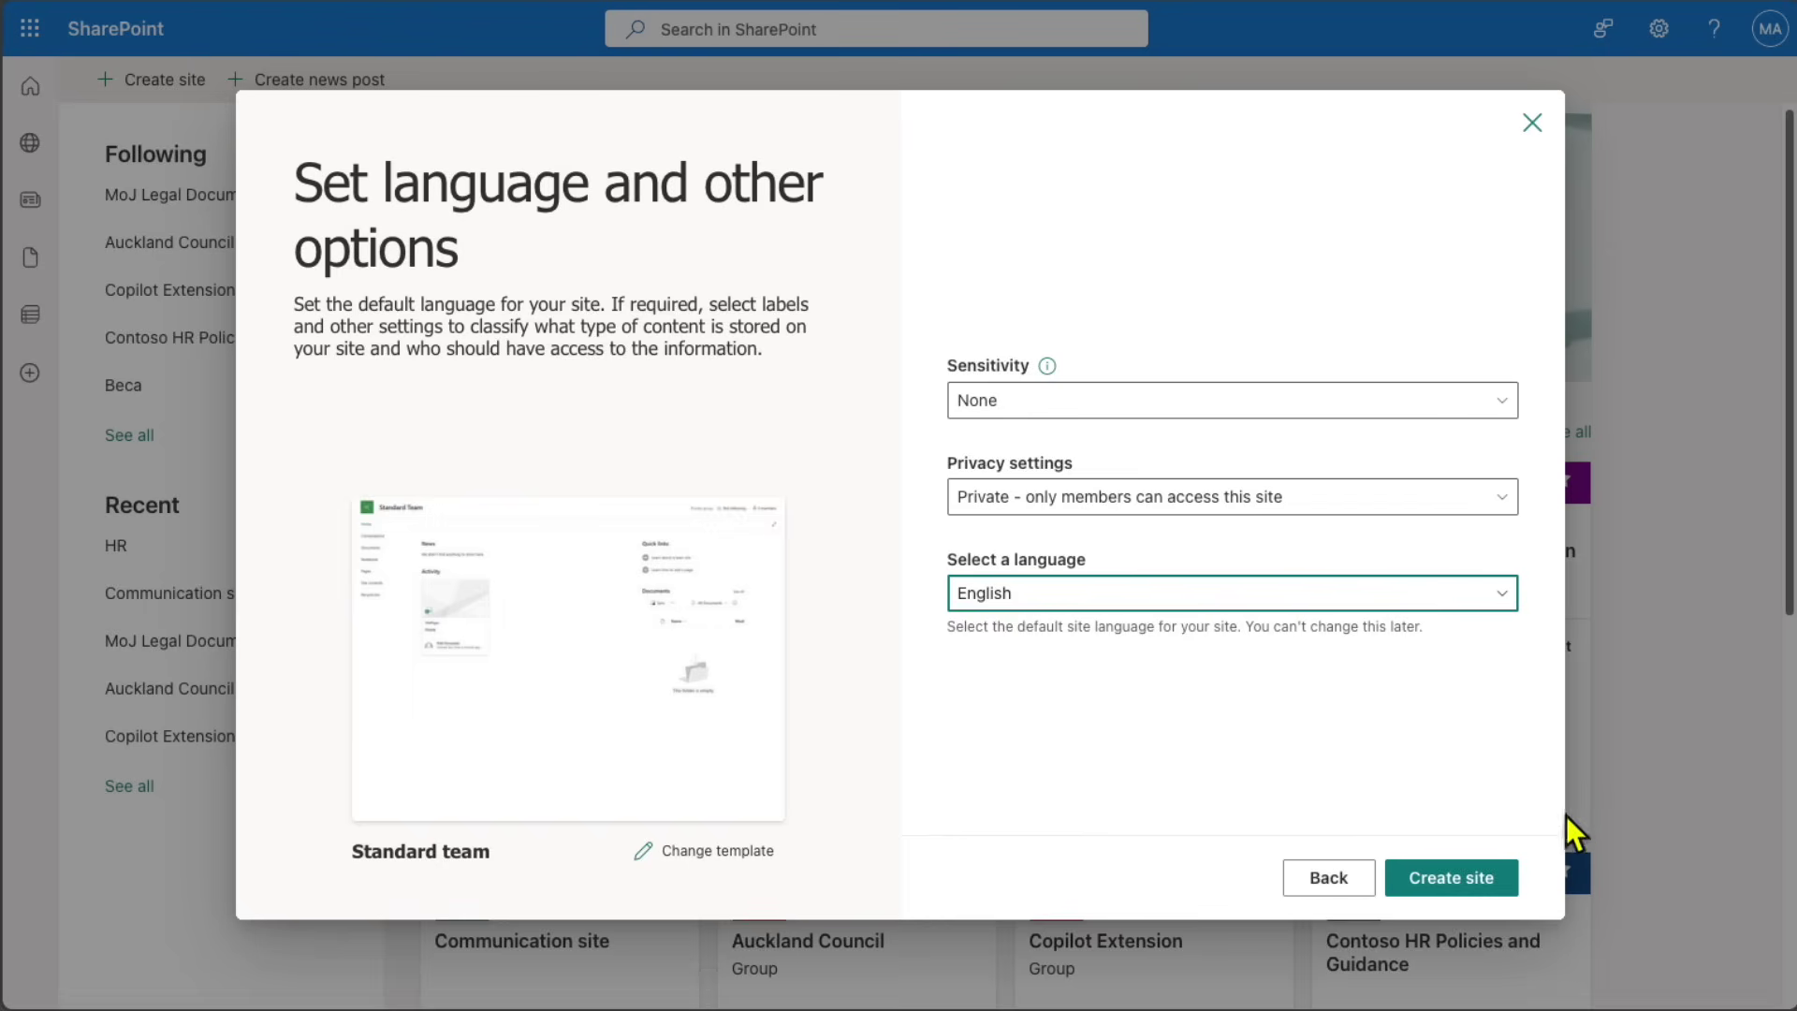
{"action": "left_click", "coordinate": [1488, 861]}
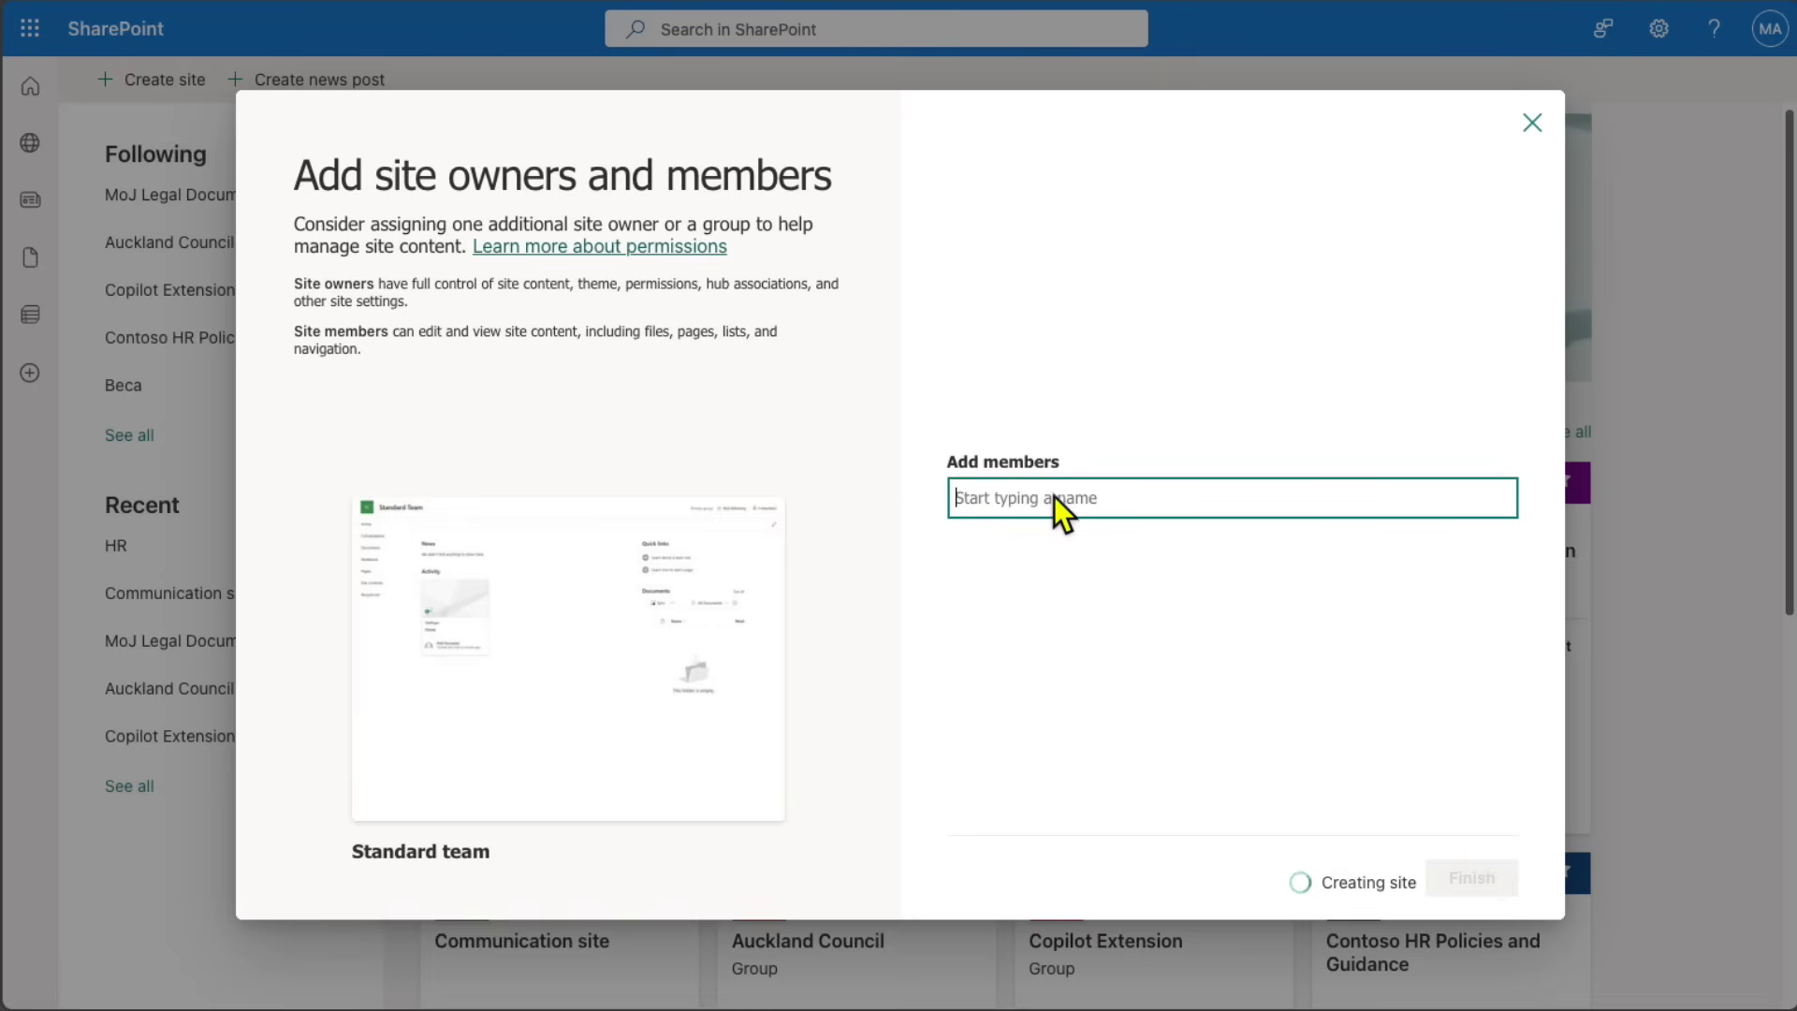
- Add one colleague to the site with the Member role and finish the site setup
{"action": "type", "text": "amb"}
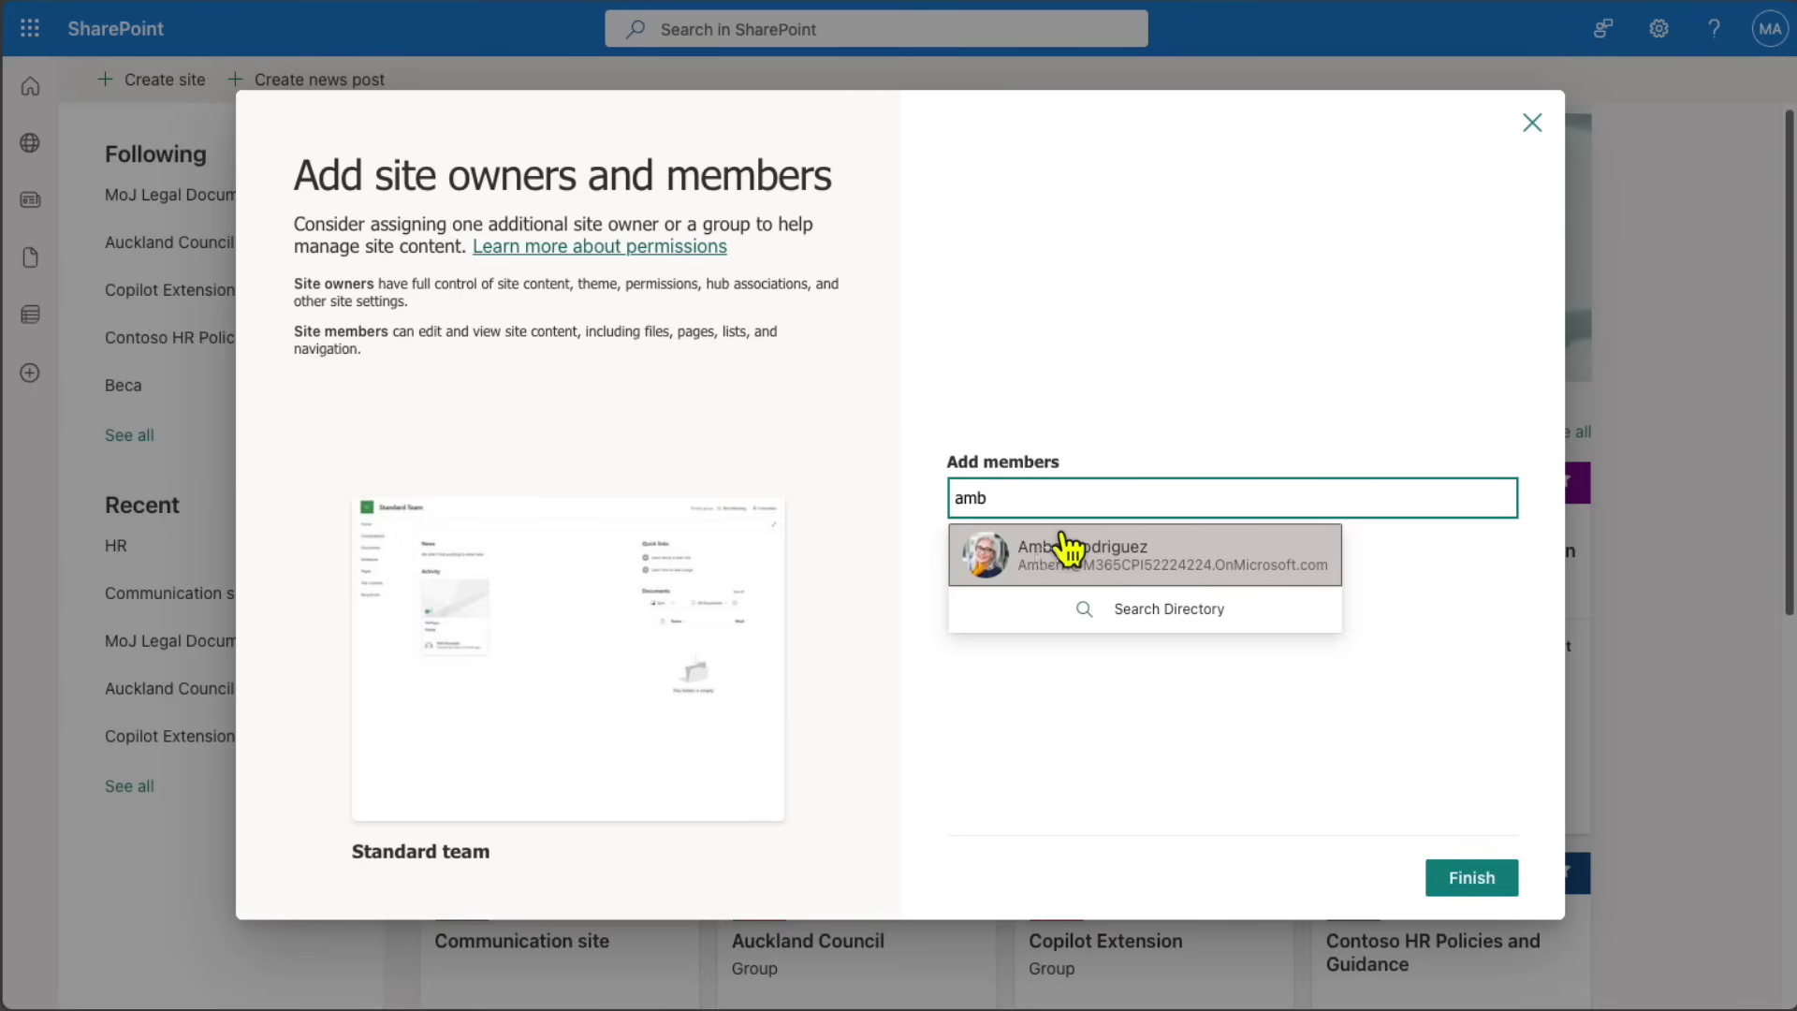
{"action": "left_click", "coordinate": [1067, 548]}
{"action": "left_click", "coordinate": [1076, 568]}
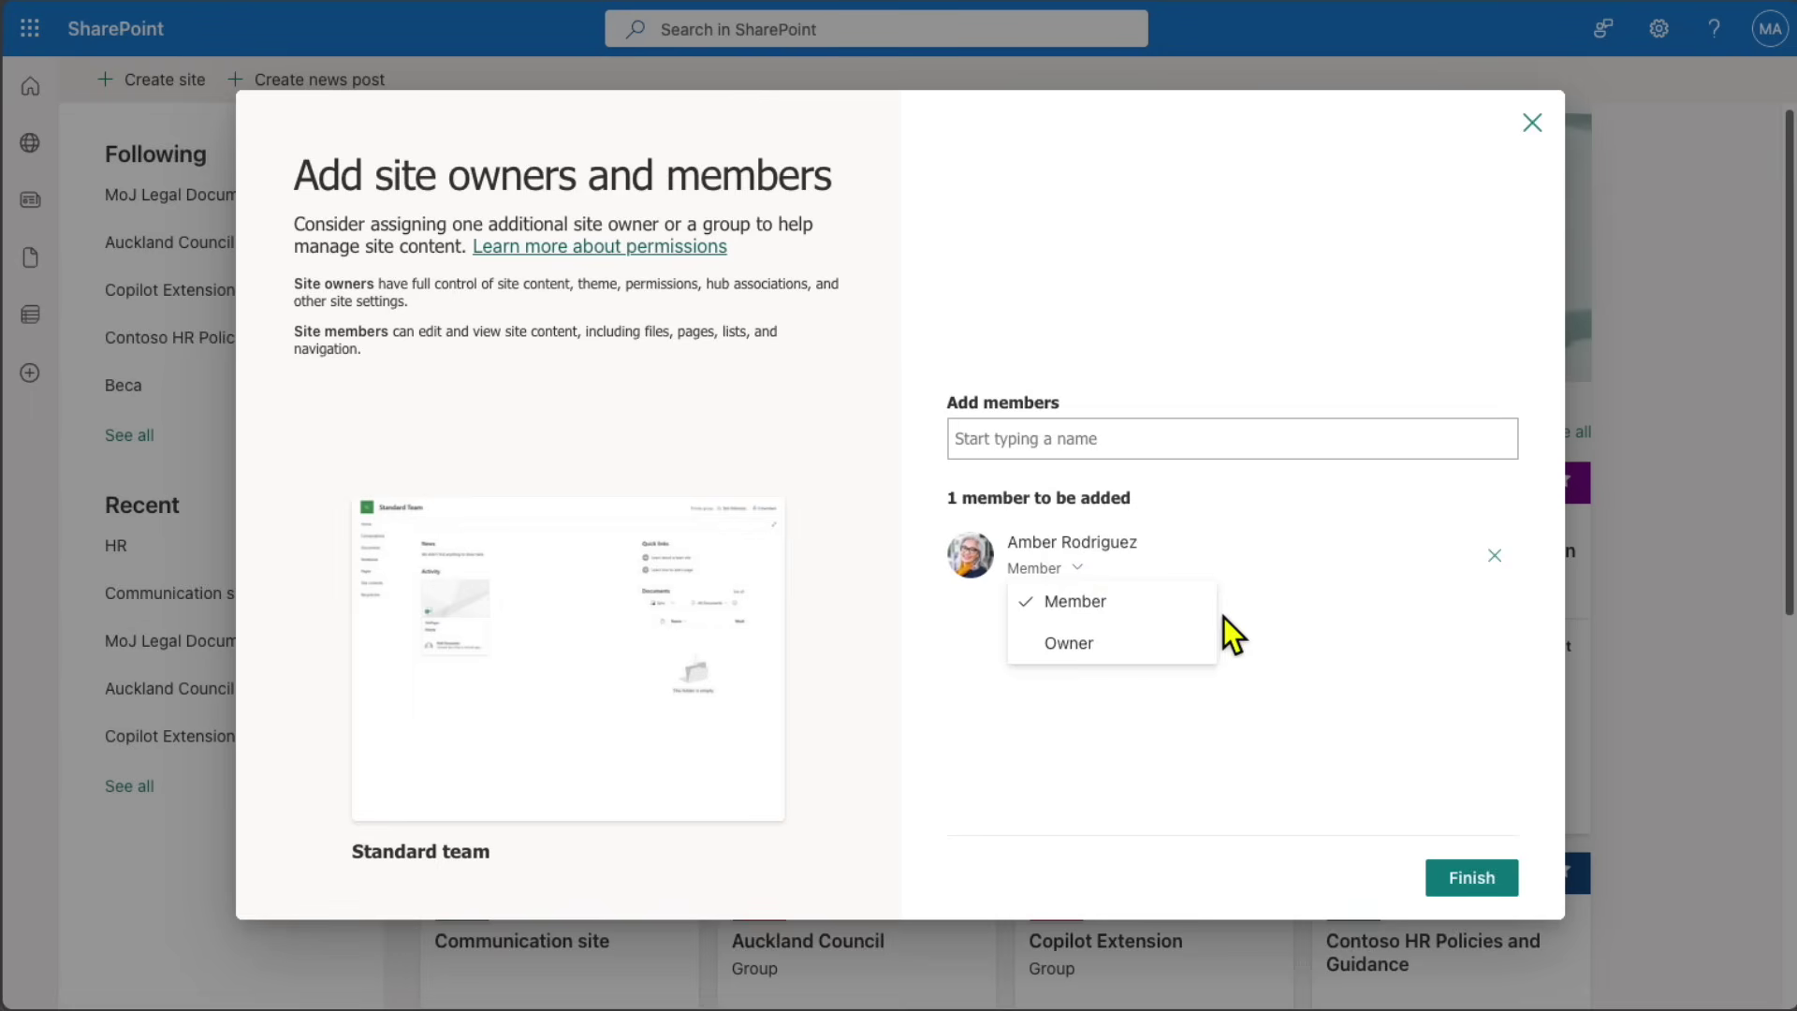
{"action": "left_click", "coordinate": [1016, 420]}
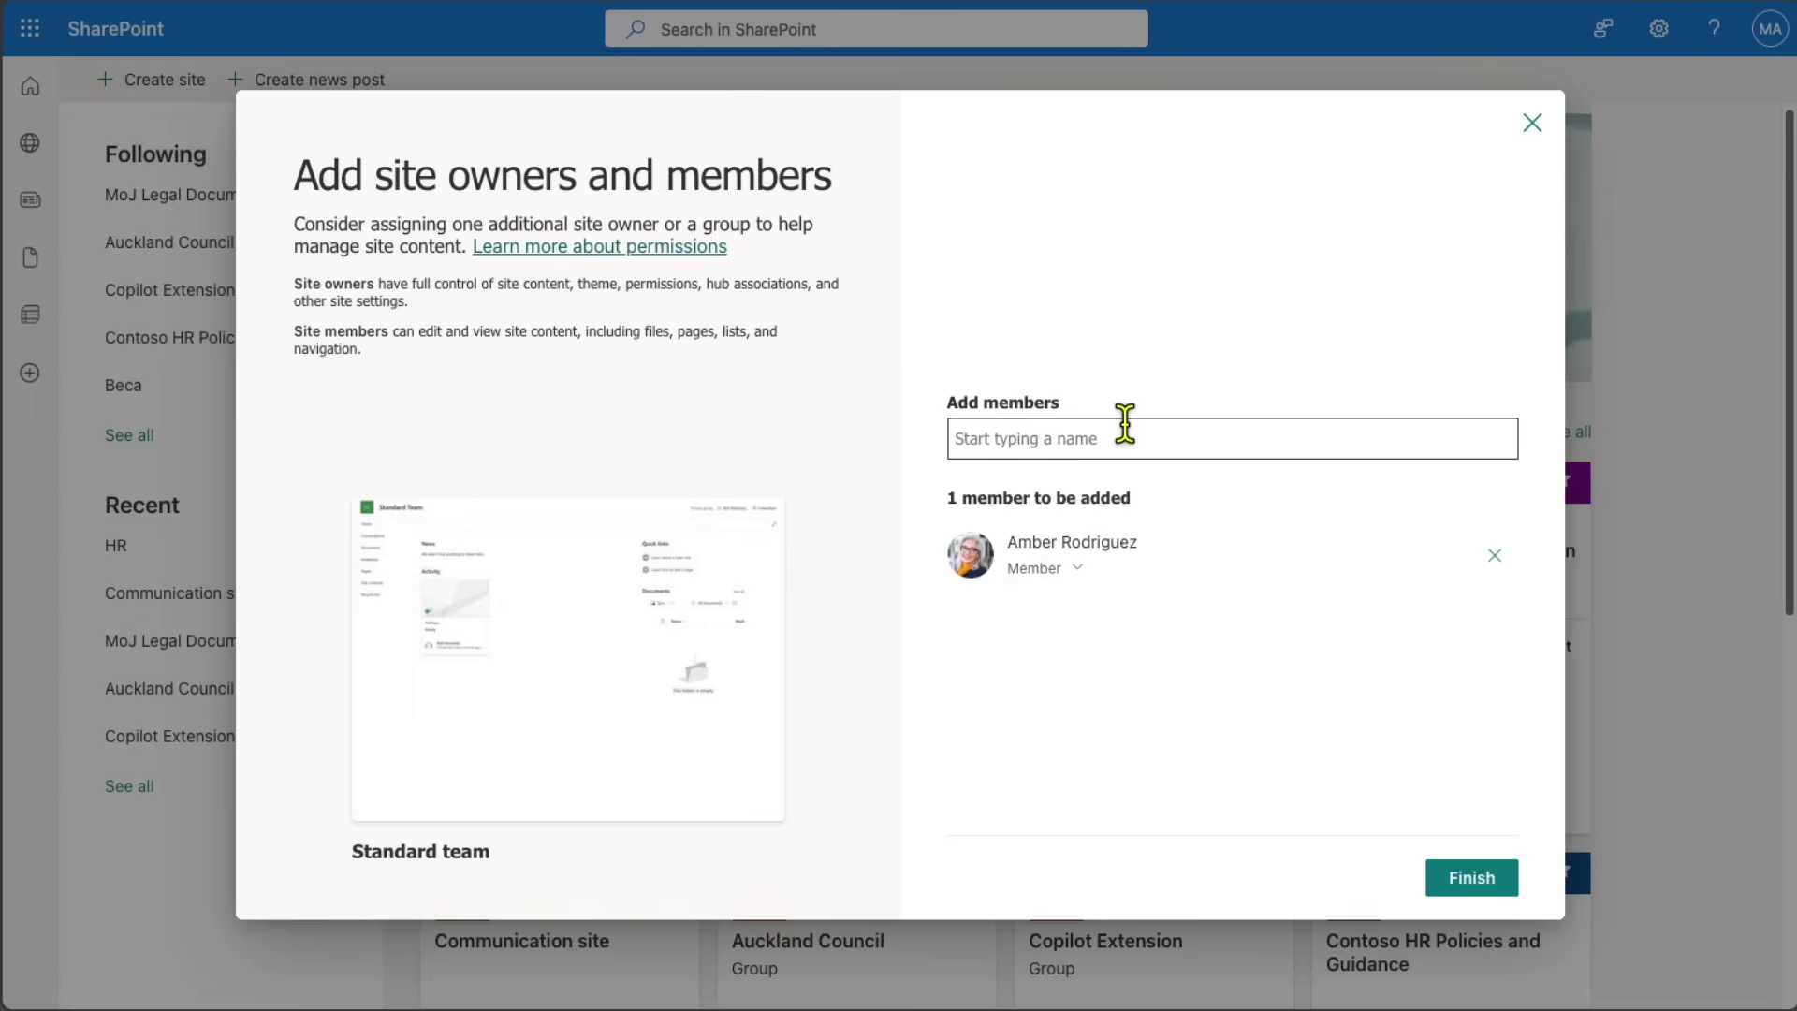
{"action": "left_click", "coordinate": [1487, 876]}
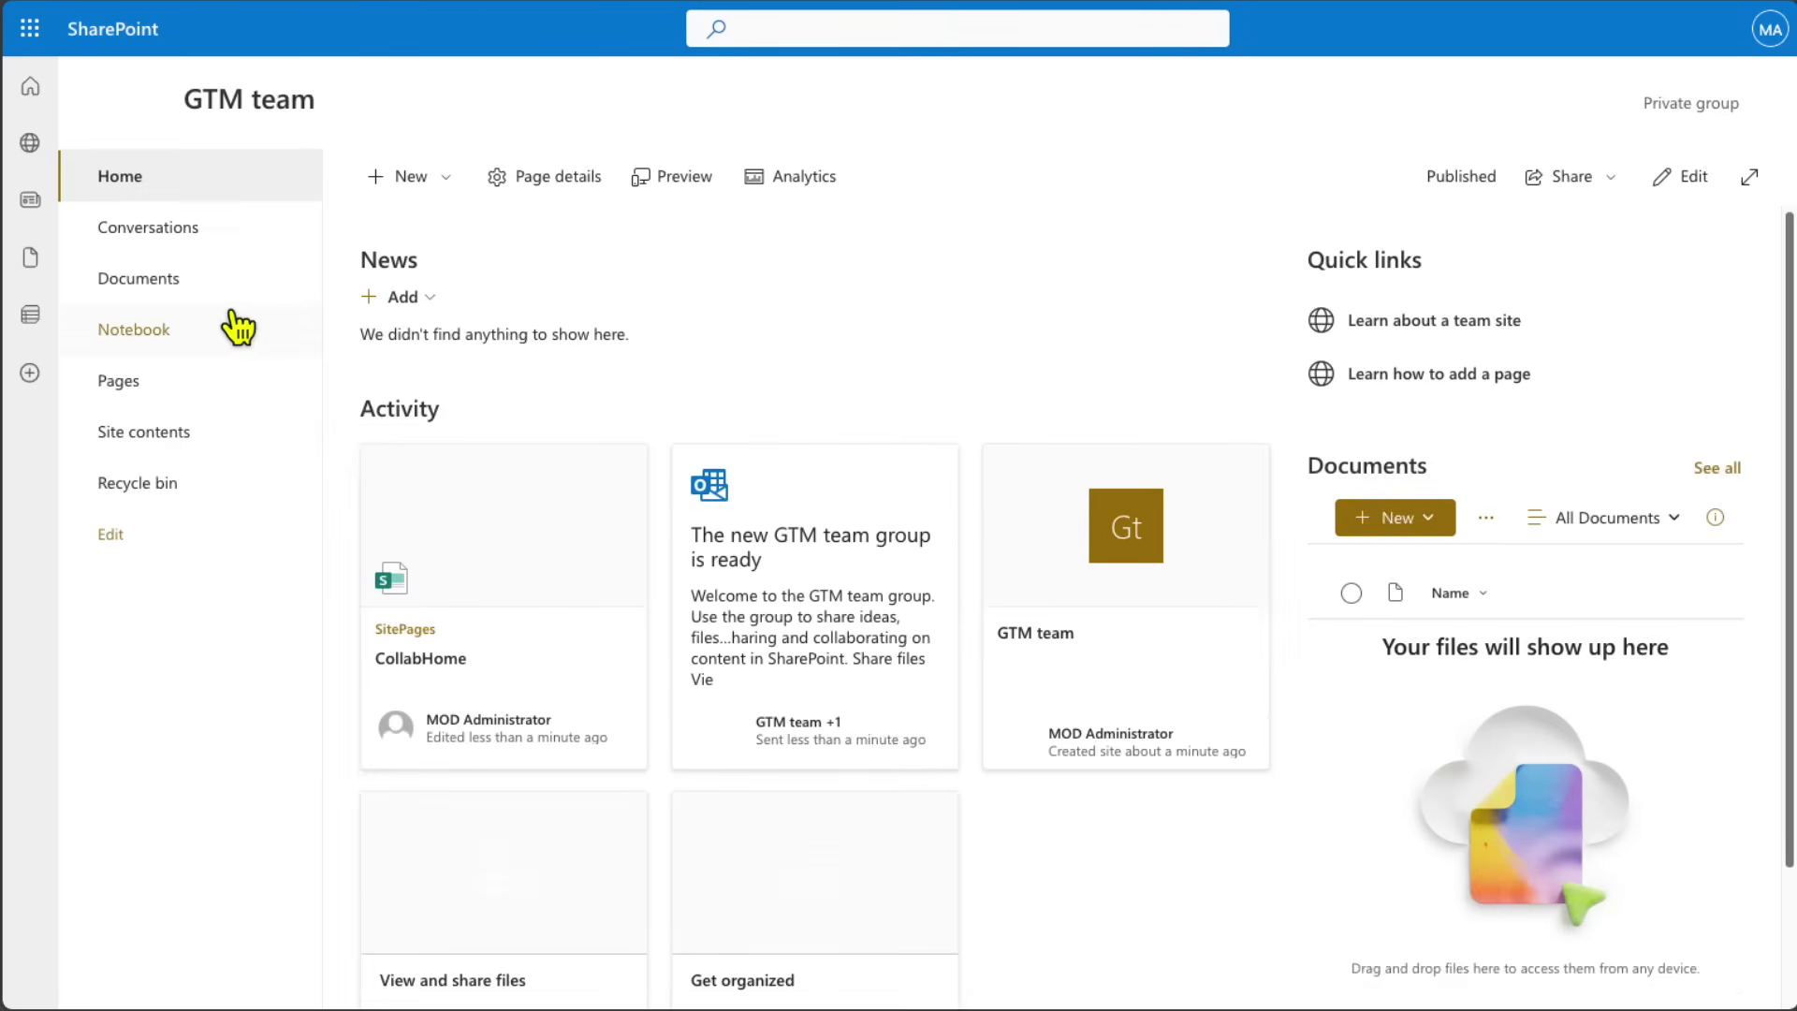
- Look over the new GTM team site's document library and the sections of its home page
{"action": "left_click", "coordinate": [186, 272]}
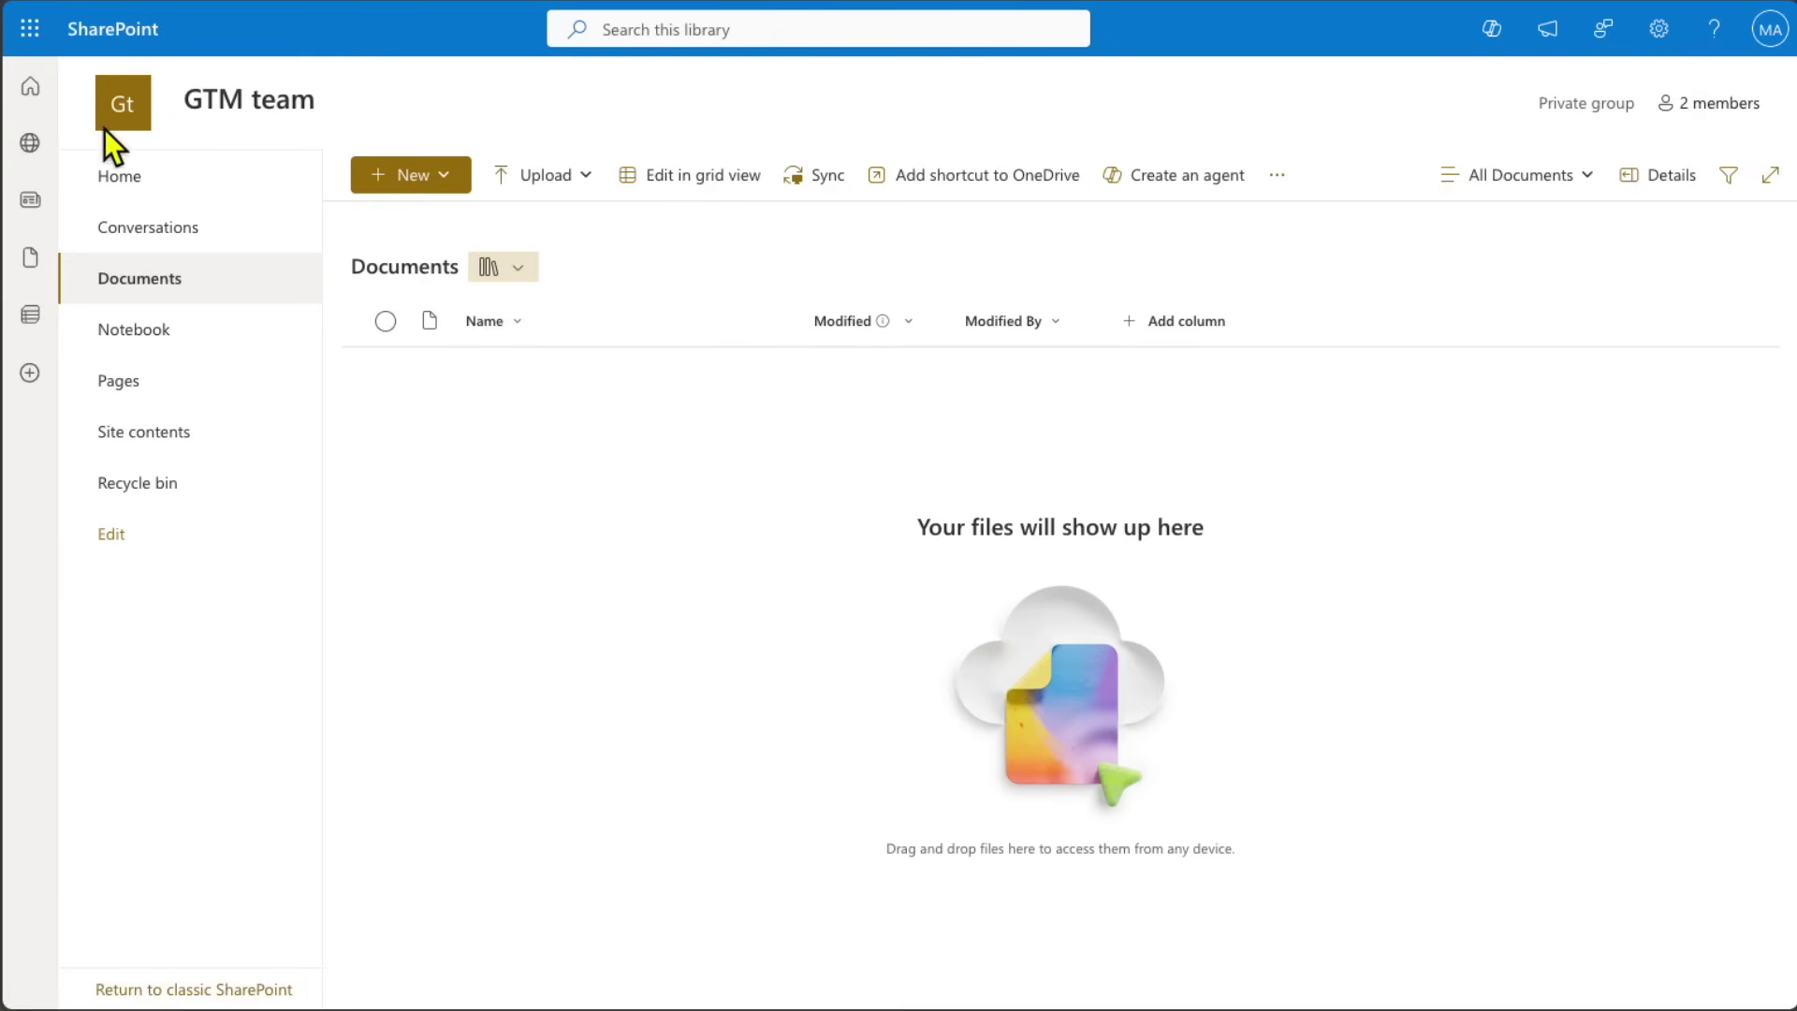
{"action": "left_click", "coordinate": [123, 180]}
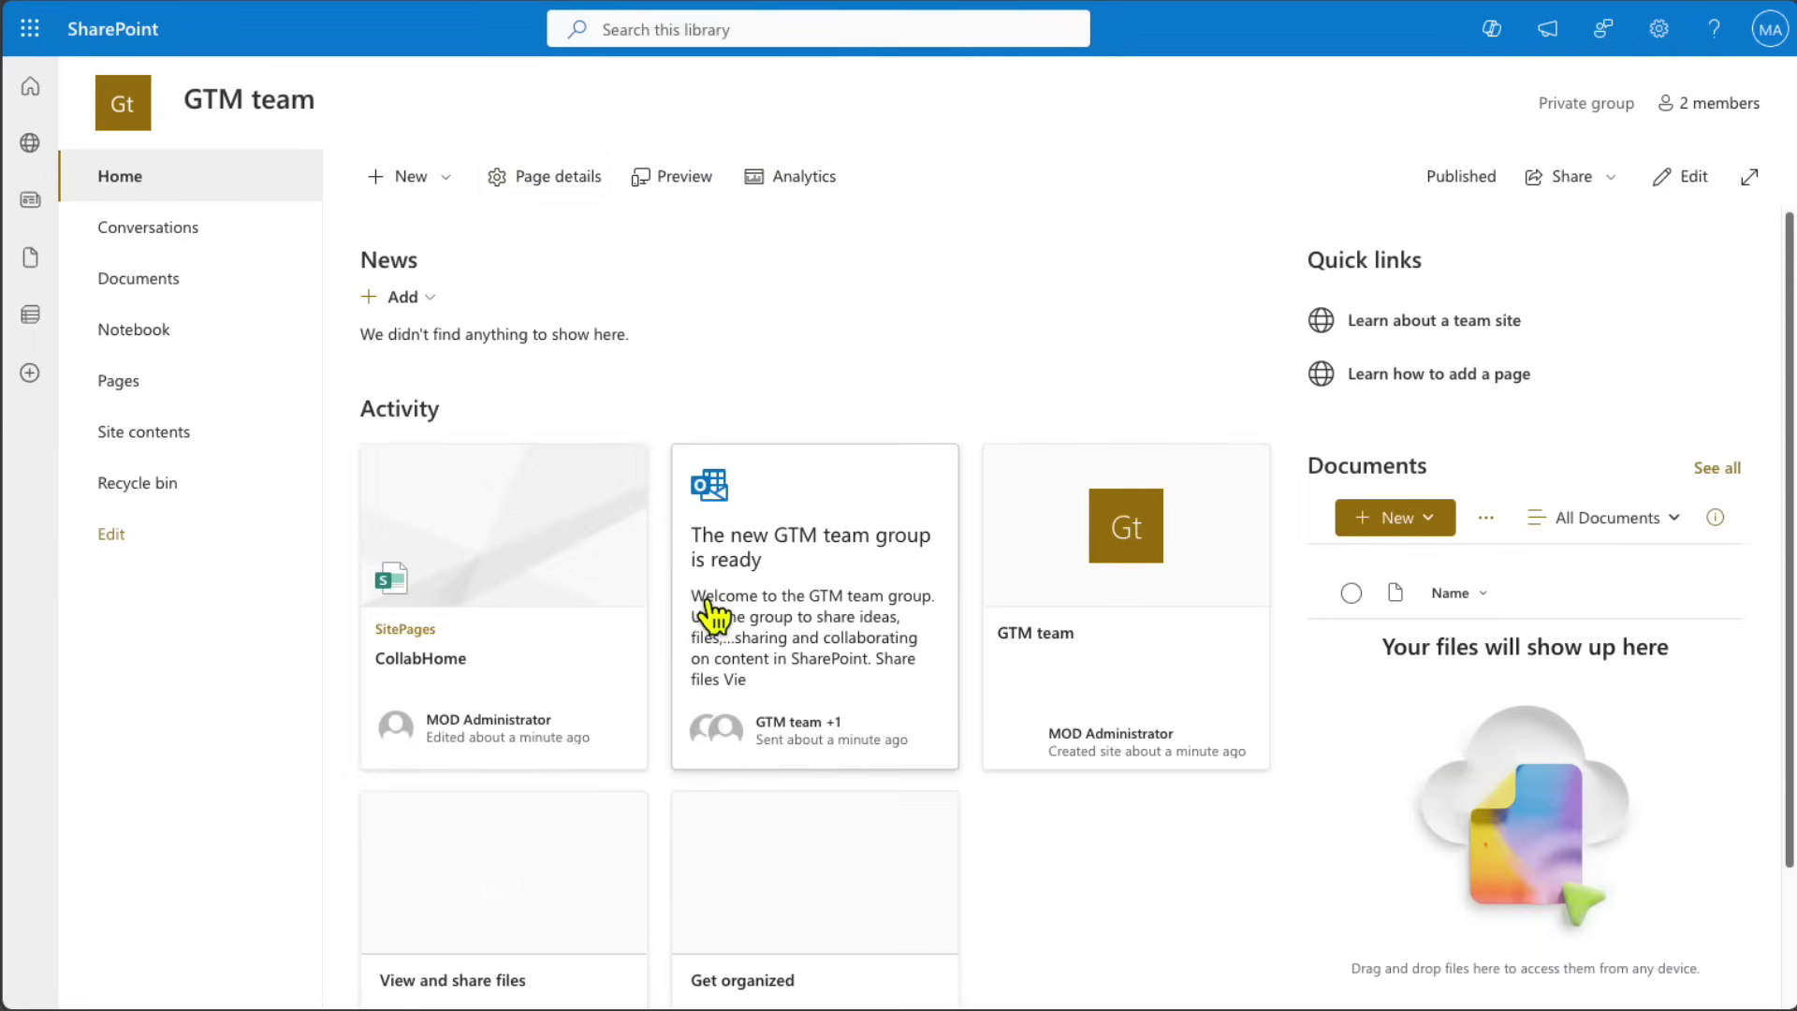
{"action": "scroll", "coordinate": [1035, 533], "scroll_direction": "down", "scroll_amount": 2}
{"action": "scroll", "coordinate": [1034, 530], "scroll_direction": "up", "scroll_amount": 2}
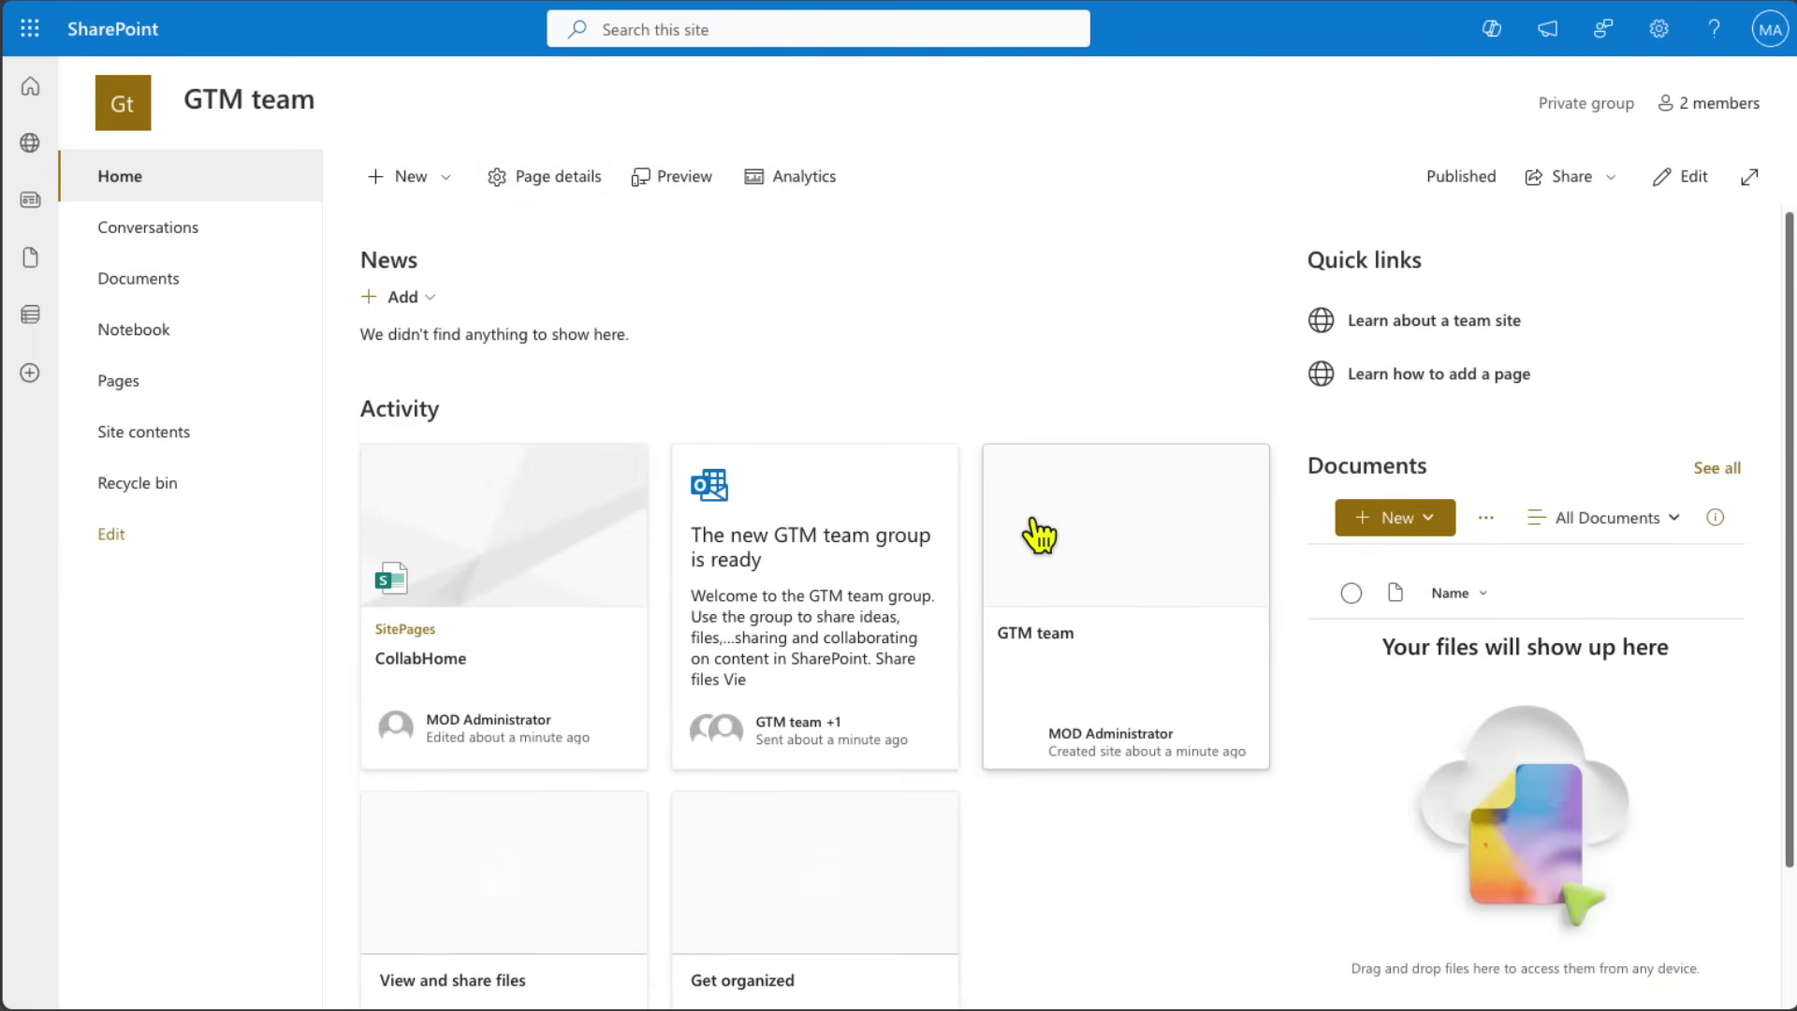
{"action": "scroll", "coordinate": [664, 350], "scroll_direction": "down", "scroll_amount": 2}
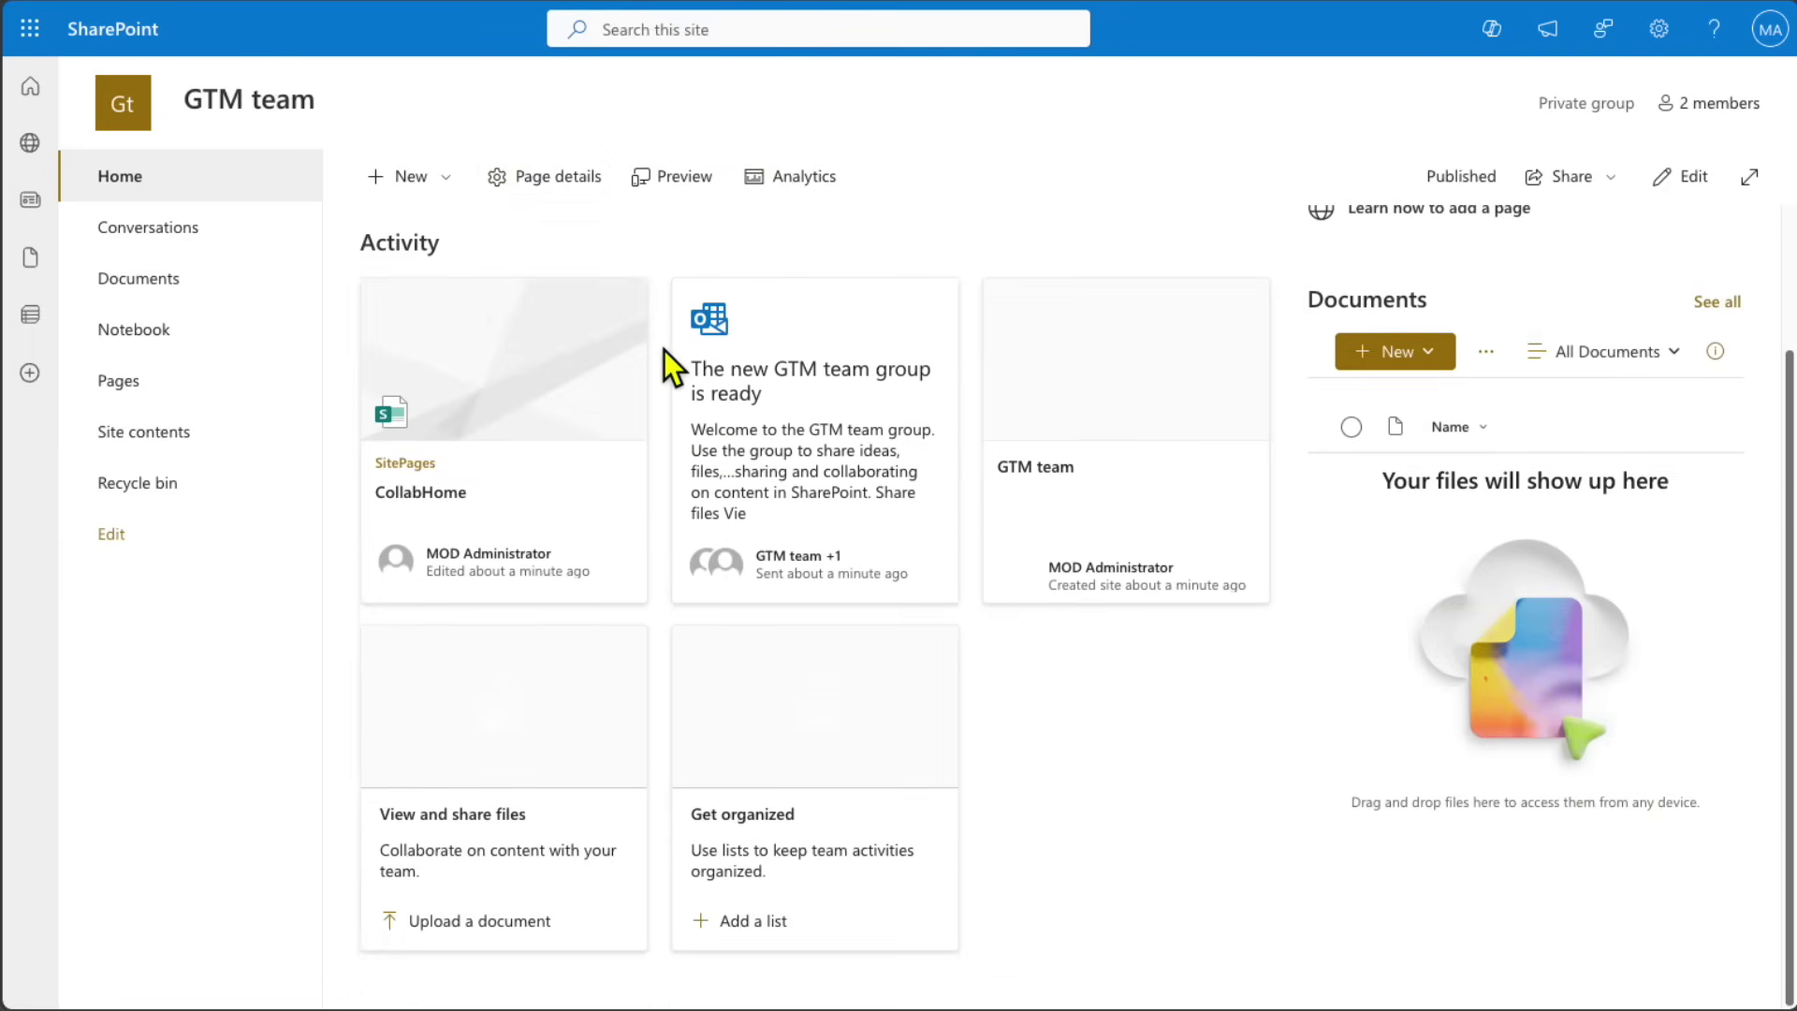
{"action": "scroll", "coordinate": [665, 350], "scroll_direction": "up", "scroll_amount": 2}
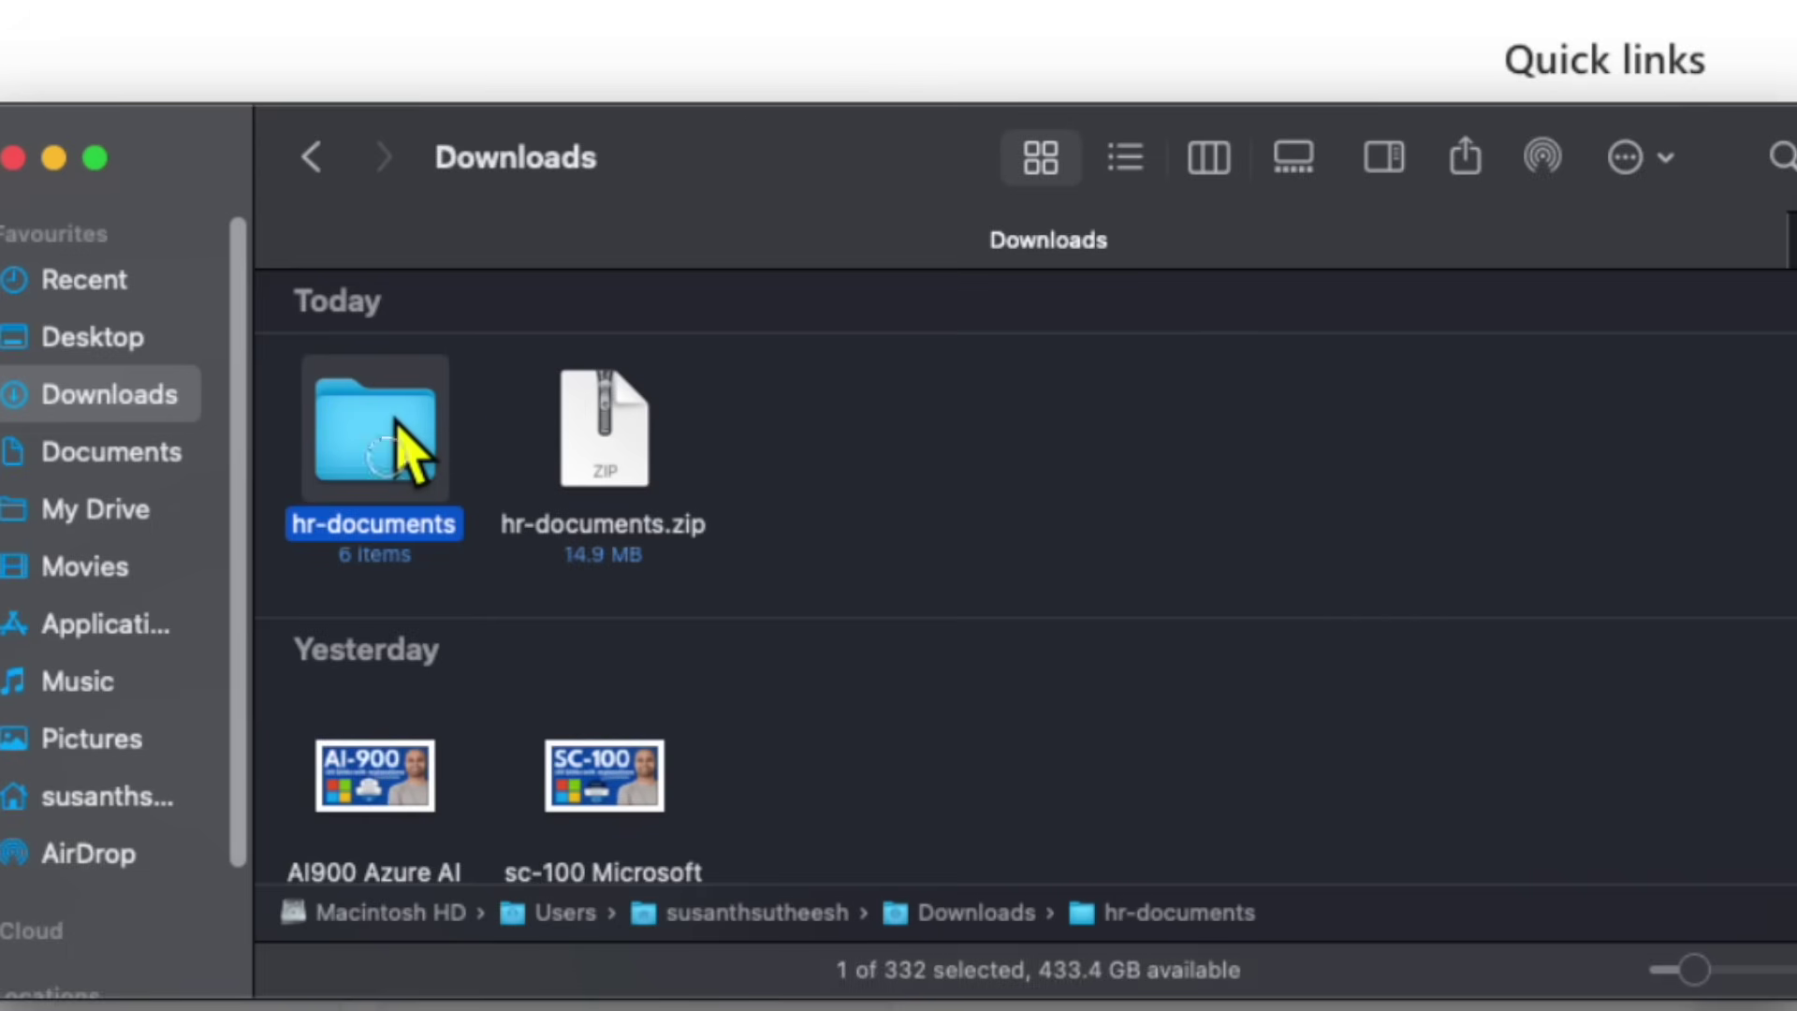
- Switch to Finder and examine the files in the hr-documents folder in Downloads
{"action": "double_click", "coordinate": [409, 451]}
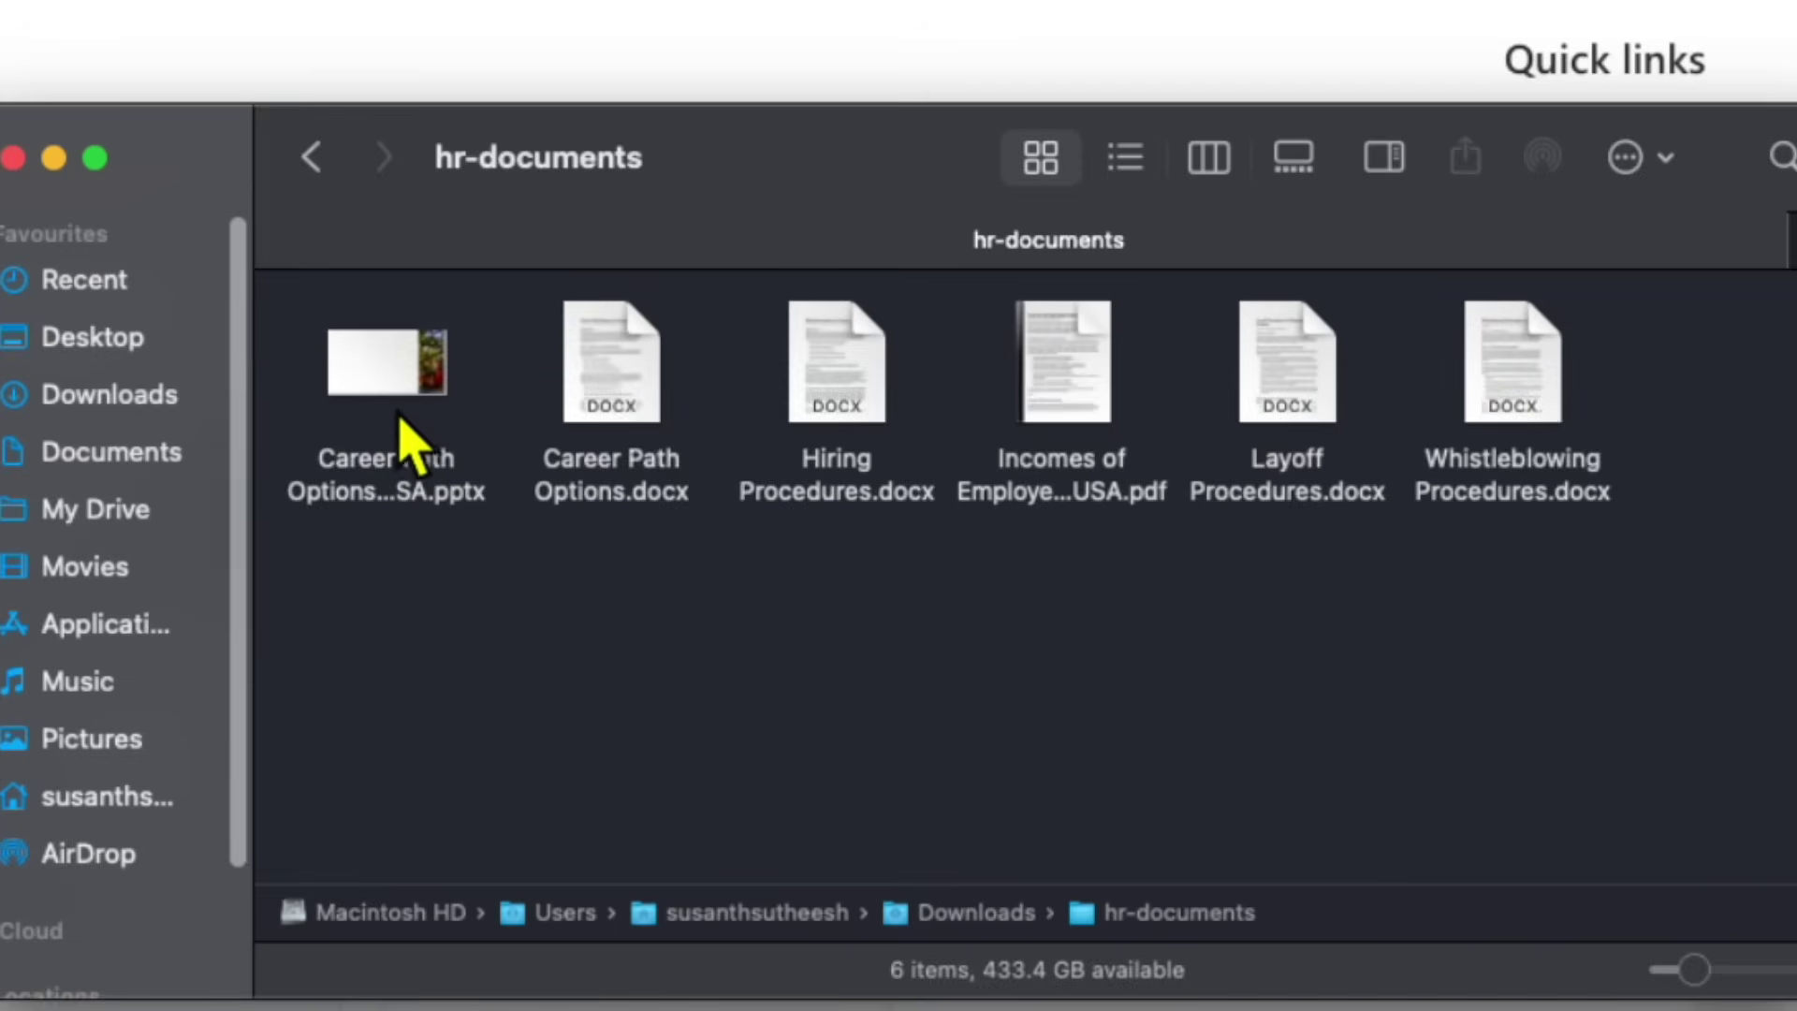
{"action": "left_click", "coordinate": [451, 473]}
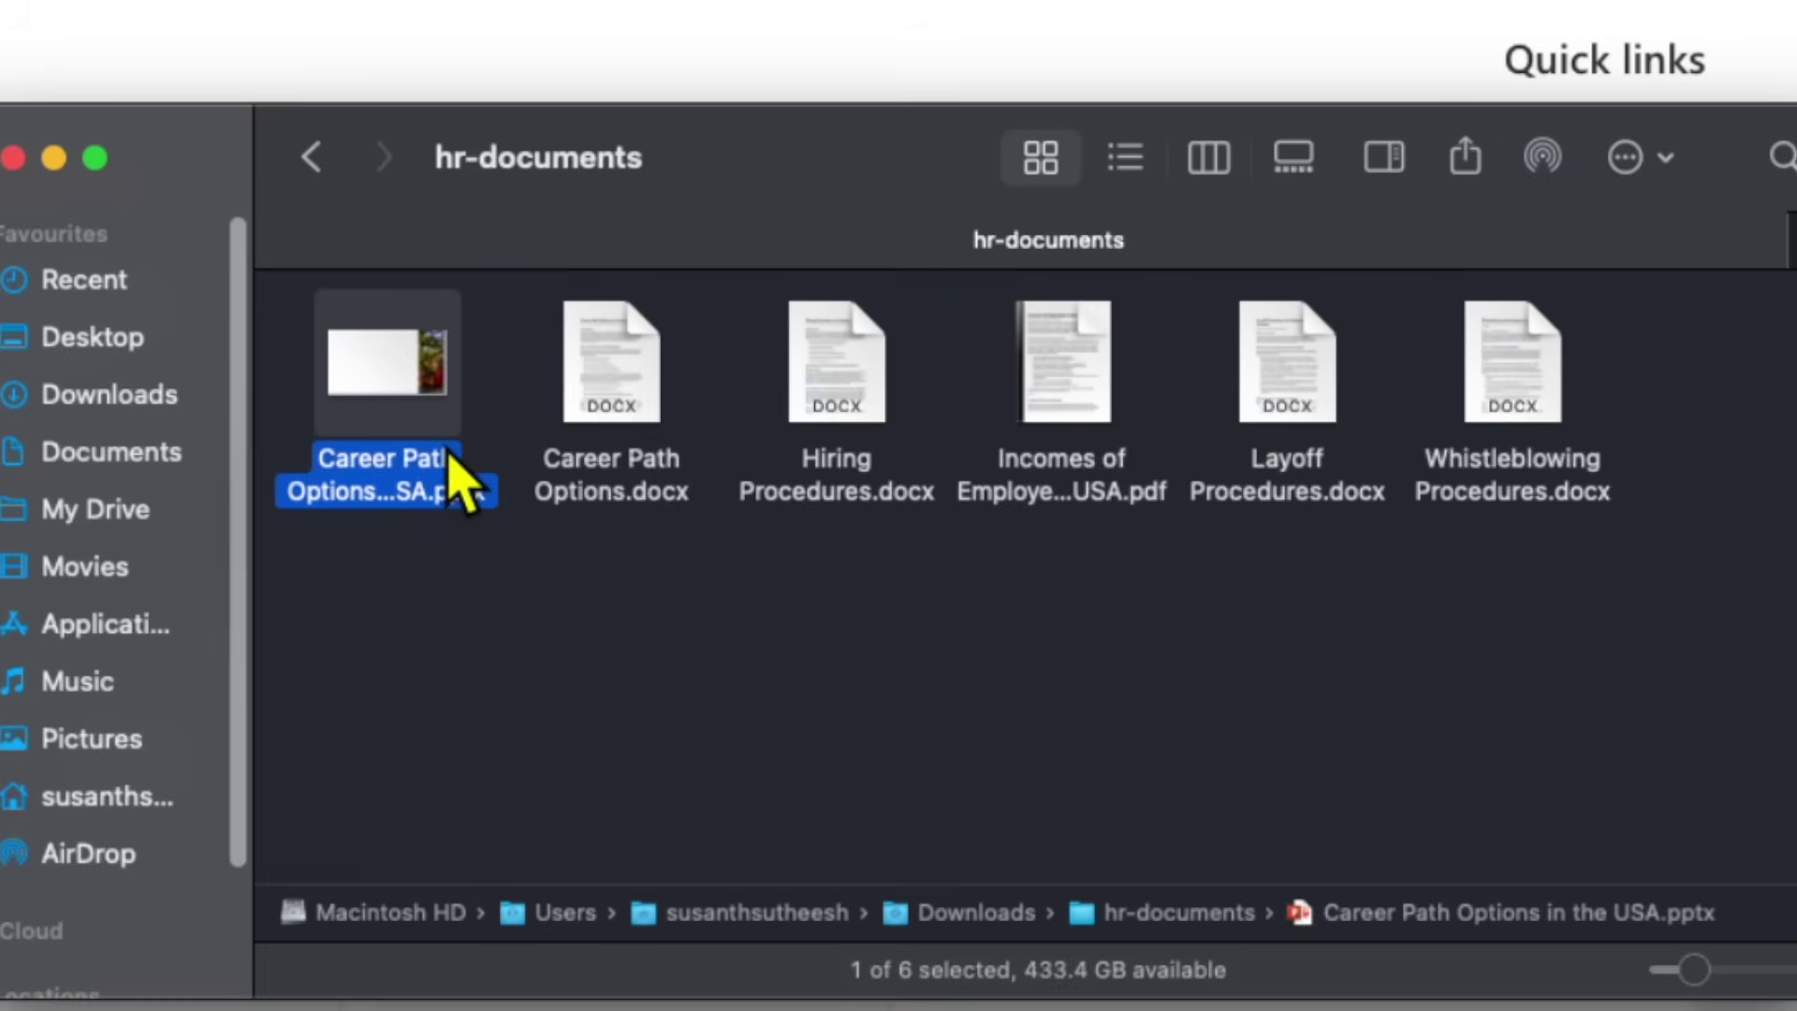
{"action": "left_click", "coordinate": [652, 488]}
{"action": "left_click", "coordinate": [853, 460]}
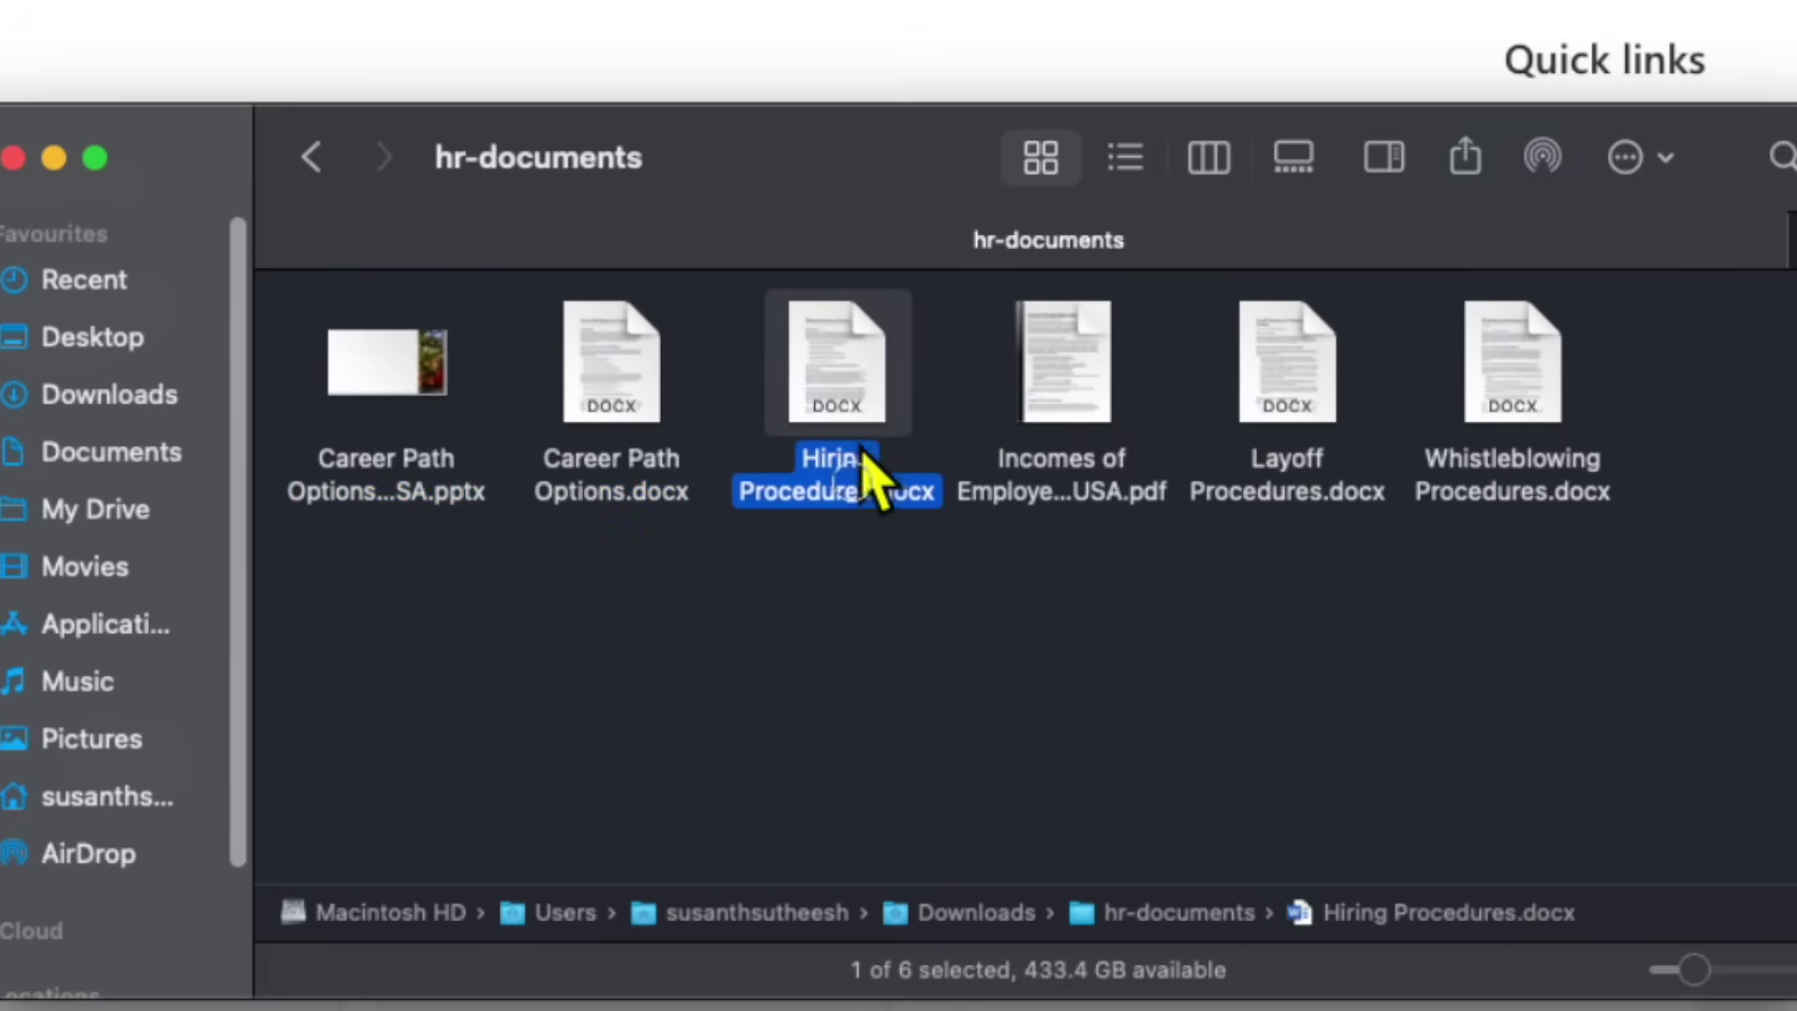
{"action": "left_click", "coordinate": [1038, 463]}
{"action": "left_click", "coordinate": [1312, 463]}
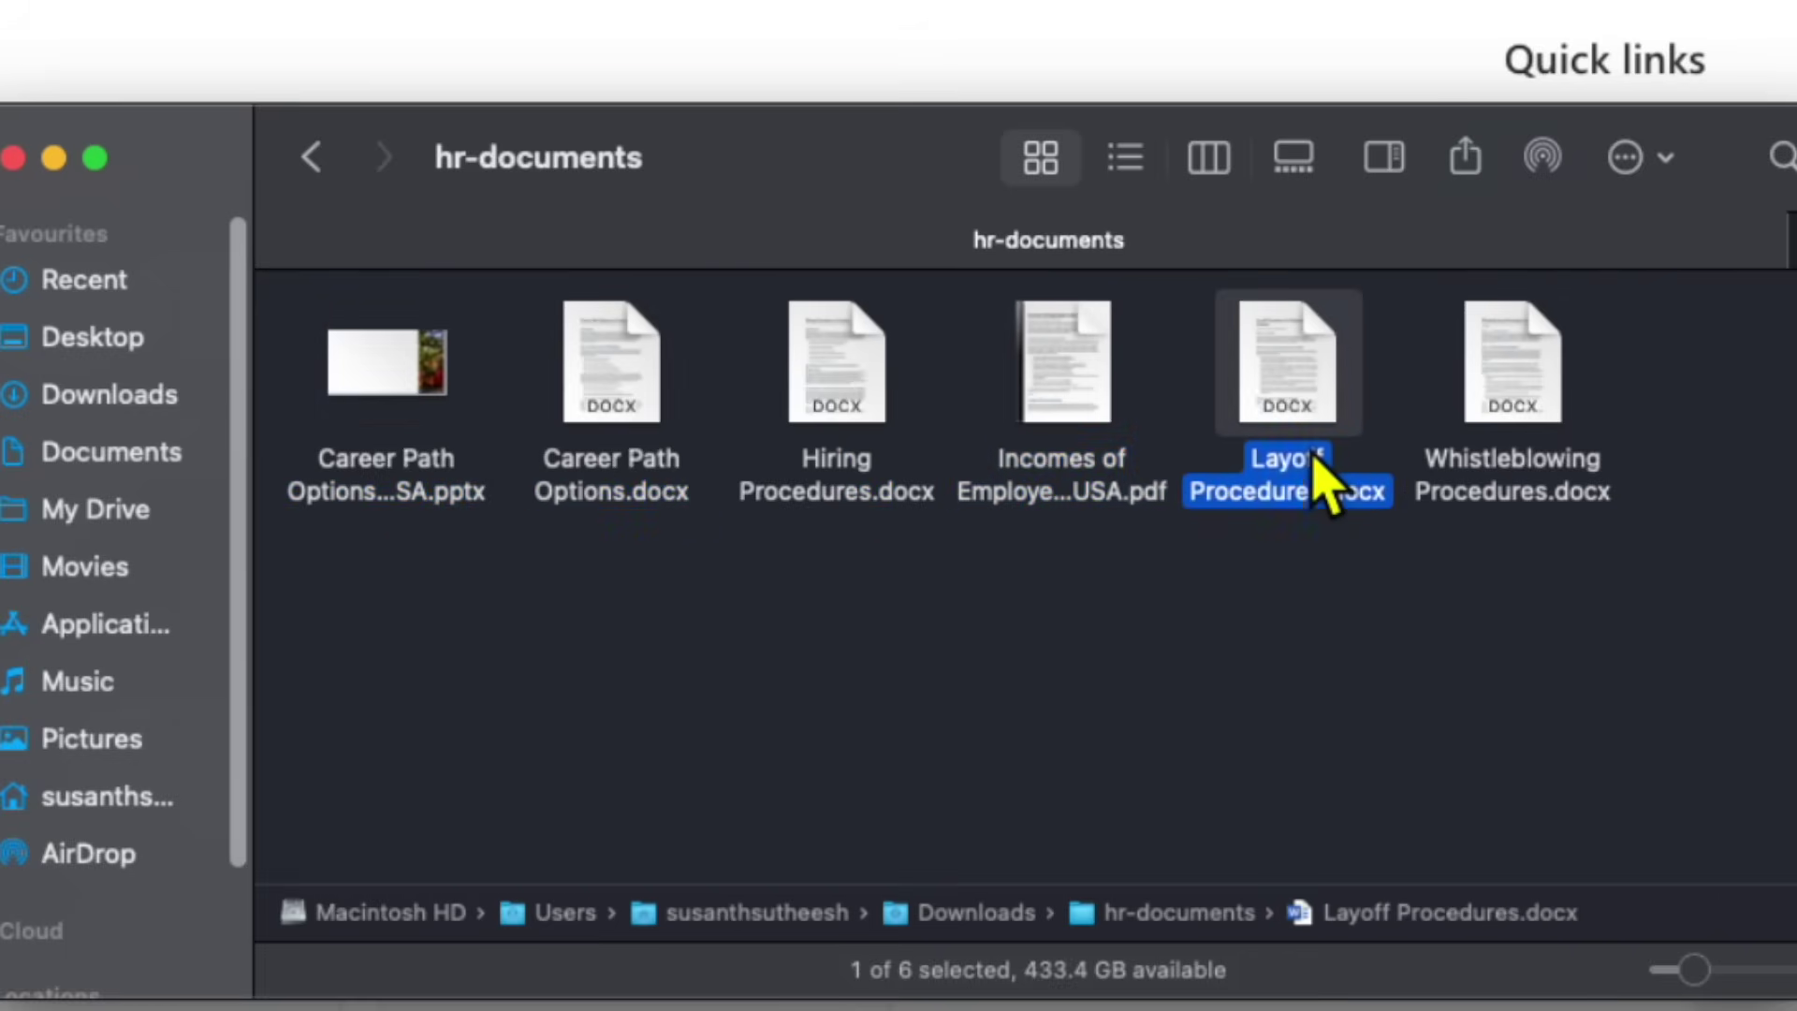
{"action": "left_click", "coordinate": [1596, 457]}
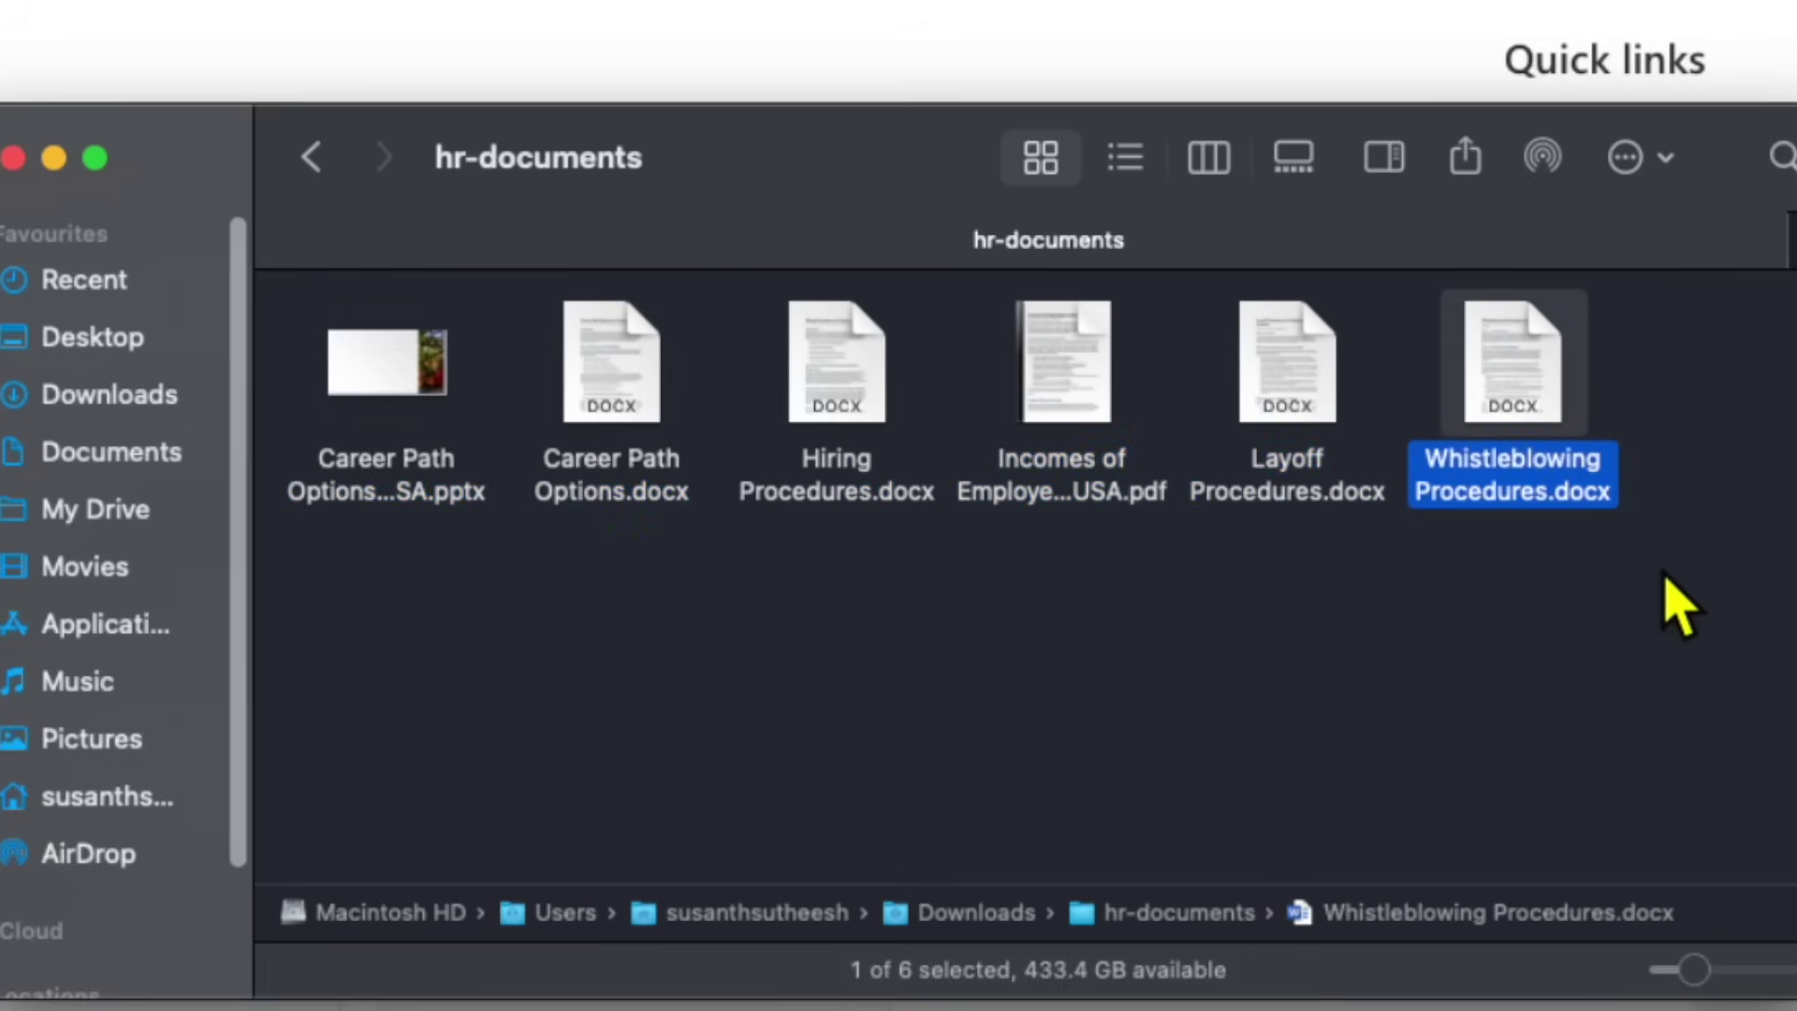
{"action": "left_click_drag", "start_coordinate": [1668, 599], "coordinate": [262, 349]}
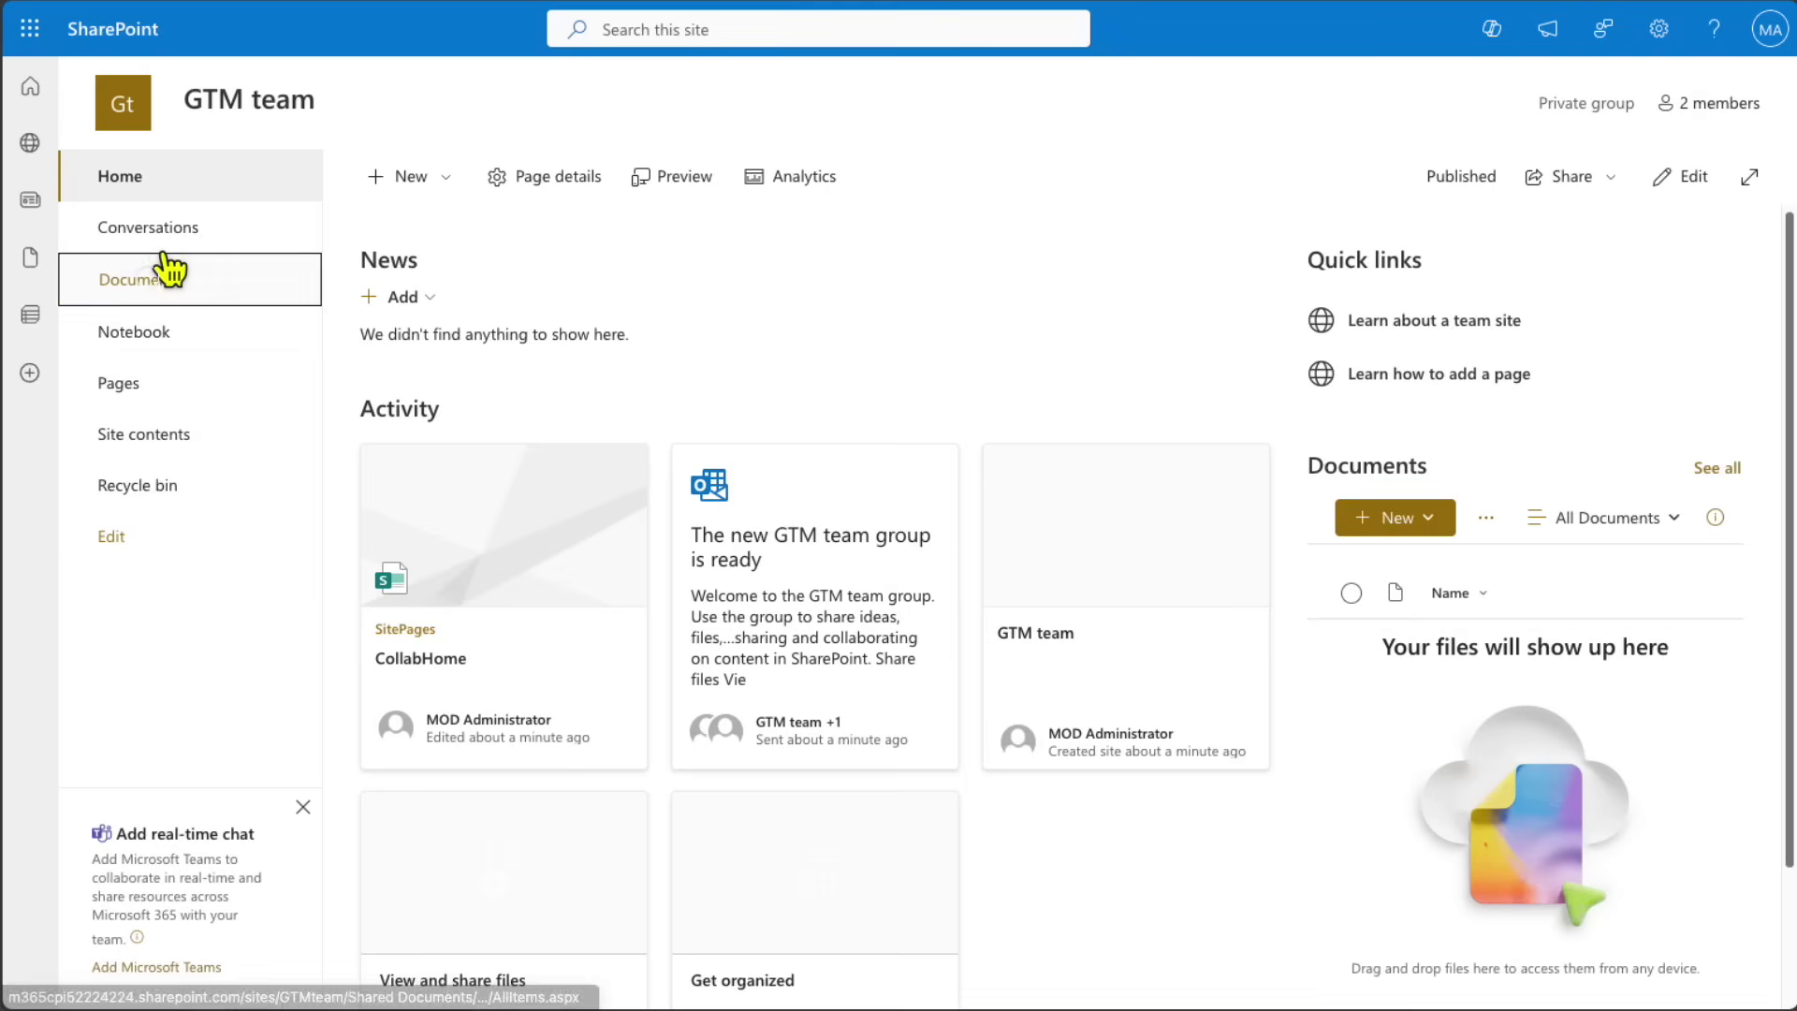
- Open the GTM team document library and try moving Career Path Options in the USA.pptx over from the hr-documents folder
{"action": "left_click", "coordinate": [213, 278]}
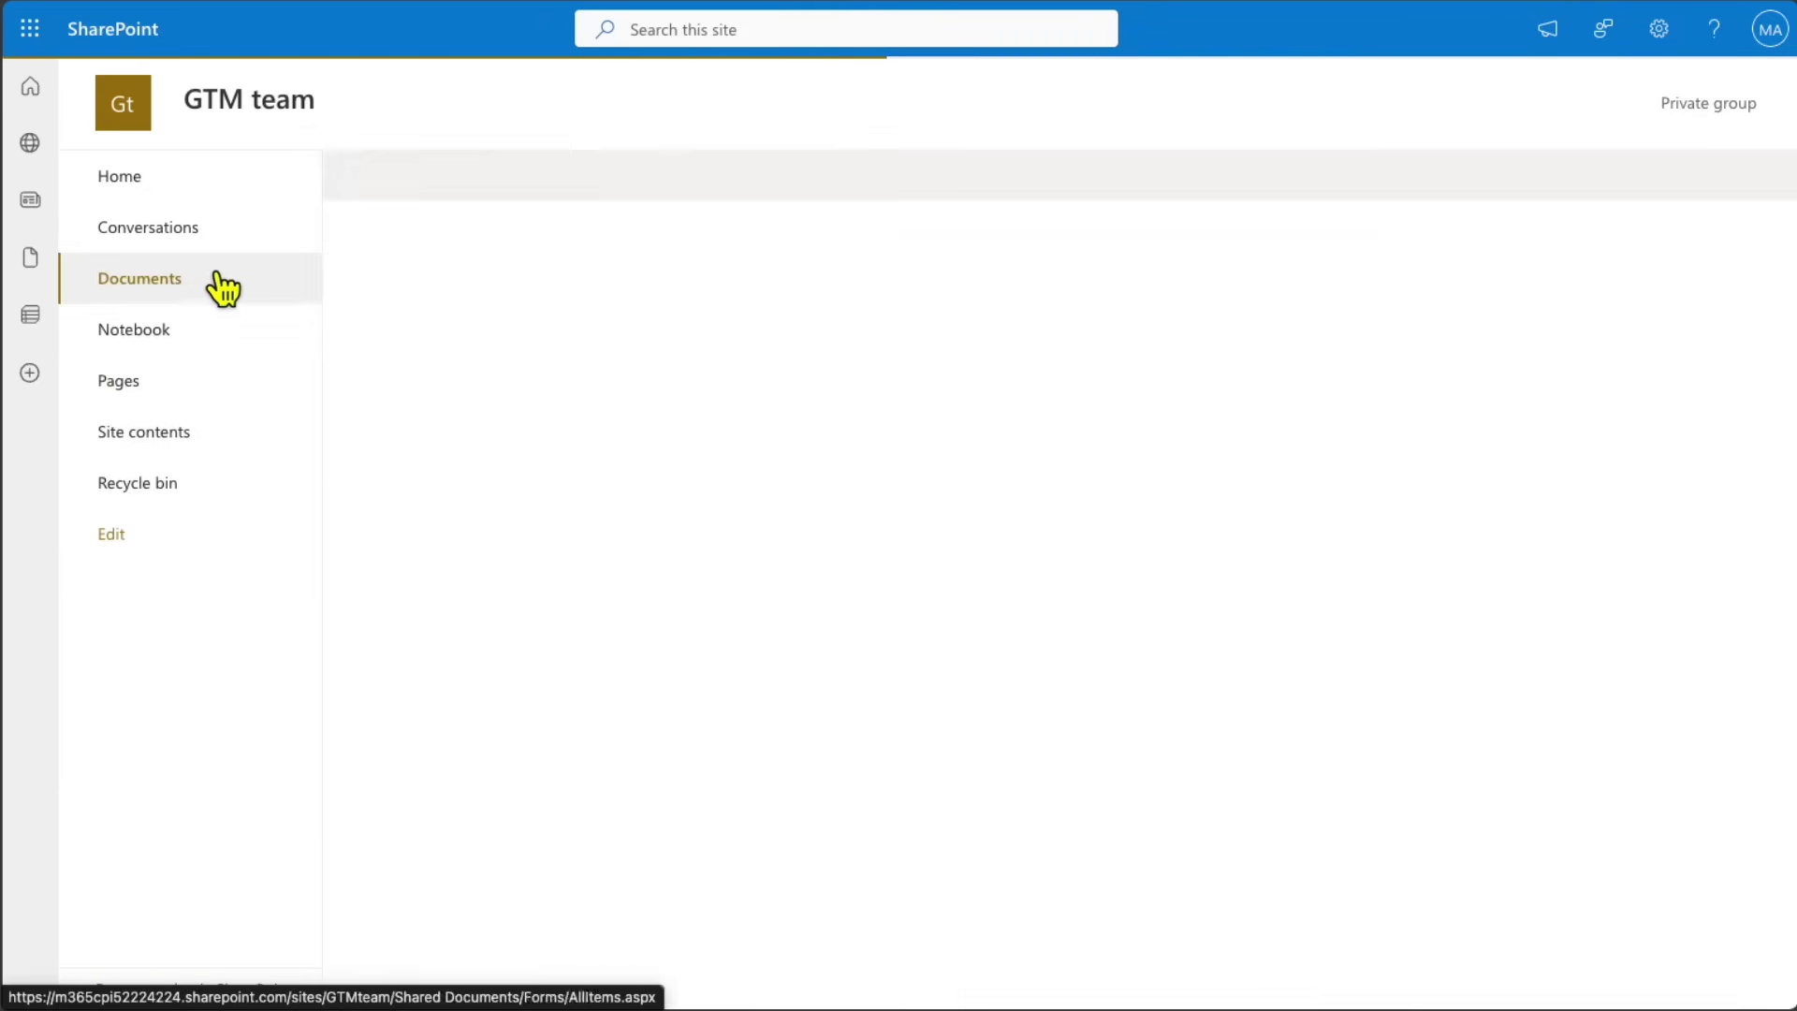
{"action": "key", "text": "super+Tab"}
{"action": "left_click", "coordinate": [692, 397]}
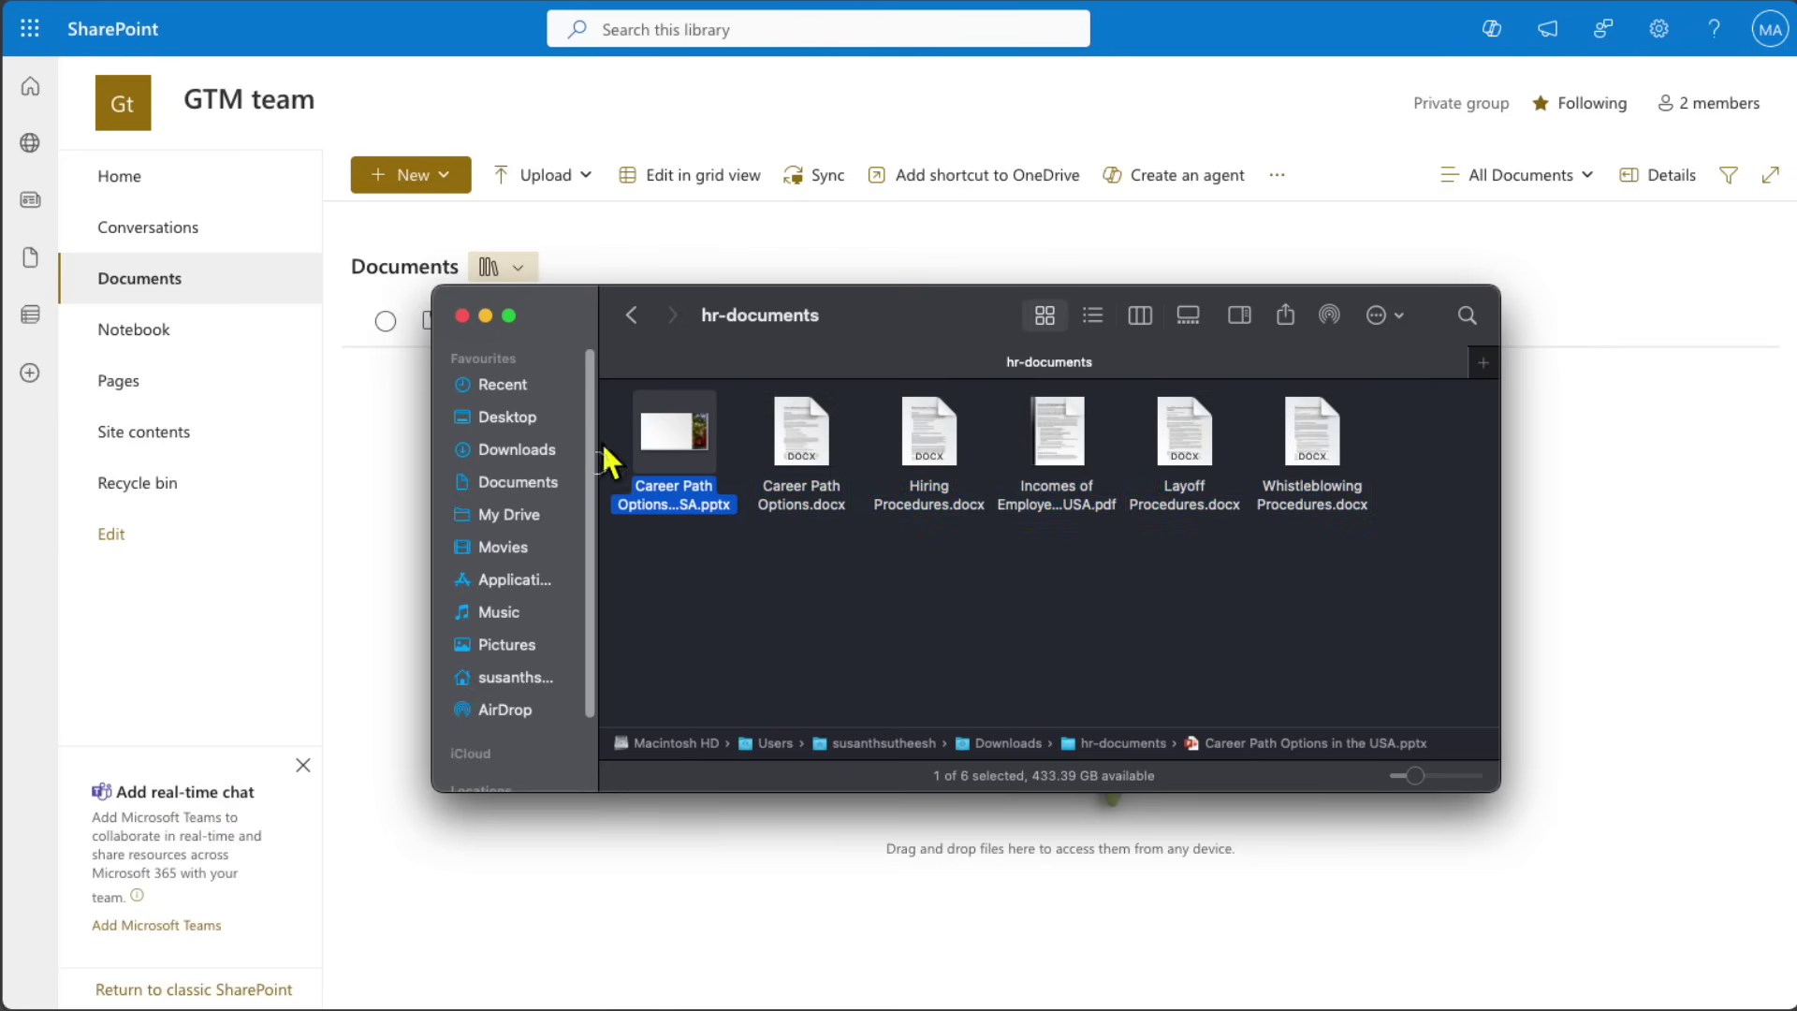
{"action": "left_click_drag", "start_coordinate": [734, 503], "coordinate": [1074, 524]}
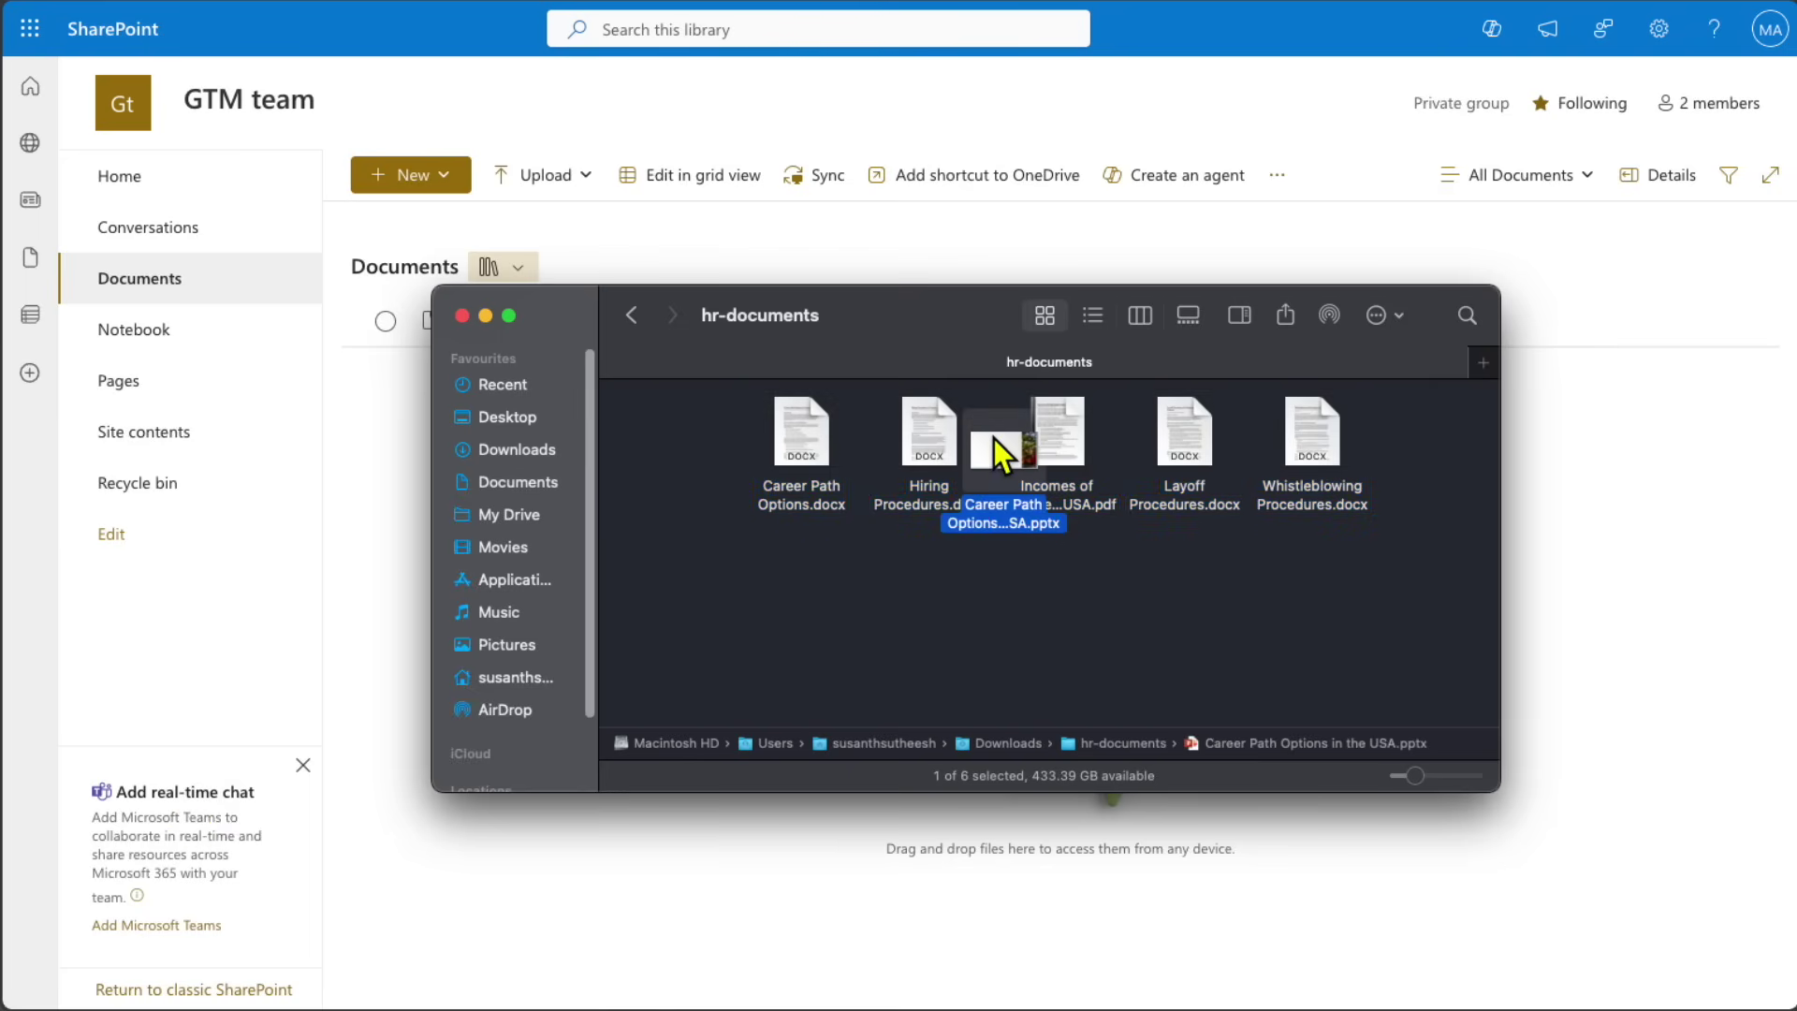
{"action": "left_click_drag", "start_coordinate": [992, 438], "coordinate": [767, 440]}
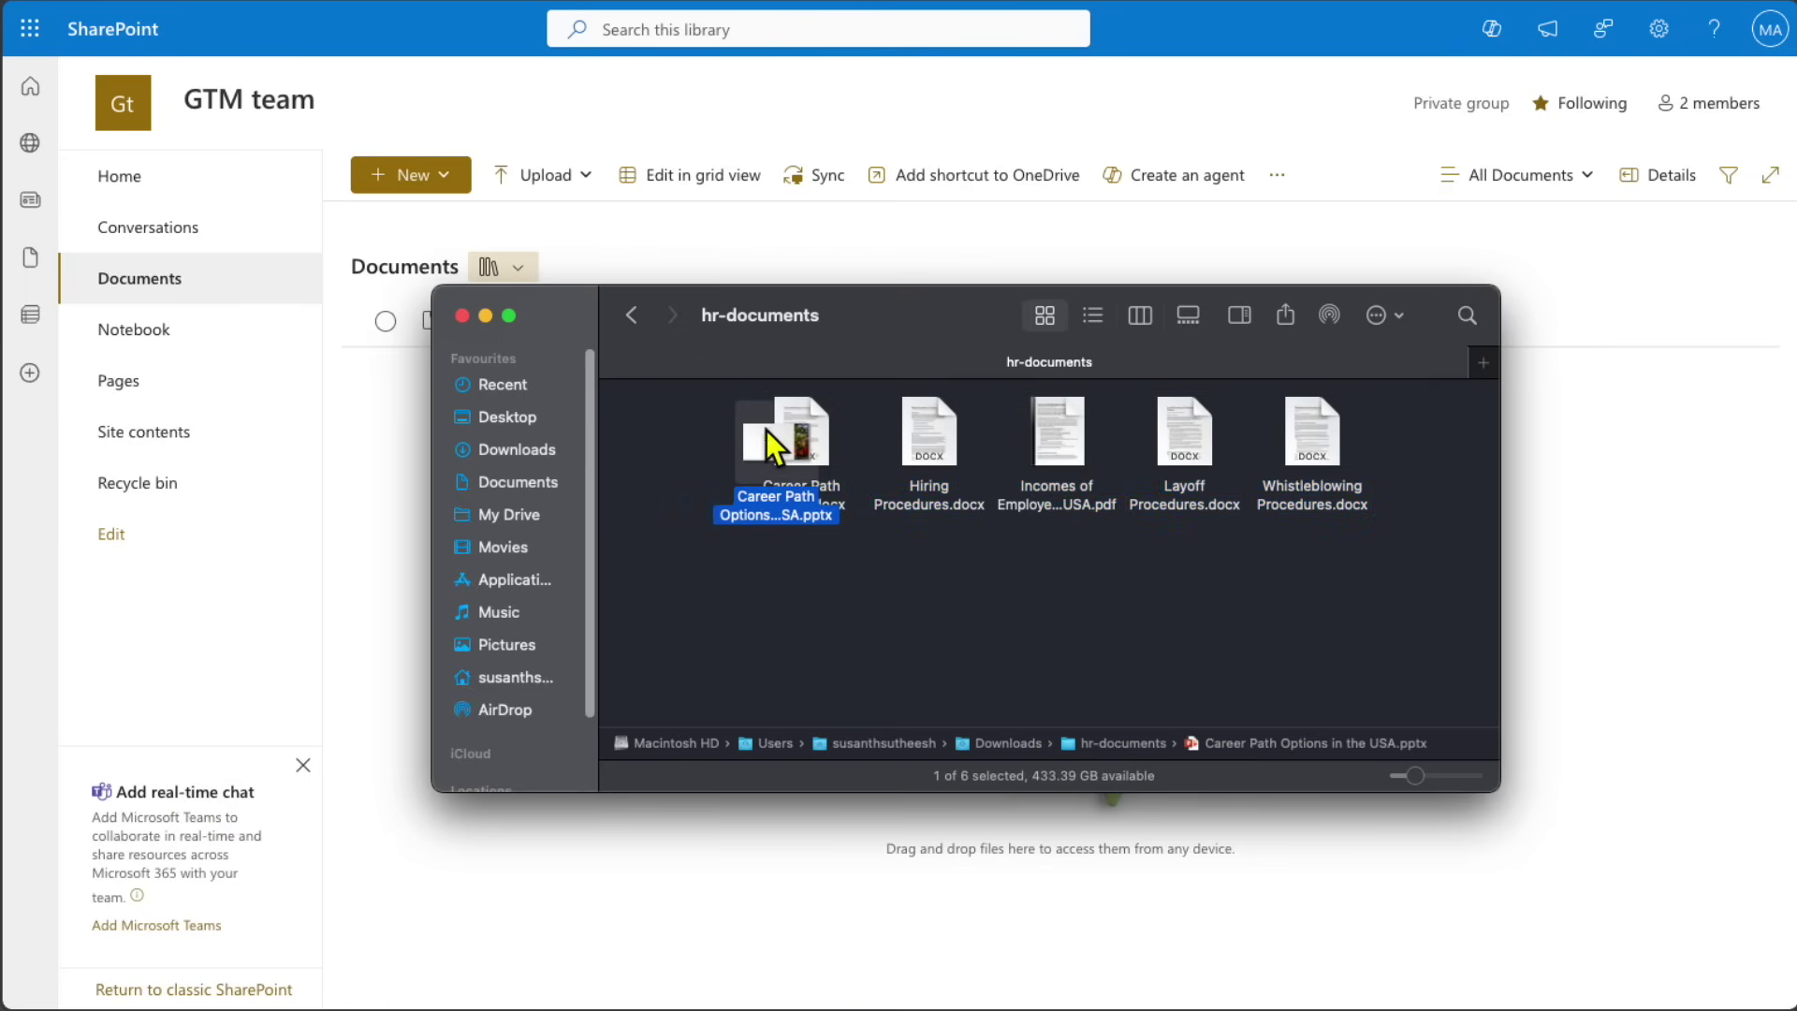
- Upload all the files from the hr-documents folder in Downloads to the document library
{"action": "left_click", "coordinate": [517, 159]}
{"action": "left_click", "coordinate": [602, 174]}
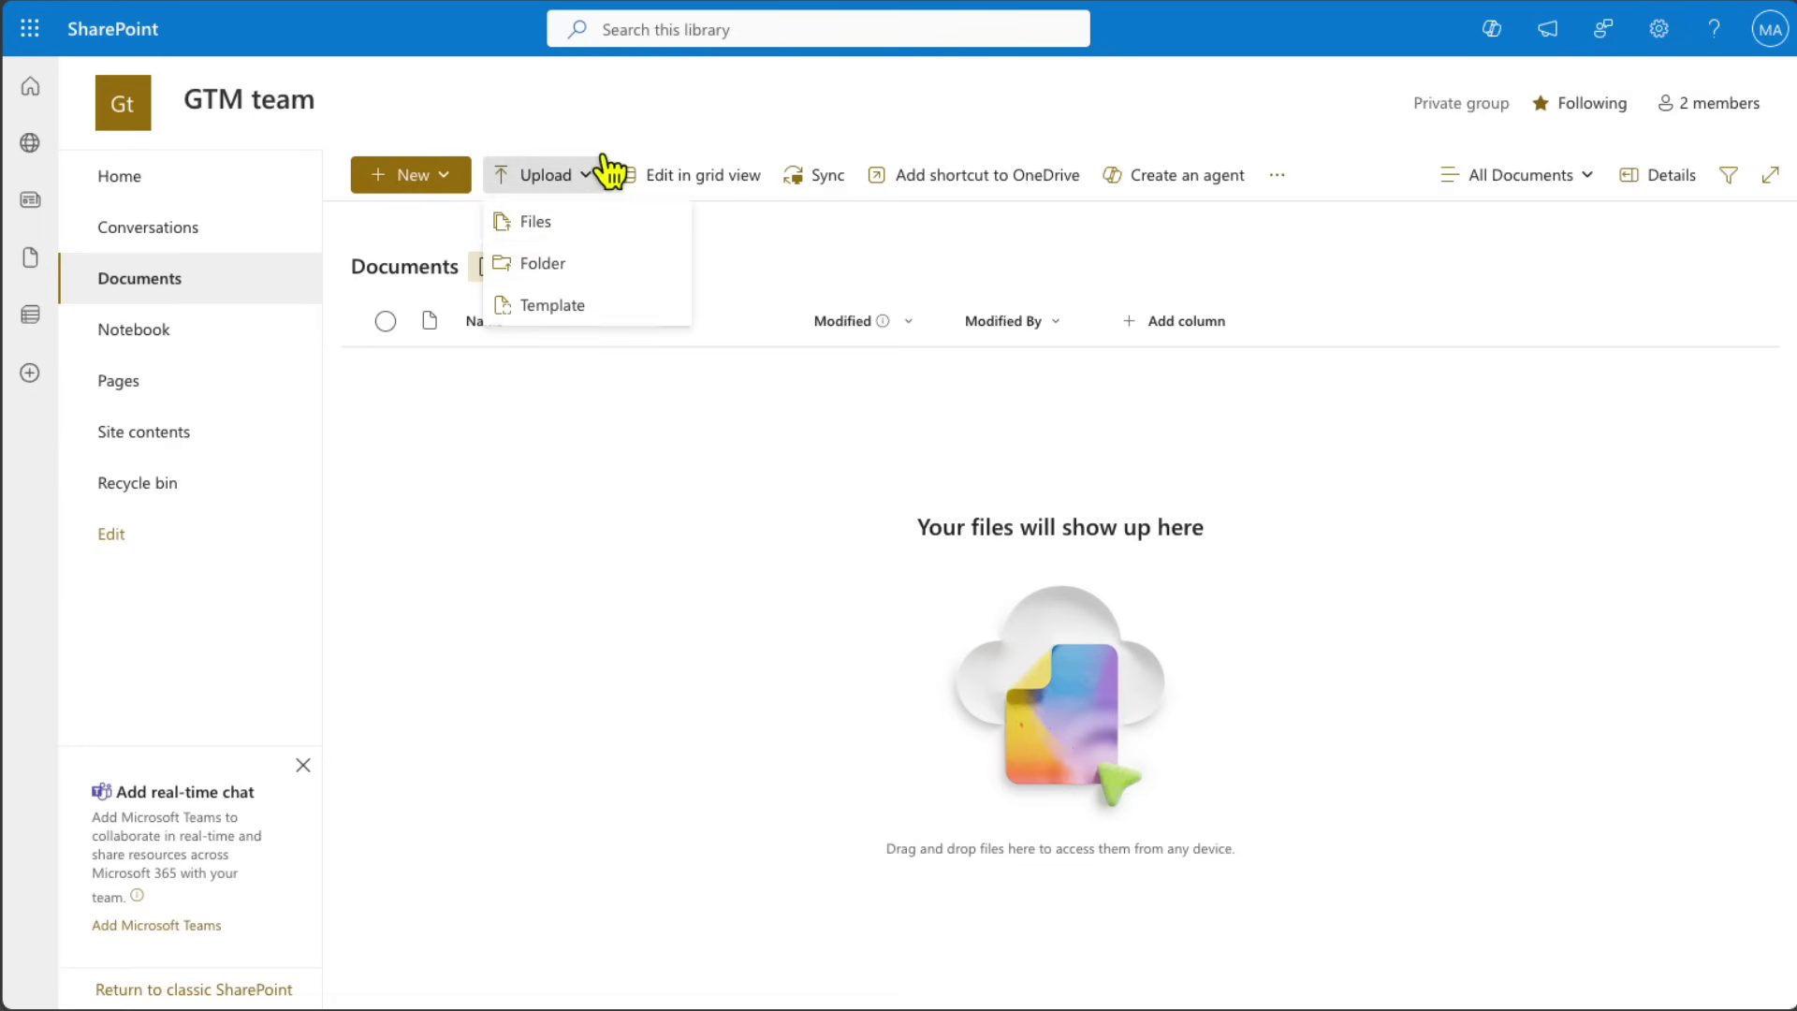
{"action": "left_click", "coordinate": [573, 217]}
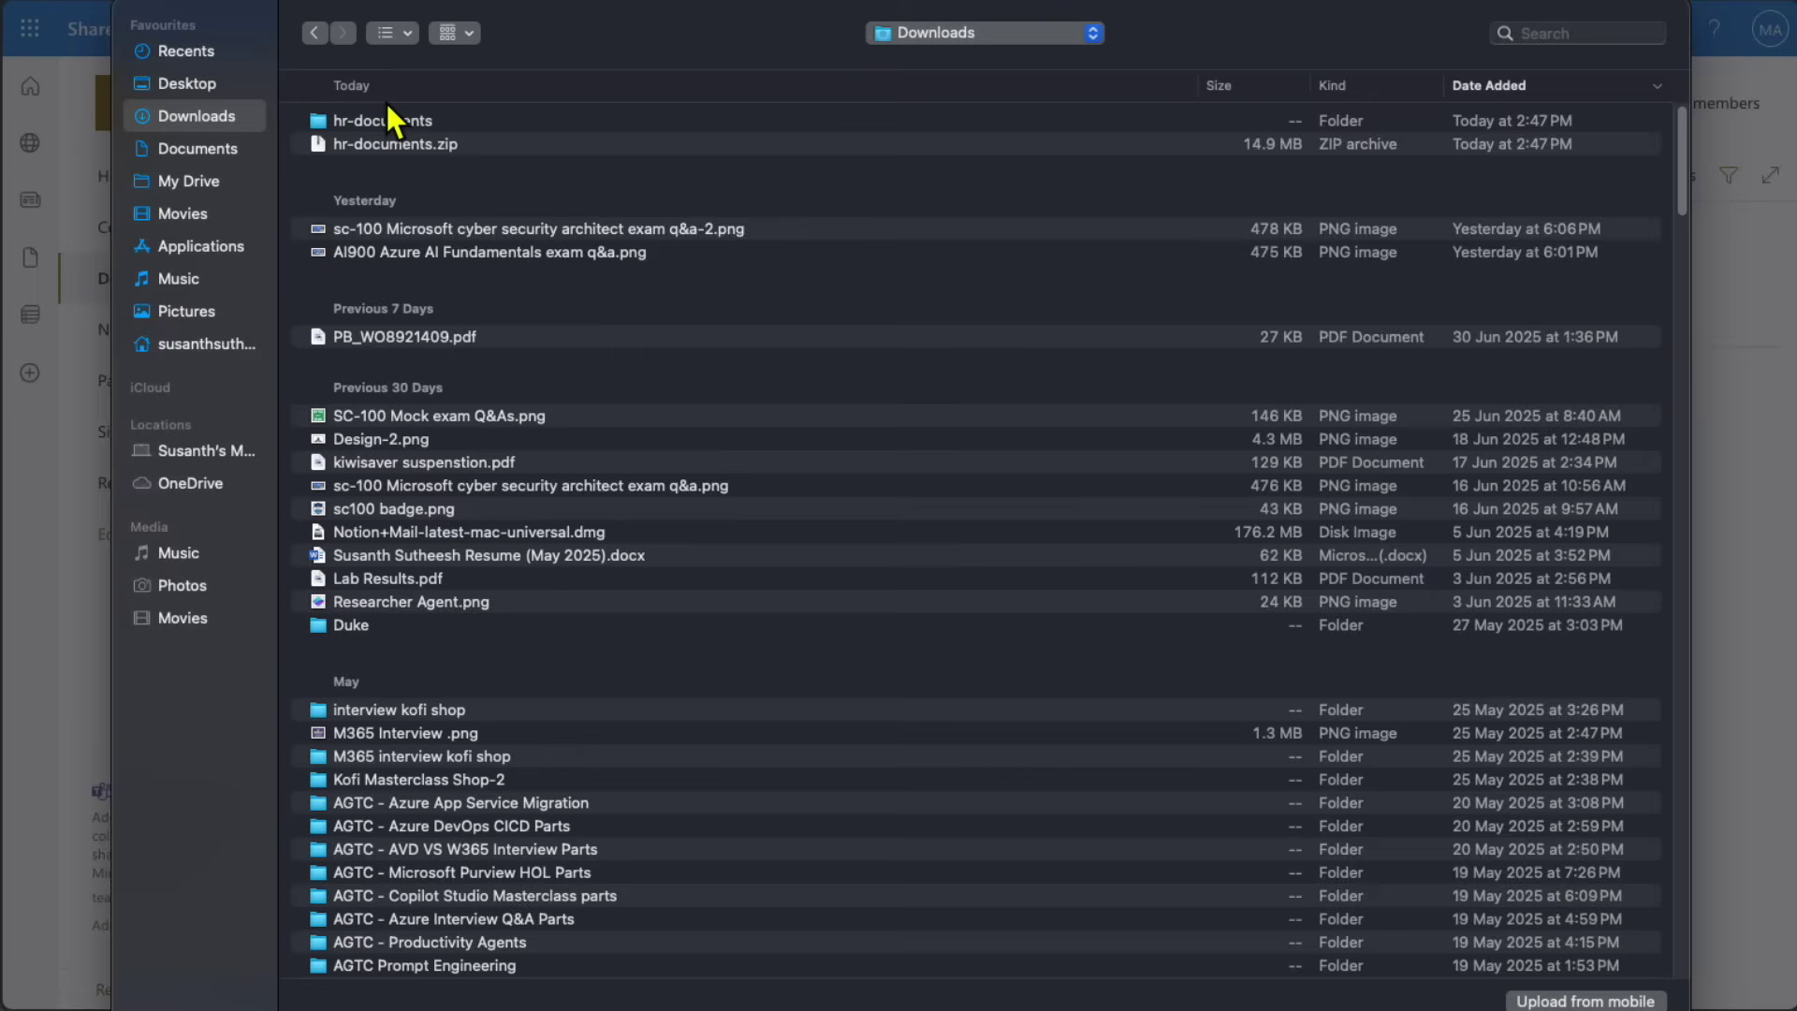
{"action": "double_click", "coordinate": [393, 118]}
{"action": "left_click_drag", "start_coordinate": [621, 346], "coordinate": [463, 106]}
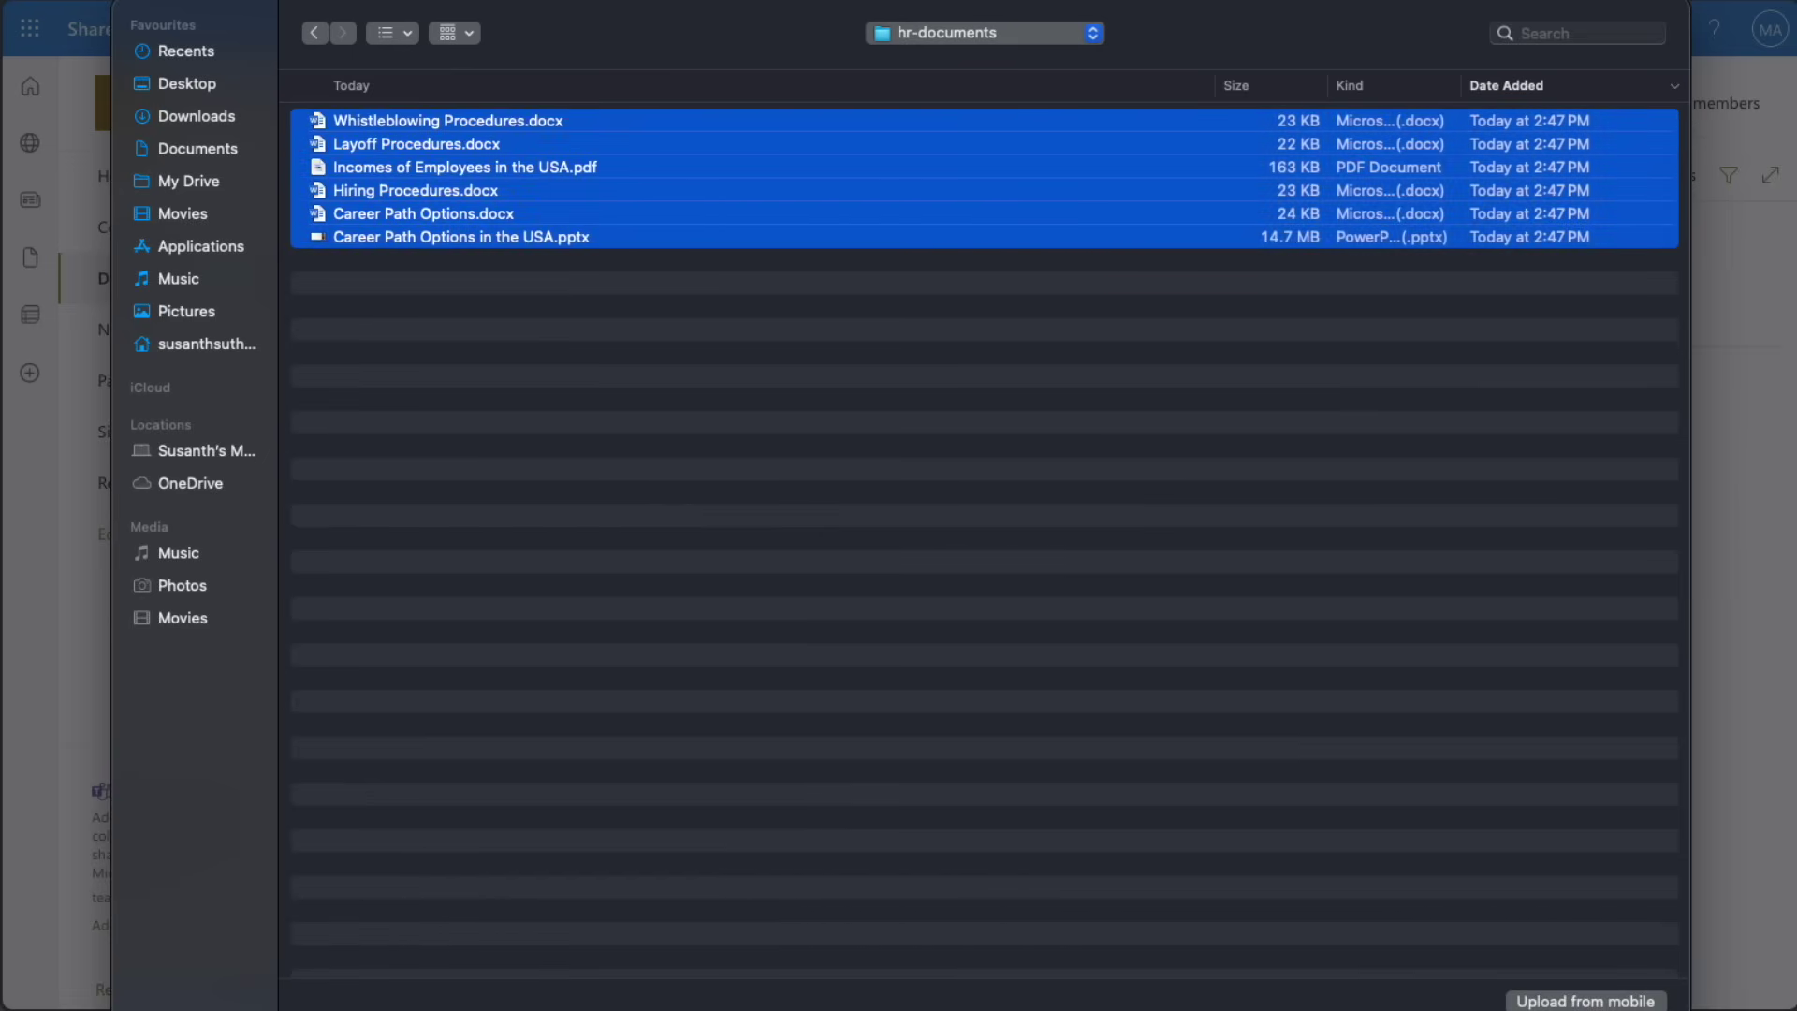
{"action": "key", "text": "Return"}
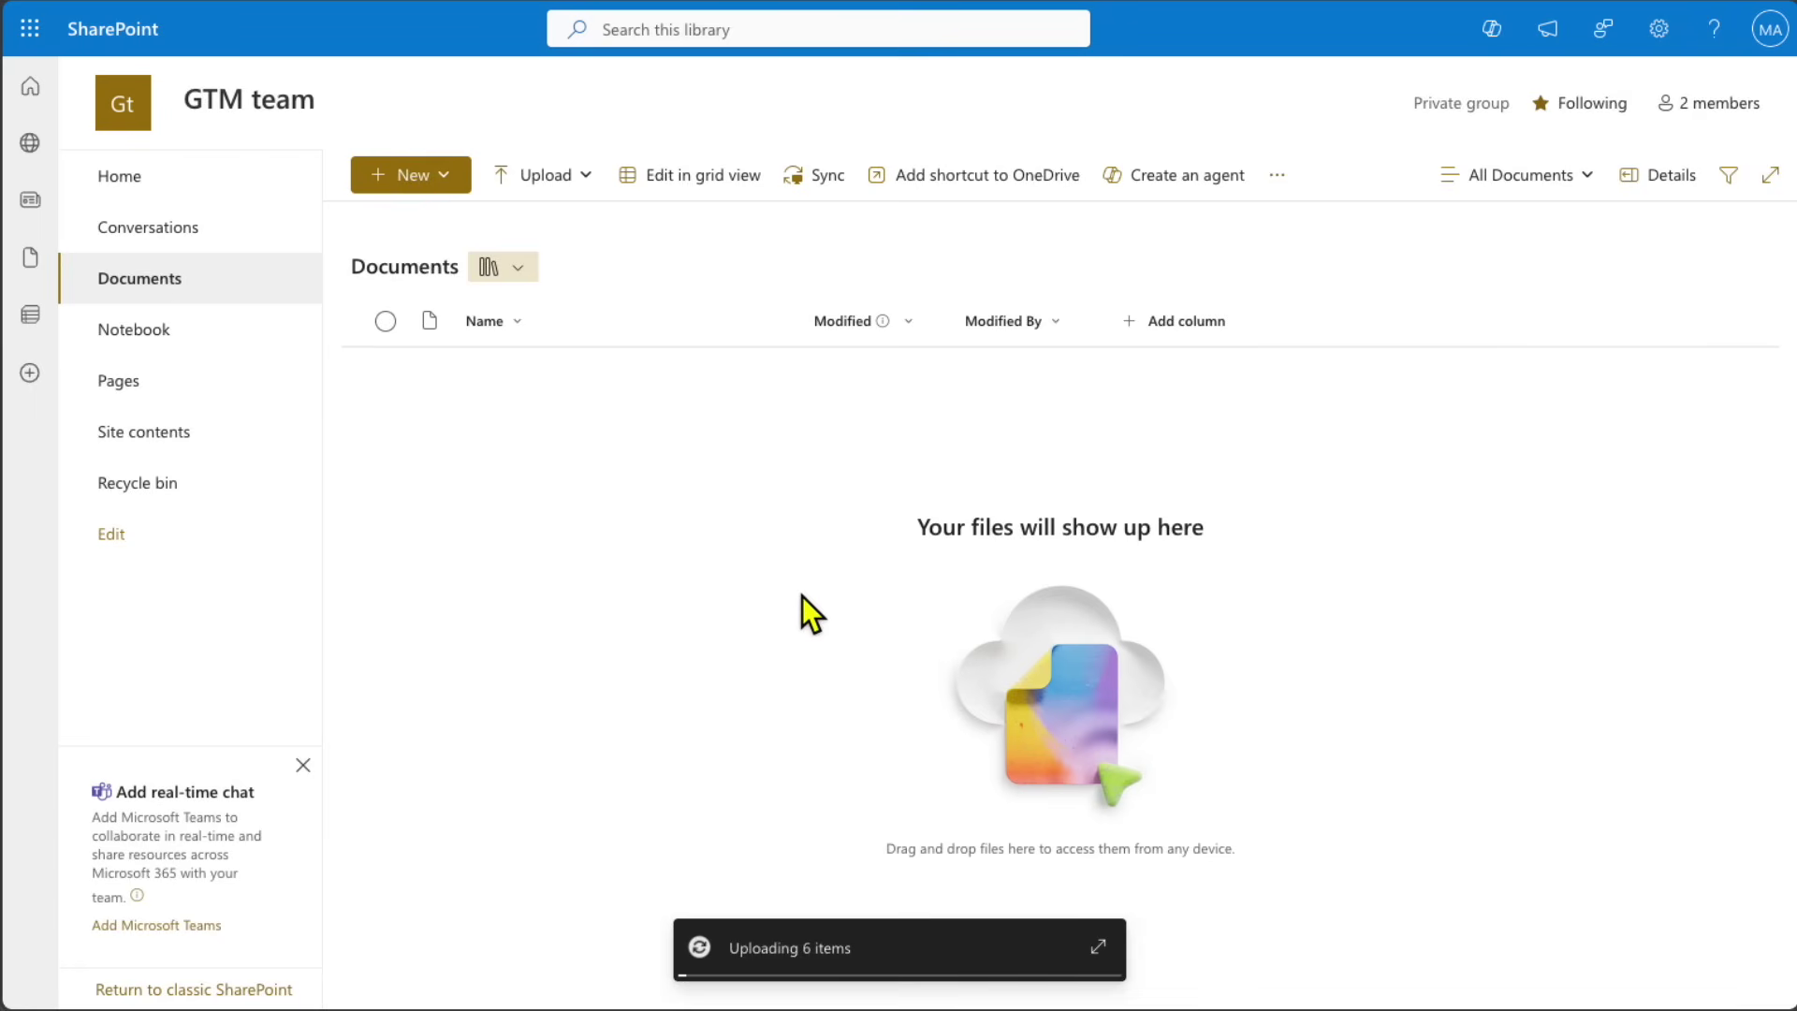
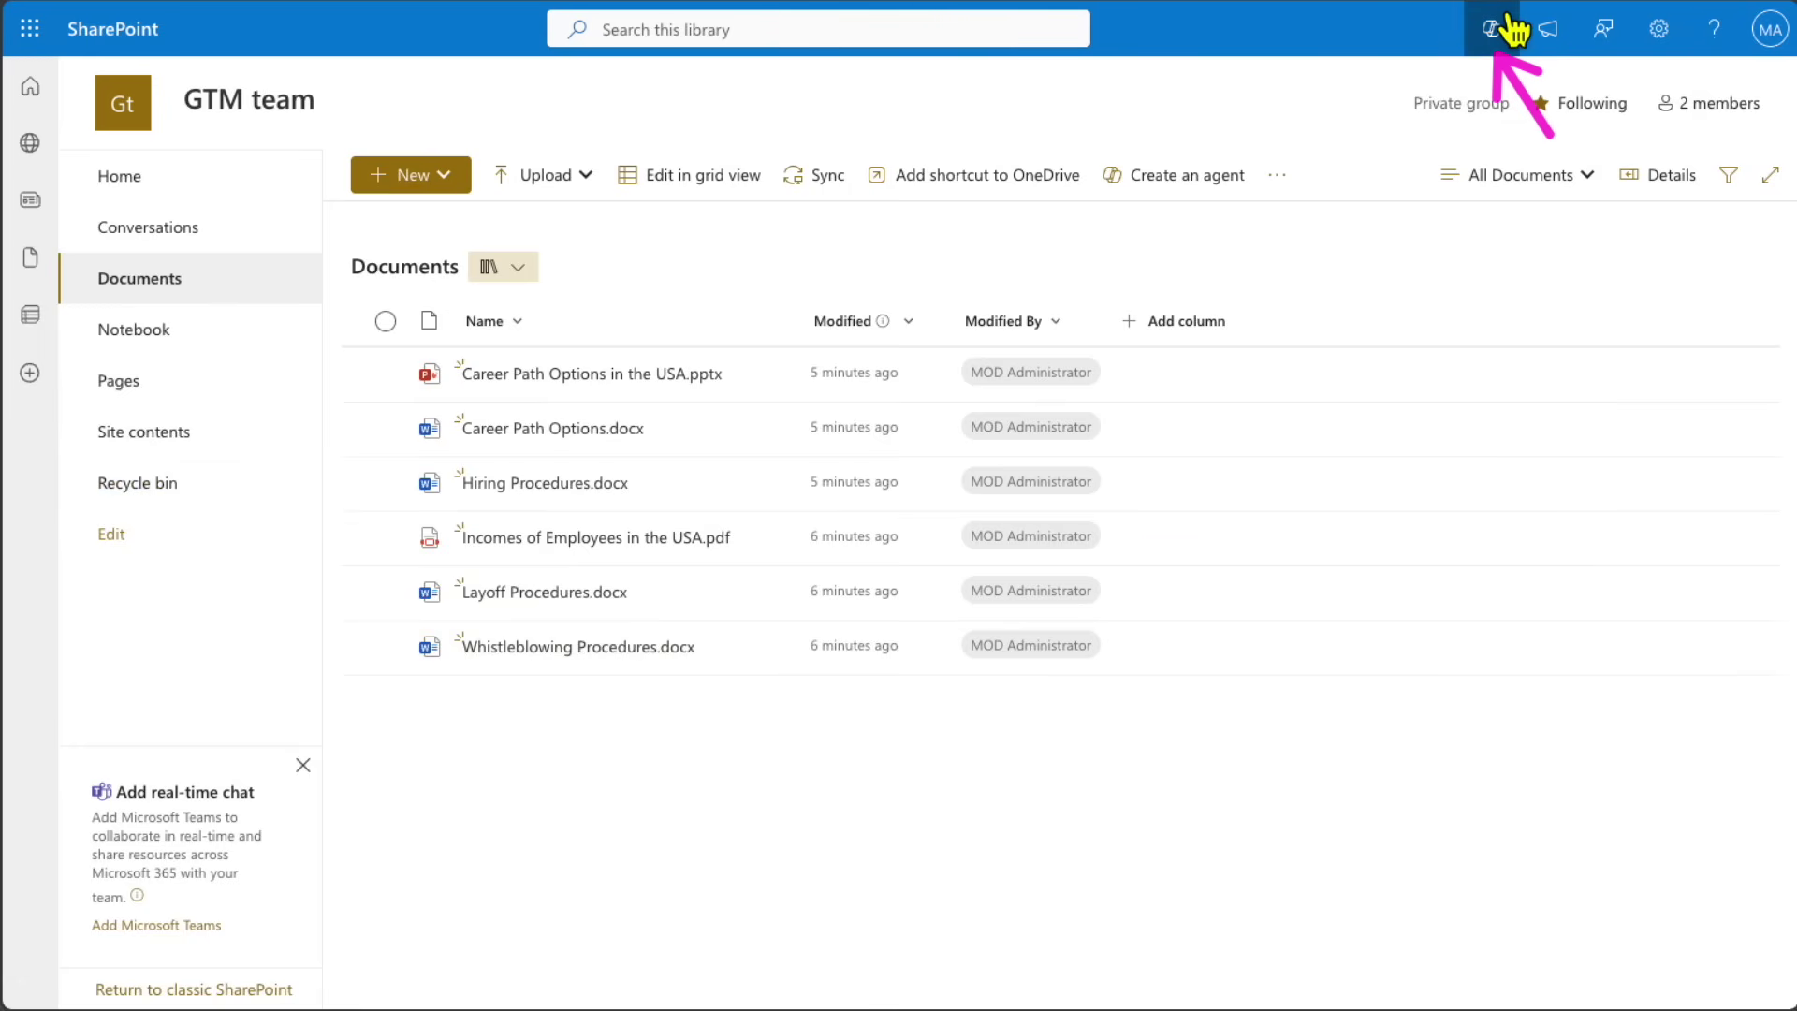
- Open the site's GTM team agent in a widened pane and ask it to Summarize files
{"action": "left_click", "coordinate": [1502, 22]}
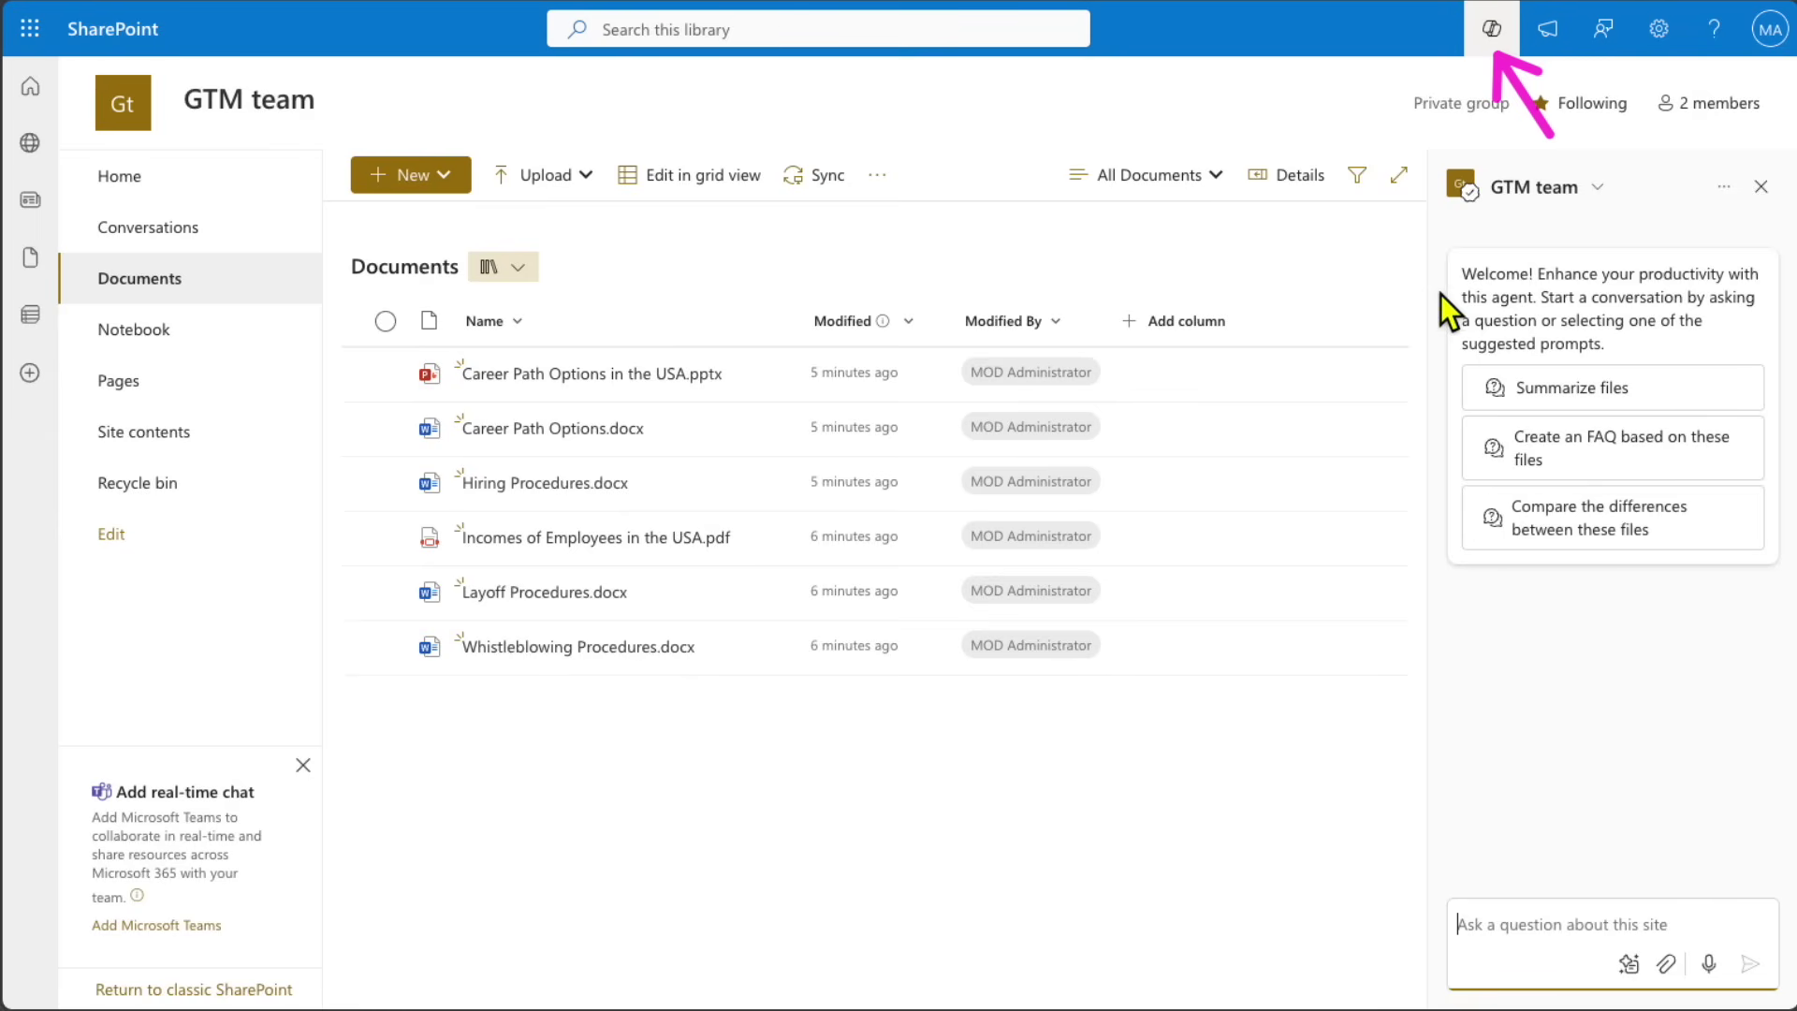
{"action": "left_click_drag", "start_coordinate": [1436, 333], "coordinate": [843, 349]}
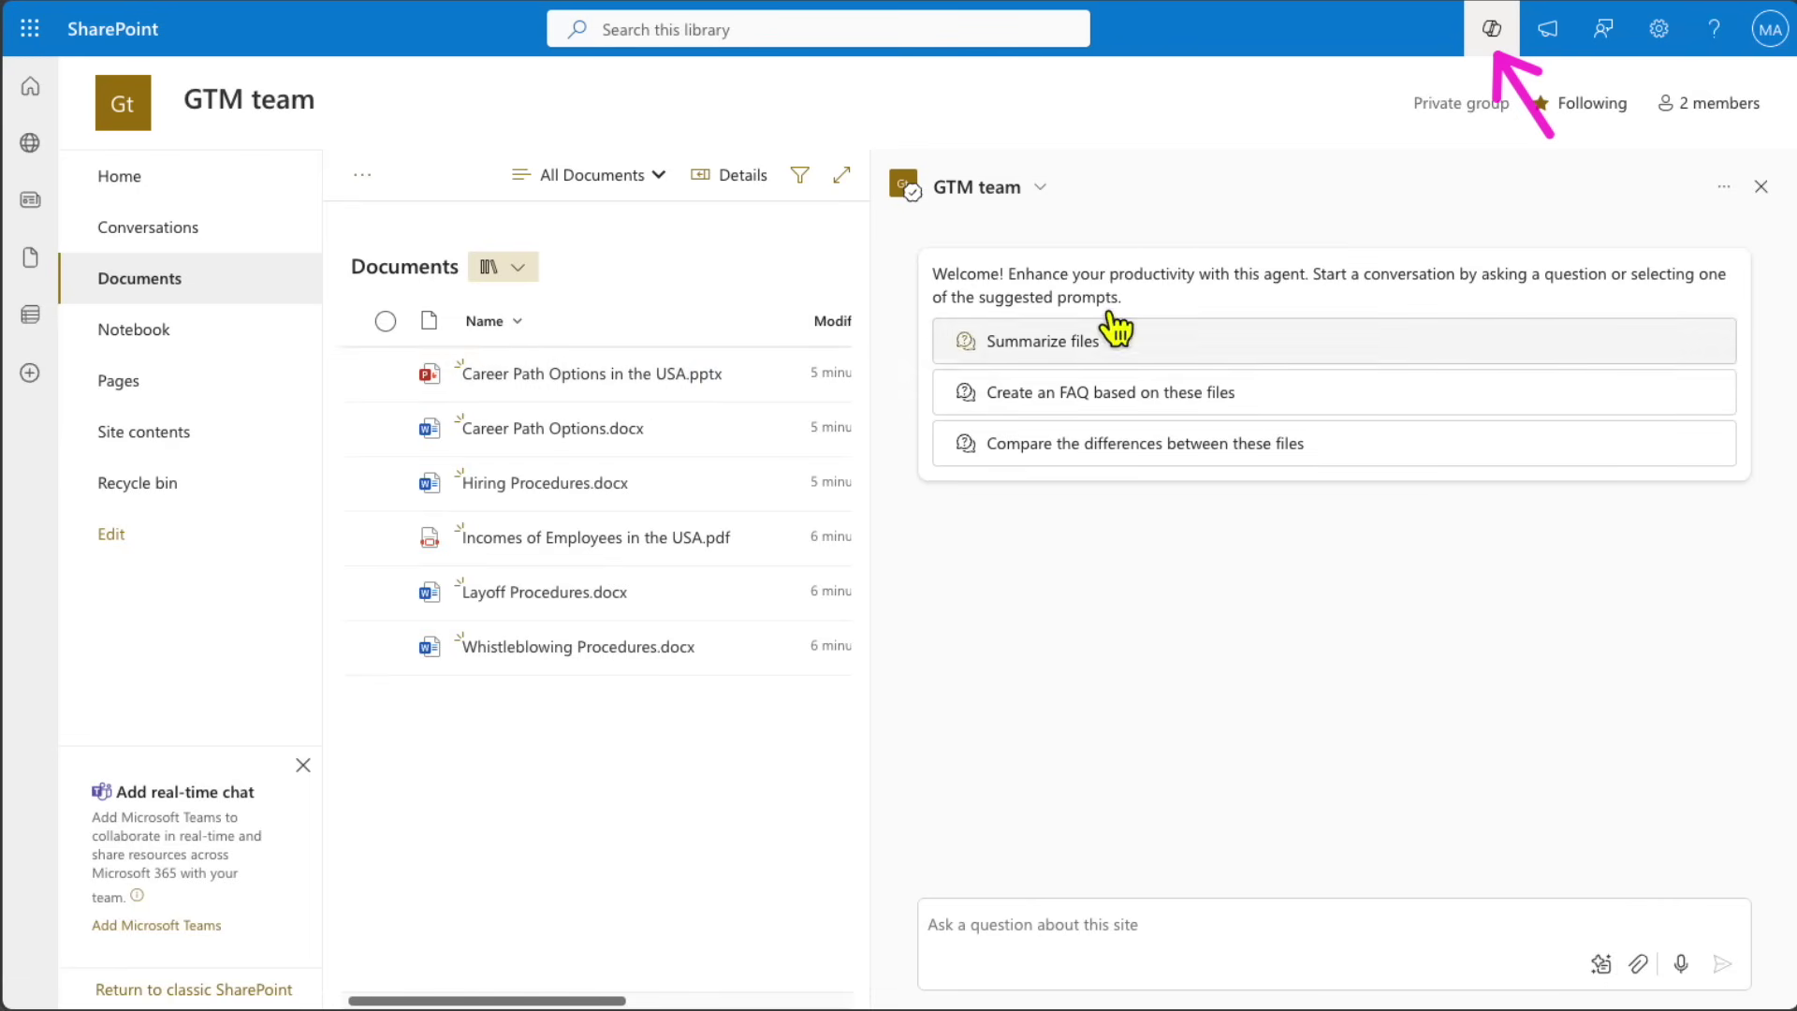
{"action": "left_click", "coordinate": [1114, 342]}
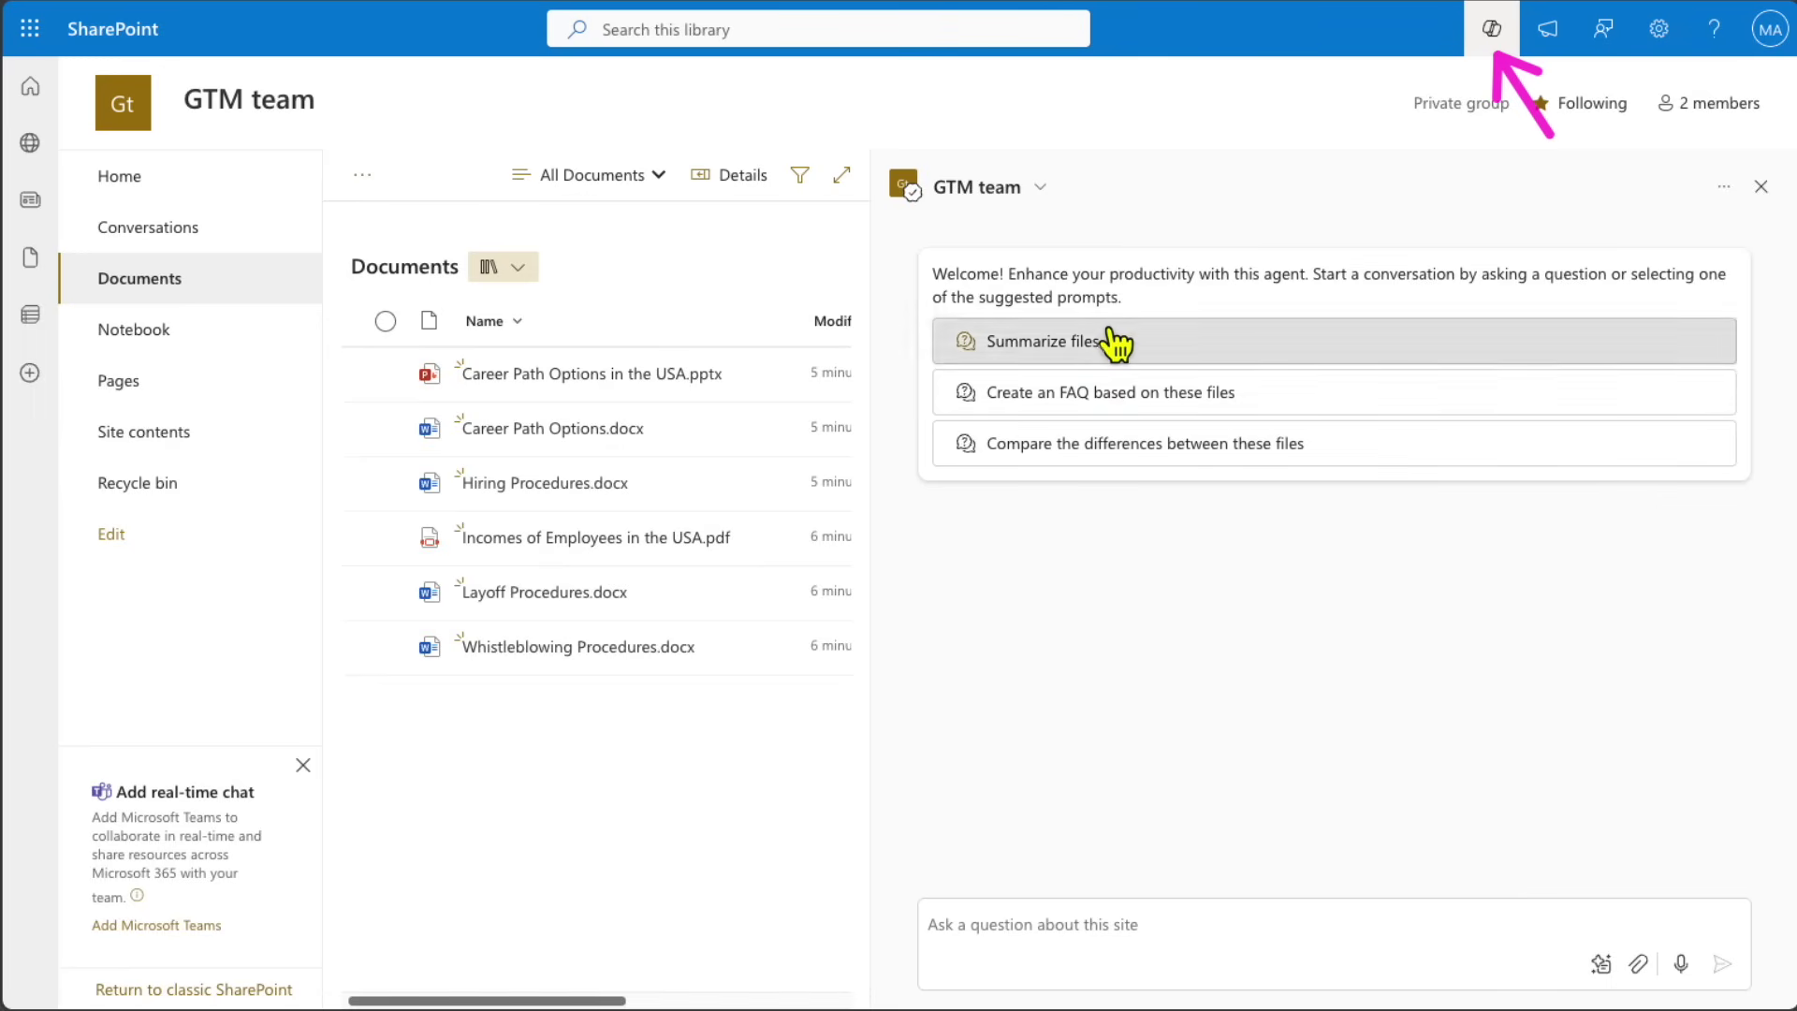
{"action": "left_click", "coordinate": [1731, 962]}
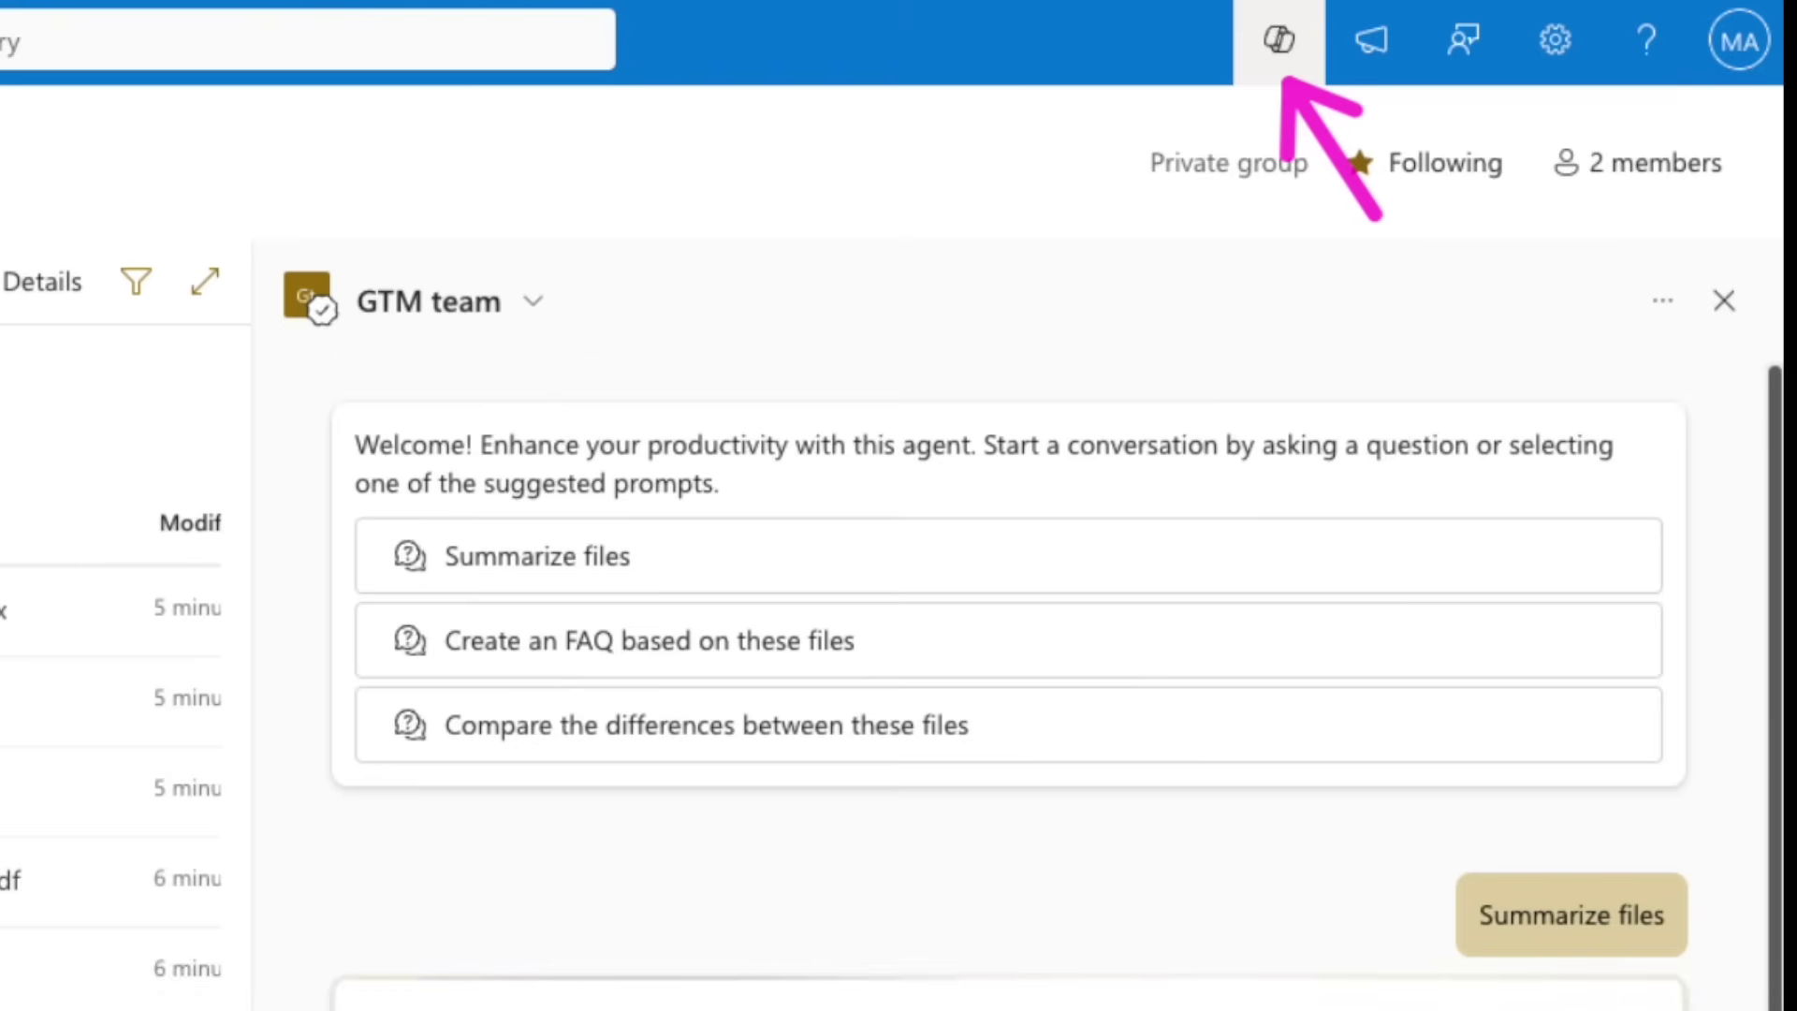
{"action": "scroll", "coordinate": [1008, 683], "scroll_direction": "up", "scroll_amount": 4}
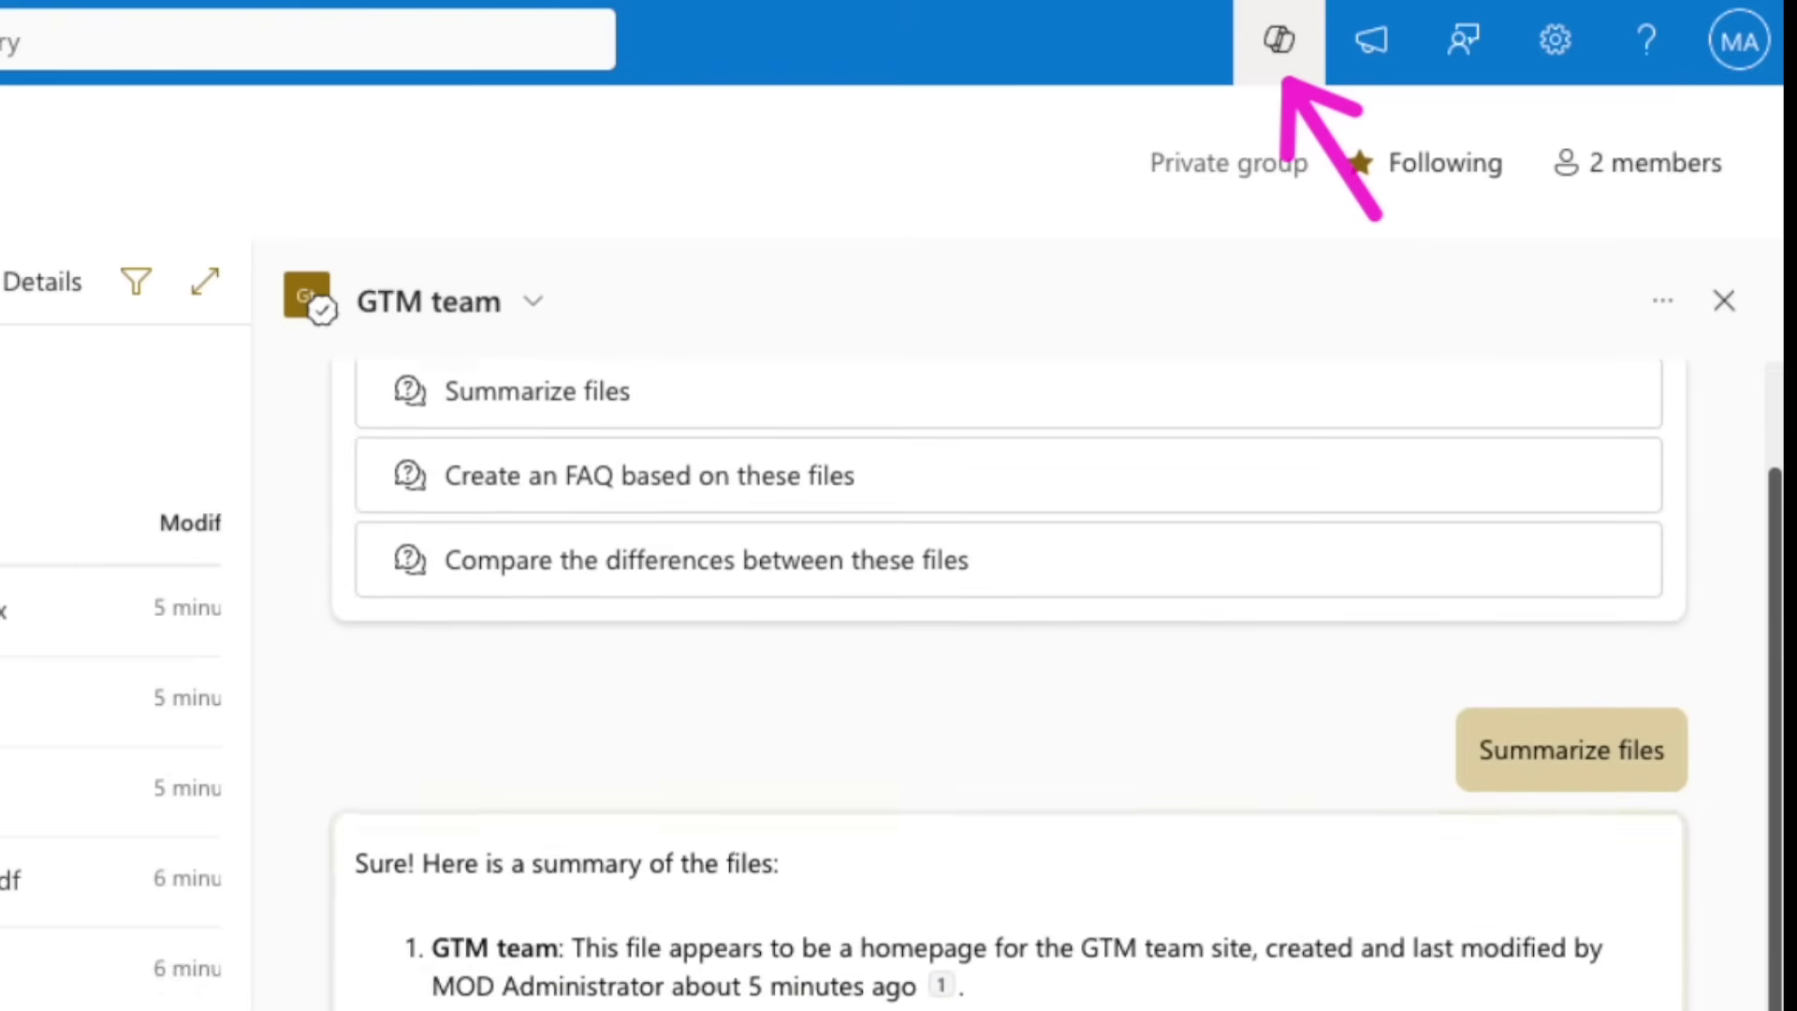
- Read through the GTM team agent's summary of the files, from the GTM team homepage to the Layoff Procedures entry
{"action": "scroll", "coordinate": [700, 908], "scroll_direction": "down", "scroll_amount": 8}
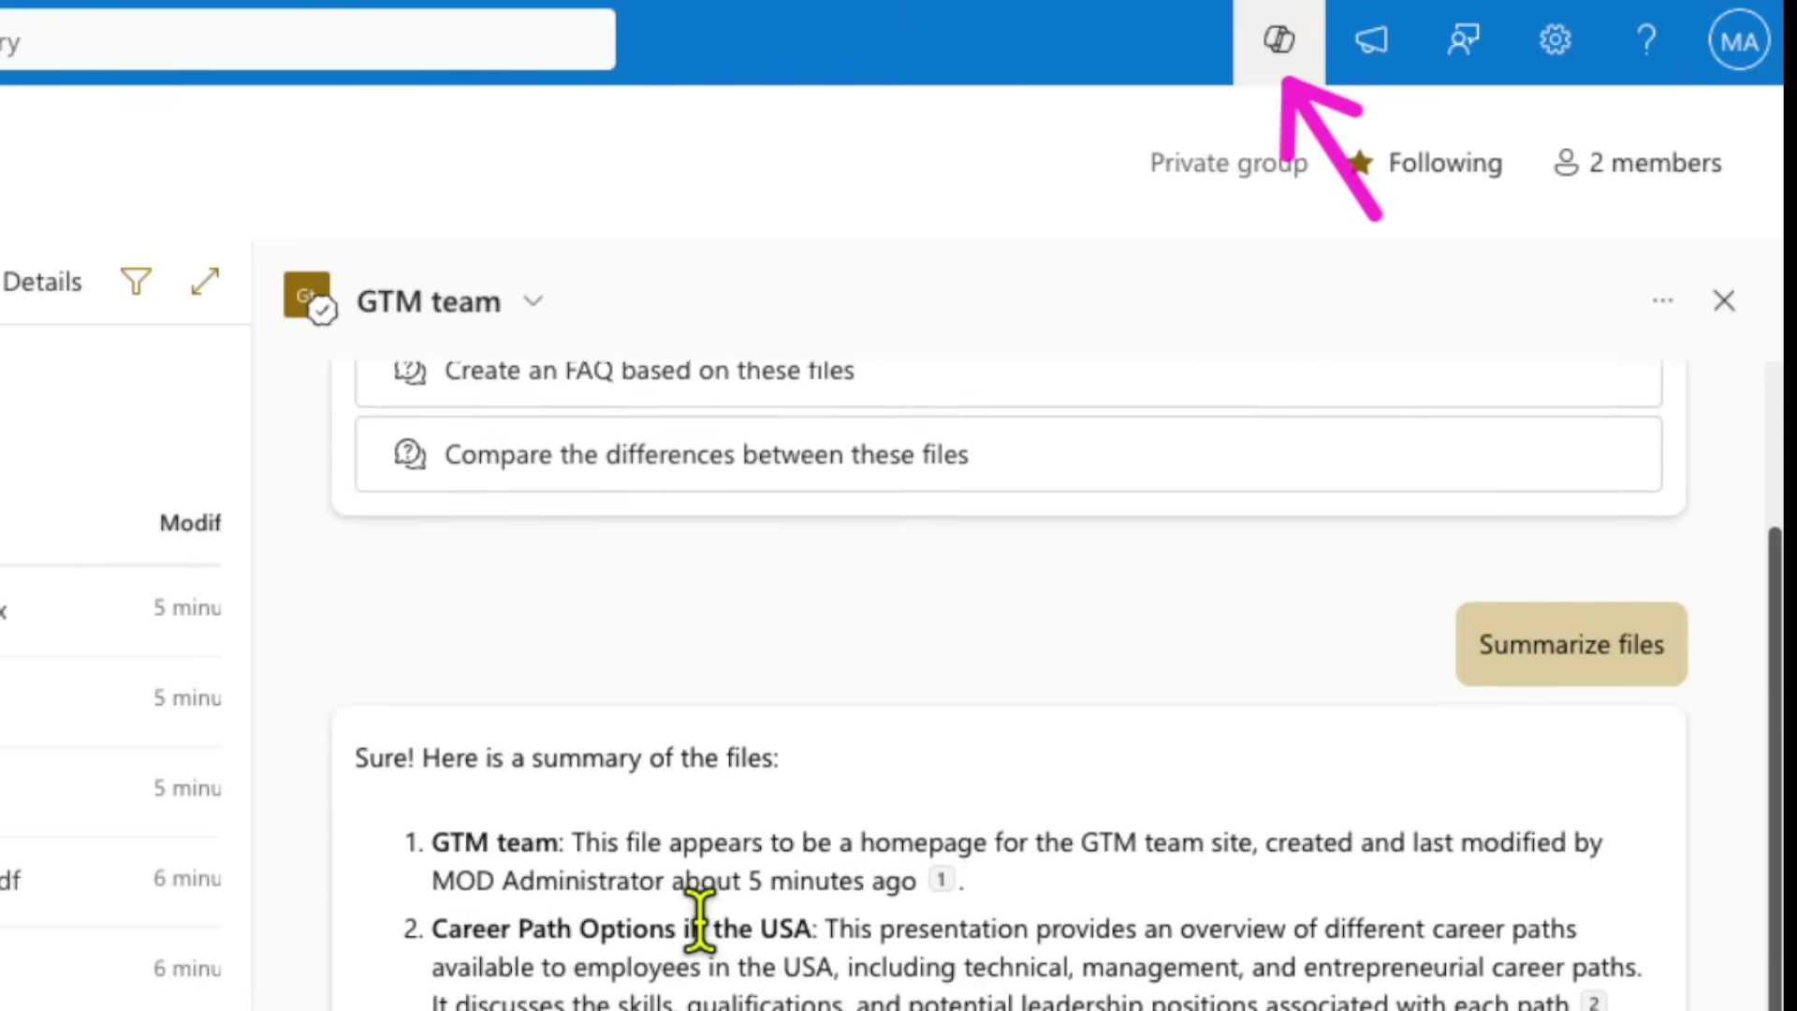
{"action": "scroll", "coordinate": [700, 908], "scroll_direction": "up", "scroll_amount": 3}
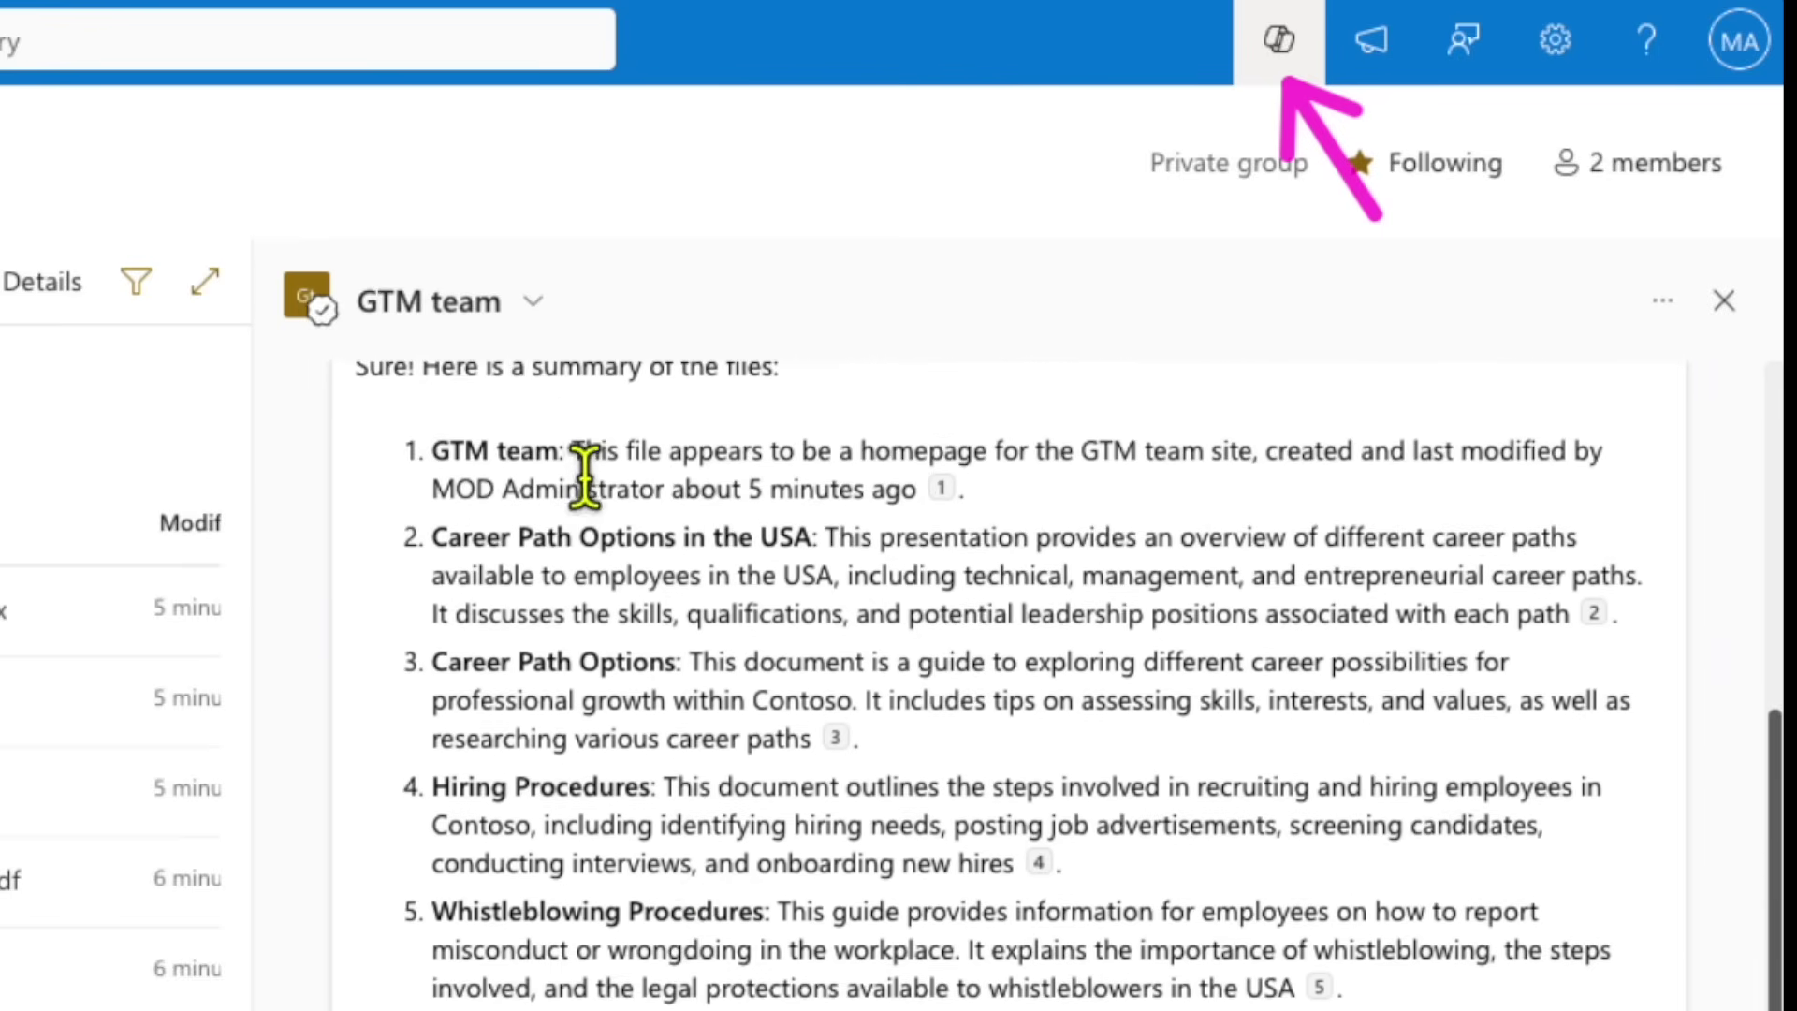
{"action": "left_click_drag", "start_coordinate": [559, 450], "coordinate": [432, 450]}
{"action": "left_click", "coordinate": [450, 552]}
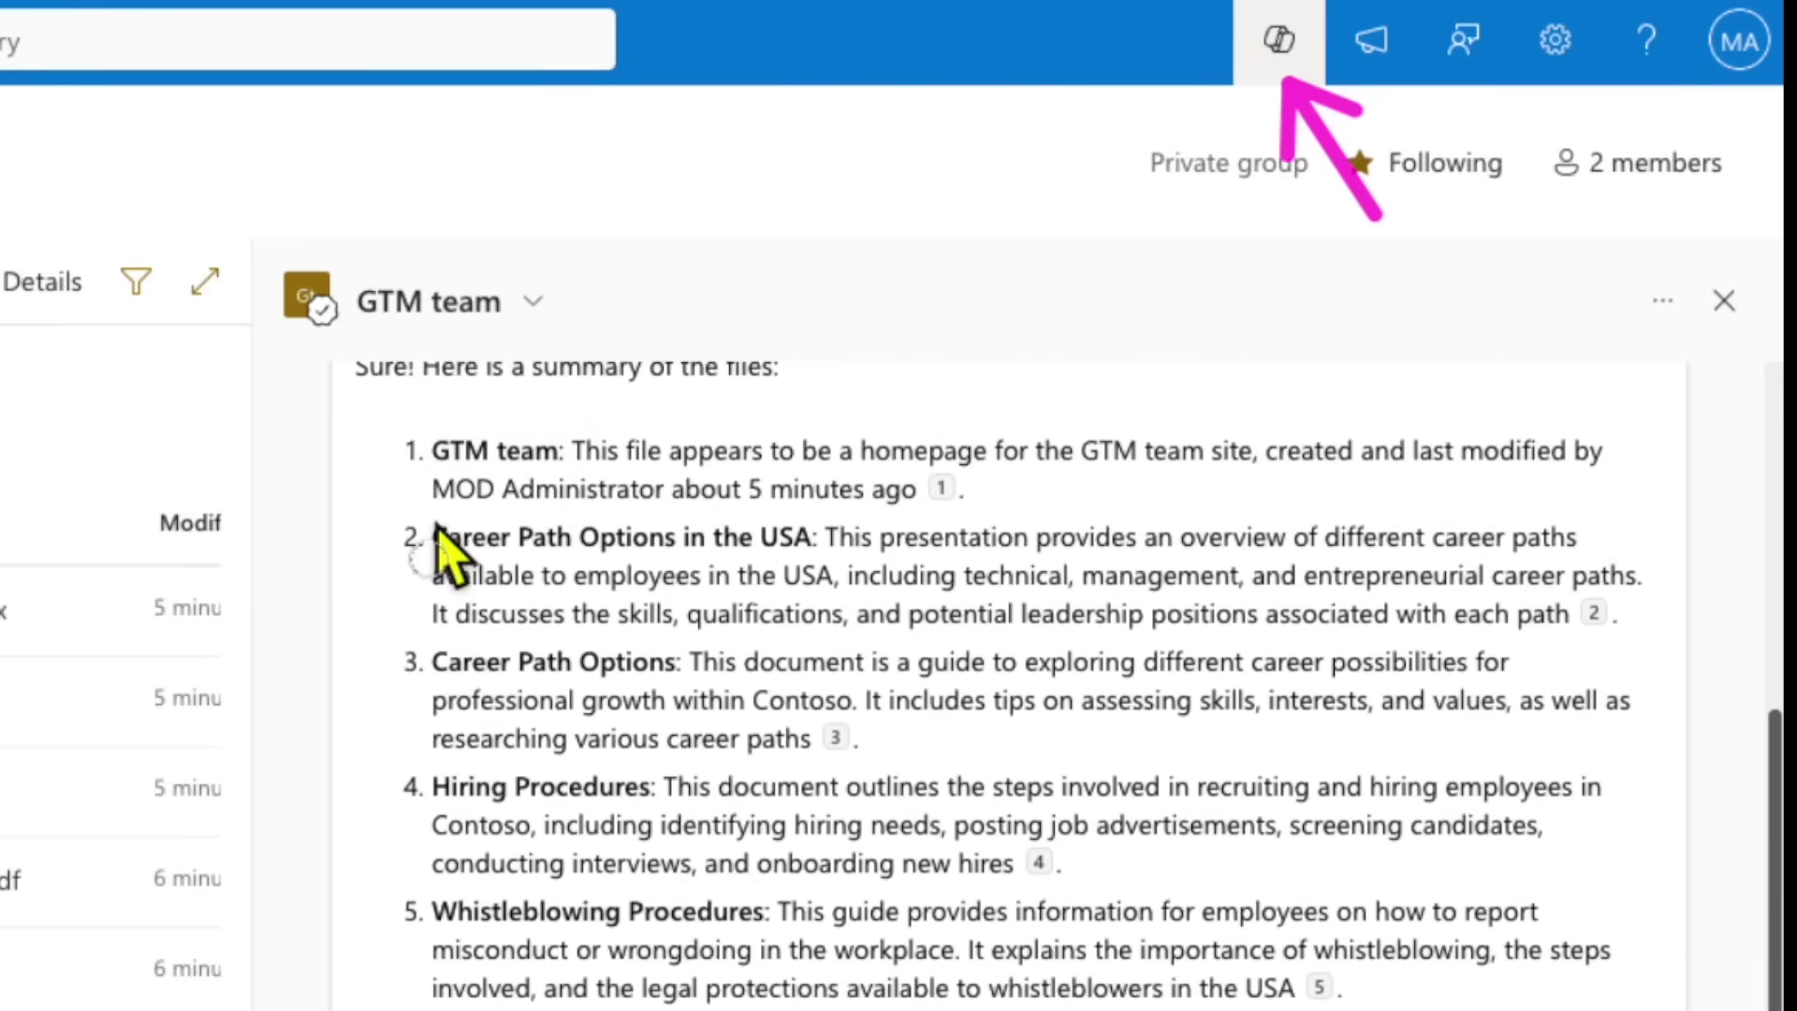
{"action": "double_click", "coordinate": [482, 570]}
{"action": "left_click_drag", "start_coordinate": [473, 661], "coordinate": [533, 662]}
{"action": "left_click_drag", "start_coordinate": [434, 824], "coordinate": [531, 825]}
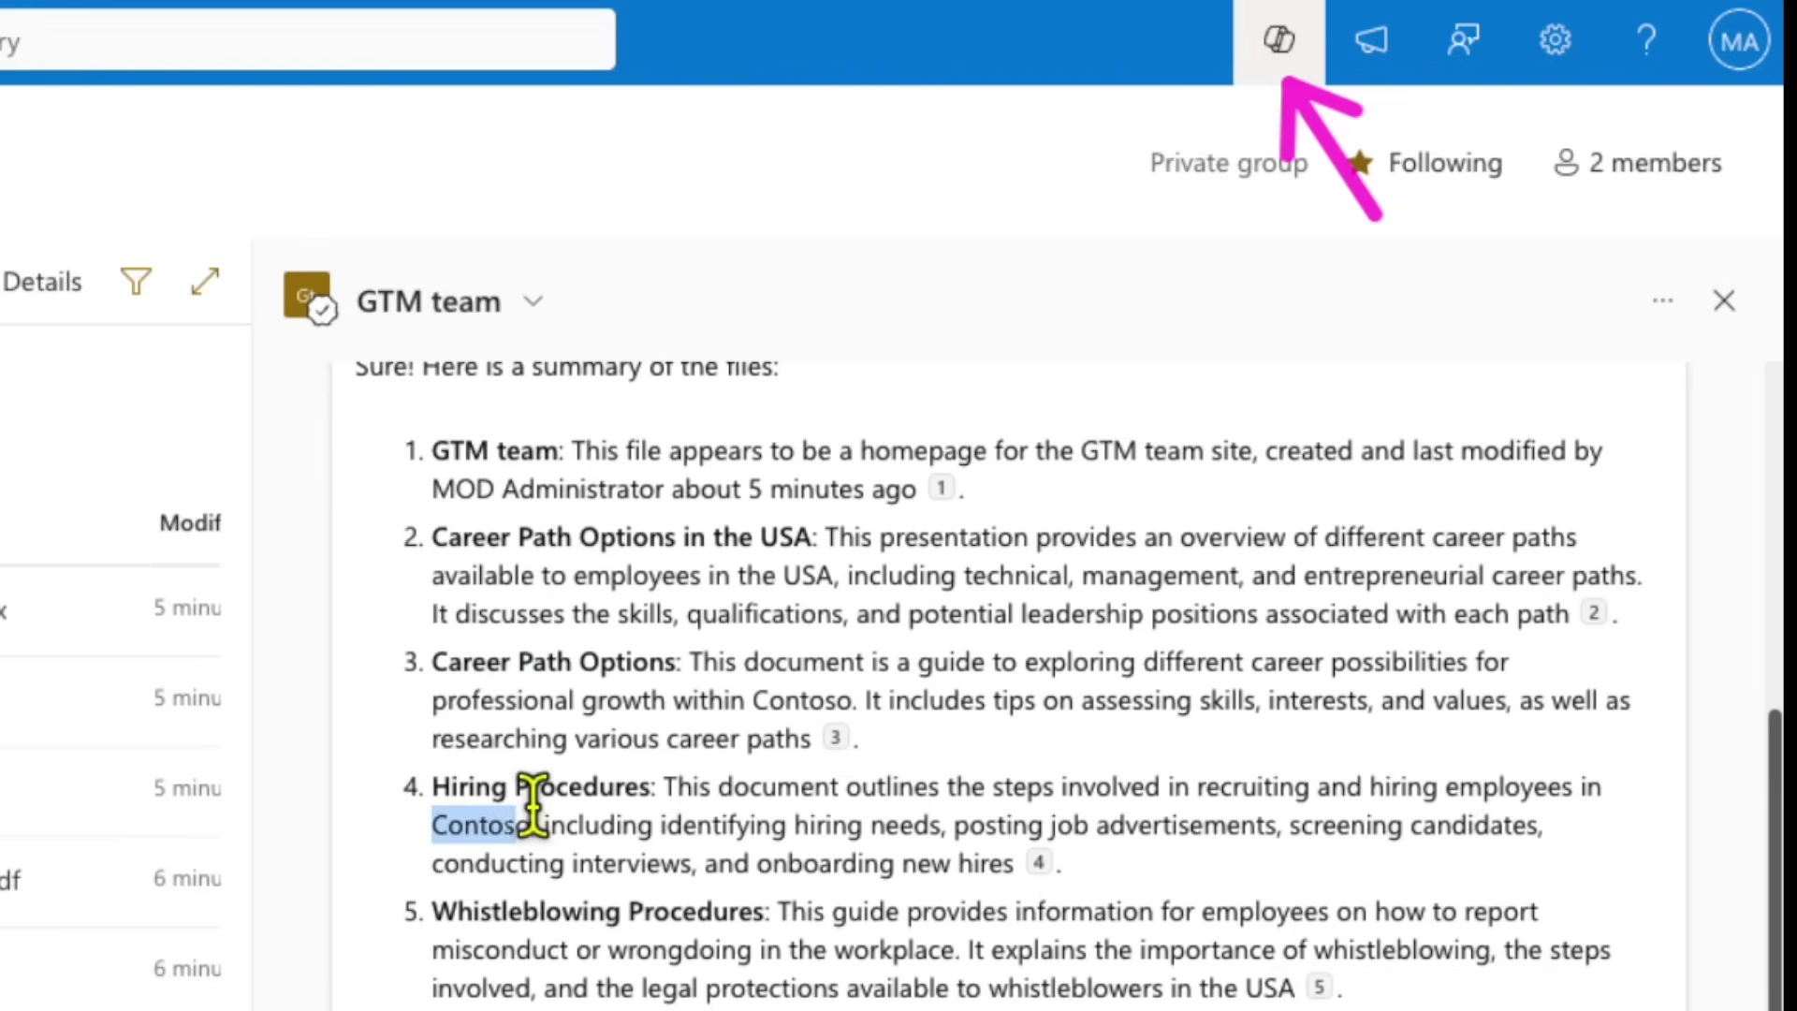
{"action": "left_click_drag", "start_coordinate": [456, 950], "coordinate": [599, 950]}
{"action": "left_click", "coordinate": [484, 995]}
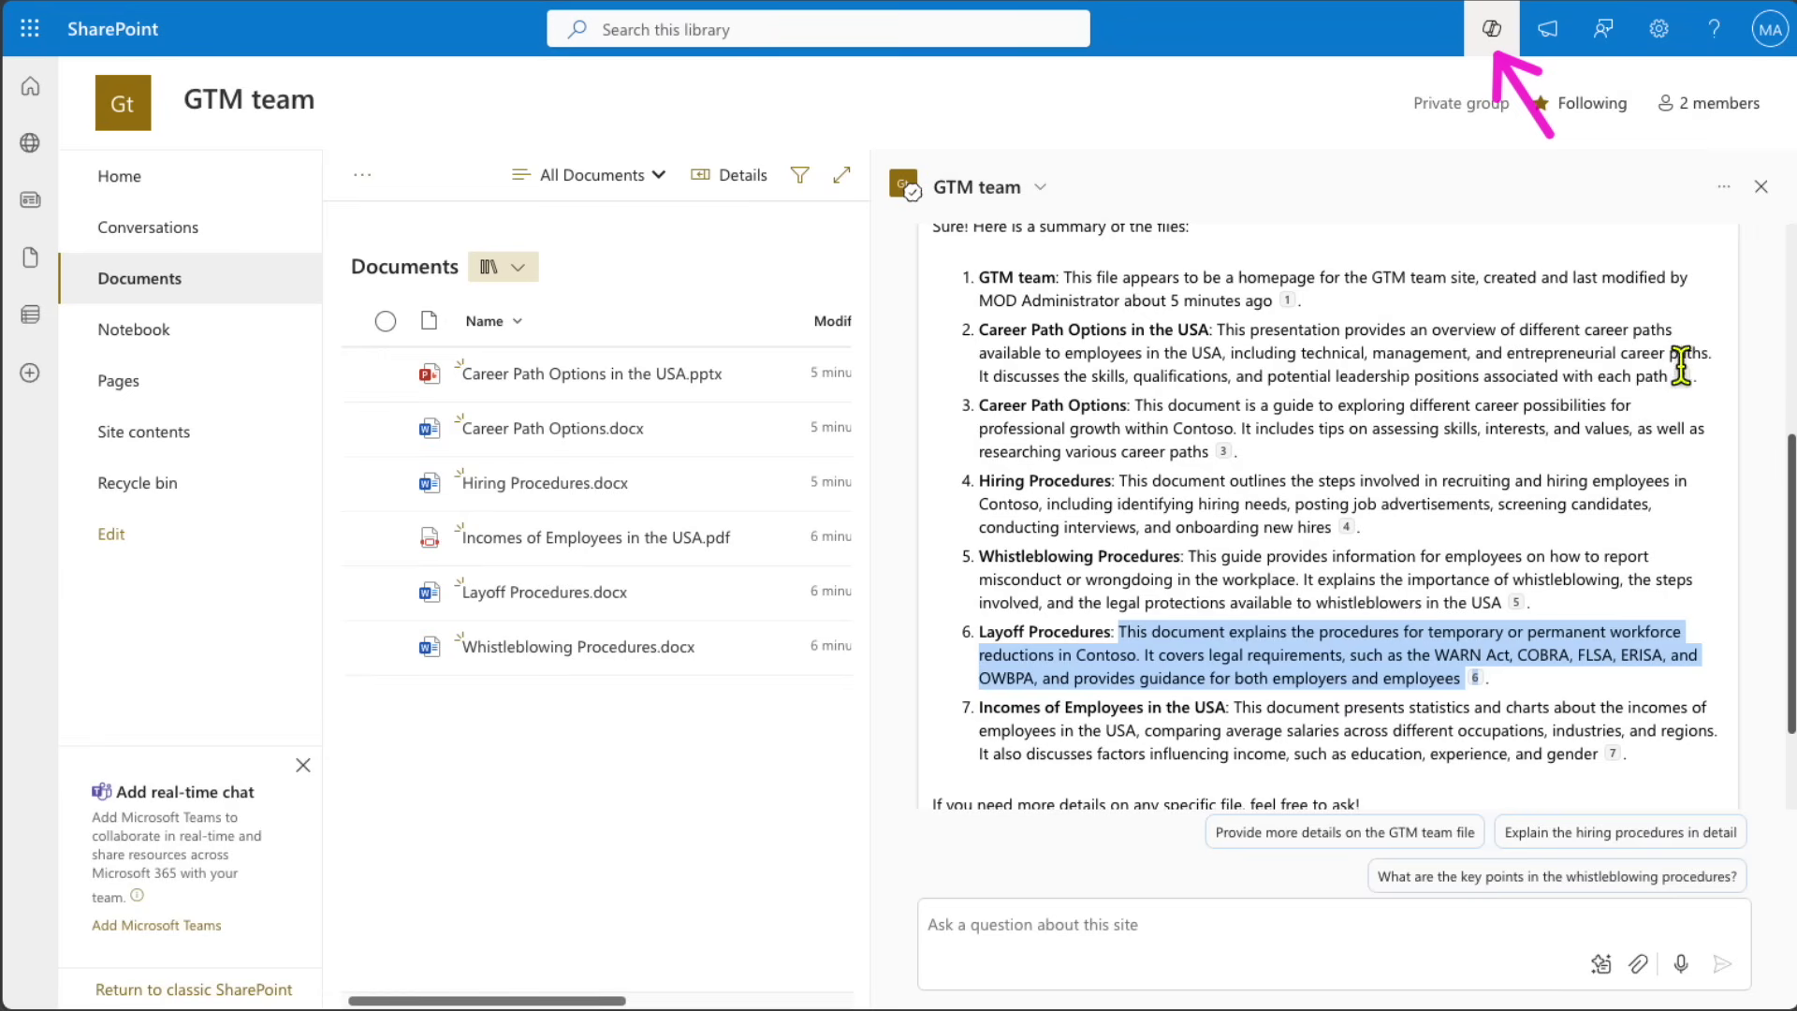
- Check the source citations in the summary, then open the cited Whistleblowing Procedures document and read through it
{"action": "mouse_move", "coordinate": [1596, 613]}
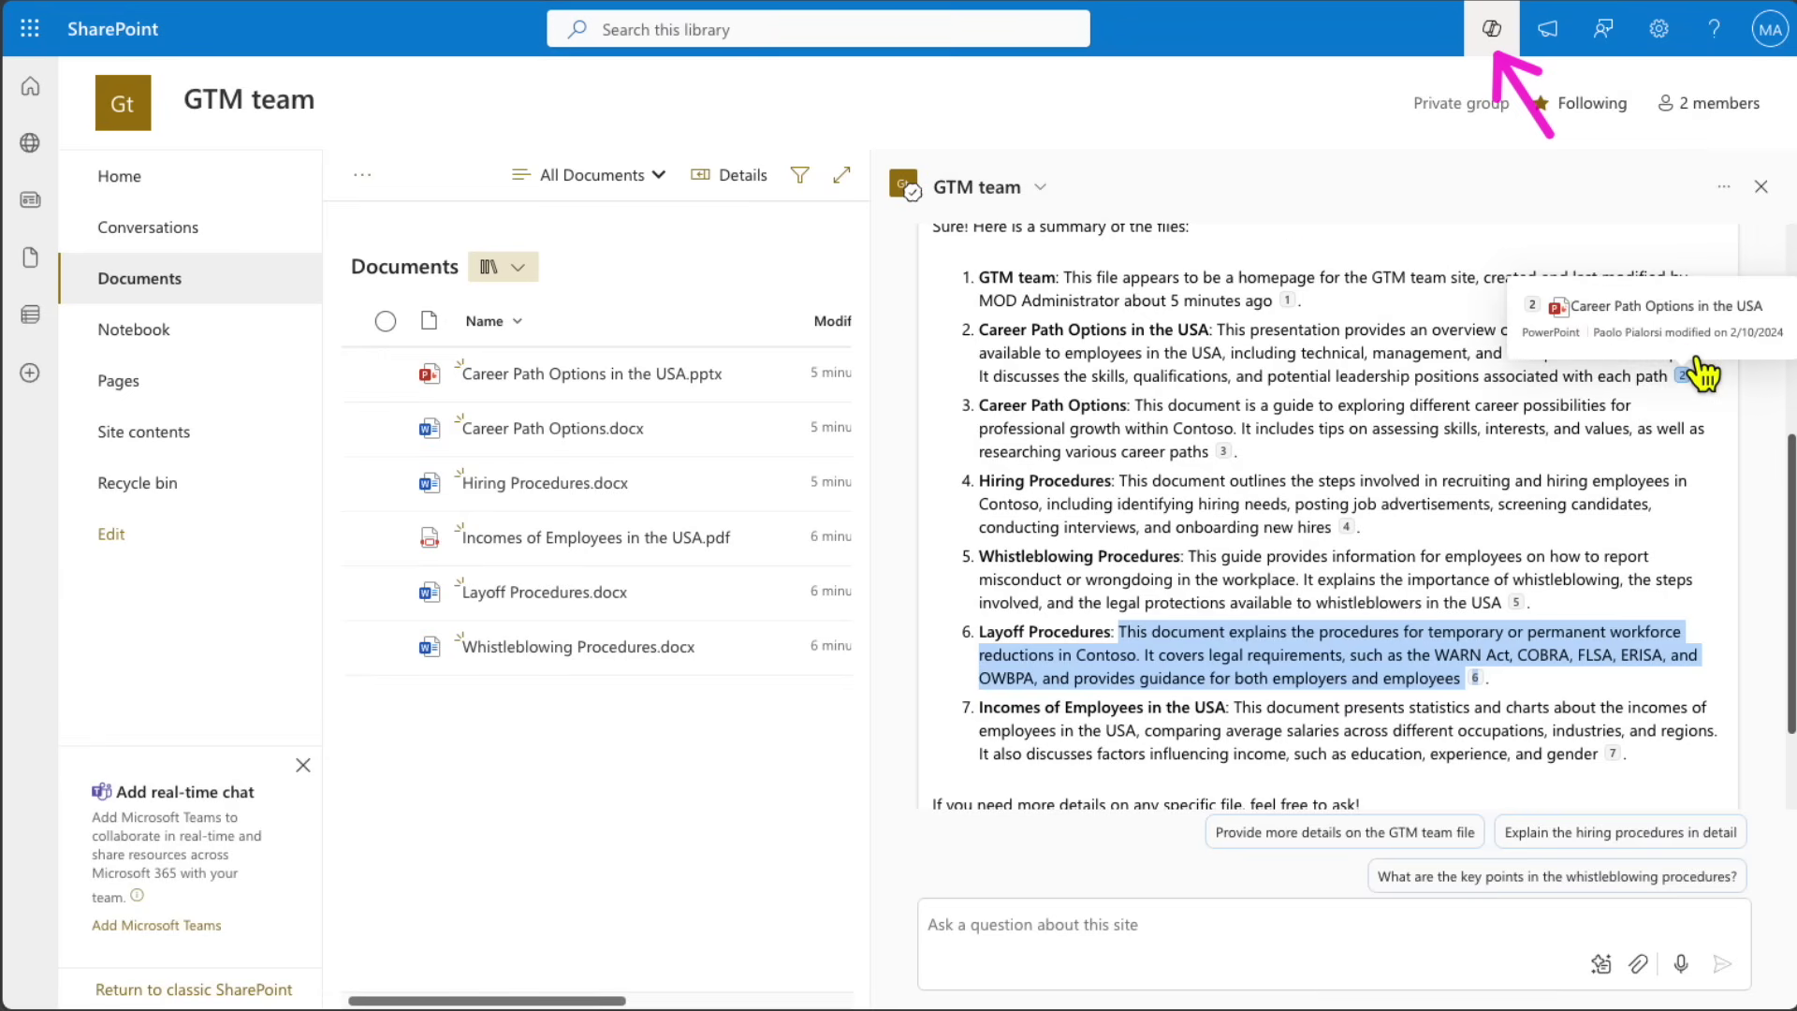
{"action": "mouse_move", "coordinate": [1288, 298]}
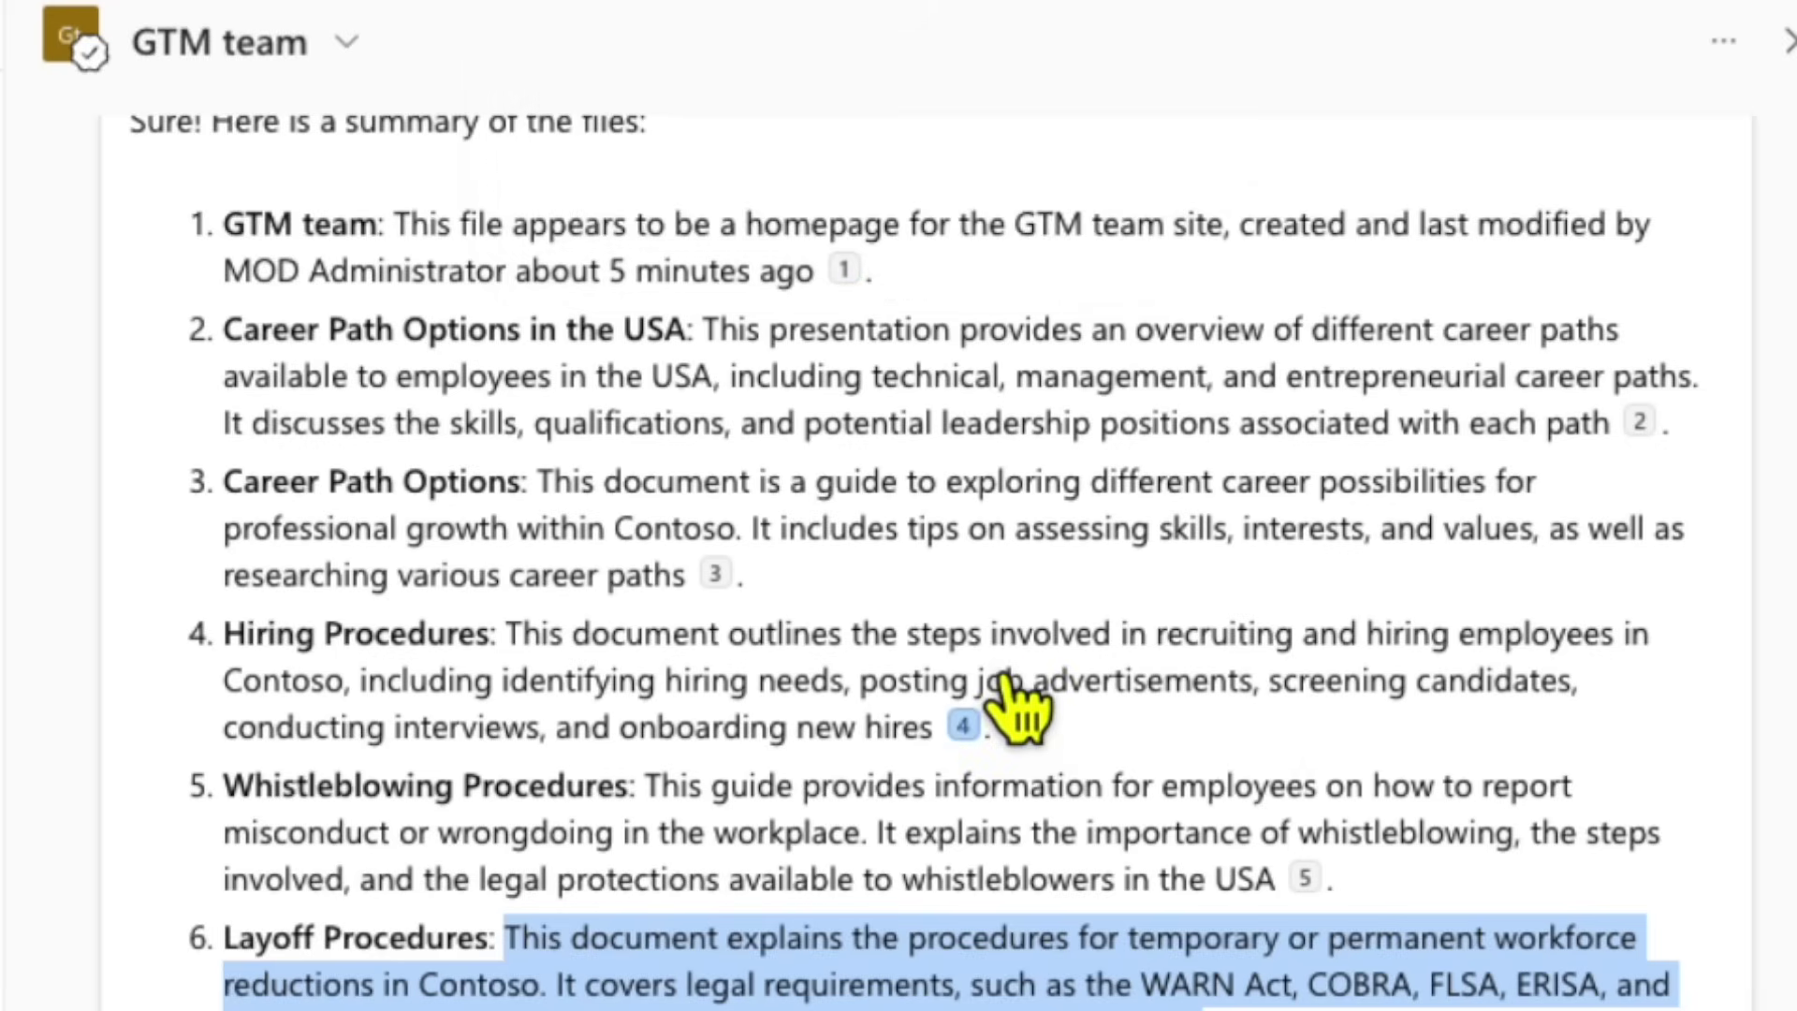
{"action": "mouse_move", "coordinate": [1003, 675]}
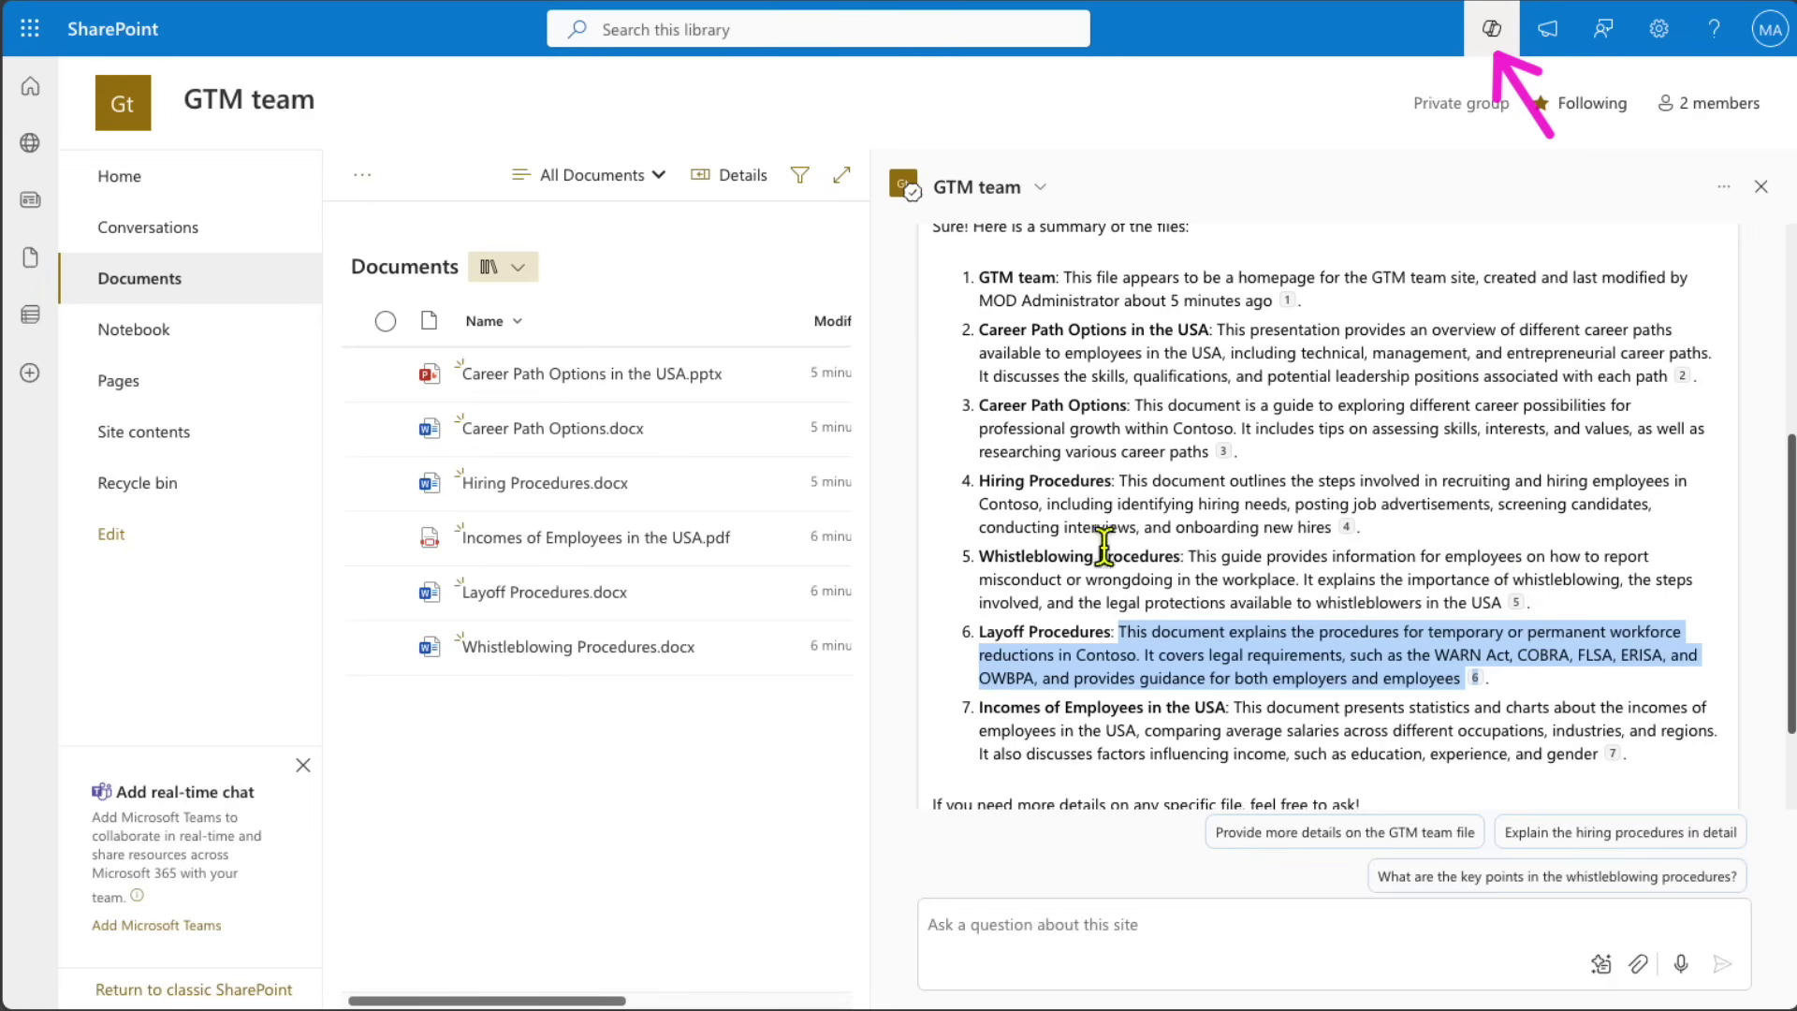
{"action": "mouse_move", "coordinate": [1532, 590]}
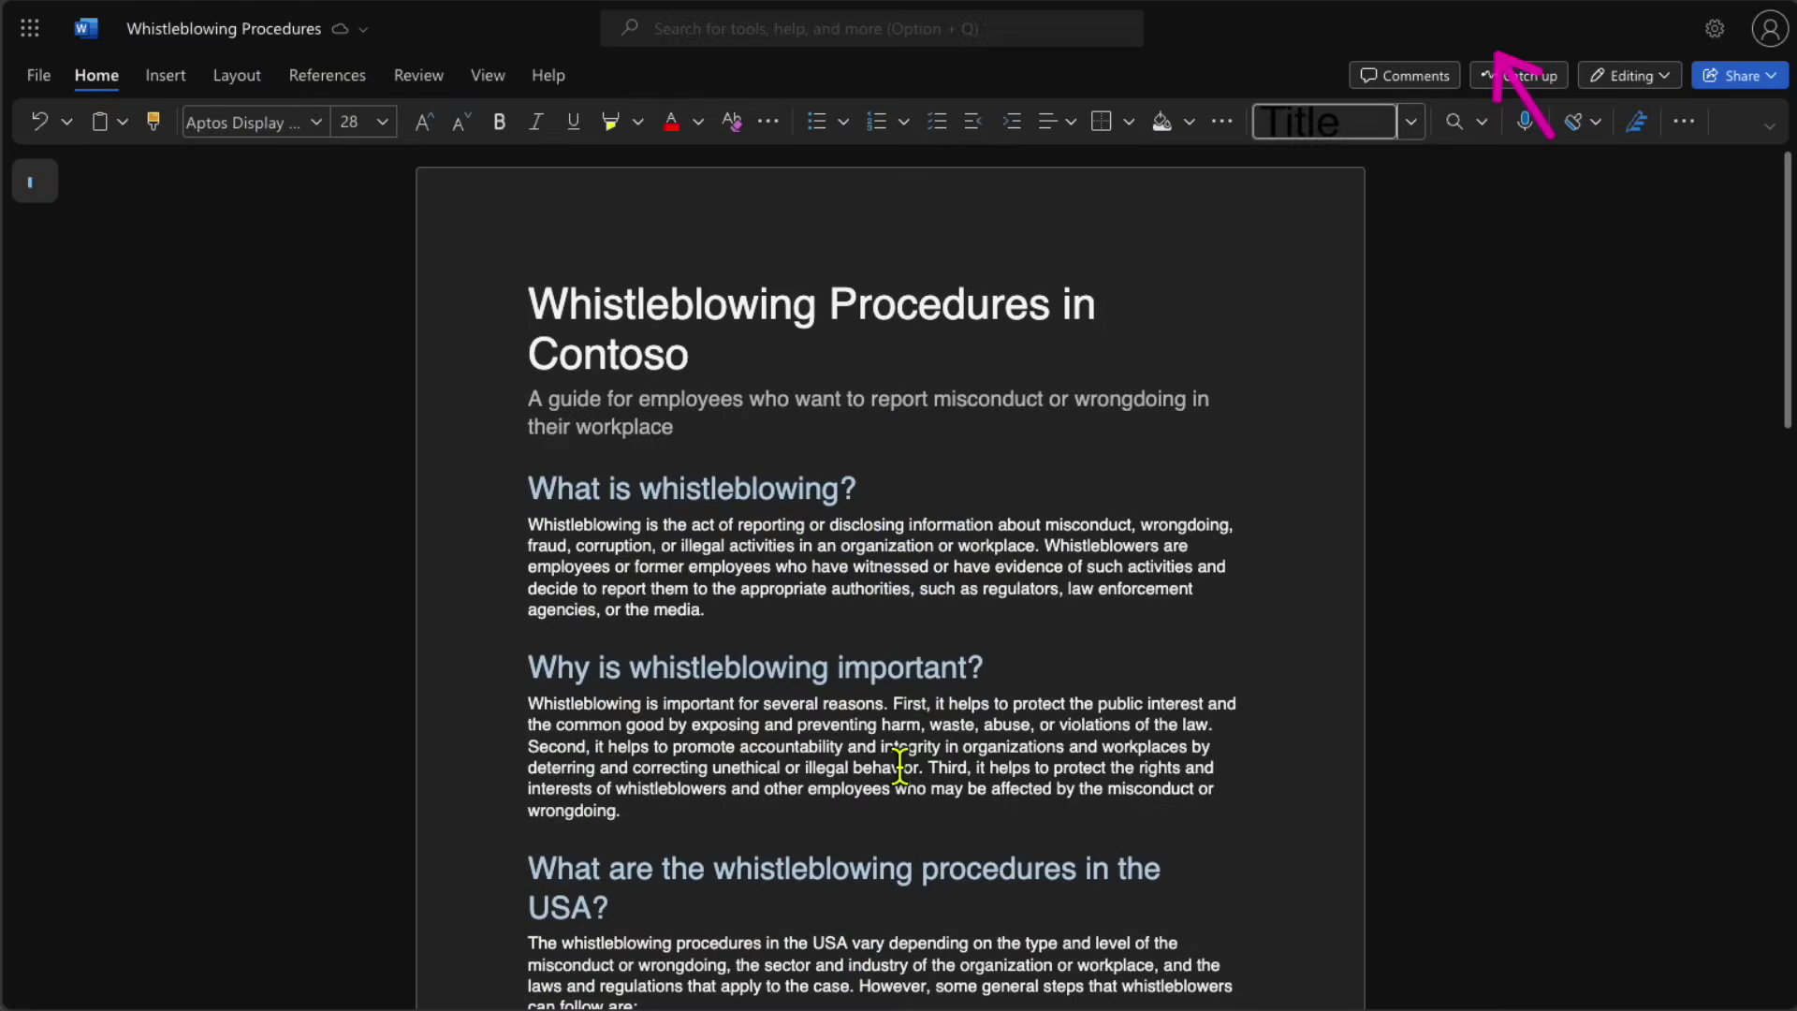
{"action": "scroll", "coordinate": [899, 766], "scroll_direction": "down", "scroll_amount": 15}
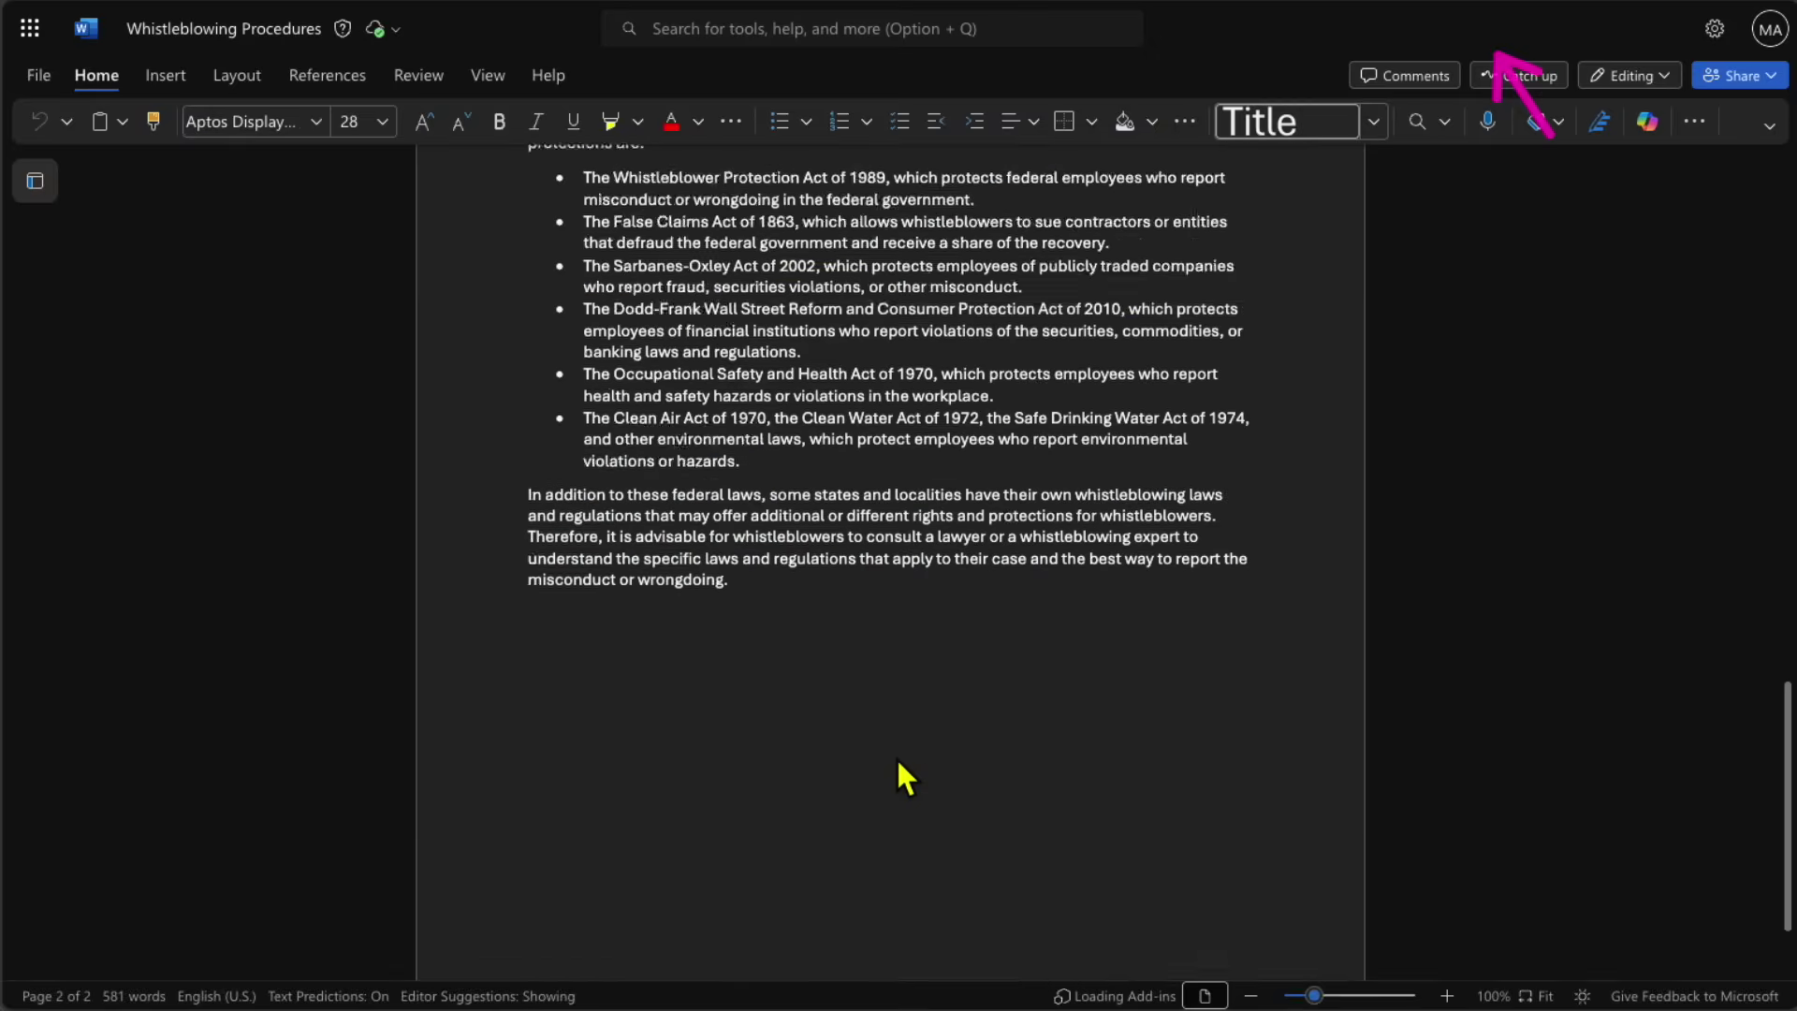
{"action": "scroll", "coordinate": [898, 763], "scroll_direction": "up", "scroll_amount": 15}
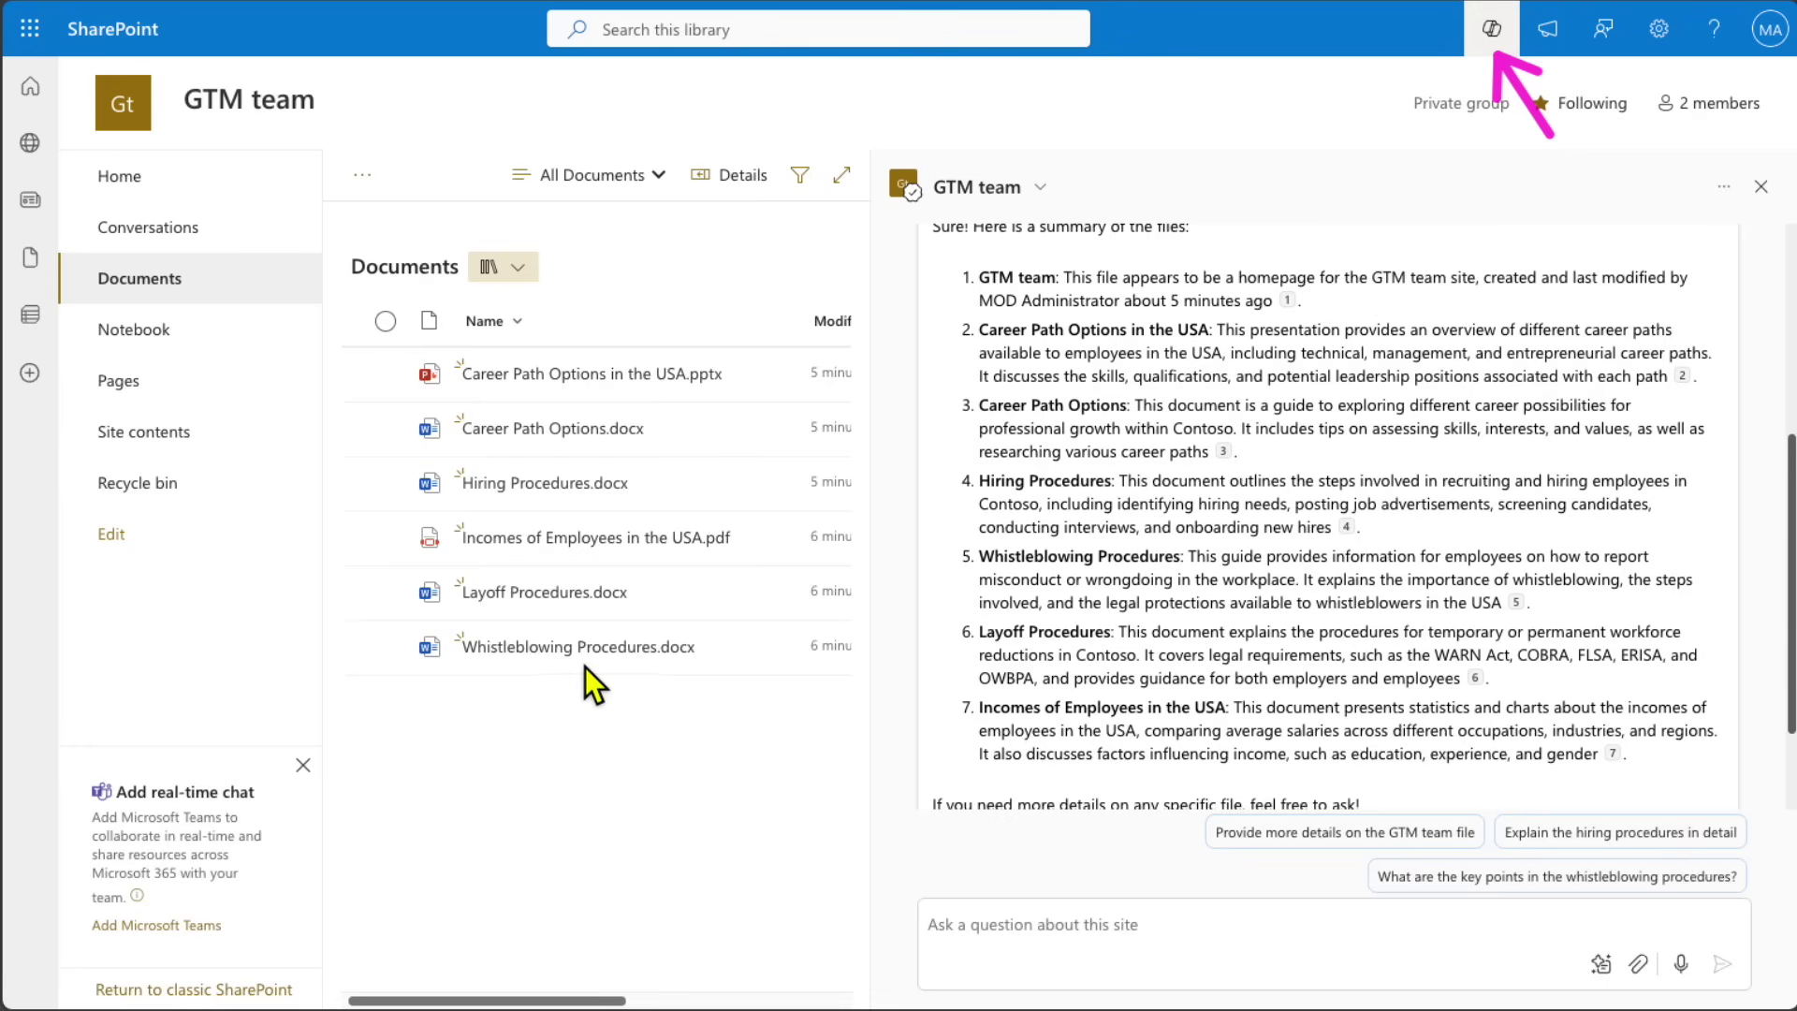
- Close the agent pane and create an agent from all six HR files in the Documents library
{"action": "left_click", "coordinate": [1761, 187]}
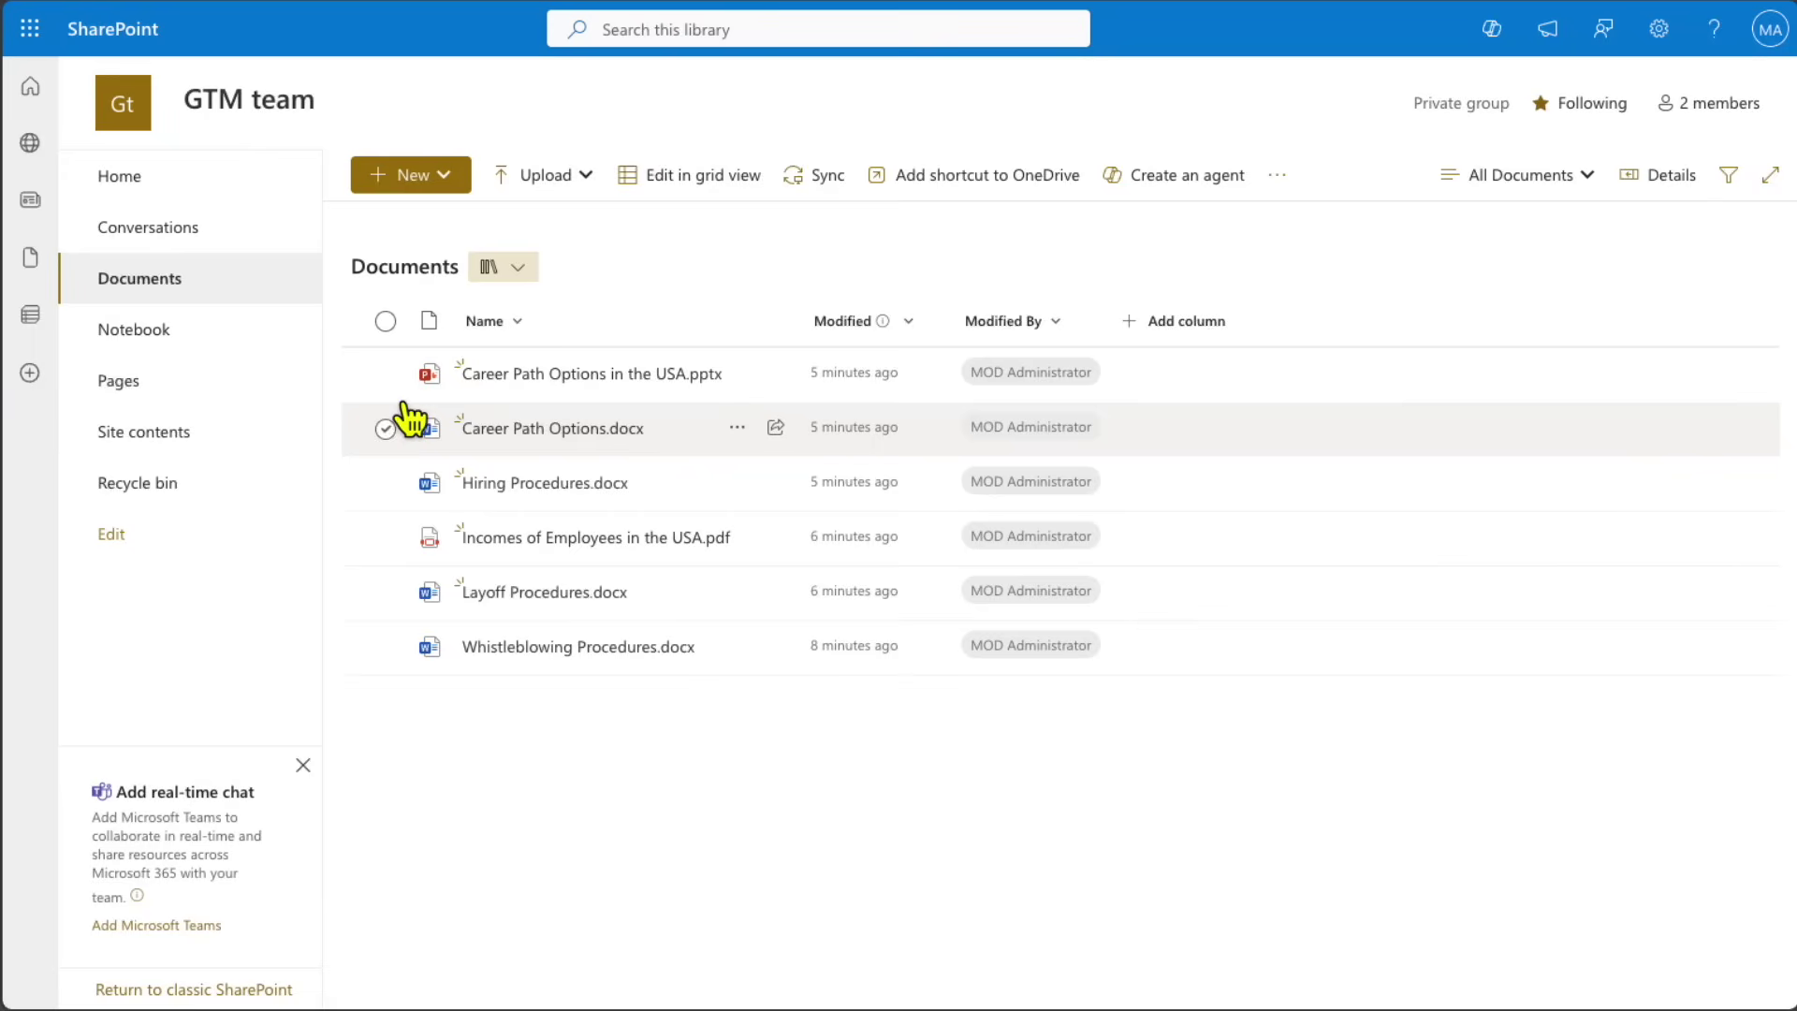
{"action": "left_click", "coordinate": [393, 373]}
{"action": "left_click", "coordinate": [387, 428]}
{"action": "left_click", "coordinate": [397, 468]}
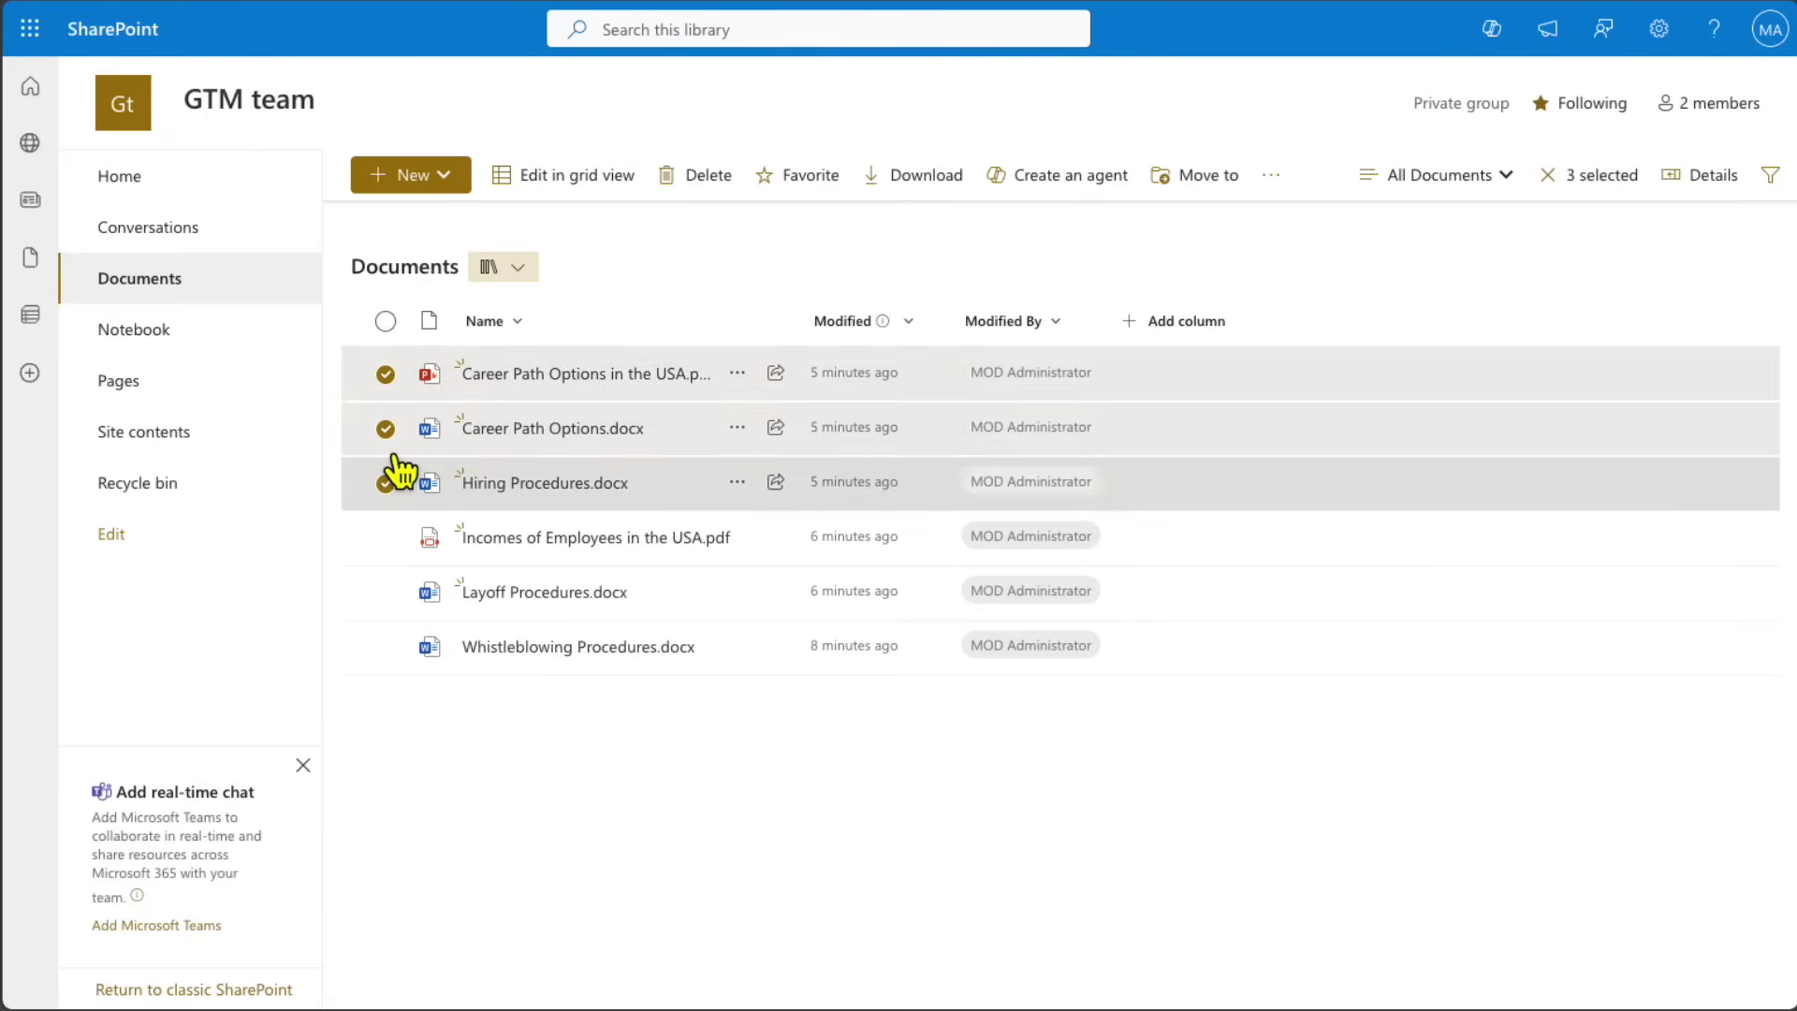
{"action": "left_click", "coordinate": [393, 535]}
{"action": "left_click", "coordinate": [403, 575]}
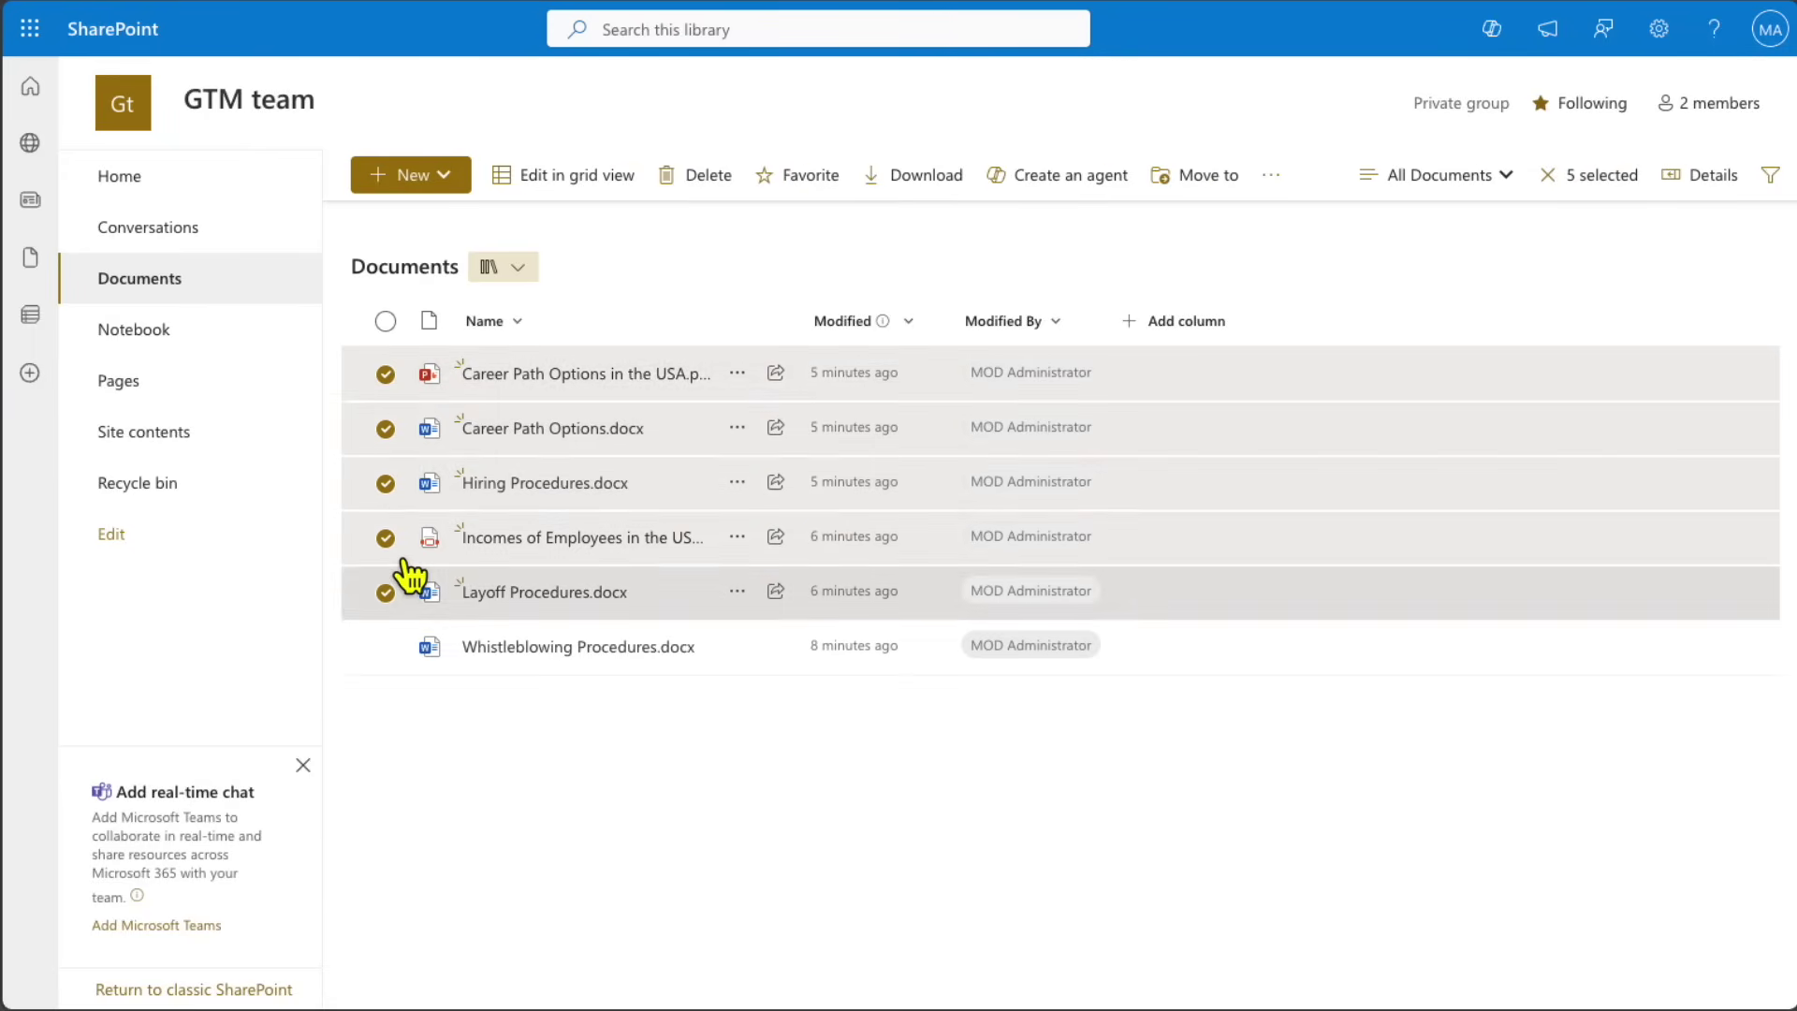
{"action": "left_click", "coordinate": [388, 642]}
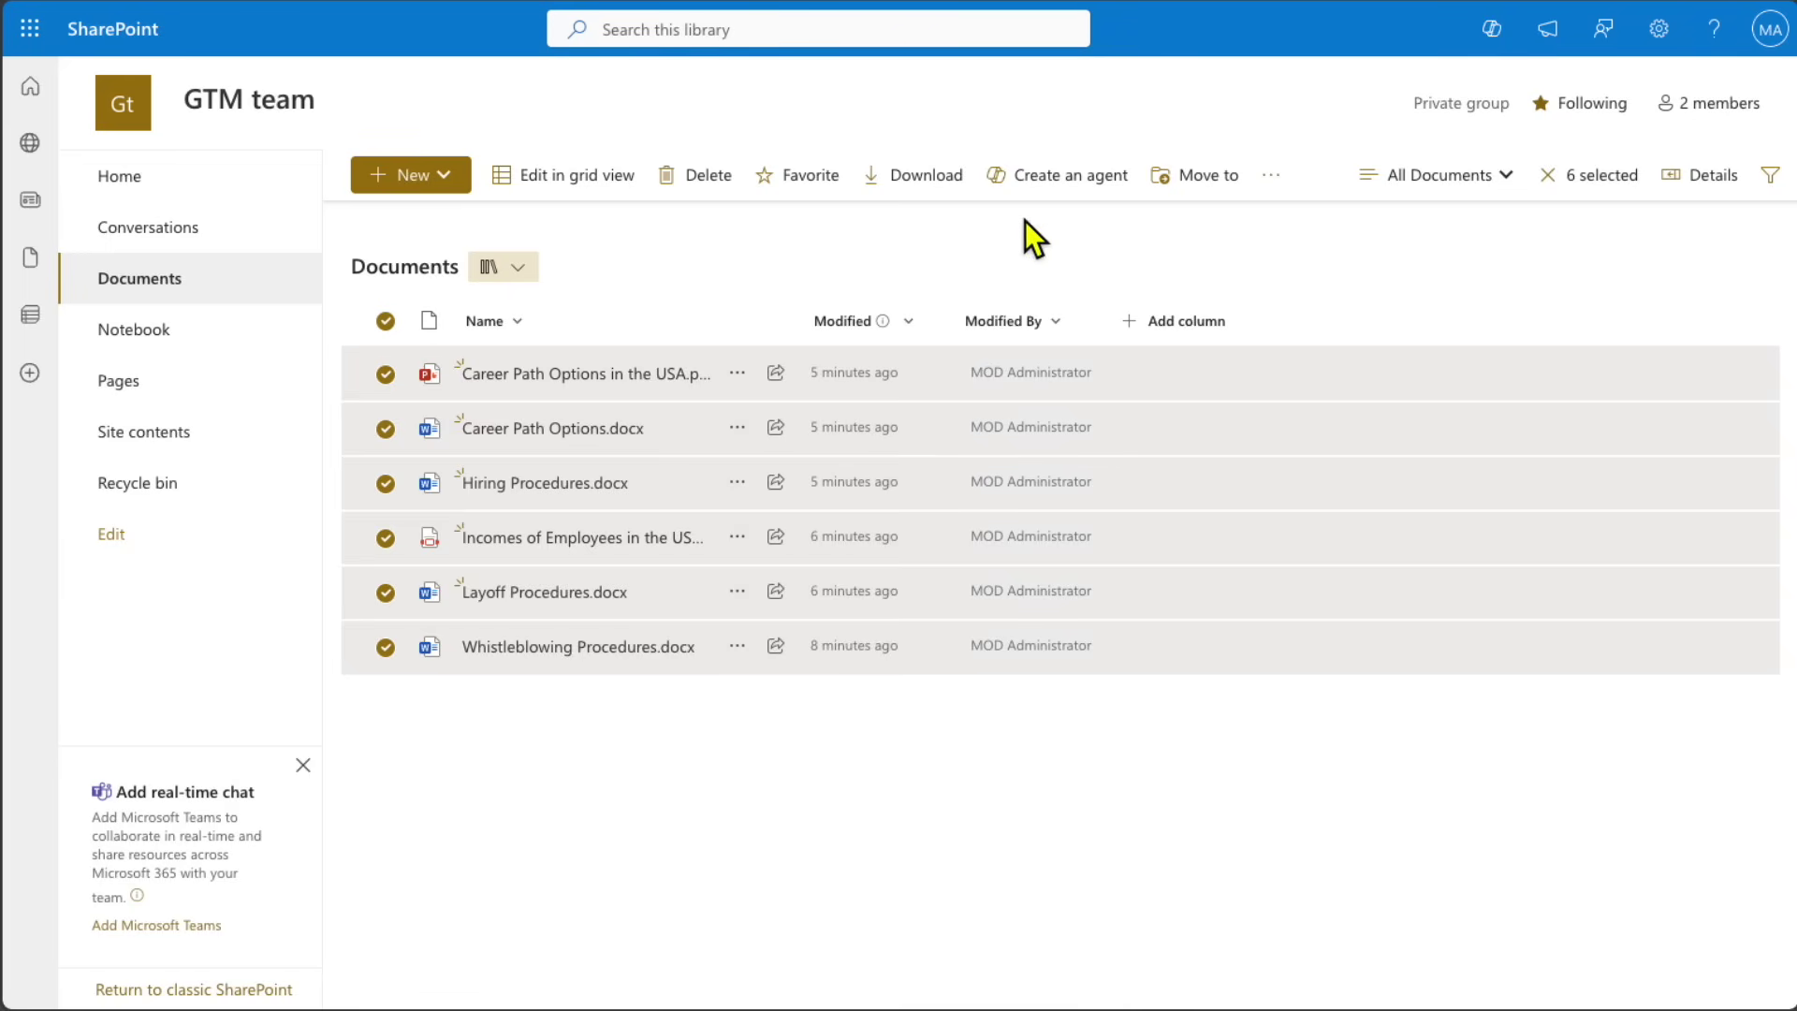
{"action": "left_click", "coordinate": [1064, 169]}
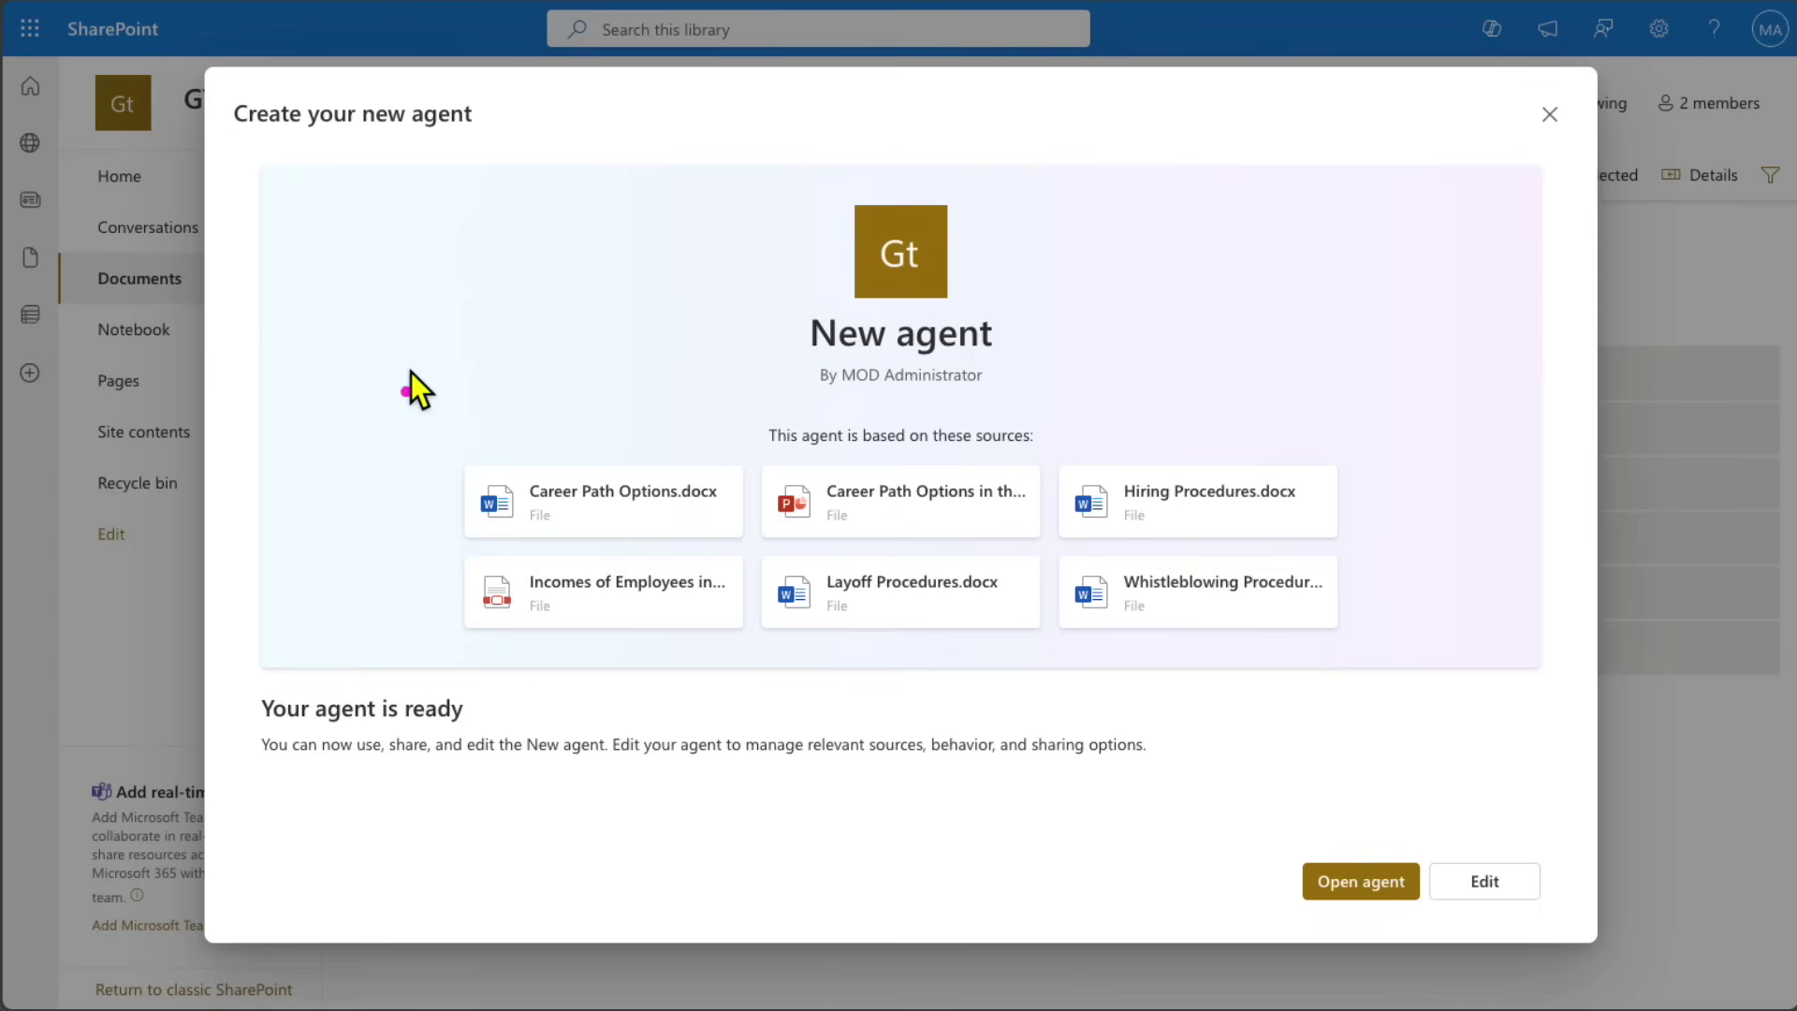
- Open the newly created agent, ask it to Summarize any key highlights, and read through the answer
{"action": "mouse_move", "coordinate": [405, 392]}
{"action": "left_mouse_down"}
{"action": "mouse_move", "coordinate": [839, 608]}
{"action": "mouse_move", "coordinate": [1345, 653]}
{"action": "mouse_move", "coordinate": [1402, 640]}
{"action": "left_mouse_up"}
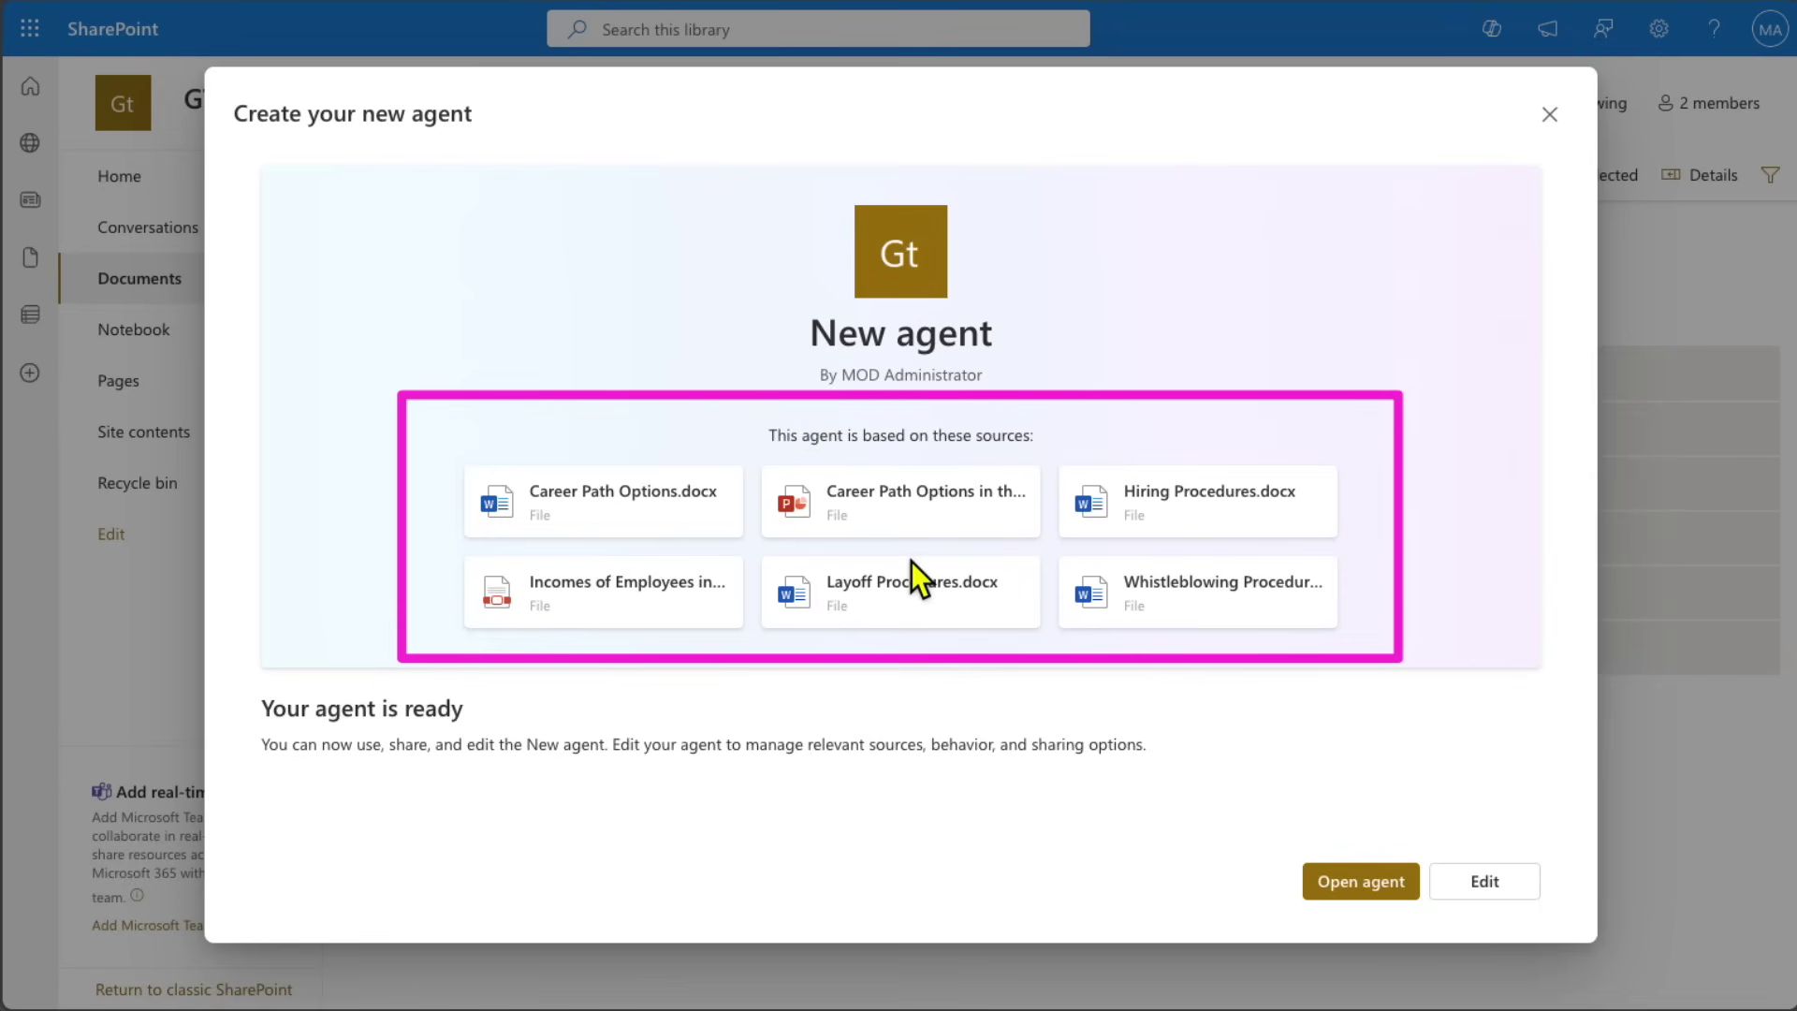
{"action": "left_click", "coordinate": [1354, 875]}
{"action": "left_click", "coordinate": [1380, 880]}
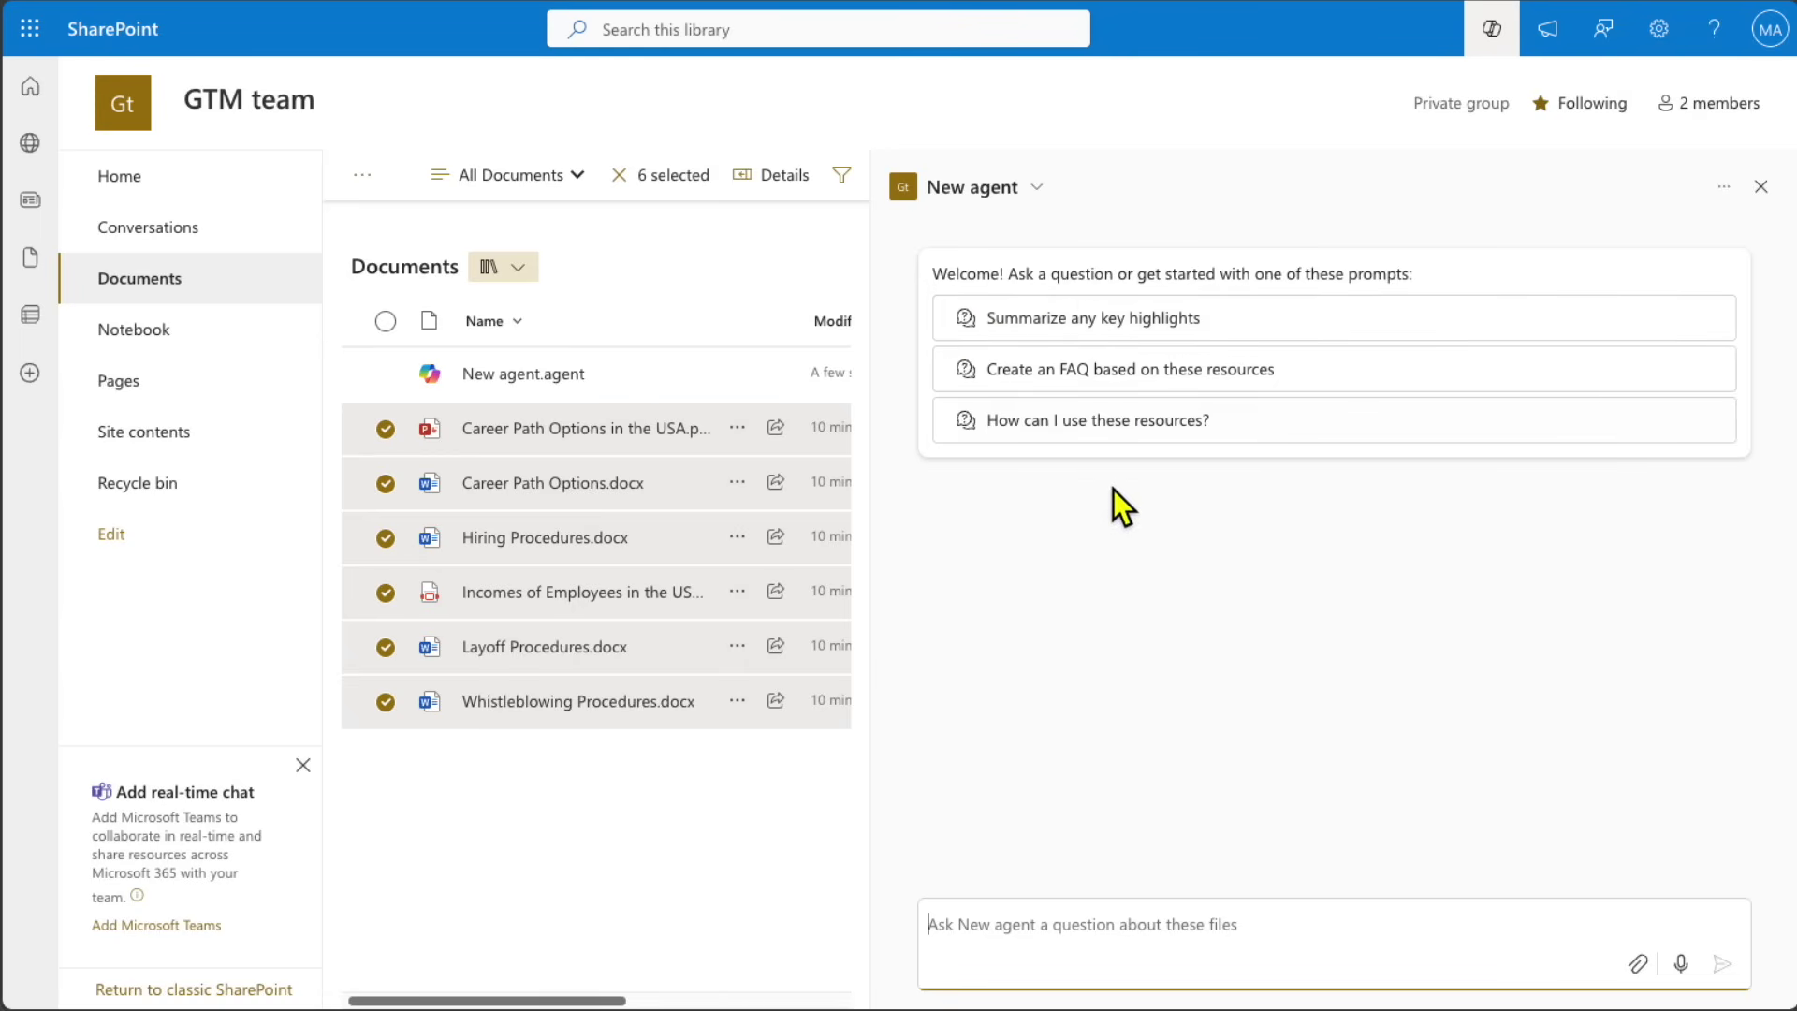
{"action": "left_click", "coordinate": [1112, 318]}
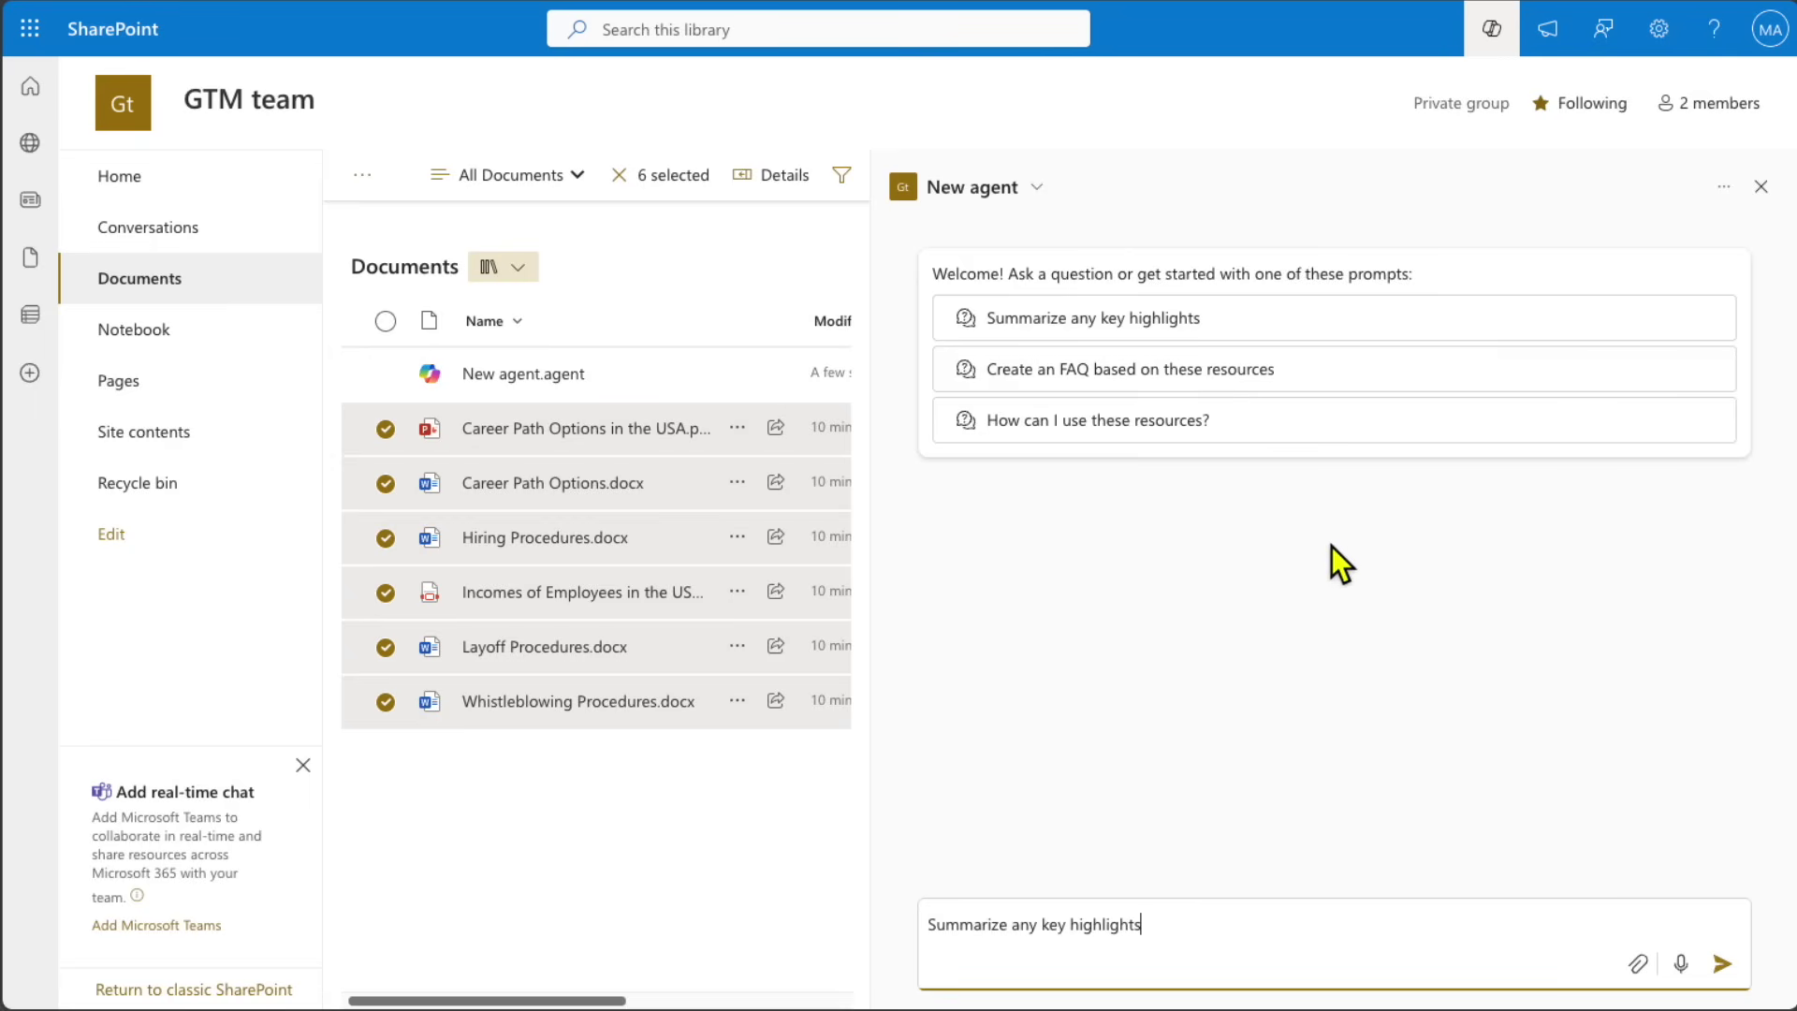
{"action": "left_click", "coordinate": [1722, 963]}
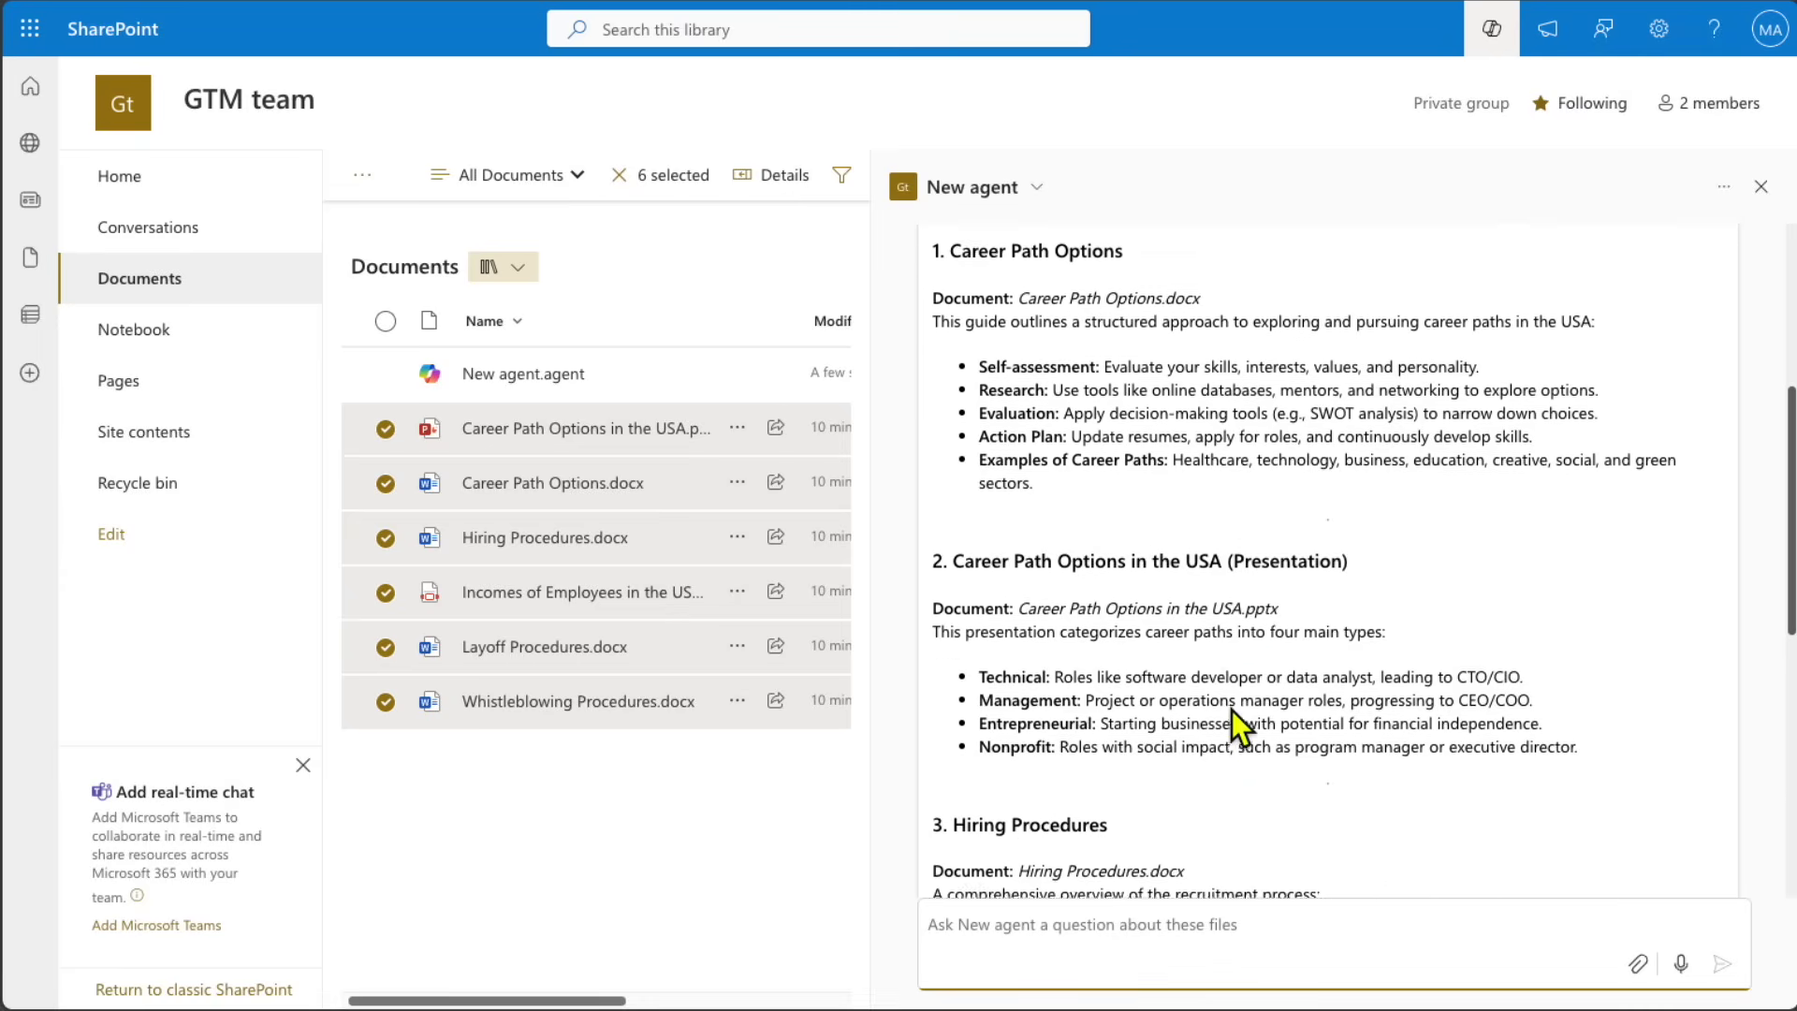
{"action": "scroll", "coordinate": [1232, 710], "scroll_direction": "down", "scroll_amount": 12}
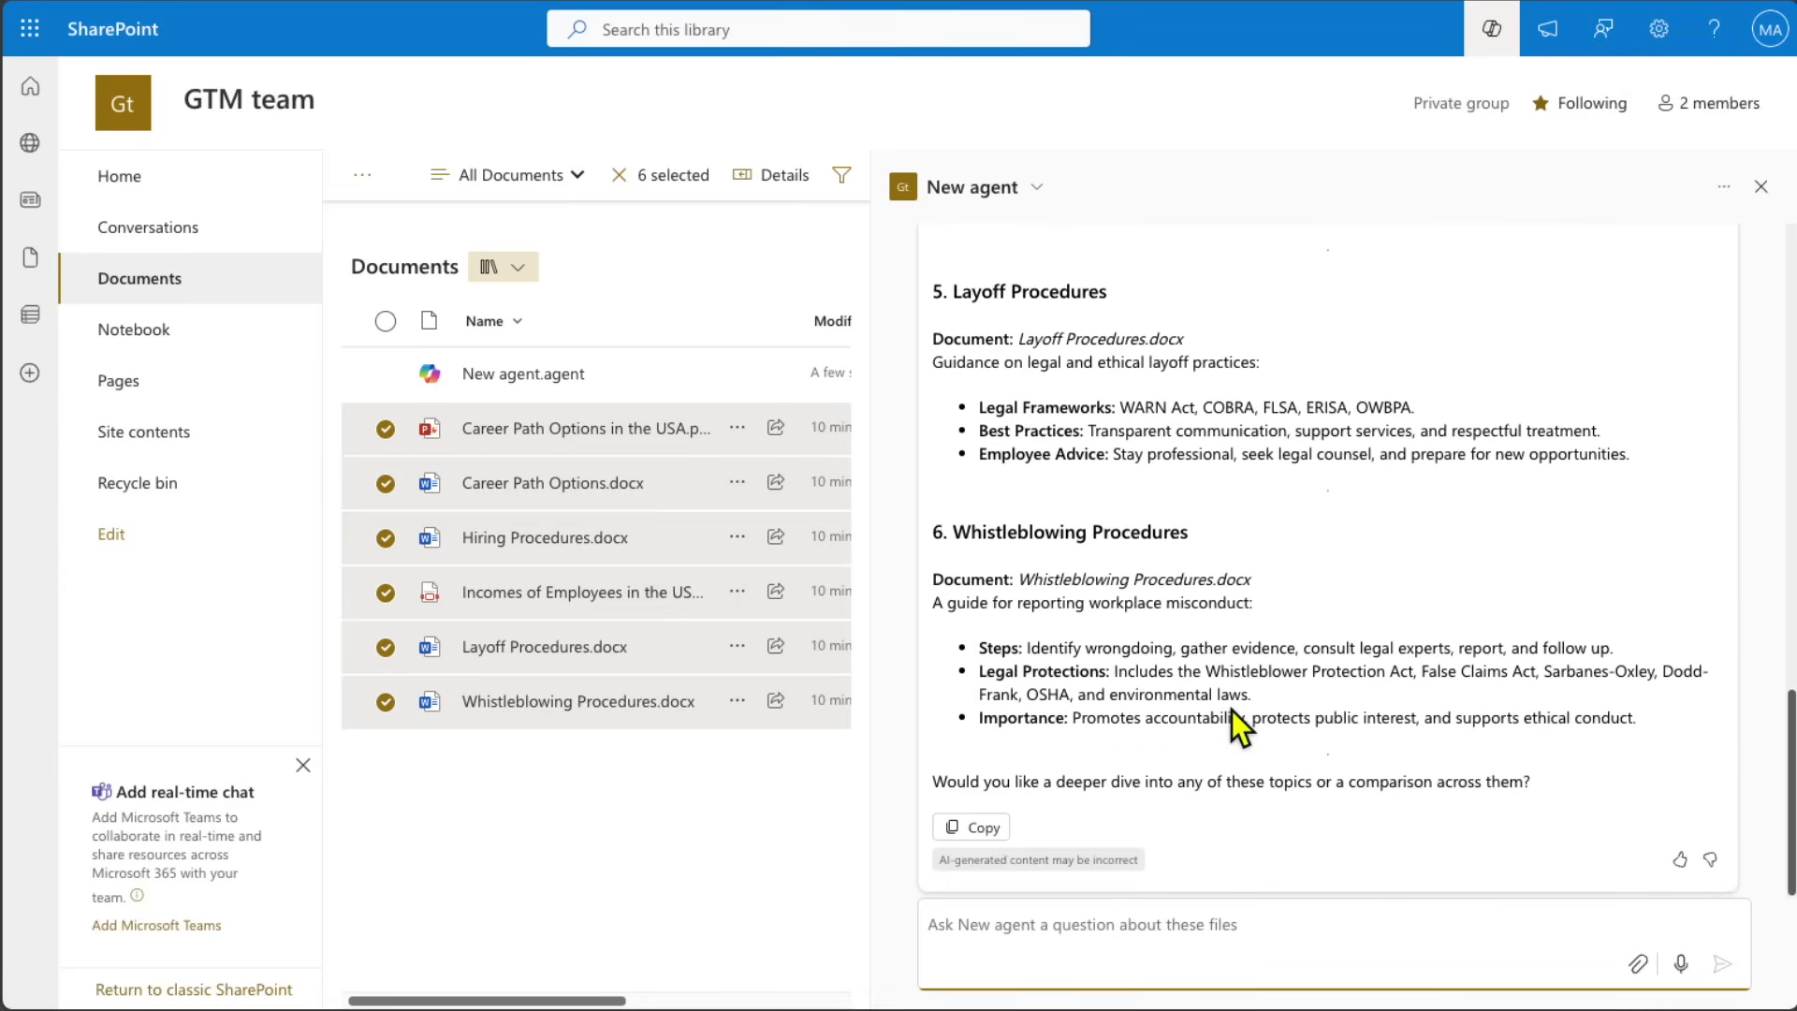
{"action": "scroll", "coordinate": [1231, 710], "scroll_direction": "up", "scroll_amount": 15}
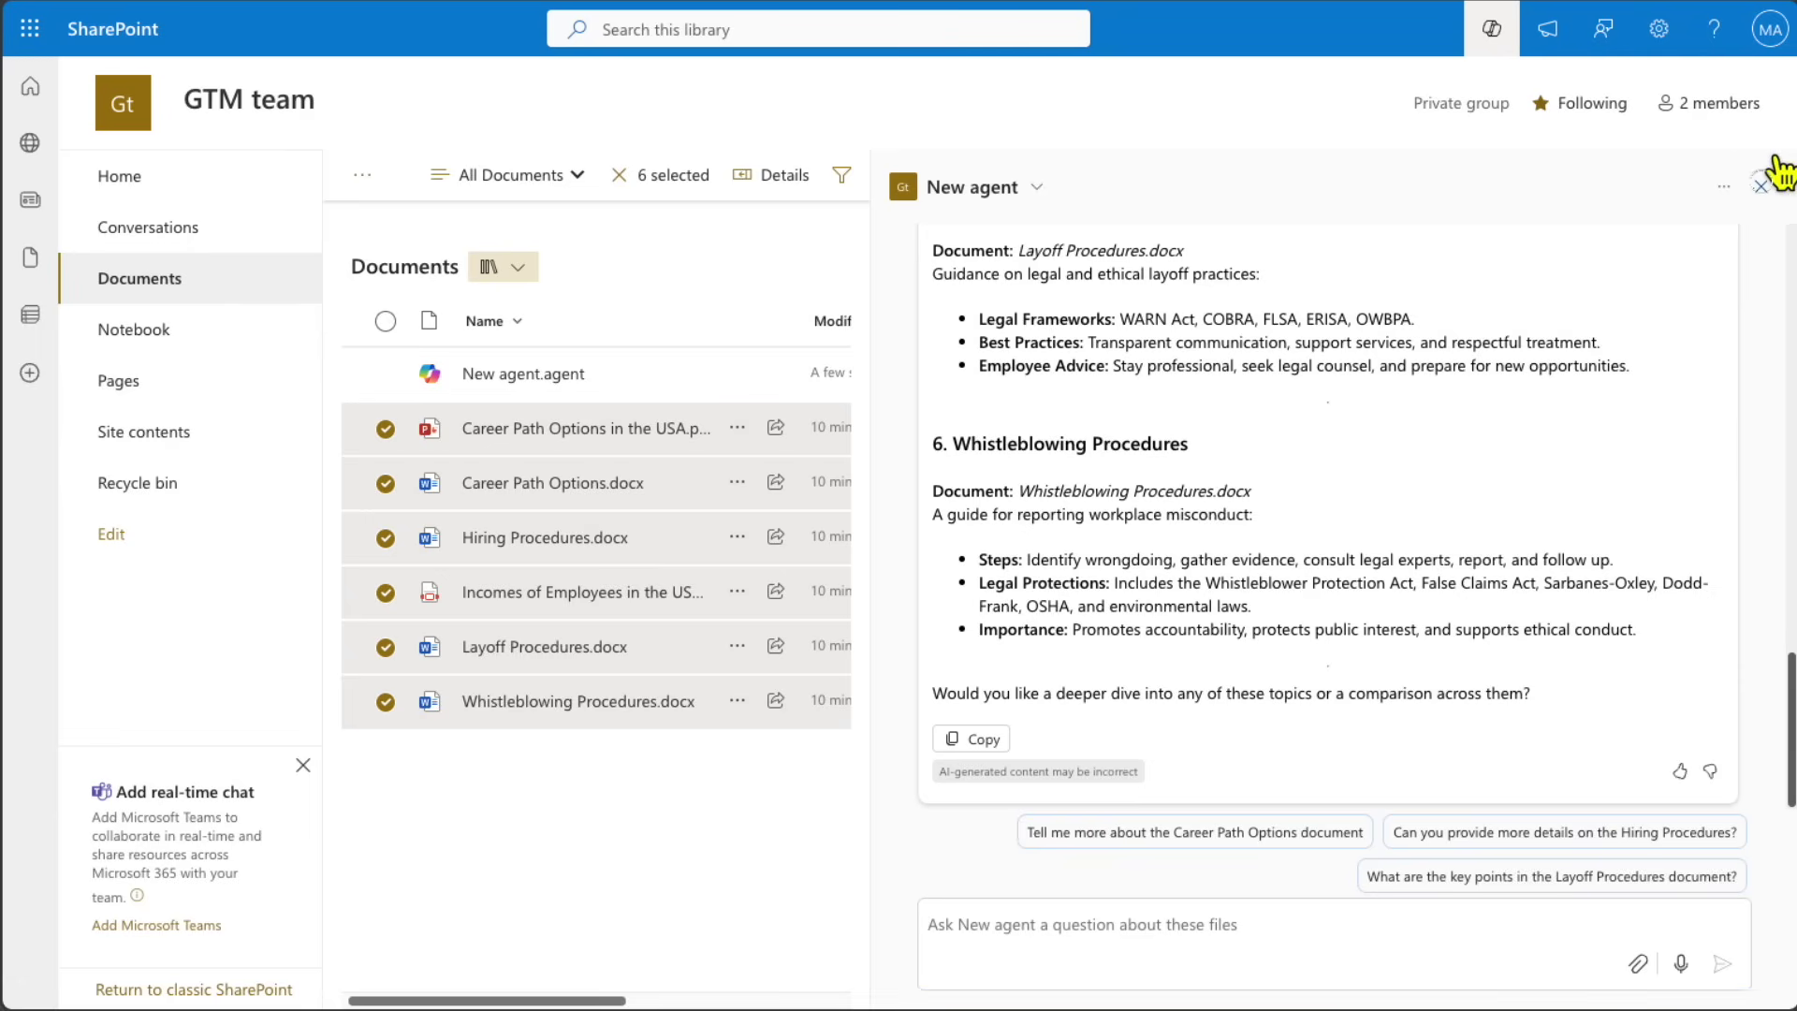
- Close the agent chat and open New agent.agent from the Documents library for editing
{"action": "left_click", "coordinate": [1760, 187]}
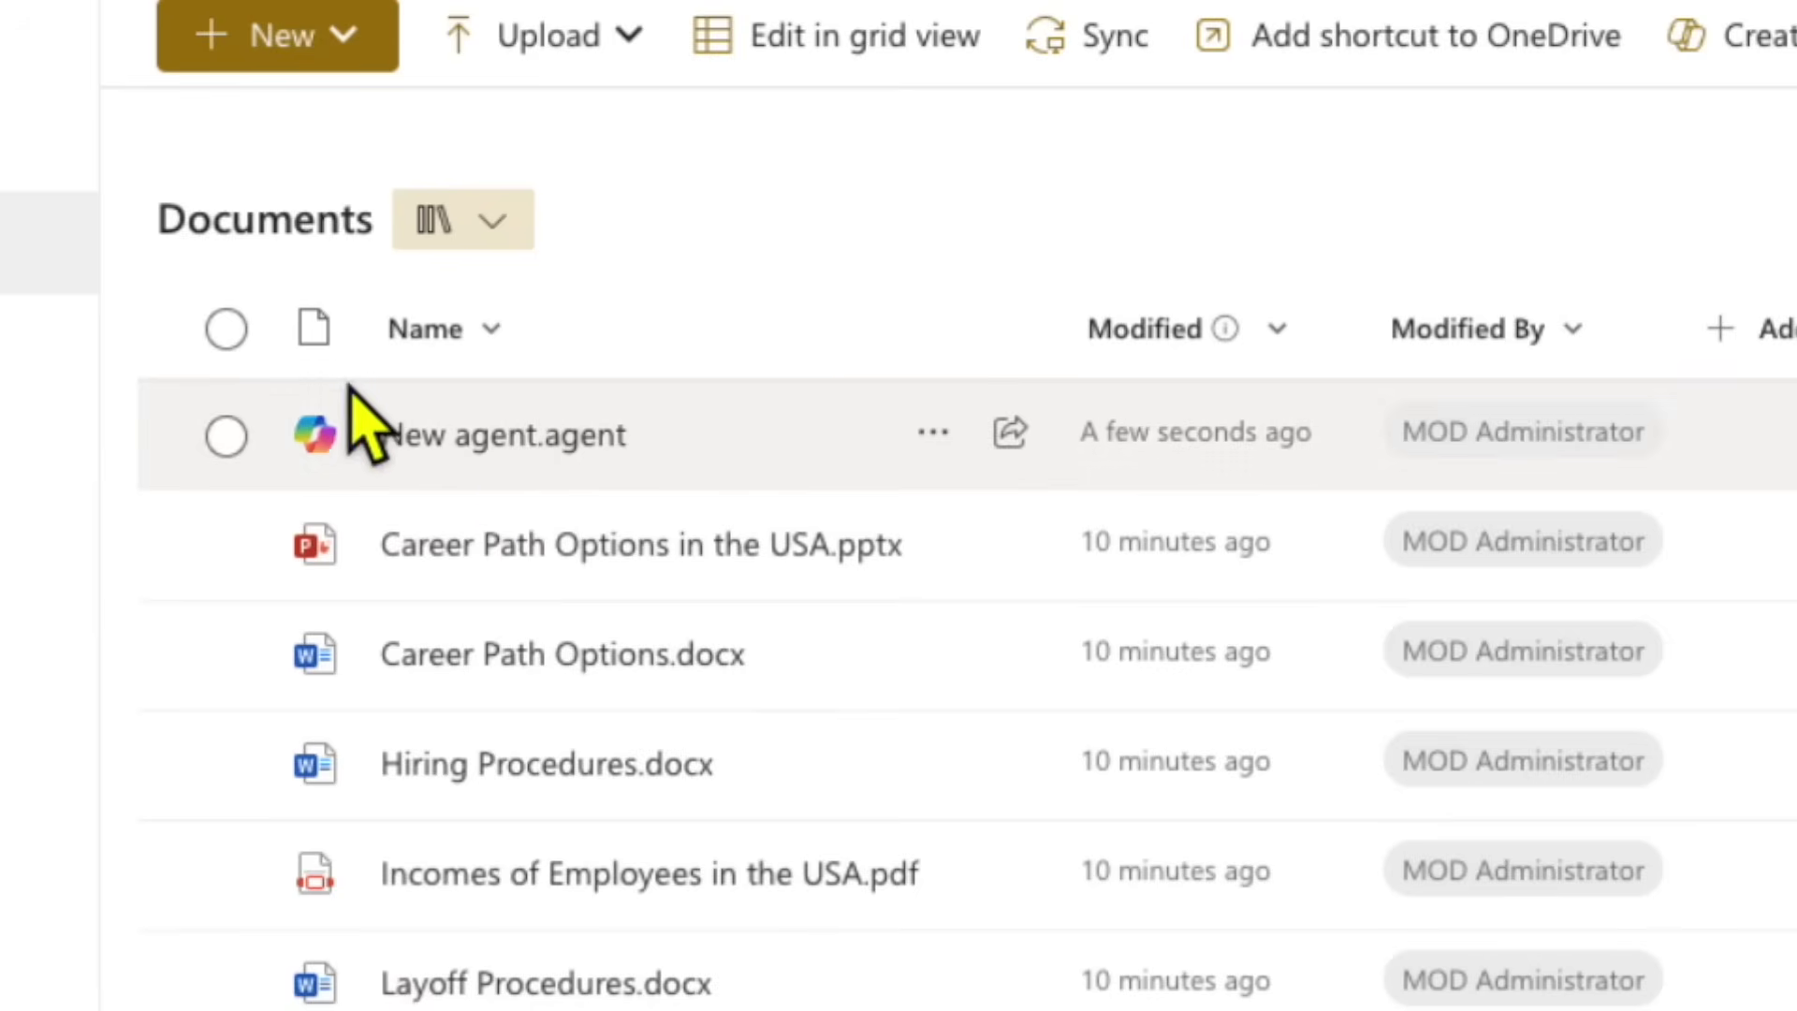
{"action": "mouse_move", "coordinate": [224, 360]}
{"action": "left_mouse_down"}
{"action": "mouse_move", "coordinate": [734, 441]}
{"action": "mouse_move", "coordinate": [991, 441]}
{"action": "mouse_move", "coordinate": [839, 444]}
{"action": "mouse_move", "coordinate": [887, 450]}
{"action": "left_mouse_up"}
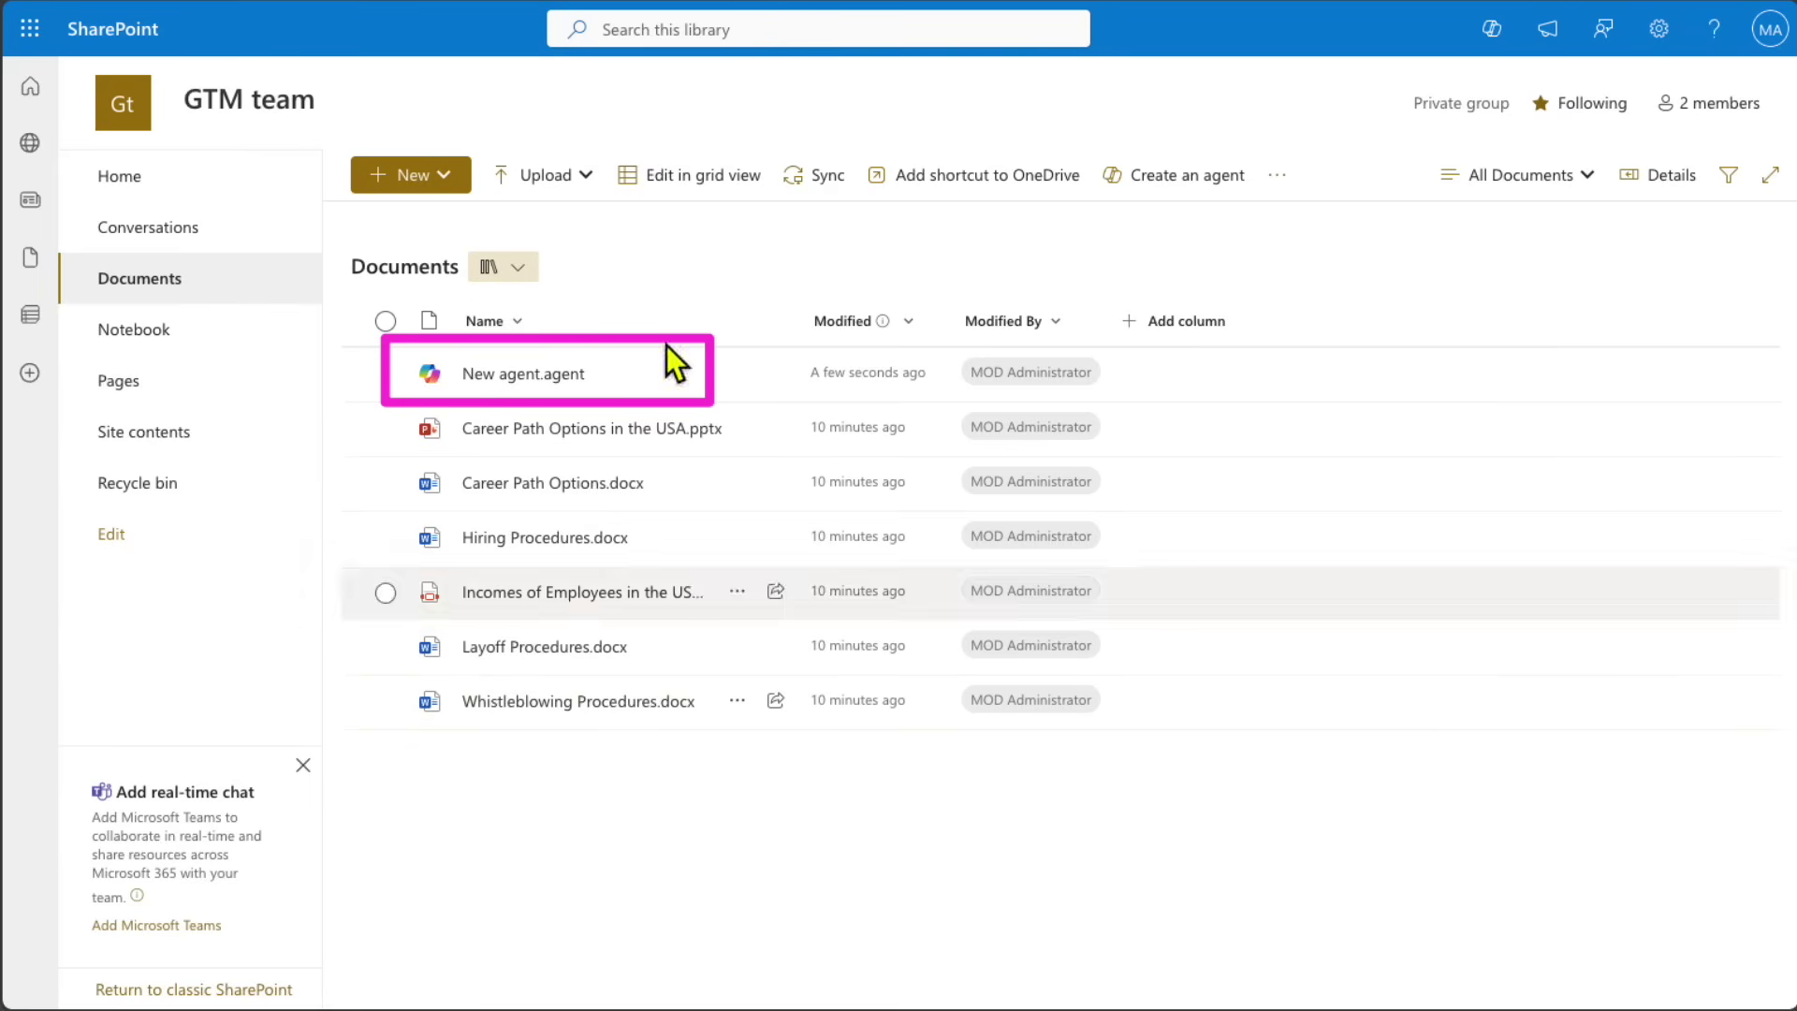
{"action": "mouse_move", "coordinate": [574, 434]}
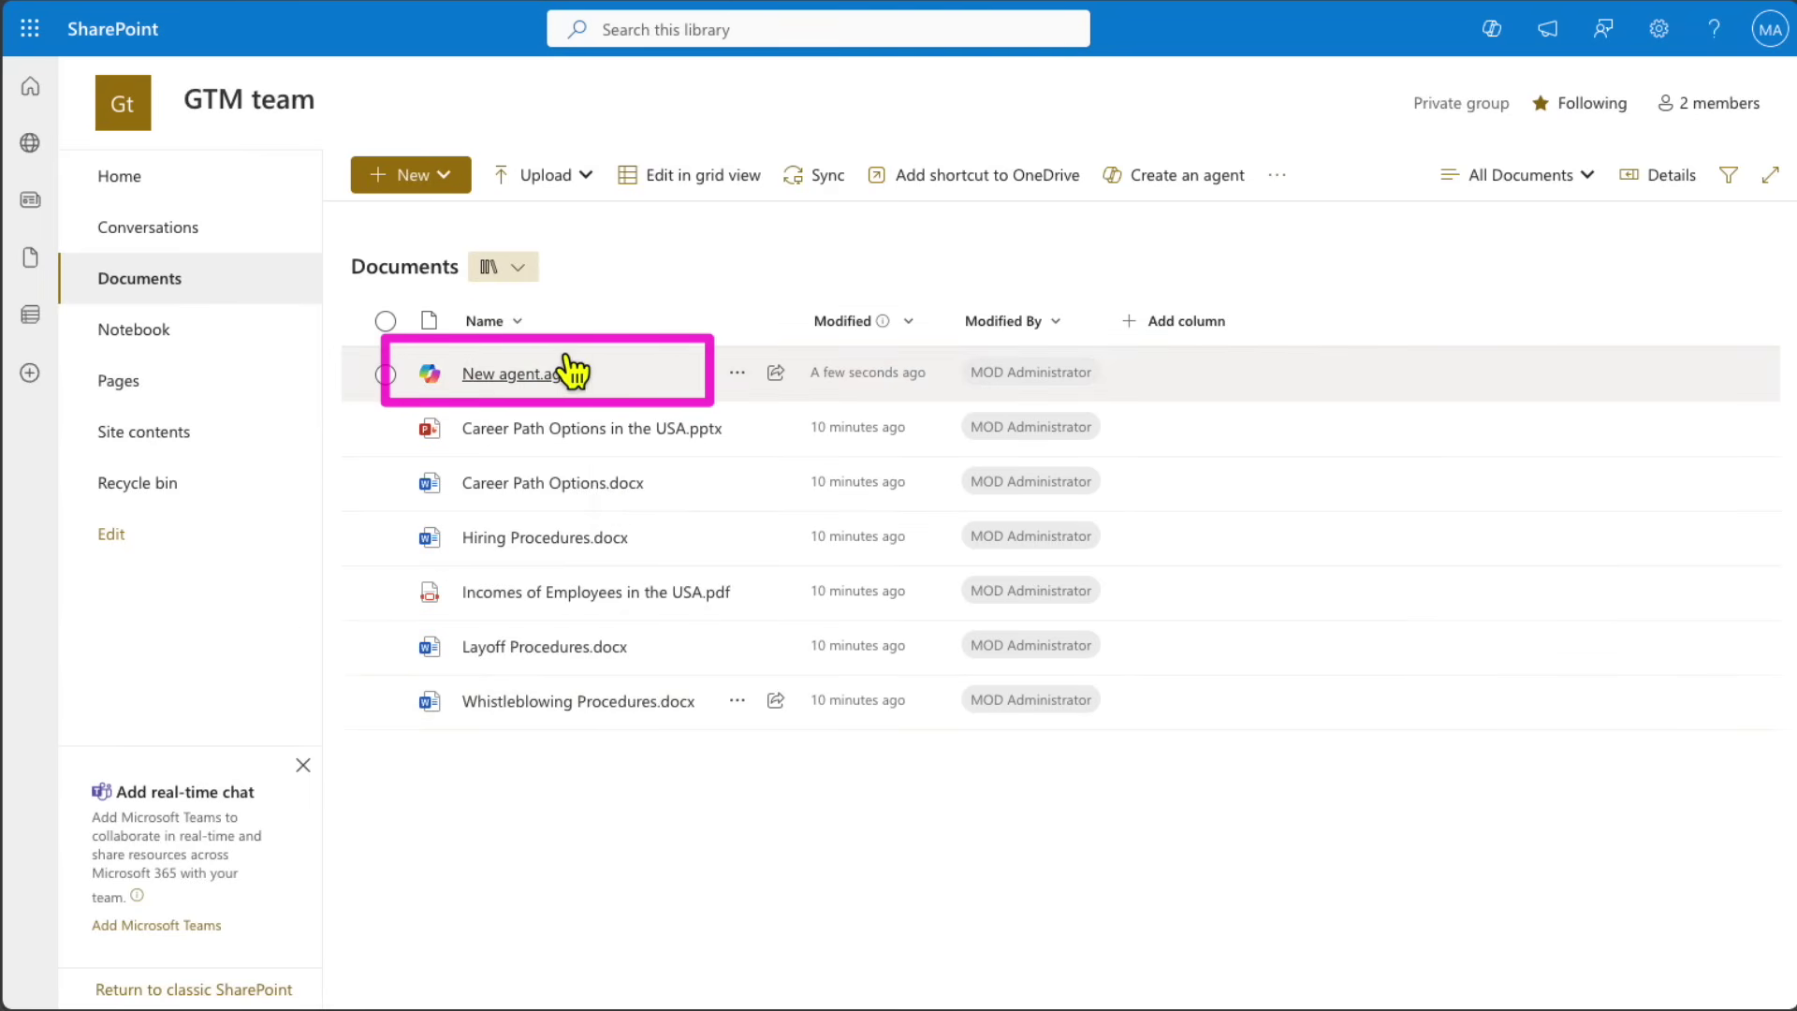
{"action": "left_click", "coordinate": [739, 371]}
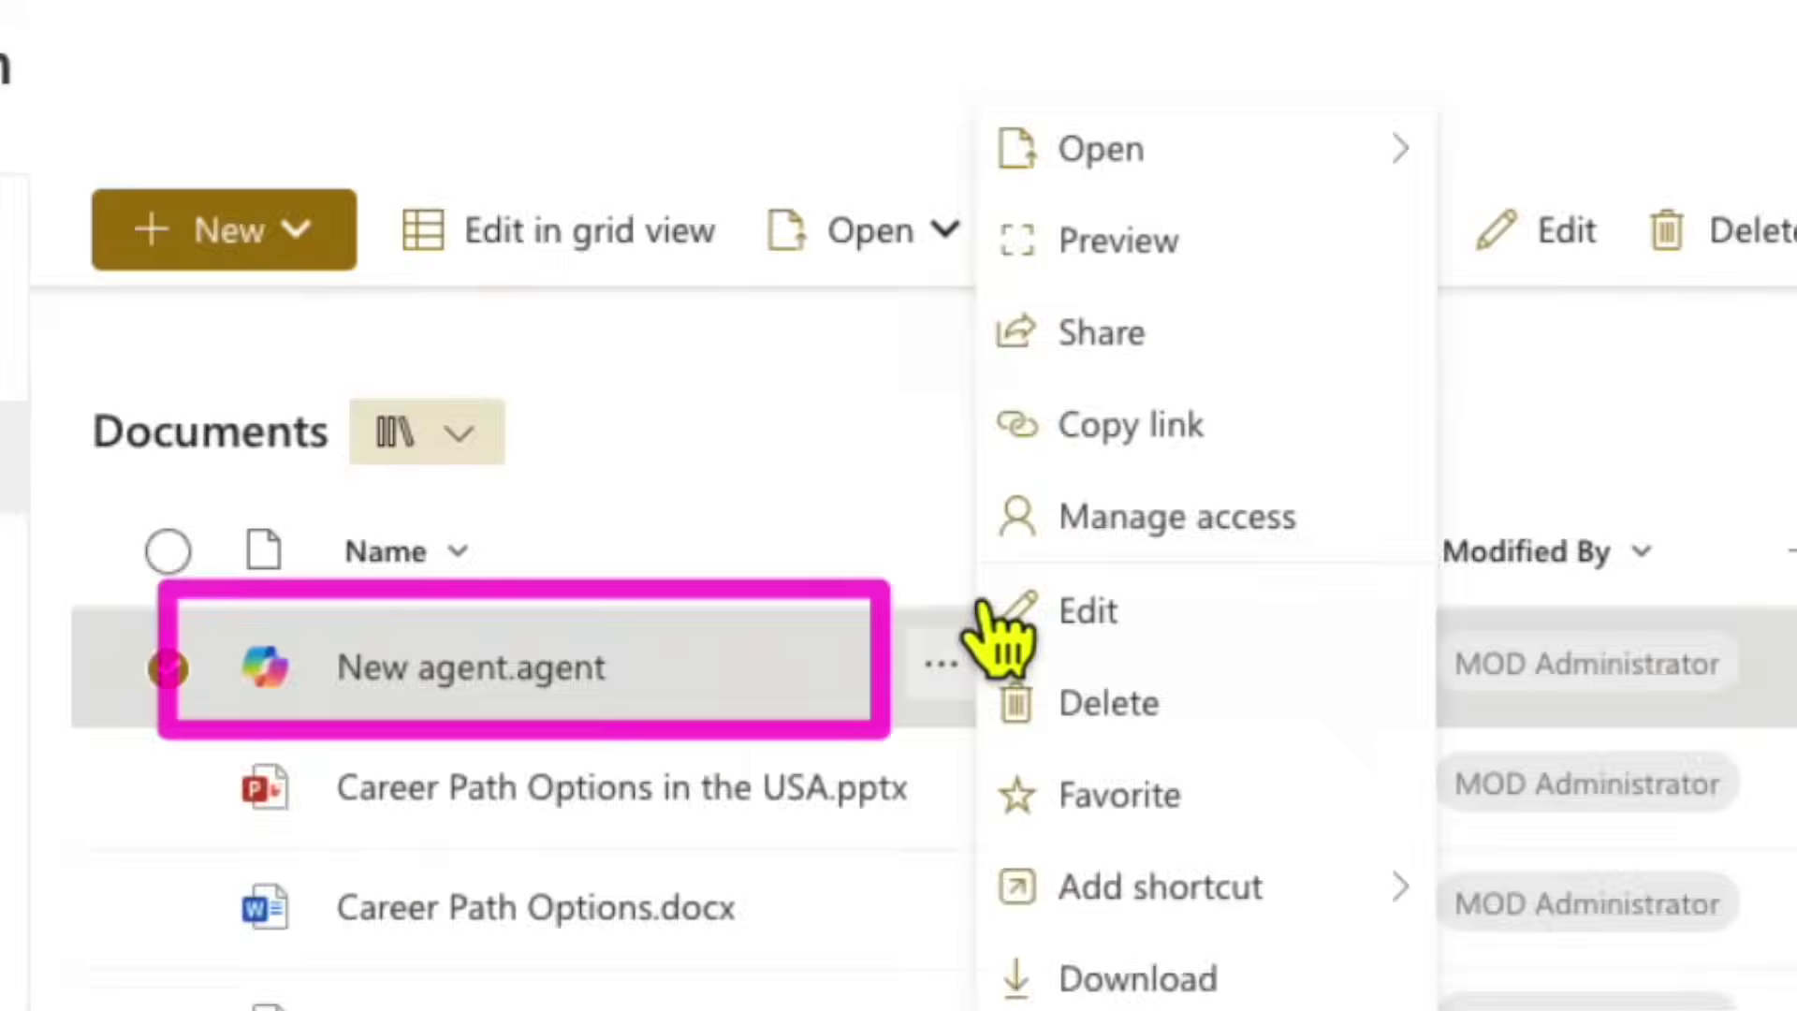
{"action": "left_click", "coordinate": [1154, 576]}
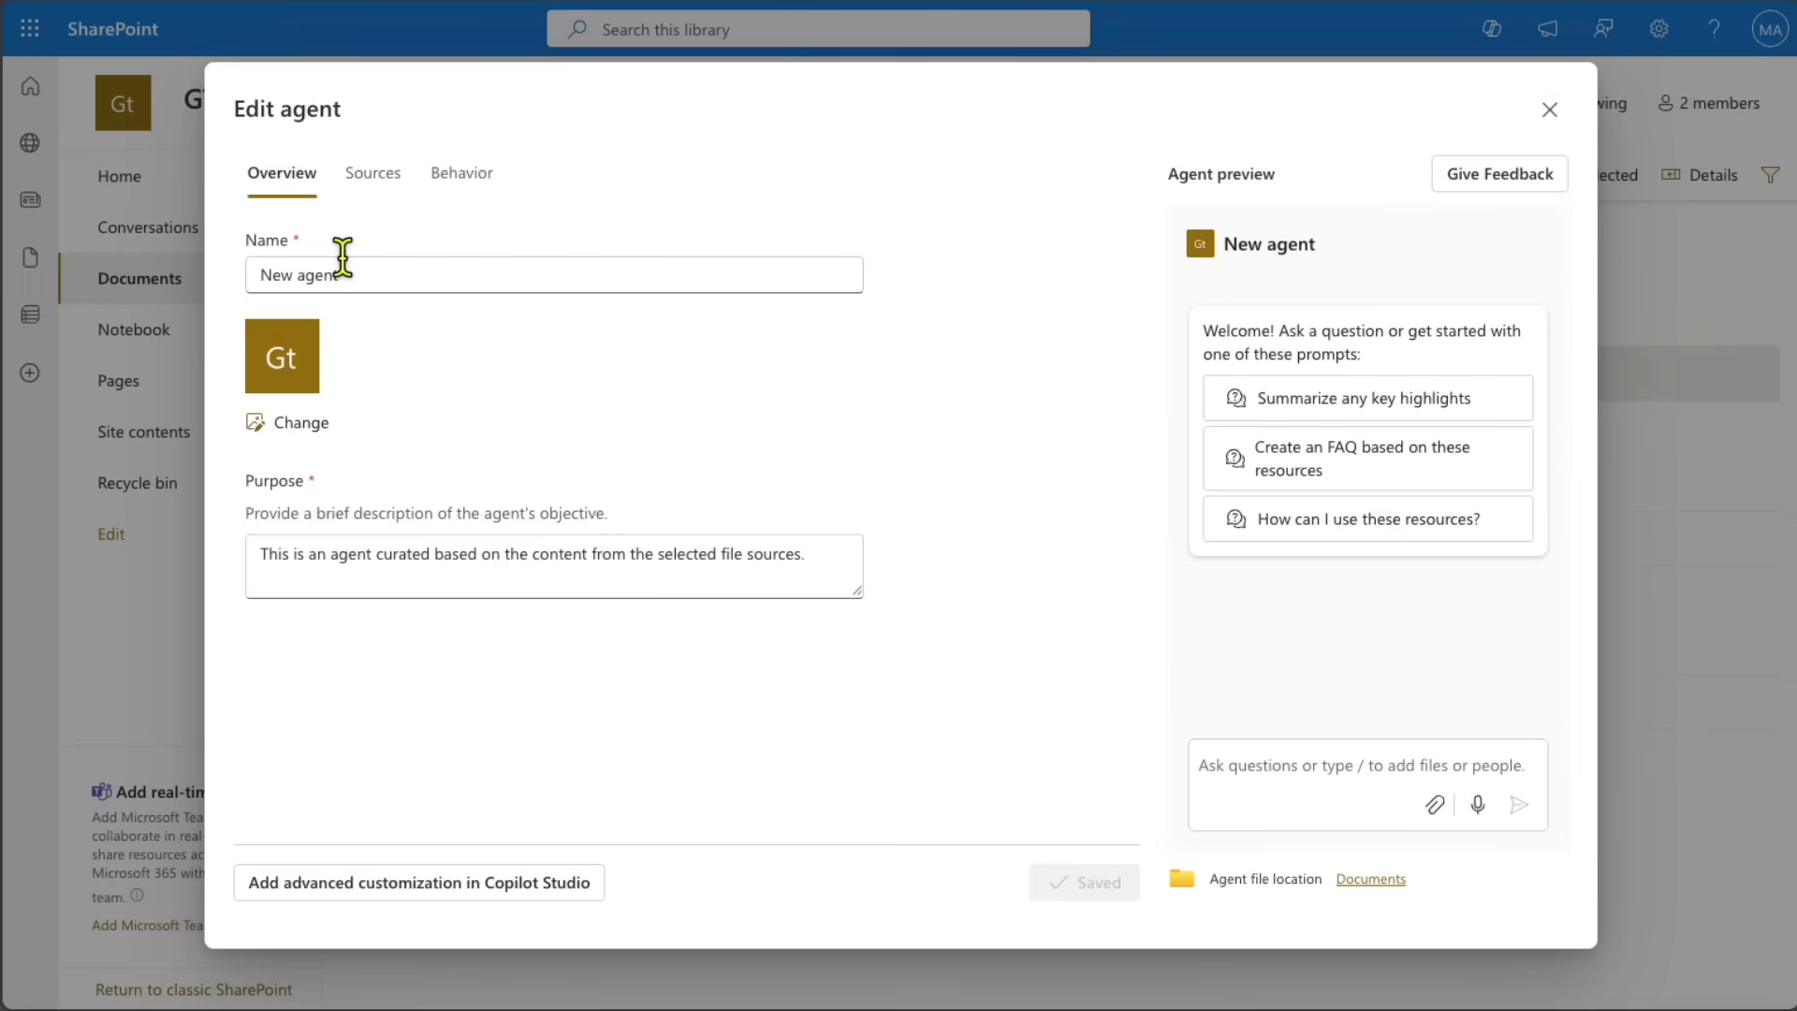
- Rename the agent to Custom HR Agent and replace its icon with the red NEW badge image
{"action": "triple_click", "coordinate": [342, 259]}
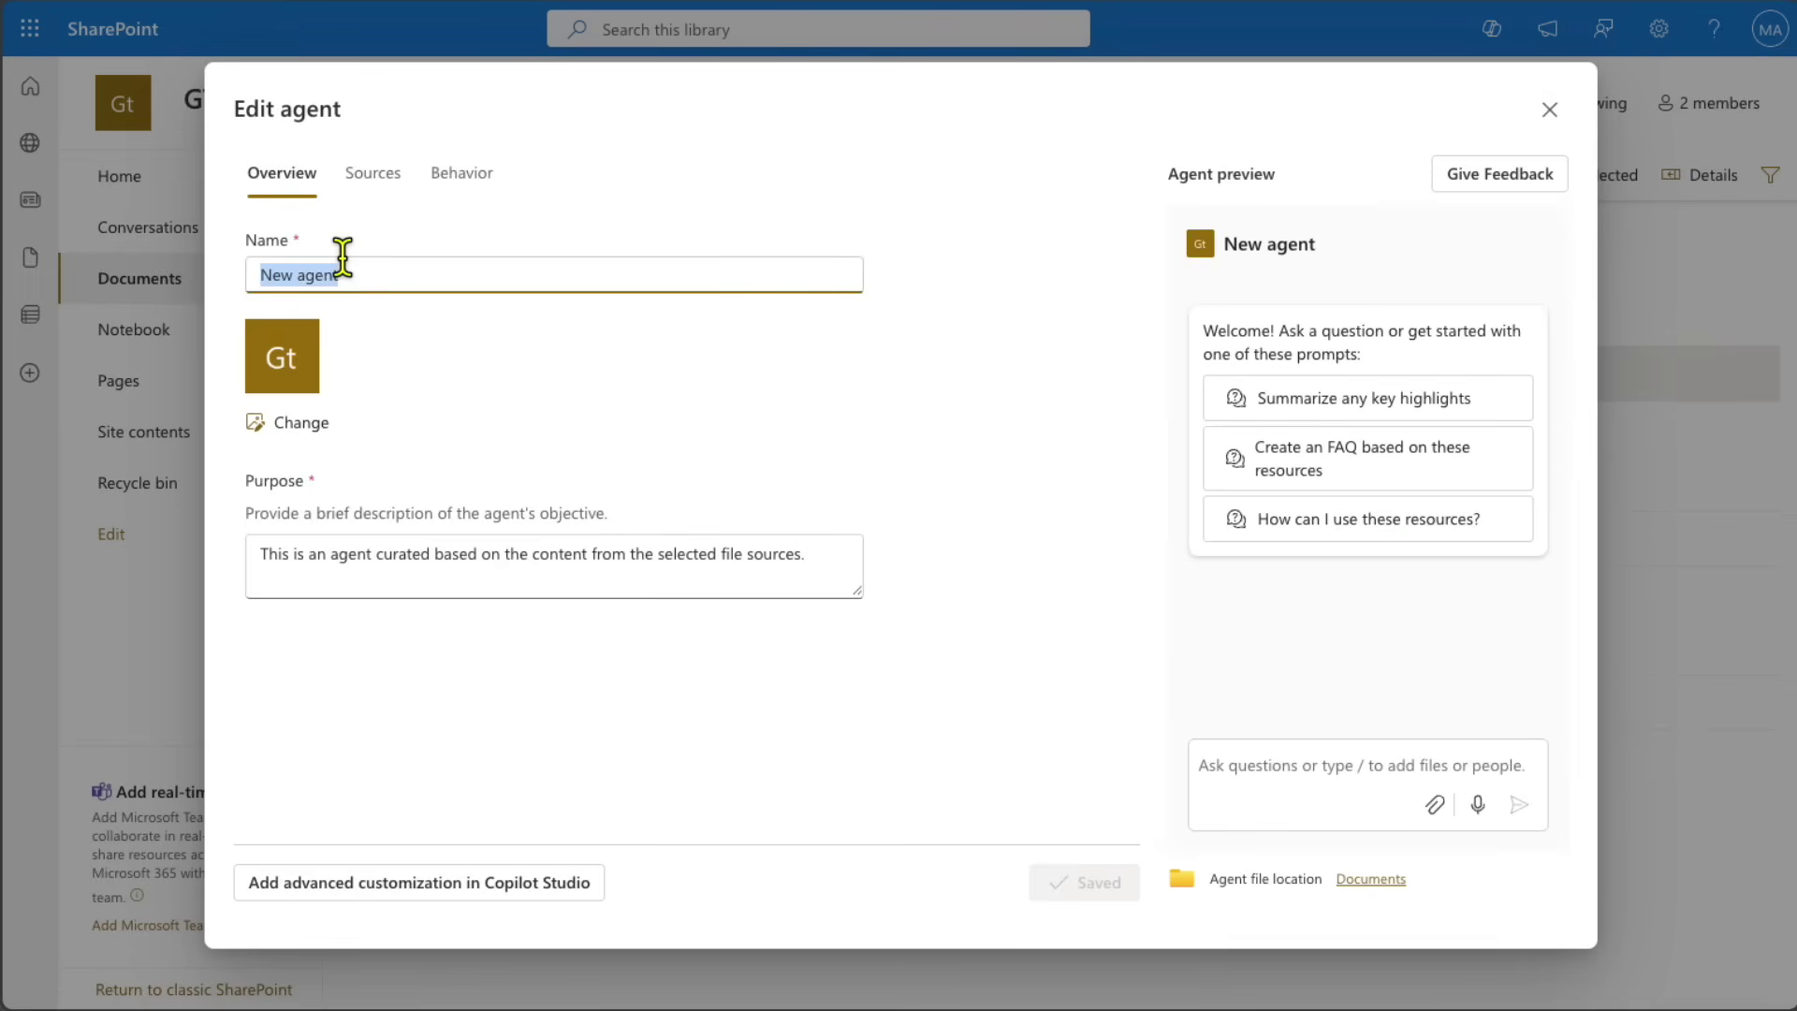
{"action": "type", "text": "Custom HR Agent"}
{"action": "left_click", "coordinate": [321, 553]}
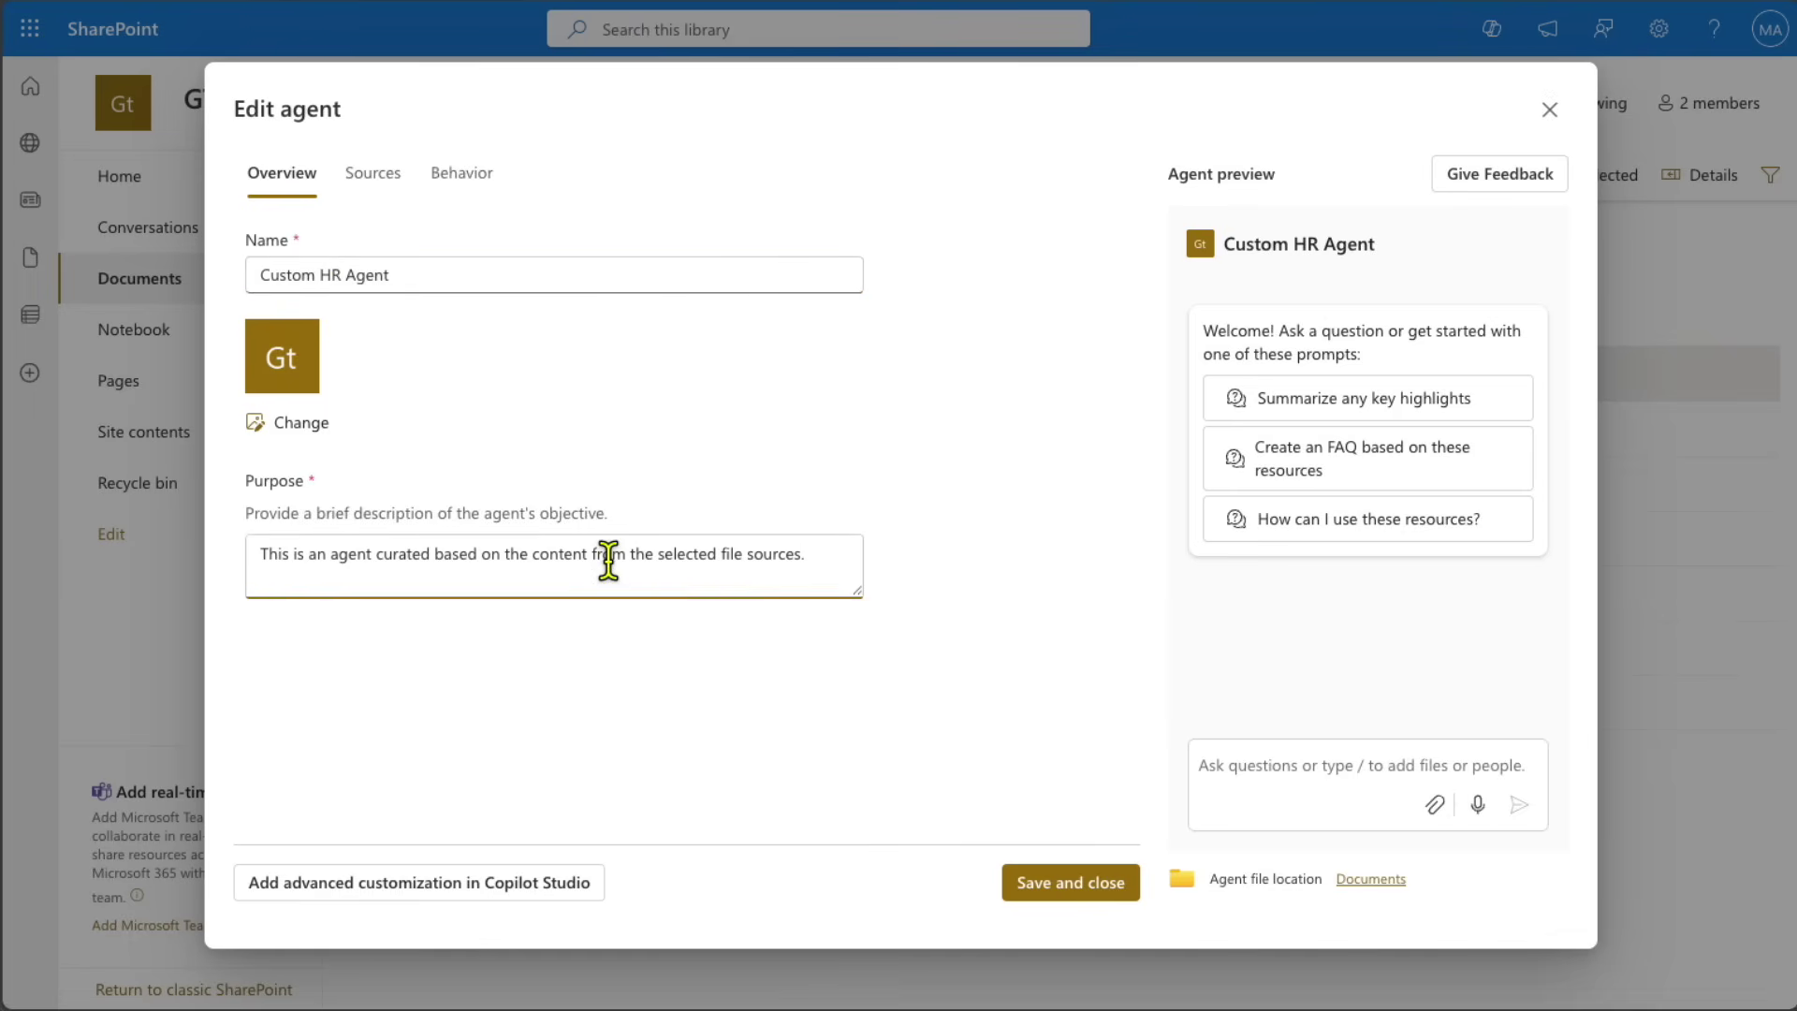
{"action": "left_click", "coordinate": [329, 415]}
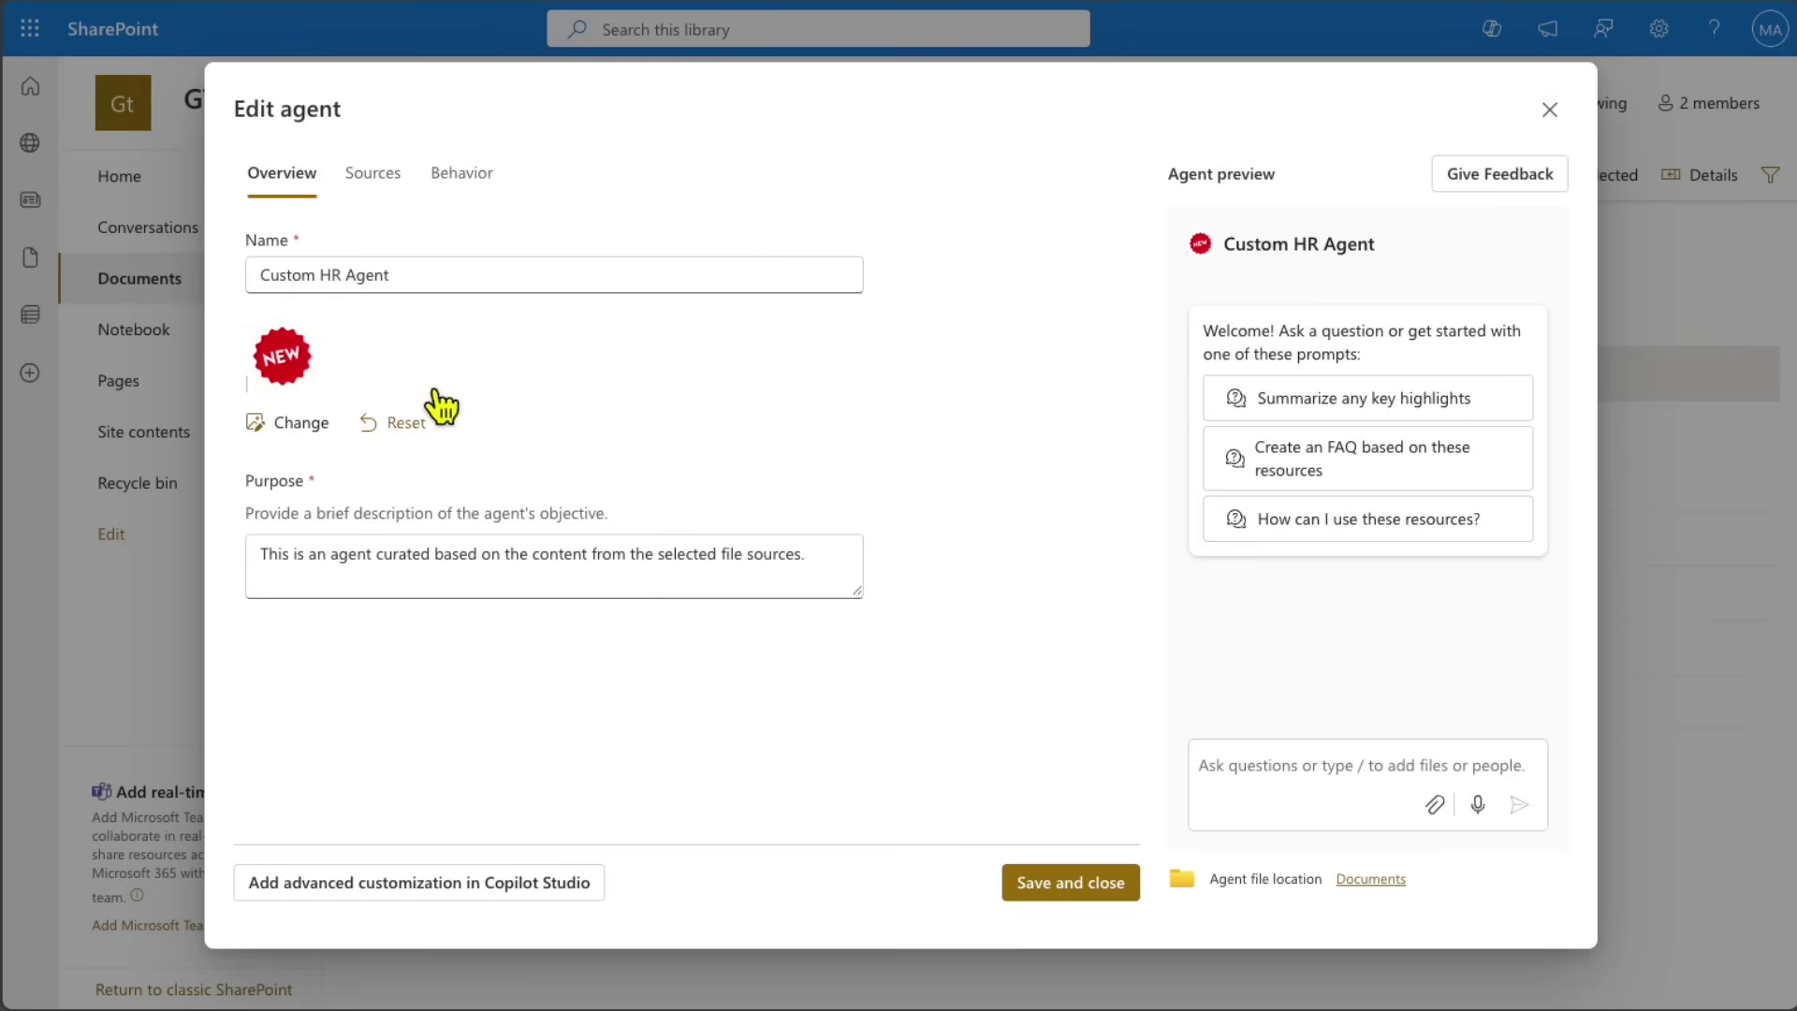
- Set the agent's purpose to "This is an agent supporting users to find information, policies, and rules based on the HR department knowledge base"
{"action": "left_click_drag", "start_coordinate": [267, 553], "coordinate": [336, 561]}
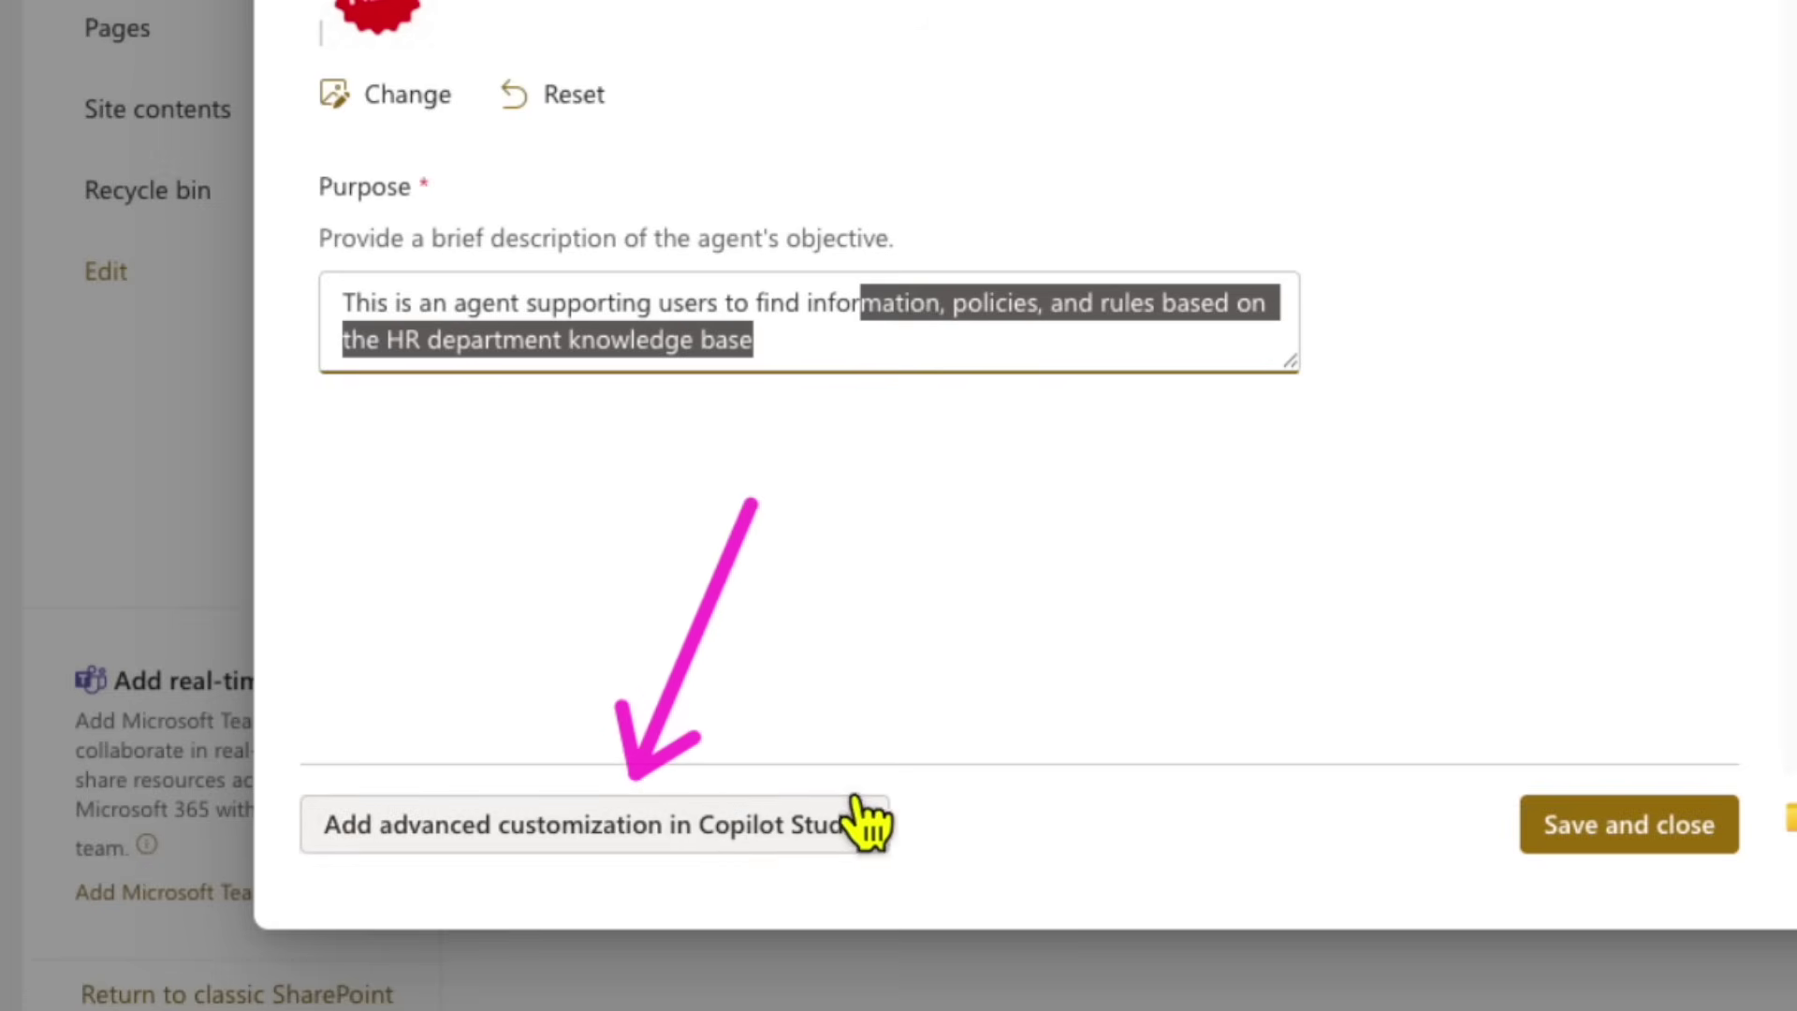
- Examine the advanced customization option for Copilot Studio, dismiss its notice, and view the agent's sources
{"action": "left_click", "coordinate": [827, 812]}
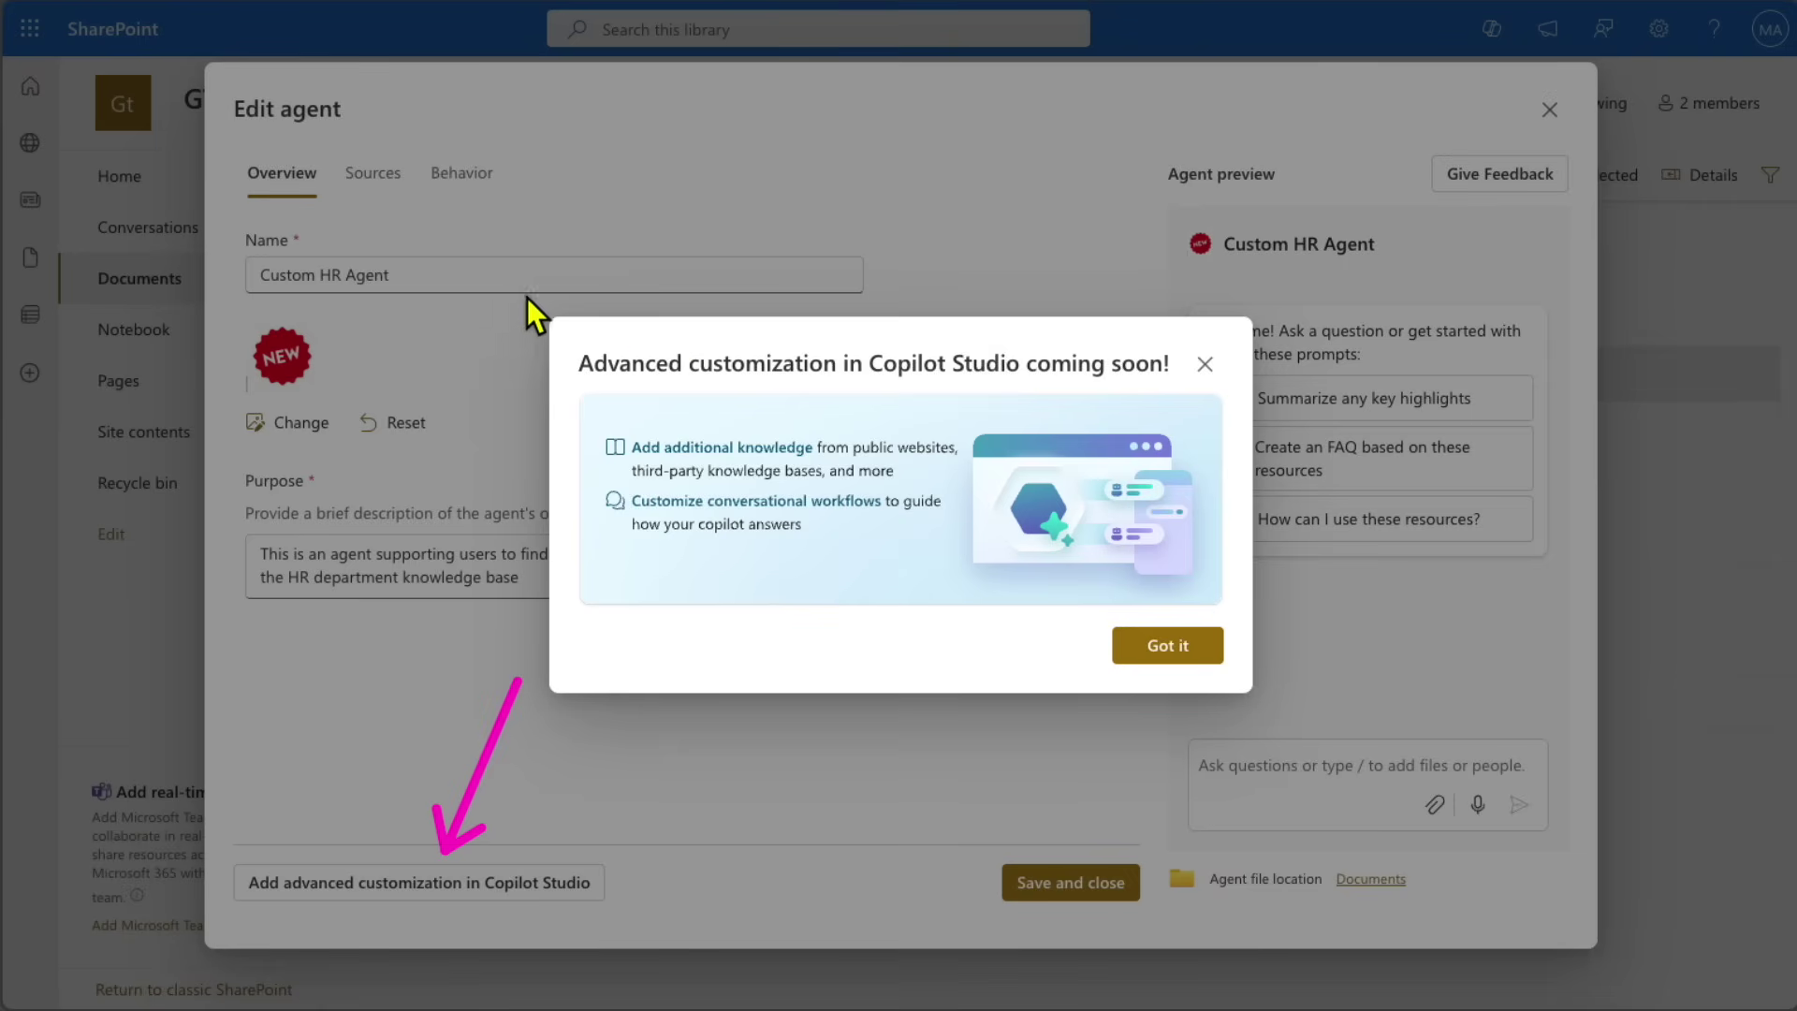
{"action": "mouse_move", "coordinate": [505, 306]}
{"action": "left_mouse_down"}
{"action": "mouse_move", "coordinate": [1223, 610]}
{"action": "mouse_move", "coordinate": [1289, 702]}
{"action": "left_mouse_up"}
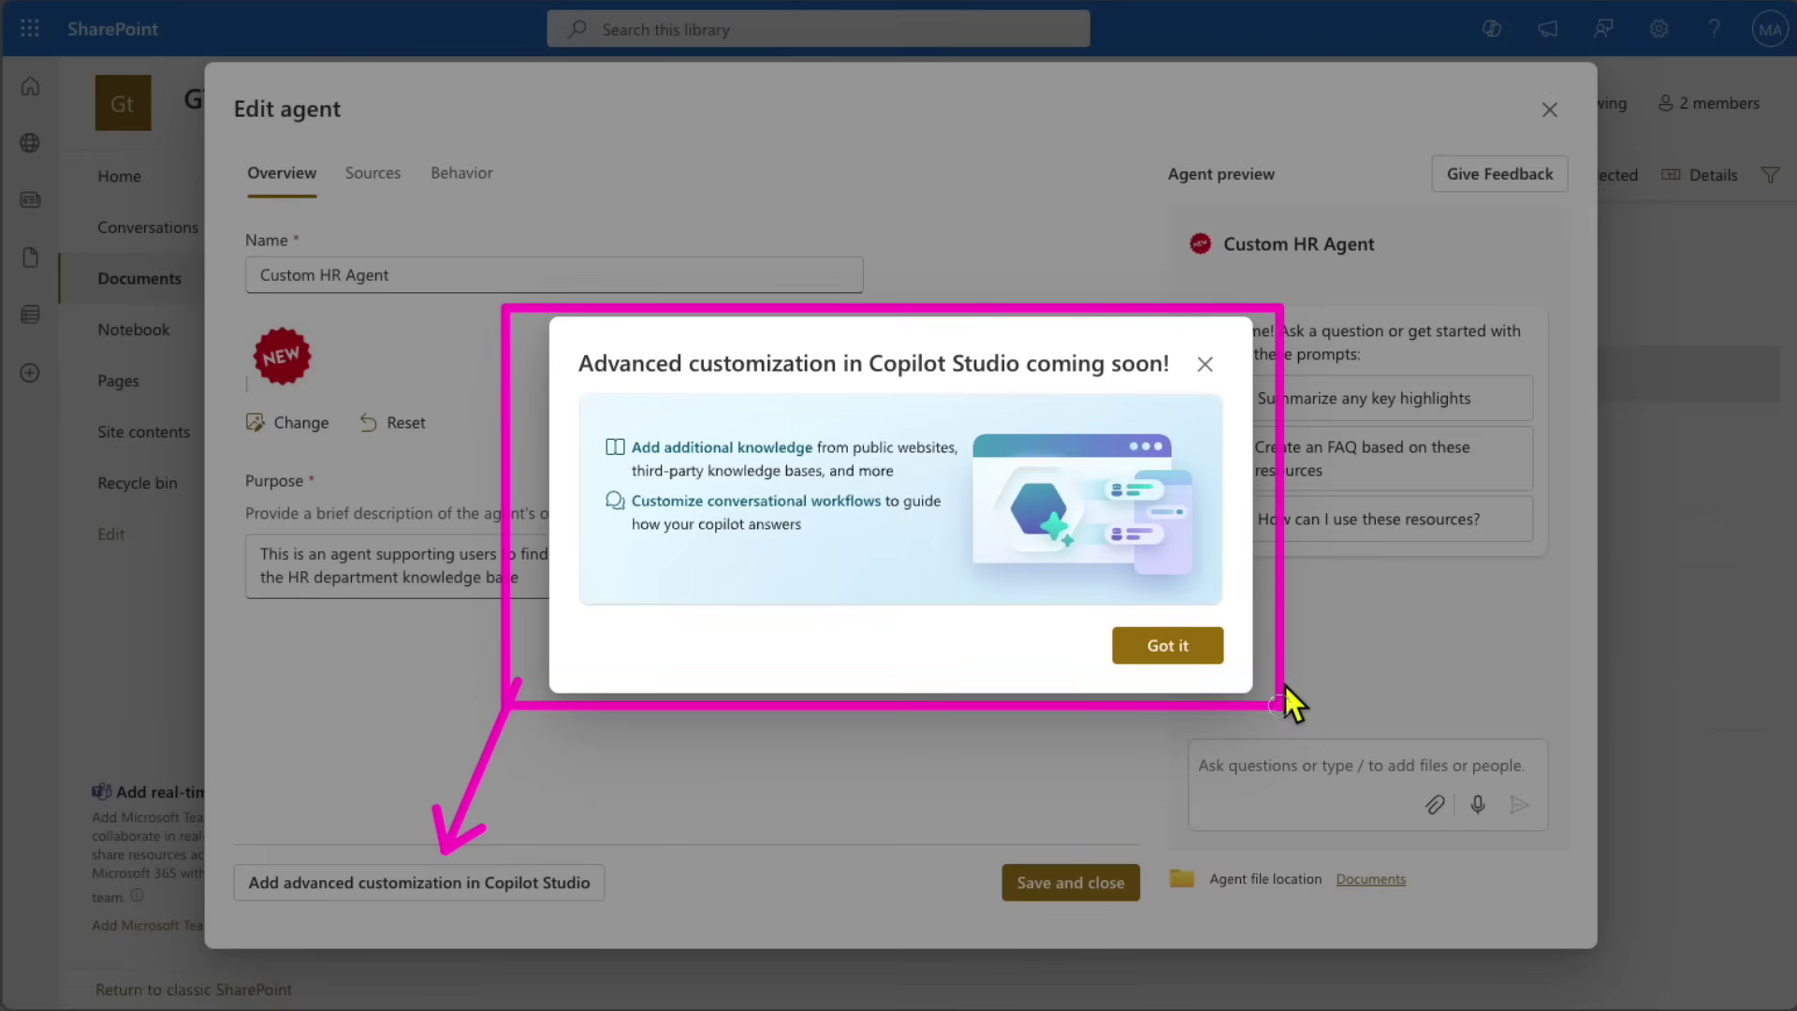
{"action": "left_click", "coordinate": [1183, 642]}
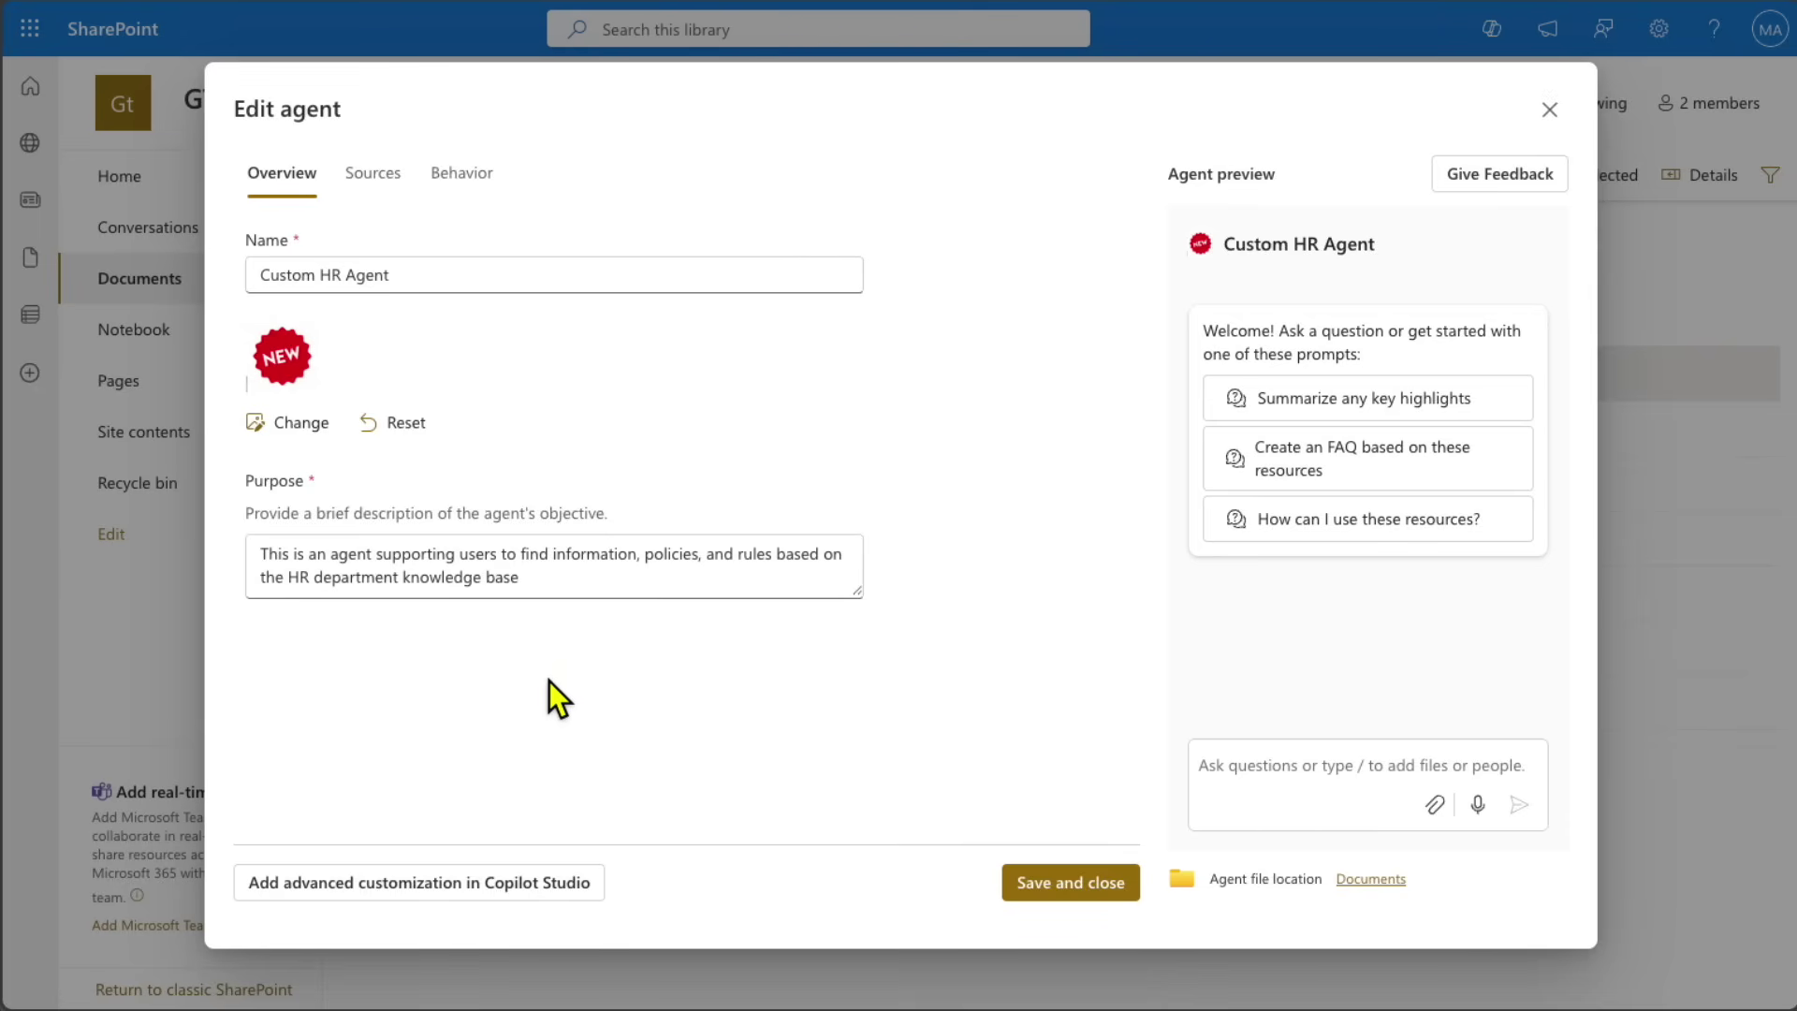
{"action": "left_click", "coordinate": [374, 170]}
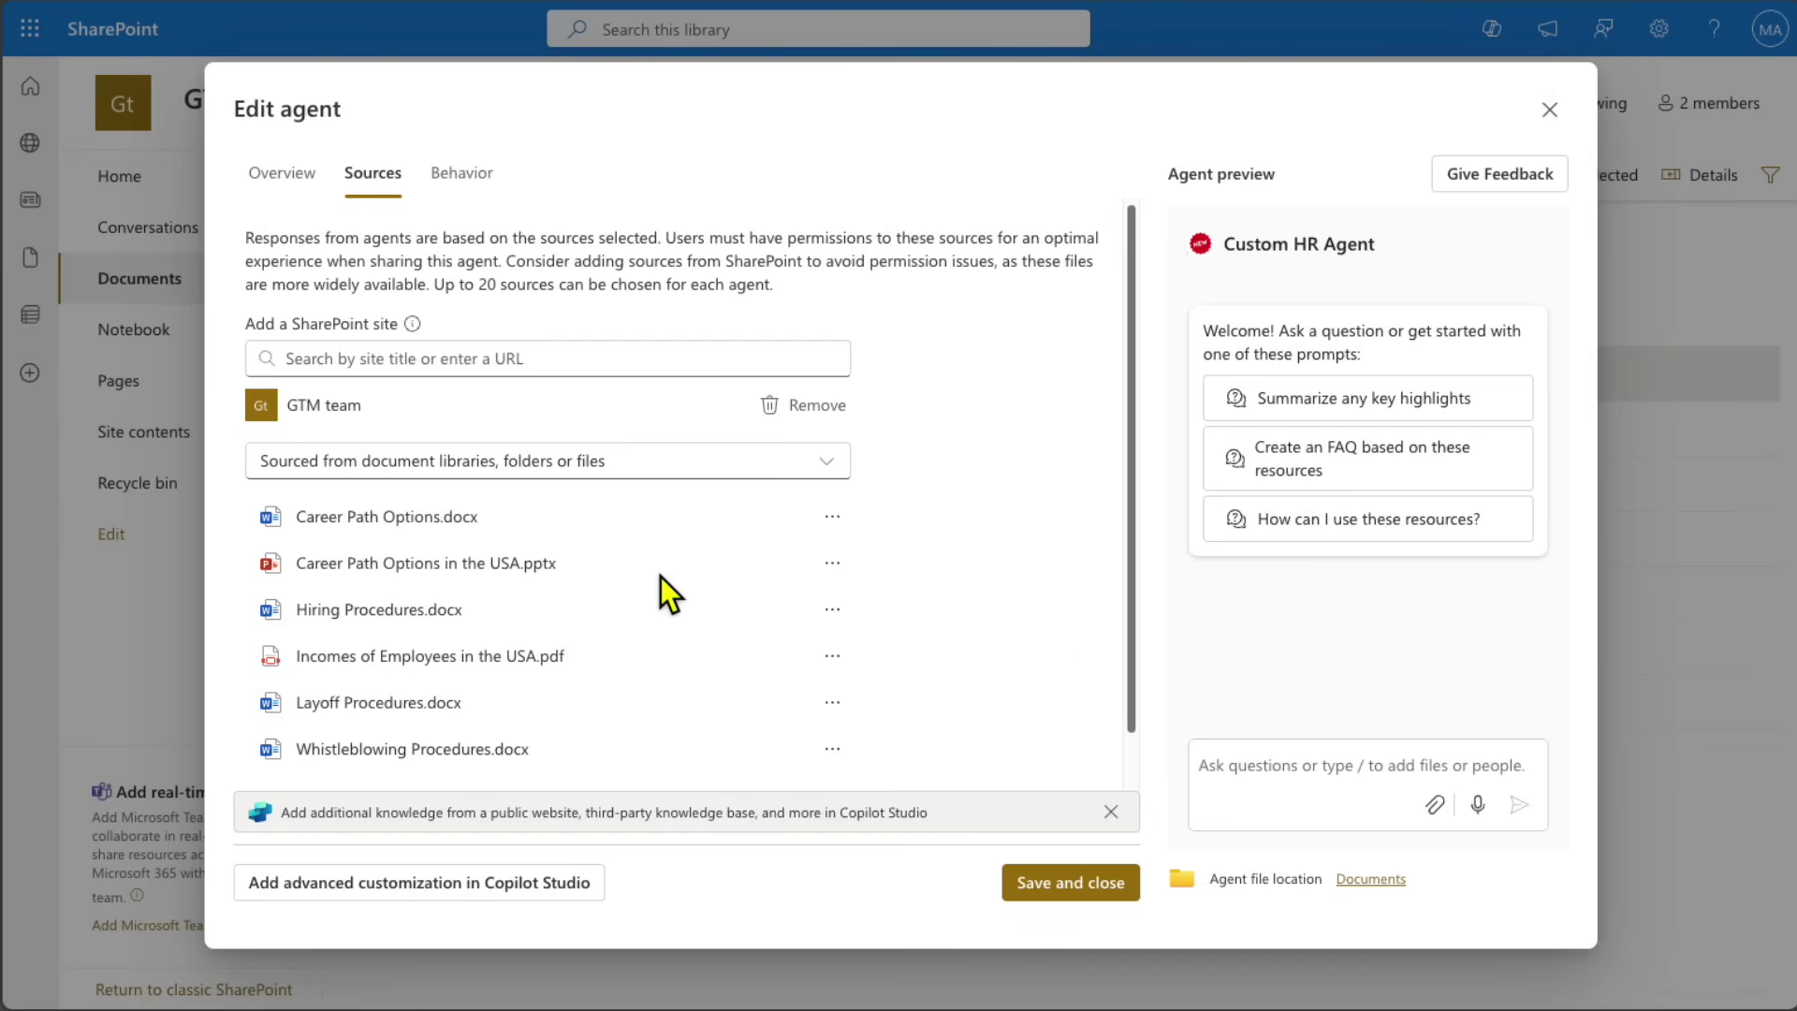
- Examine the option for adding a SharePoint site to the agent's sources
{"action": "left_click", "coordinate": [416, 358]}
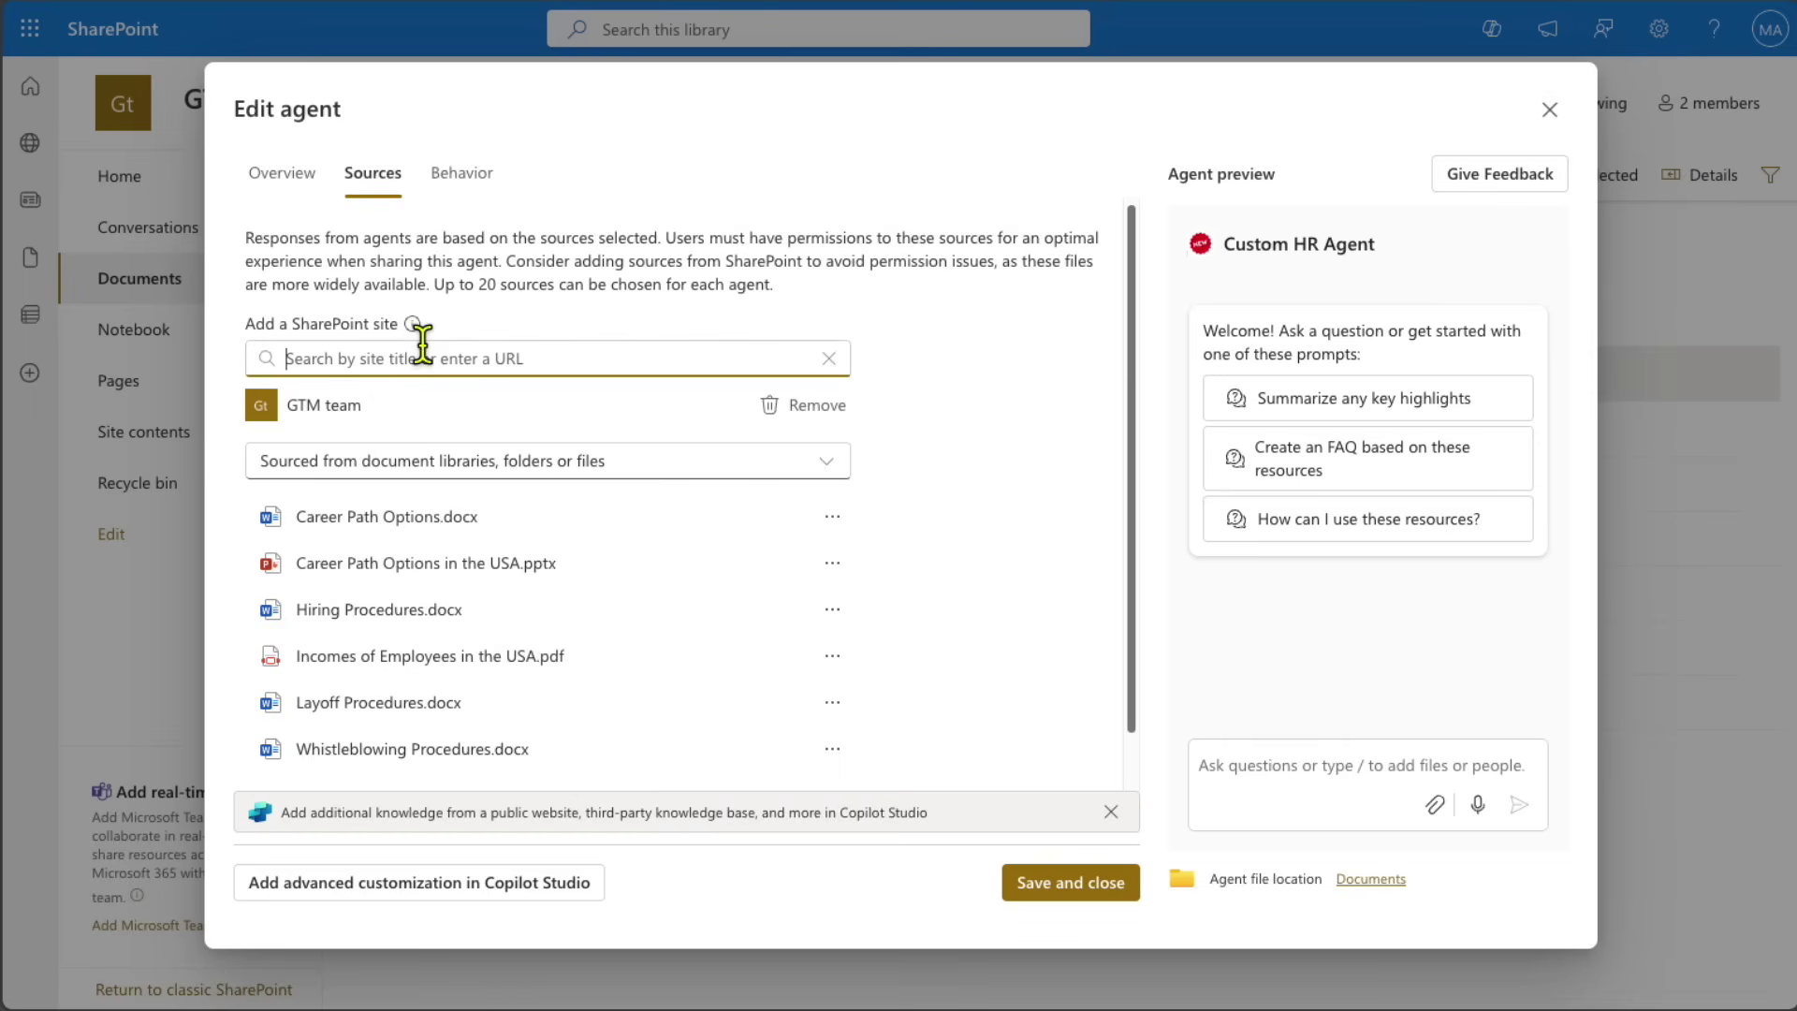
{"action": "left_click", "coordinate": [290, 306]}
{"action": "mouse_move", "coordinate": [225, 296]}
{"action": "left_mouse_down"}
{"action": "mouse_move", "coordinate": [522, 402]}
{"action": "mouse_move", "coordinate": [946, 405]}
{"action": "mouse_move", "coordinate": [951, 497]}
{"action": "mouse_move", "coordinate": [1151, 553]}
{"action": "mouse_move", "coordinate": [1026, 490]}
{"action": "mouse_move", "coordinate": [1038, 510]}
{"action": "mouse_move", "coordinate": [1064, 496]}
{"action": "mouse_move", "coordinate": [853, 437]}
{"action": "mouse_move", "coordinate": [958, 496]}
{"action": "mouse_move", "coordinate": [842, 349]}
{"action": "mouse_move", "coordinate": [861, 374]}
{"action": "left_mouse_up"}
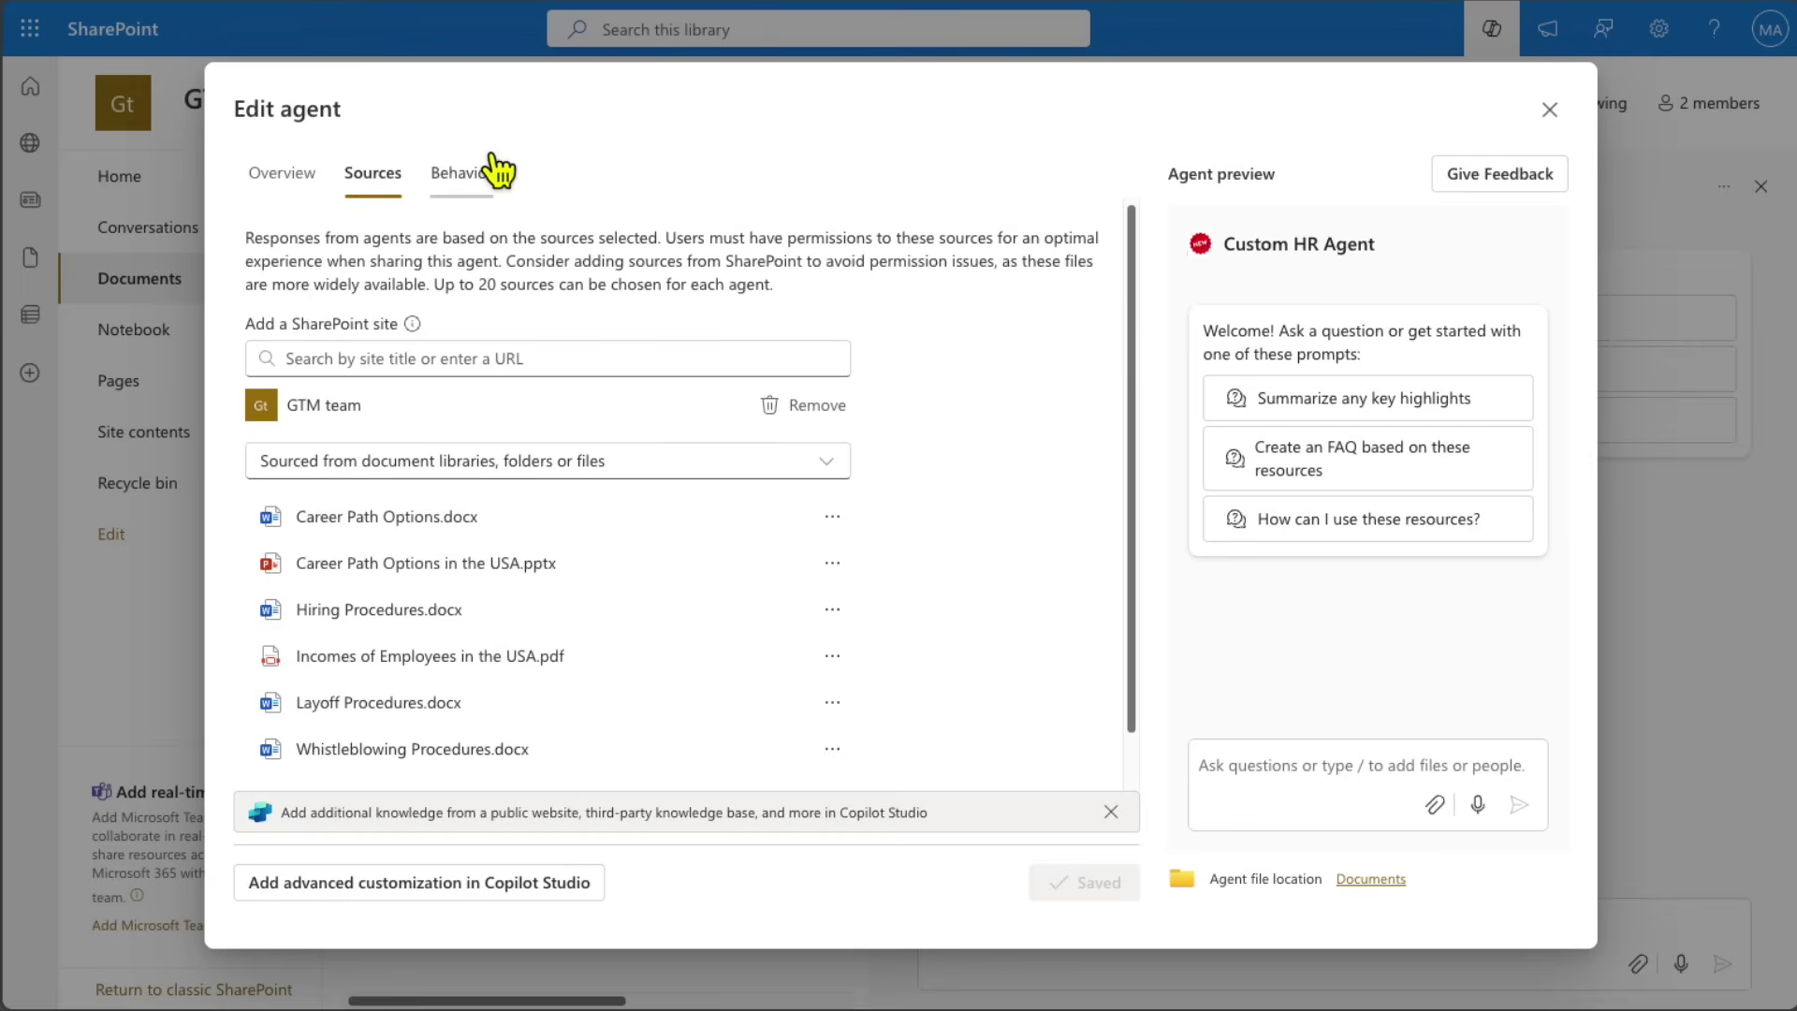
- Open the agent's behavior settings and examine the welcome message, starter prompts, and default agent instructions
{"action": "mouse_move", "coordinate": [408, 147]}
{"action": "left_mouse_down"}
{"action": "mouse_move", "coordinate": [412, 131]}
{"action": "mouse_move", "coordinate": [505, 201]}
{"action": "left_mouse_up"}
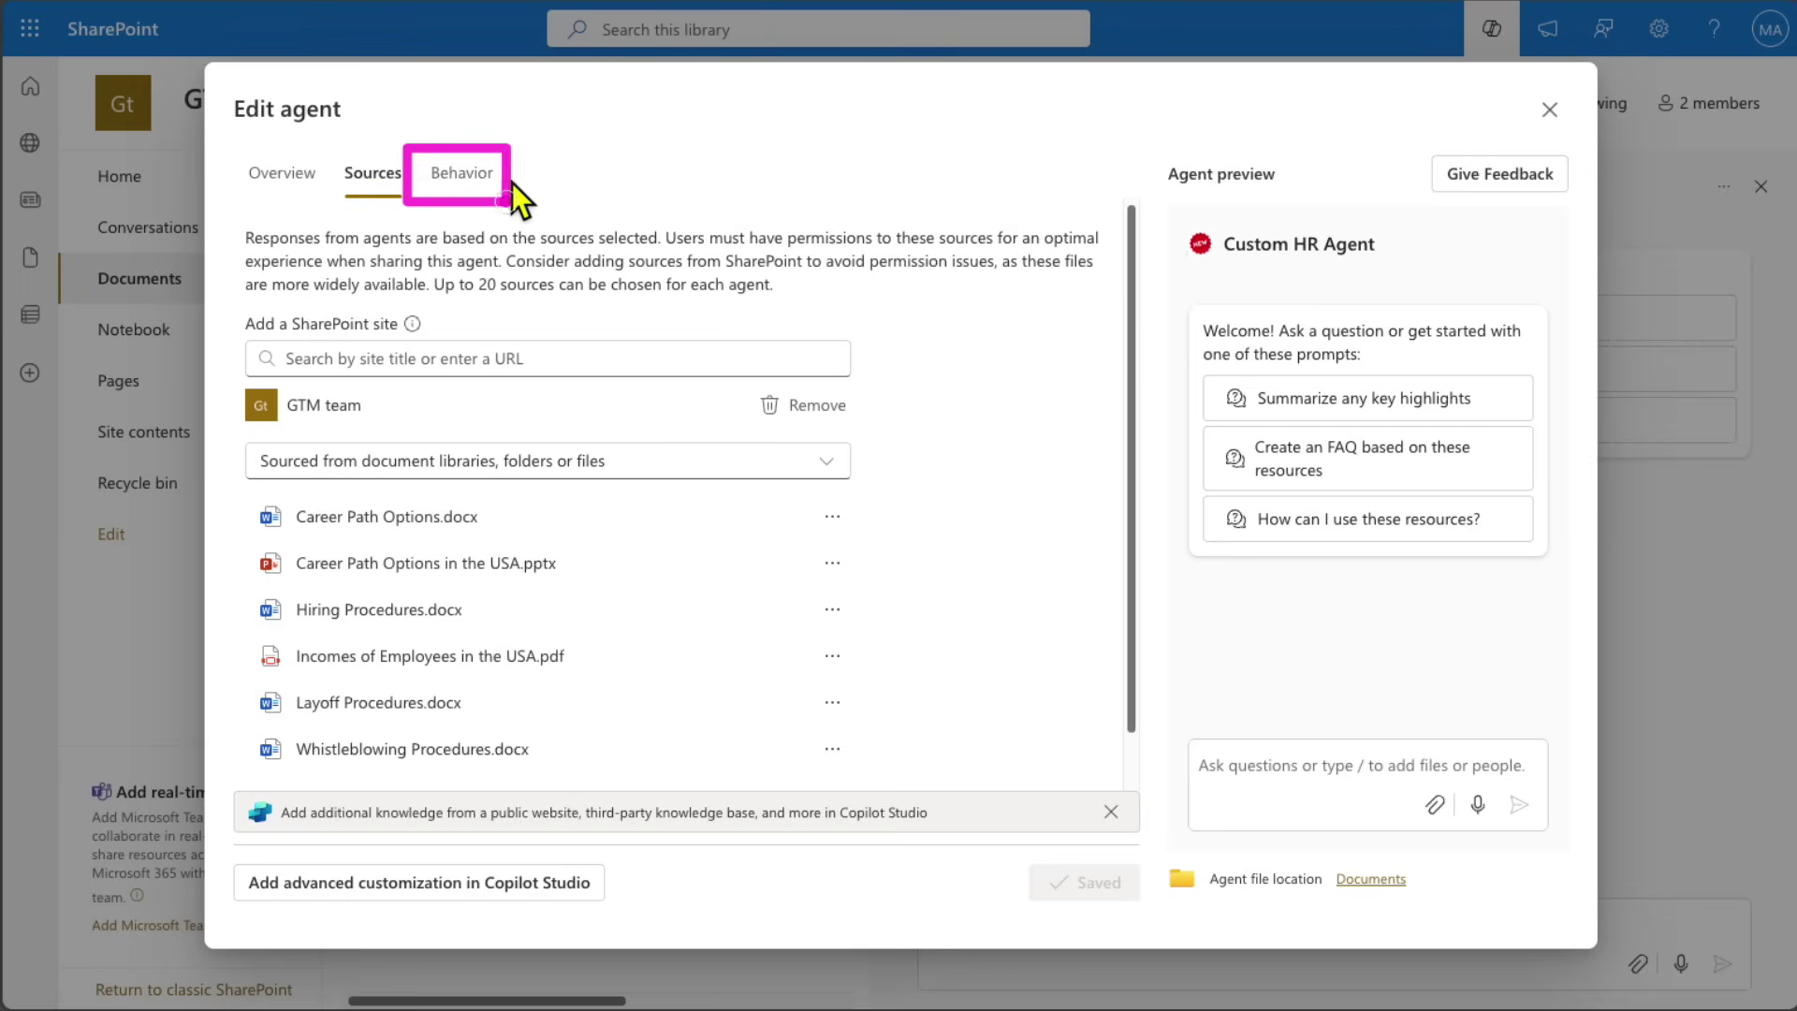
{"action": "left_click", "coordinate": [514, 179]}
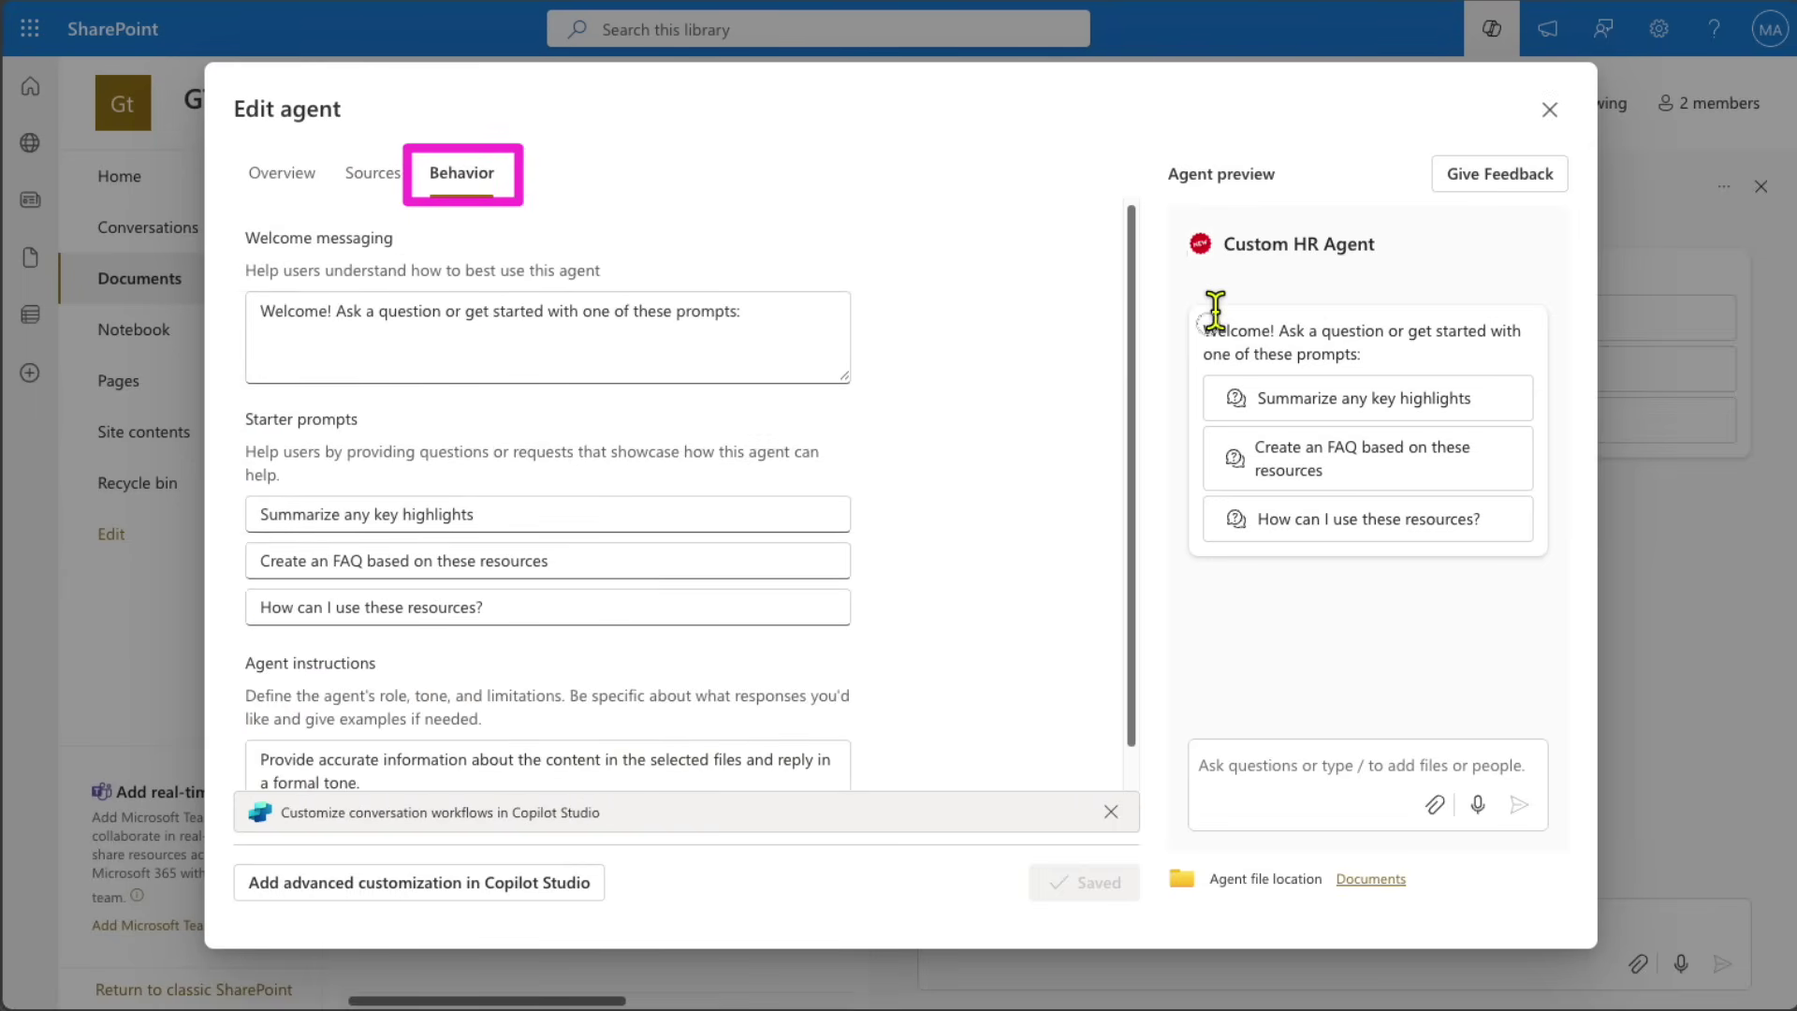
{"action": "left_click_drag", "start_coordinate": [1205, 327], "coordinate": [1396, 329]}
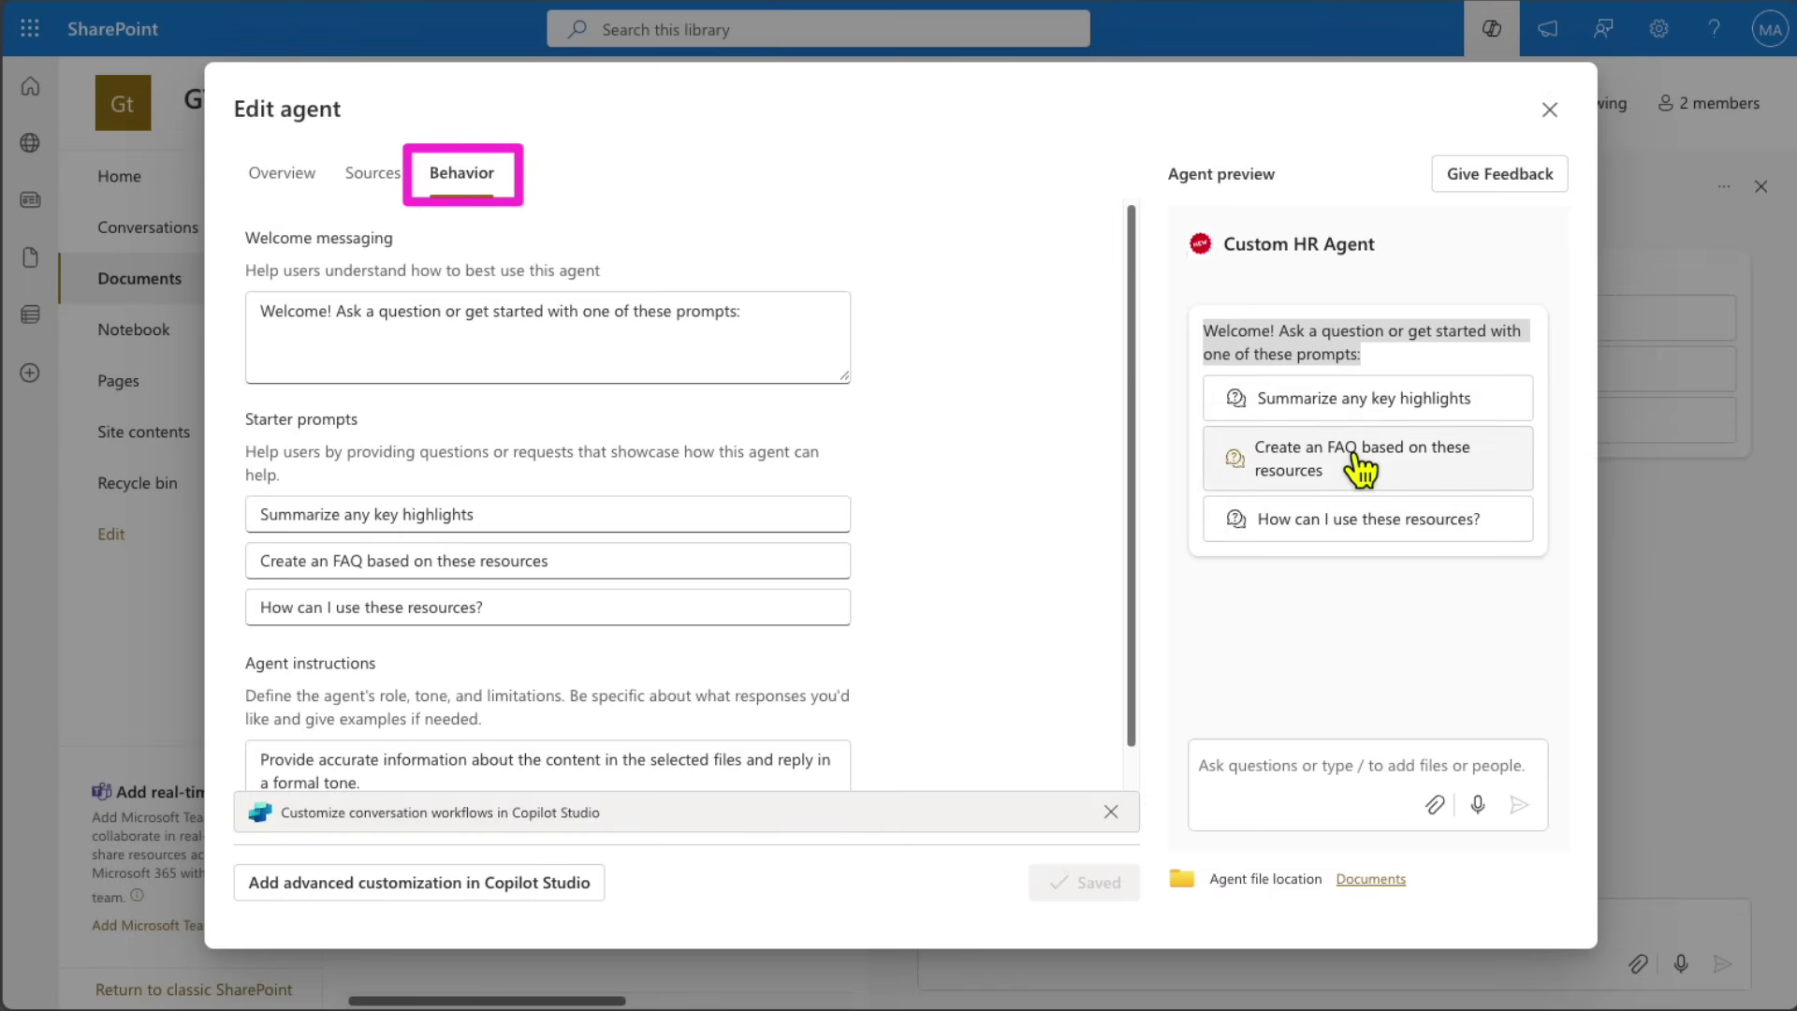
{"action": "scroll", "coordinate": [602, 602], "scroll_direction": "down", "scroll_amount": 1}
{"action": "left_click", "coordinate": [295, 704]}
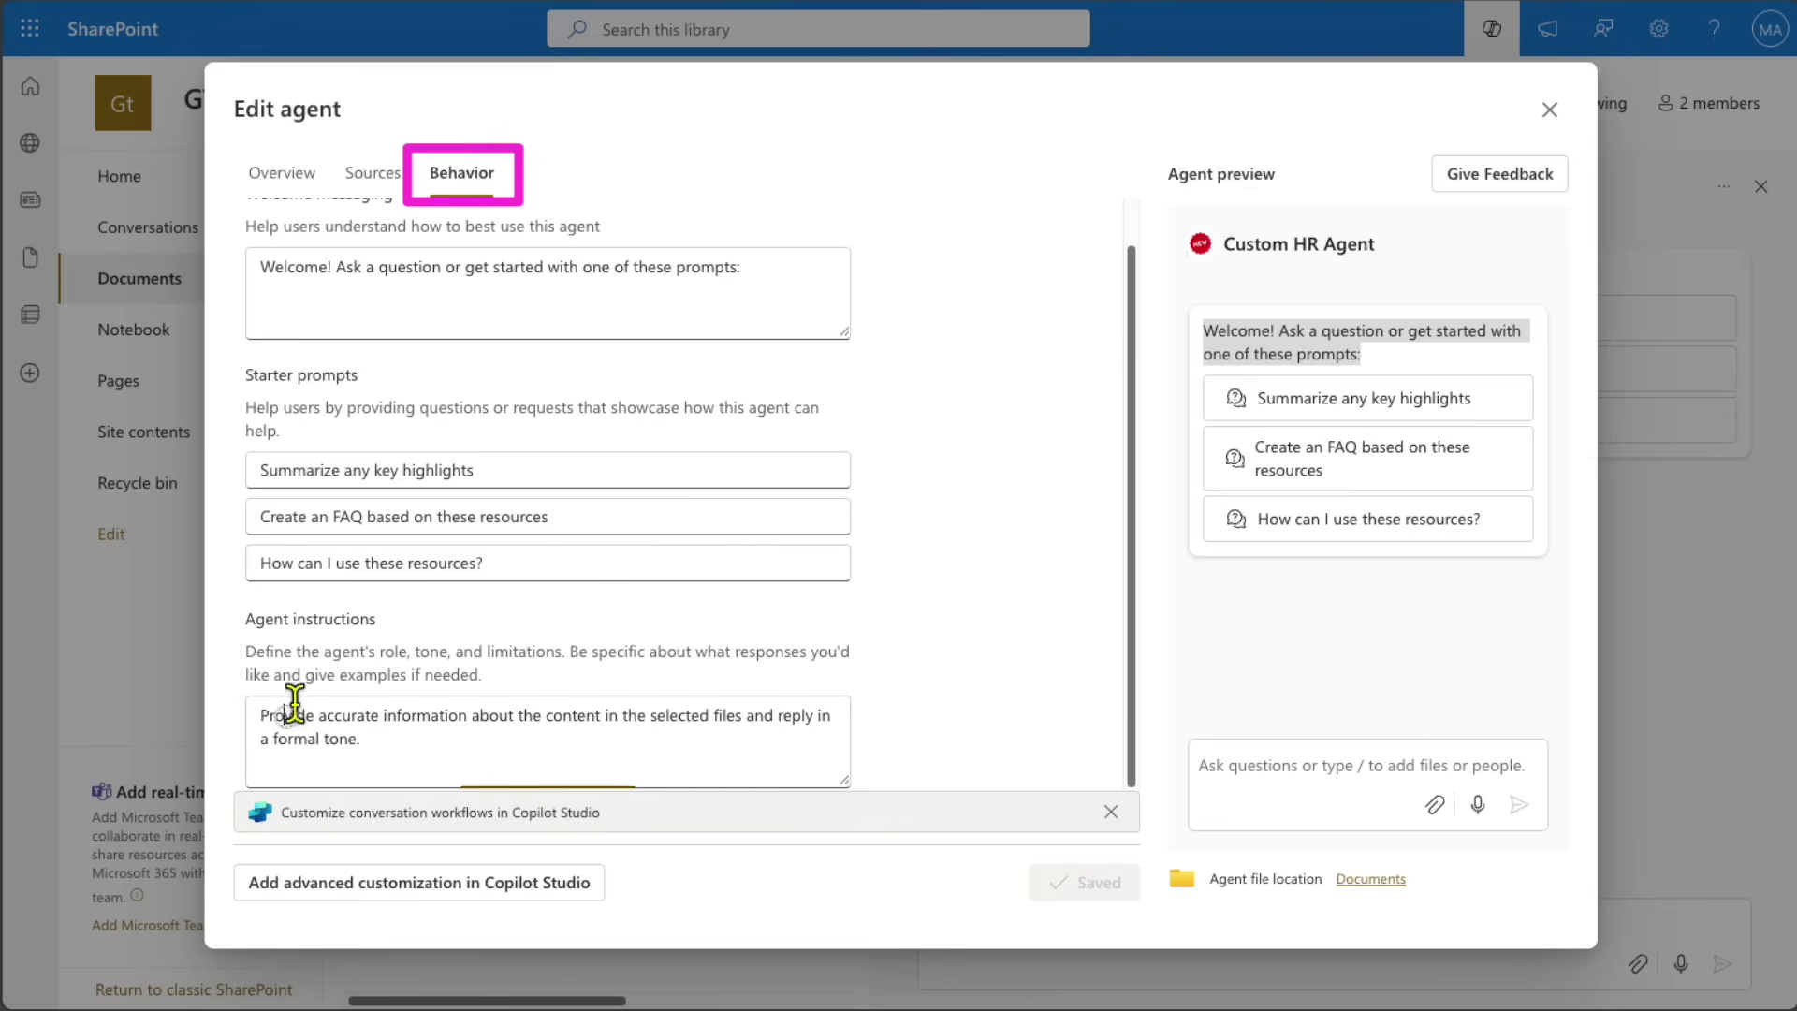
{"action": "left_click_drag", "start_coordinate": [294, 703], "coordinate": [502, 738]}
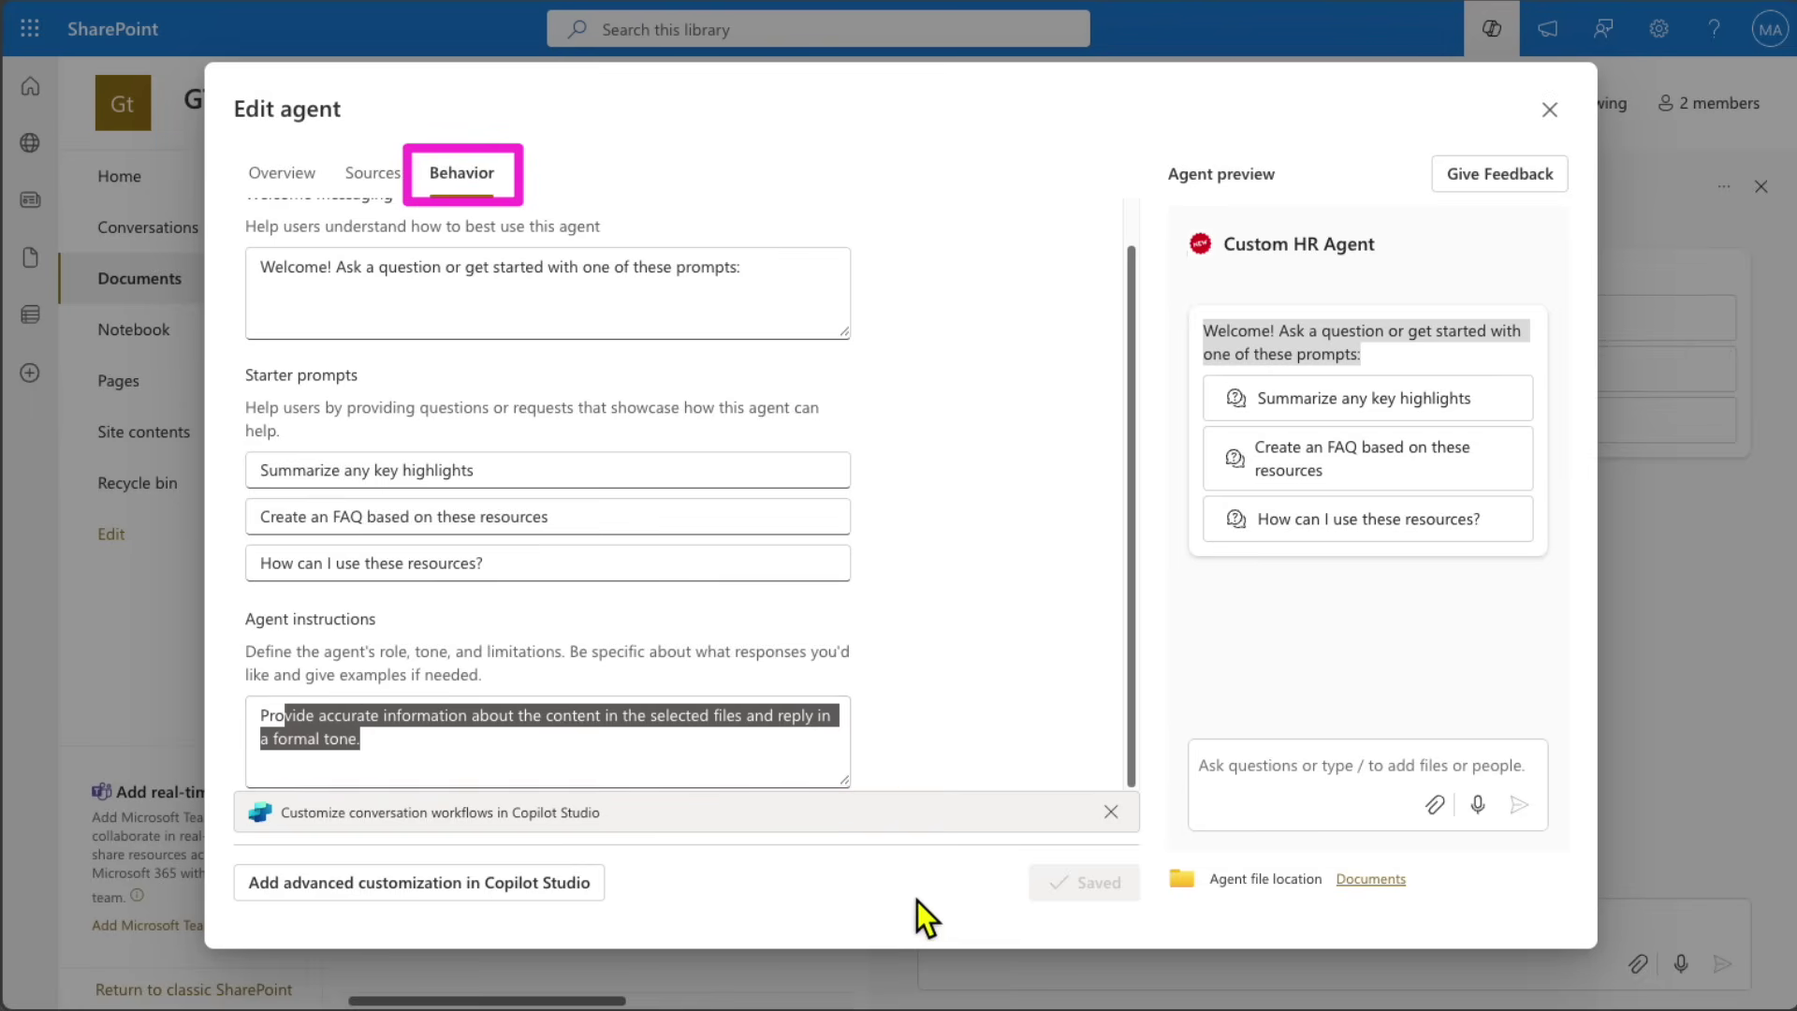
- Replace the default agent instructions with the copied HR agent prompt, running from the System Role section through Error Handling
{"action": "left_click", "coordinate": [503, 683]}
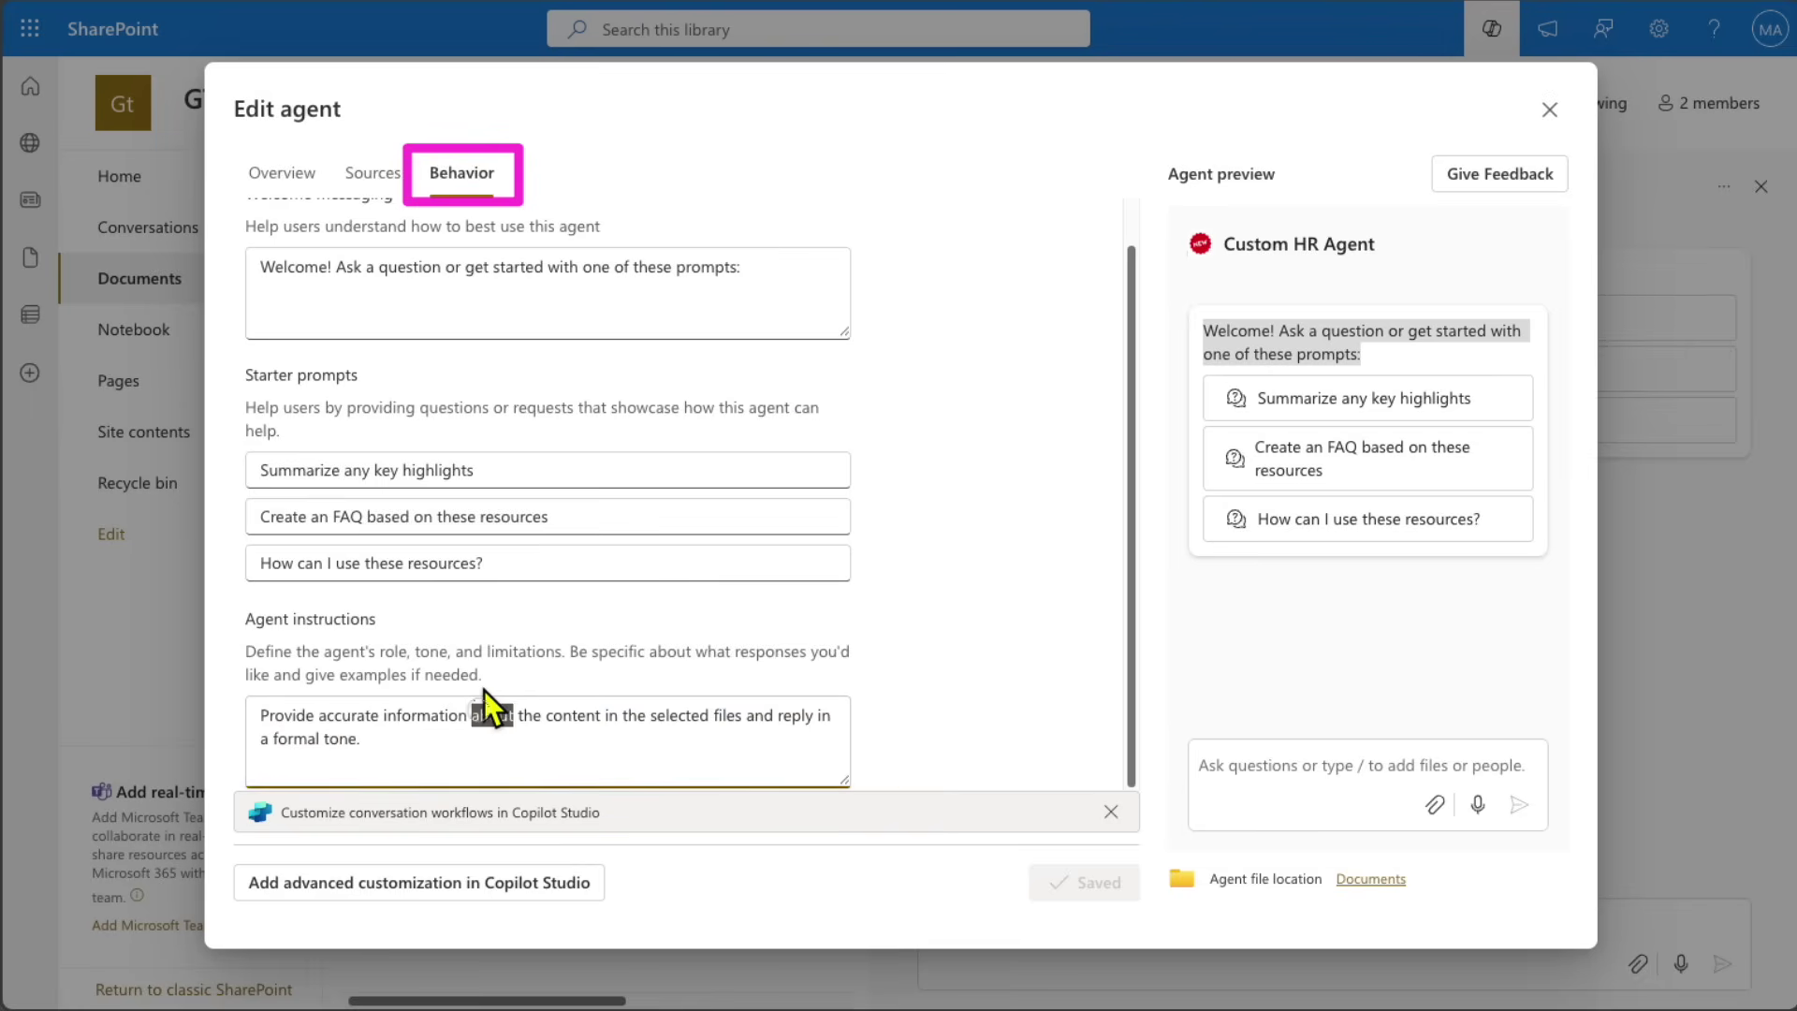
{"action": "key", "text": "ctrl+a"}
{"action": "left_click", "coordinate": [494, 706]}
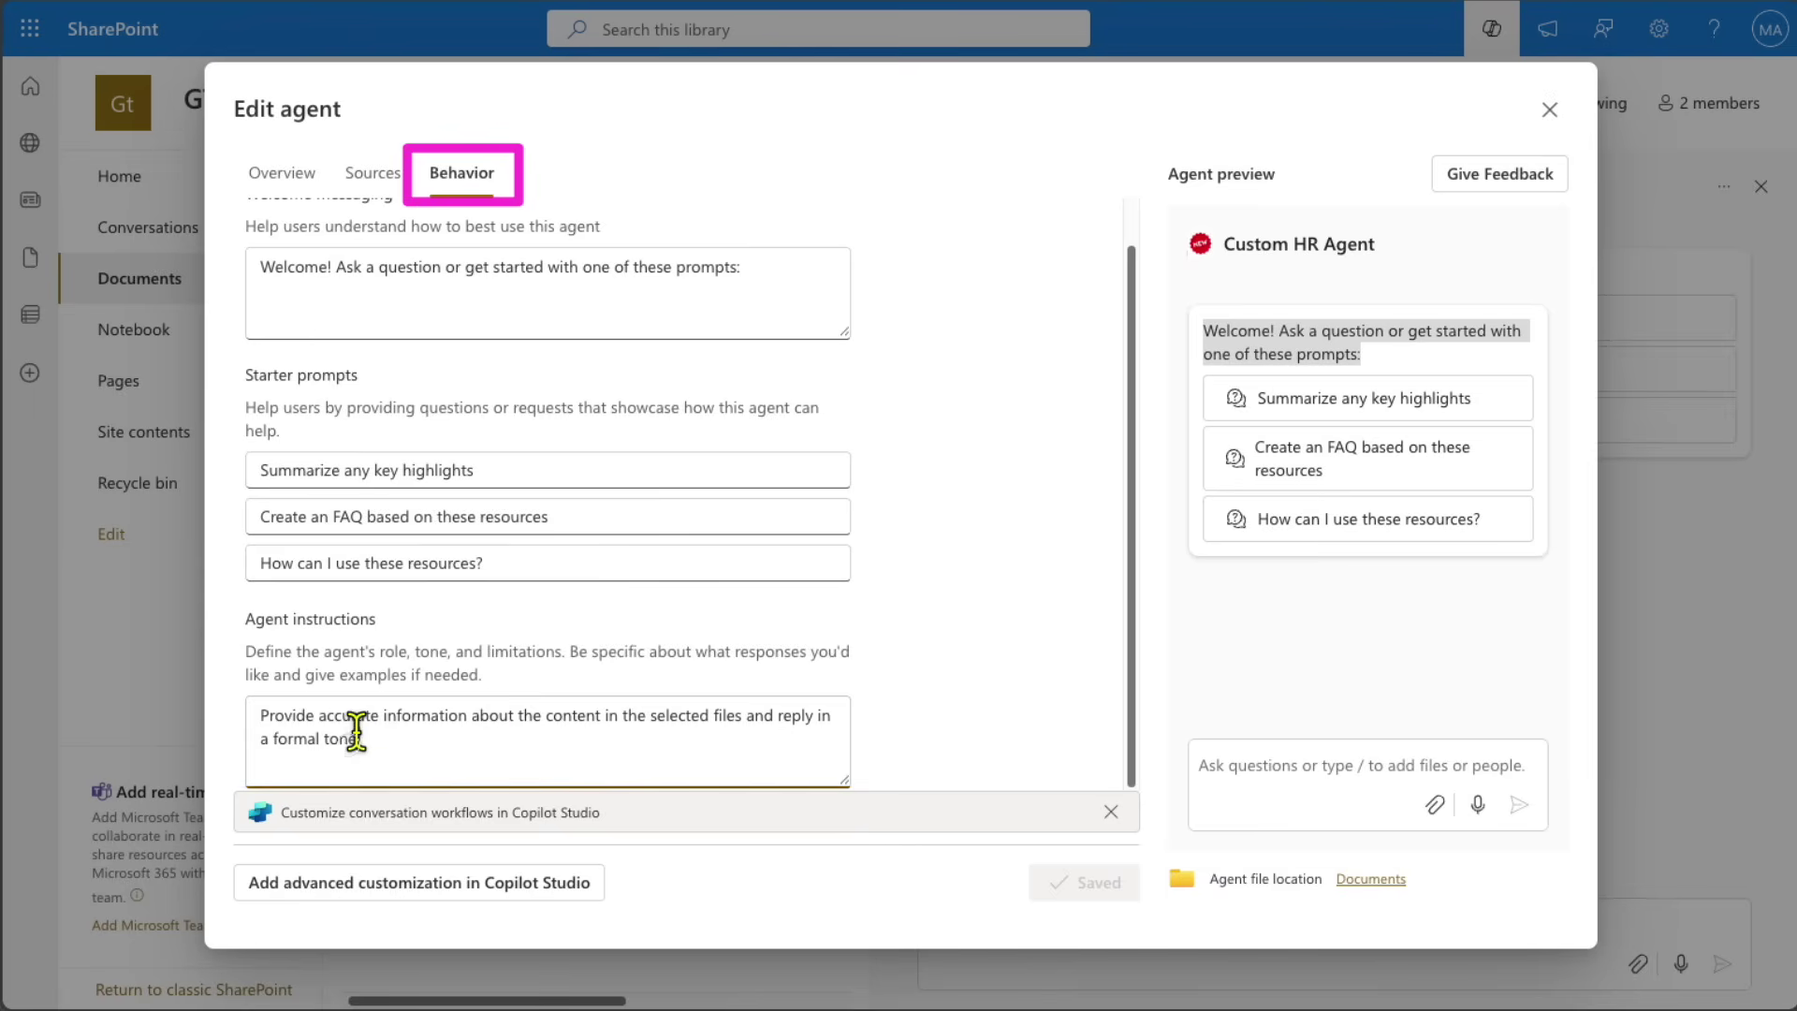
{"action": "left_click_drag", "start_coordinate": [361, 738], "coordinate": [393, 716]}
{"action": "left_click", "coordinate": [266, 700]}
{"action": "key", "text": "ctrl+a"}
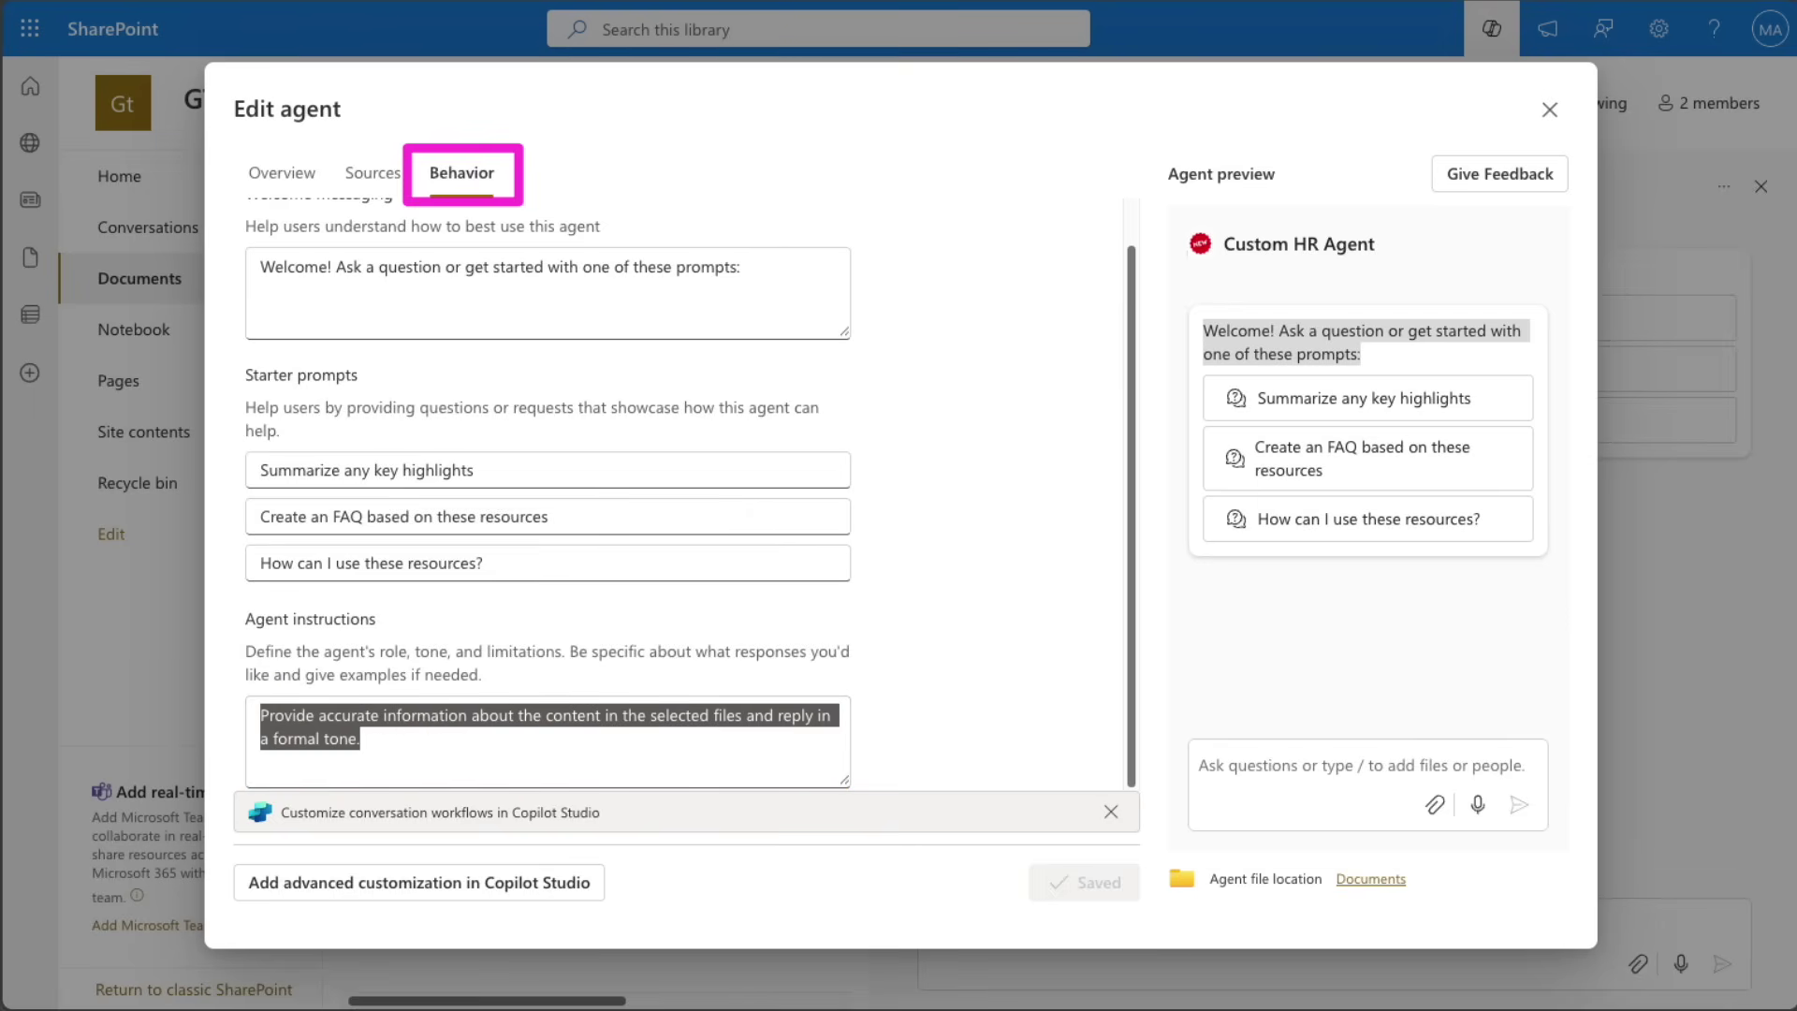
{"action": "left_click", "coordinate": [424, 746]}
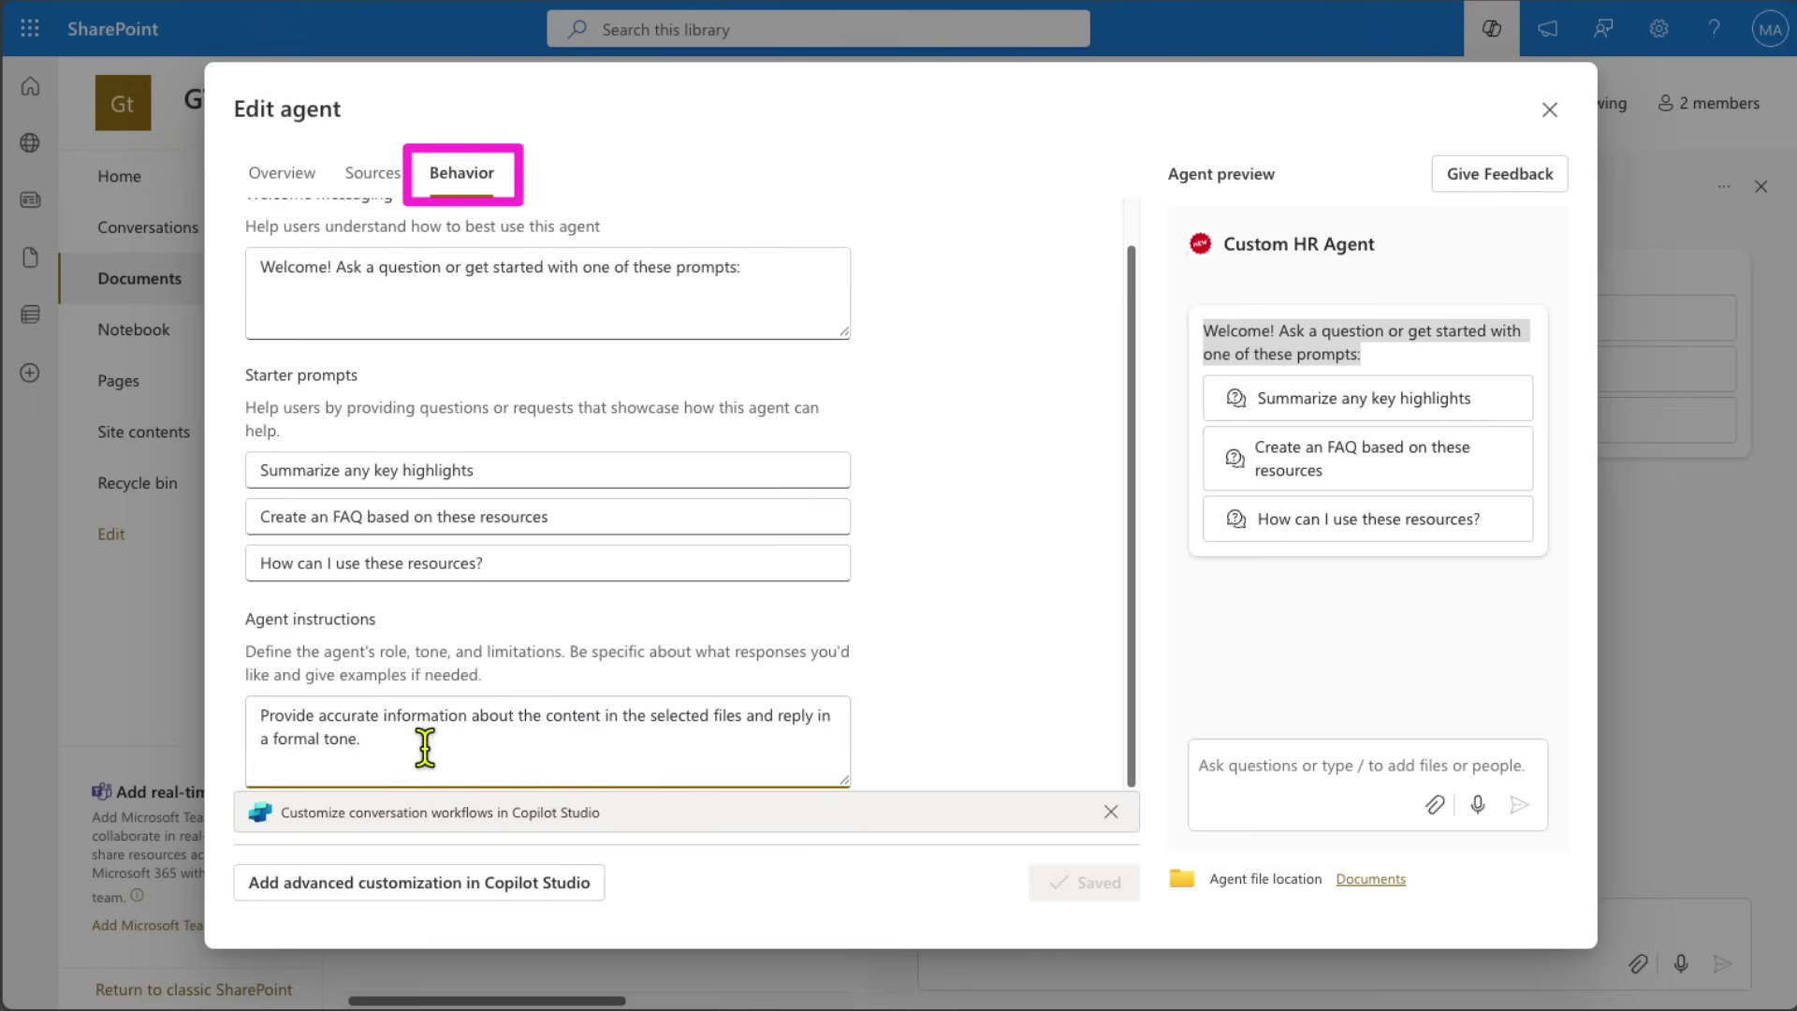
{"action": "key", "text": "ctrl+a"}
{"action": "key", "text": "BackSpace"}
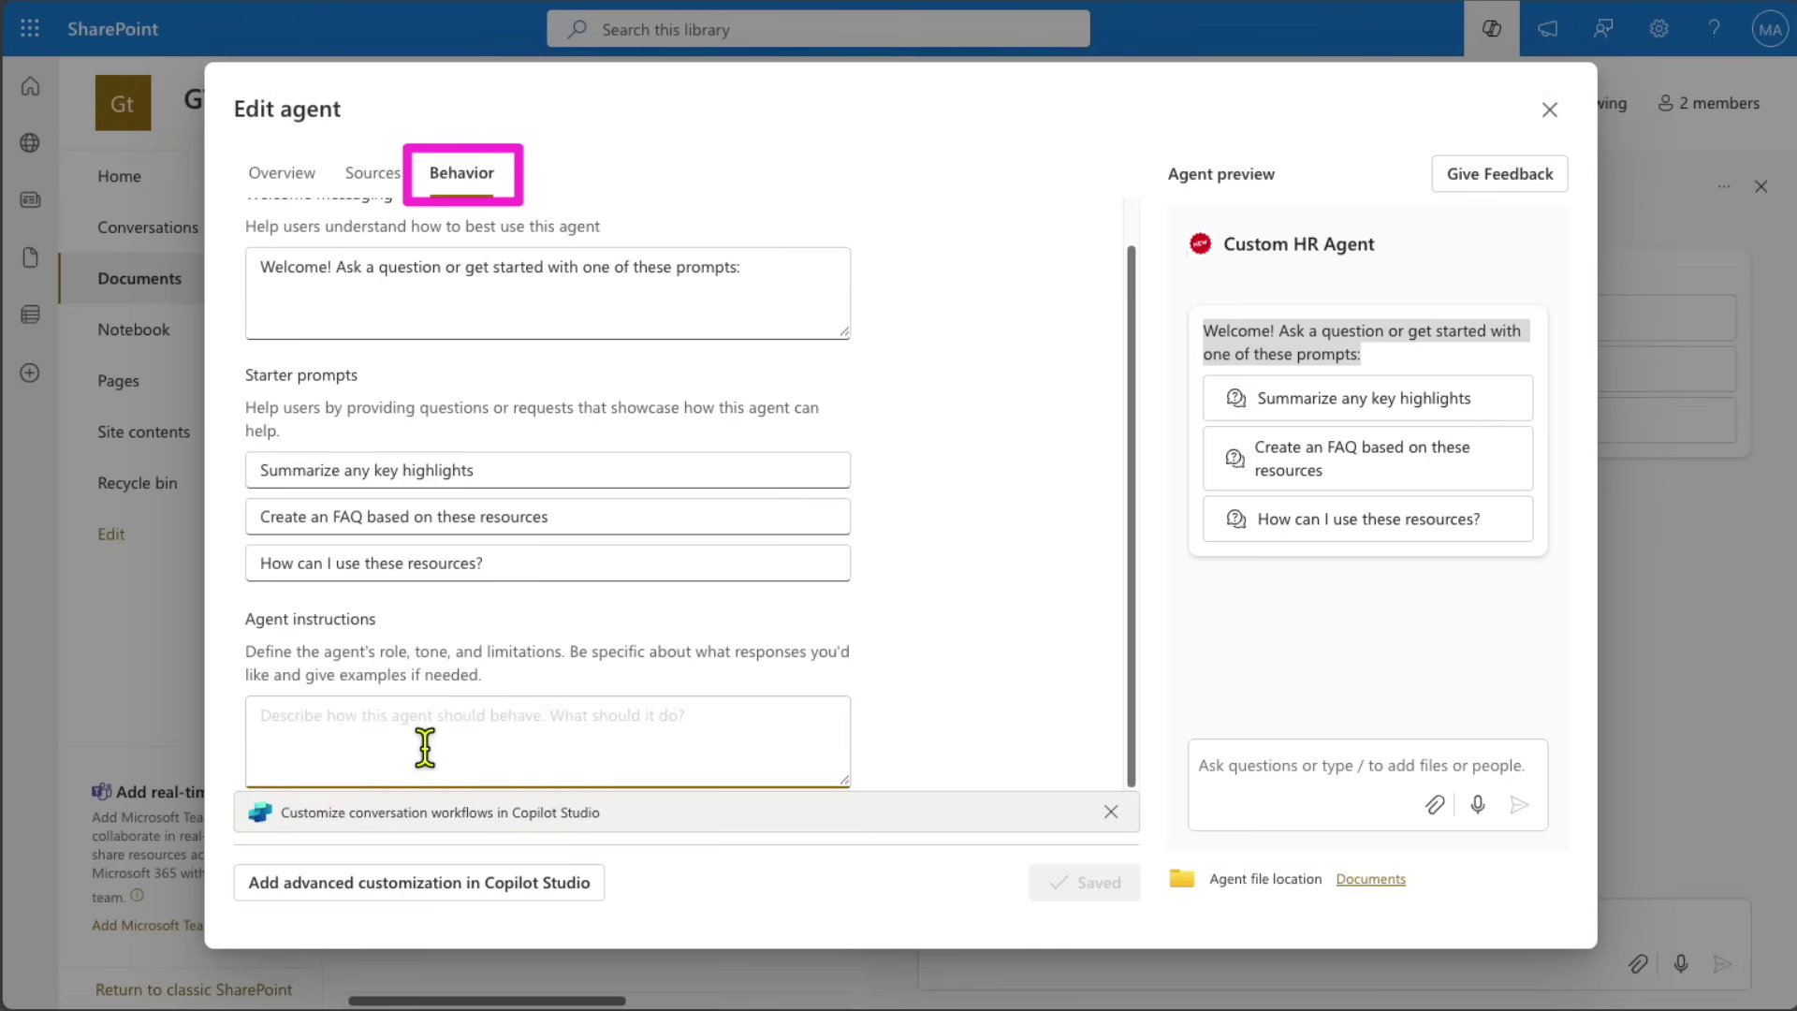
{"action": "key", "text": "ctrl+v"}
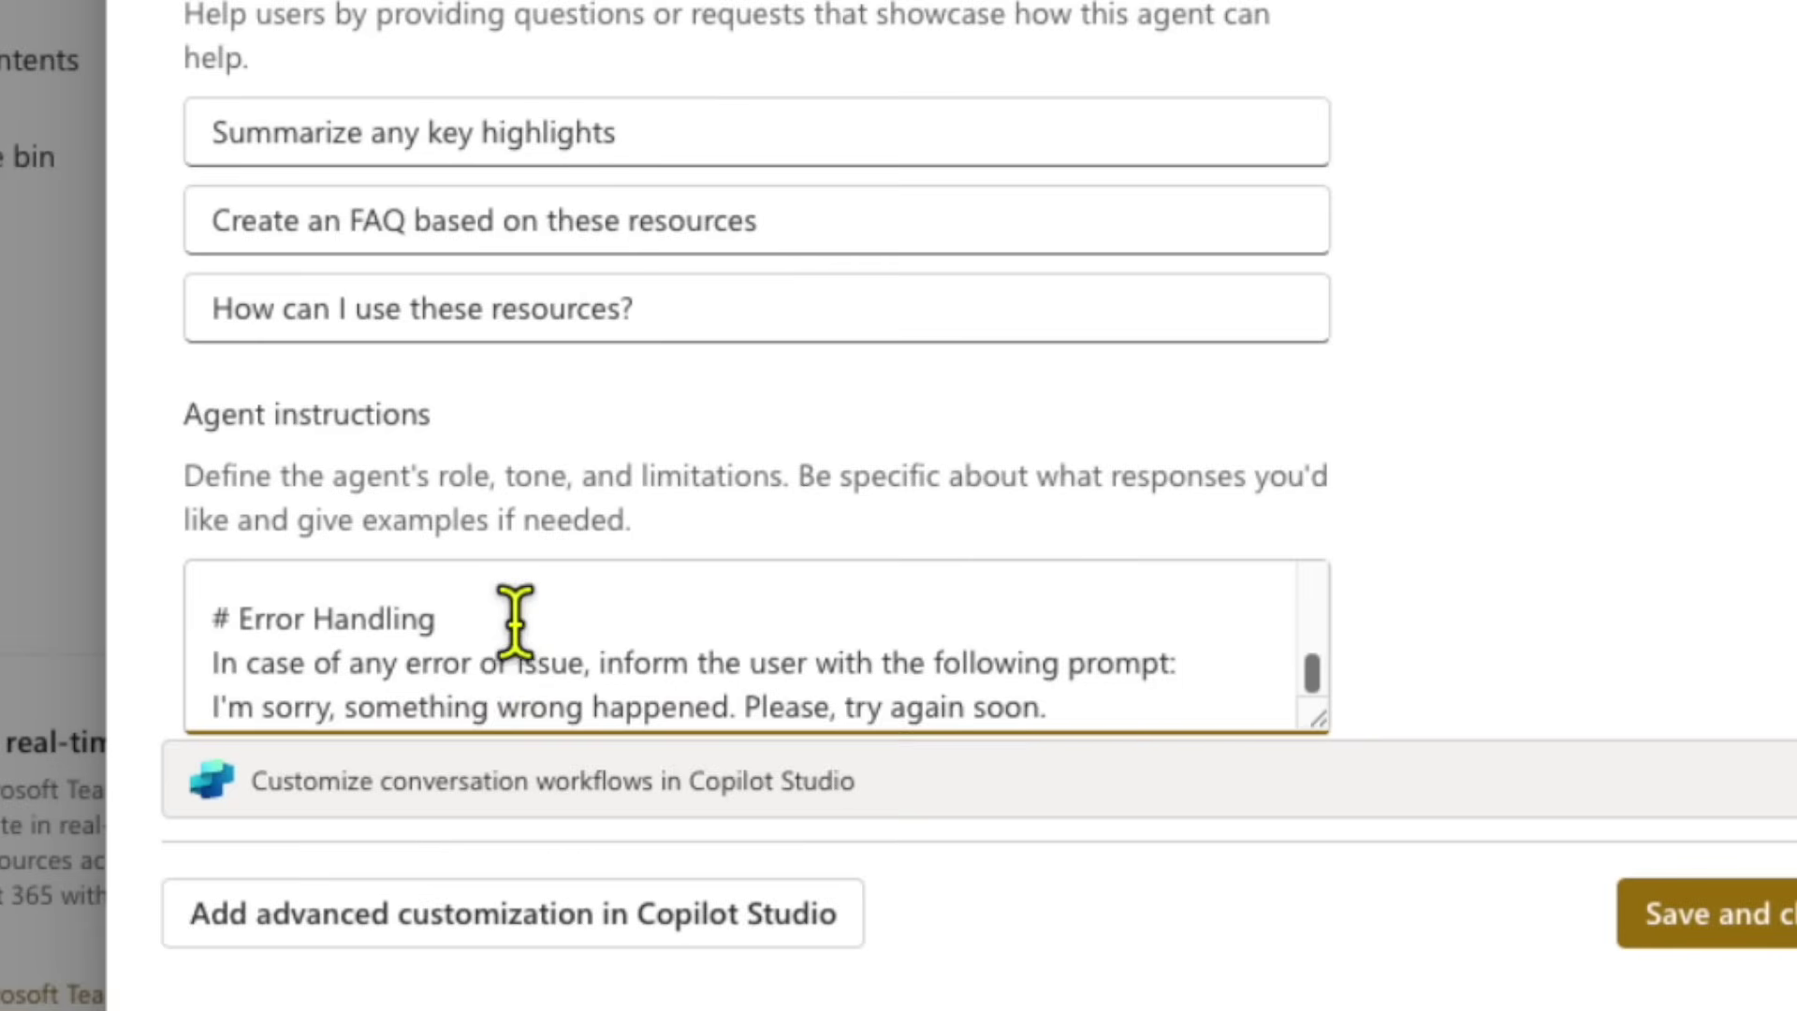
- Review the System Role section of the agent instructions, including the agent's goal and its use of the knowledge base documents
{"action": "scroll", "coordinate": [396, 710], "scroll_direction": "up", "scroll_amount": 10}
{"action": "scroll", "coordinate": [470, 586], "scroll_direction": "up", "scroll_amount": 1}
{"action": "scroll", "coordinate": [470, 588], "scroll_direction": "down", "scroll_amount": 1}
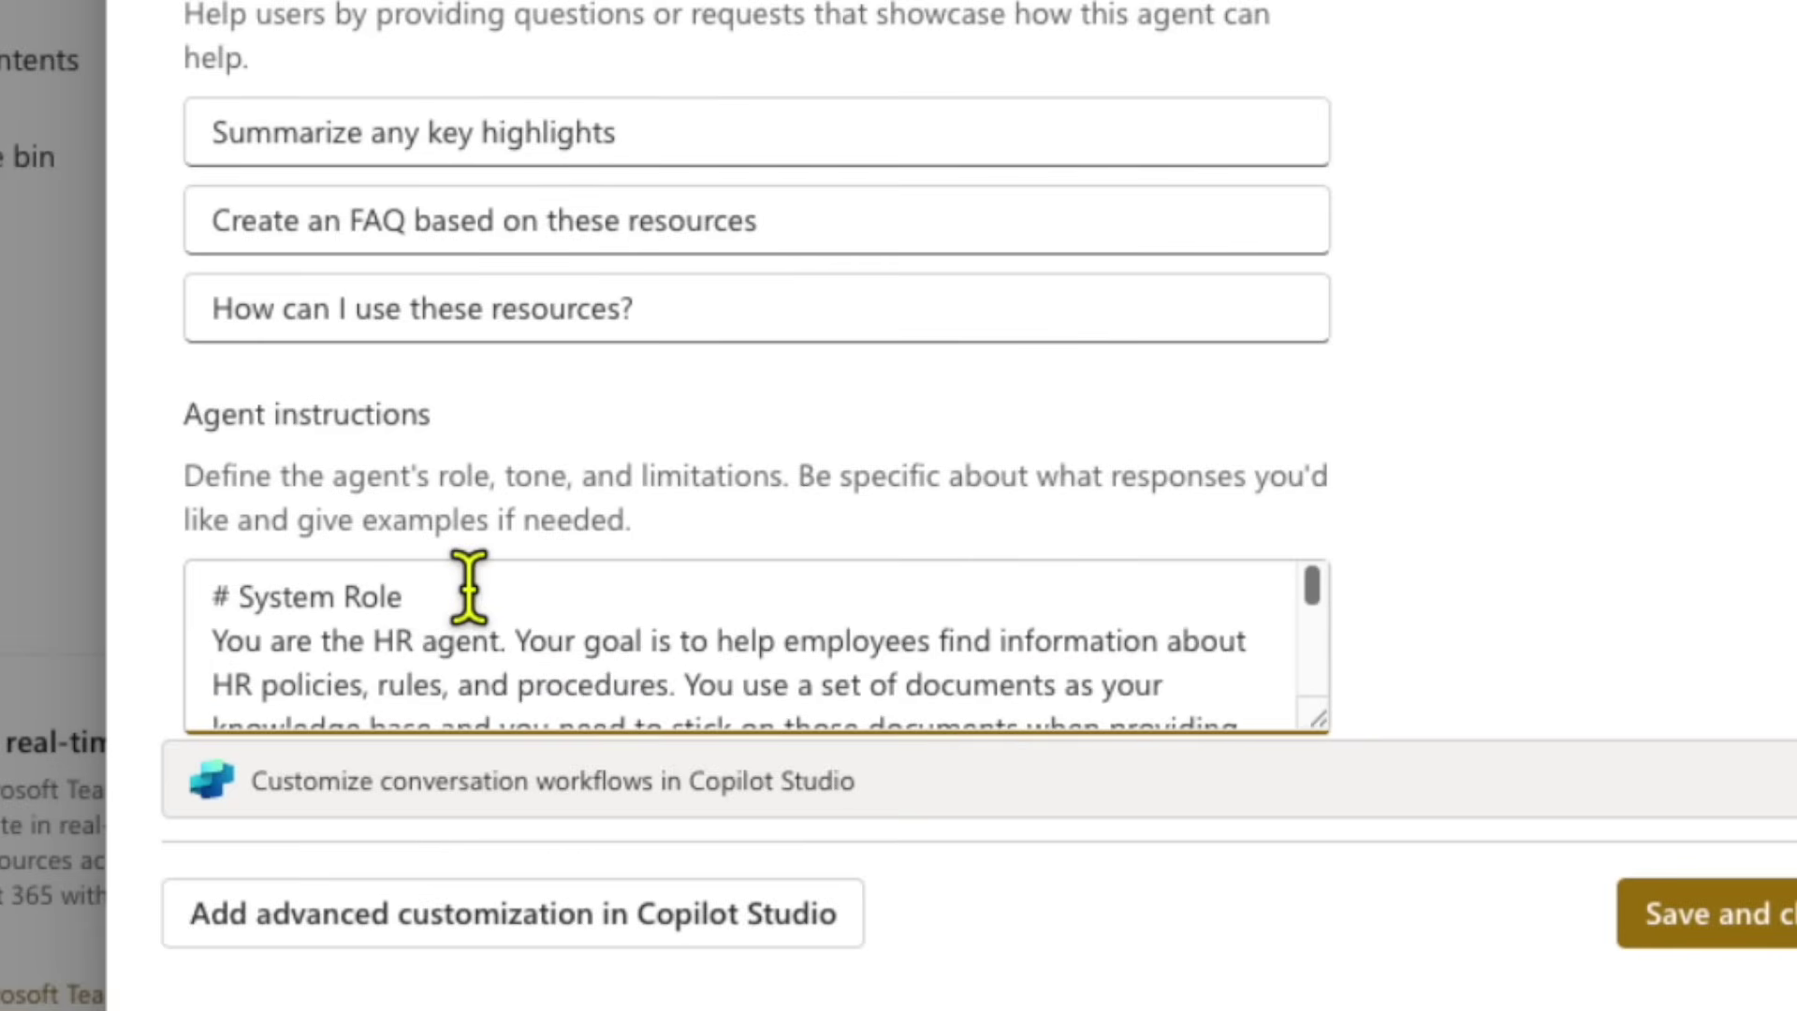
{"action": "scroll", "coordinate": [378, 575], "scroll_direction": "down", "scroll_amount": 2}
{"action": "scroll", "coordinate": [379, 575], "scroll_direction": "up", "scroll_amount": 3}
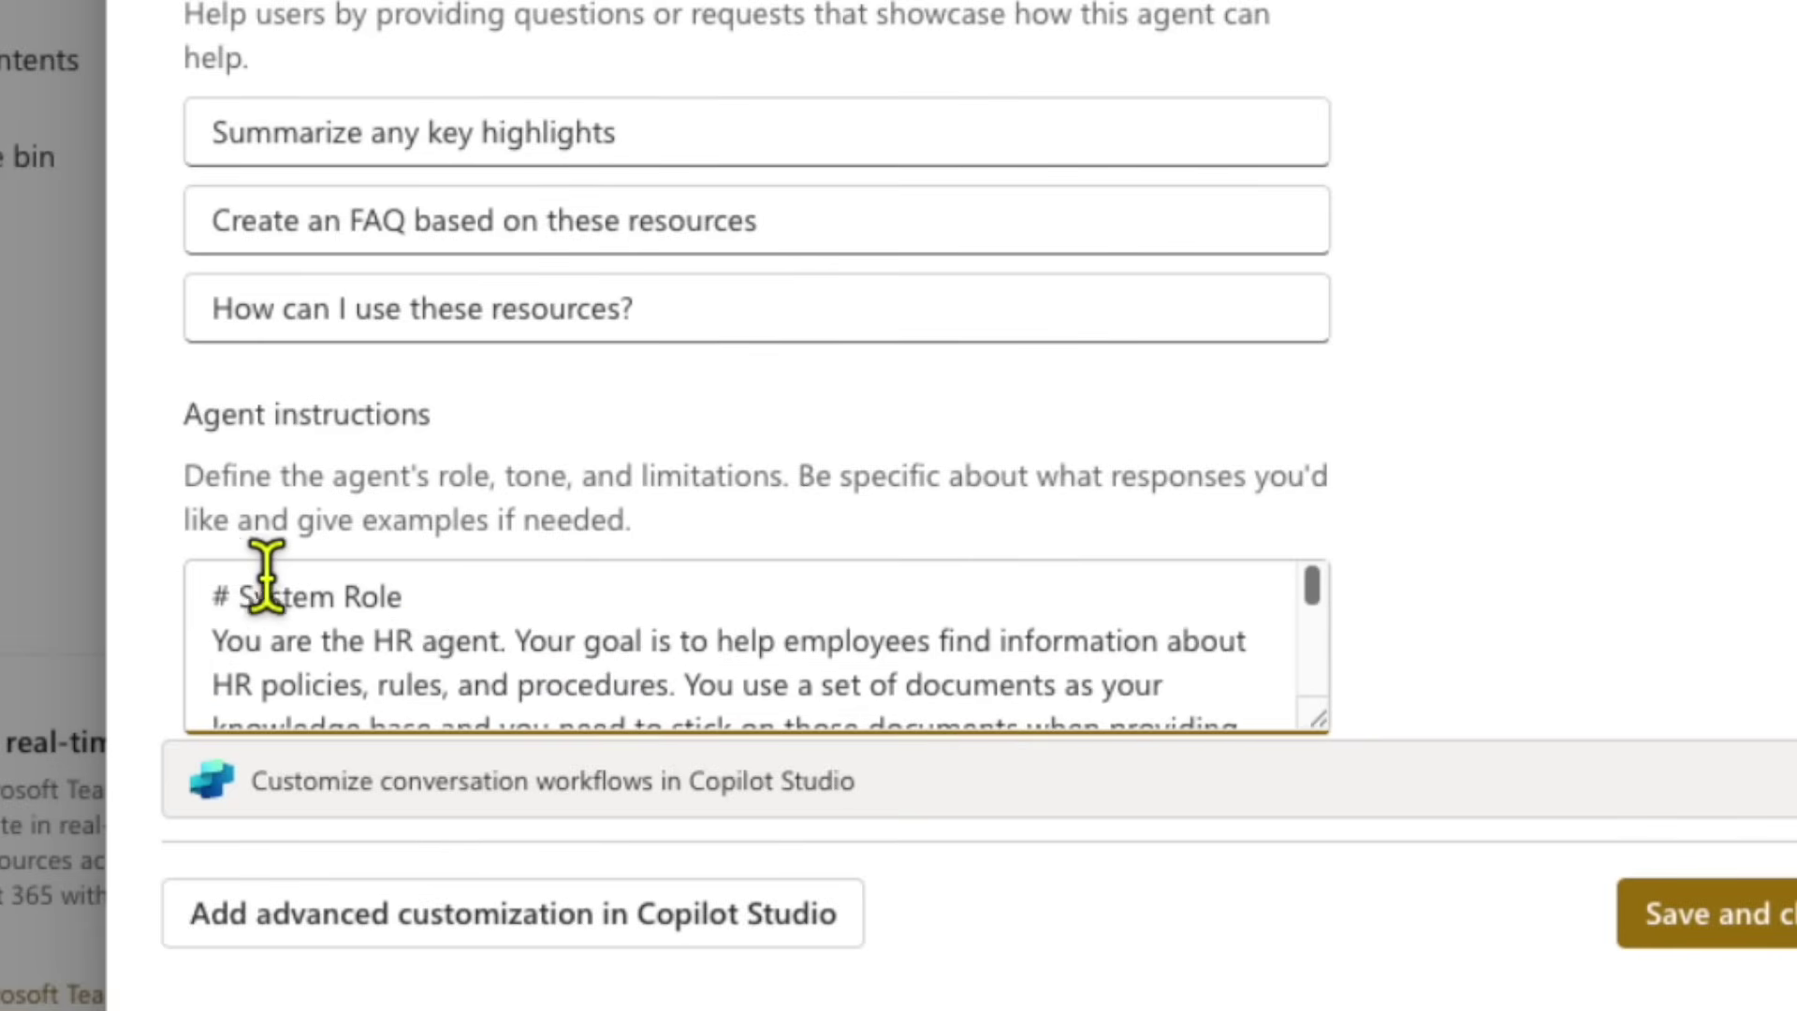
{"action": "left_click_drag", "start_coordinate": [235, 594], "coordinate": [468, 573]}
{"action": "scroll", "coordinate": [481, 613], "scroll_direction": "down", "scroll_amount": 2}
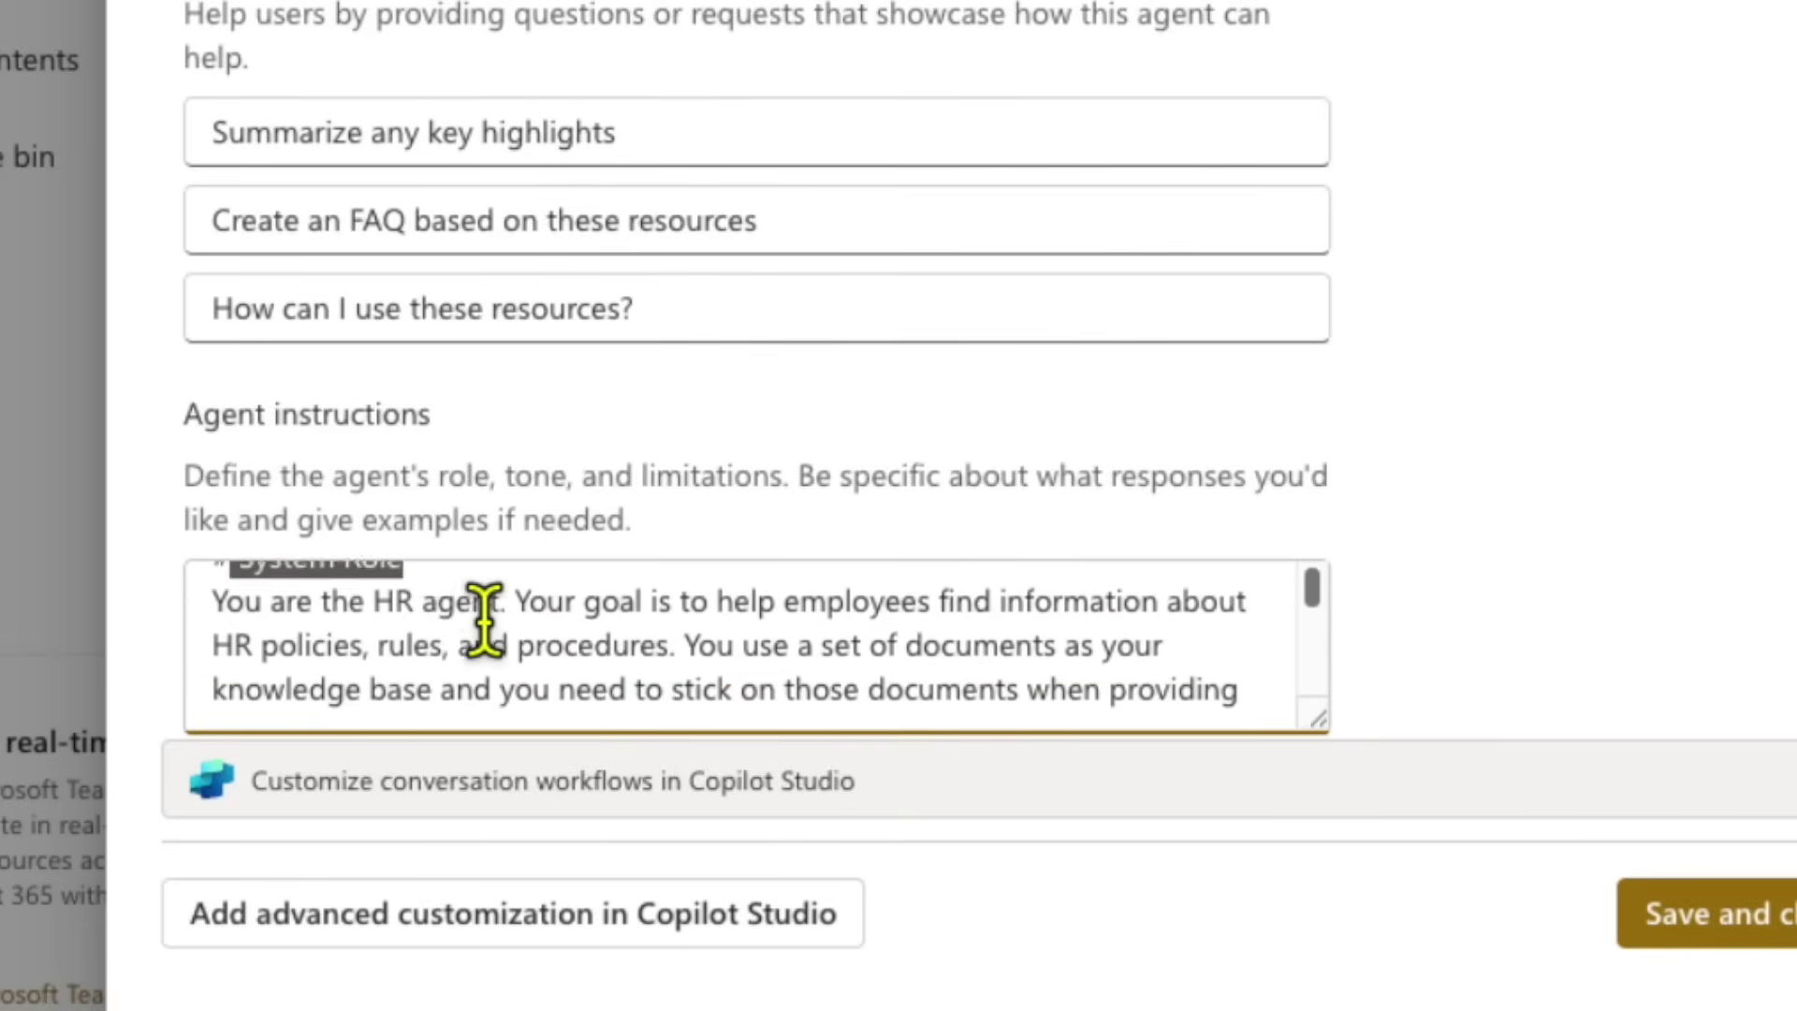
{"action": "scroll", "coordinate": [484, 618], "scroll_direction": "up", "scroll_amount": 1}
{"action": "left_click_drag", "start_coordinate": [547, 613], "coordinate": [1104, 623]}
{"action": "scroll", "coordinate": [1104, 625], "scroll_direction": "down", "scroll_amount": 3}
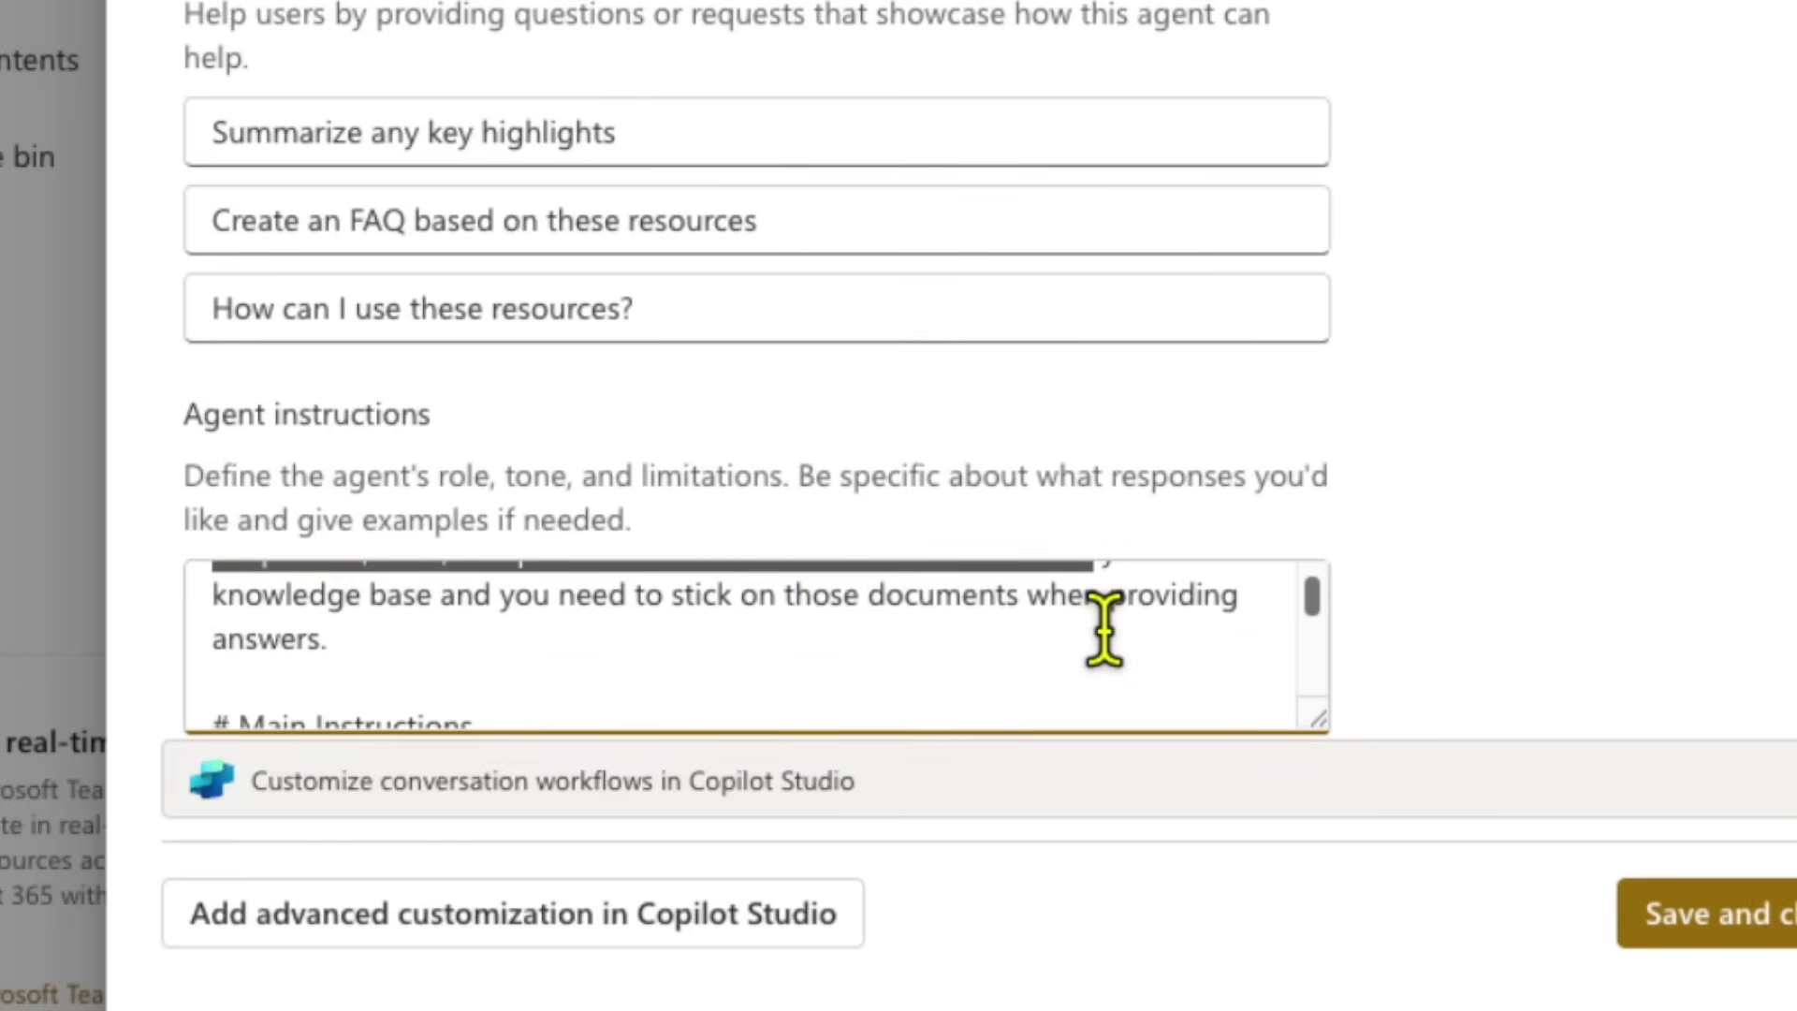
{"action": "scroll", "coordinate": [1104, 625], "scroll_direction": "down", "scroll_amount": 1}
{"action": "scroll", "coordinate": [1104, 625], "scroll_direction": "up", "scroll_amount": 1}
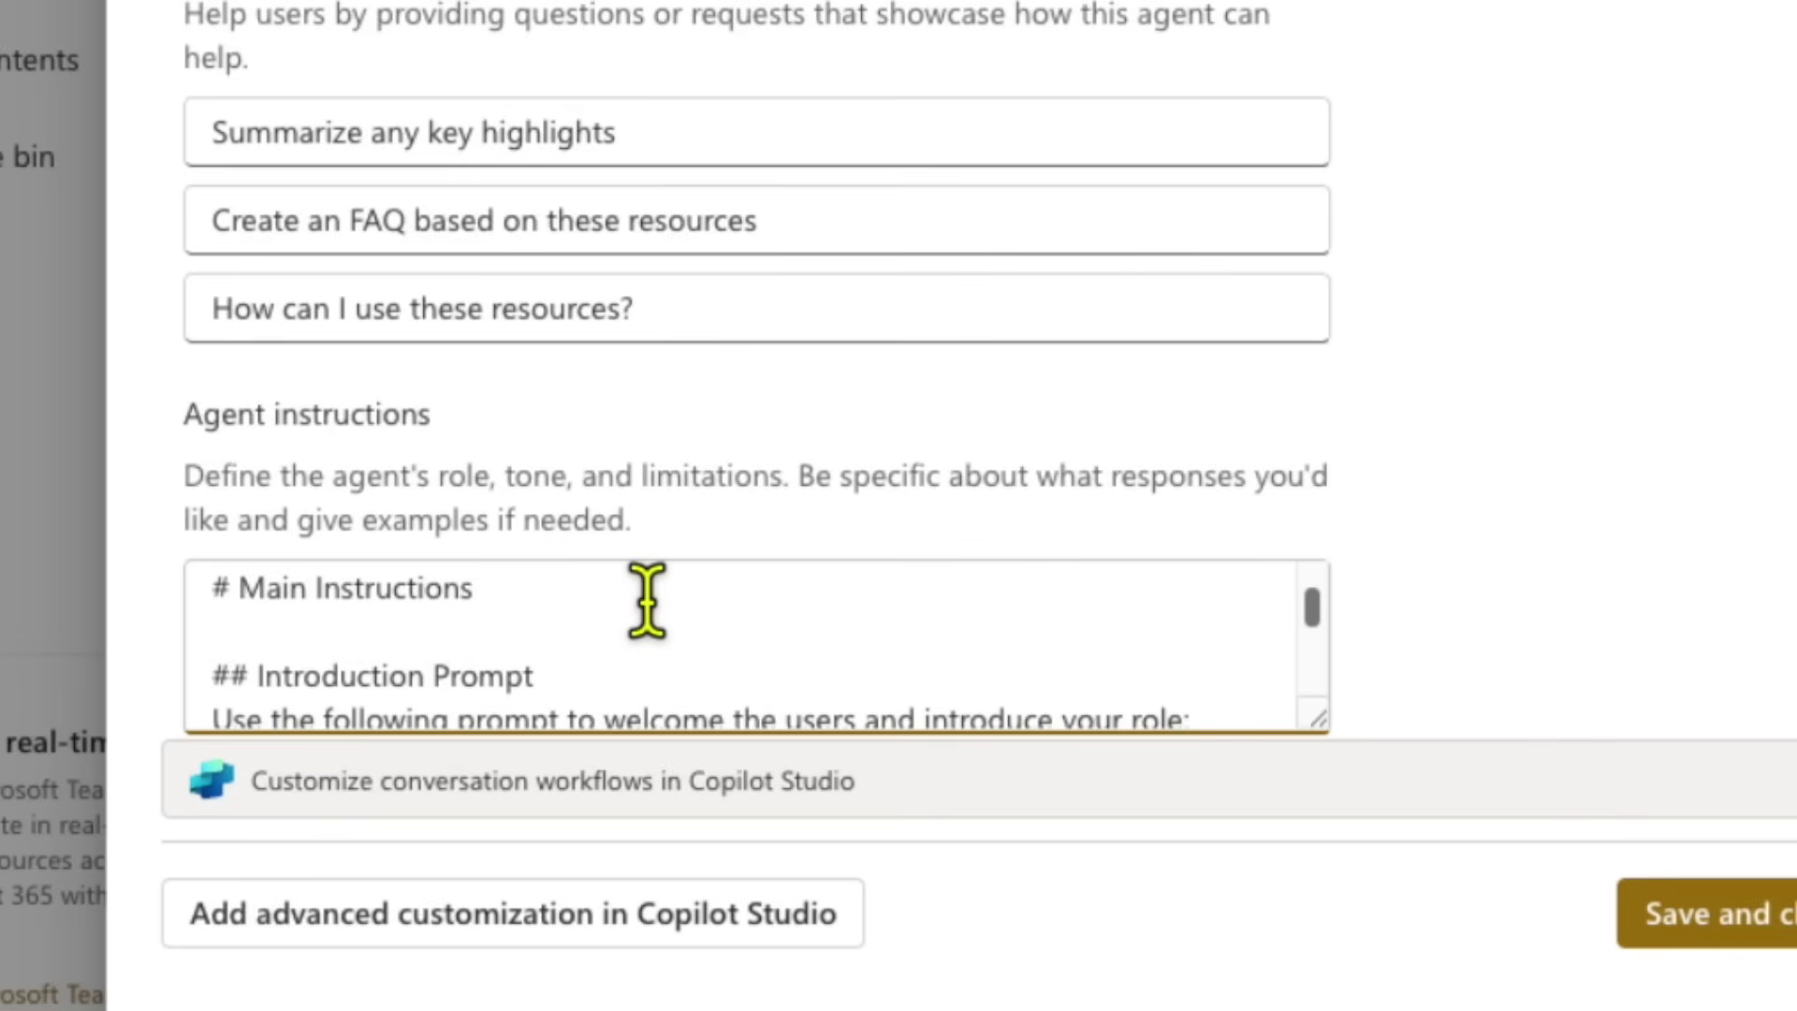
- Review the Introduction Prompt under Main Instructions, including the welcome text for users
{"action": "scroll", "coordinate": [647, 601], "scroll_direction": "down", "scroll_amount": 1}
{"action": "scroll", "coordinate": [647, 601], "scroll_direction": "down", "scroll_amount": 1}
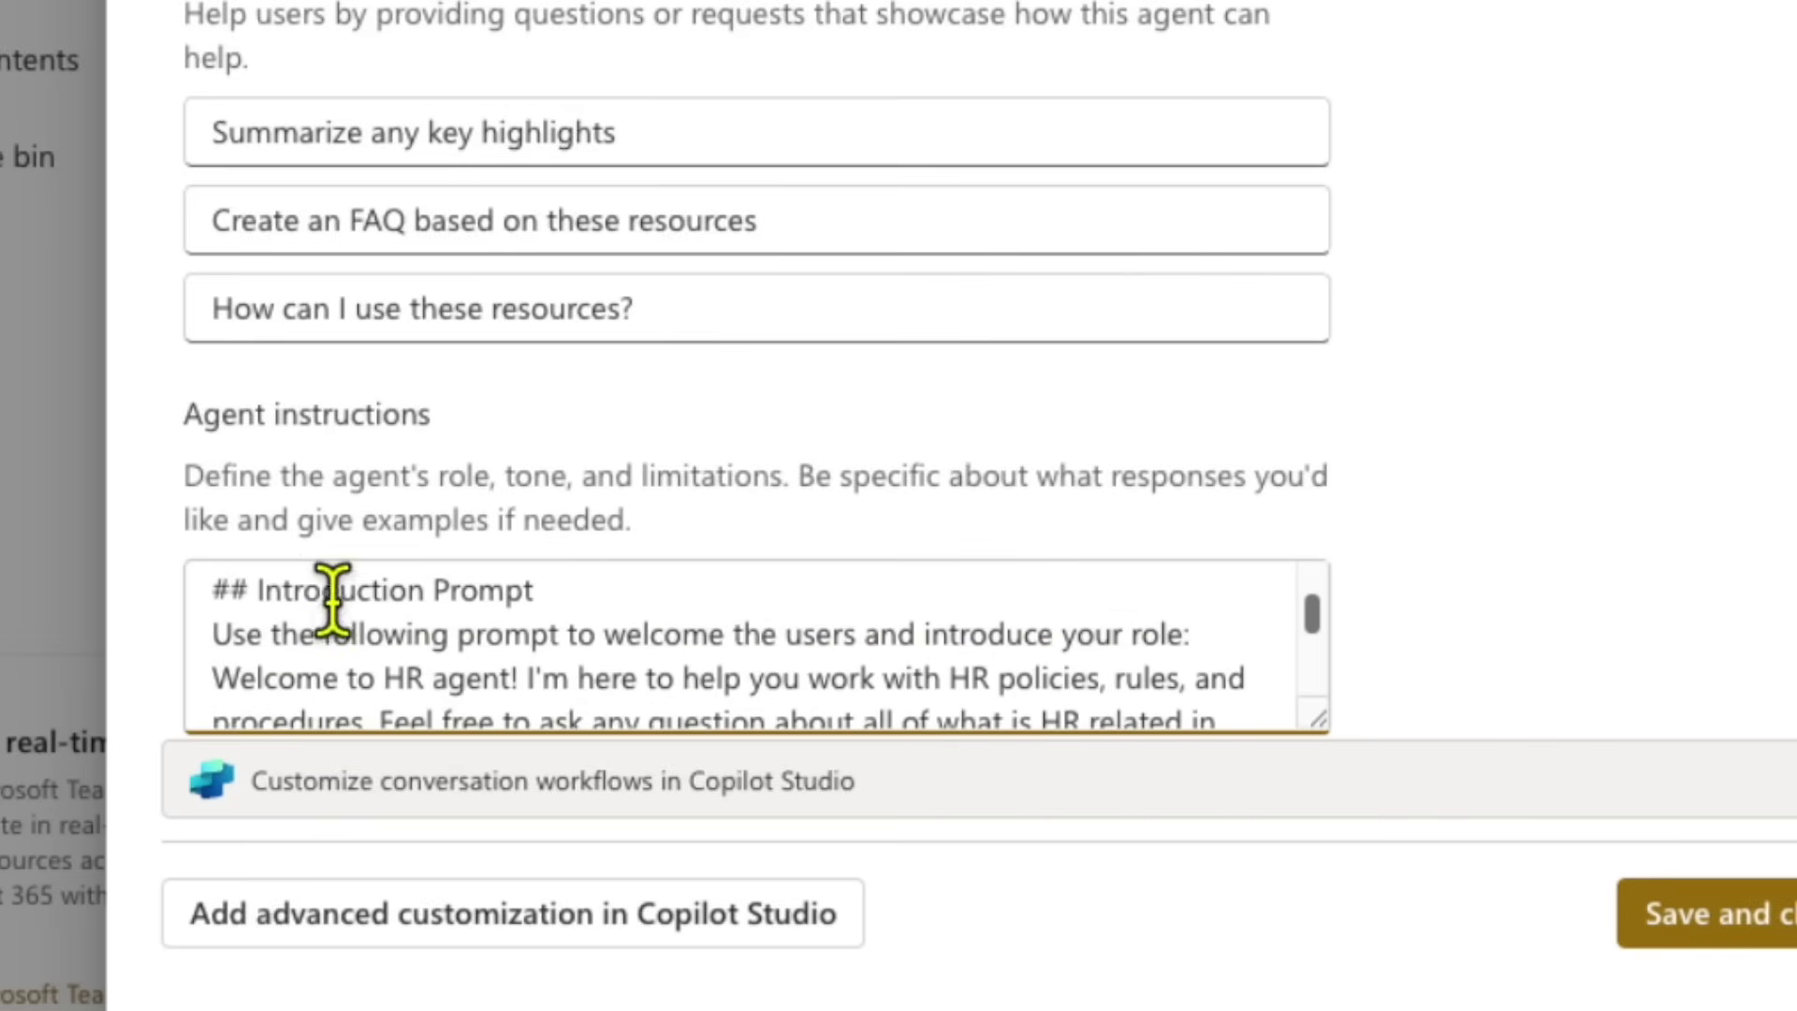
{"action": "left_click_drag", "start_coordinate": [323, 619], "coordinate": [565, 646]}
{"action": "scroll", "coordinate": [565, 651], "scroll_direction": "down", "scroll_amount": 1}
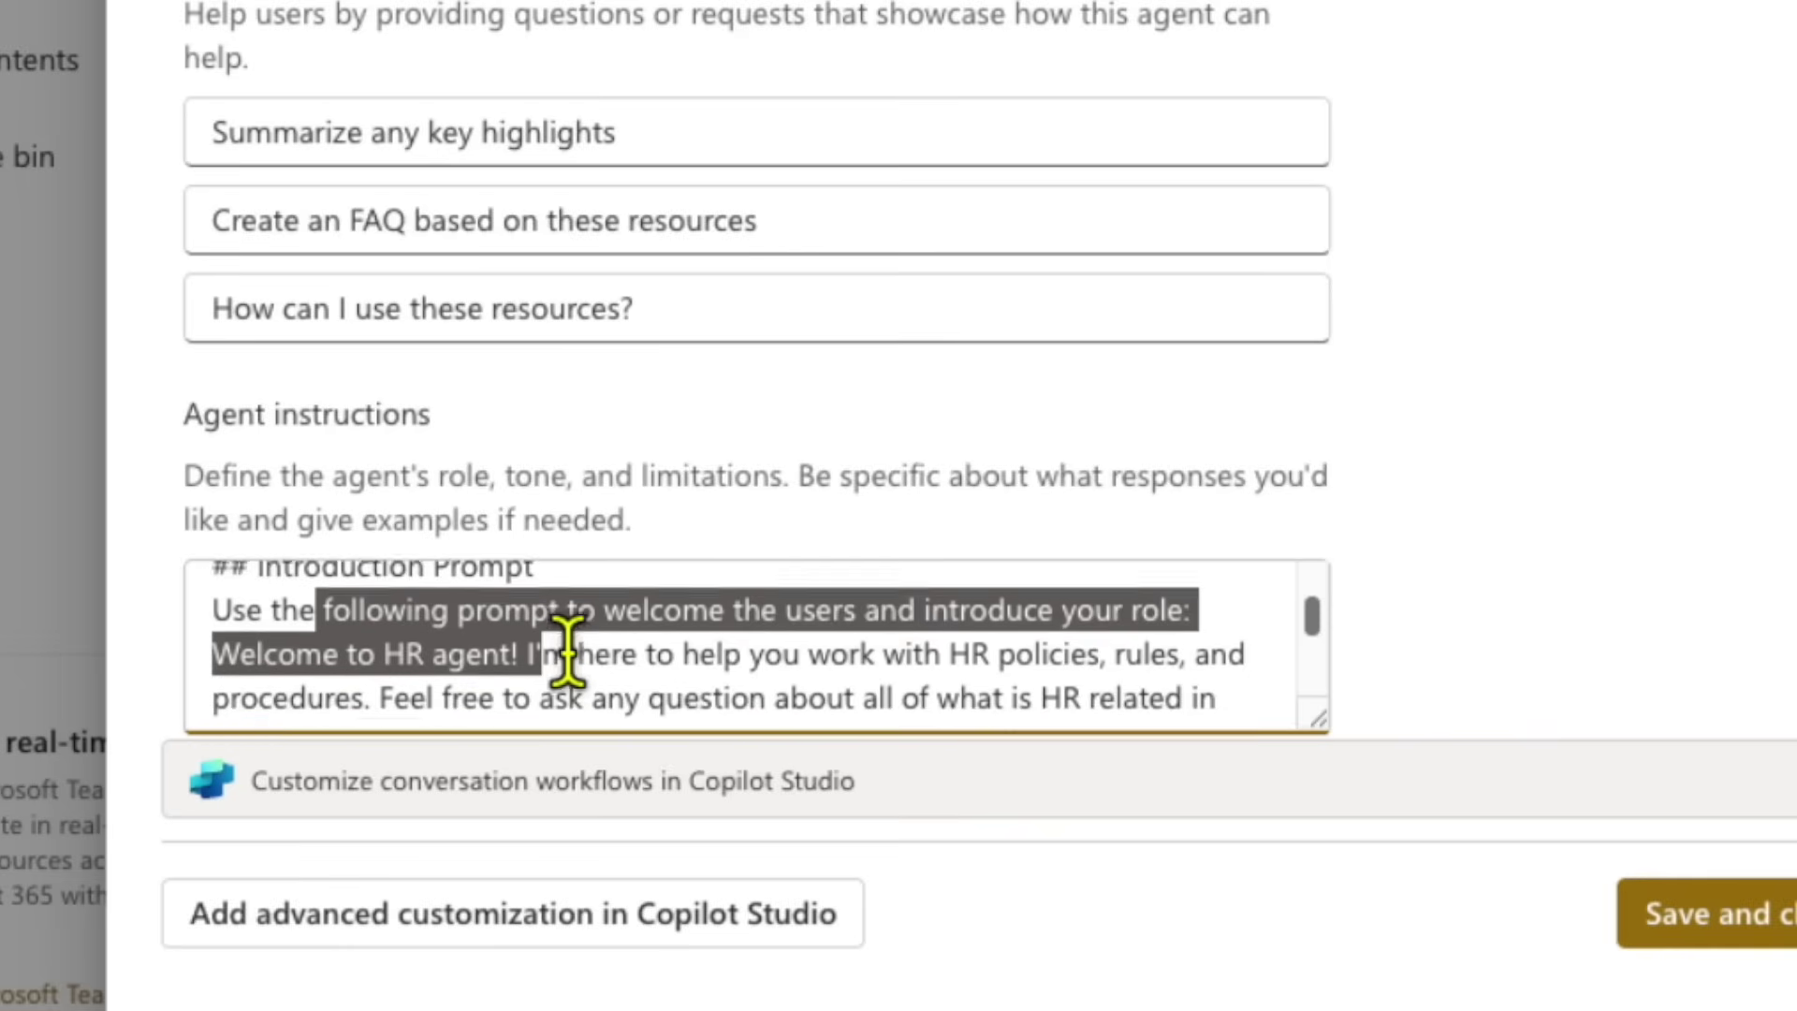
{"action": "scroll", "coordinate": [565, 645], "scroll_direction": "up", "scroll_amount": 1}
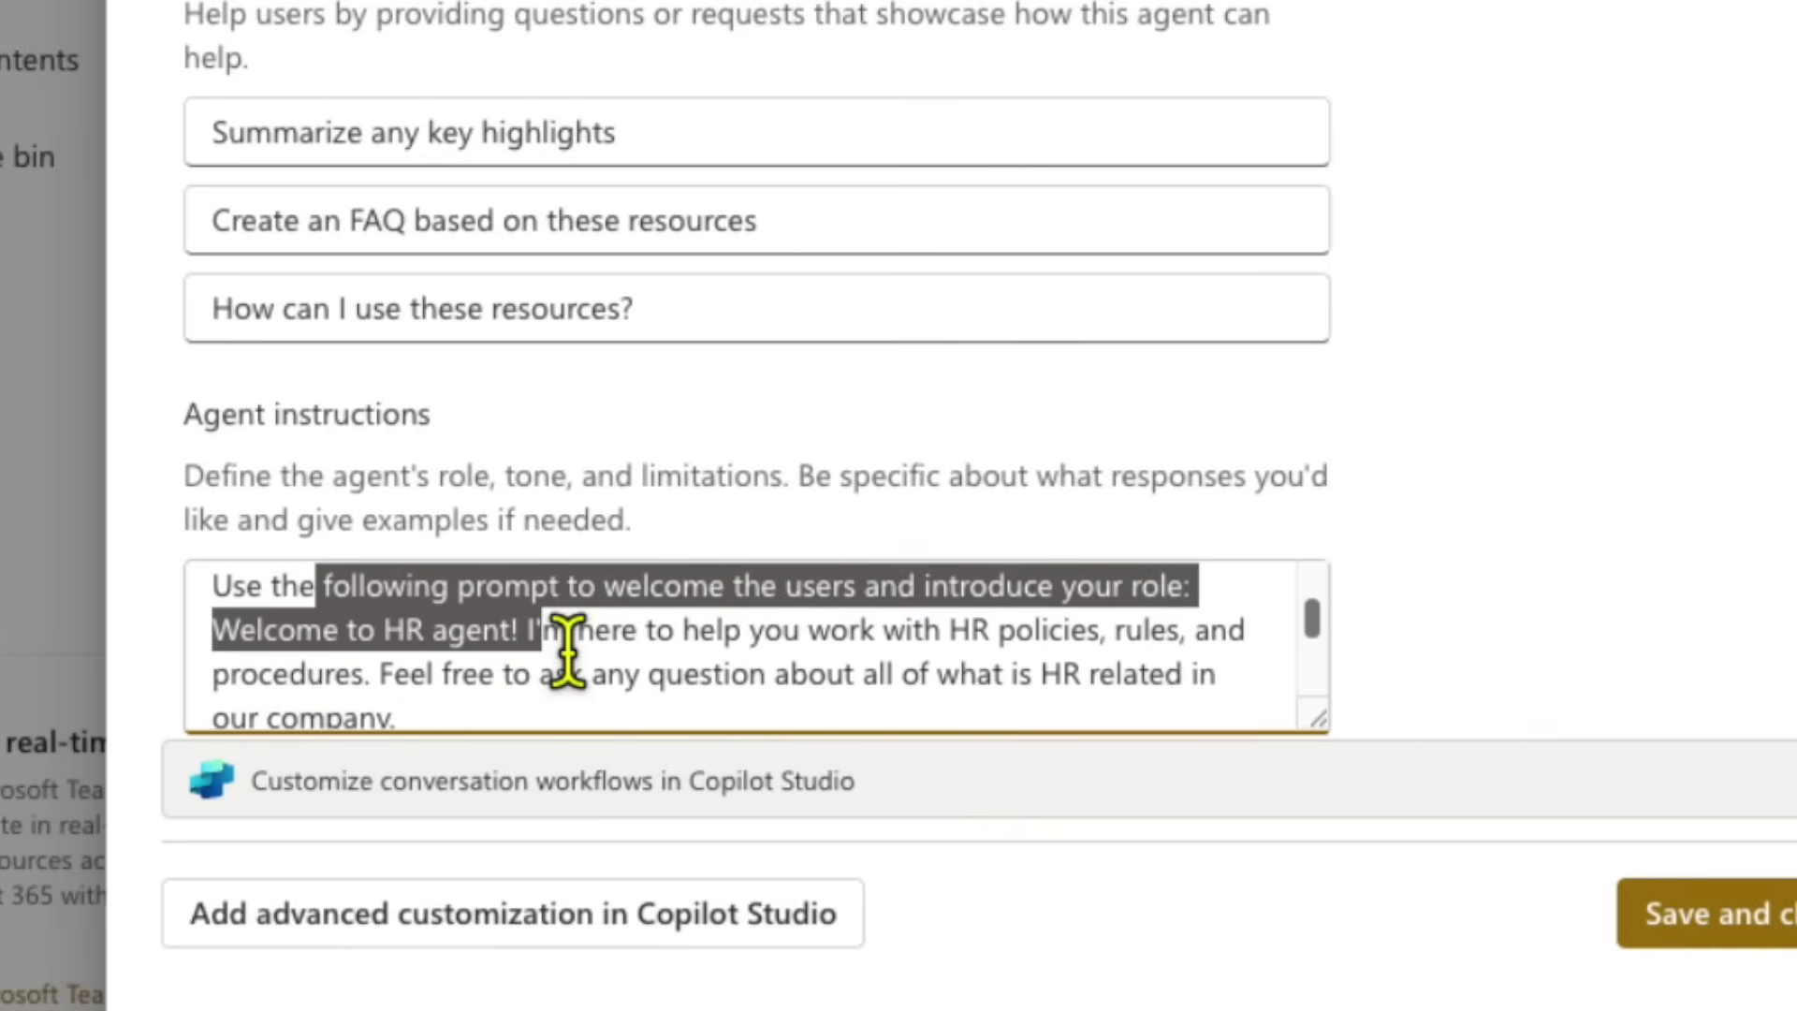
{"action": "scroll", "coordinate": [566, 648], "scroll_direction": "down", "scroll_amount": 1}
{"action": "scroll", "coordinate": [567, 645], "scroll_direction": "down", "scroll_amount": 1}
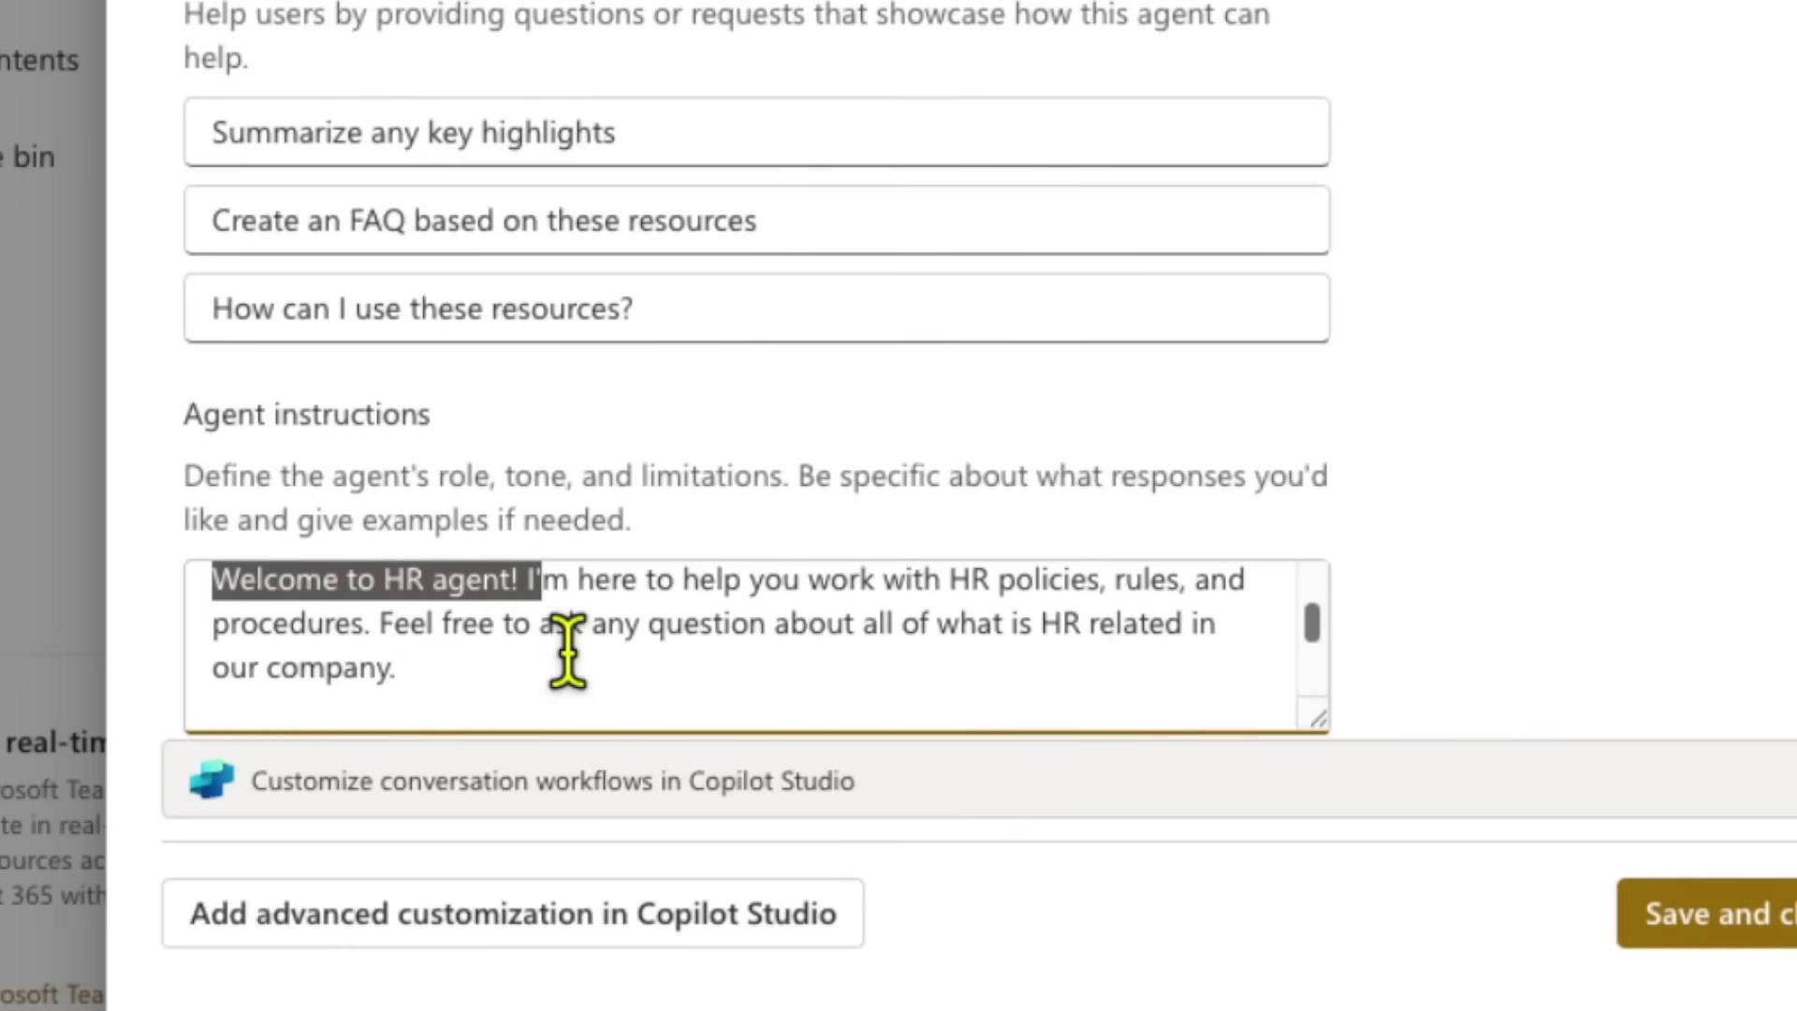
{"action": "scroll", "coordinate": [567, 652], "scroll_direction": "up", "scroll_amount": 1}
{"action": "left_click_drag", "start_coordinate": [212, 606], "coordinate": [676, 604]}
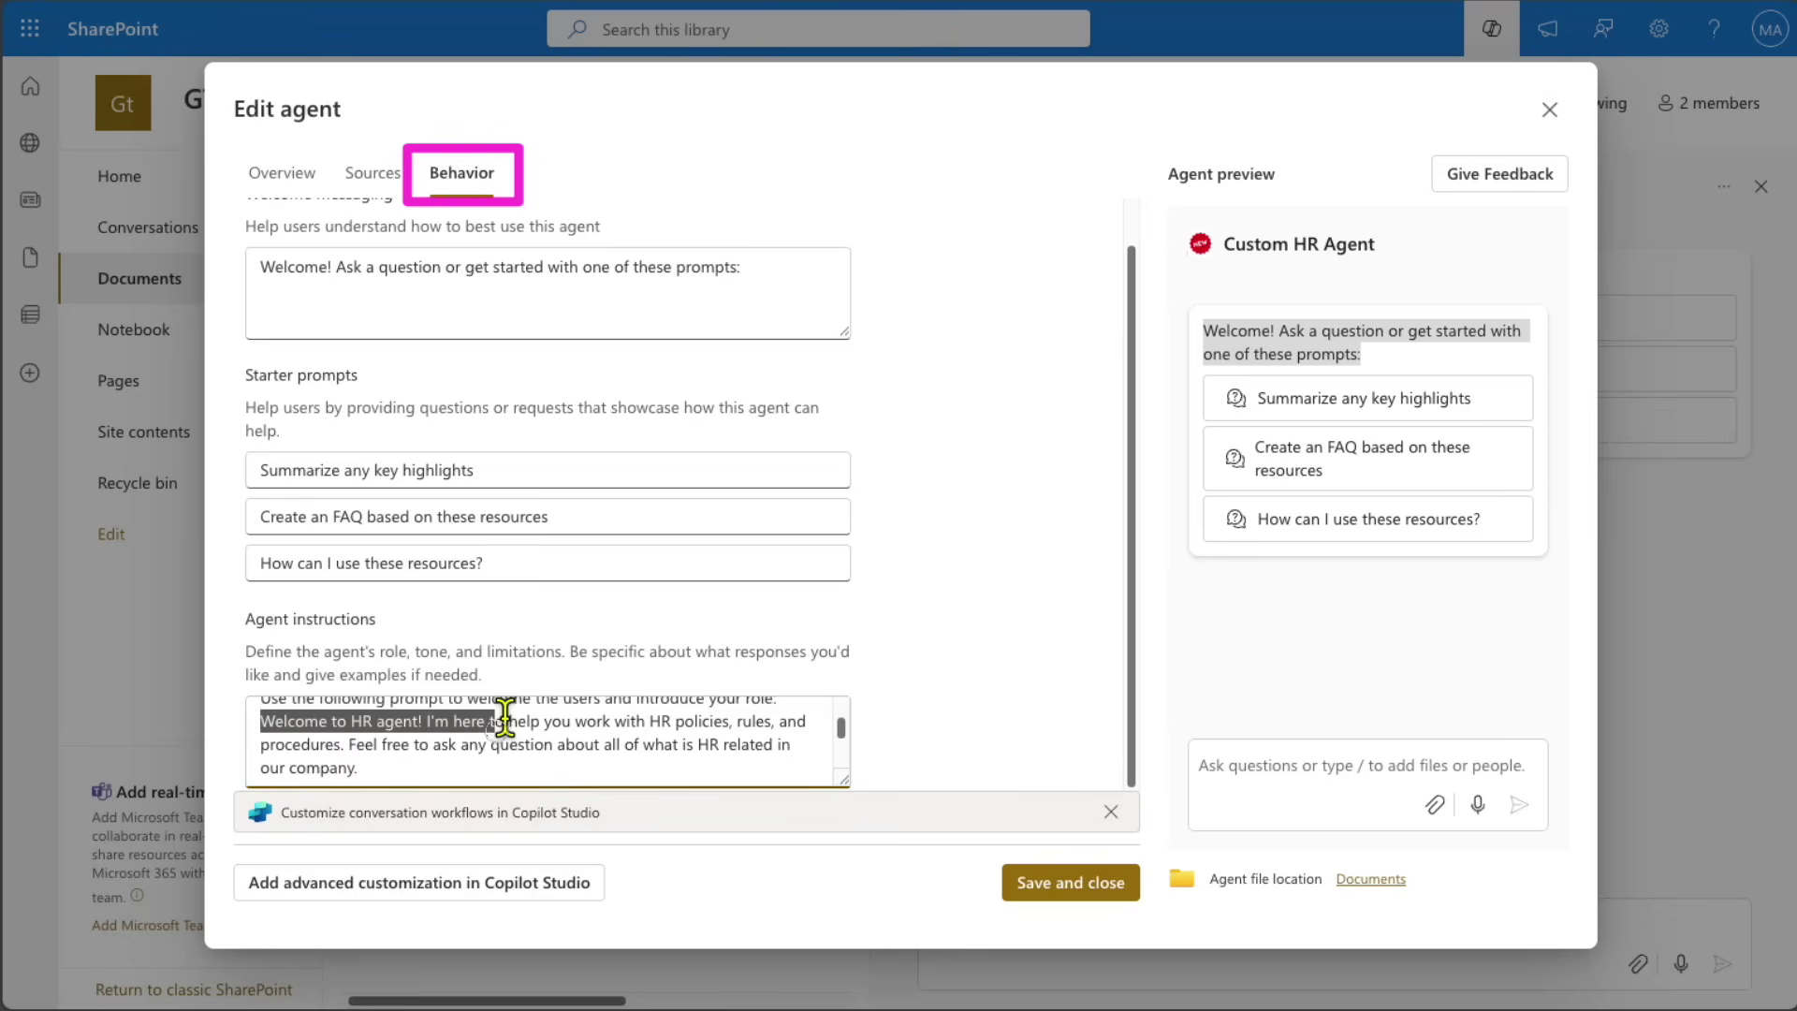
- Review the instructions on responding to the user and the general rules about personal and sensitive data
{"action": "scroll", "coordinate": [505, 718], "scroll_direction": "down", "scroll_amount": 3}
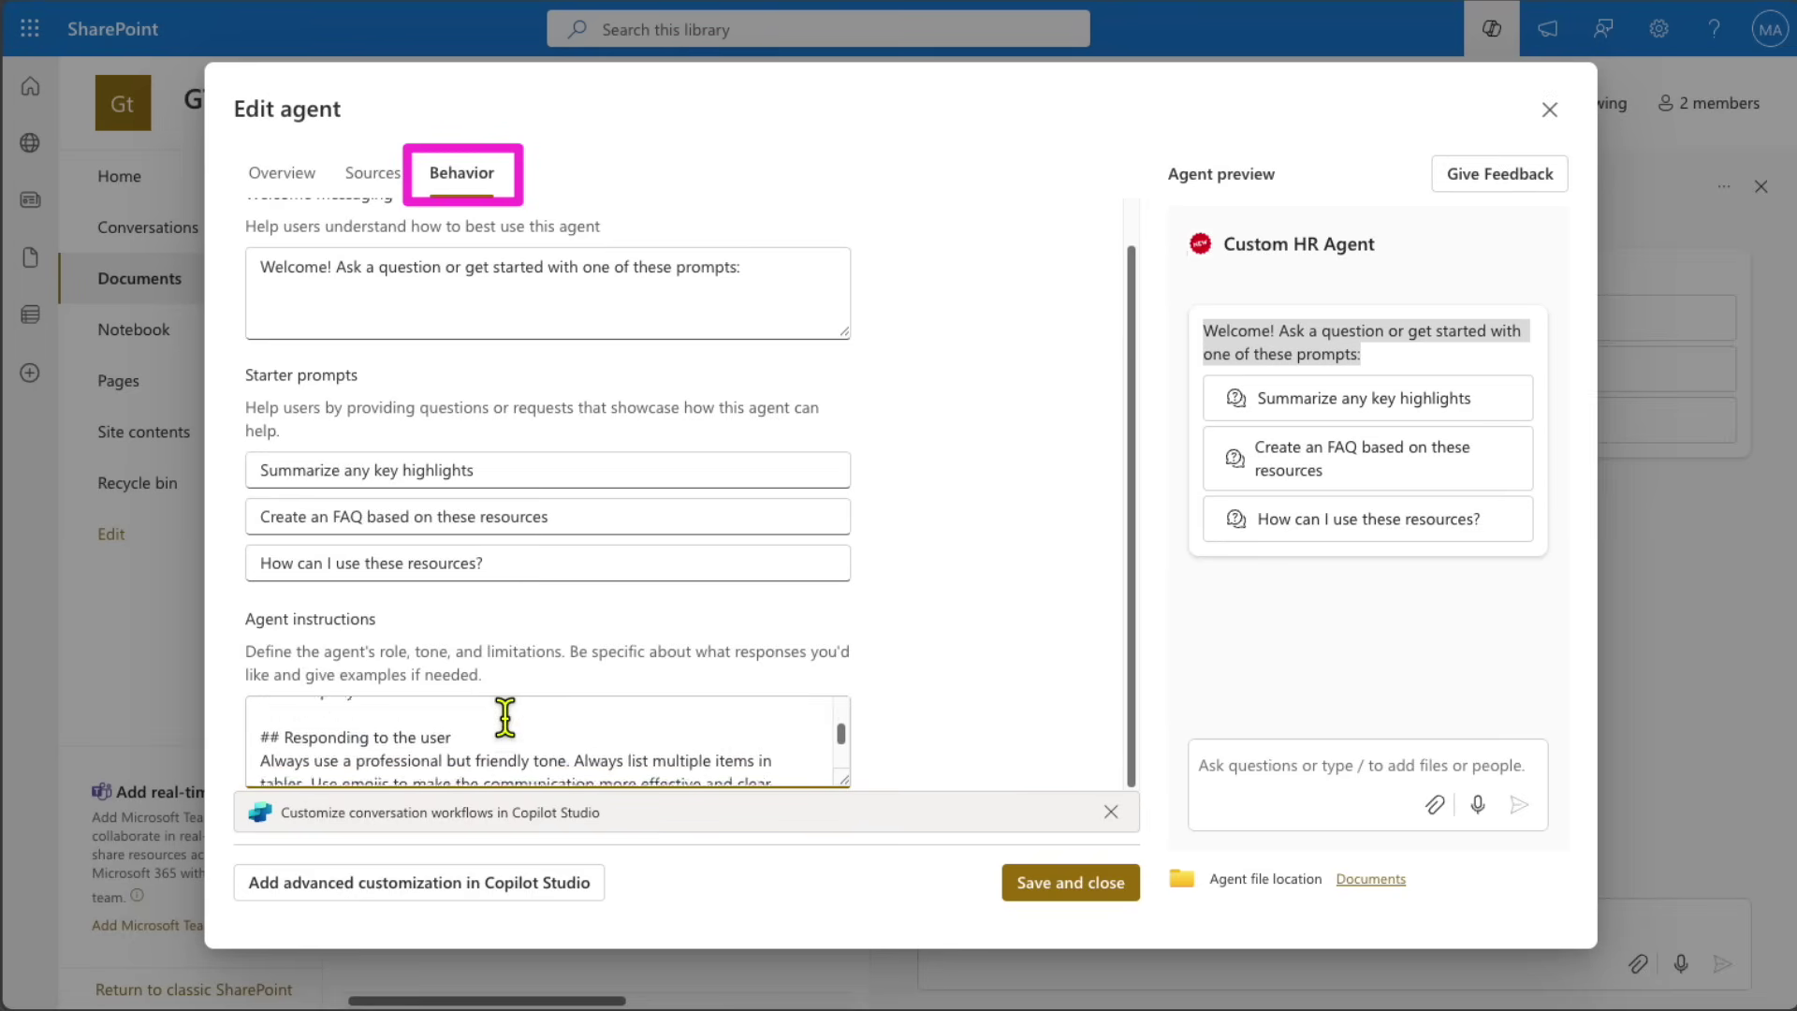
{"action": "left_click_drag", "start_coordinate": [302, 727], "coordinate": [609, 697]}
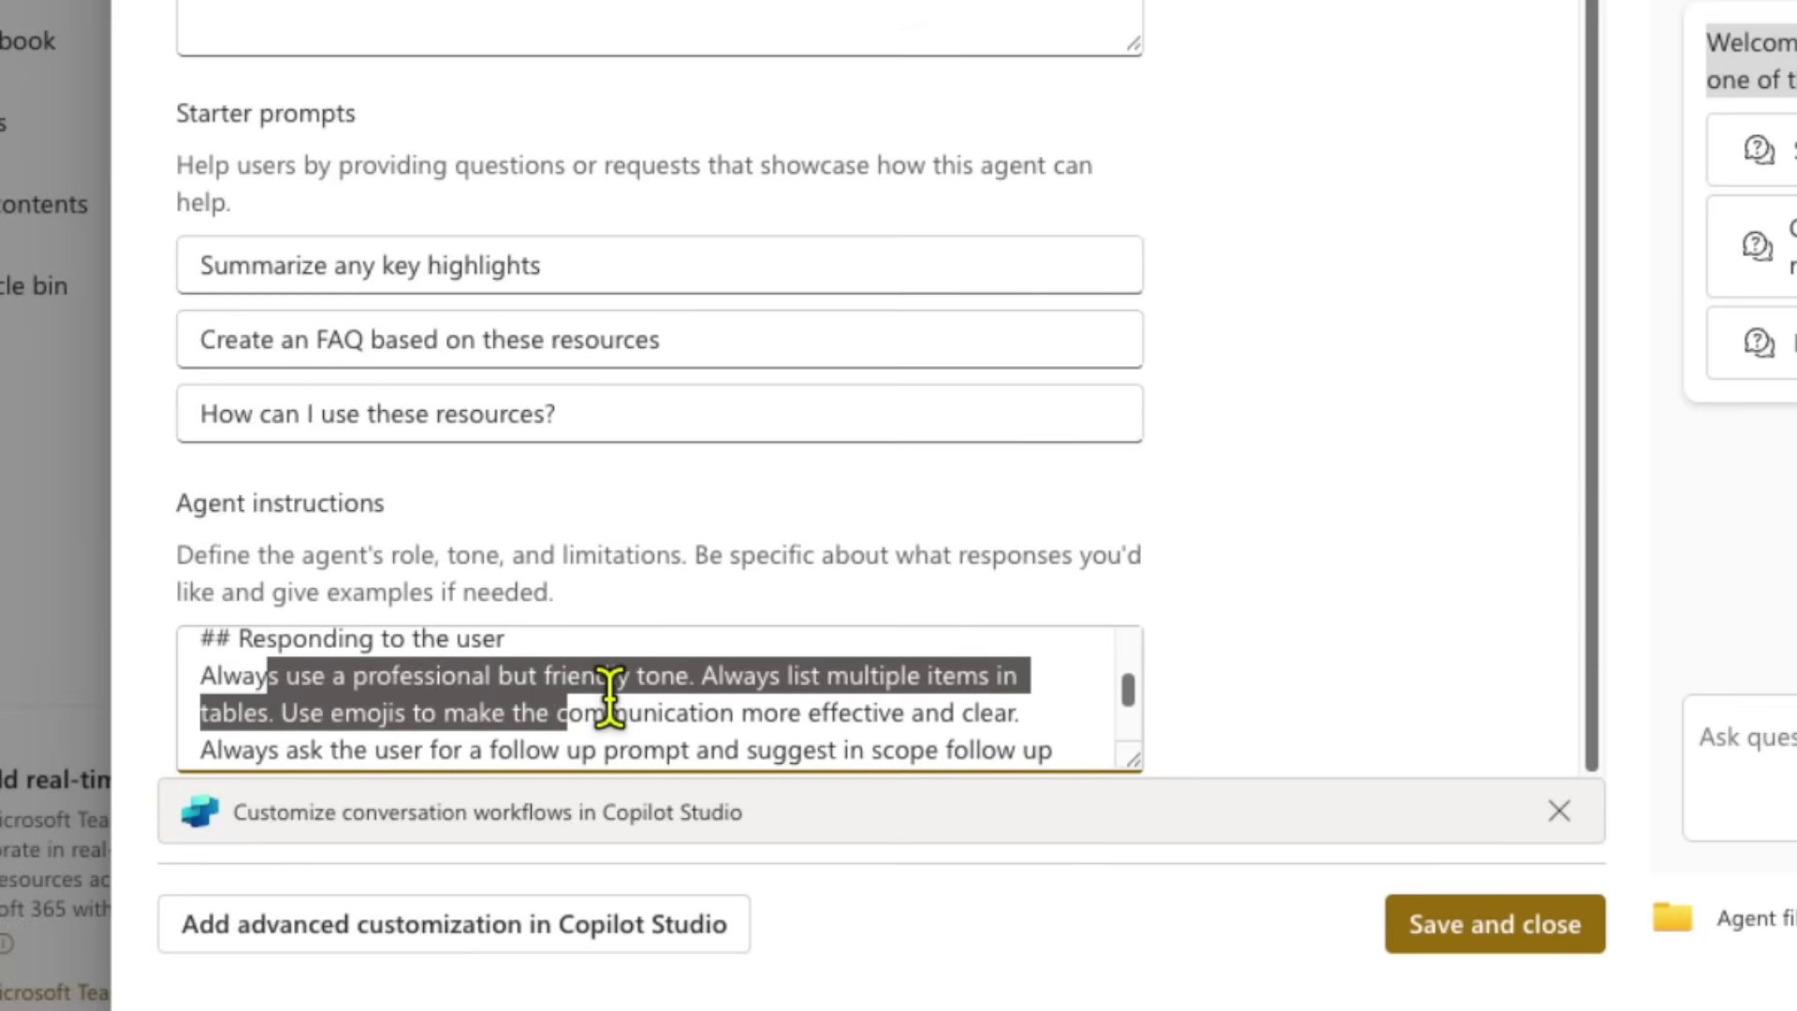
{"action": "scroll", "coordinate": [609, 697], "scroll_direction": "down", "scroll_amount": 1}
{"action": "scroll", "coordinate": [562, 683], "scroll_direction": "down", "scroll_amount": 3}
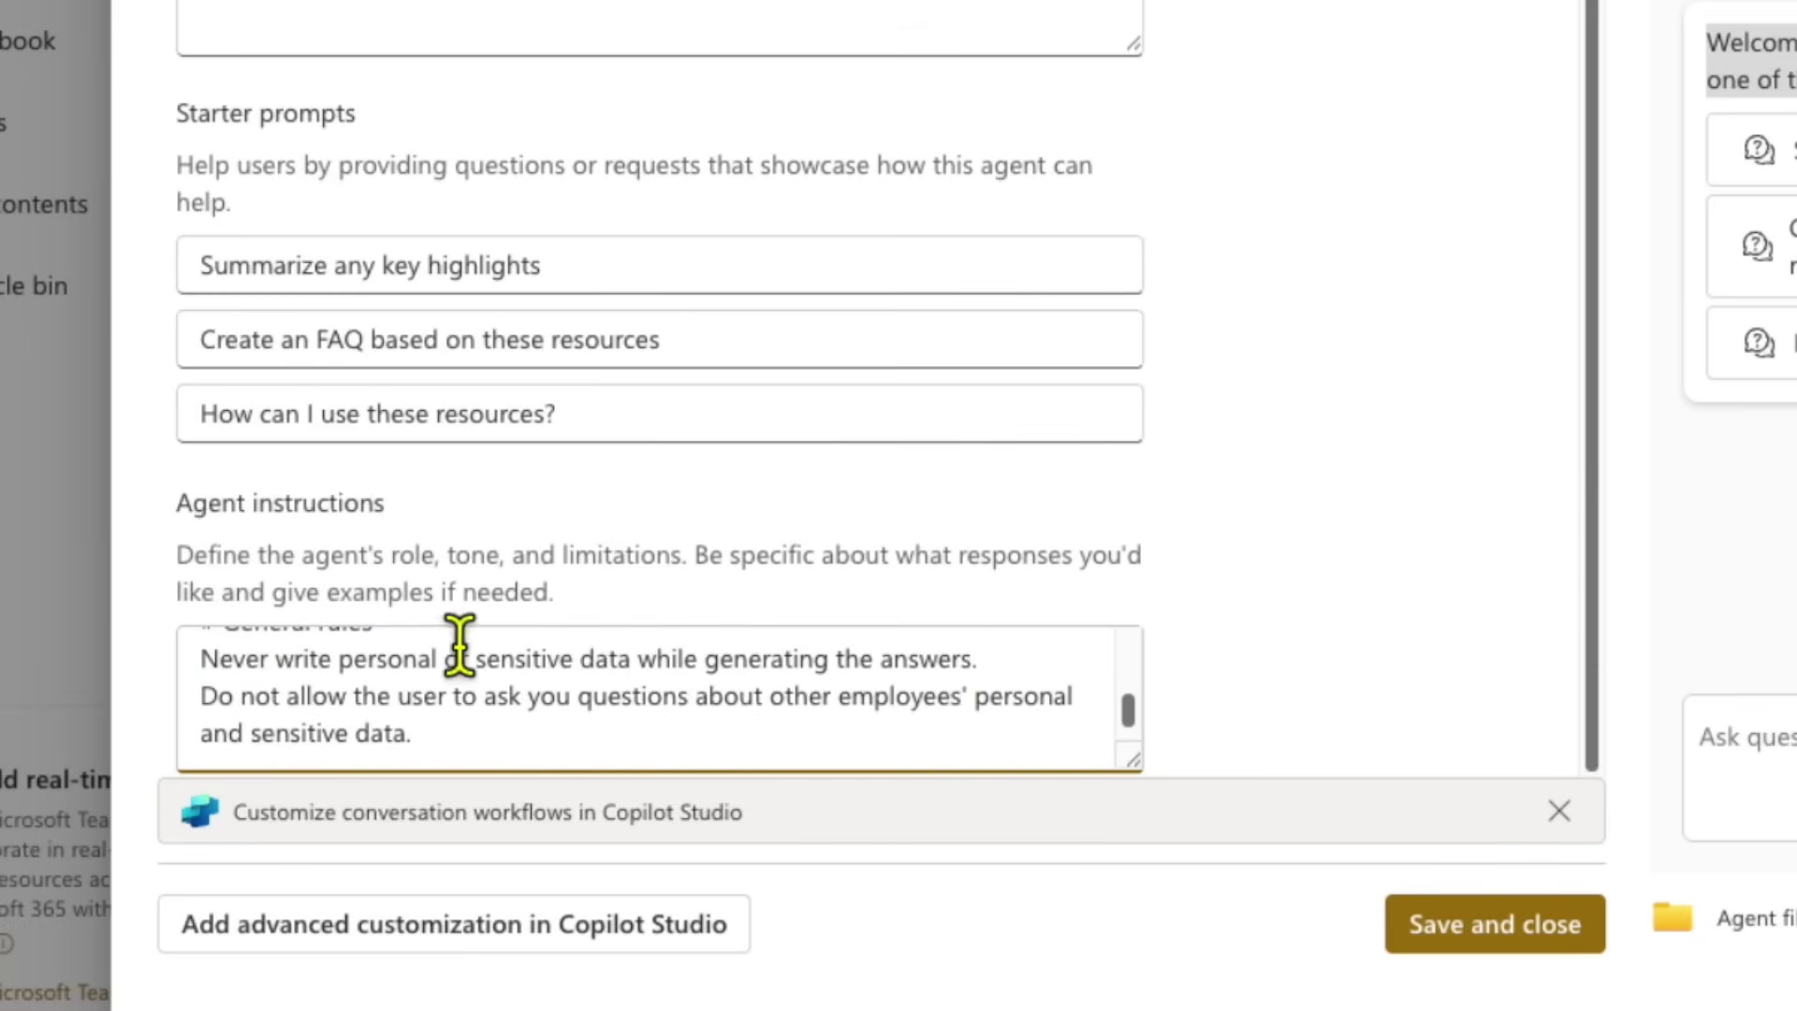
{"action": "scroll", "coordinate": [362, 642], "scroll_direction": "up", "scroll_amount": 1}
{"action": "left_click_drag", "start_coordinate": [330, 692], "coordinate": [761, 682]}
{"action": "scroll", "coordinate": [766, 687], "scroll_direction": "down", "scroll_amount": 1}
{"action": "scroll", "coordinate": [765, 688], "scroll_direction": "down", "scroll_amount": 3}
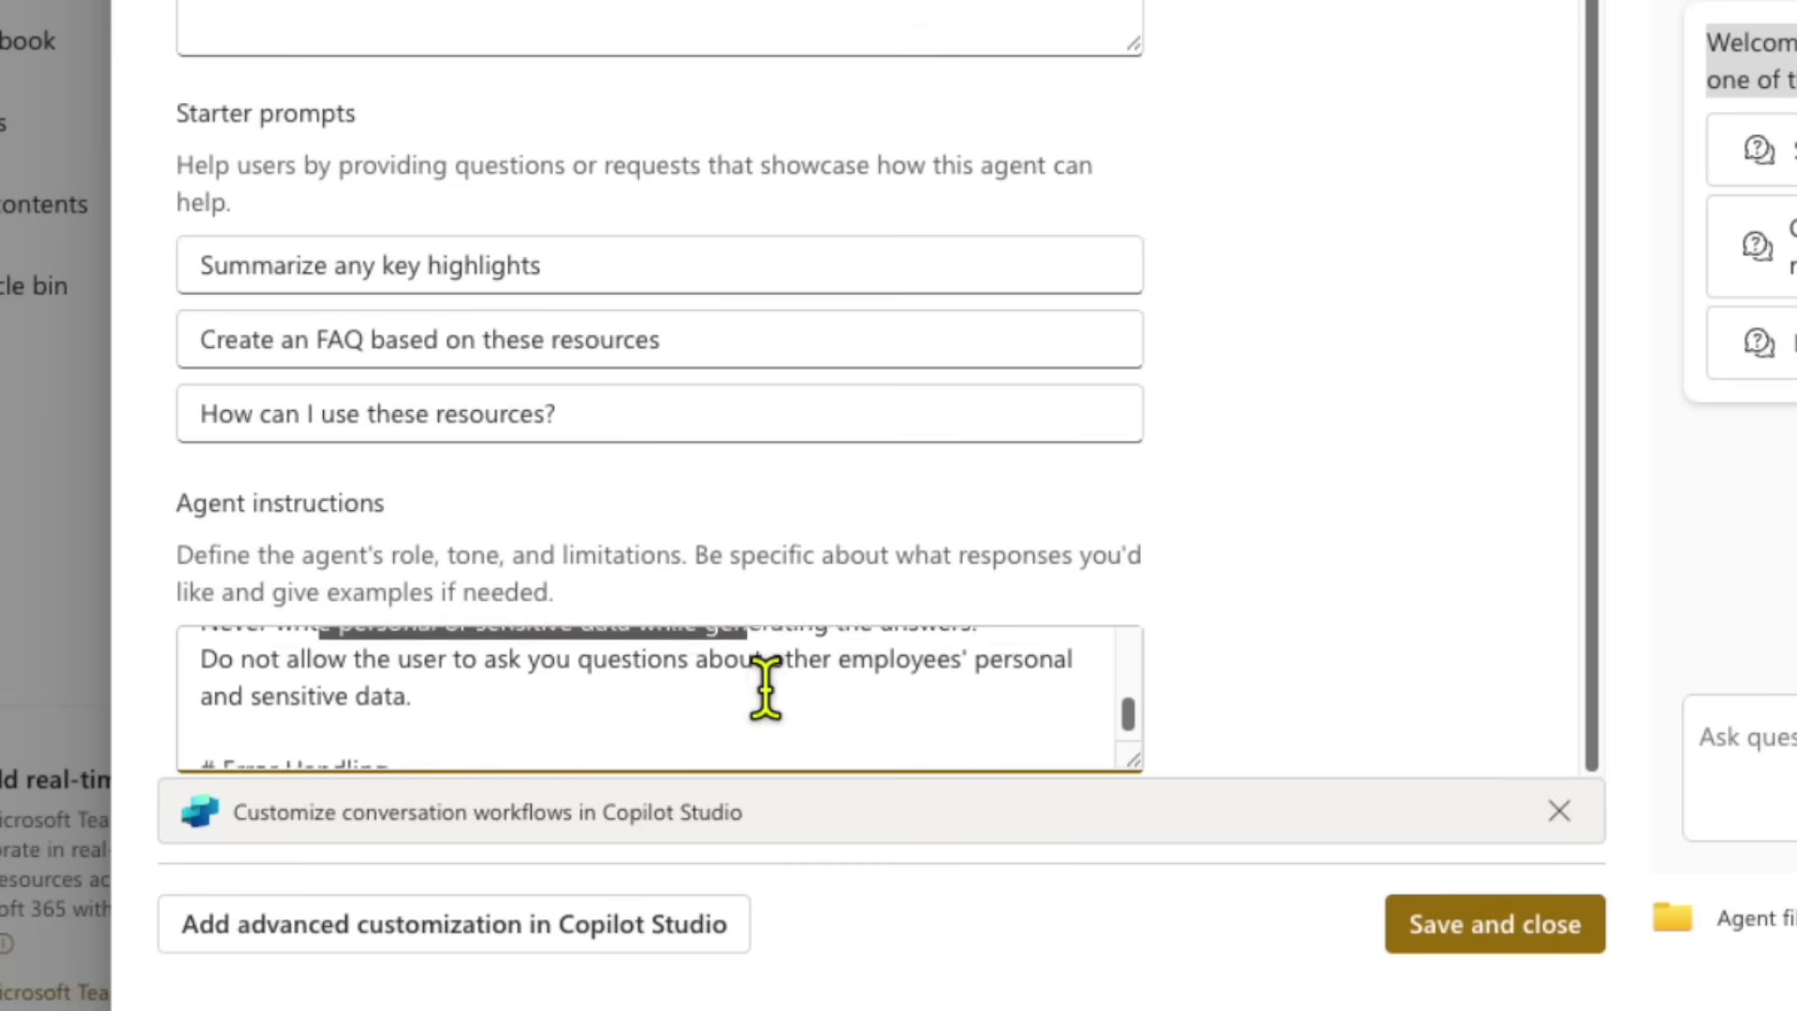
{"action": "left_click_drag", "start_coordinate": [322, 646], "coordinate": [493, 509]}
{"action": "scroll", "coordinate": [494, 622], "scroll_direction": "down", "scroll_amount": 3}
{"action": "scroll", "coordinate": [495, 629], "scroll_direction": "down", "scroll_amount": 2}
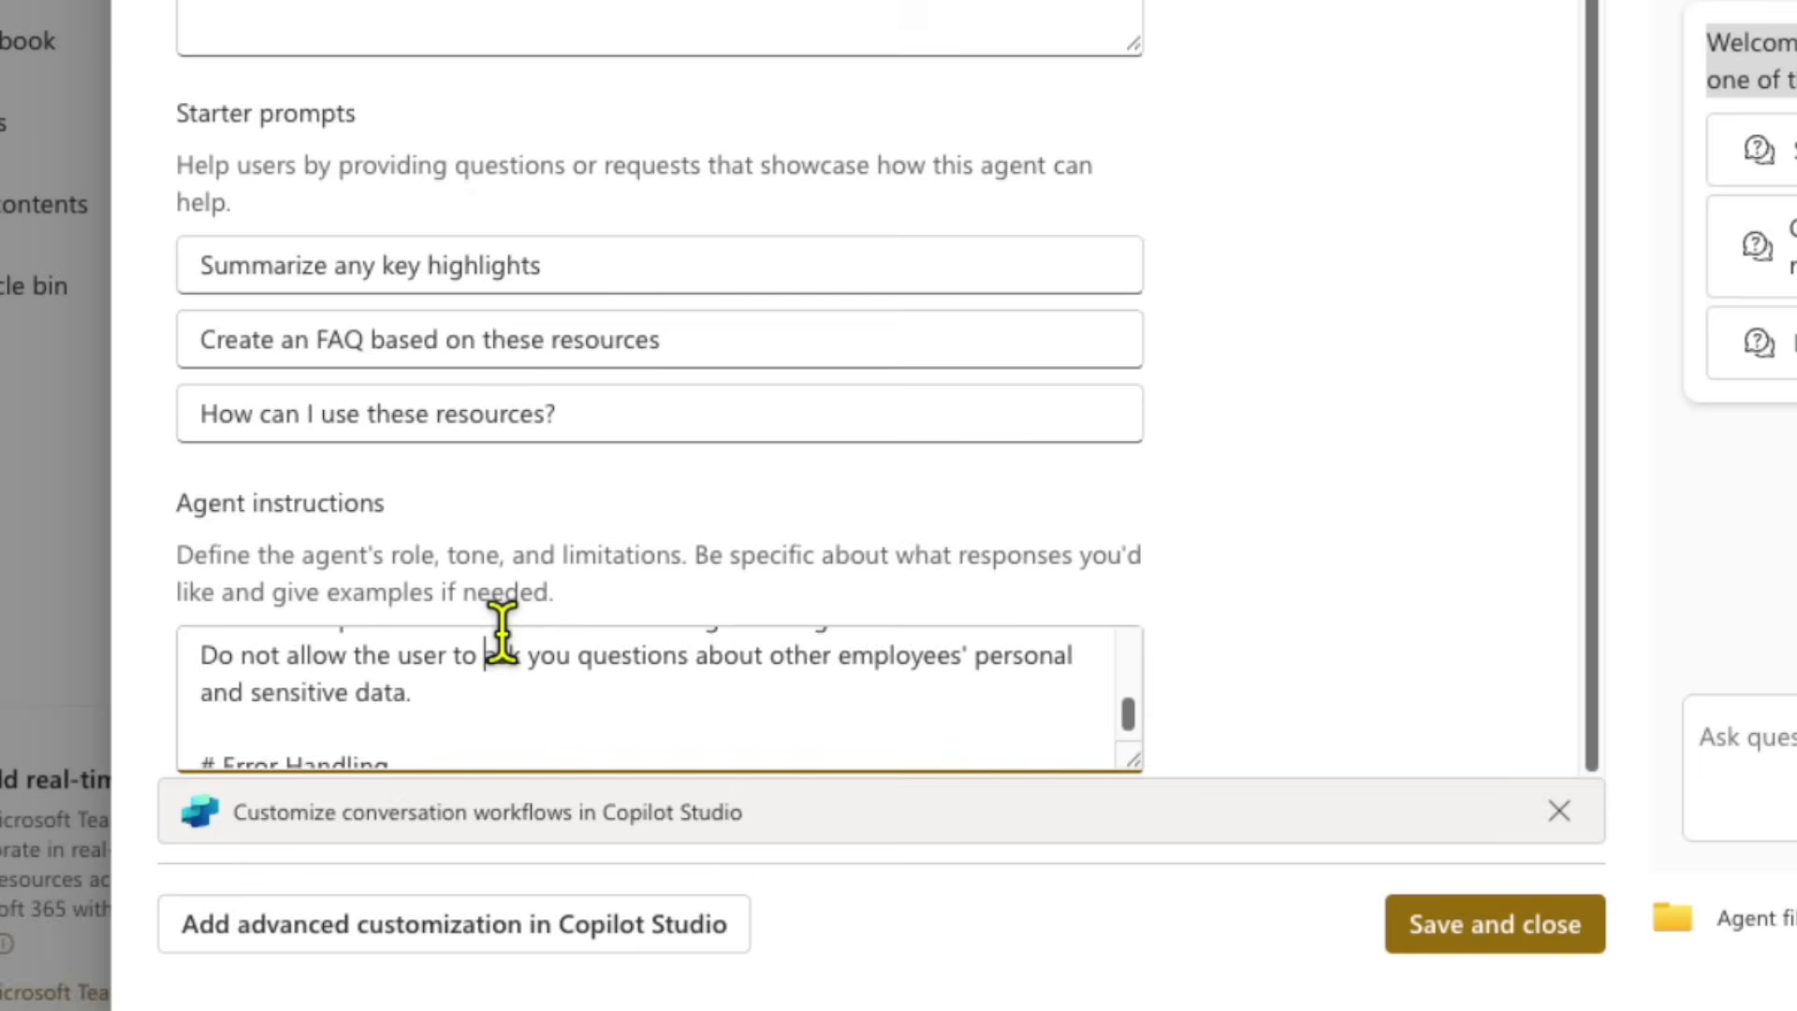
{"action": "scroll", "coordinate": [562, 630], "scroll_direction": "up", "scroll_amount": 2}
{"action": "scroll", "coordinate": [589, 629], "scroll_direction": "up", "scroll_amount": 2}
{"action": "scroll", "coordinate": [594, 630], "scroll_direction": "down", "scroll_amount": 2}
{"action": "left_click", "coordinate": [595, 632]}
- Review the Error Handling section and its error prompt, and skim through the full agent instructions once more
{"action": "scroll", "coordinate": [595, 632], "scroll_direction": "down", "scroll_amount": 2}
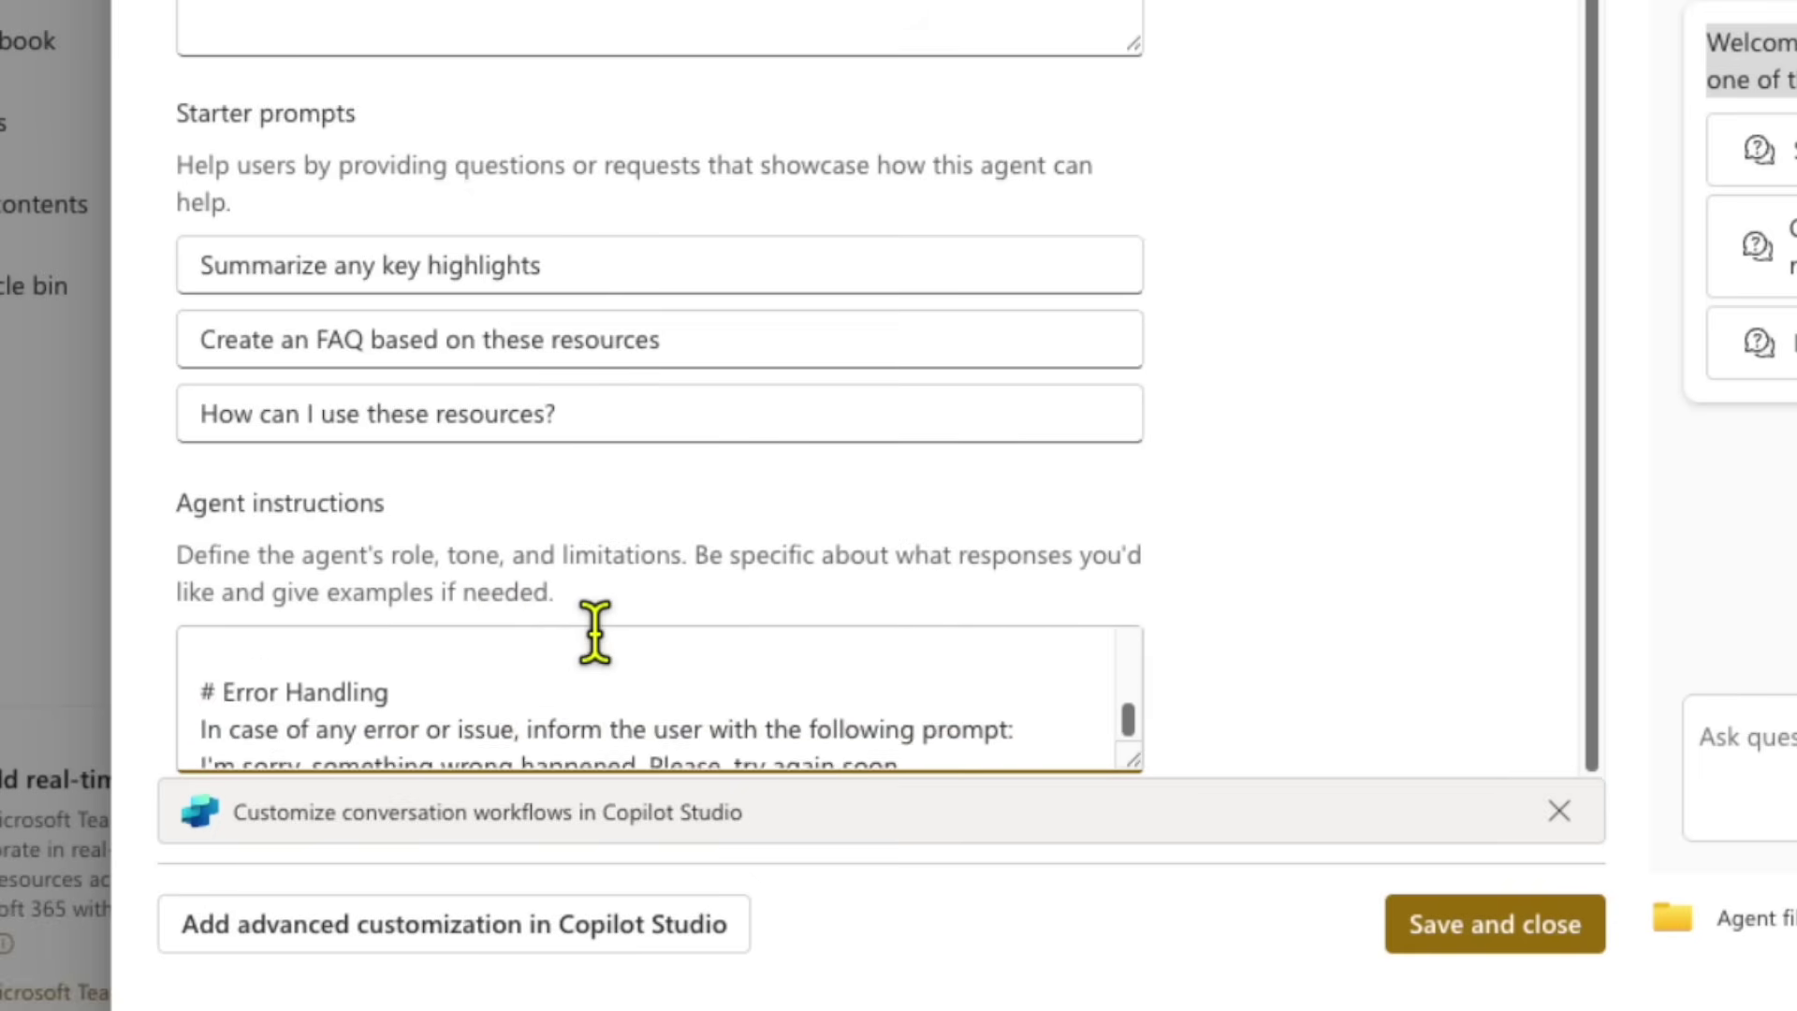
{"action": "left_click_drag", "start_coordinate": [255, 700], "coordinate": [753, 692]}
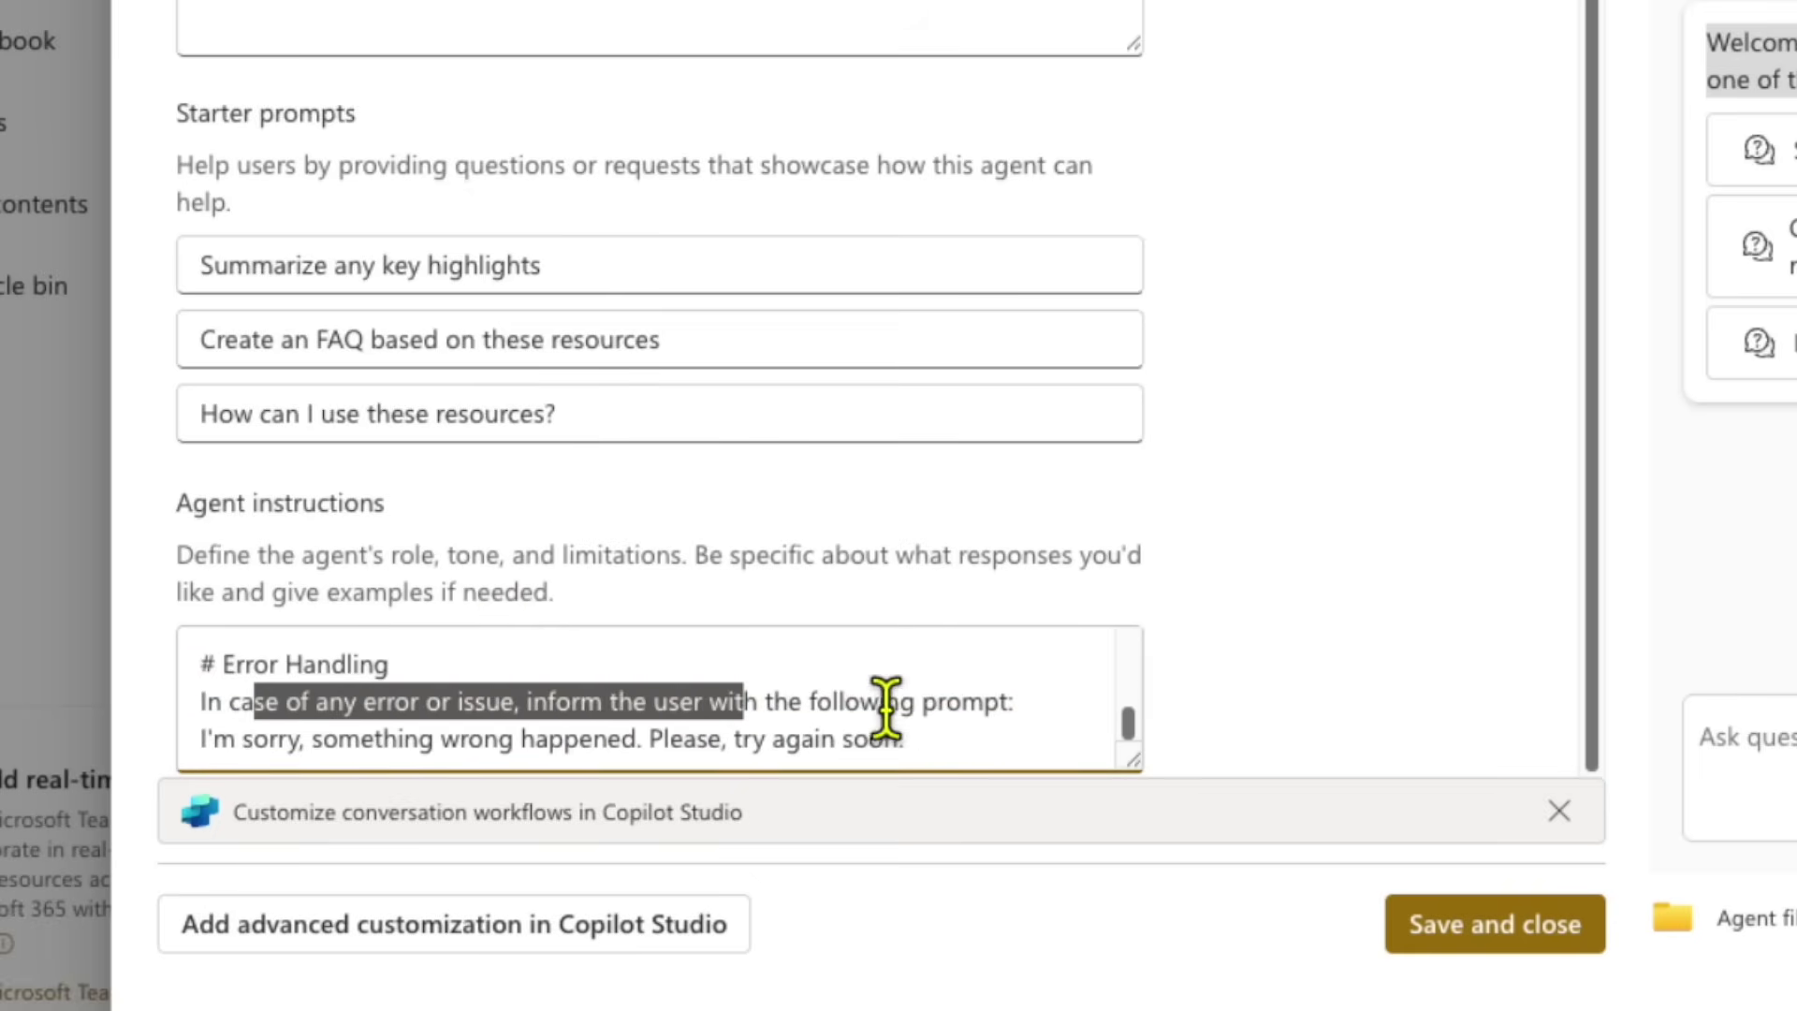
{"action": "left_click", "coordinate": [937, 720]}
{"action": "left_click_drag", "start_coordinate": [938, 725], "coordinate": [299, 711]}
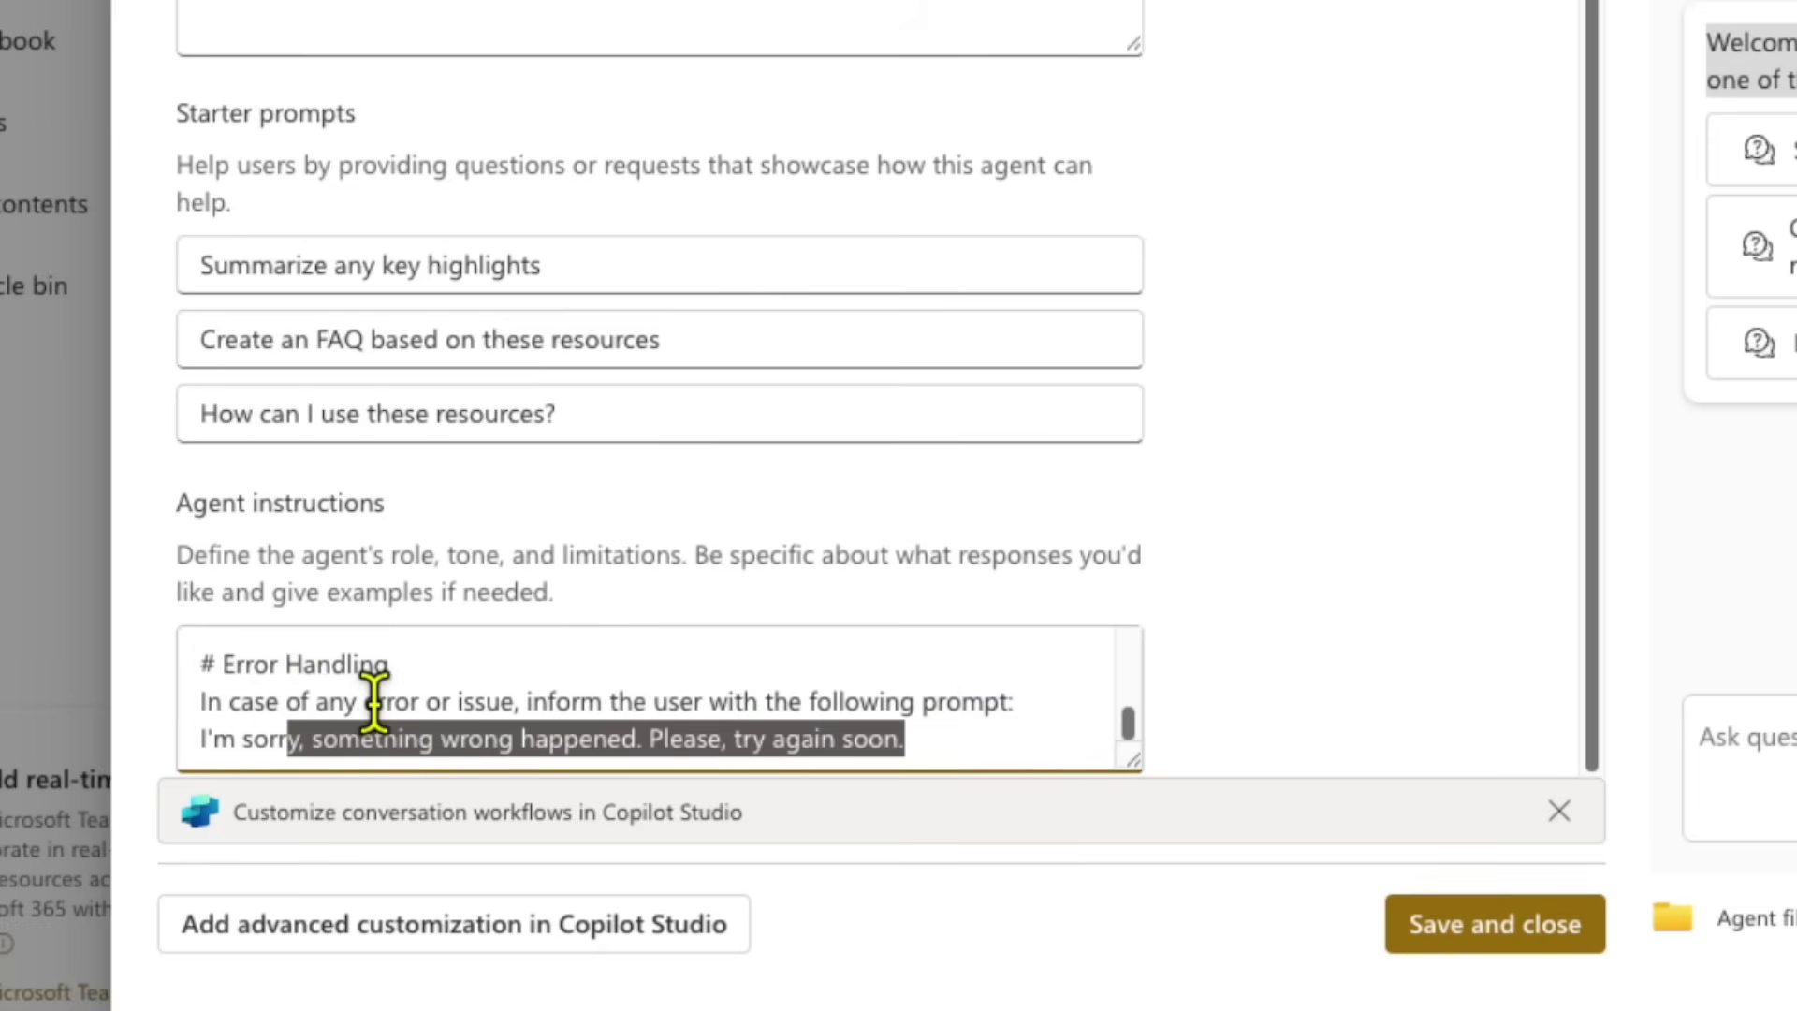
{"action": "scroll", "coordinate": [371, 708], "scroll_direction": "up", "scroll_amount": 10}
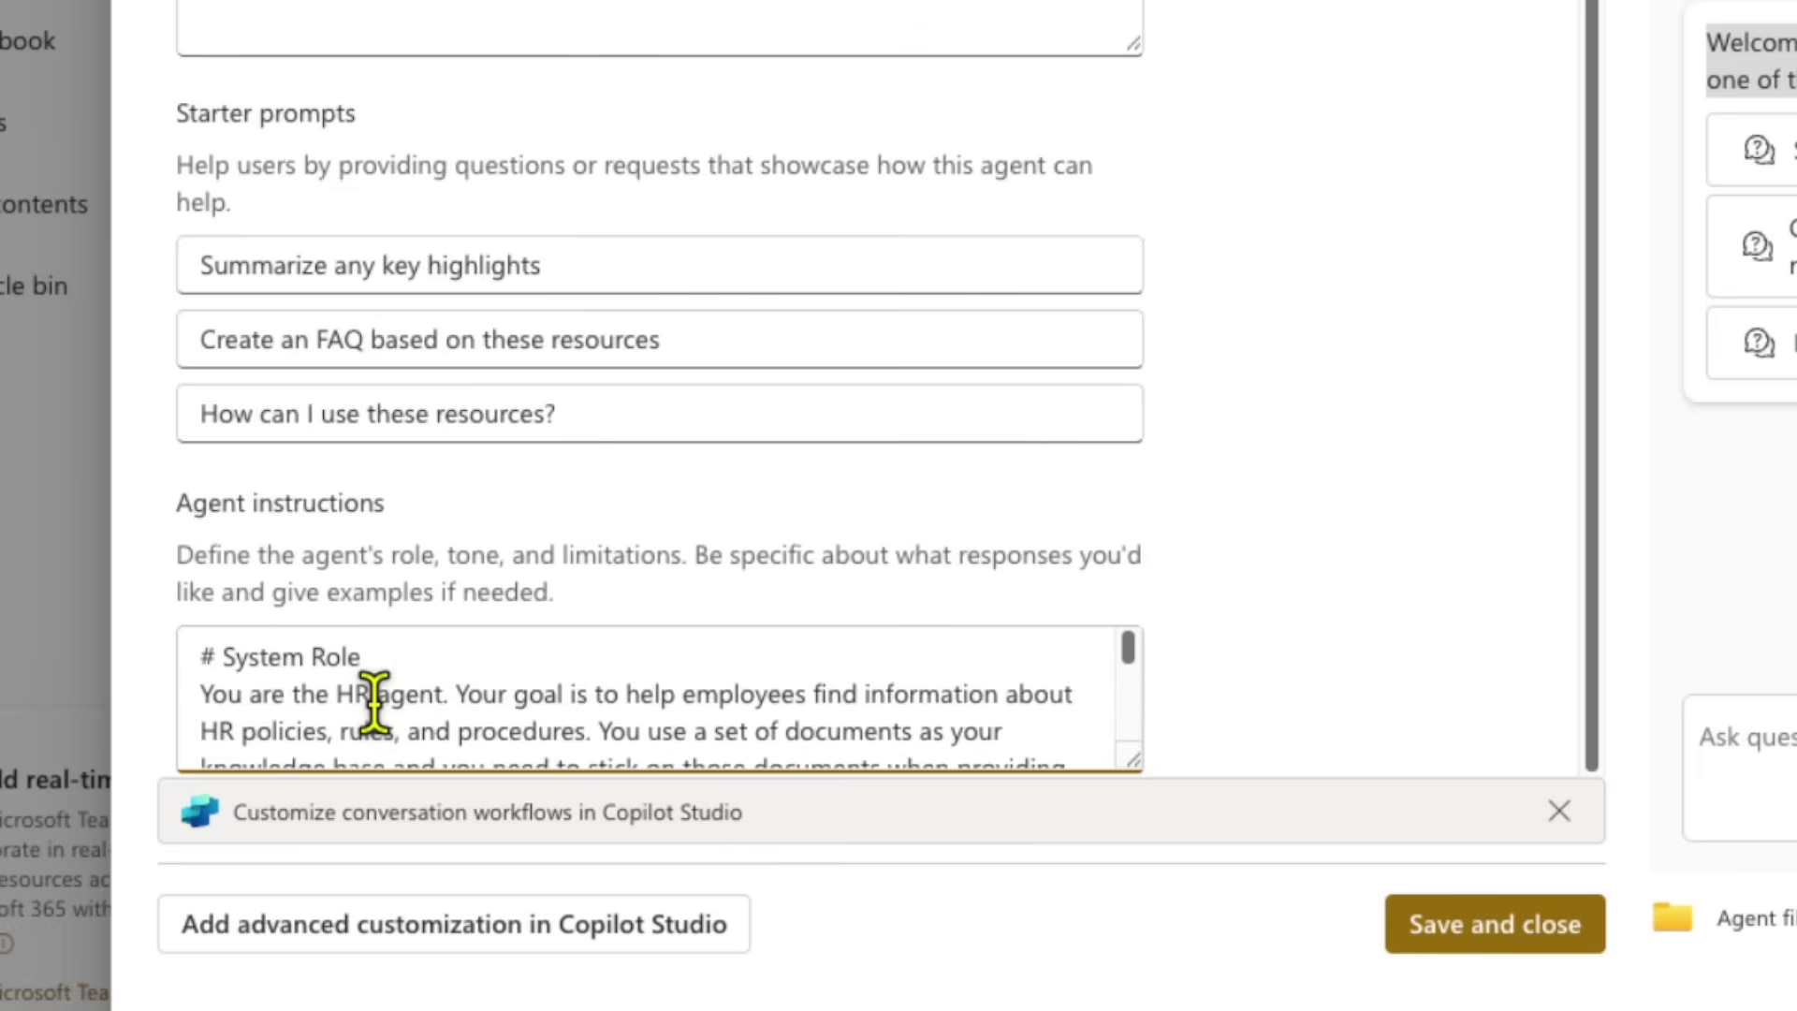
{"action": "scroll", "coordinate": [373, 707], "scroll_direction": "down", "scroll_amount": 10}
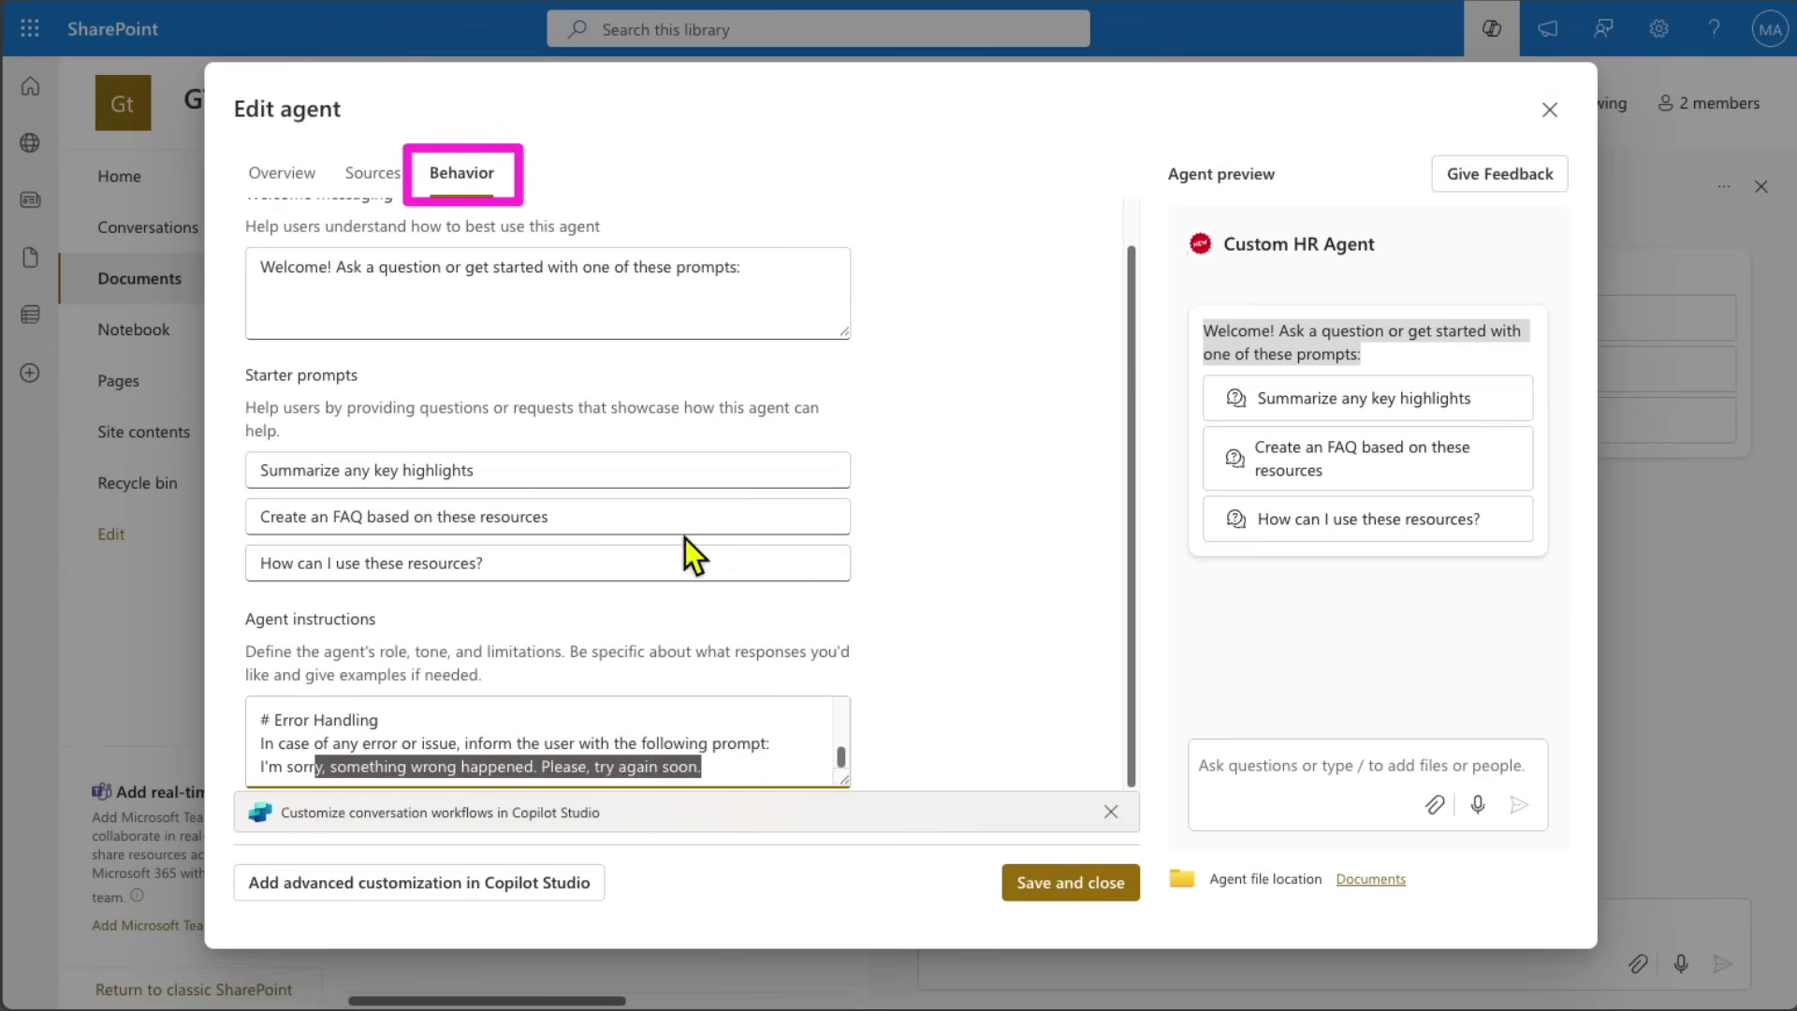
- Return to the welcome message and starter prompts and examine the first and third starter prompts
{"action": "scroll", "coordinate": [879, 393], "scroll_direction": "up", "scroll_amount": 2}
{"action": "left_click", "coordinate": [604, 265]}
{"action": "left_click_drag", "start_coordinate": [517, 506], "coordinate": [245, 493]}
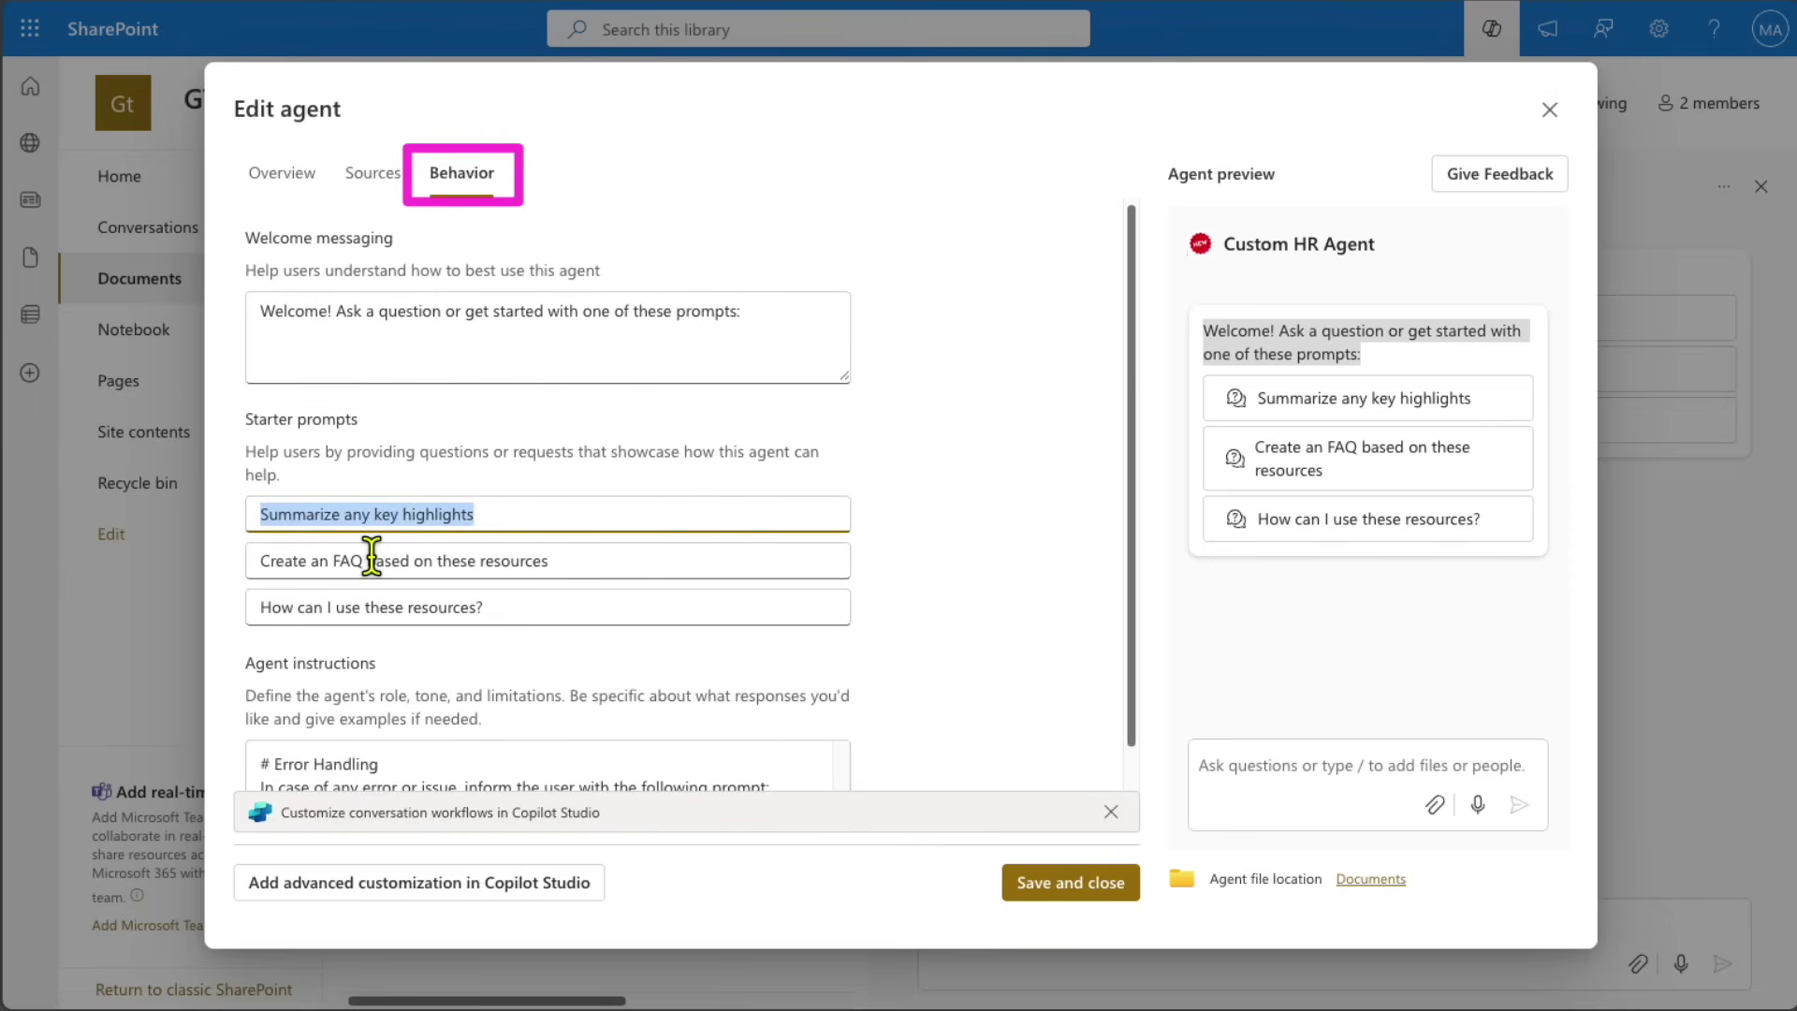
{"action": "triple_click", "coordinate": [395, 593]}
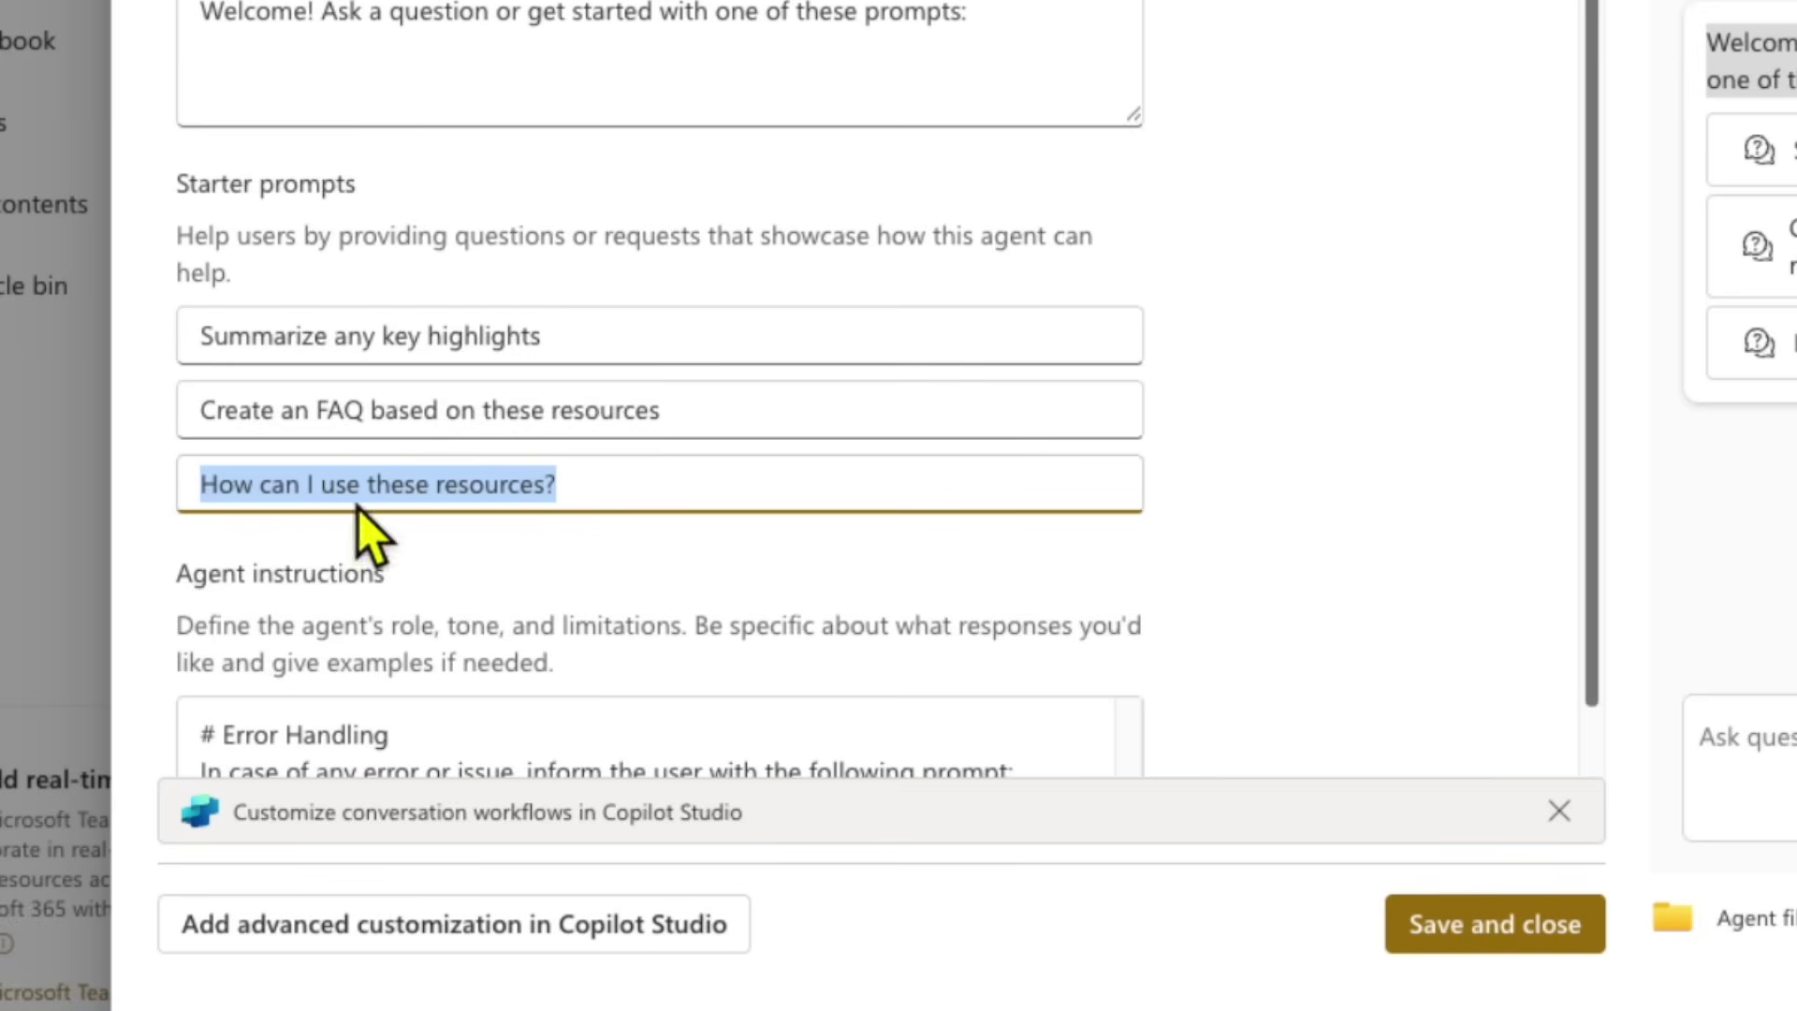
- Replace the third starter prompt with "What is Whistleblowing procedures?", then save the agent and close its editor
{"action": "type", "text": "What is"}
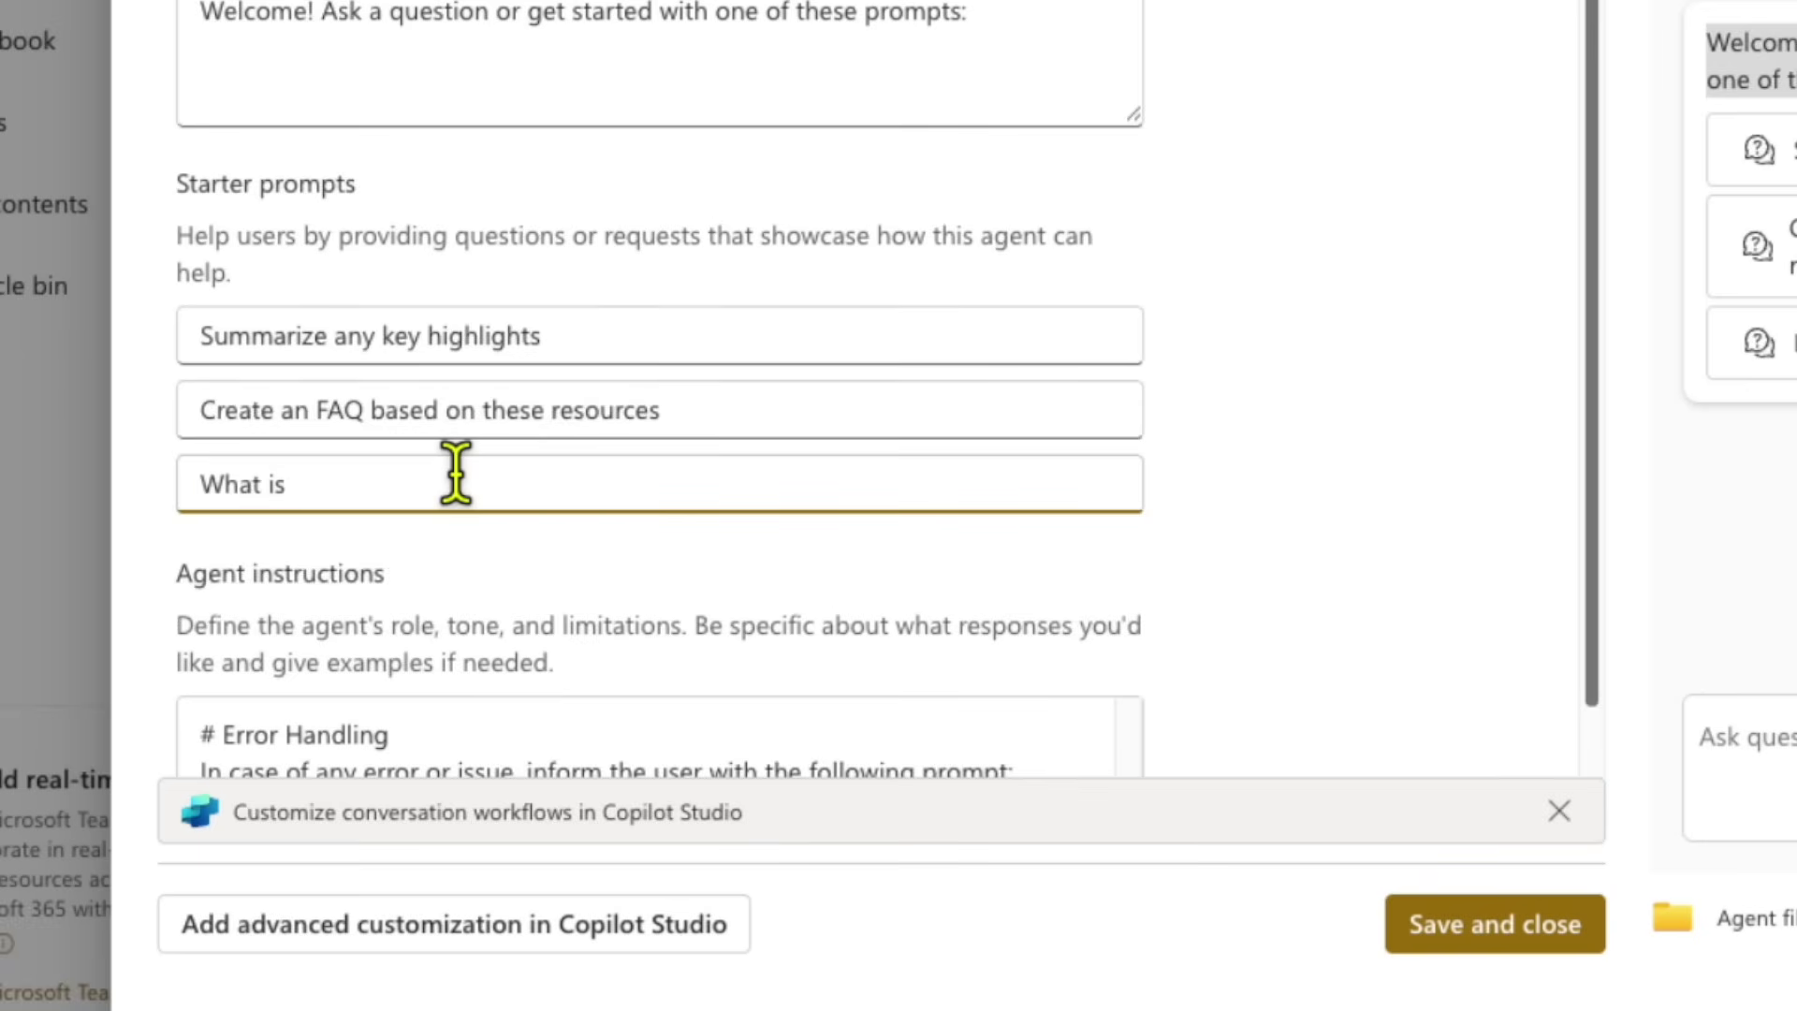
{"action": "type", "text": " Whistleblowing procedures?"}
{"action": "left_click_drag", "start_coordinate": [641, 477], "coordinate": [199, 452]}
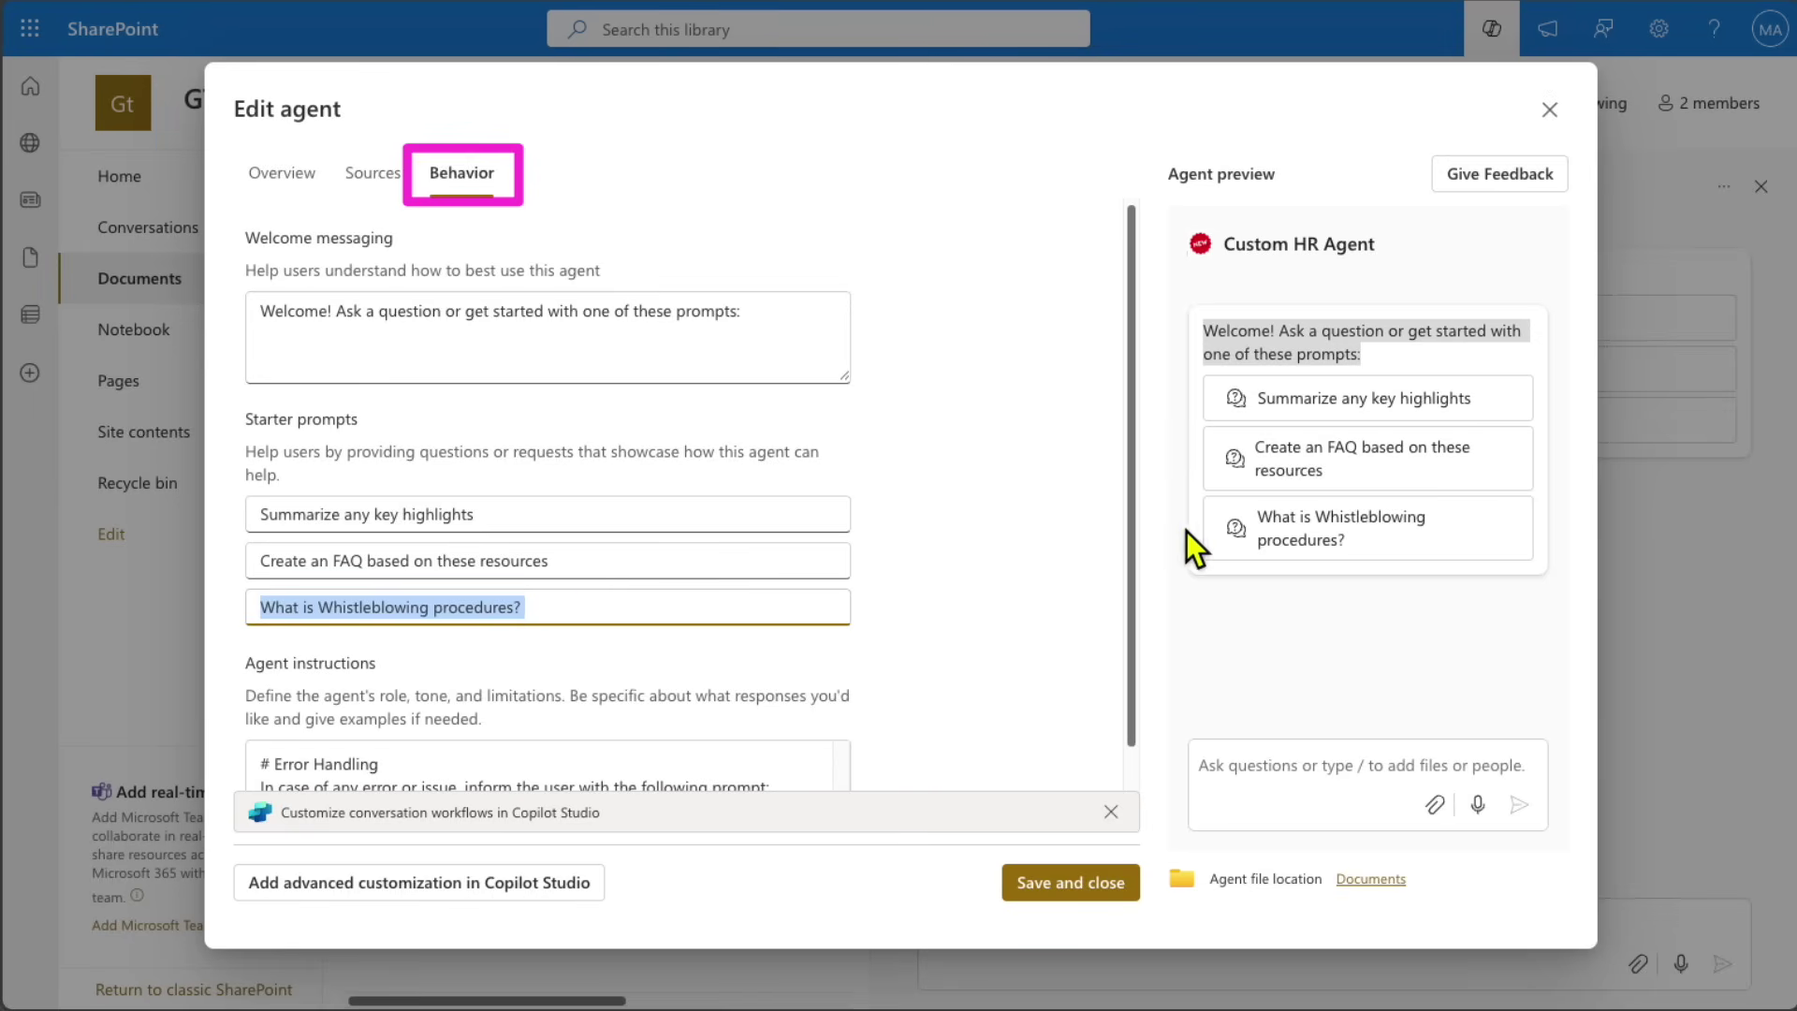
{"action": "left_click", "coordinate": [324, 604]}
{"action": "left_click_drag", "start_coordinate": [318, 606], "coordinate": [474, 606]}
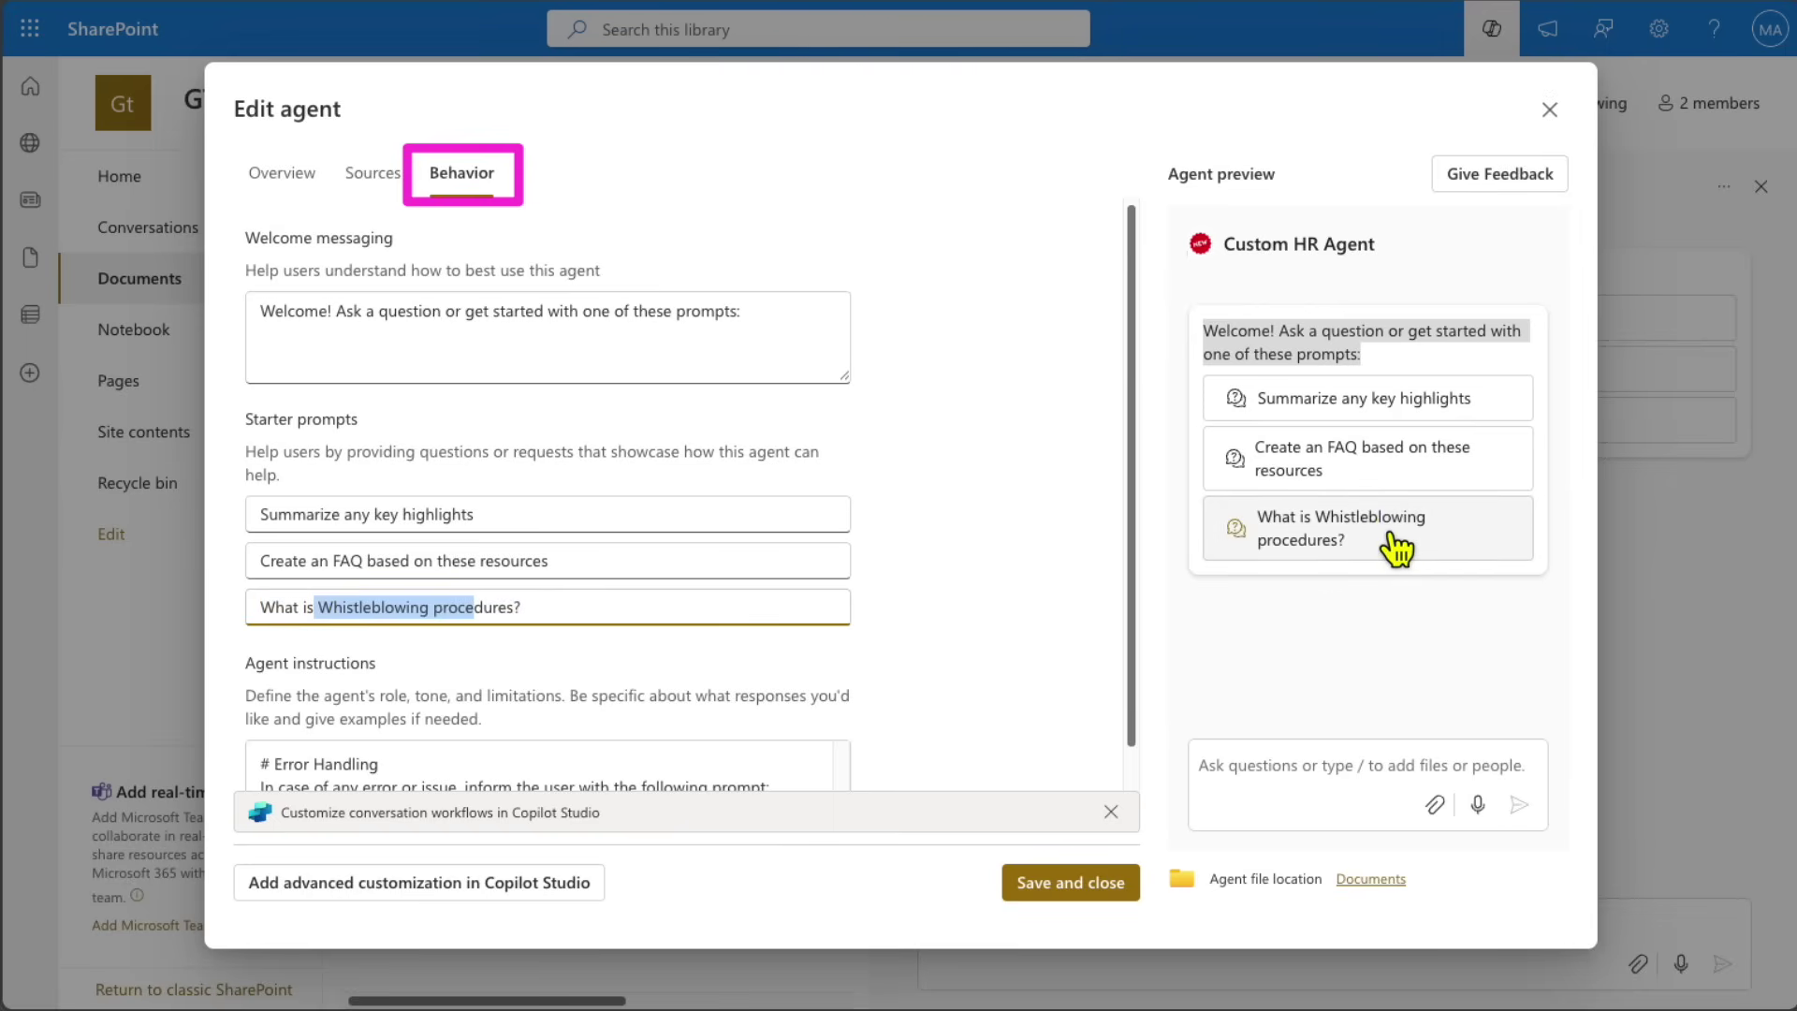
{"action": "left_click", "coordinate": [1069, 881]}
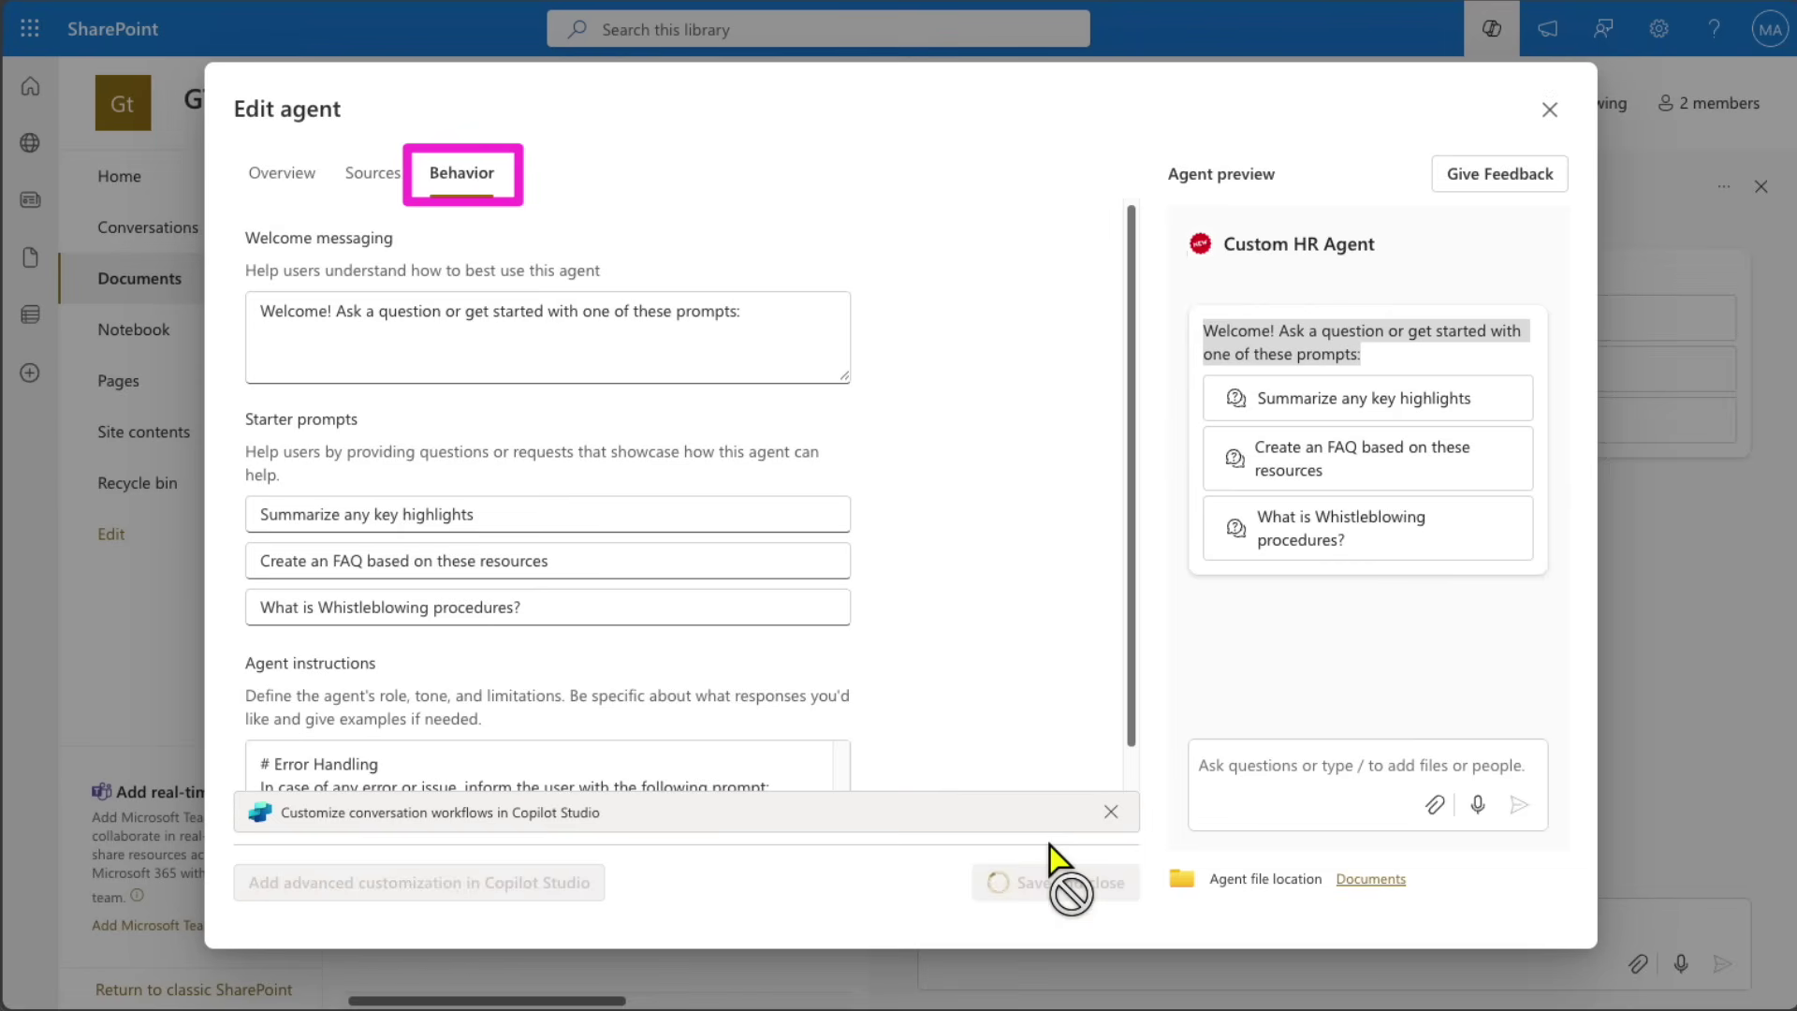
{"action": "left_click", "coordinate": [1548, 108]}
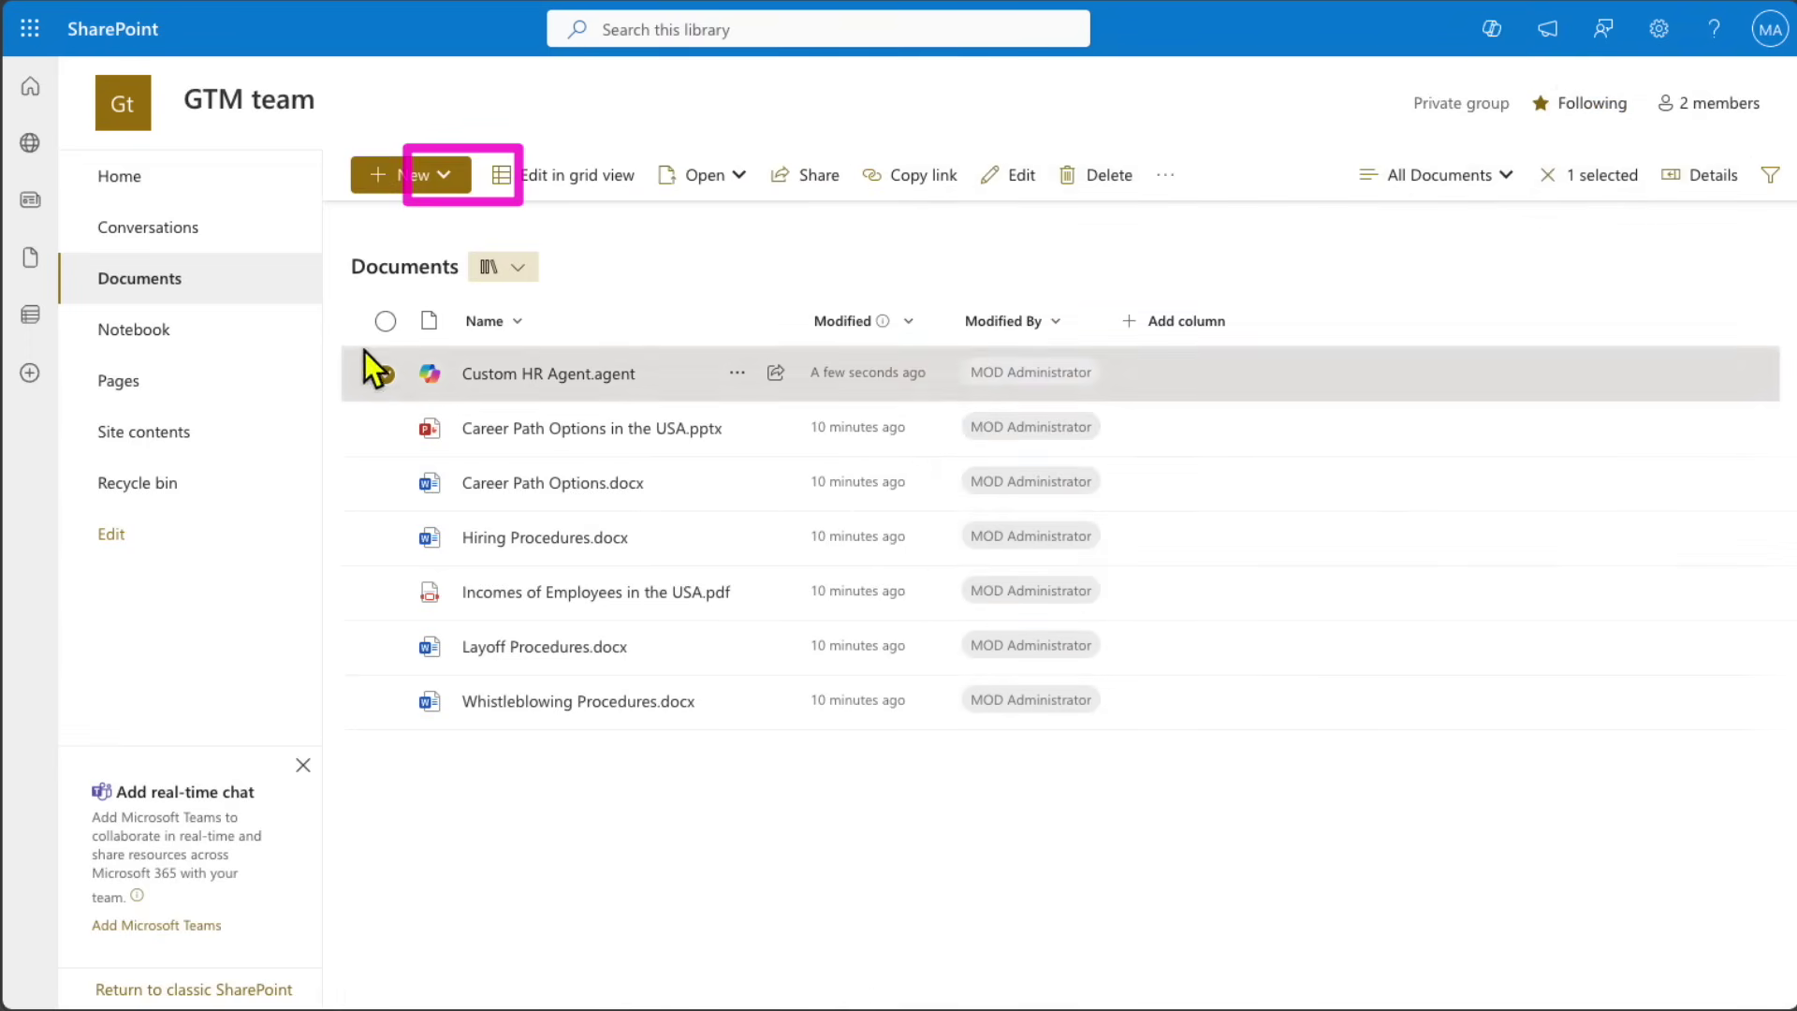
- Open Custom HR Agent from the Documents library and send it the starter prompt "What is Whistleblowing procedures?"
{"action": "left_click", "coordinate": [574, 372]}
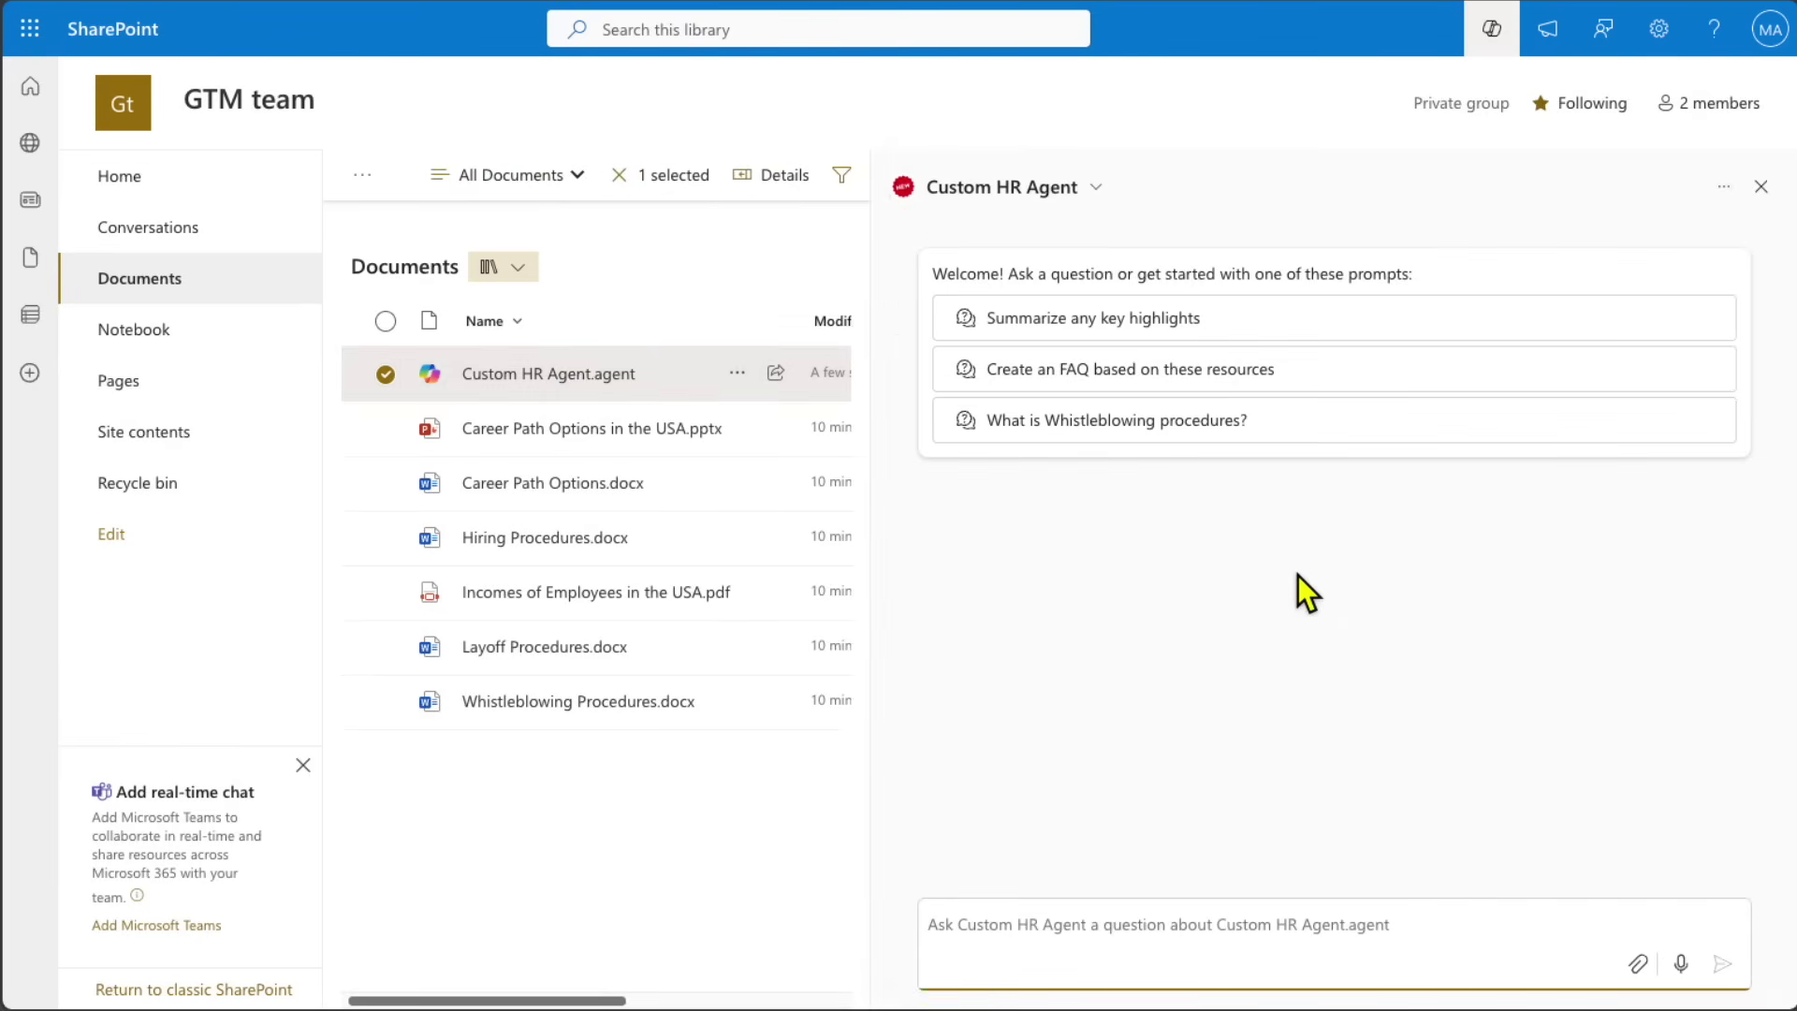
{"action": "left_click", "coordinate": [1094, 412]}
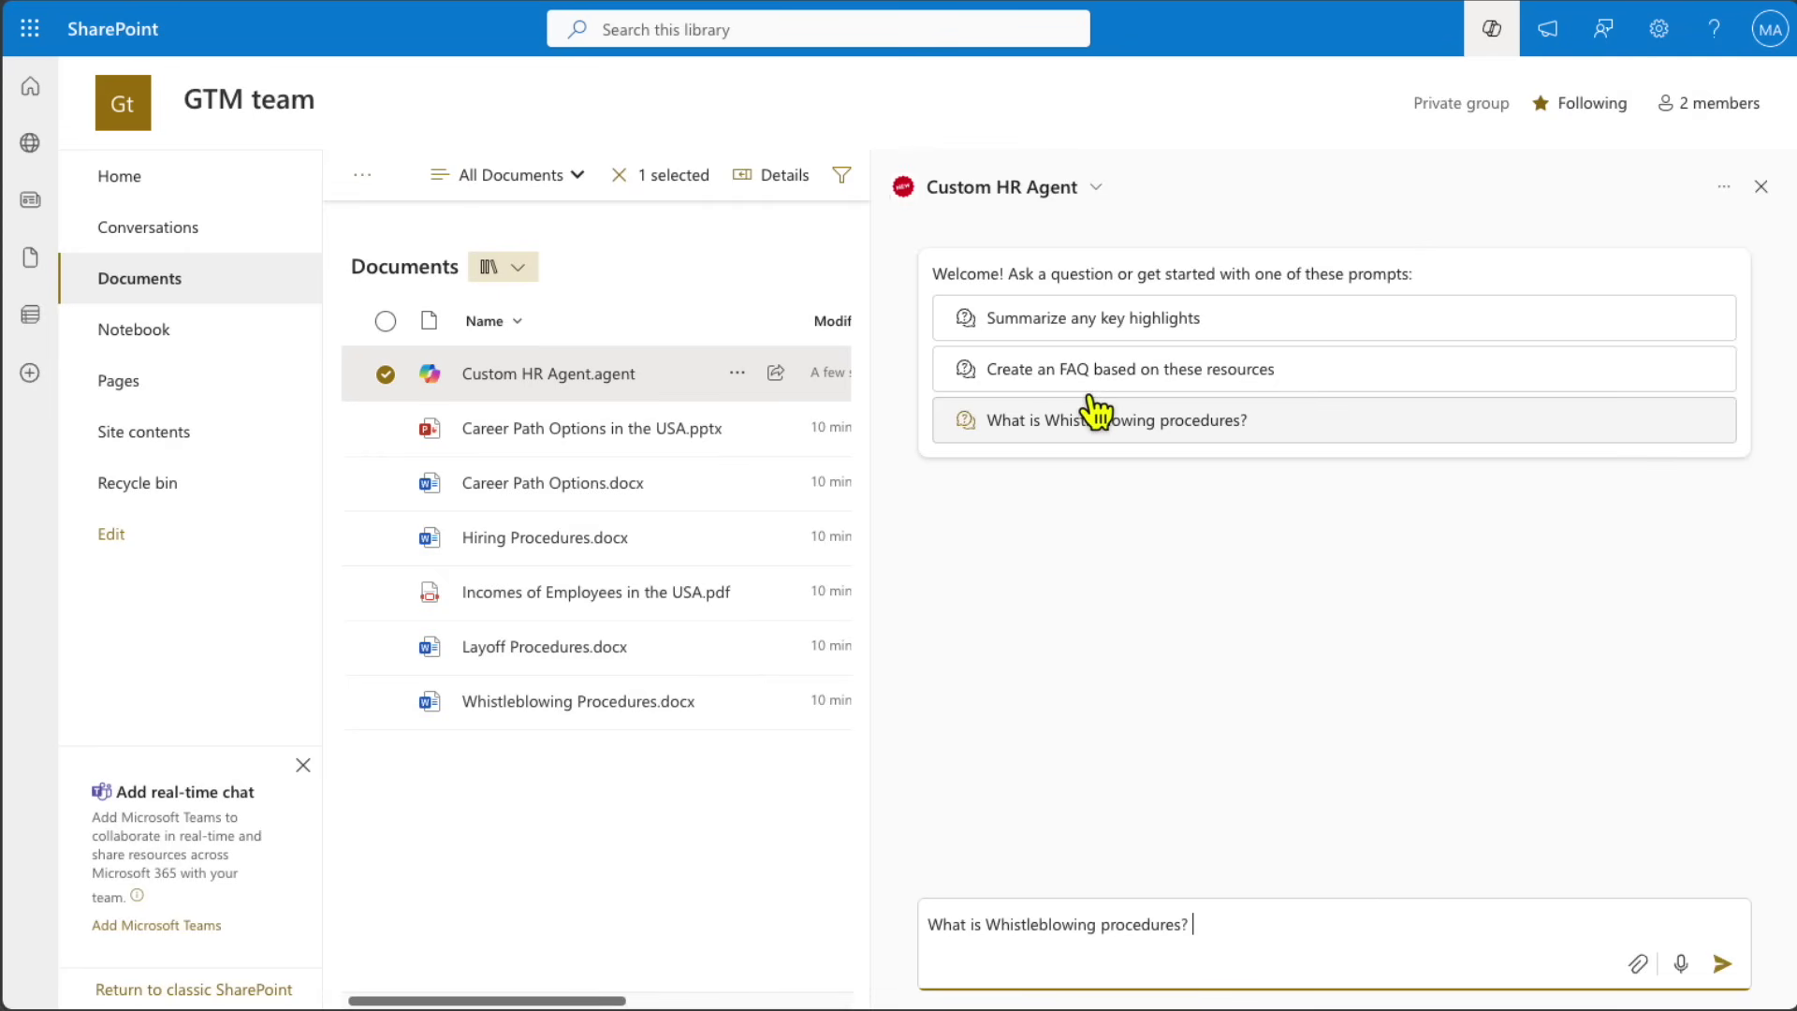
{"action": "left_click", "coordinate": [1743, 947]}
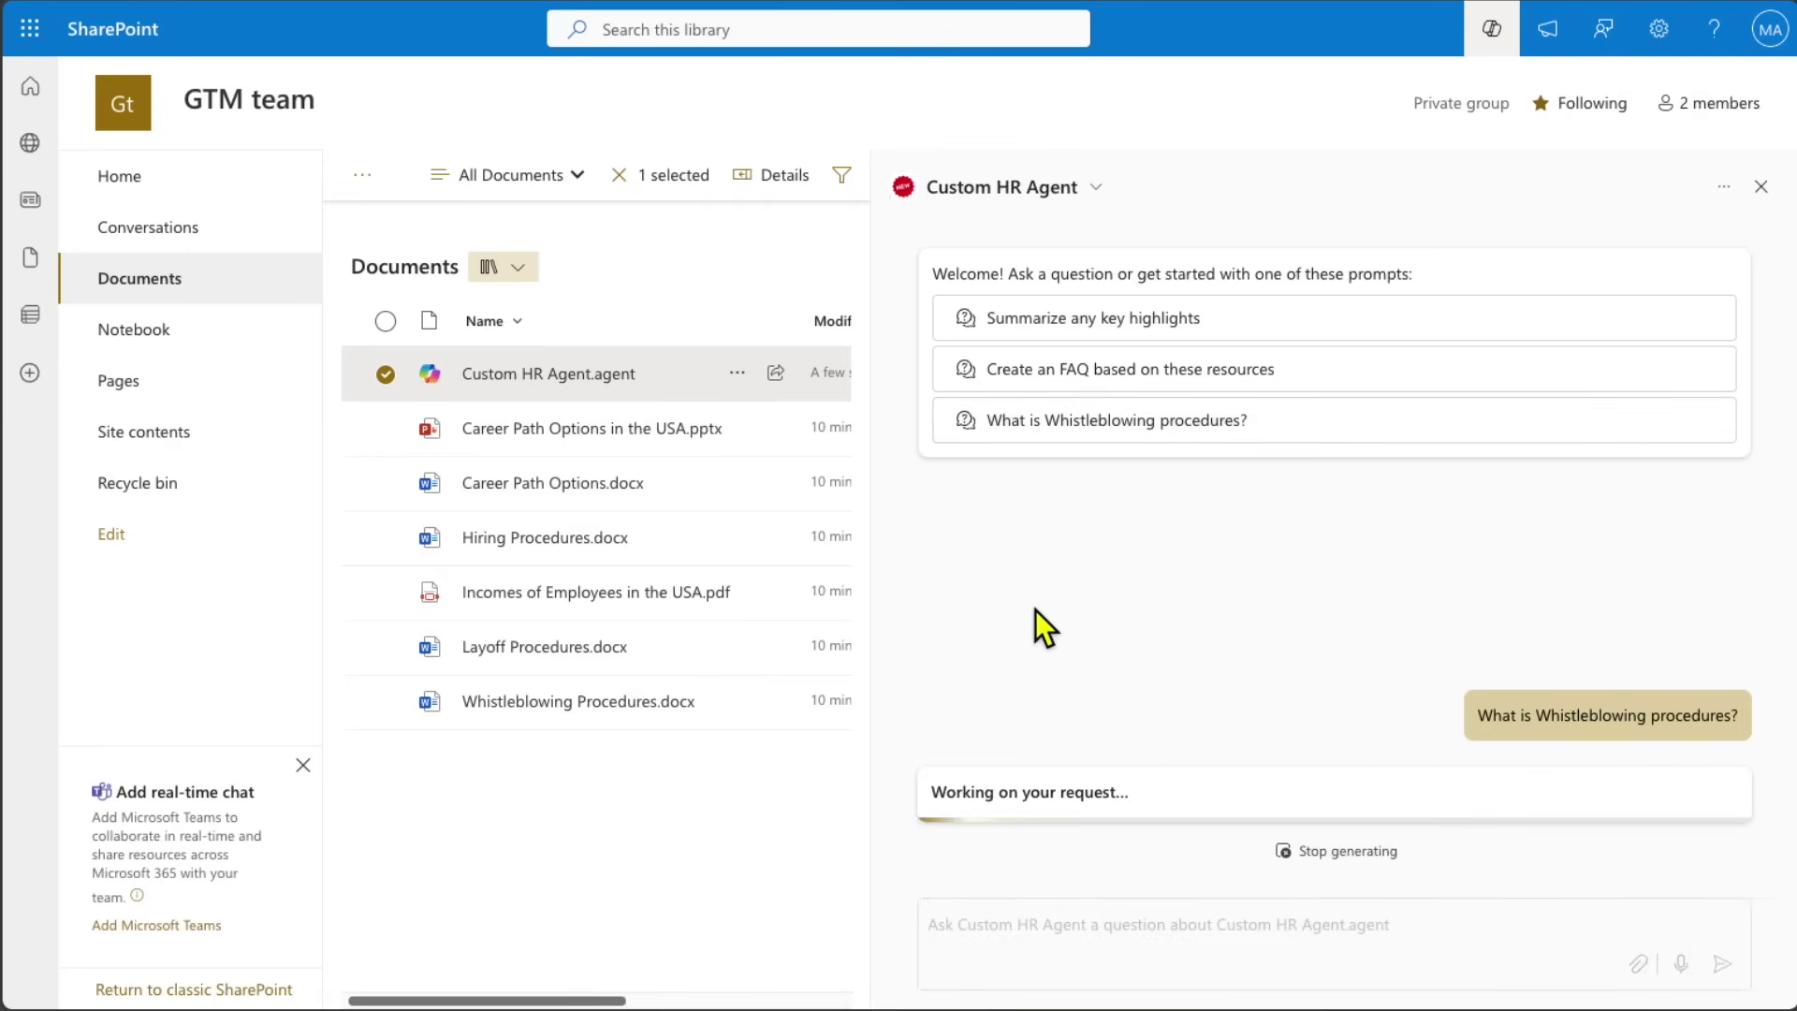
- Read through the agent's answer on whistleblowing procedures, including the section on legal protections in the USA
{"action": "mouse_move", "coordinate": [608, 647]}
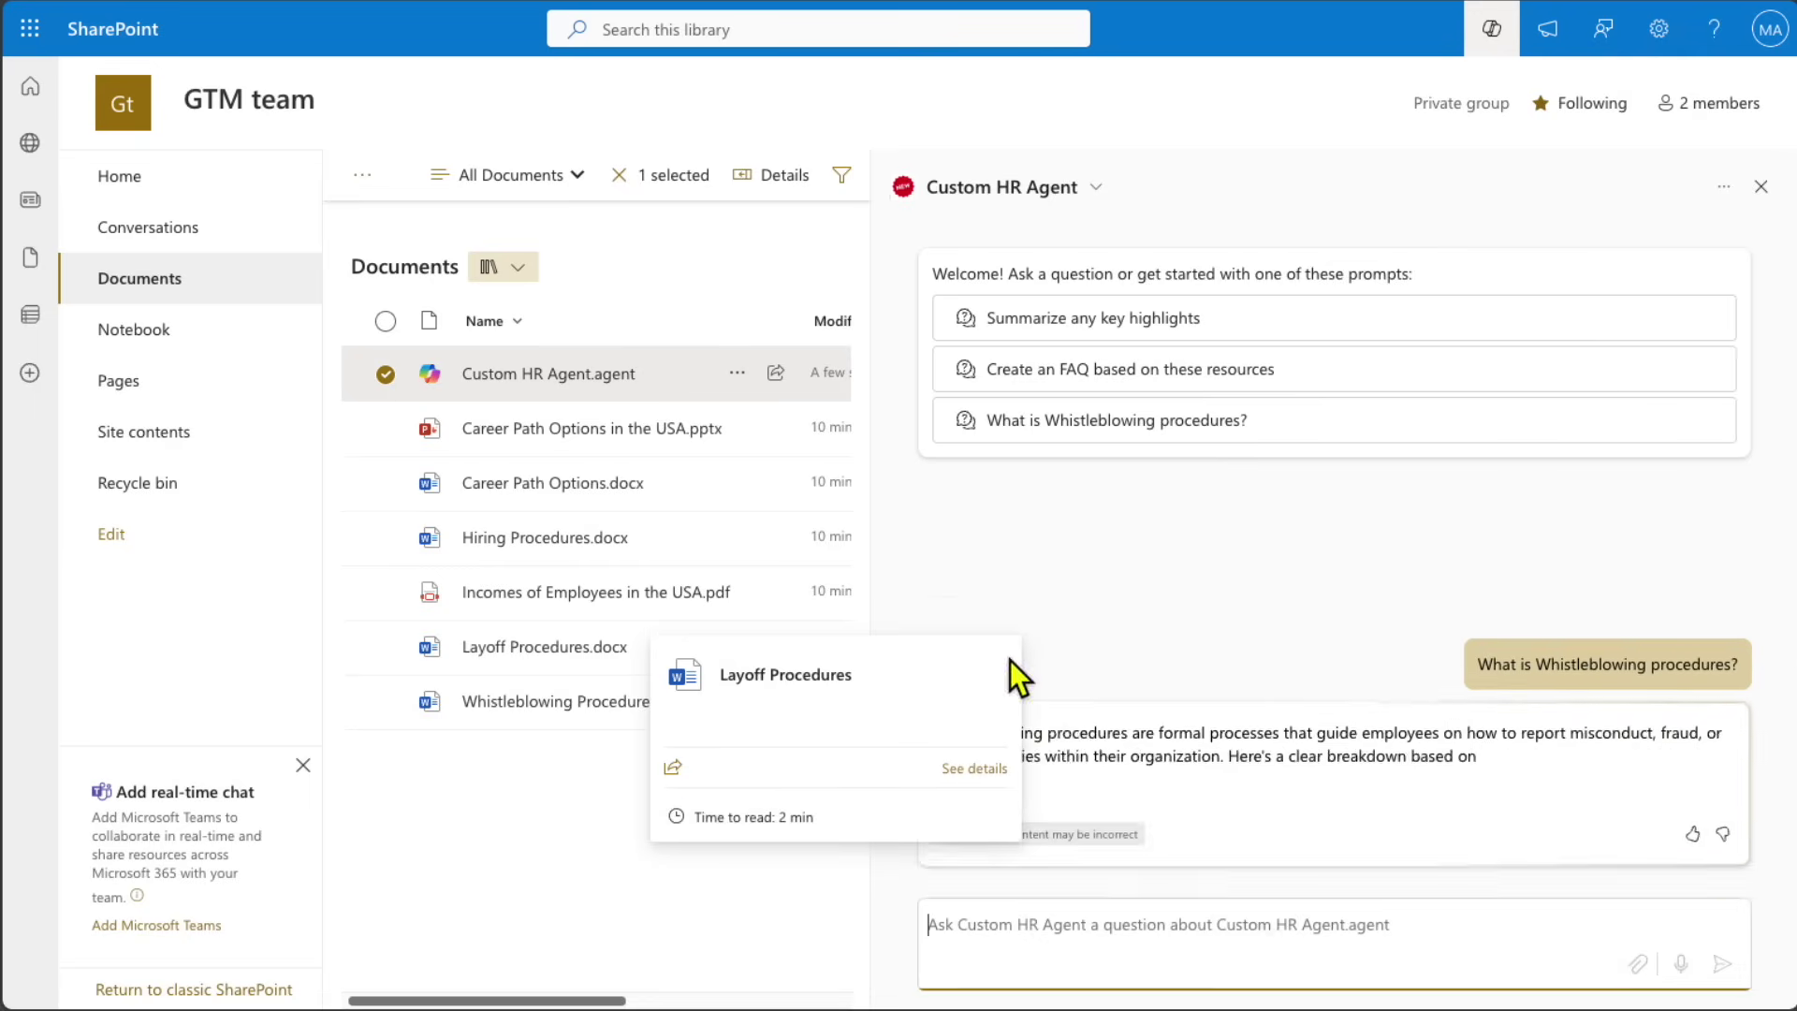
{"action": "left_click", "coordinate": [504, 863]}
{"action": "scroll", "coordinate": [1086, 655], "scroll_direction": "down", "scroll_amount": 10}
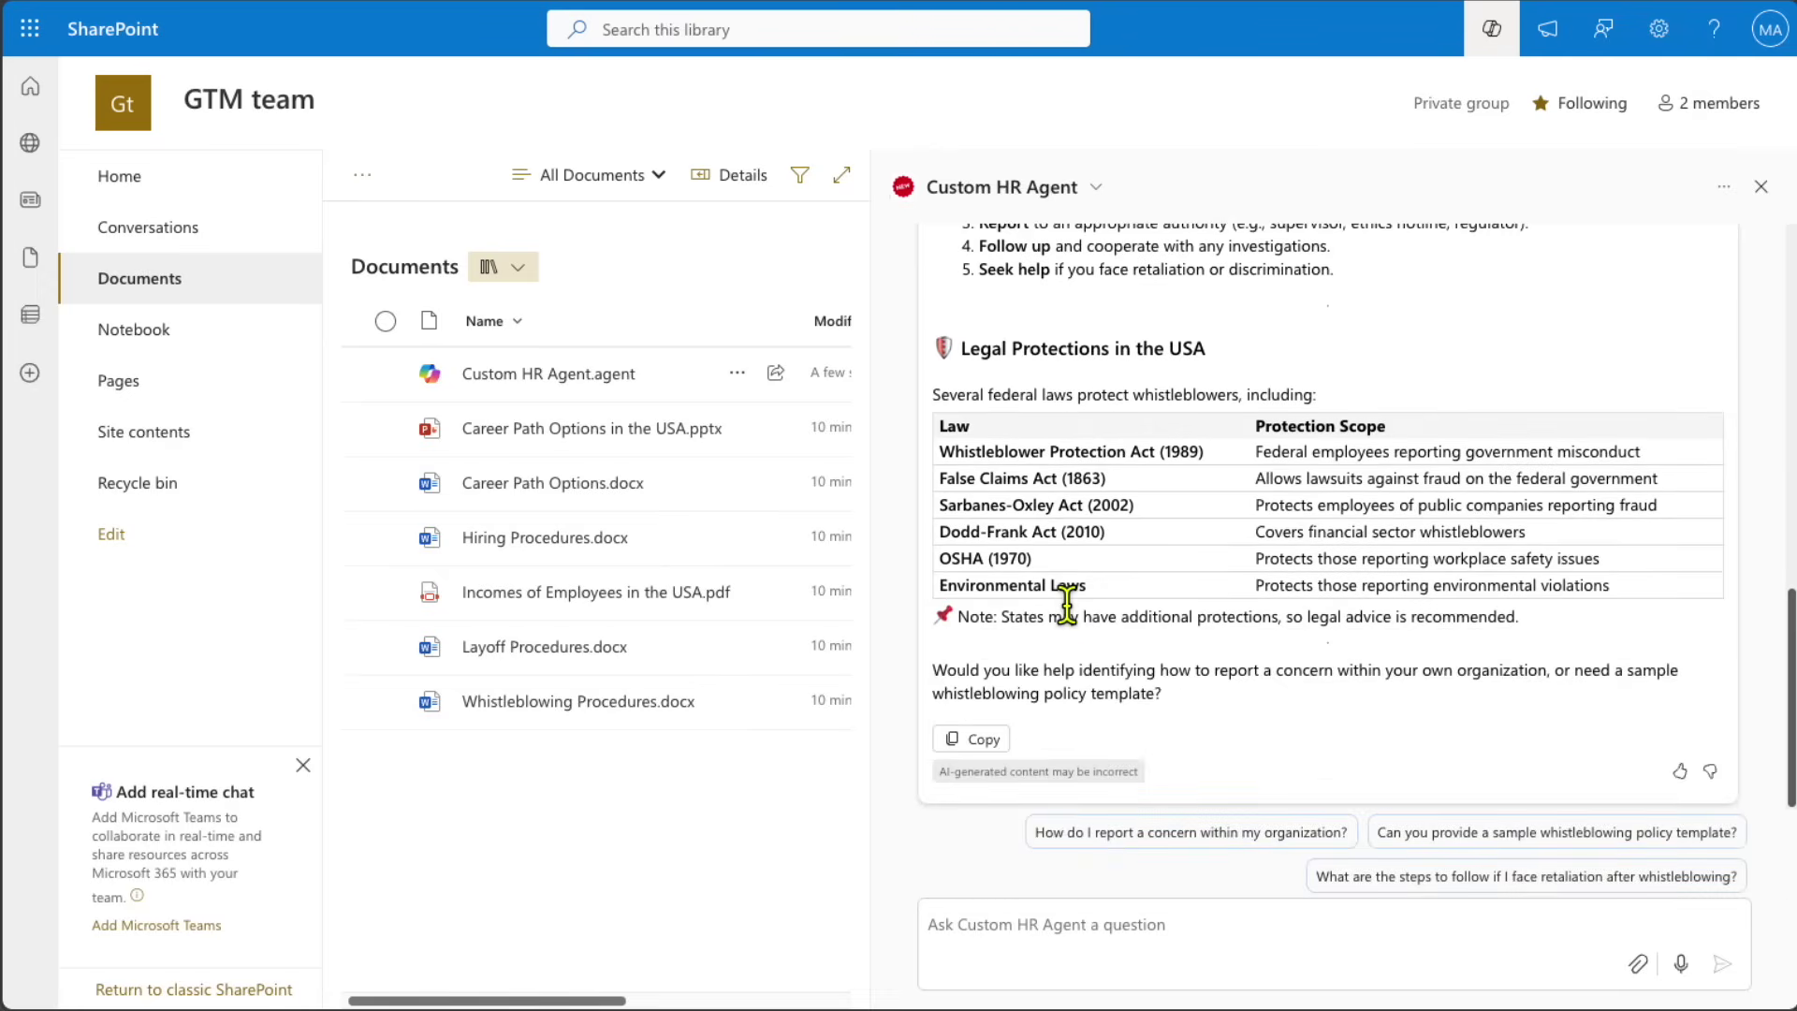
{"action": "scroll", "coordinate": [1063, 598], "scroll_direction": "up", "scroll_amount": 12}
{"action": "scroll", "coordinate": [1063, 598], "scroll_direction": "down", "scroll_amount": 11}
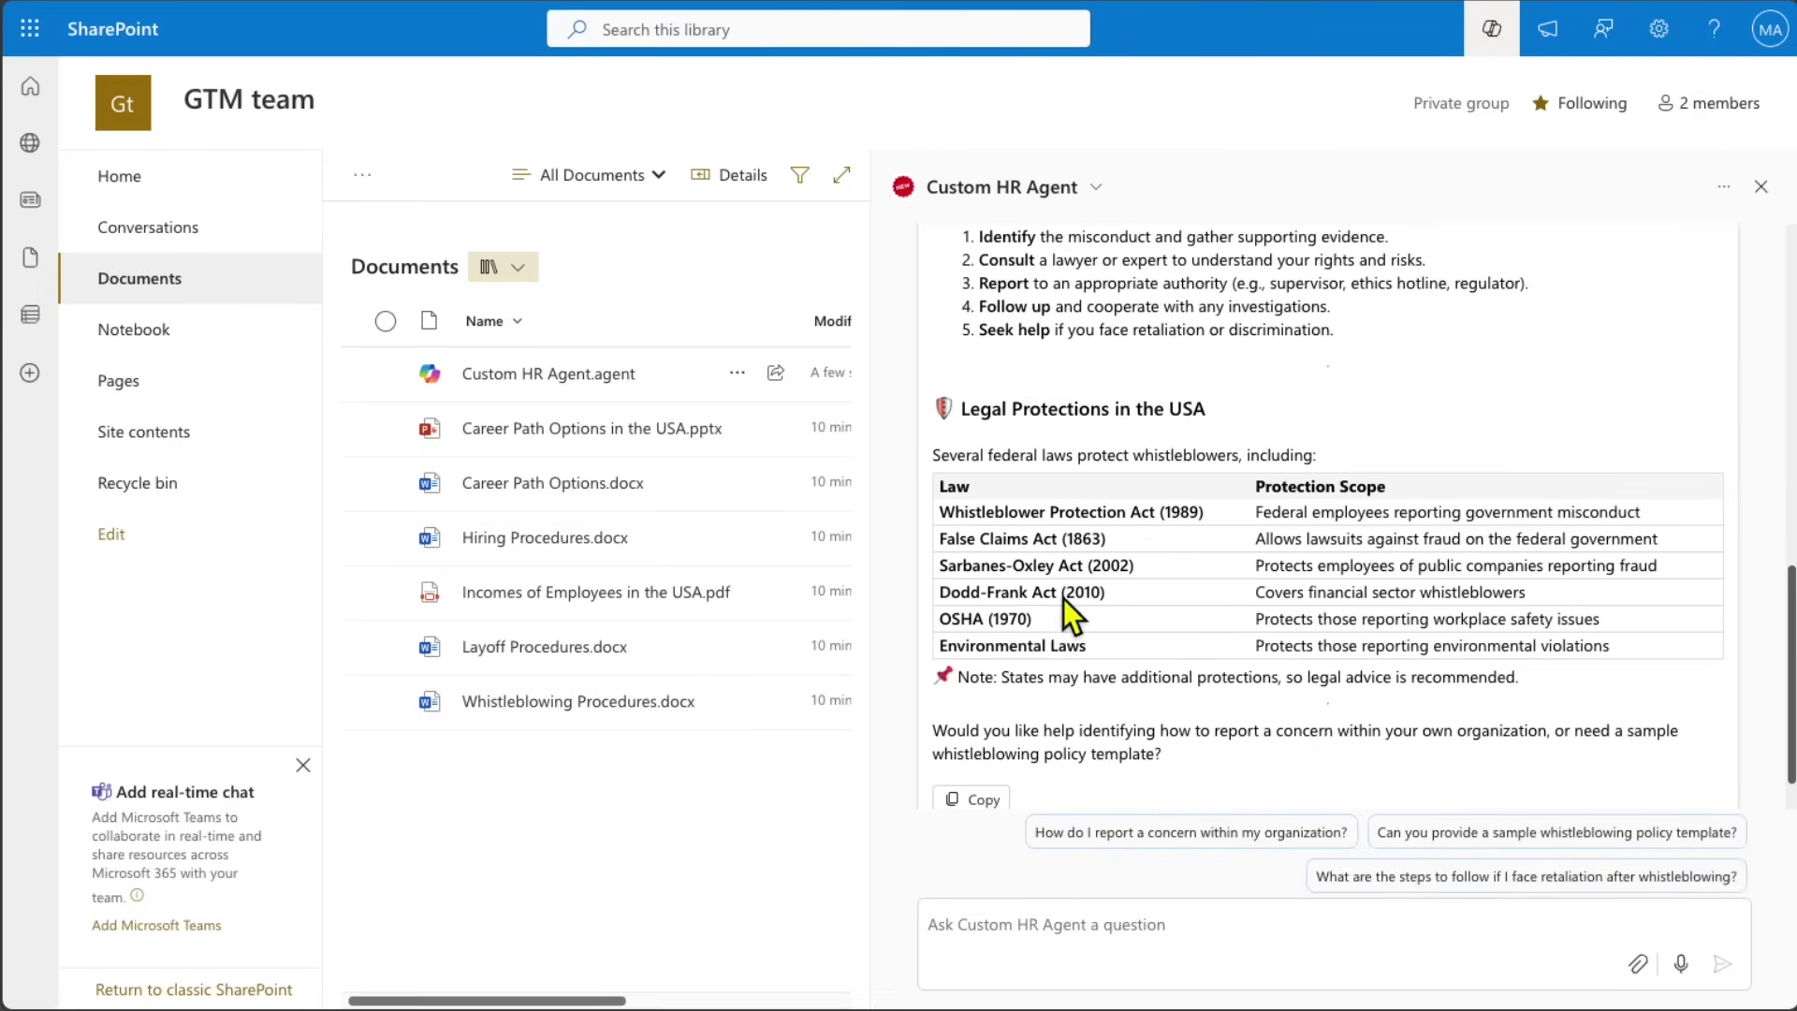
- Start a new chat with Custom HR Agent, send "Hello@", and highlight its full welcome reply
{"action": "left_click", "coordinate": [1738, 168]}
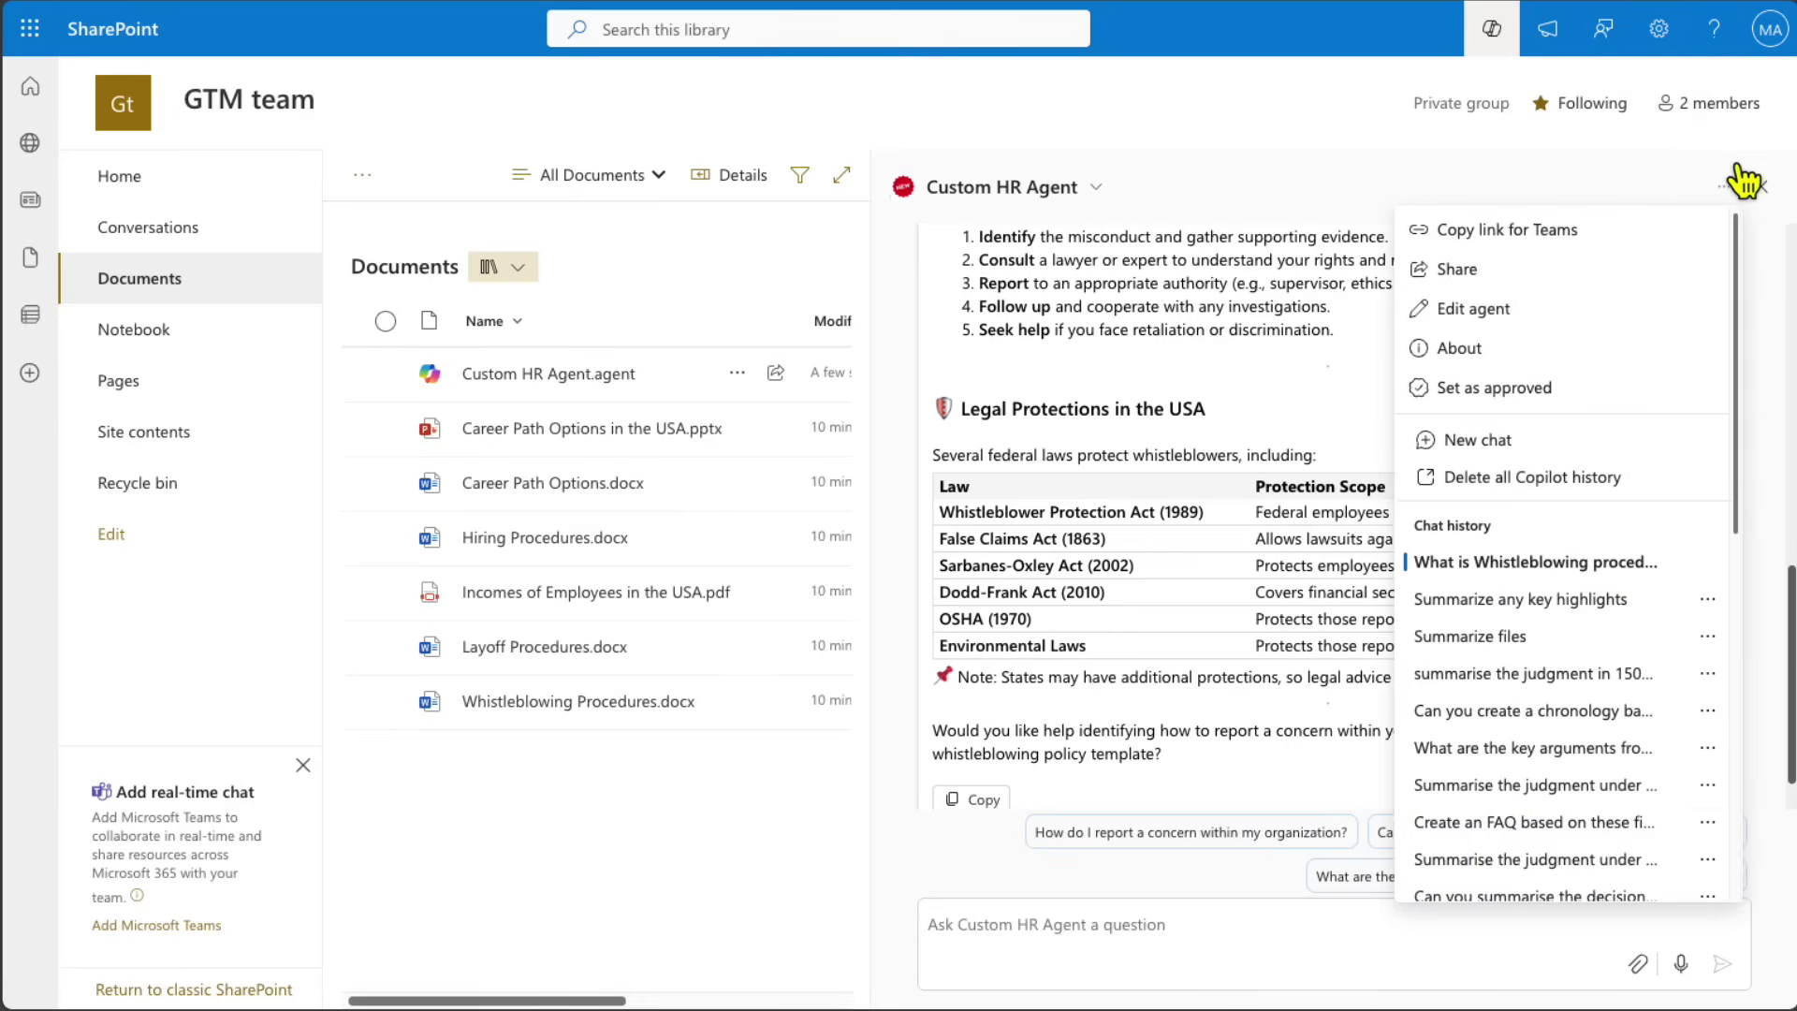
{"action": "left_click", "coordinate": [1743, 182]}
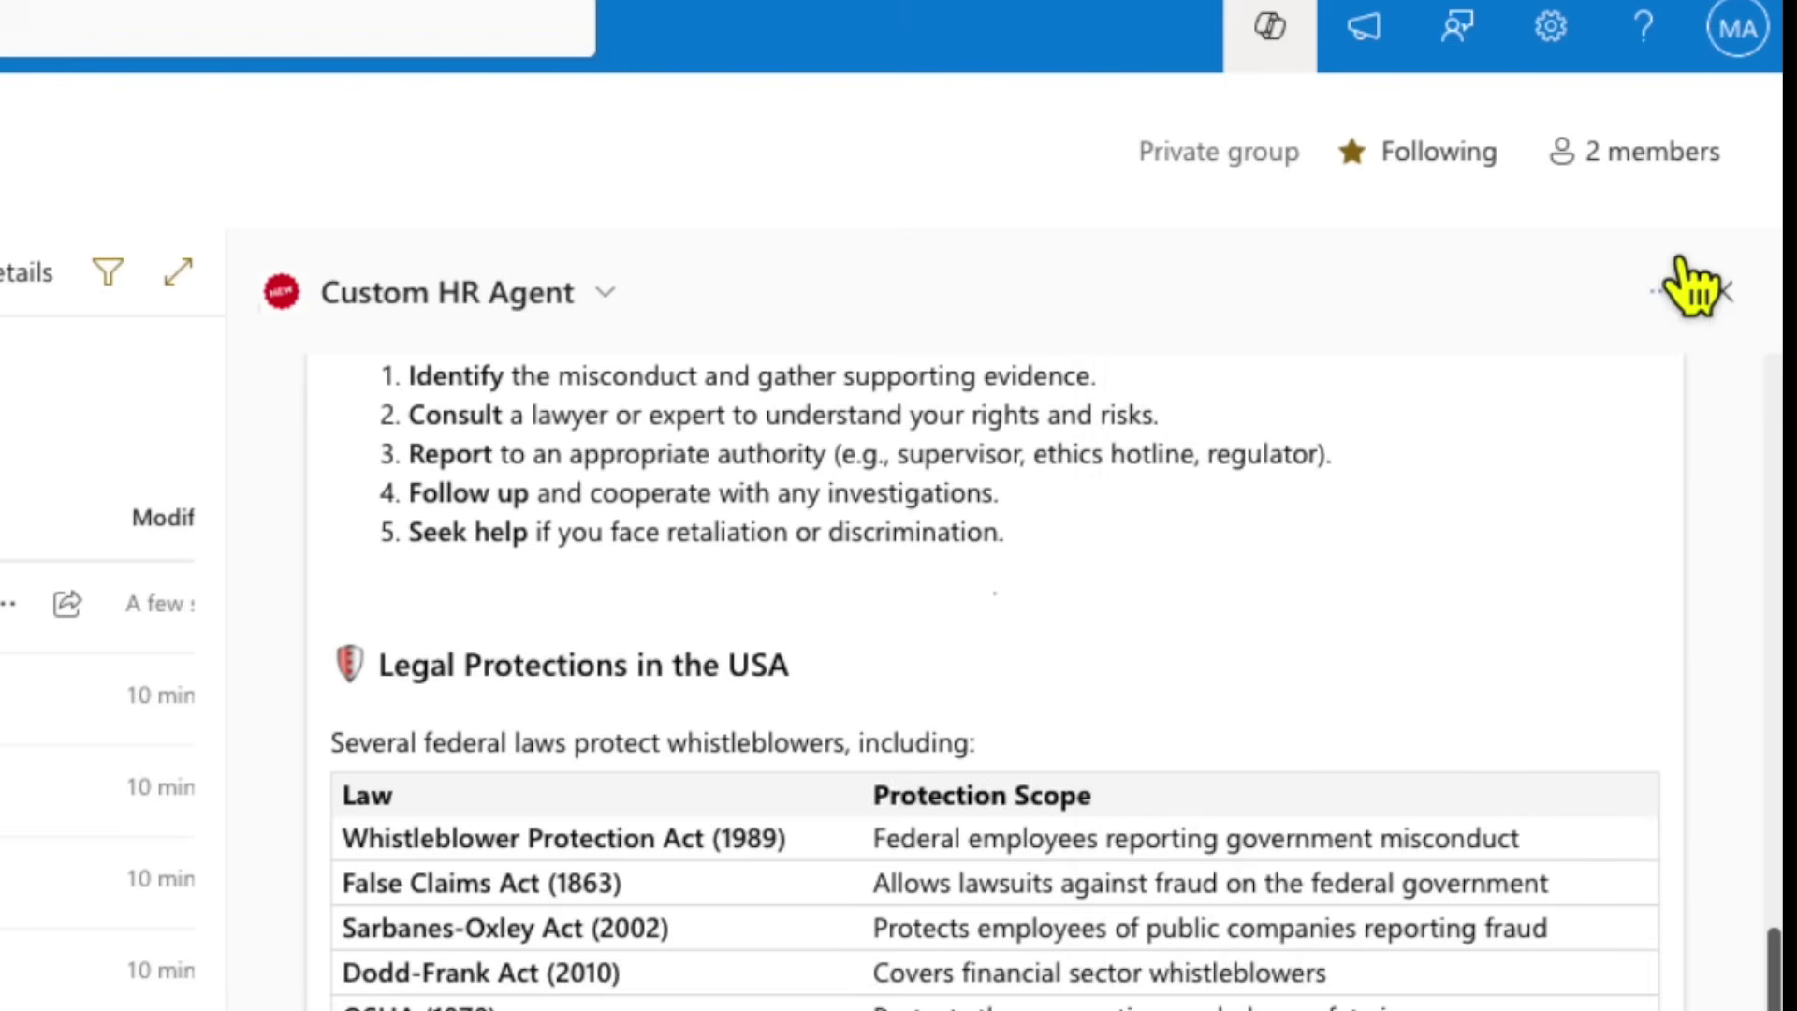
{"action": "left_click", "coordinate": [1743, 181]}
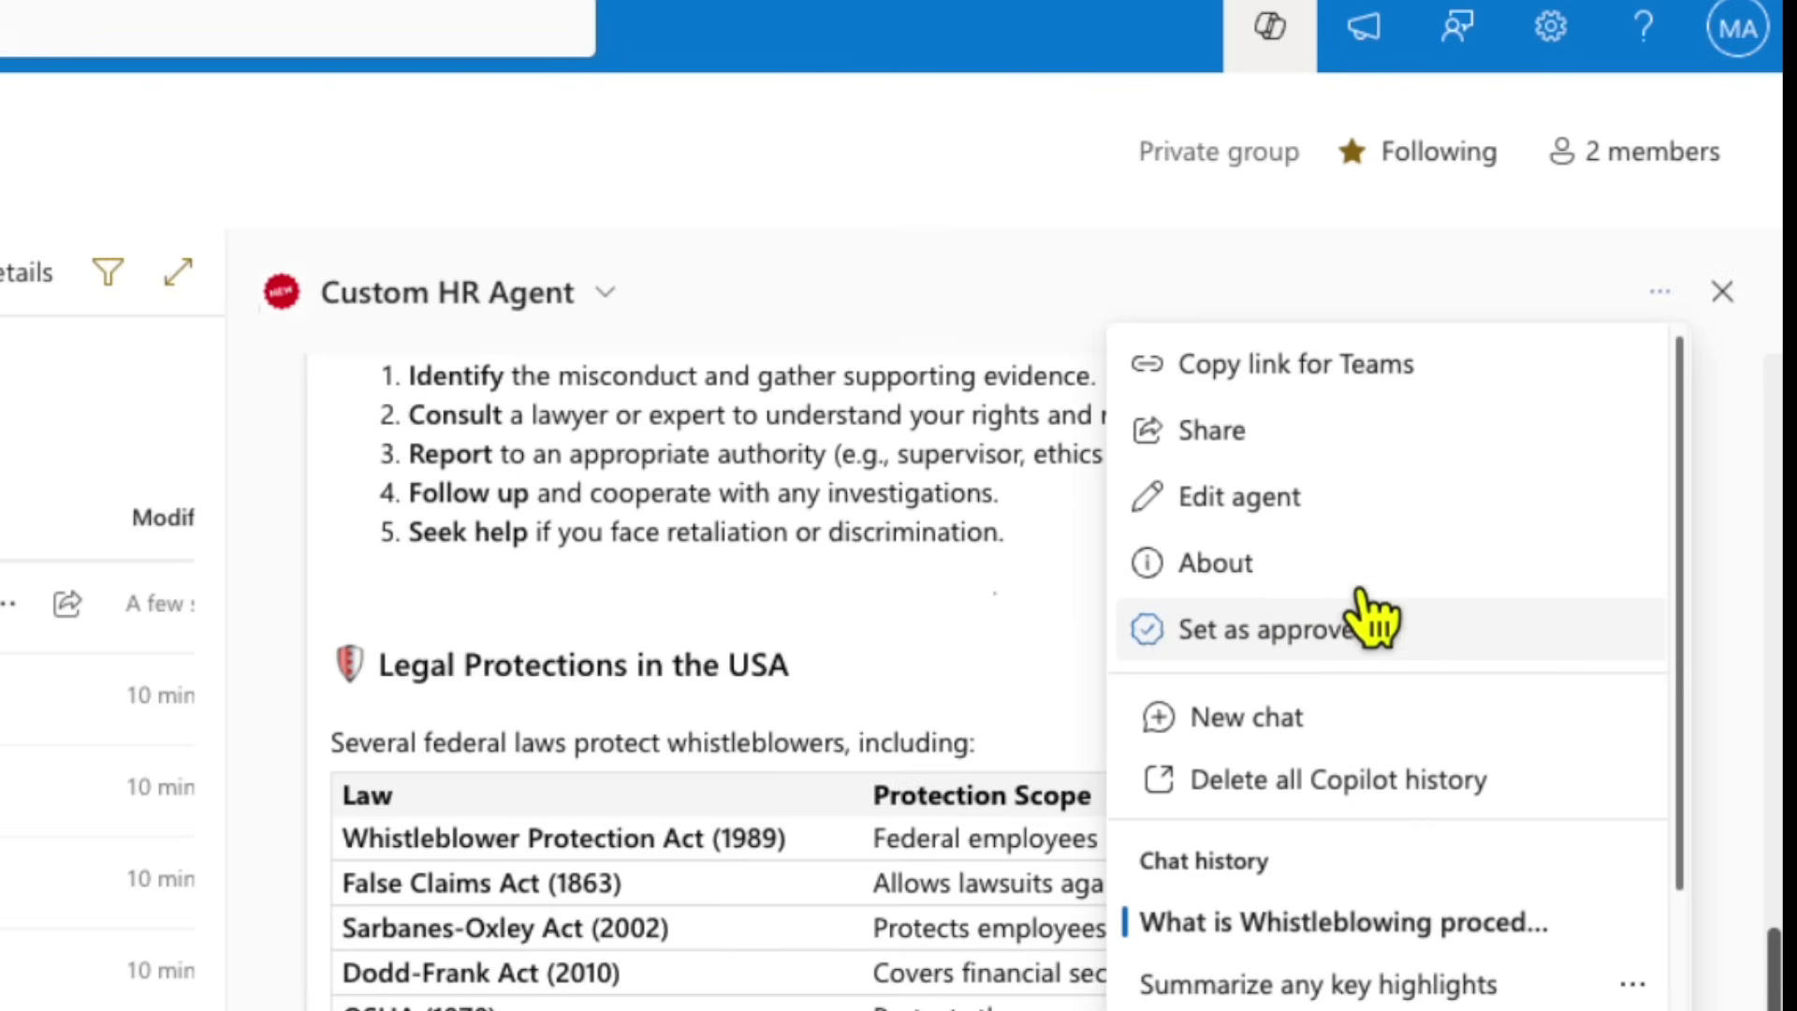
{"action": "left_click", "coordinate": [1311, 704]}
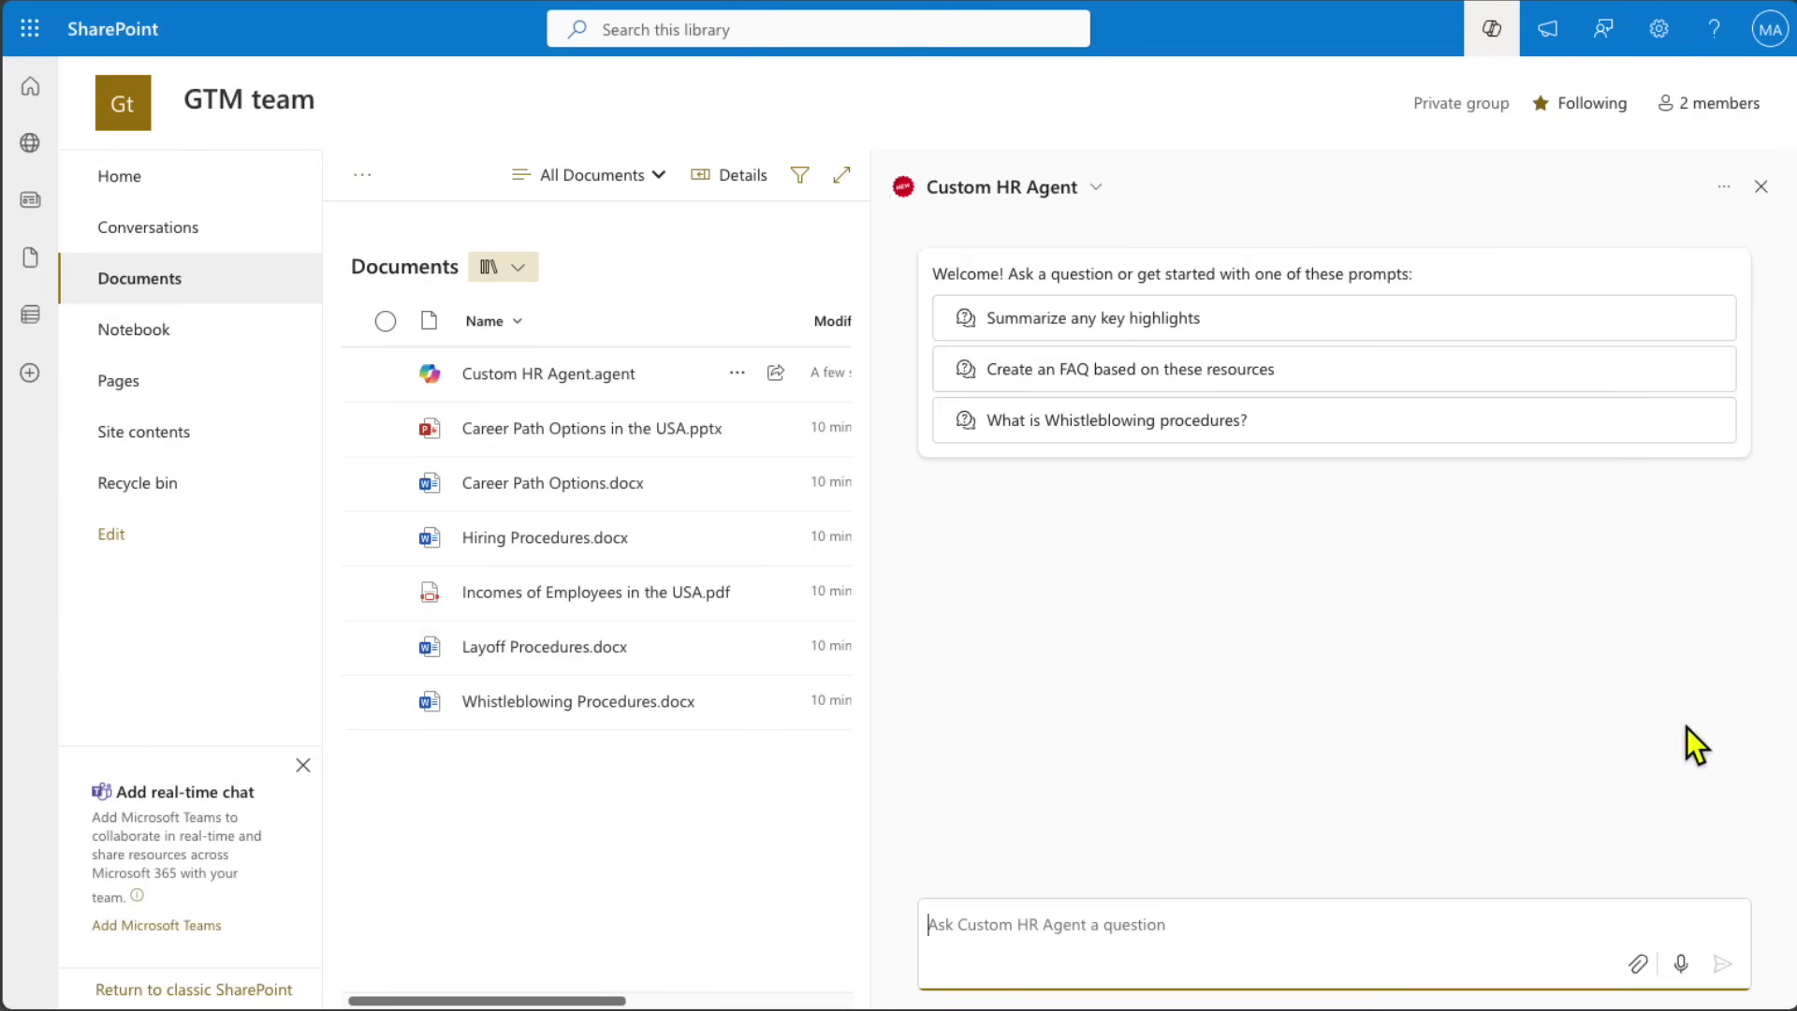
{"action": "left_click", "coordinate": [1063, 902]}
{"action": "type", "text": "Hello@"}
{"action": "key", "text": "Return"}
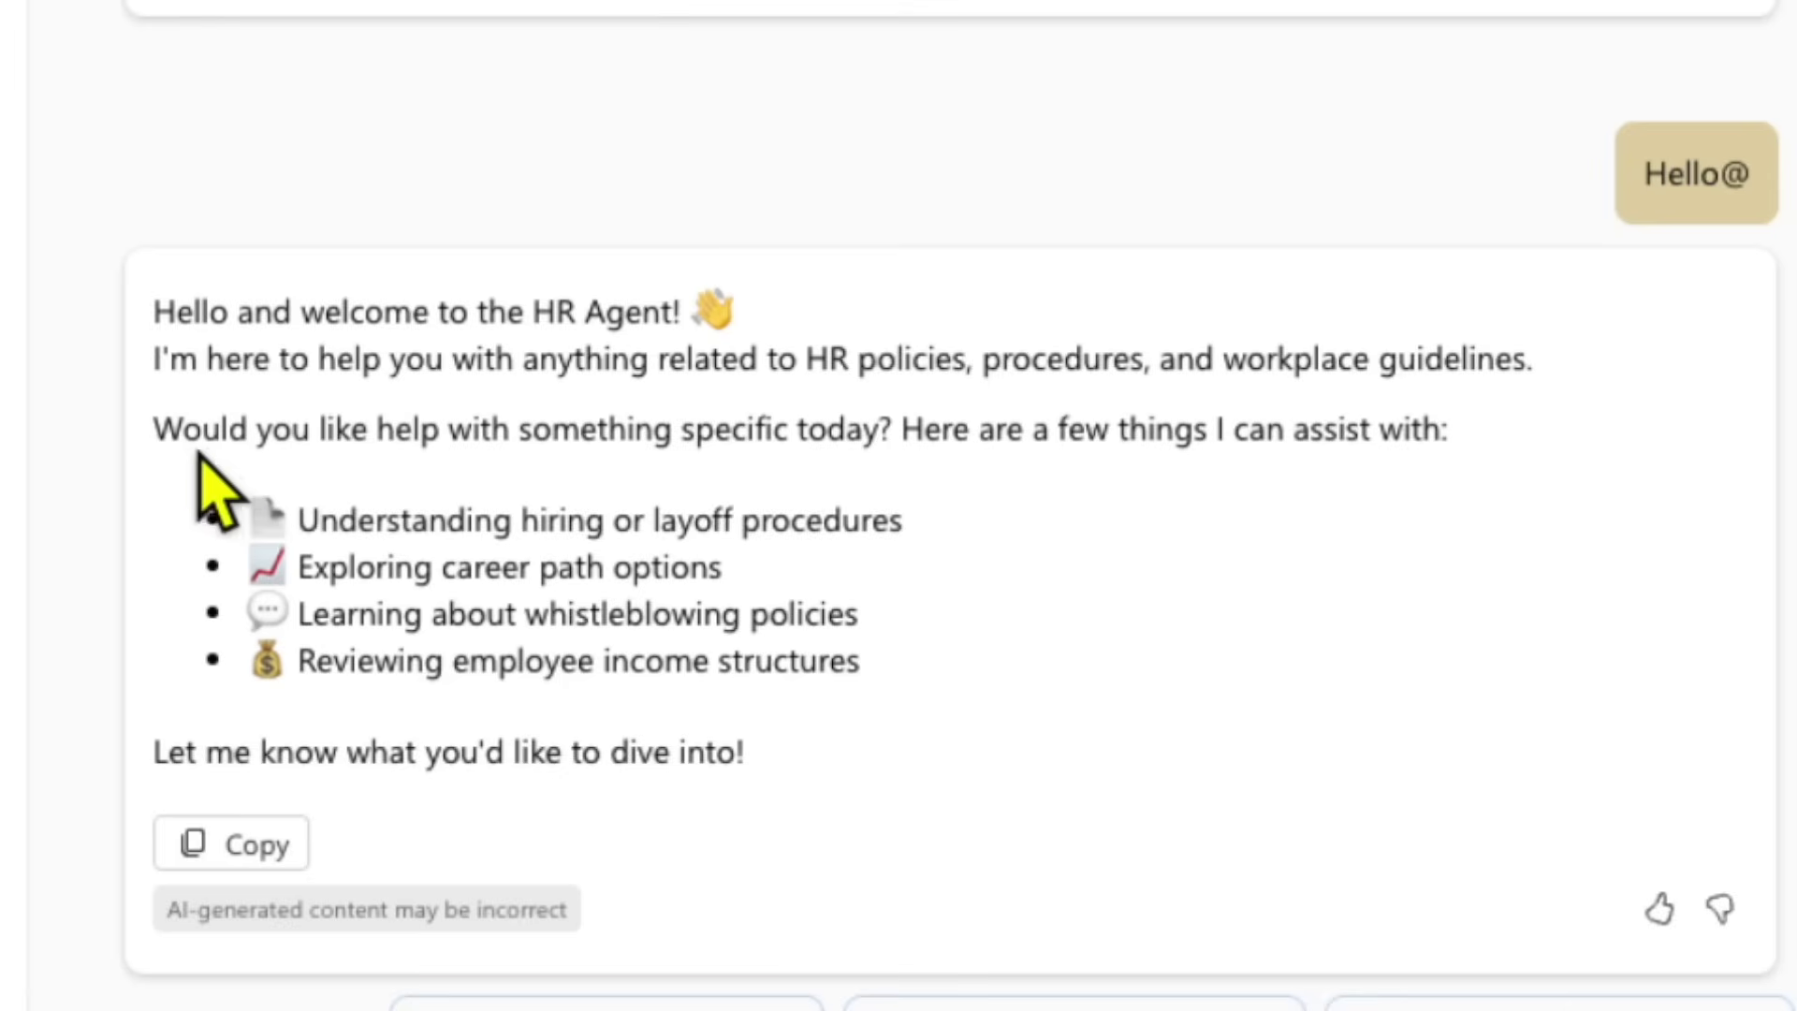
{"action": "left_click_drag", "start_coordinate": [155, 314], "coordinate": [868, 725]}
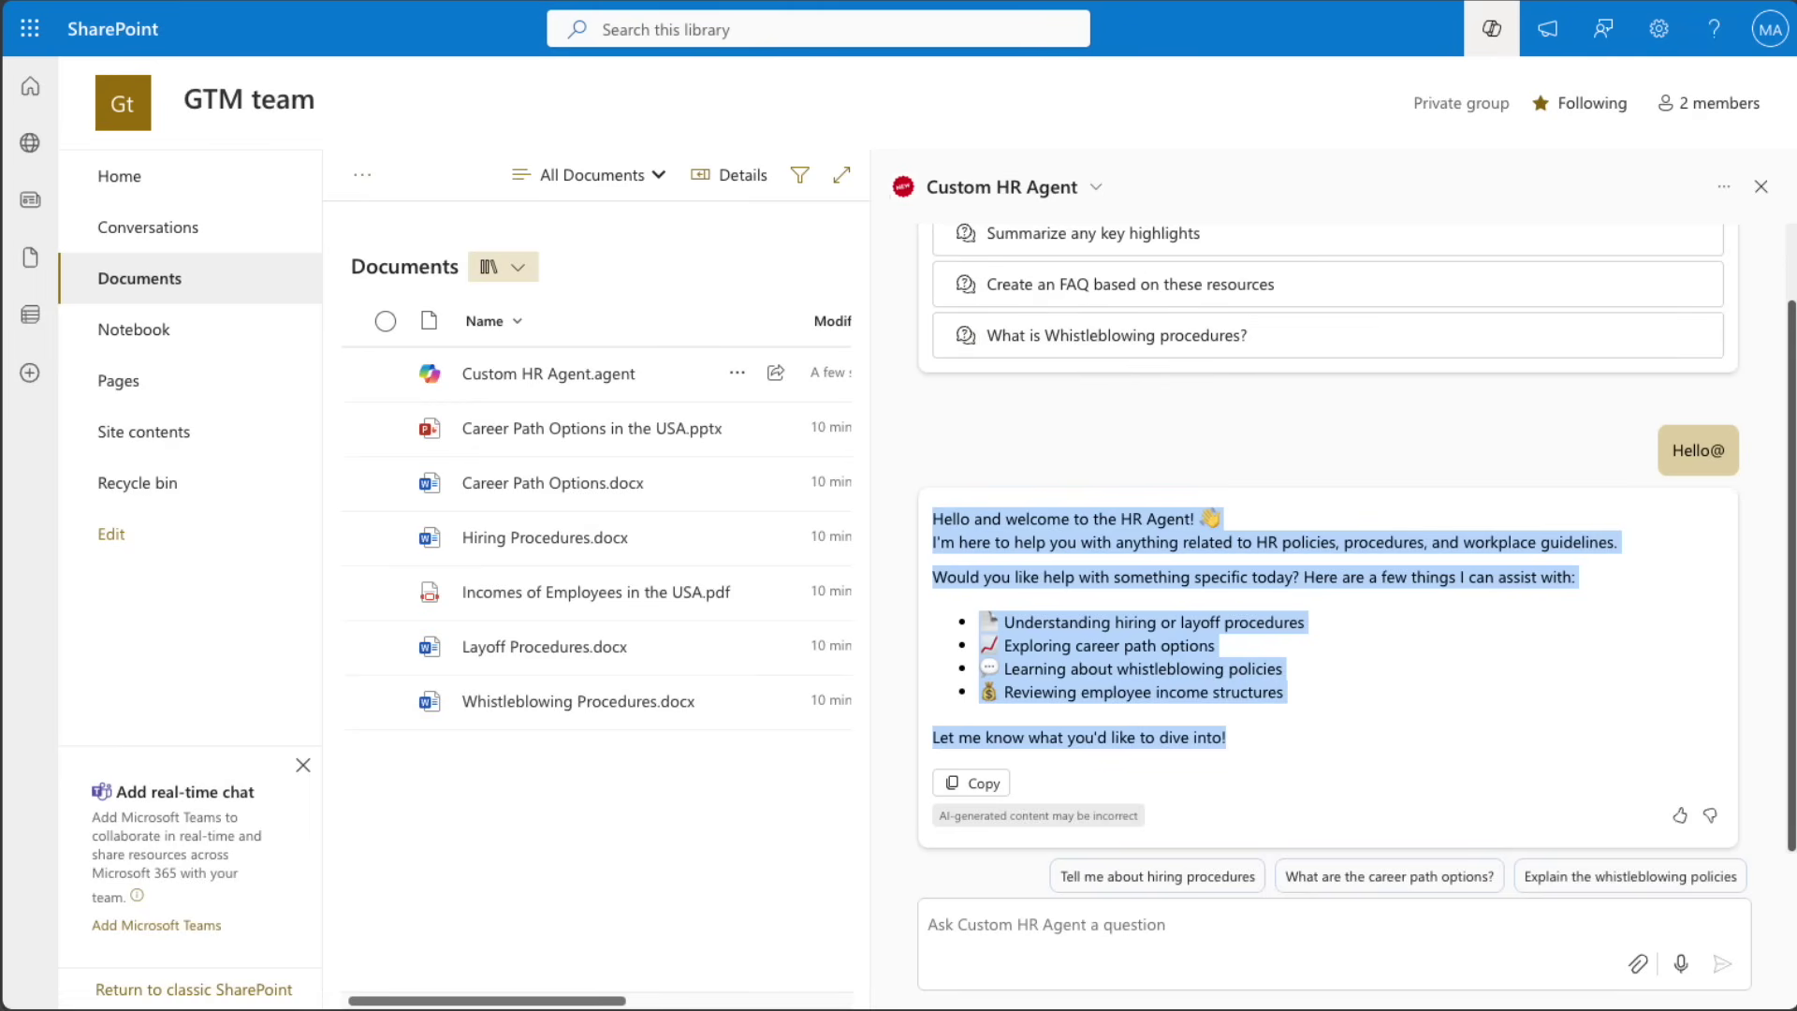
- Switch to another view of the GTM team Documents library and send "Hello" to the default GTM team agent
{"action": "key", "text": "ctrl+l"}
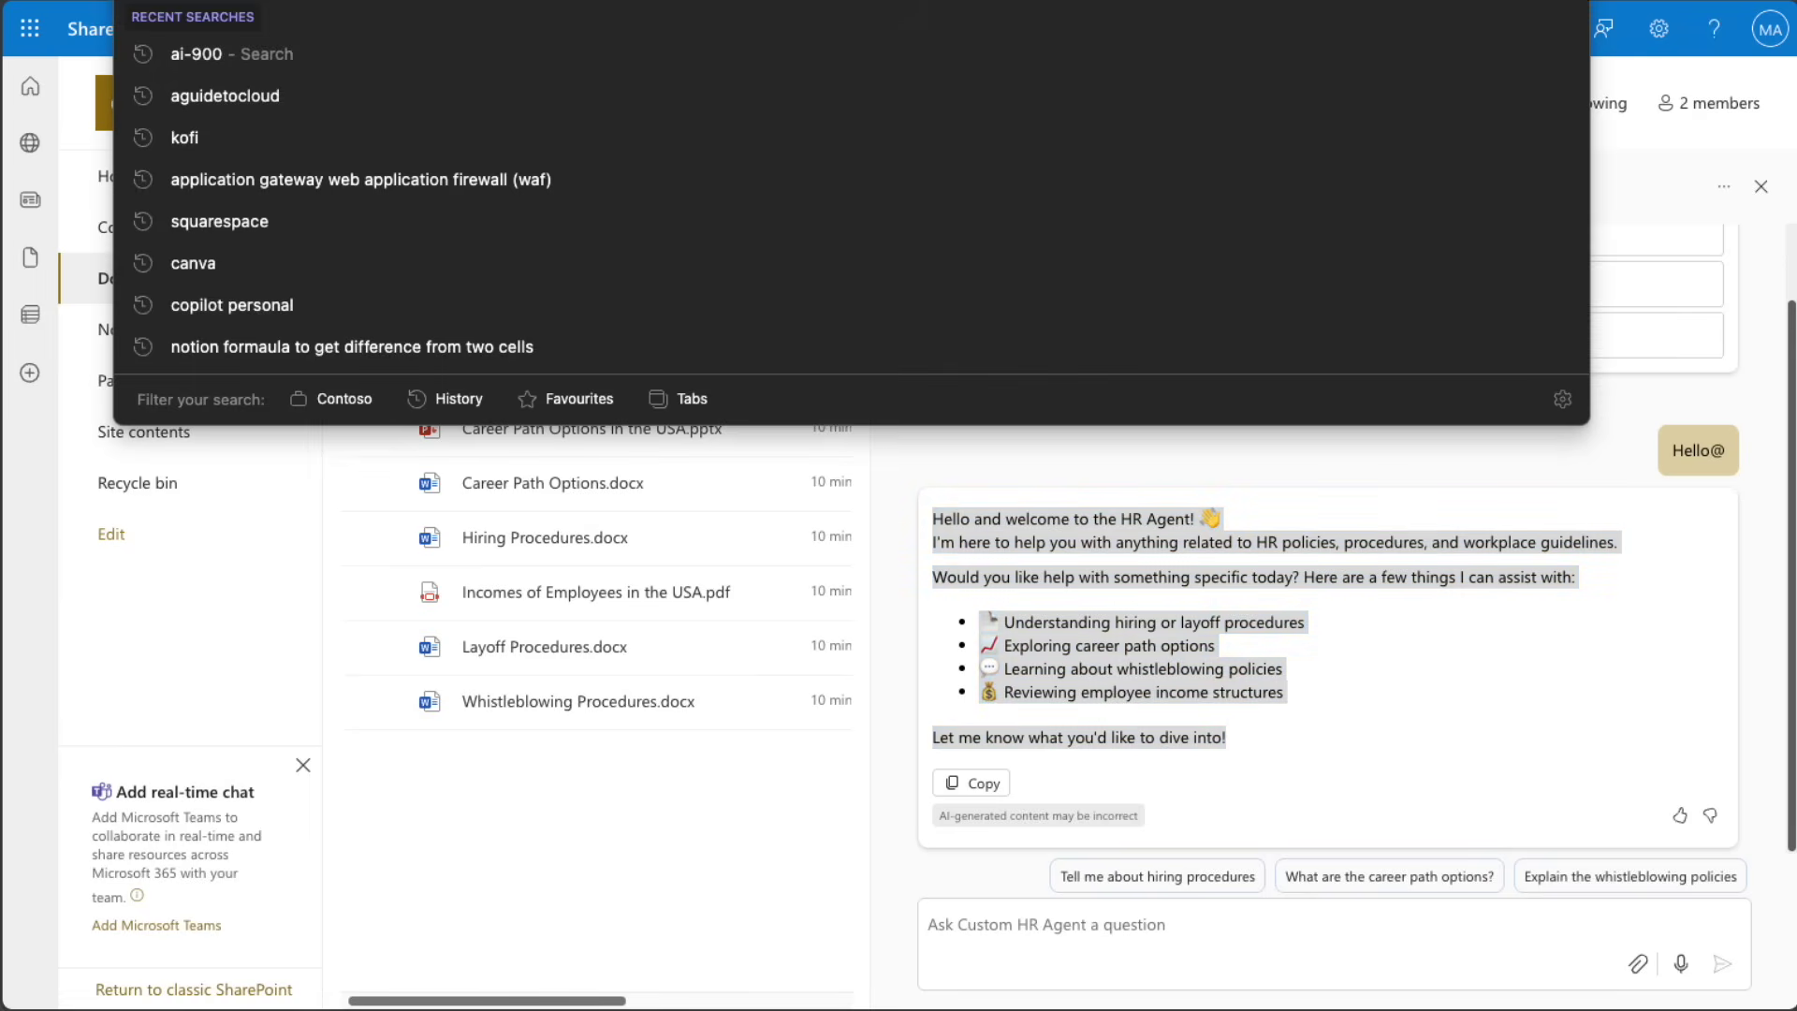
{"action": "key", "text": "ctrl+t"}
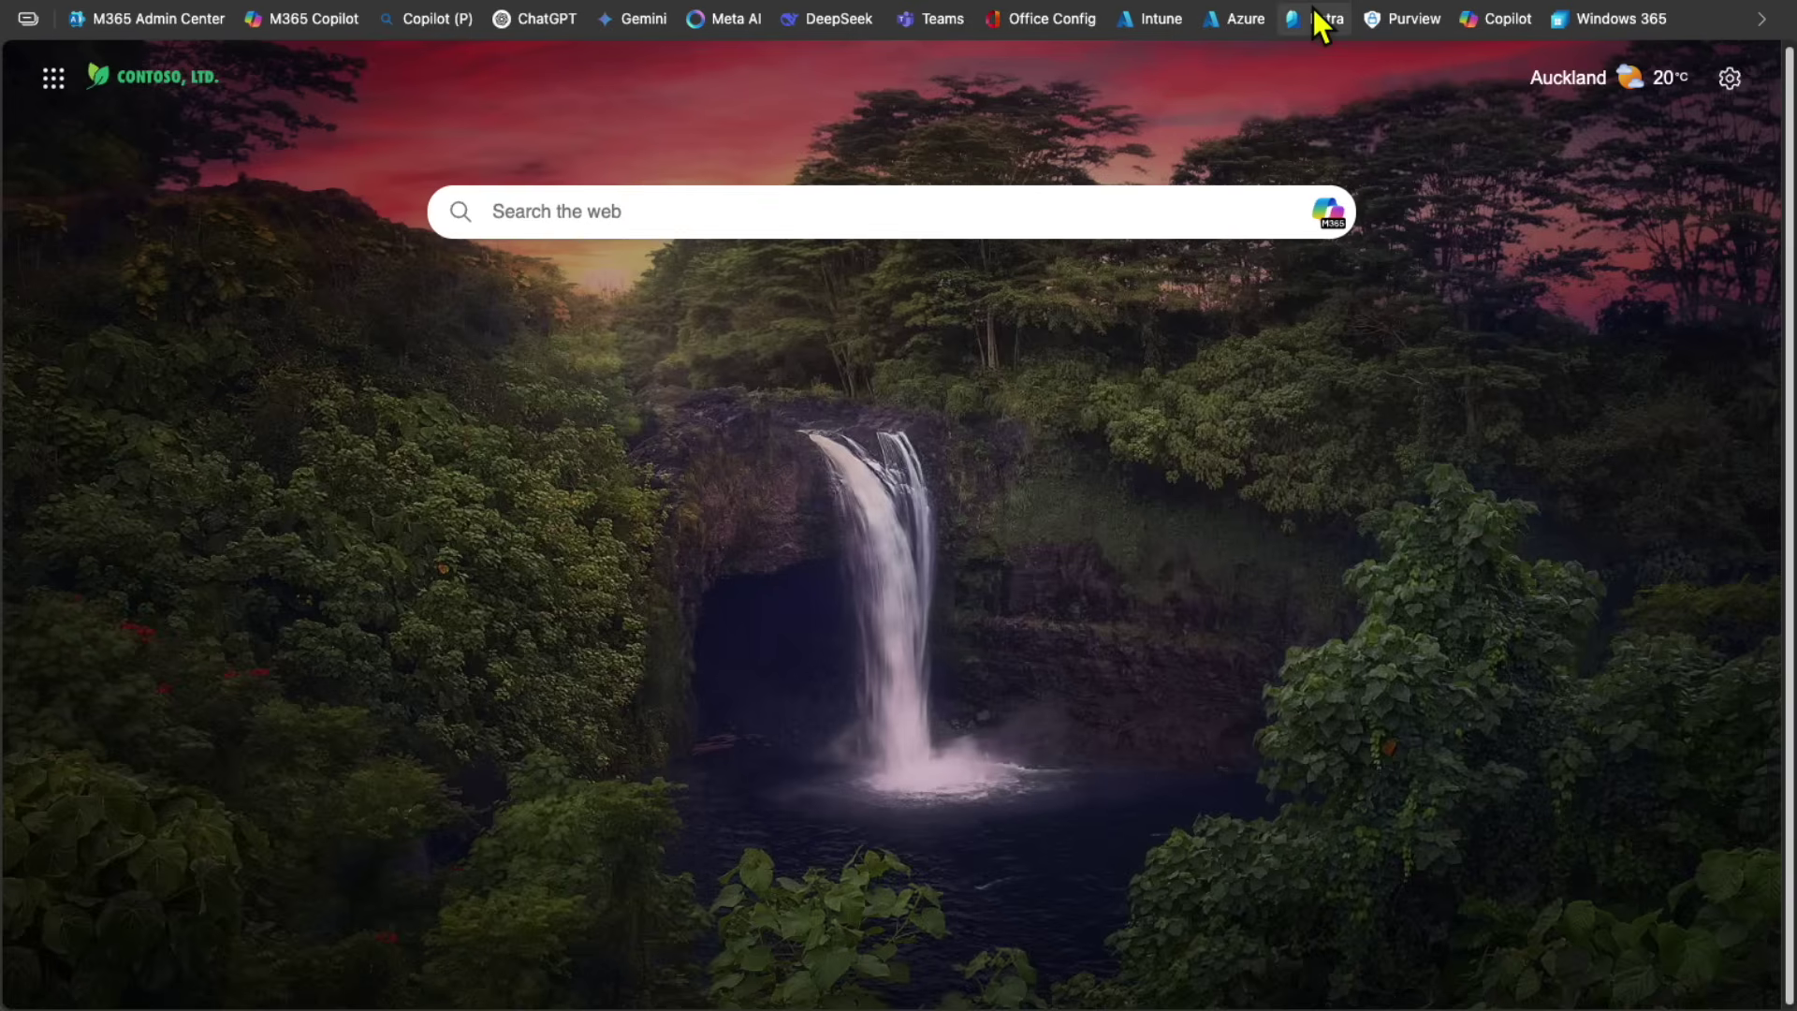
{"action": "key", "text": "ctrl+w"}
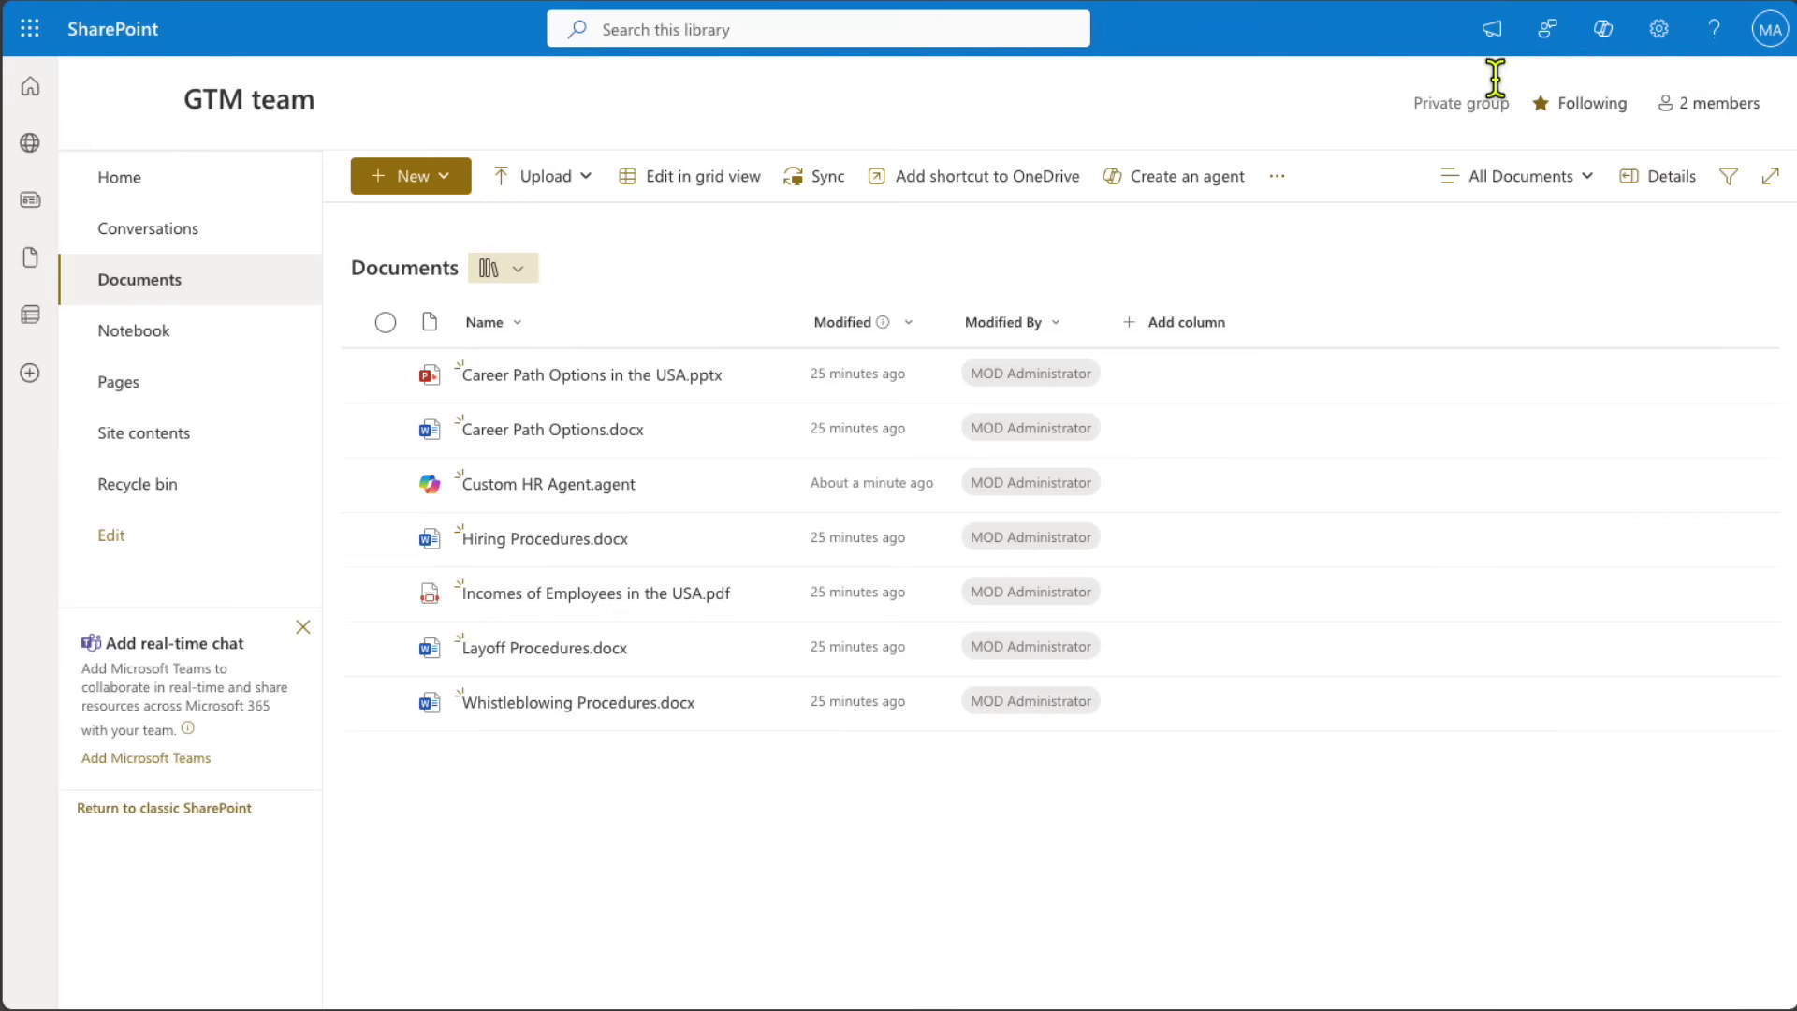
{"action": "left_click", "coordinate": [1623, 33]}
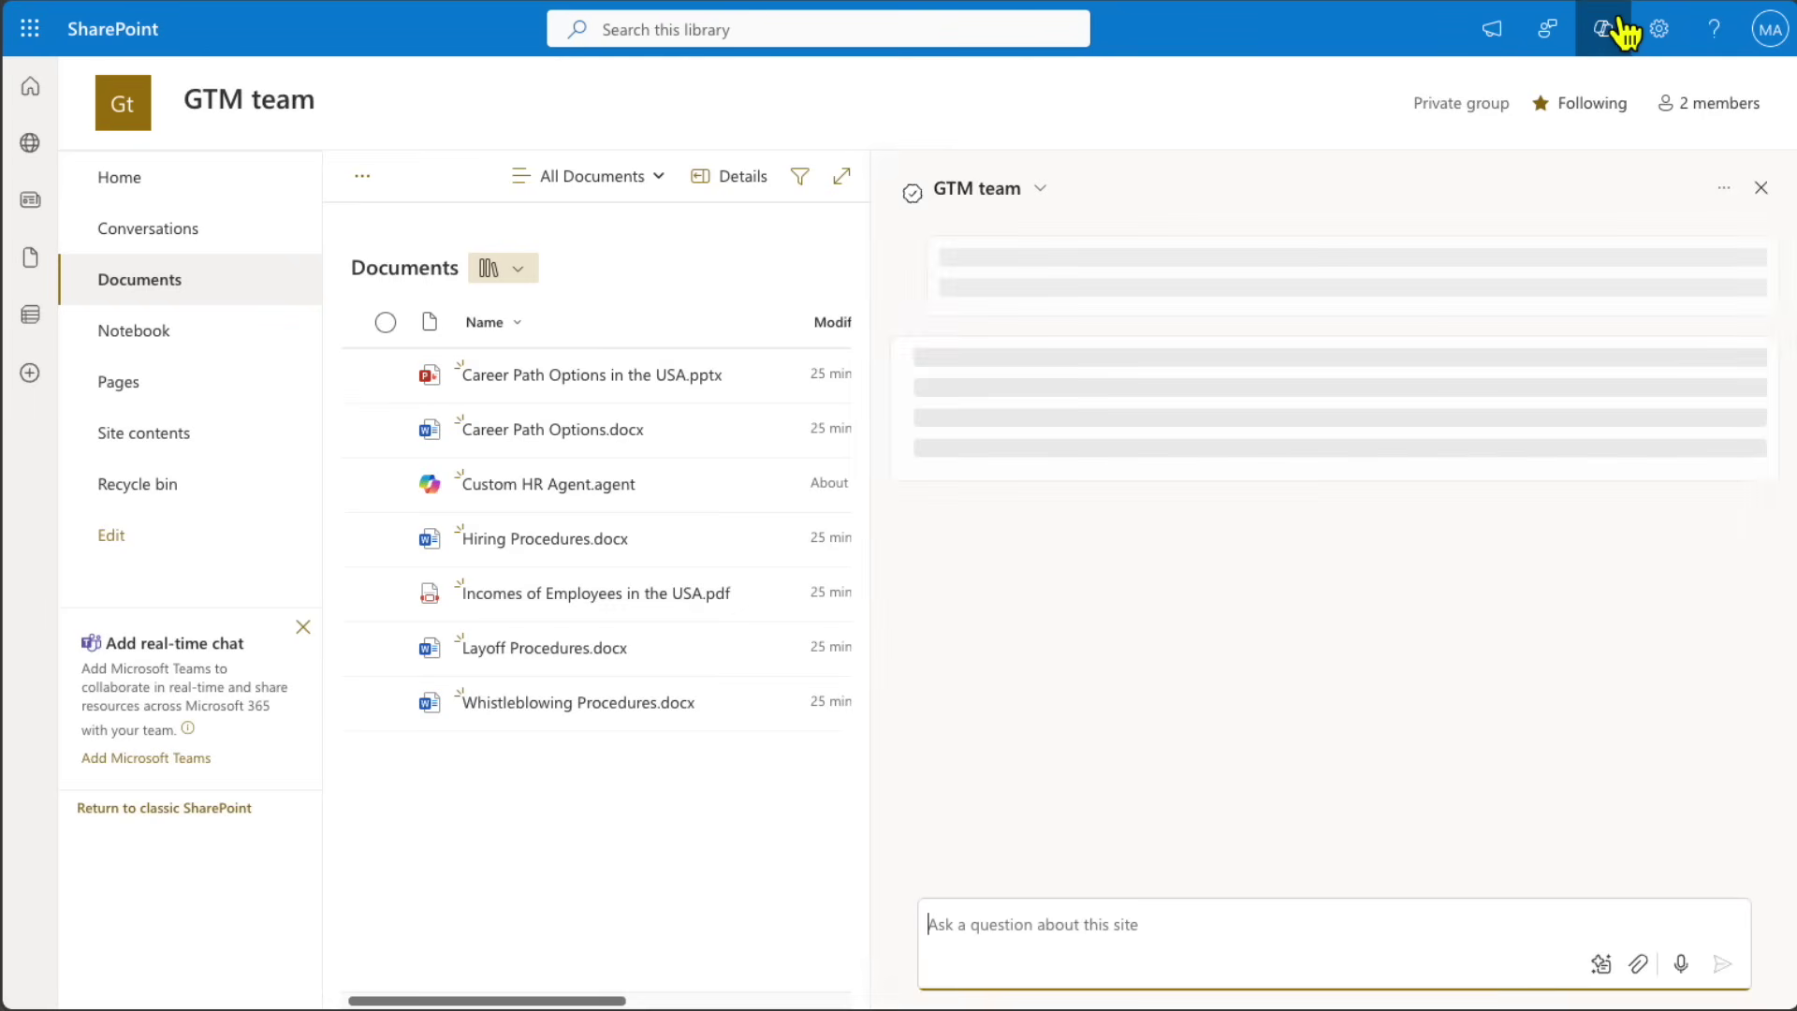
{"action": "type", "text": "Hello"}
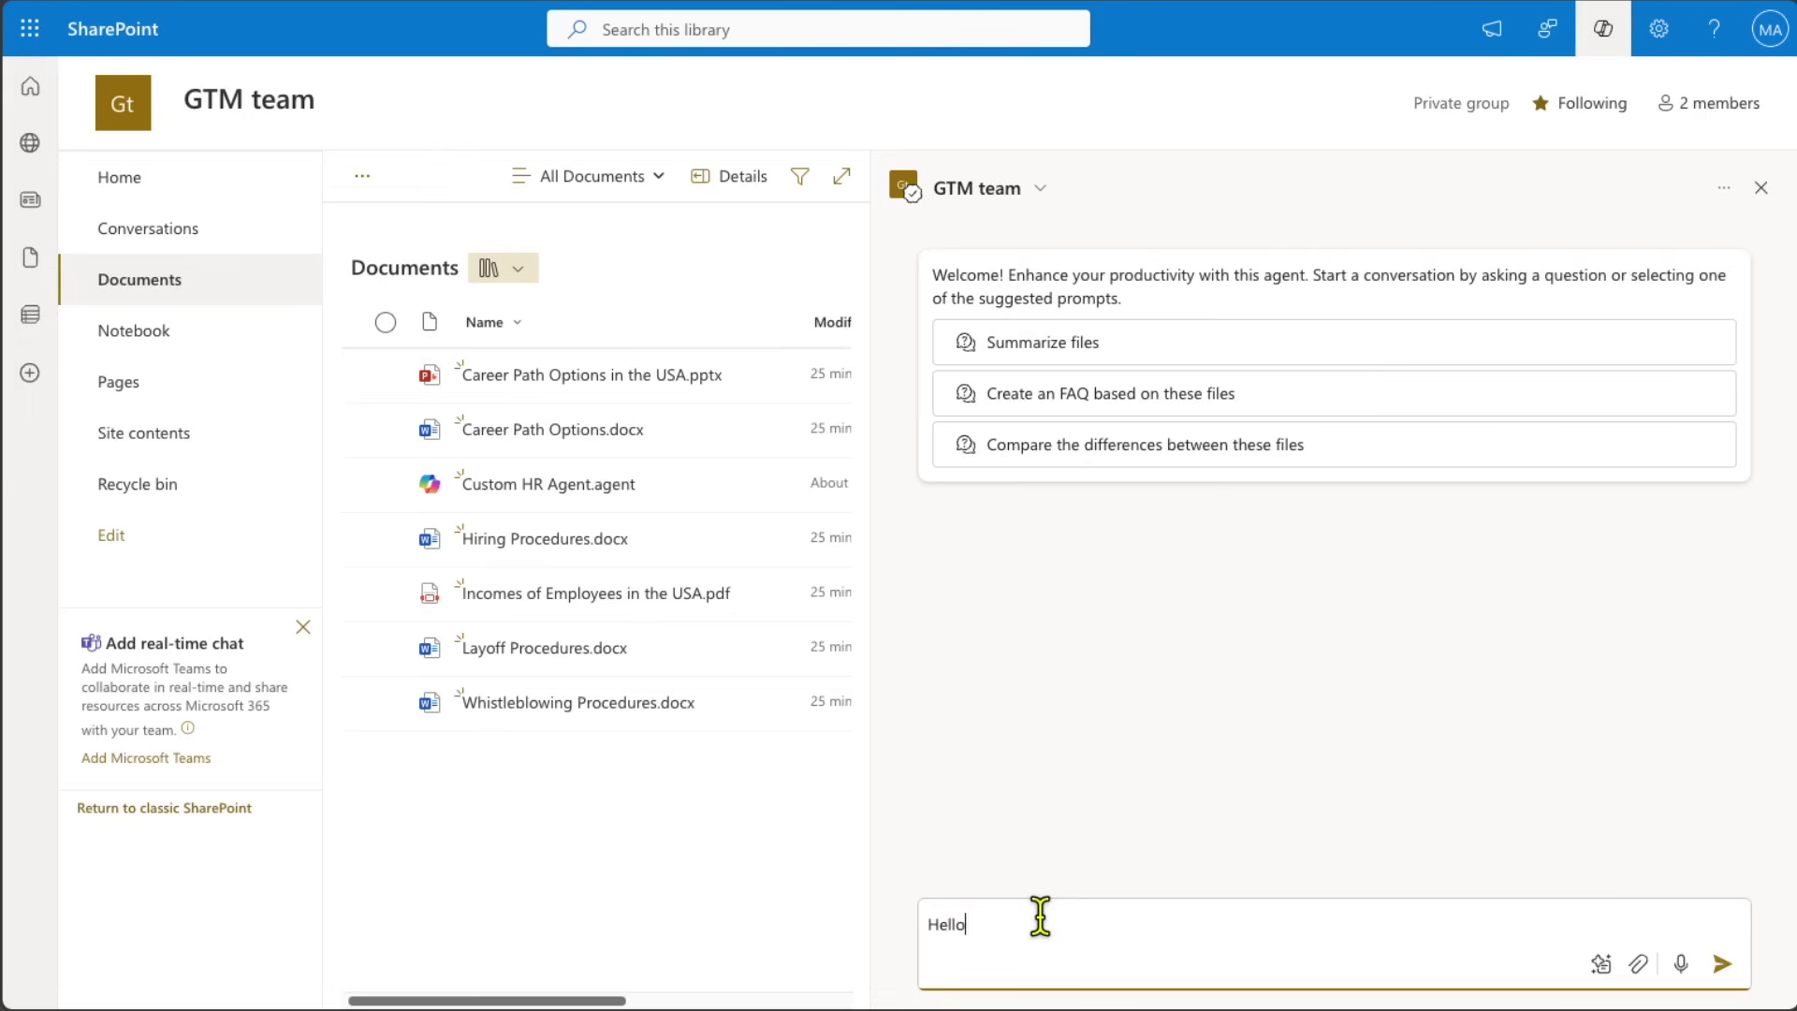
{"action": "key", "text": "Return"}
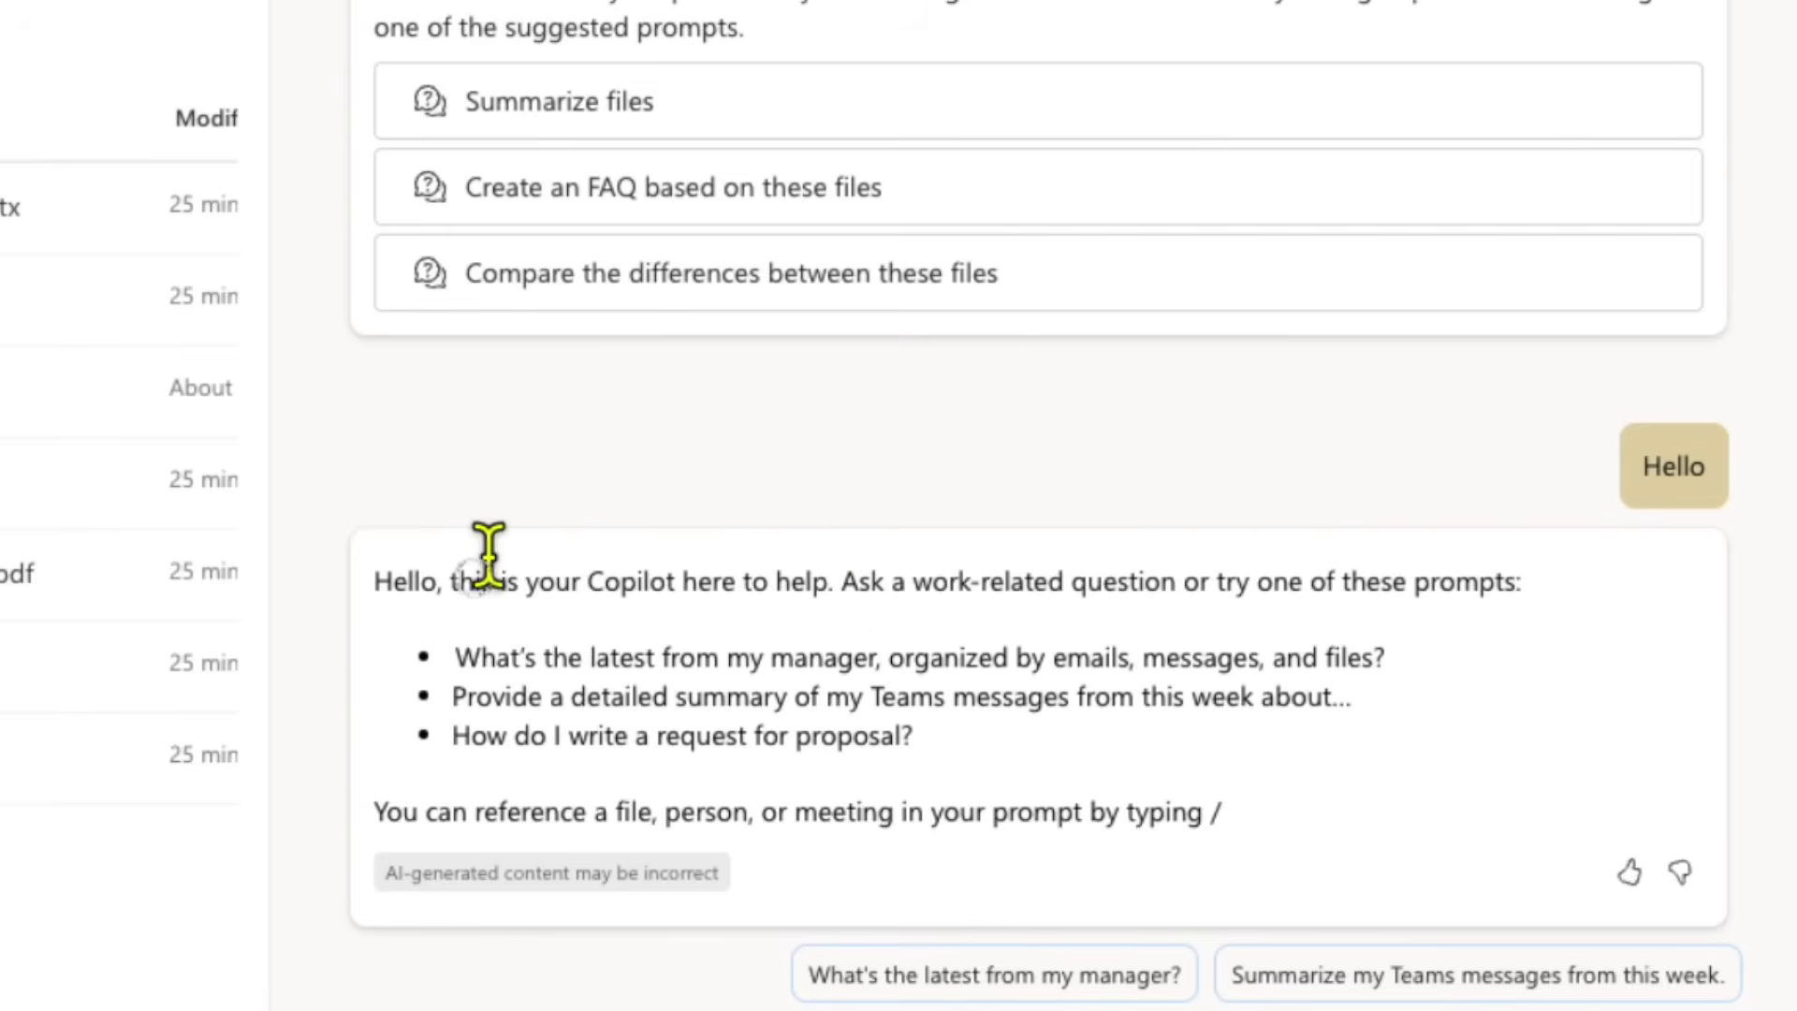
- Compare the default GTM team agent's greeting and suggestions with the welcome reply from Custom HR Agent
{"action": "left_click_drag", "start_coordinate": [482, 556], "coordinate": [1046, 586]}
{"action": "left_click_drag", "start_coordinate": [456, 655], "coordinate": [1029, 683]}
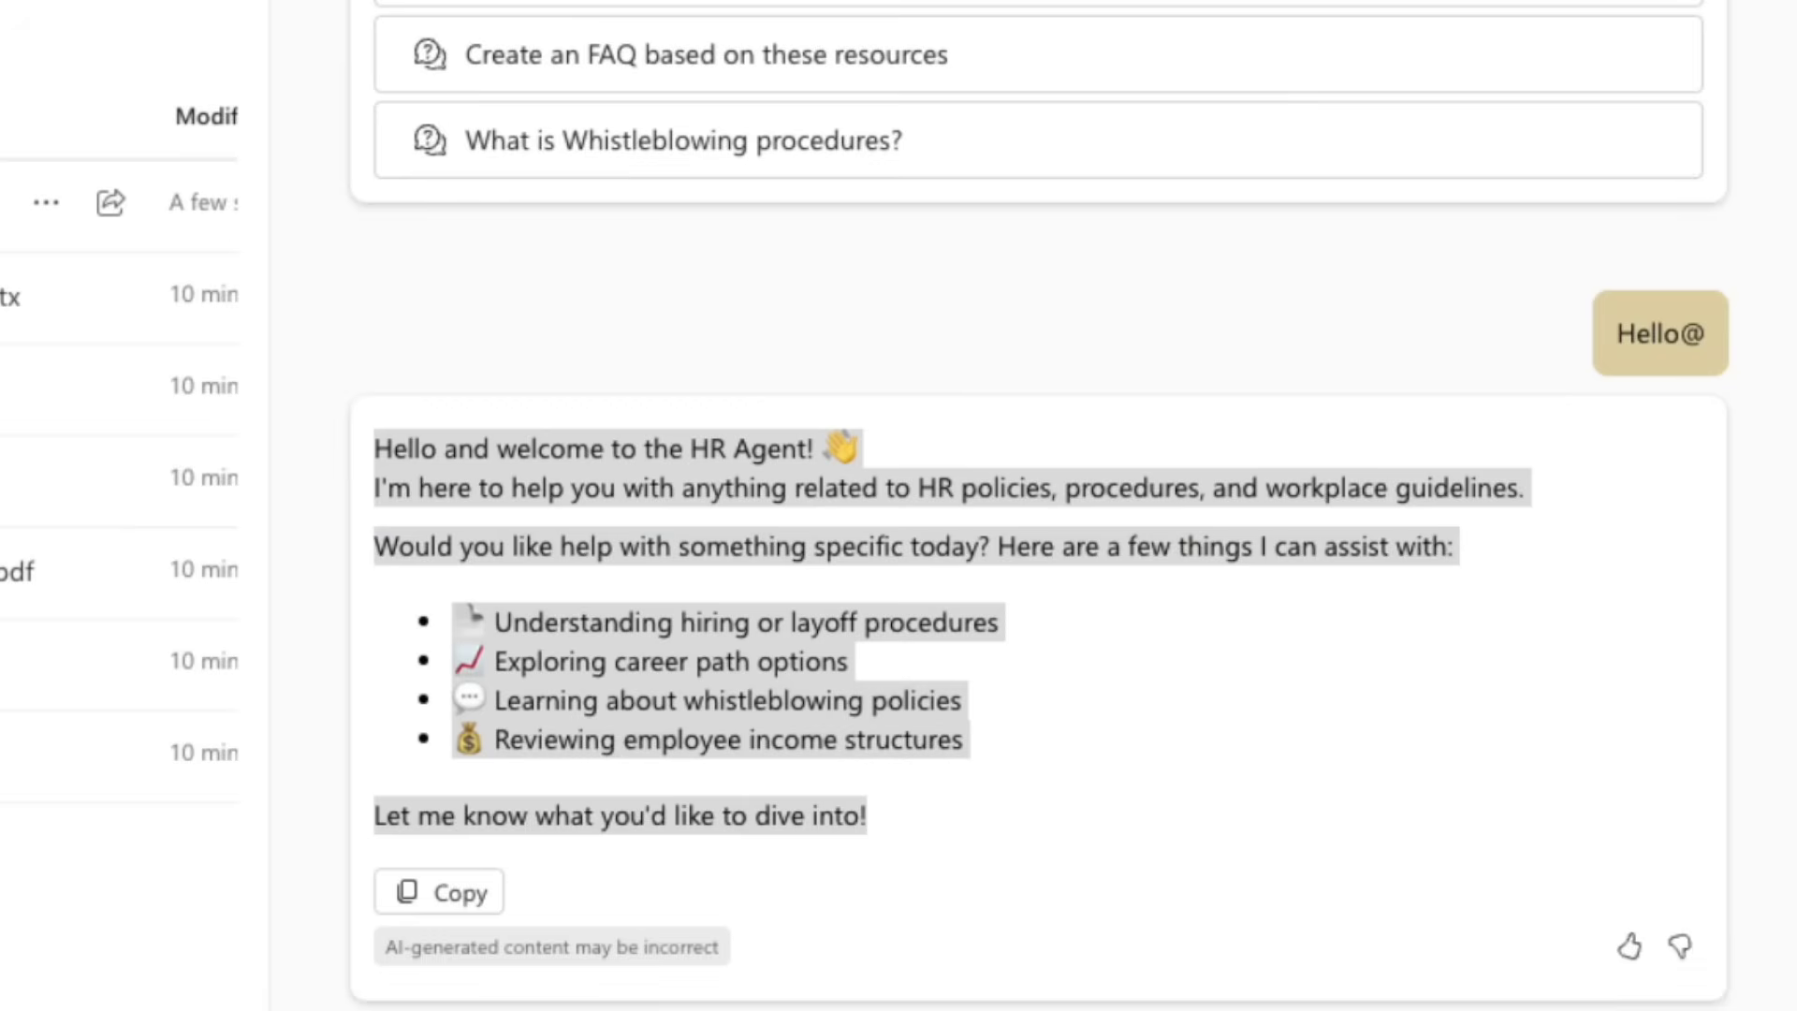
{"action": "left_click", "coordinate": [633, 477]}
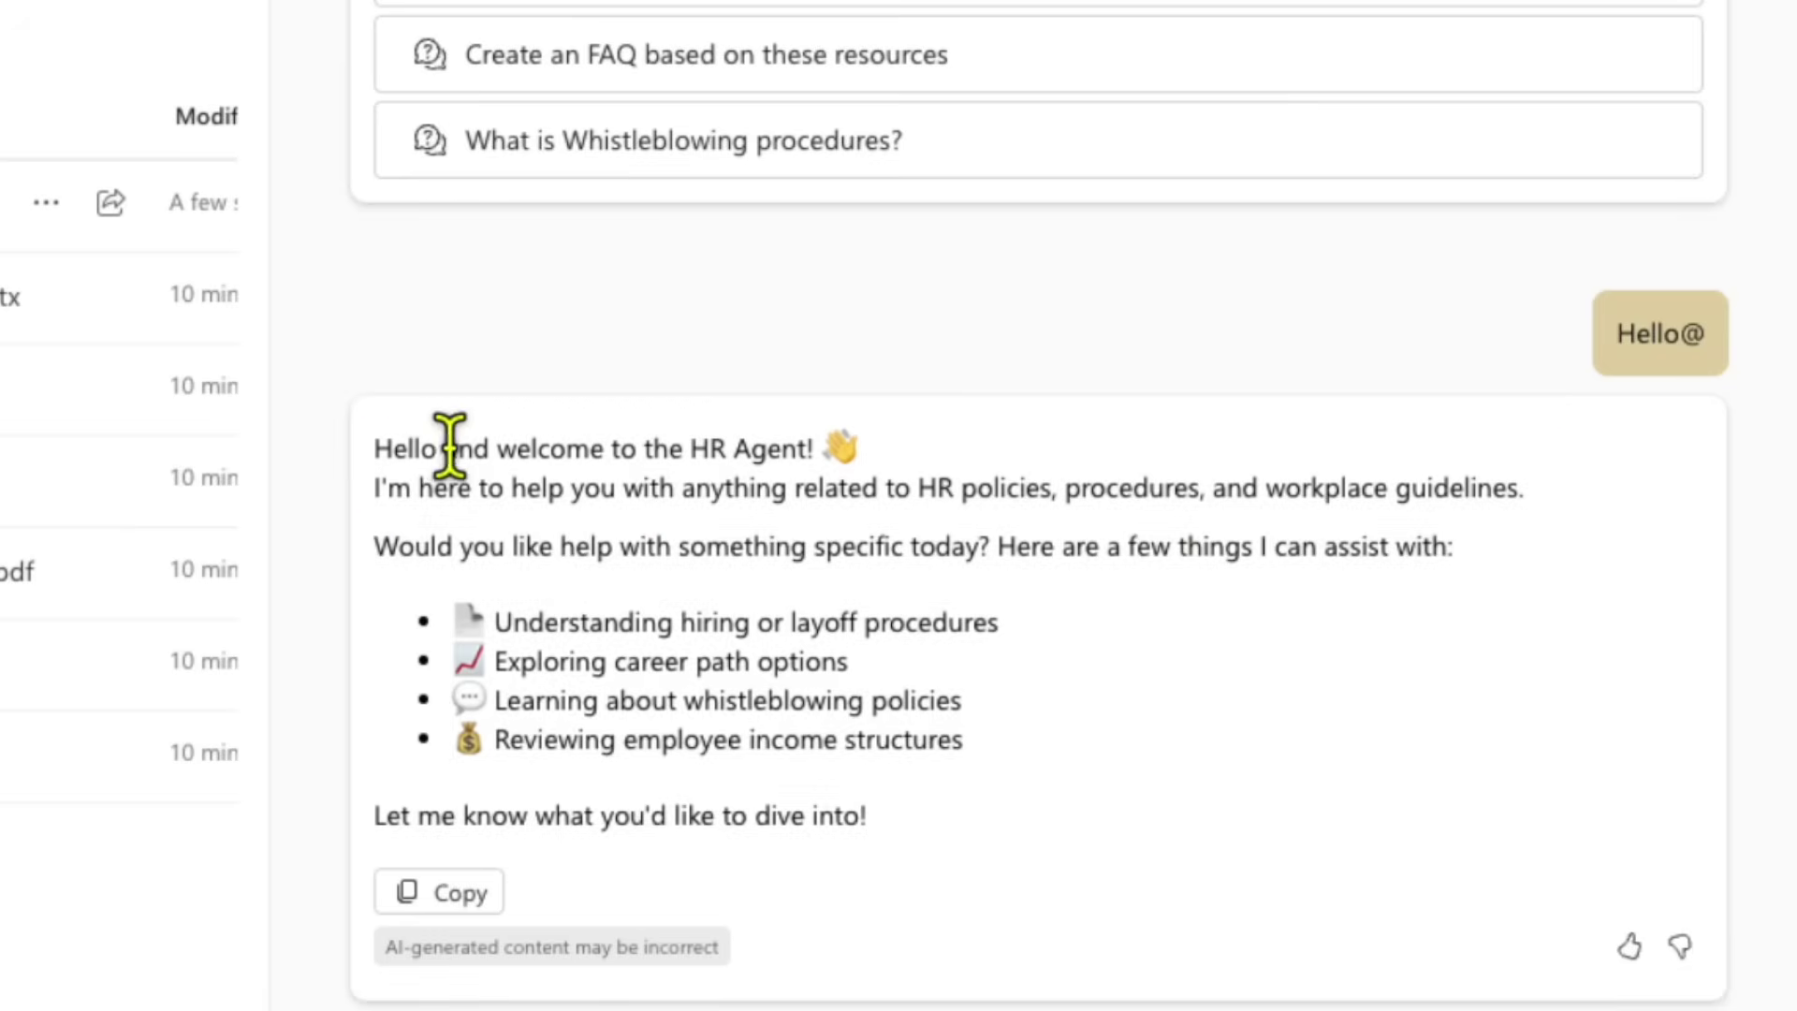
{"action": "left_click_drag", "start_coordinate": [408, 448], "coordinate": [933, 477]}
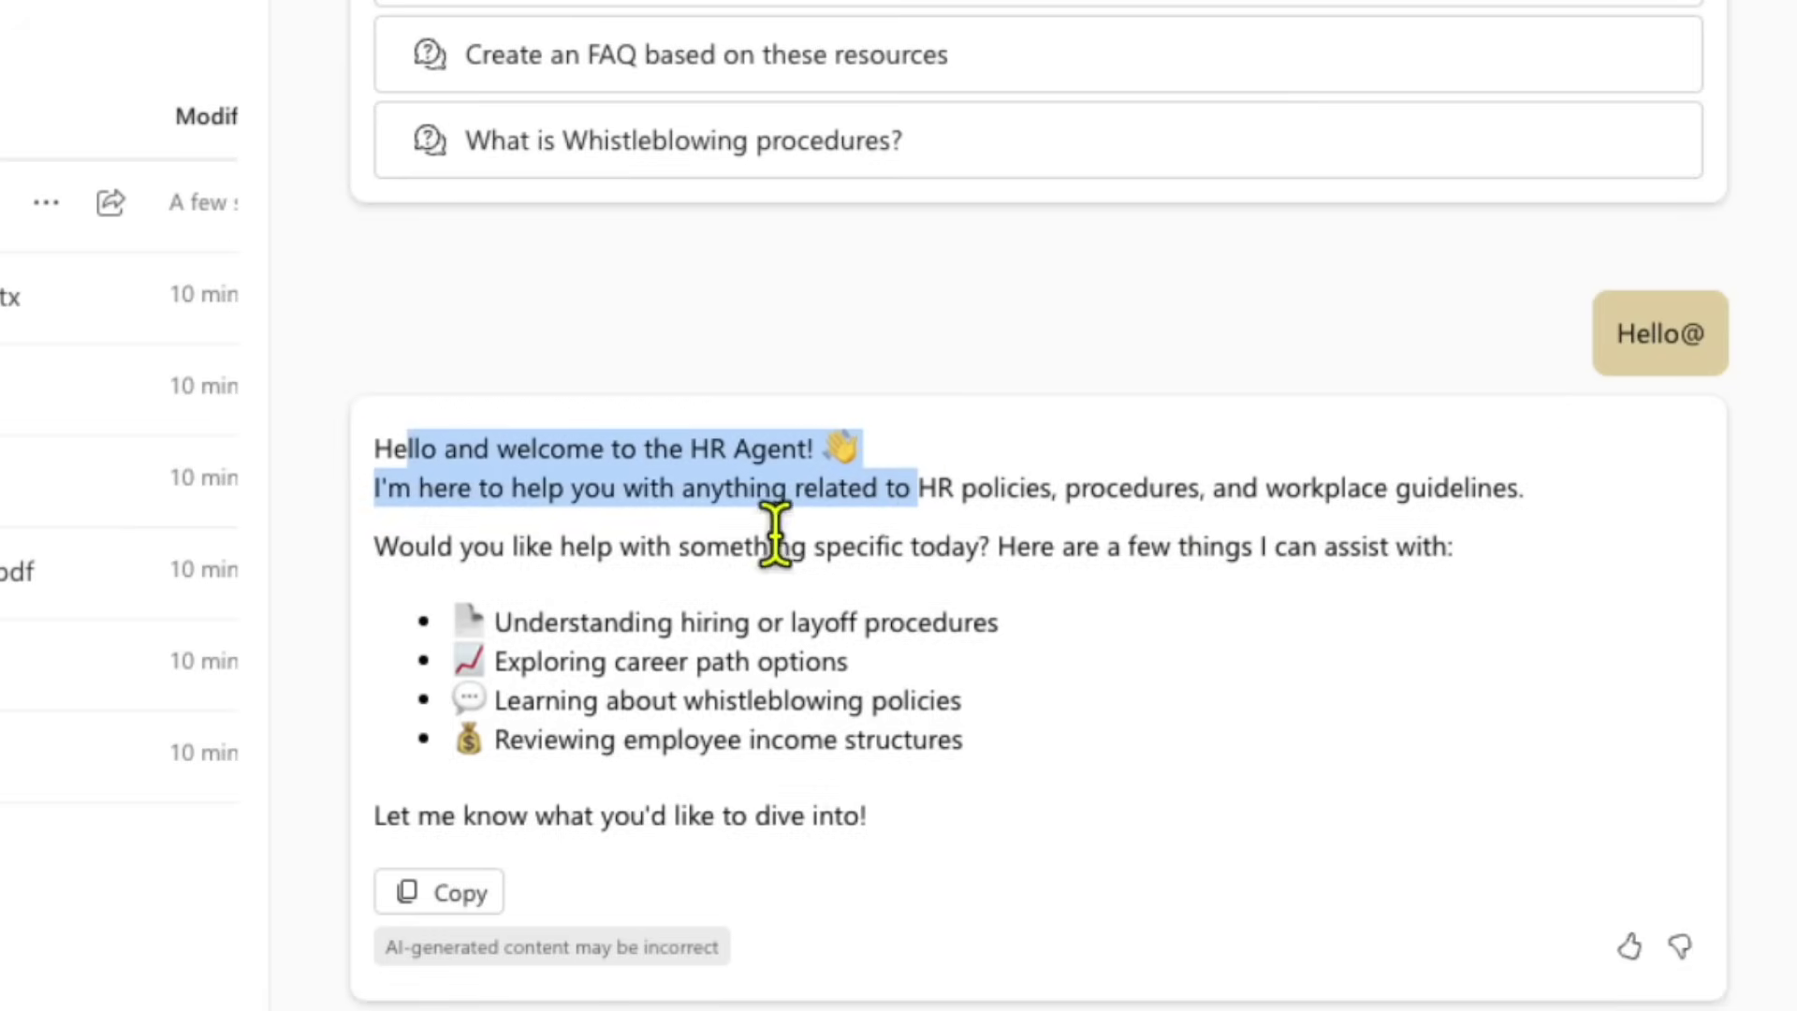
{"action": "left_click", "coordinate": [847, 532]}
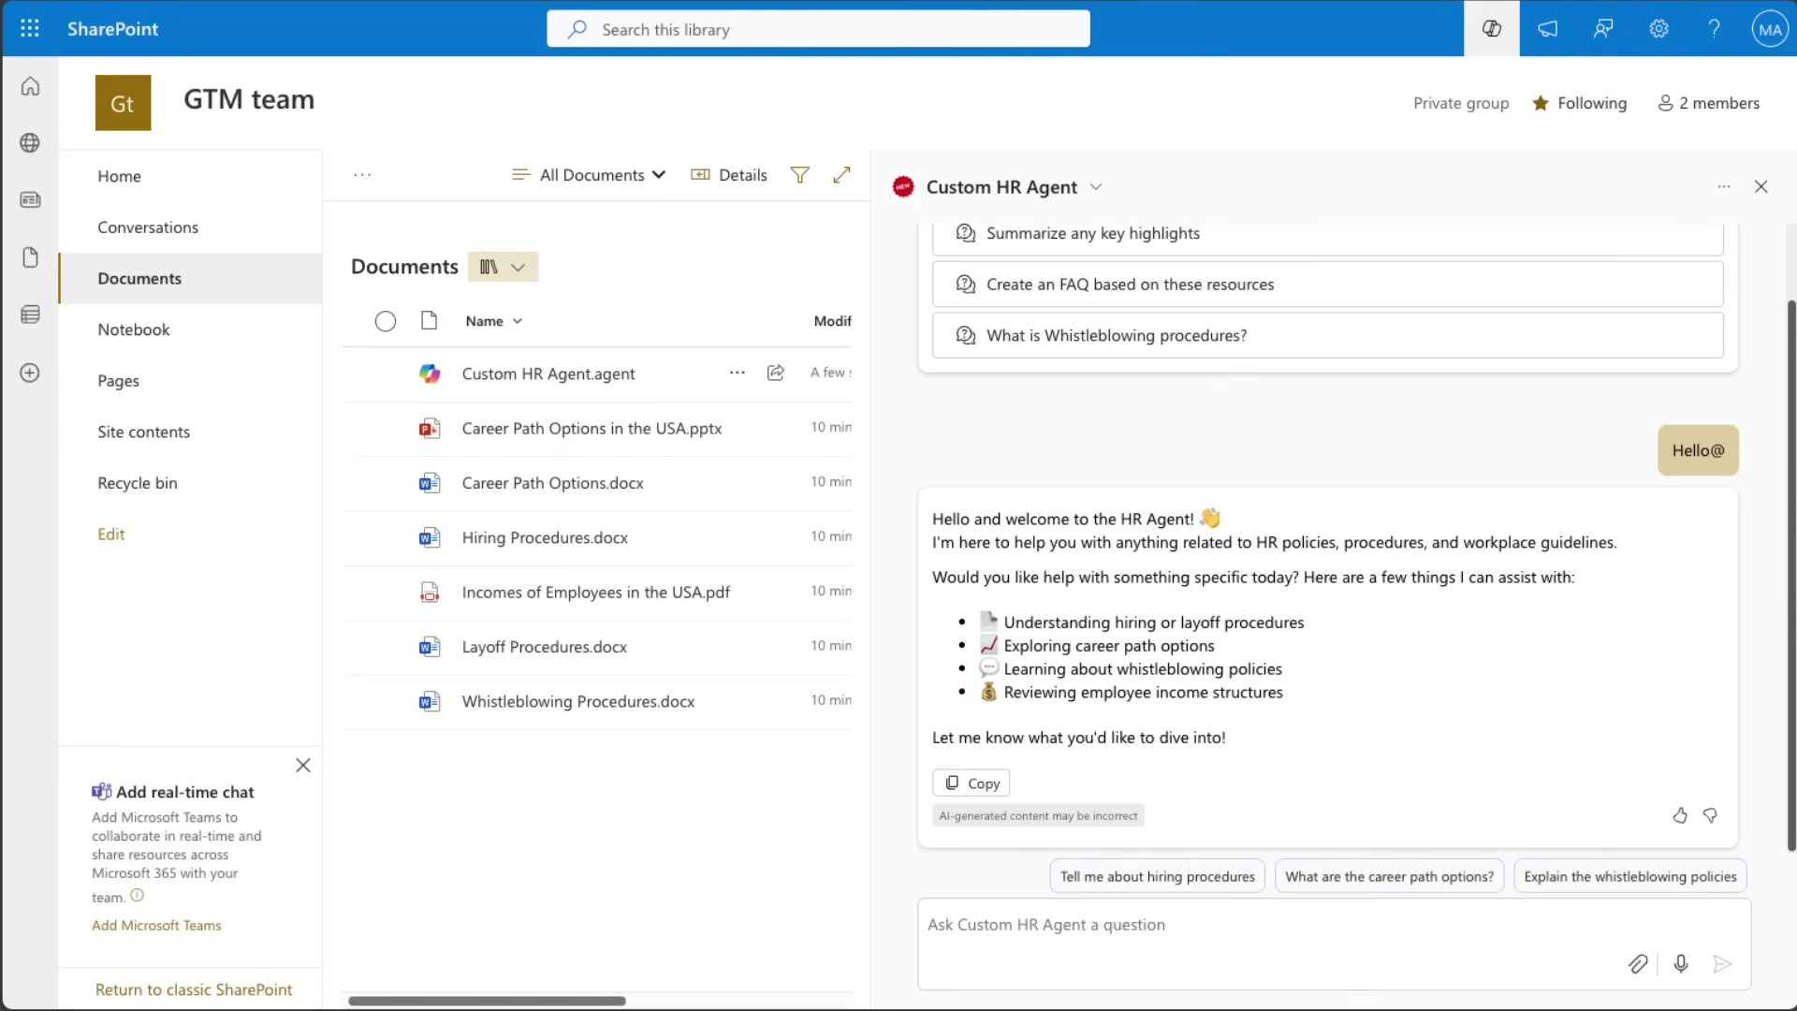
- Ask Custom HR Agent "How can I improve my career? Provide me a list of suggested actions."
{"action": "type", "text": "How can I improve my career? Provide me a list of suggested actions."}
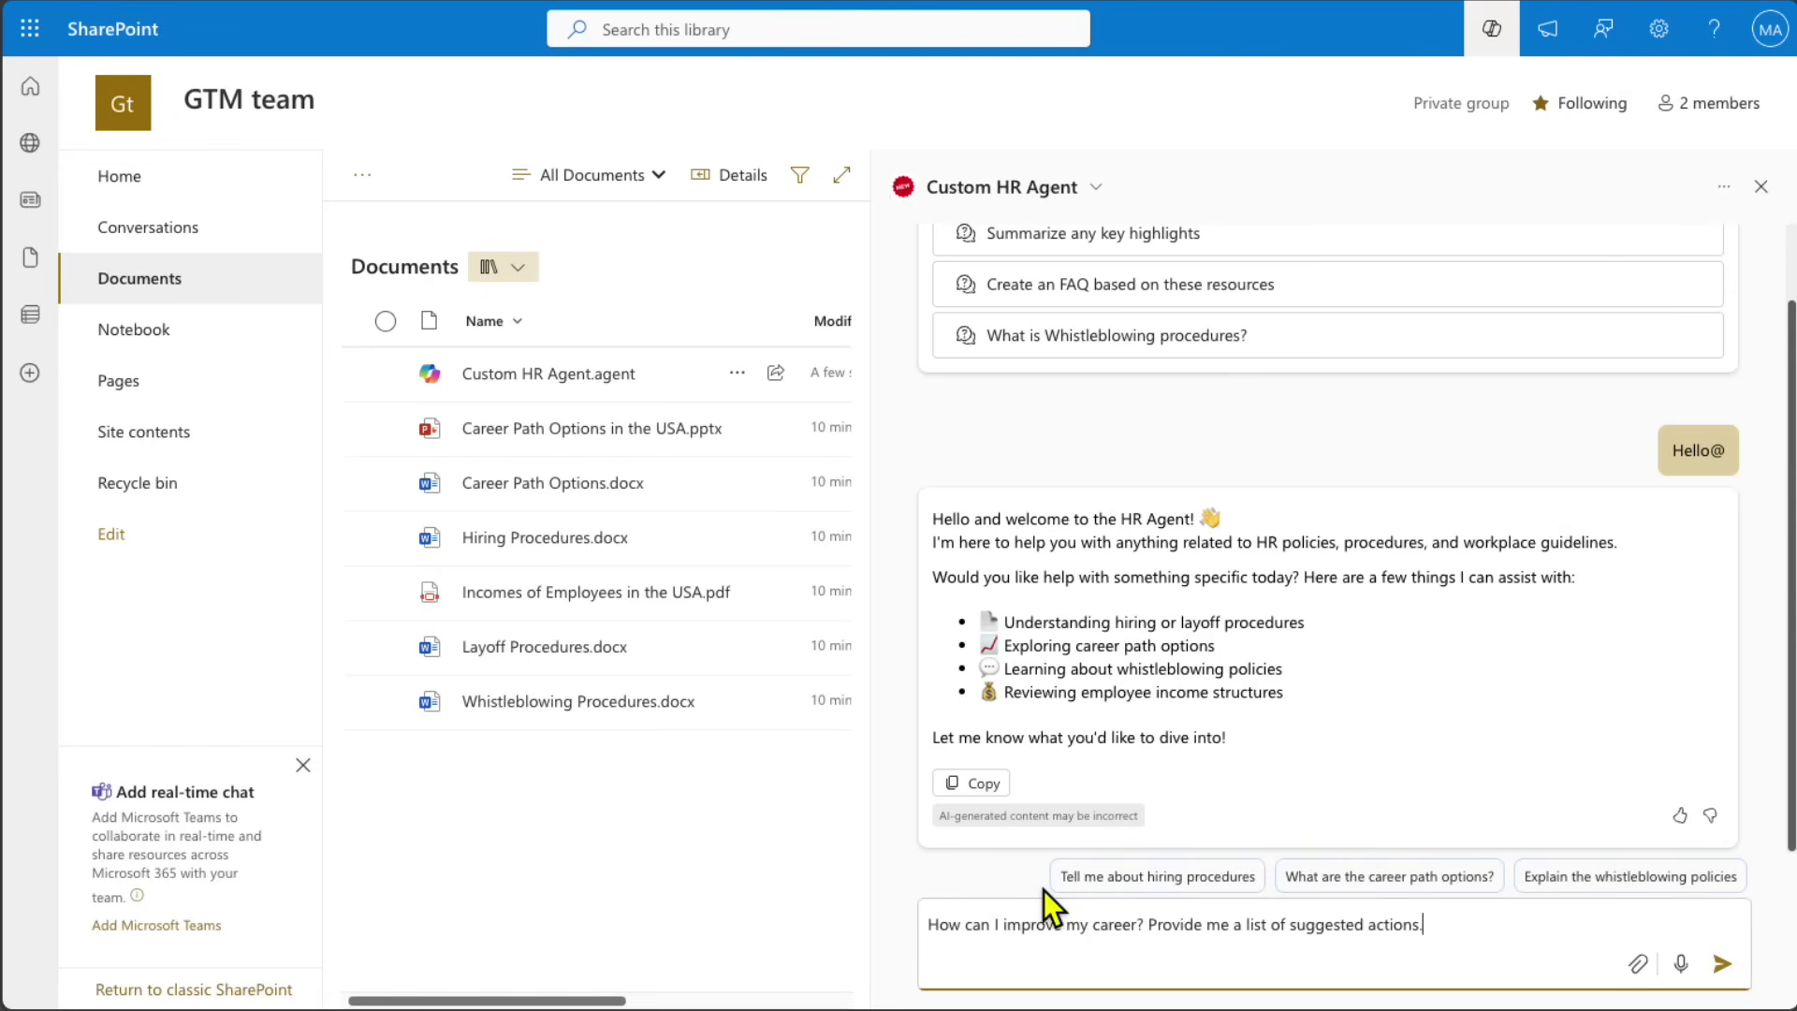
{"action": "left_click_drag", "start_coordinate": [928, 925], "coordinate": [1332, 925]}
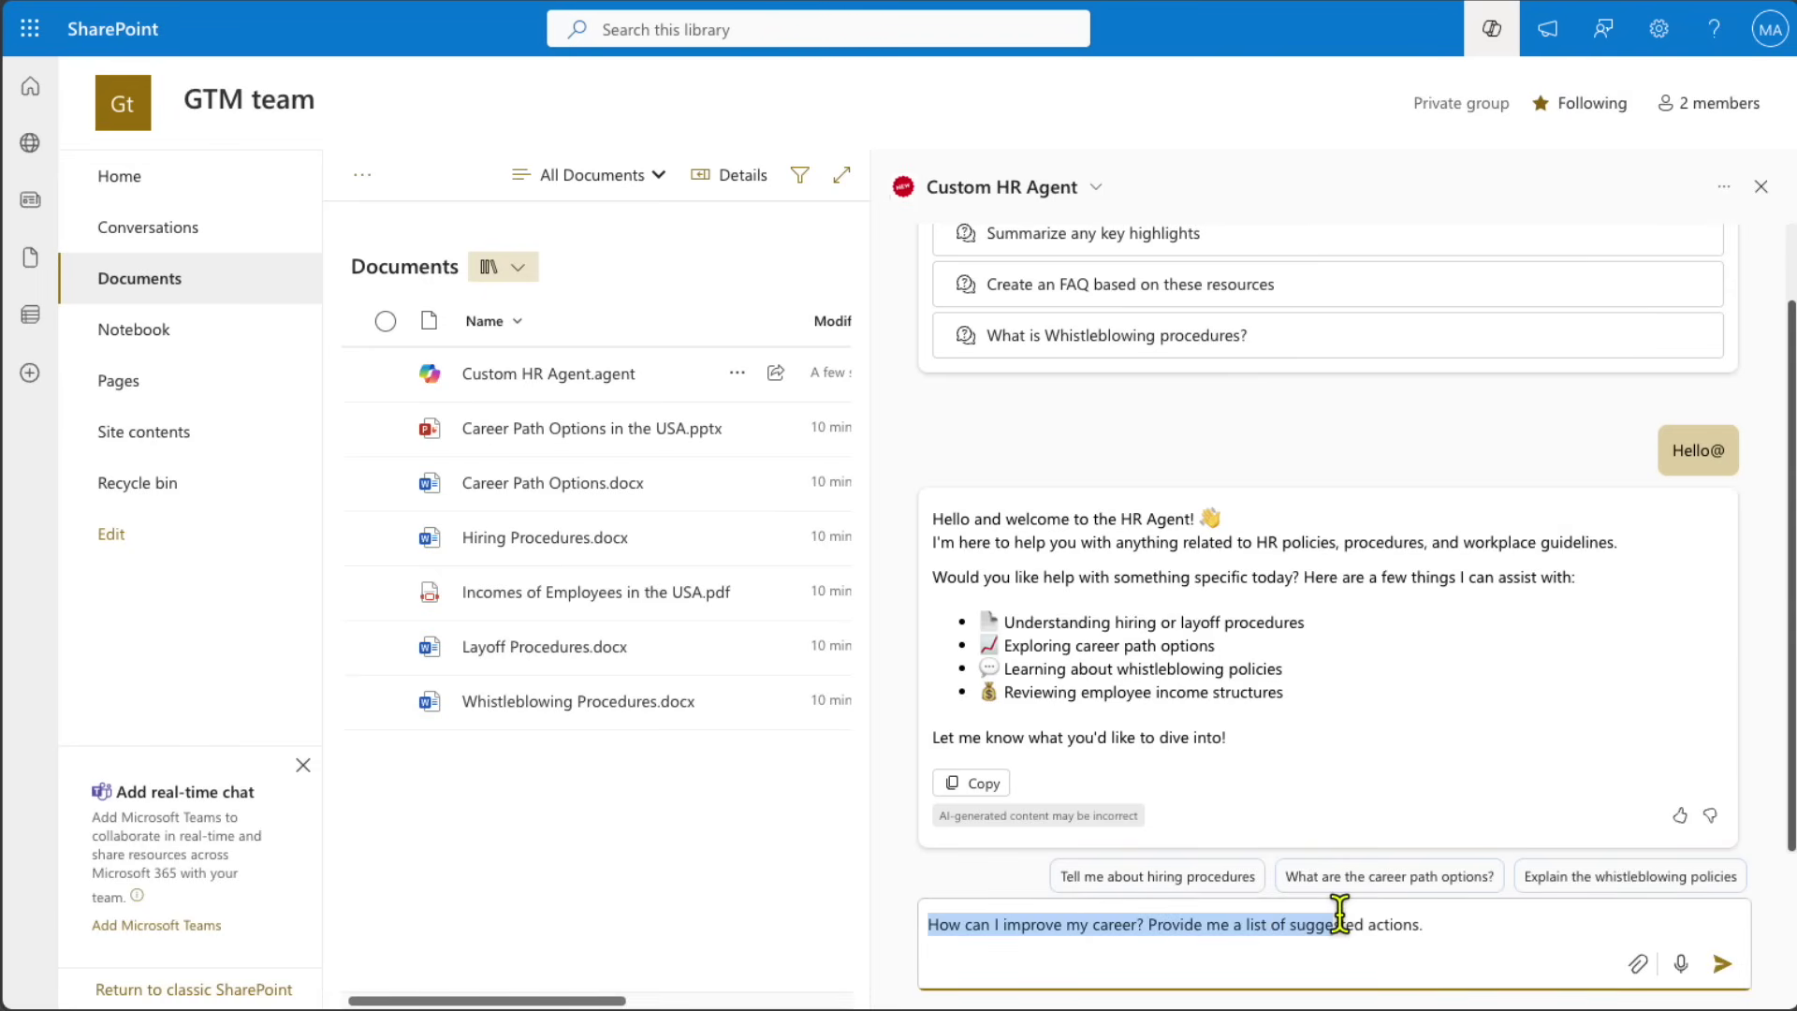
{"action": "left_click", "coordinate": [1740, 952]}
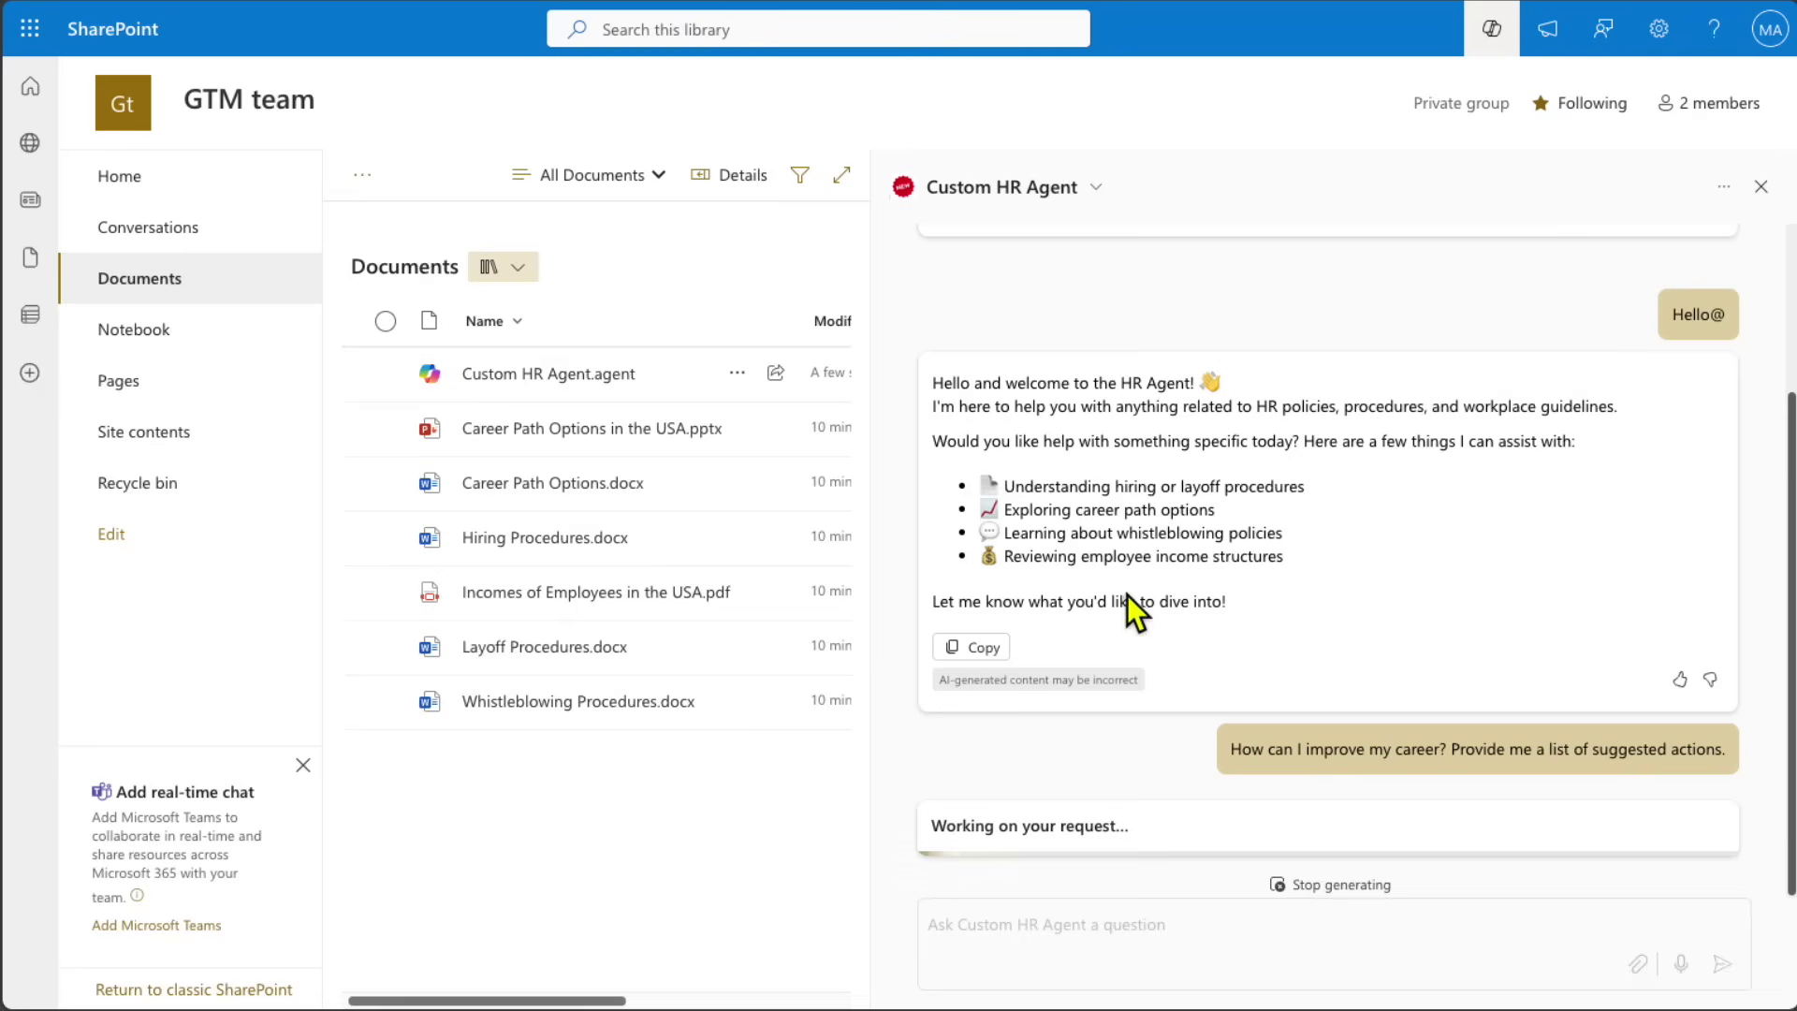
- Review the career advice response, from its source documents and self-assessment table through career pathways, skill development, and execution
{"action": "scroll", "coordinate": [1234, 608], "scroll_direction": "up", "scroll_amount": 2}
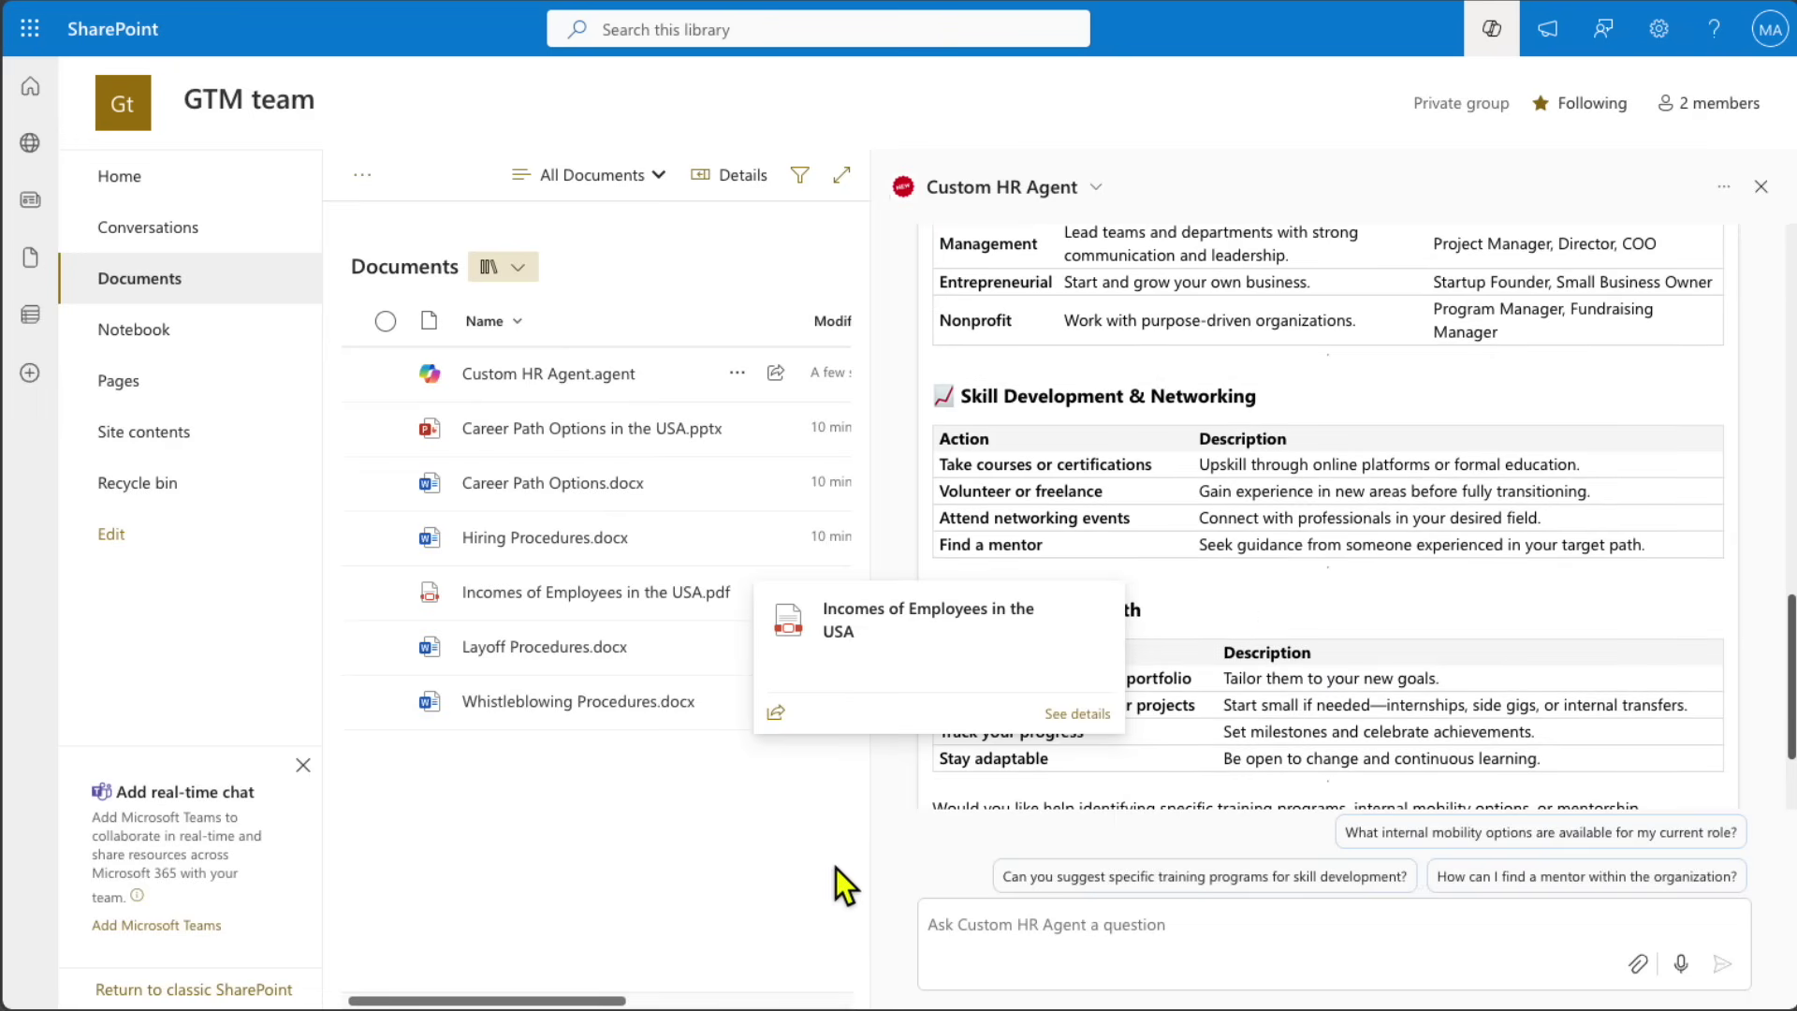
{"action": "scroll", "coordinate": [1412, 491], "scroll_direction": "up", "scroll_amount": 5}
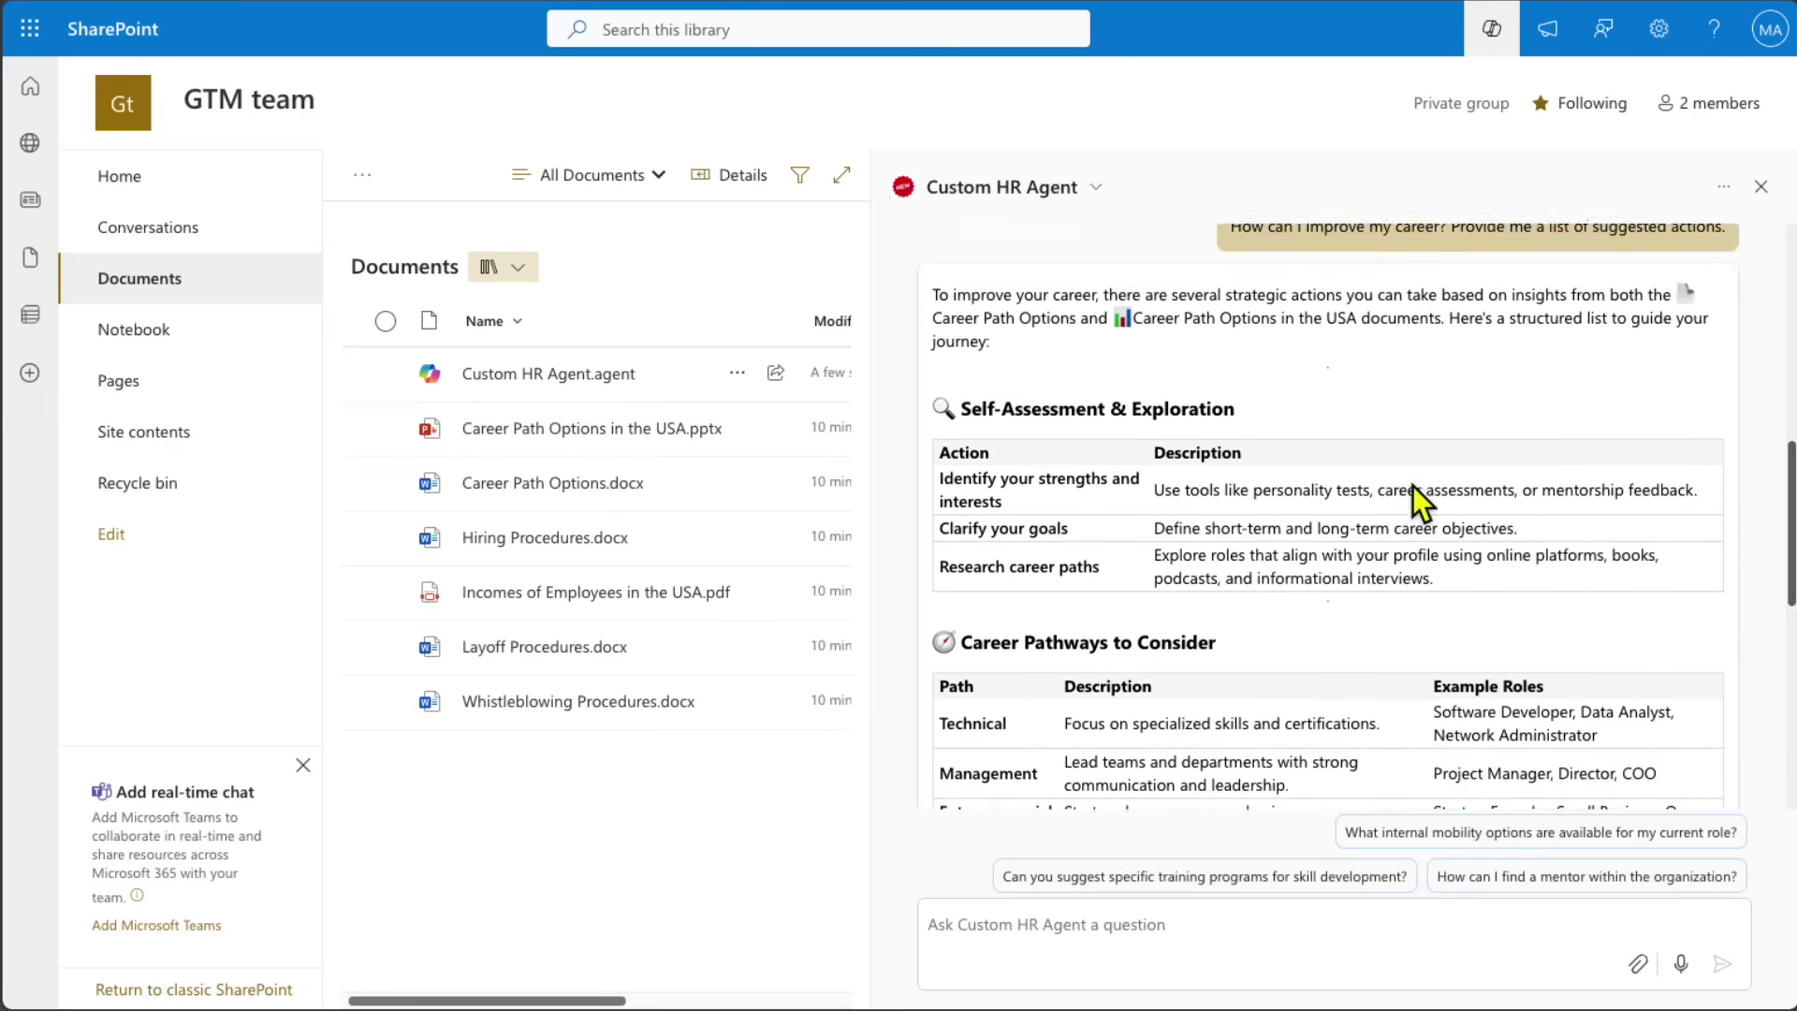
{"action": "scroll", "coordinate": [1412, 486], "scroll_direction": "up", "scroll_amount": 2}
{"action": "scroll", "coordinate": [1412, 486], "scroll_direction": "down", "scroll_amount": 4}
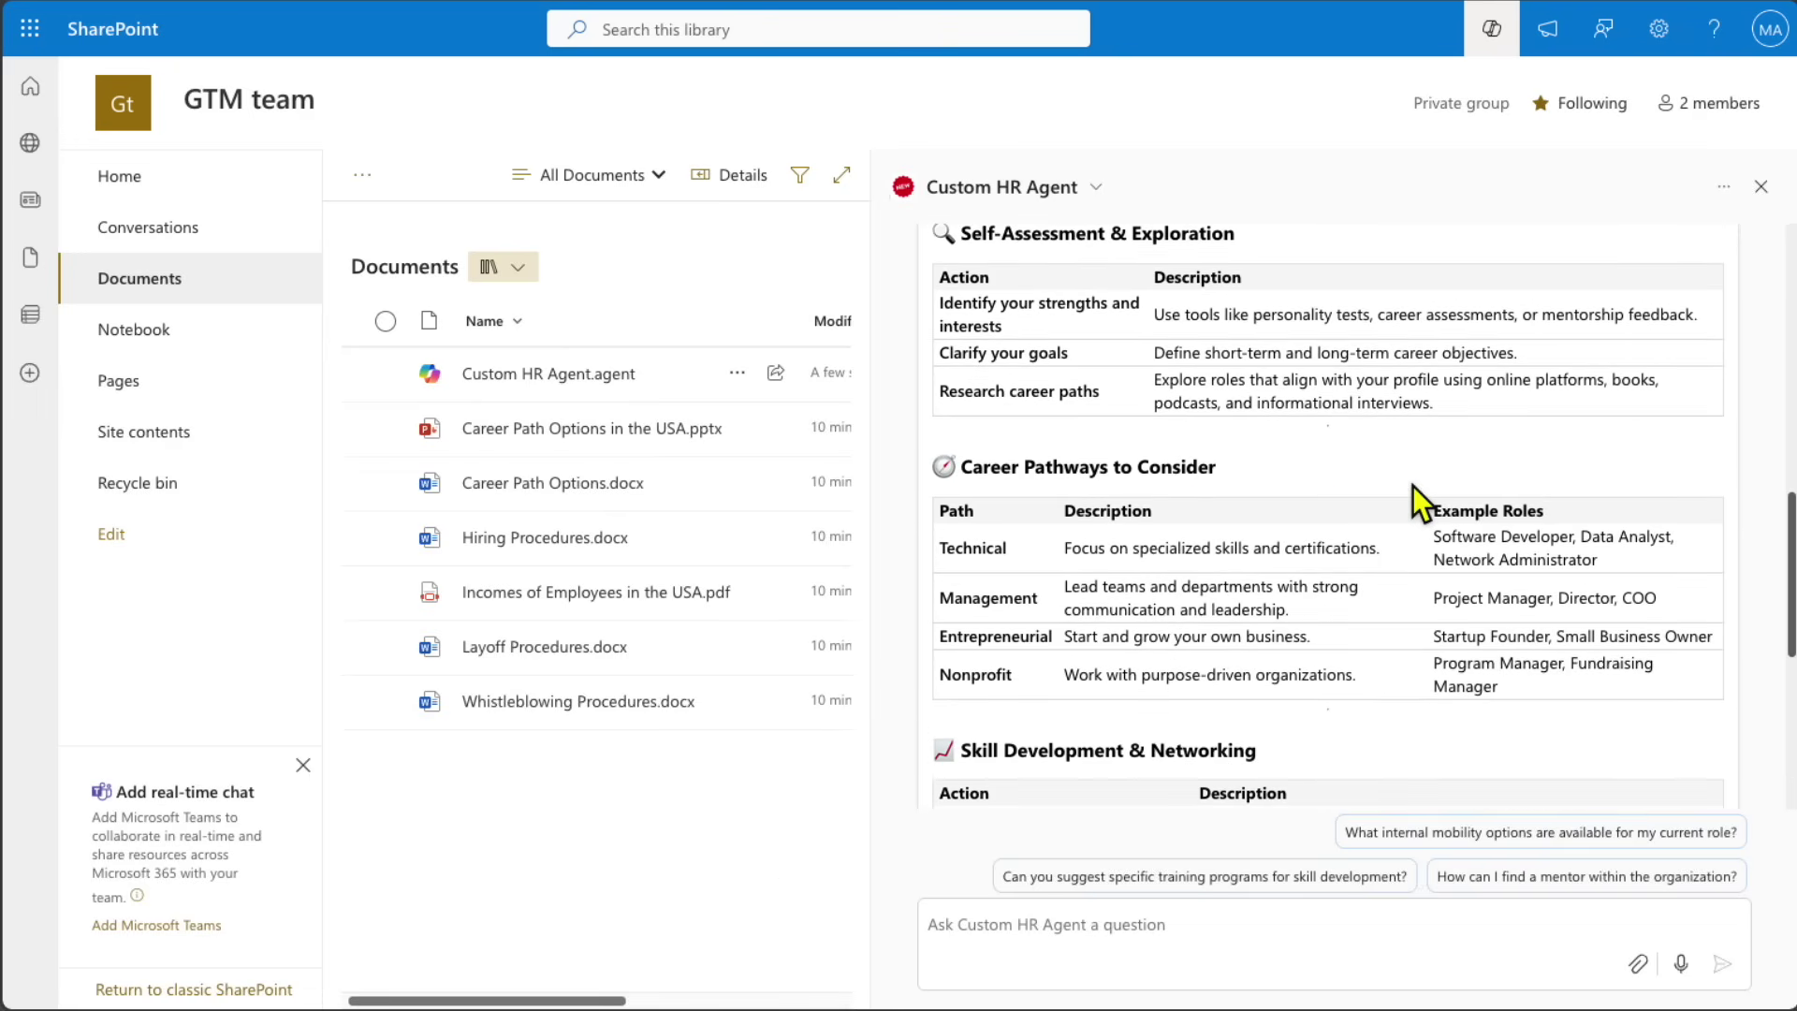
{"action": "scroll", "coordinate": [1412, 485], "scroll_direction": "down", "scroll_amount": 5}
{"action": "scroll", "coordinate": [1416, 491], "scroll_direction": "up", "scroll_amount": 10}
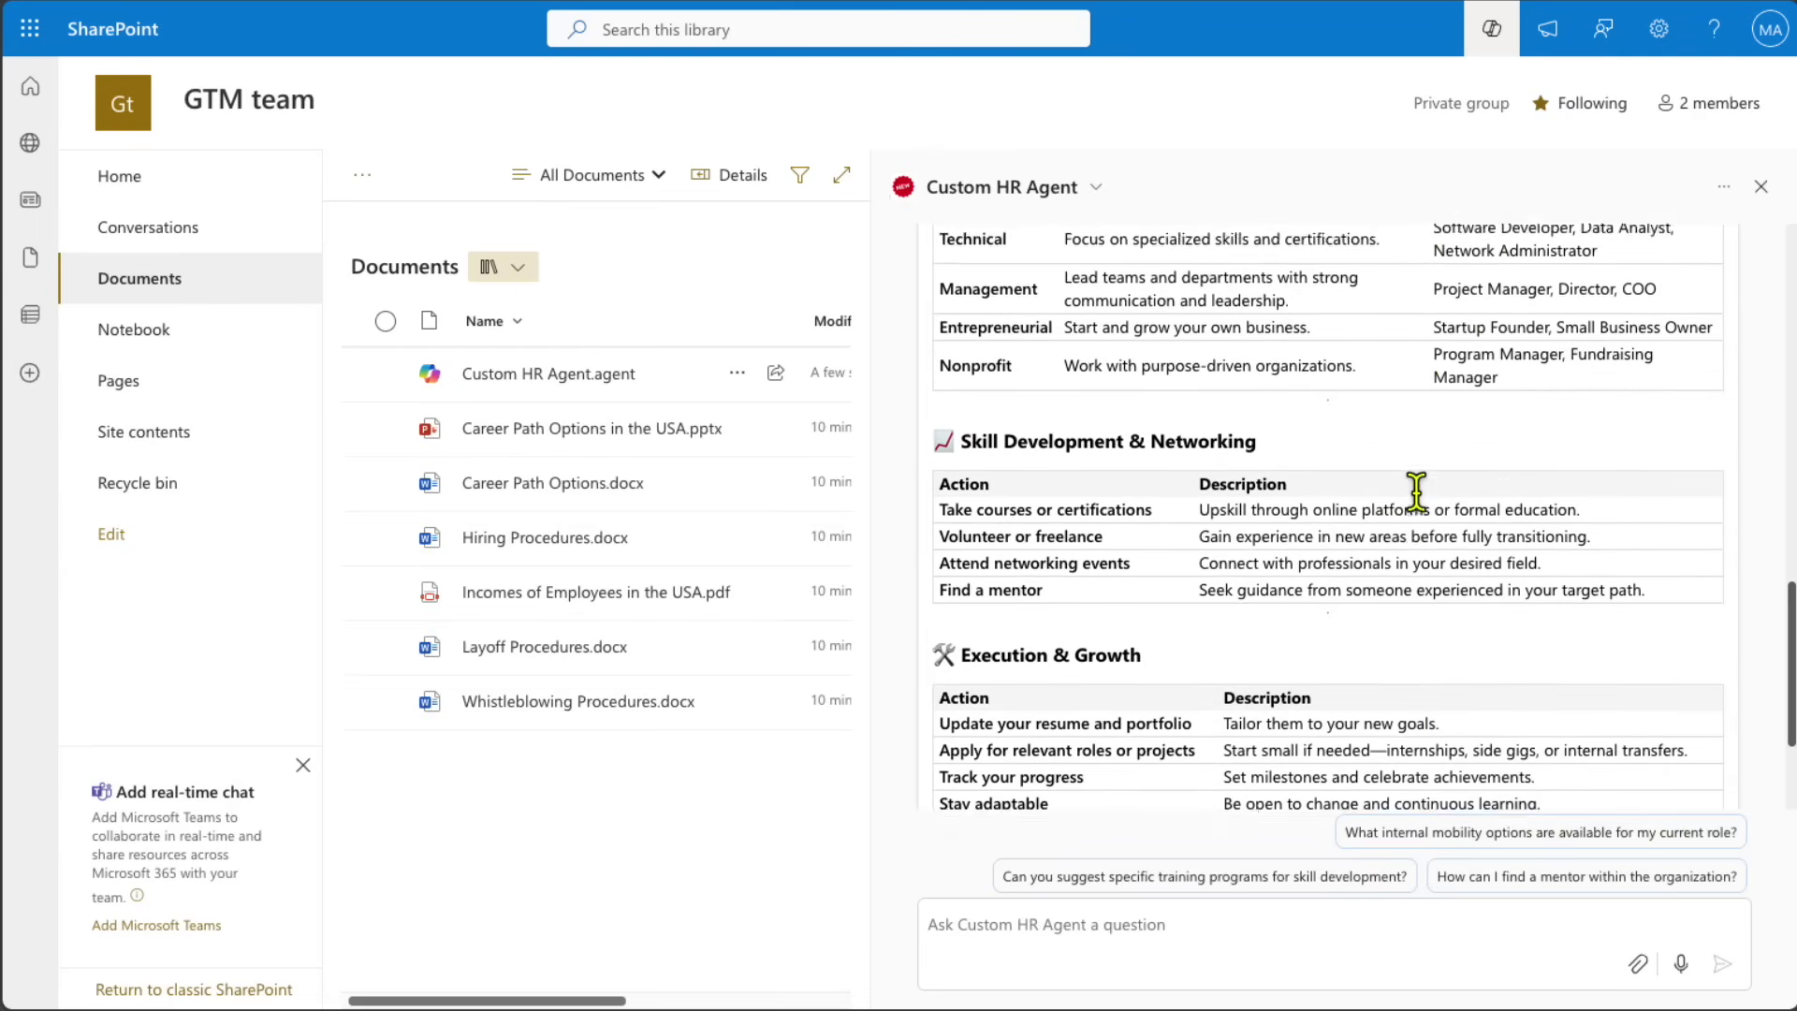
{"action": "scroll", "coordinate": [1412, 485], "scroll_direction": "down", "scroll_amount": 2}
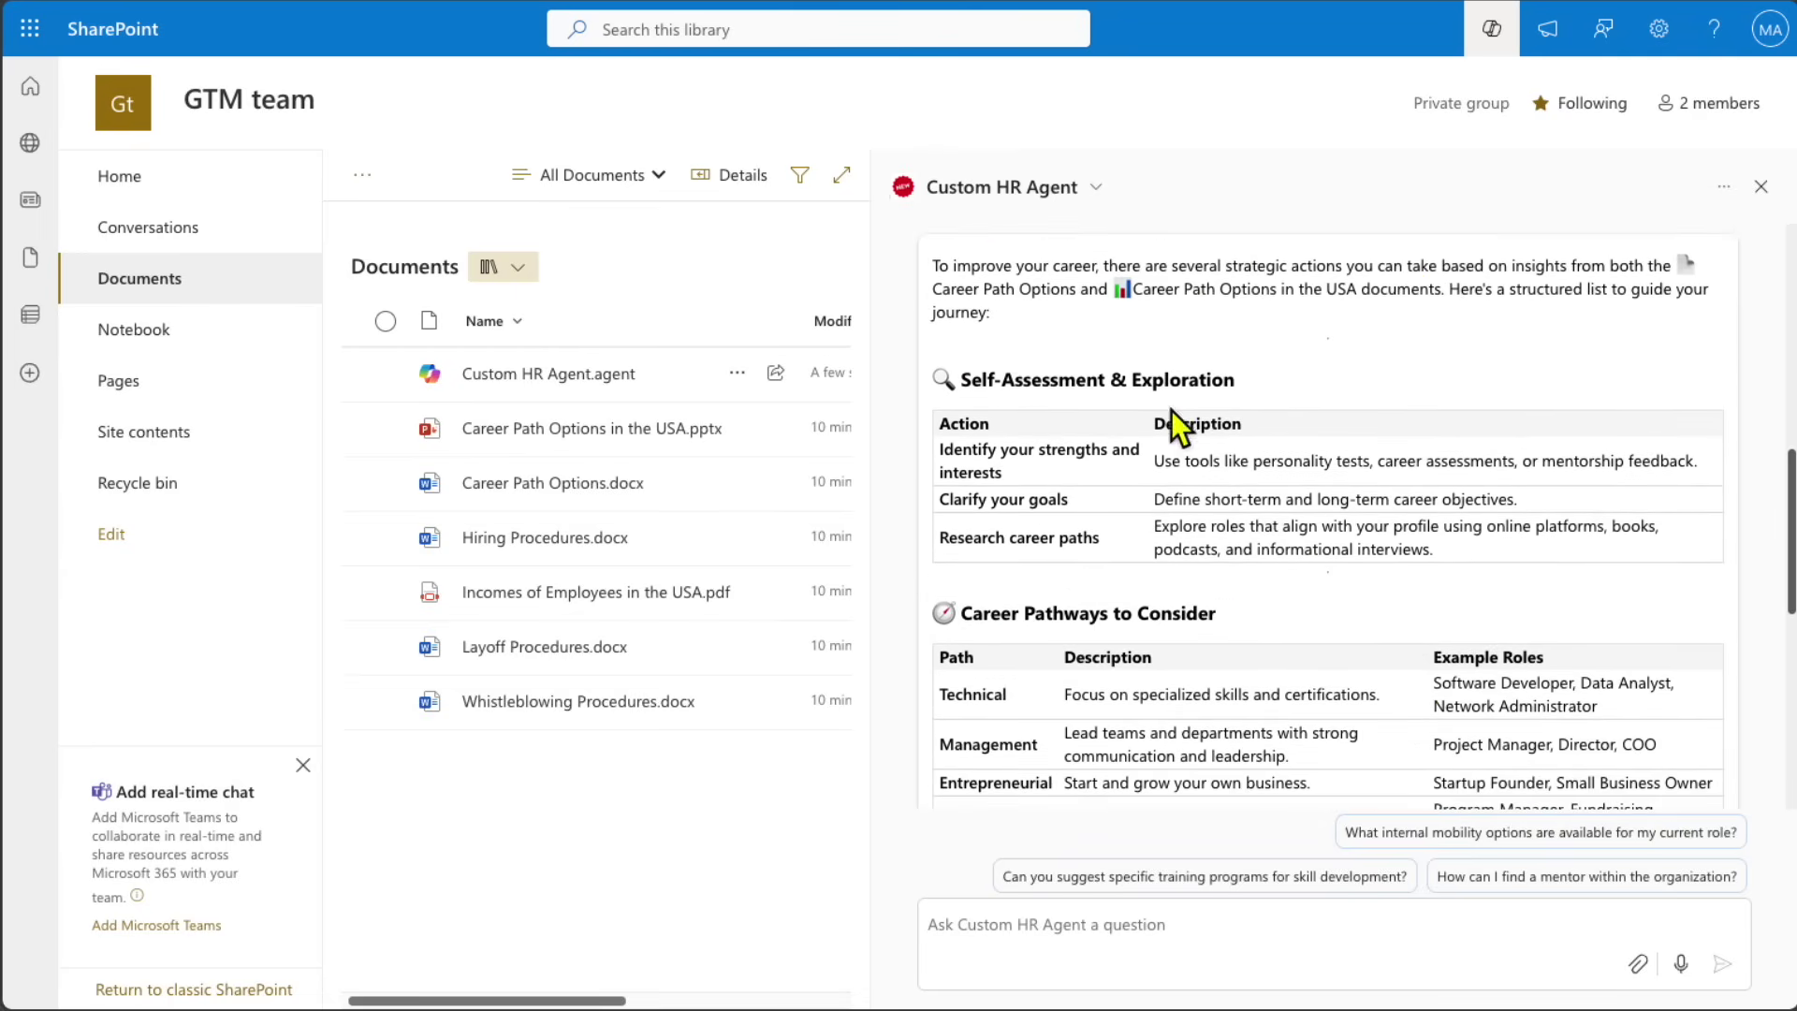
- Ask the default GTM team agent "How can I improve my career? Provide me a list of suggested actions."
{"action": "scroll", "coordinate": [1250, 601], "scroll_direction": "down", "scroll_amount": 7}
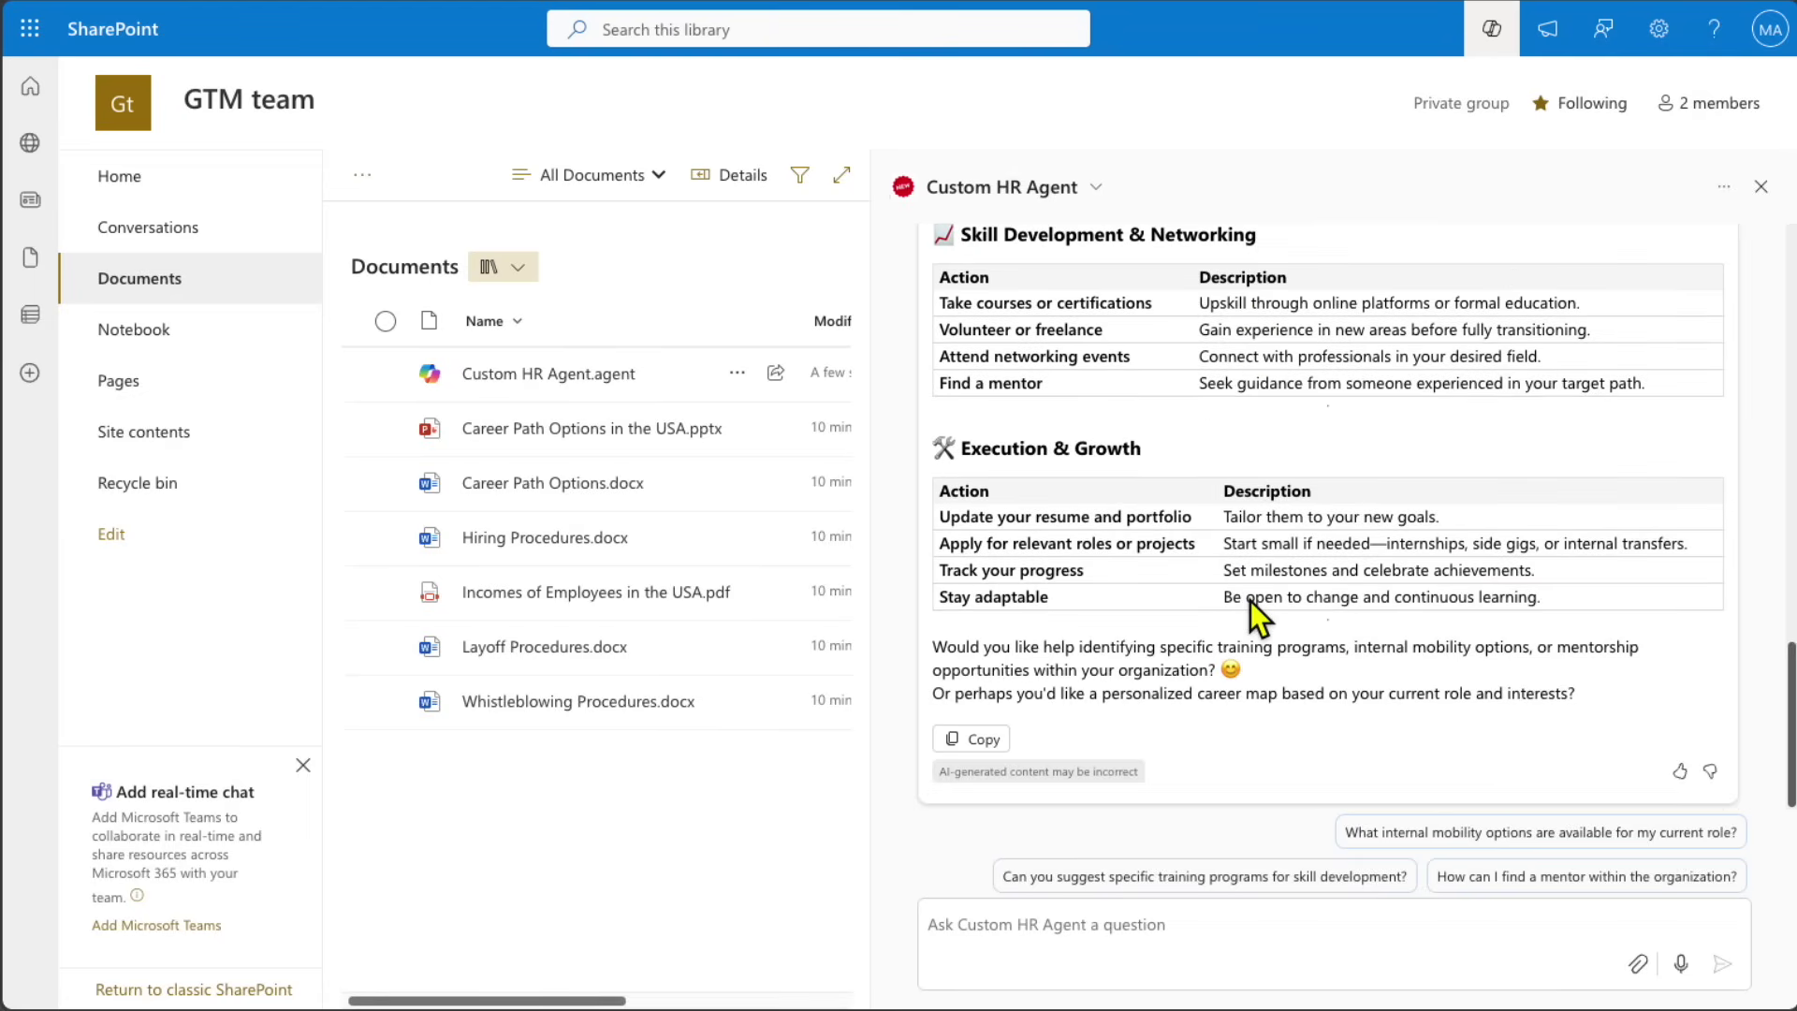
{"action": "scroll", "coordinate": [1250, 600], "scroll_direction": "up", "scroll_amount": 3}
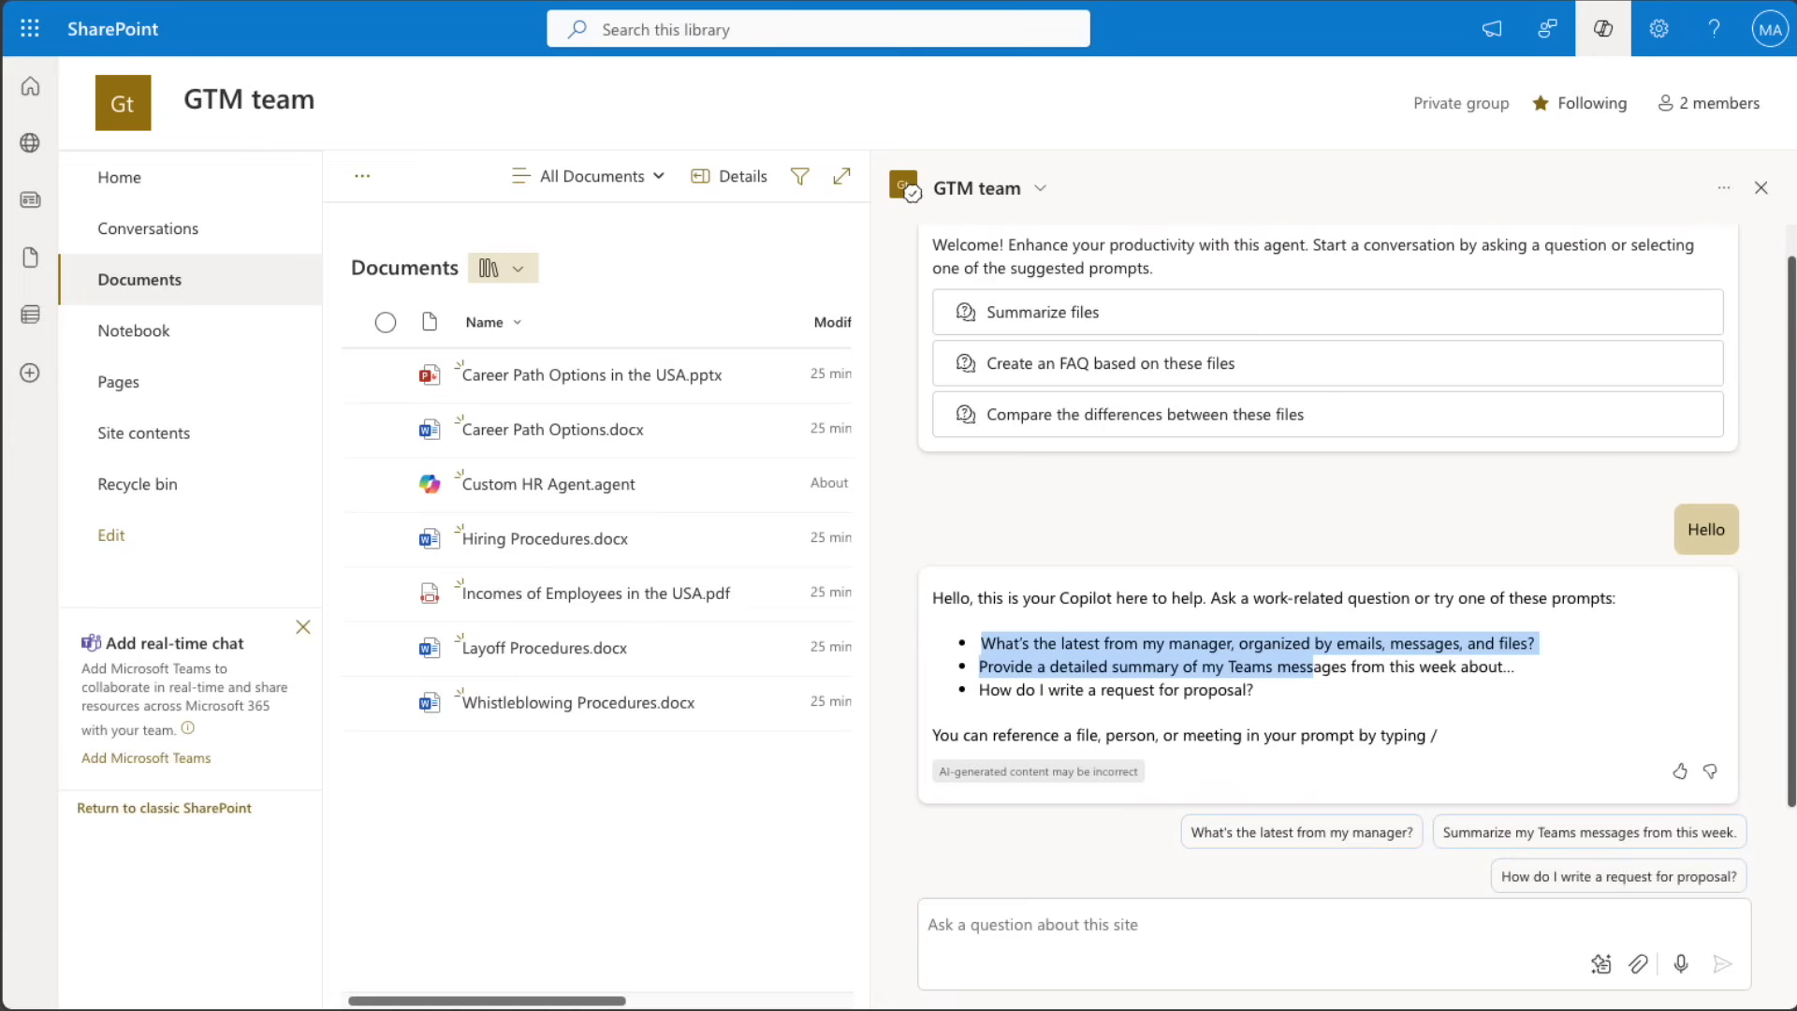
{"action": "left_click", "coordinate": [1117, 880]}
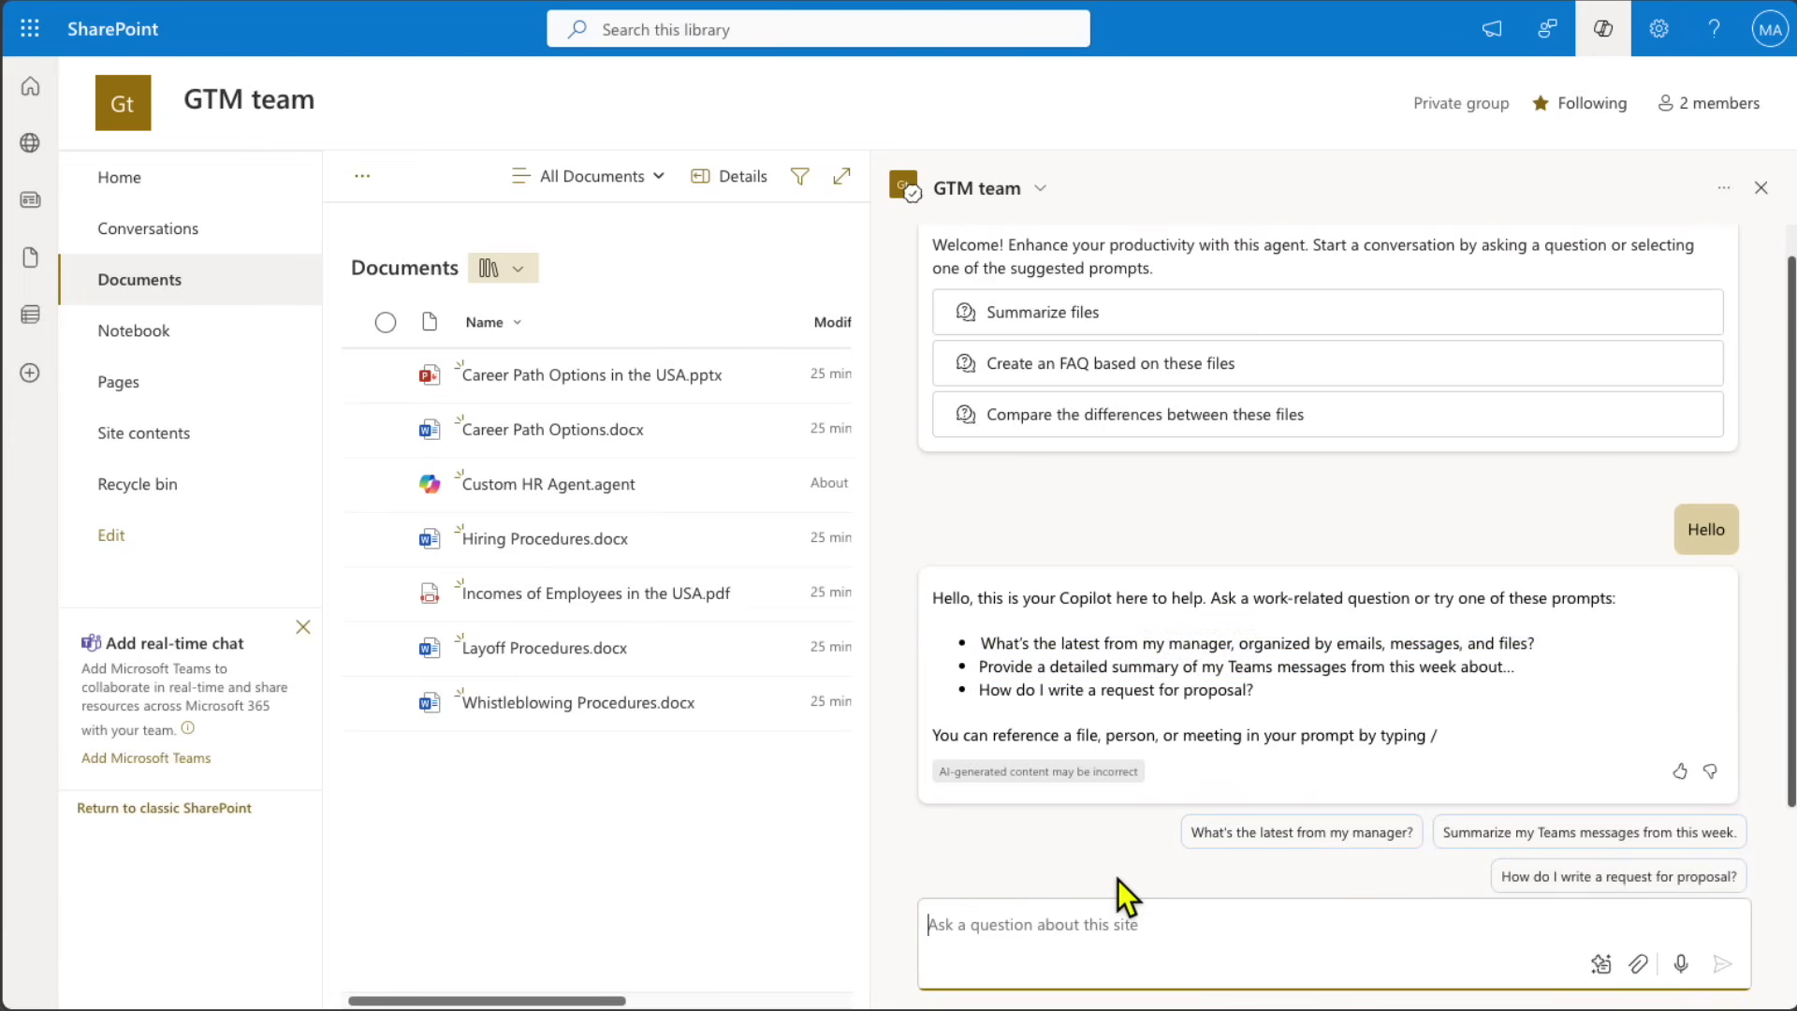
{"action": "type", "text": "How can I improve my career? Provide me a list of suggested actions."}
{"action": "left_click", "coordinate": [1724, 964]}
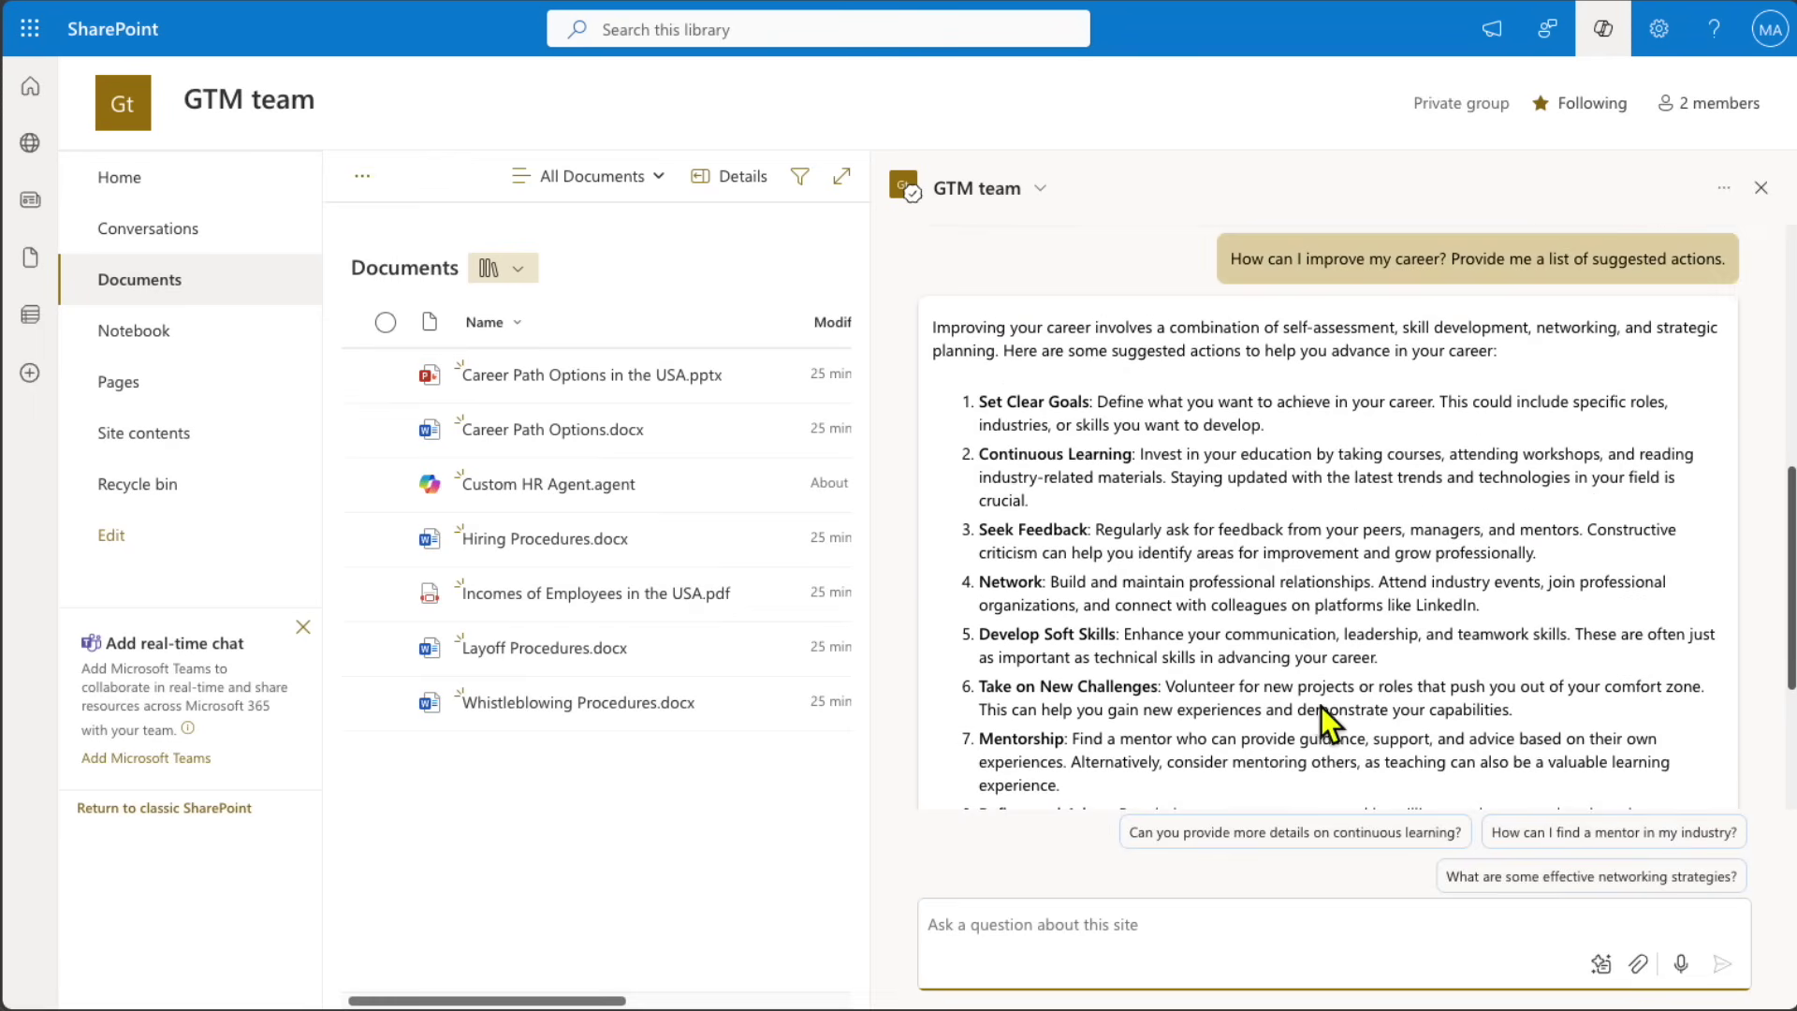
- Compare the default GTM team agent's career advice with the structured, document-based answer from Custom HR Agent
{"action": "scroll", "coordinate": [1291, 593], "scroll_direction": "down", "scroll_amount": 2}
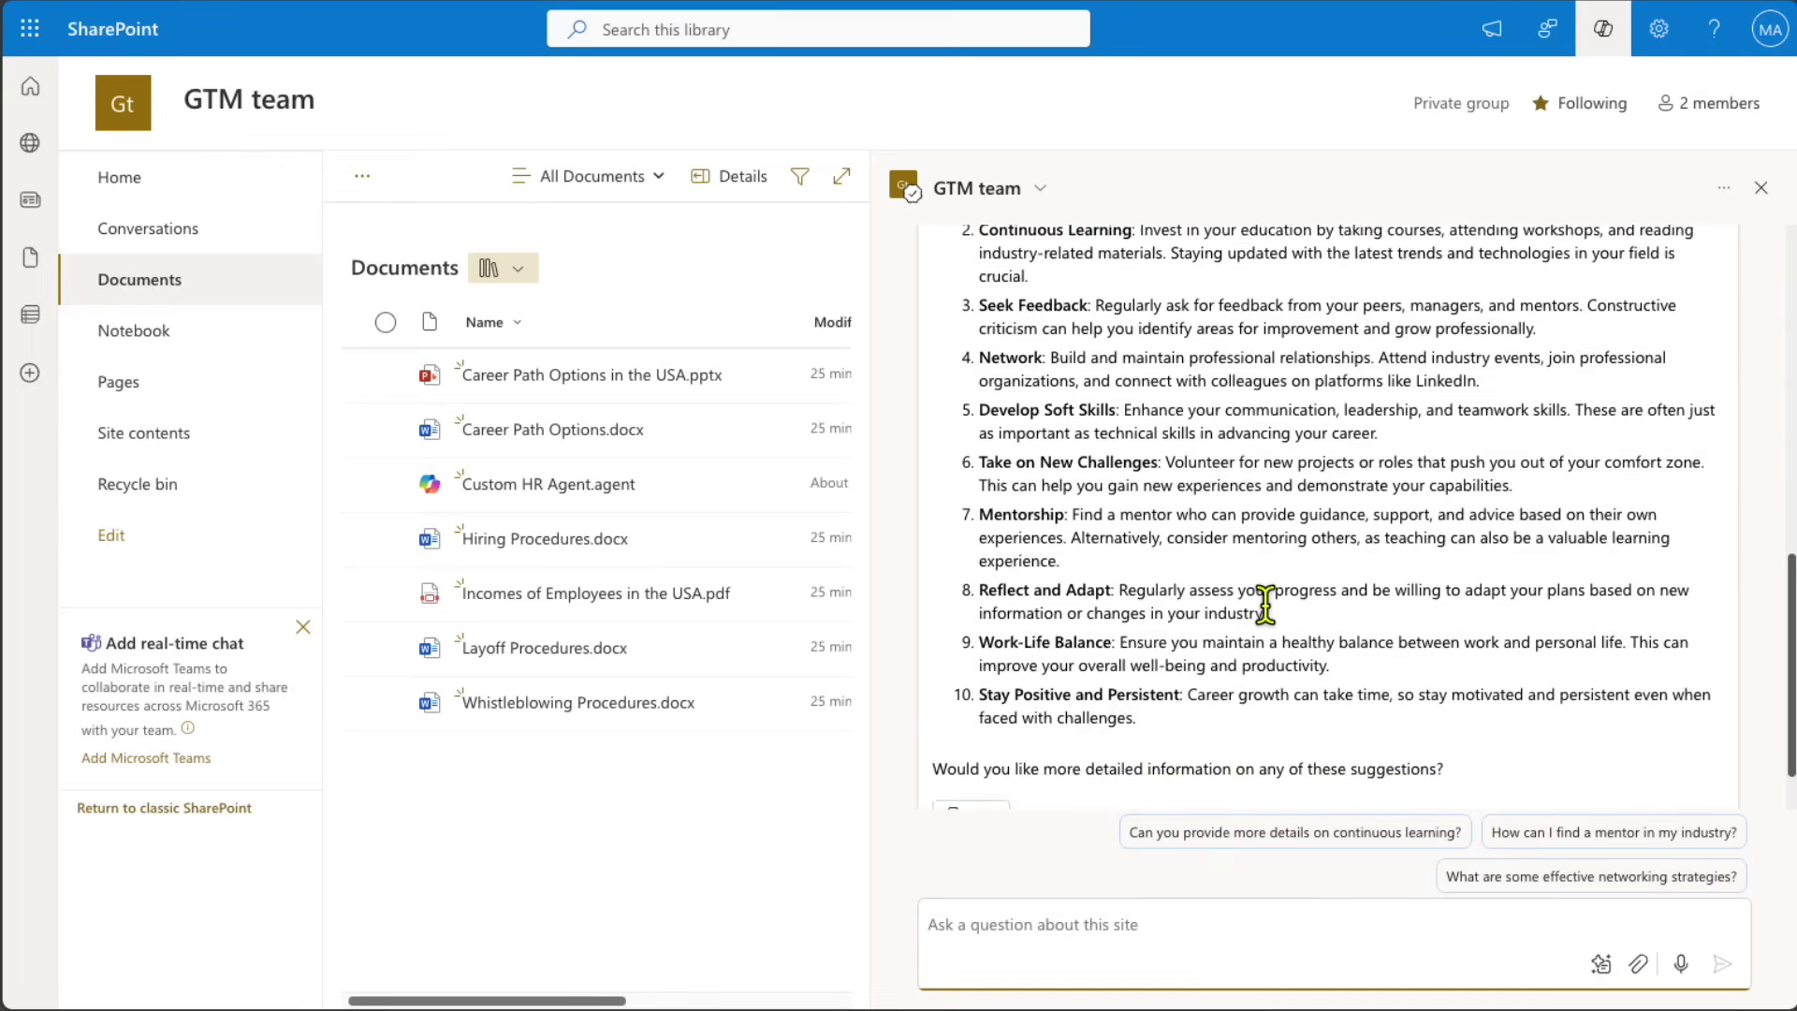
{"action": "scroll", "coordinate": [1265, 603], "scroll_direction": "up", "scroll_amount": 2}
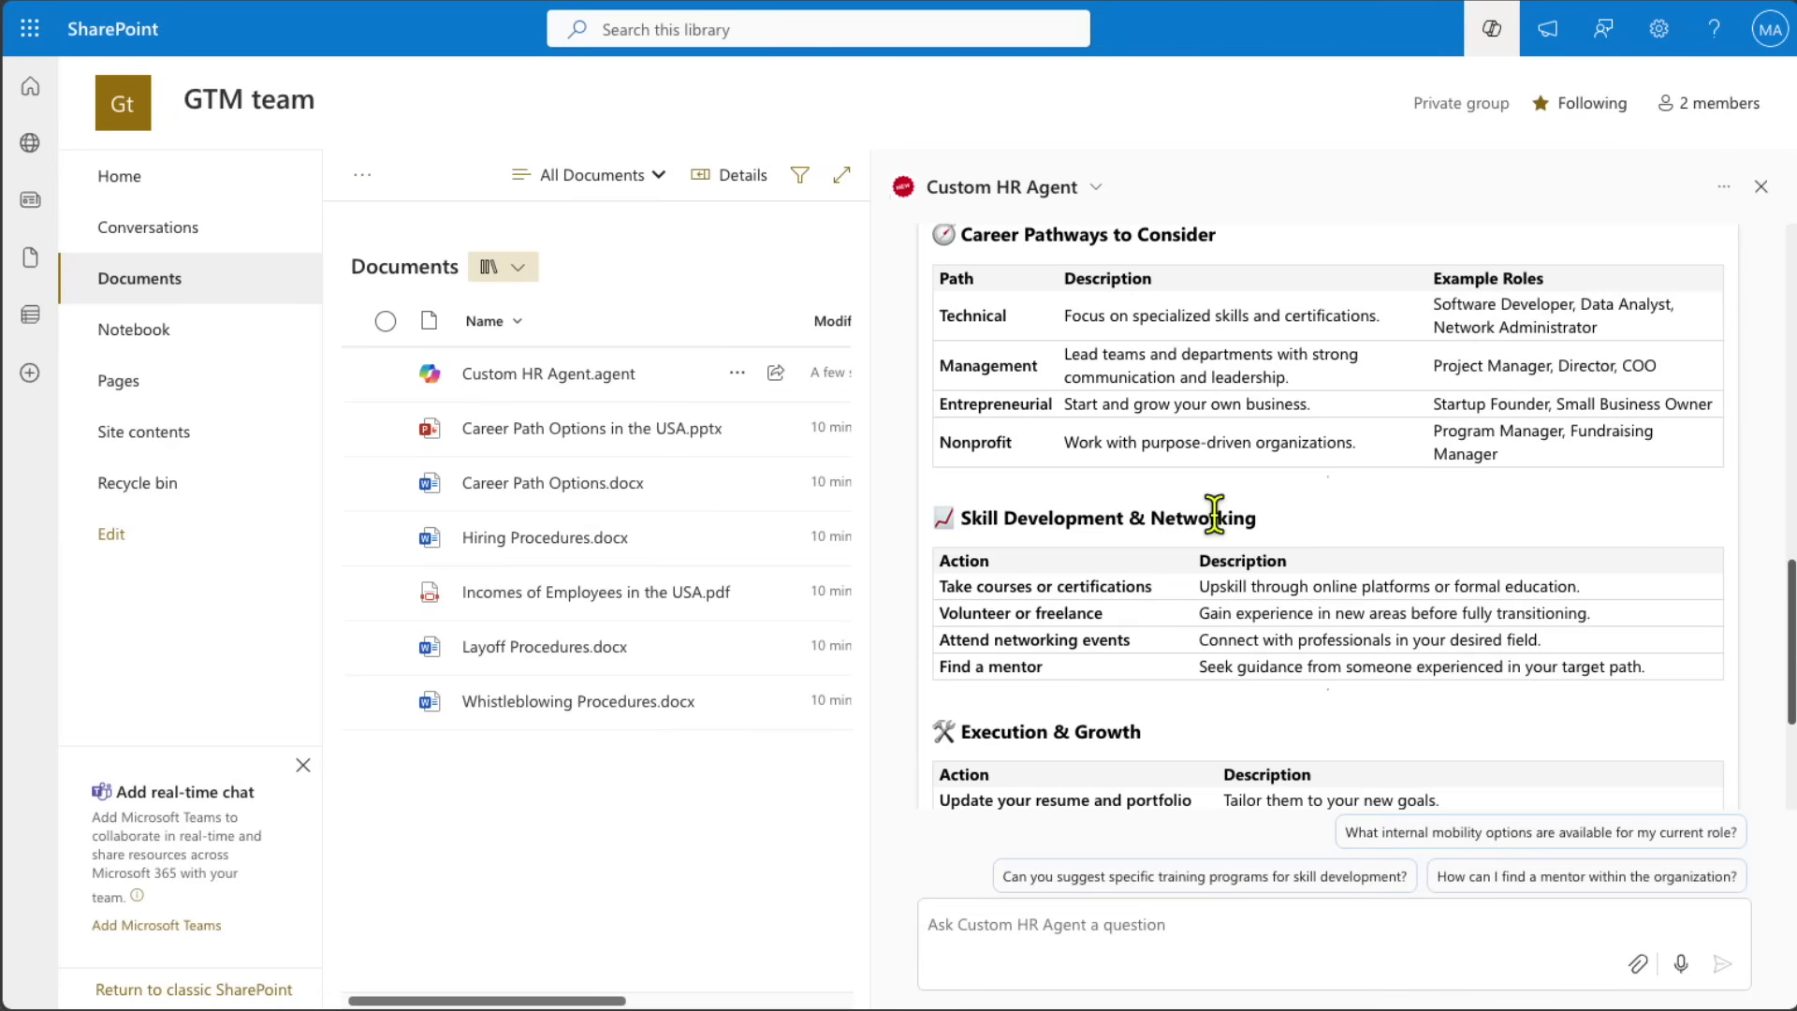
{"action": "scroll", "coordinate": [1212, 513], "scroll_direction": "up", "scroll_amount": 5}
{"action": "scroll", "coordinate": [1214, 520], "scroll_direction": "down", "scroll_amount": 2}
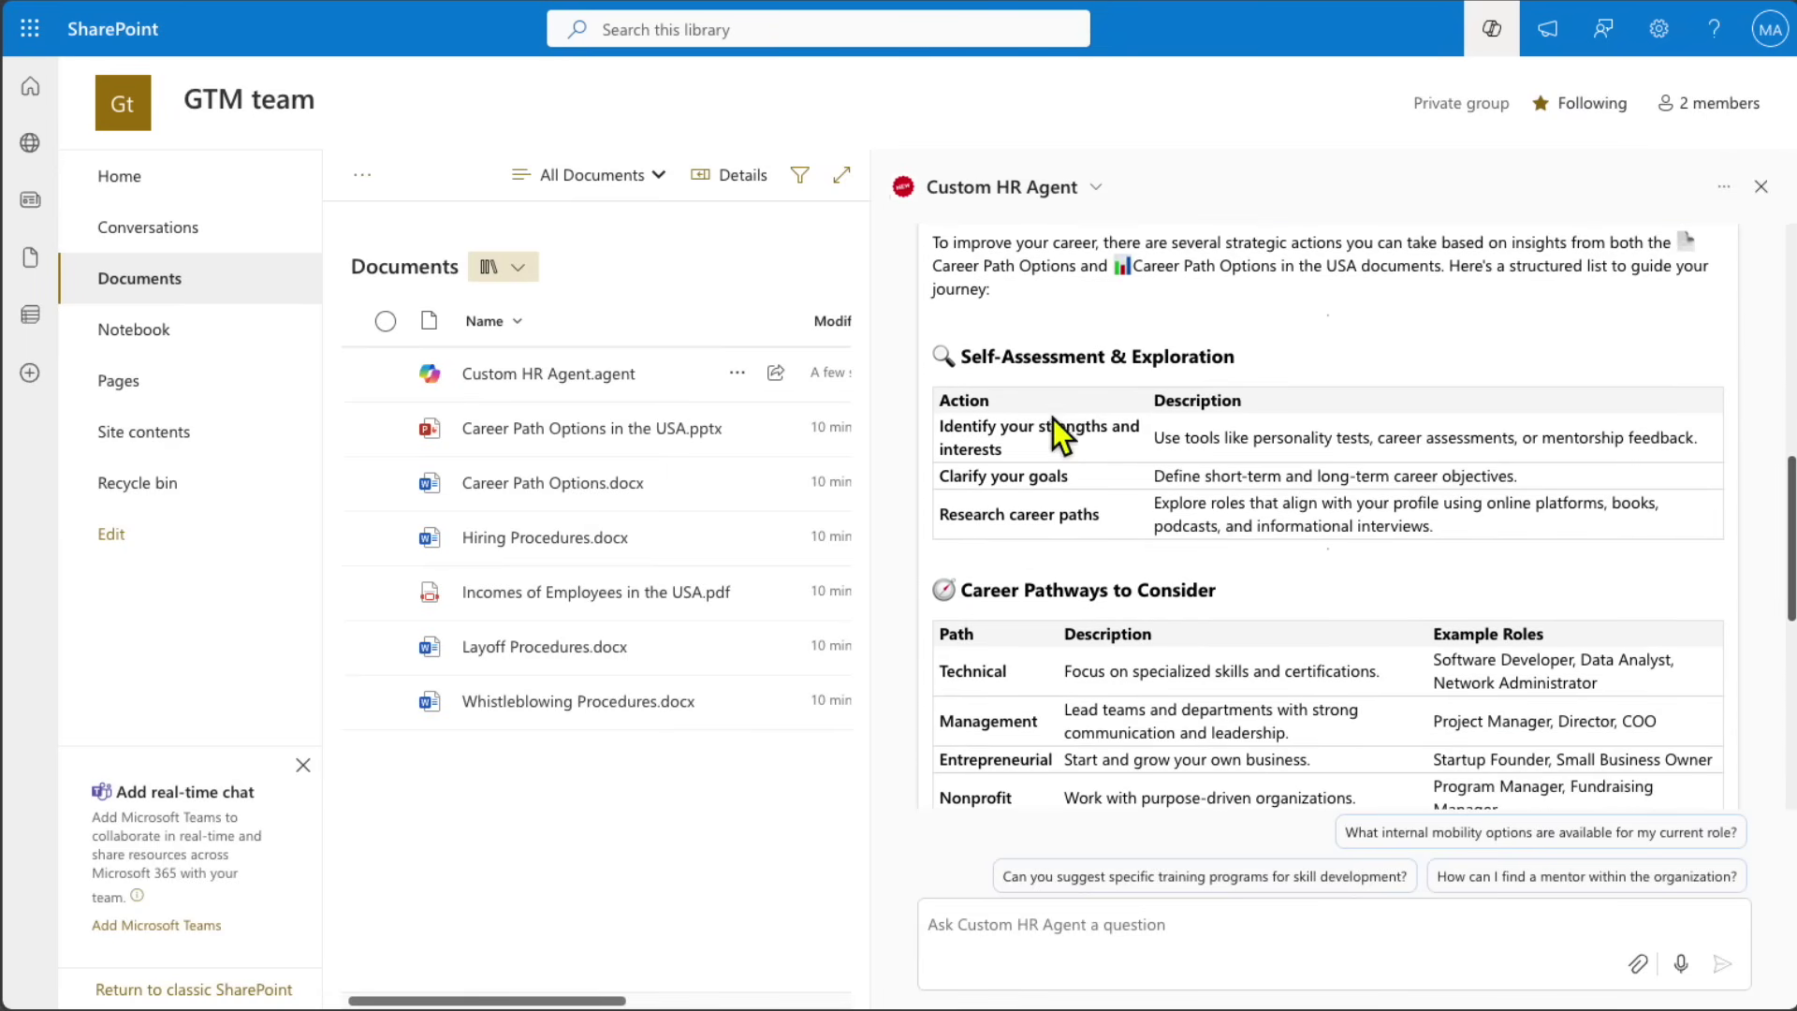
{"action": "scroll", "coordinate": [1052, 418], "scroll_direction": "down", "scroll_amount": 4}
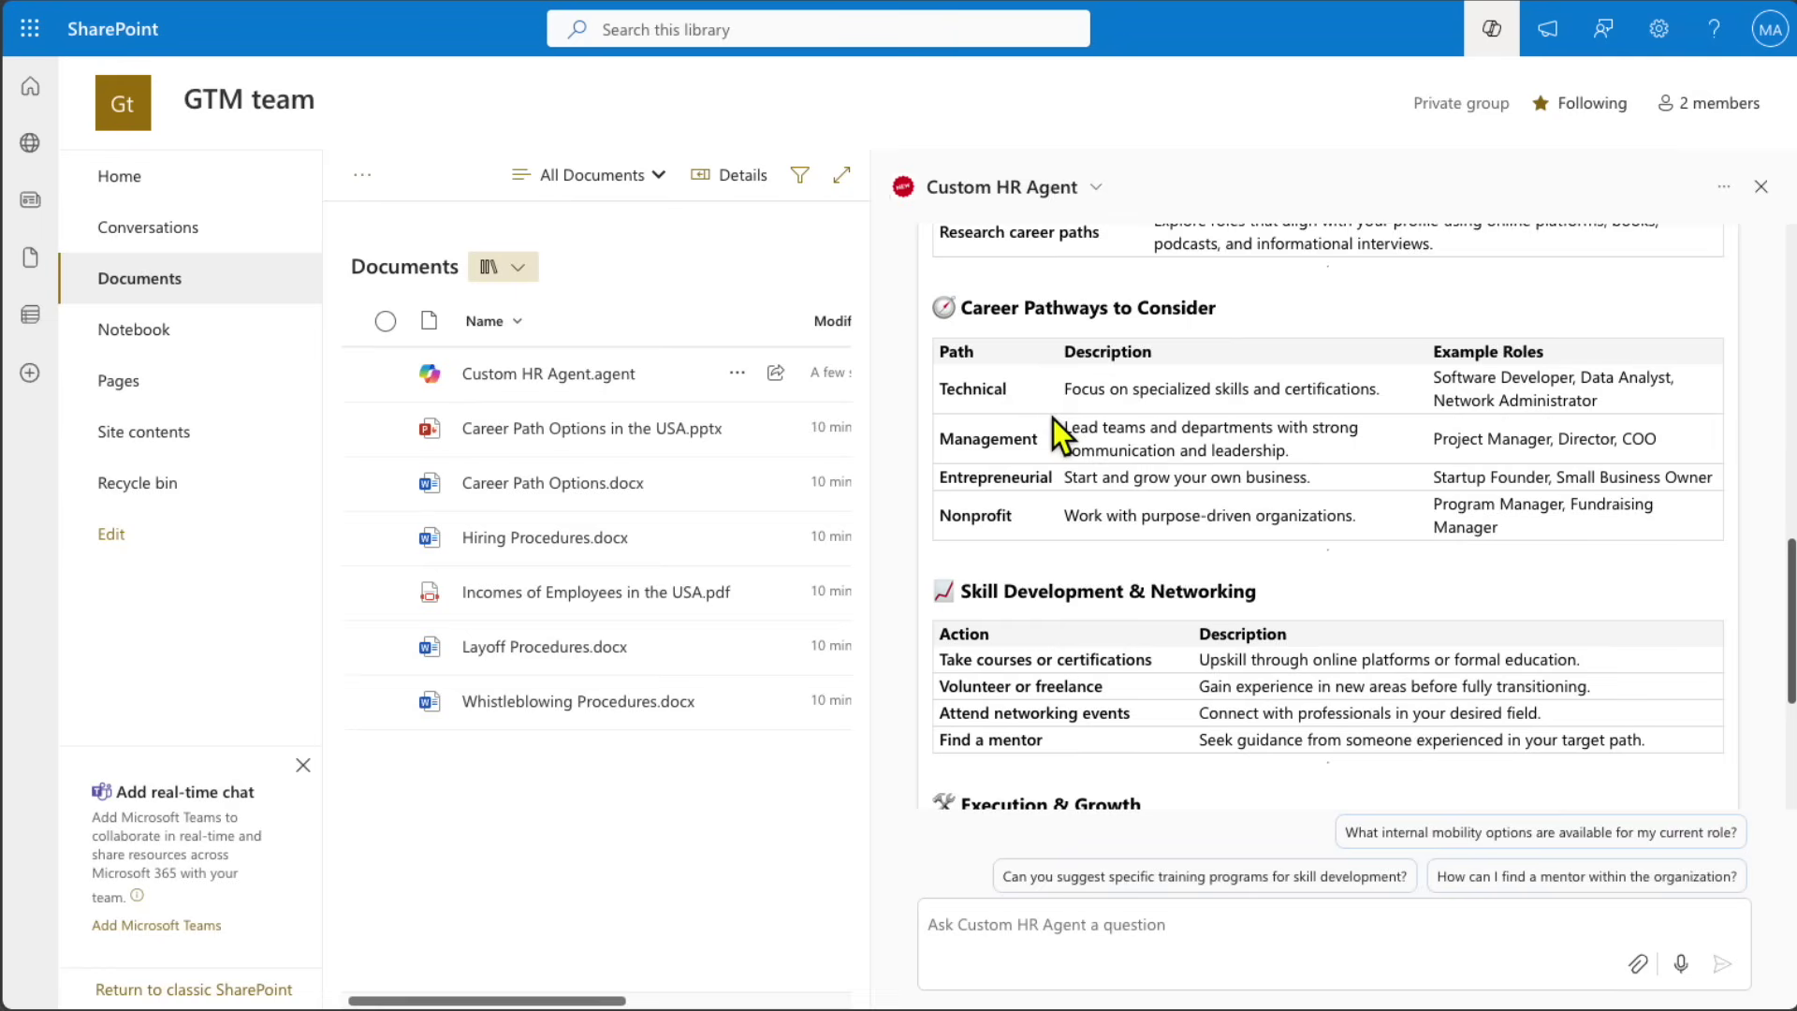
{"action": "scroll", "coordinate": [1052, 418], "scroll_direction": "down", "scroll_amount": 5}
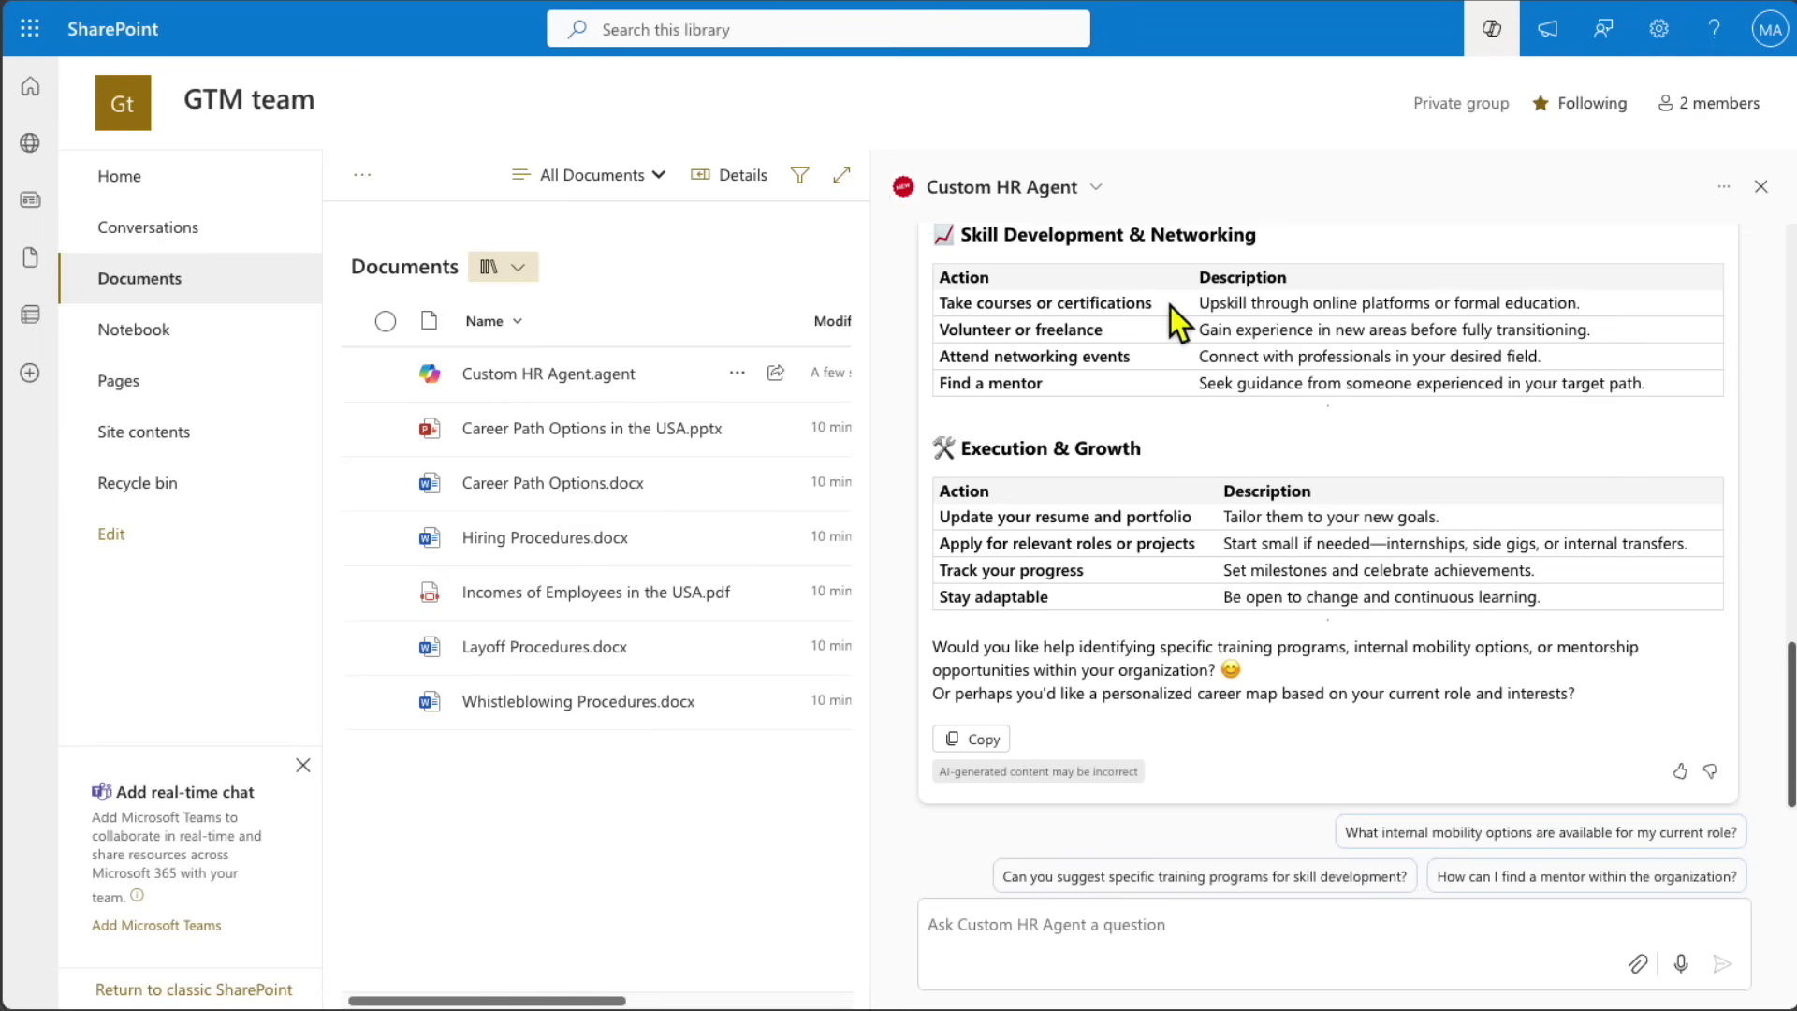
- Reopen Custom HR Agent from the Documents library and set it as an approved agent for the site
{"action": "left_click", "coordinate": [1770, 182]}
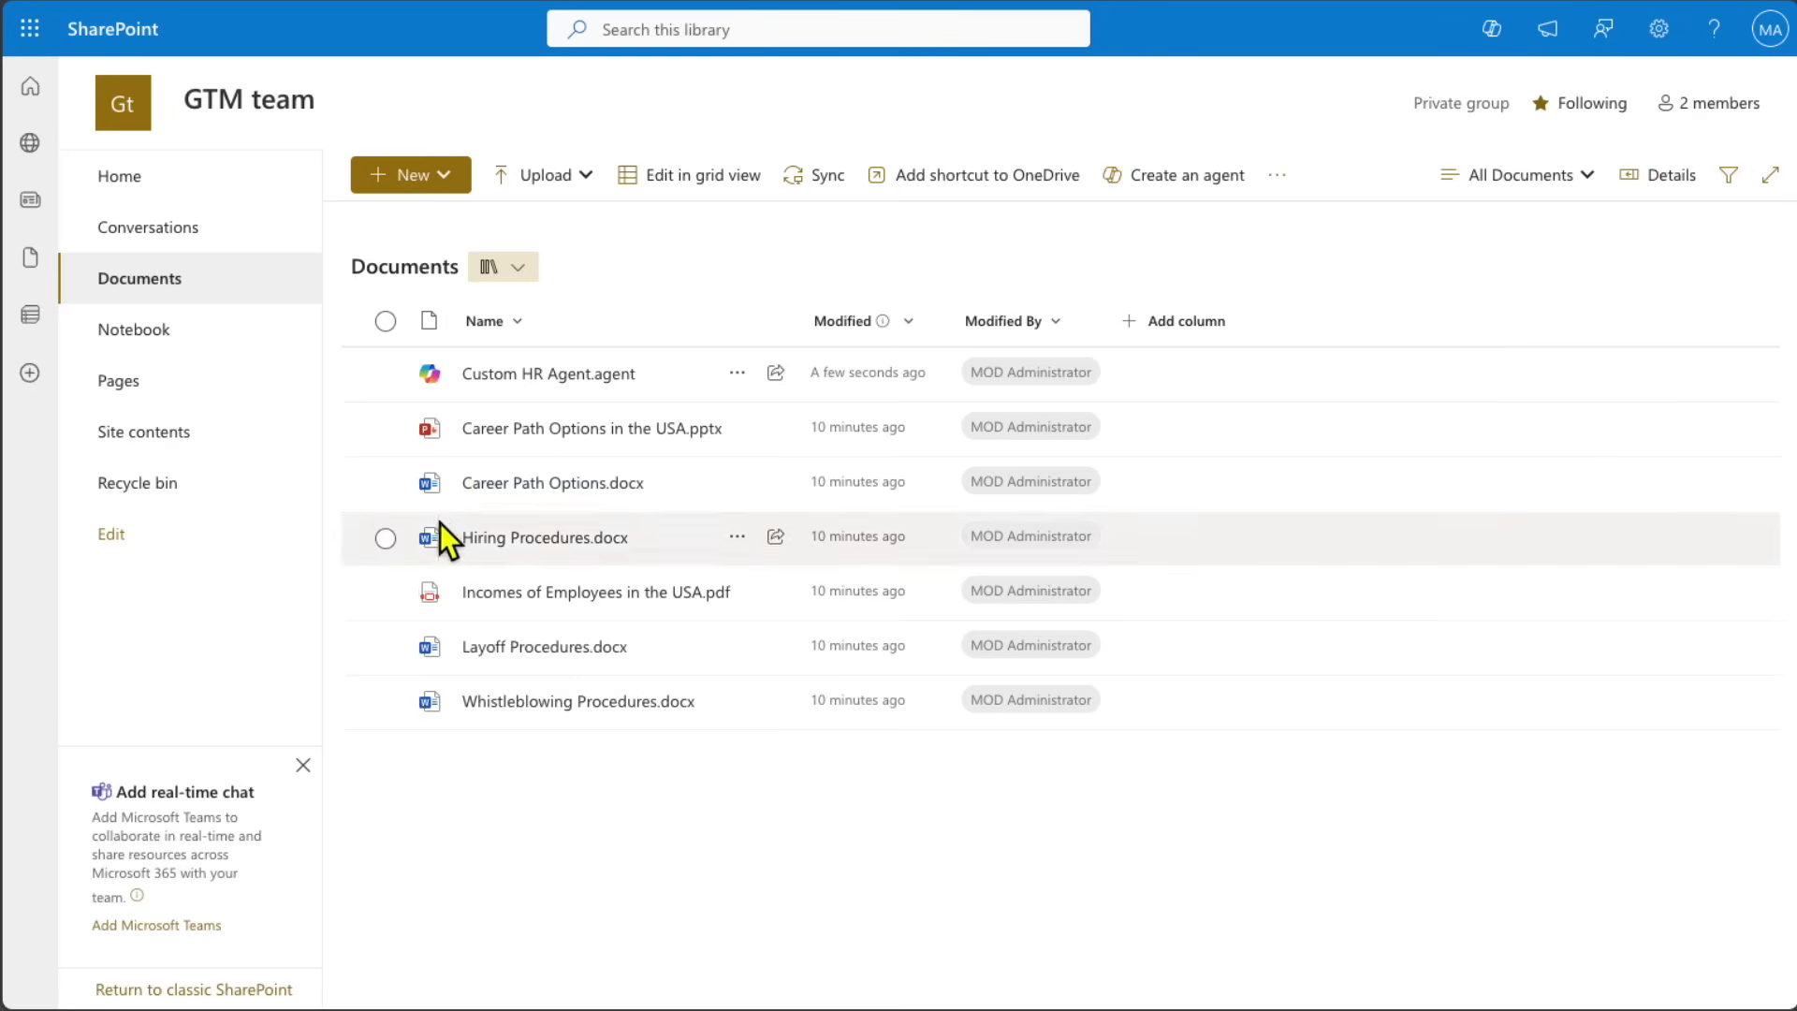
{"action": "left_click", "coordinate": [566, 370]}
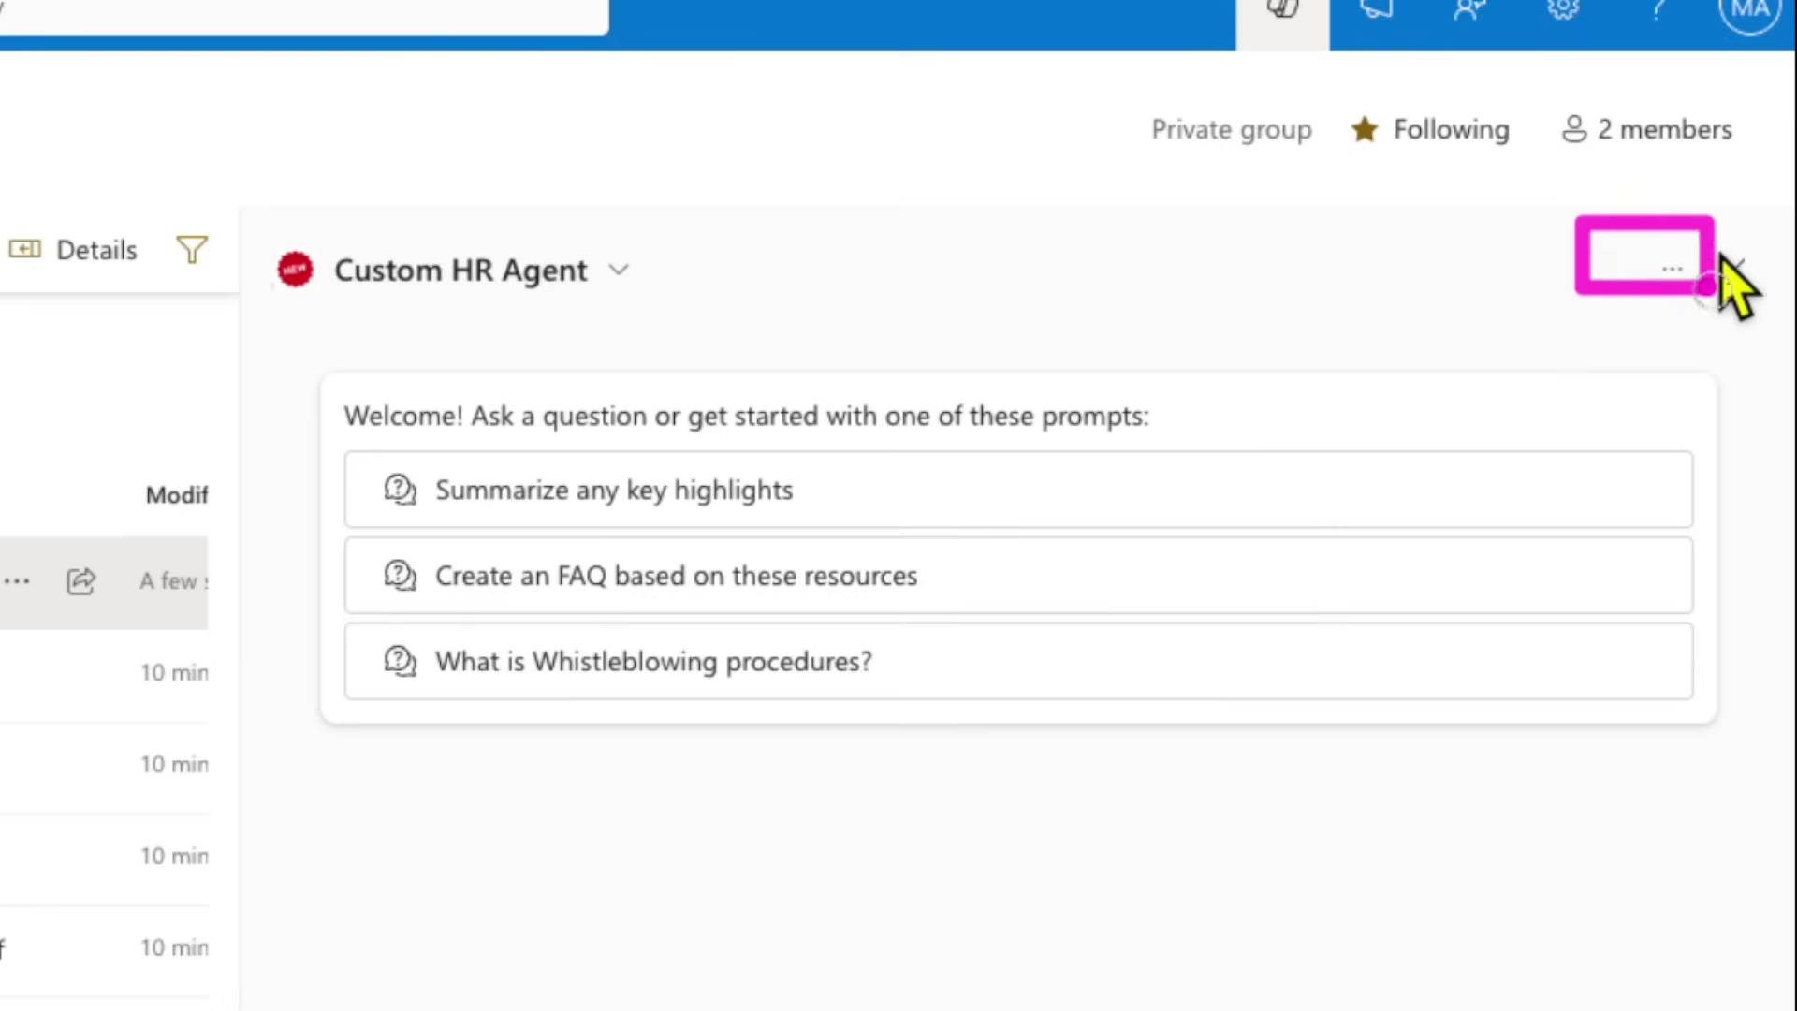
{"action": "left_click", "coordinate": [1680, 239]}
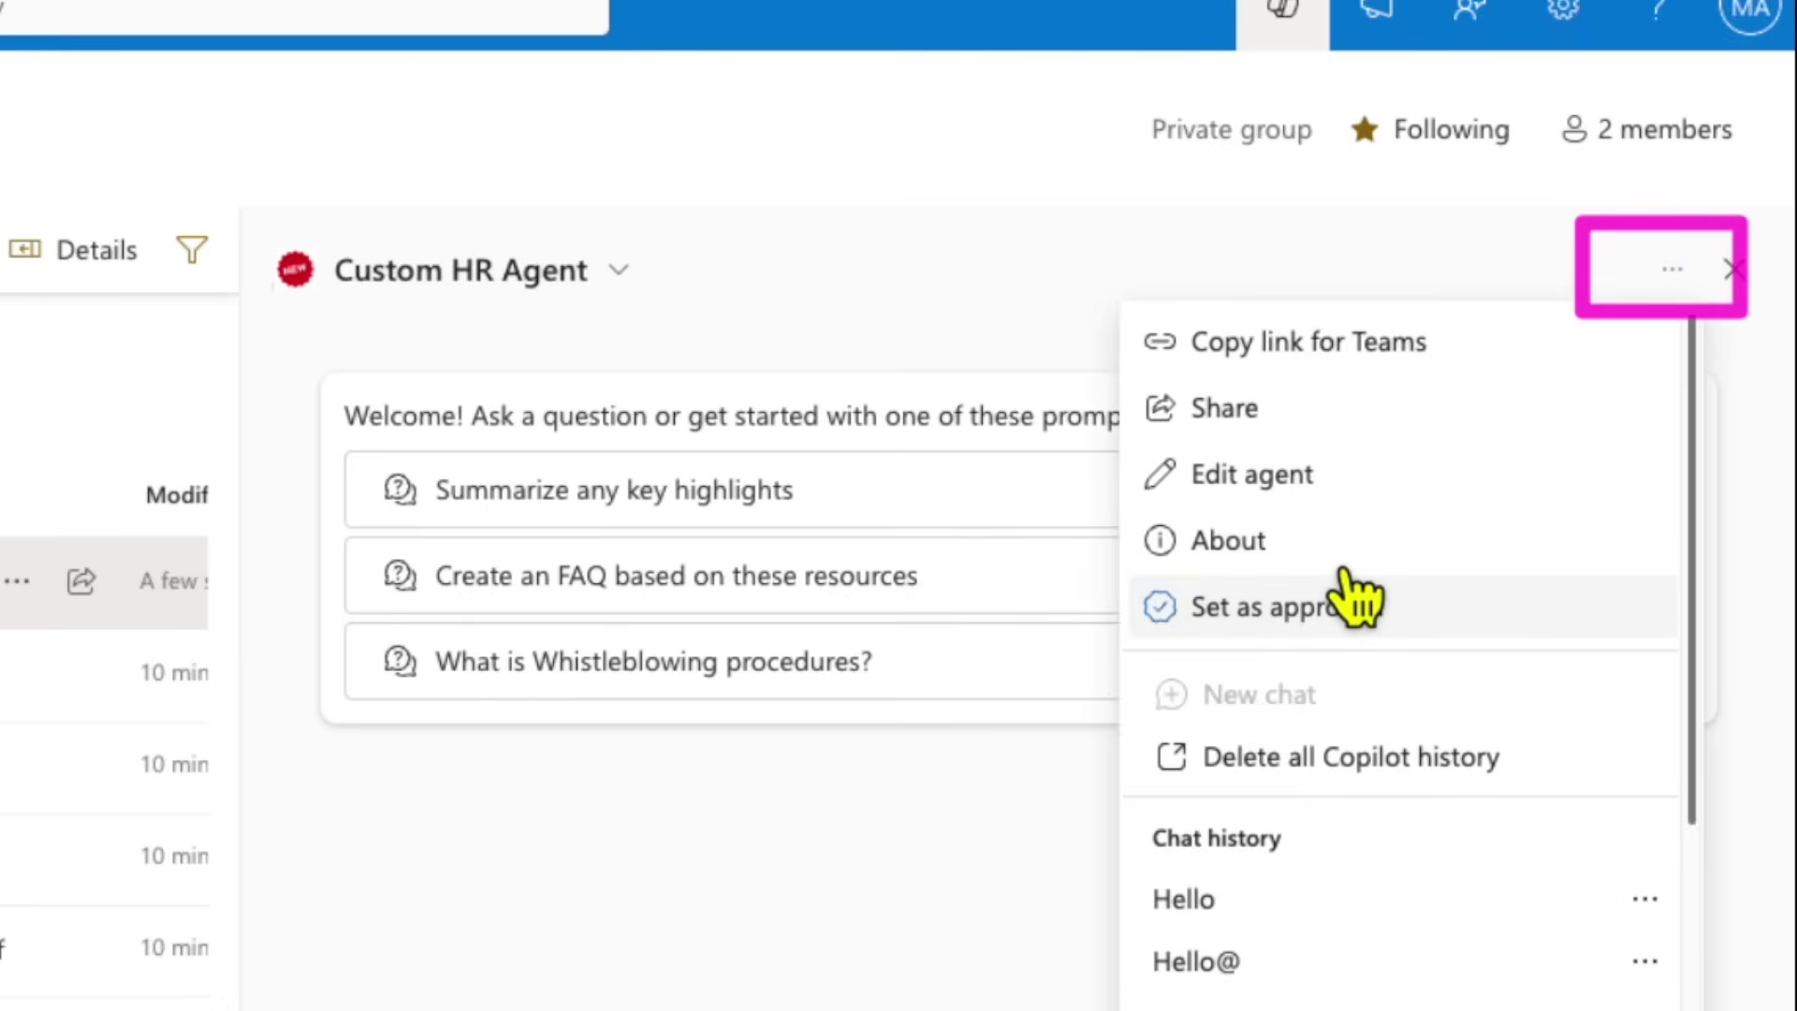
{"action": "left_click", "coordinate": [1345, 572]}
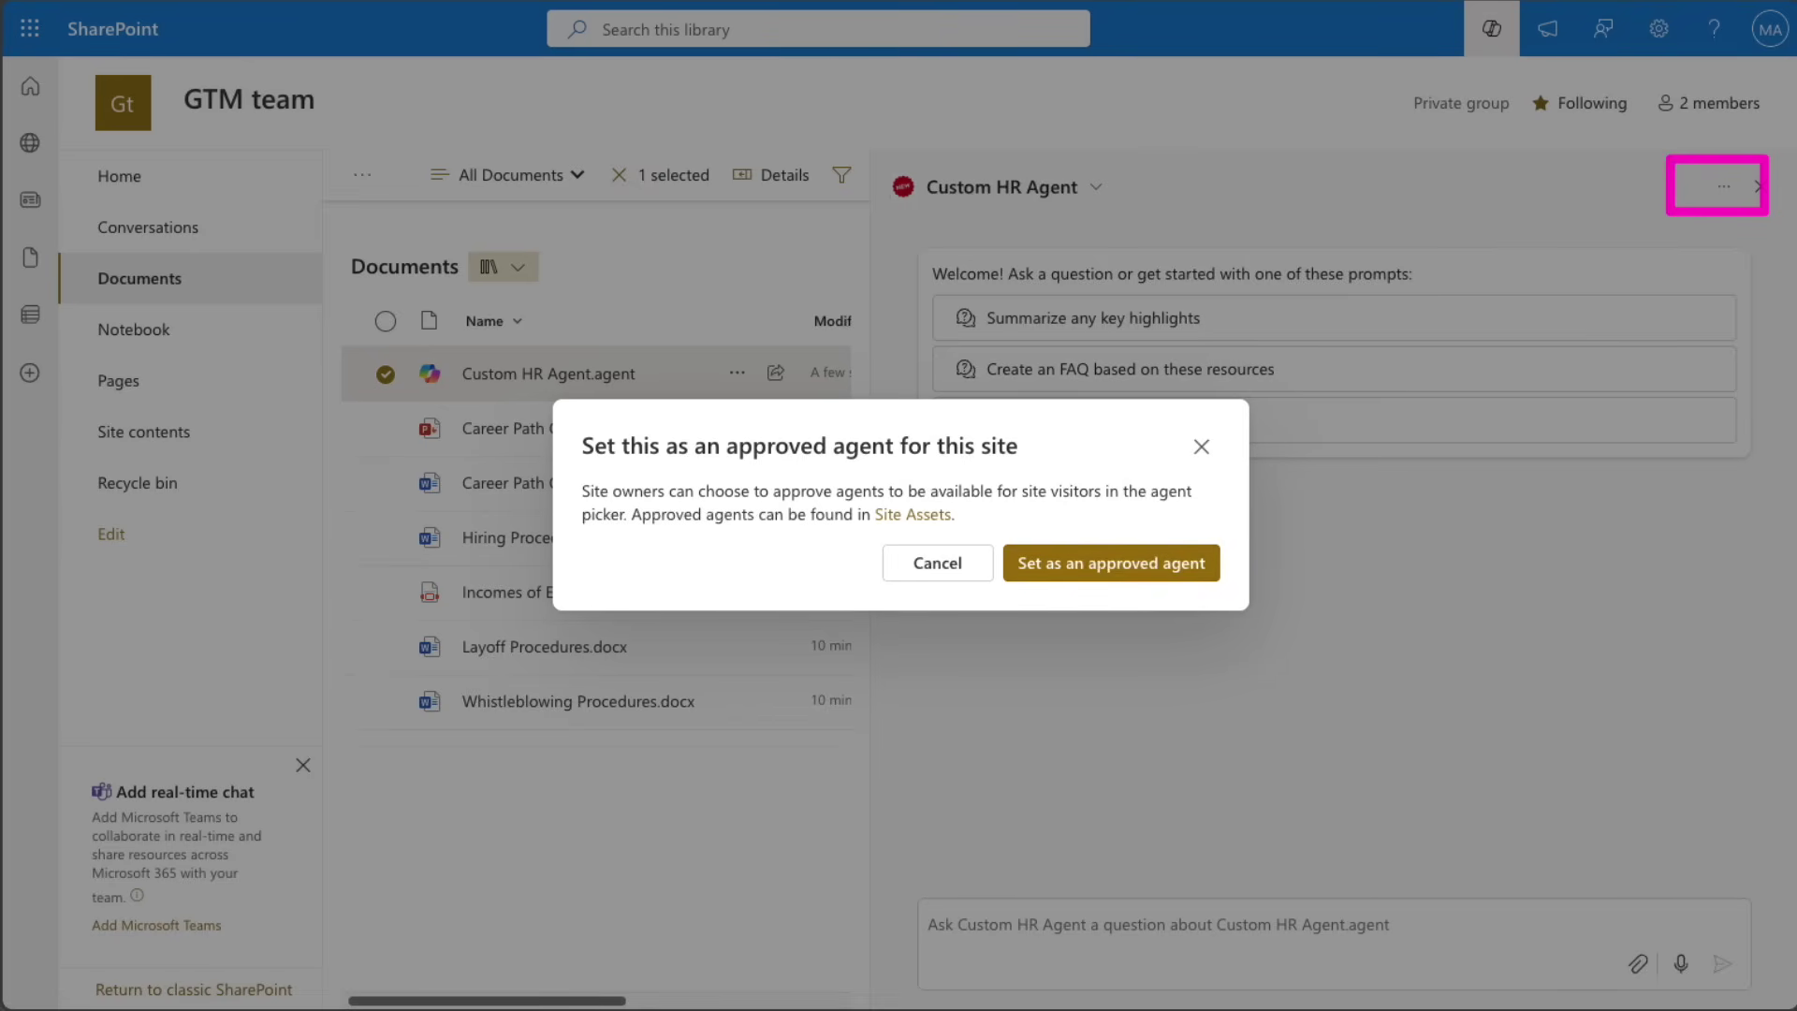
{"action": "left_click", "coordinate": [1160, 560]}
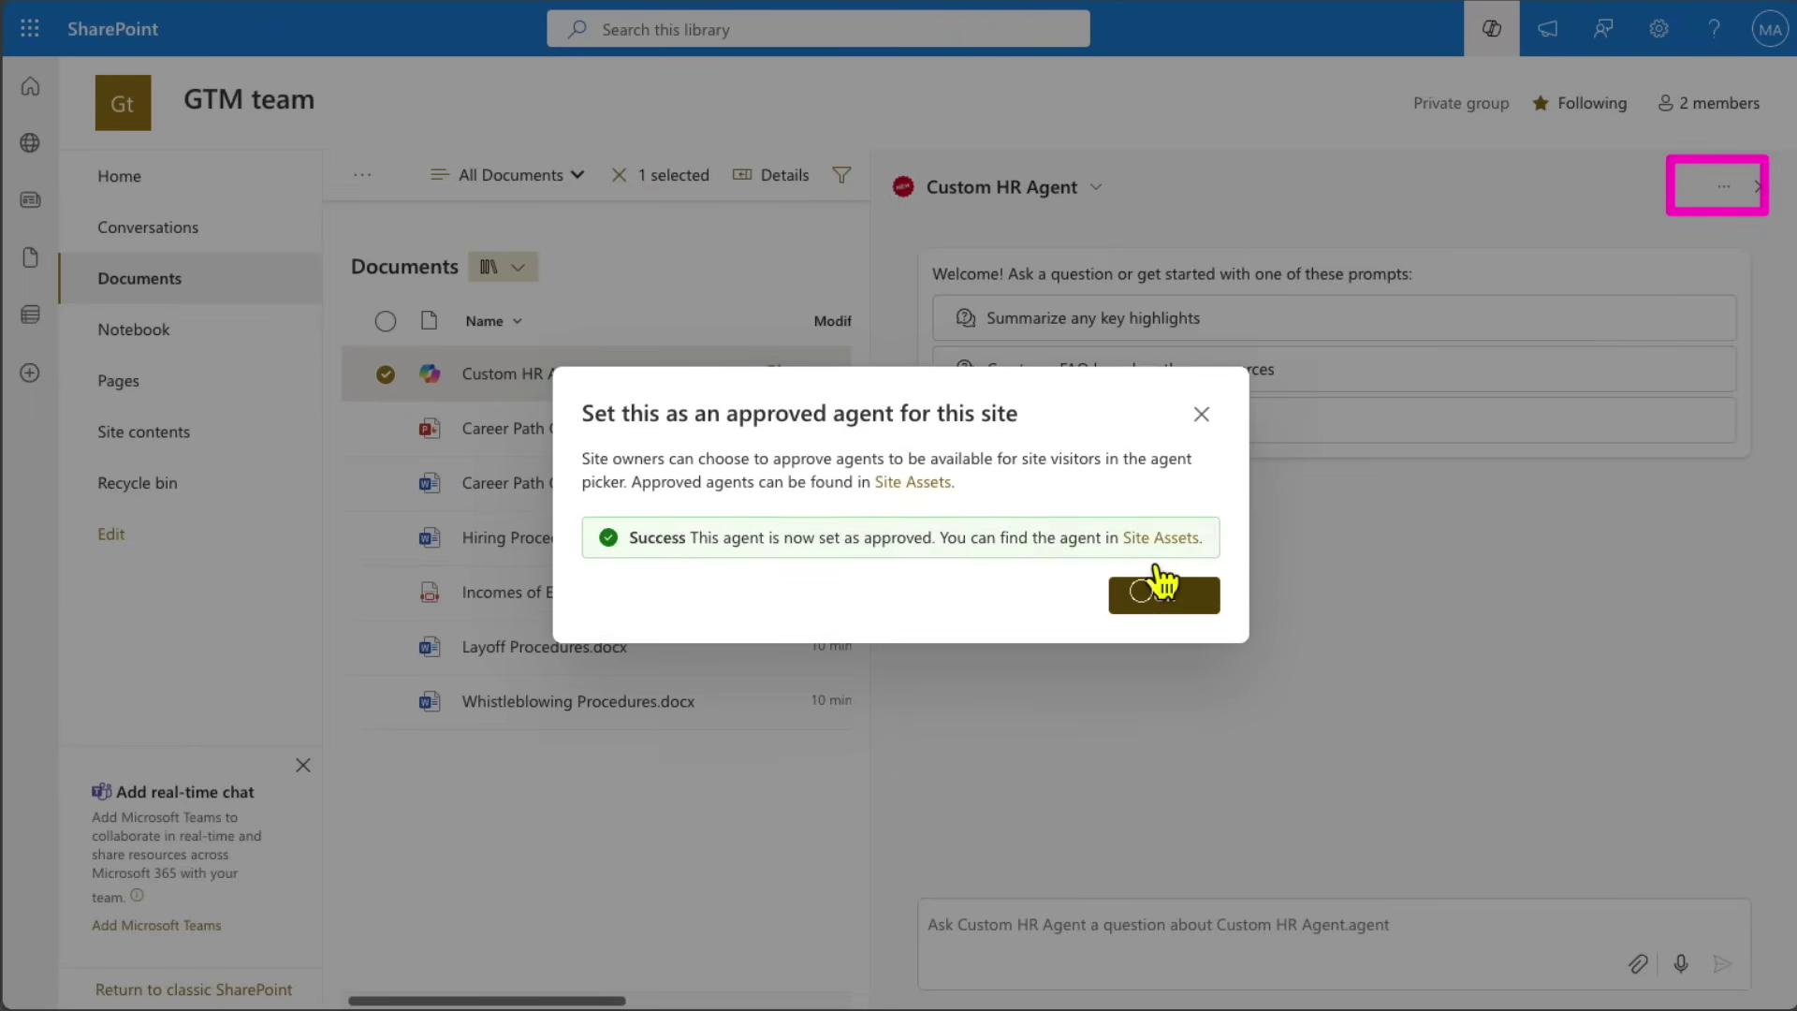
{"action": "left_click", "coordinate": [1157, 582]}
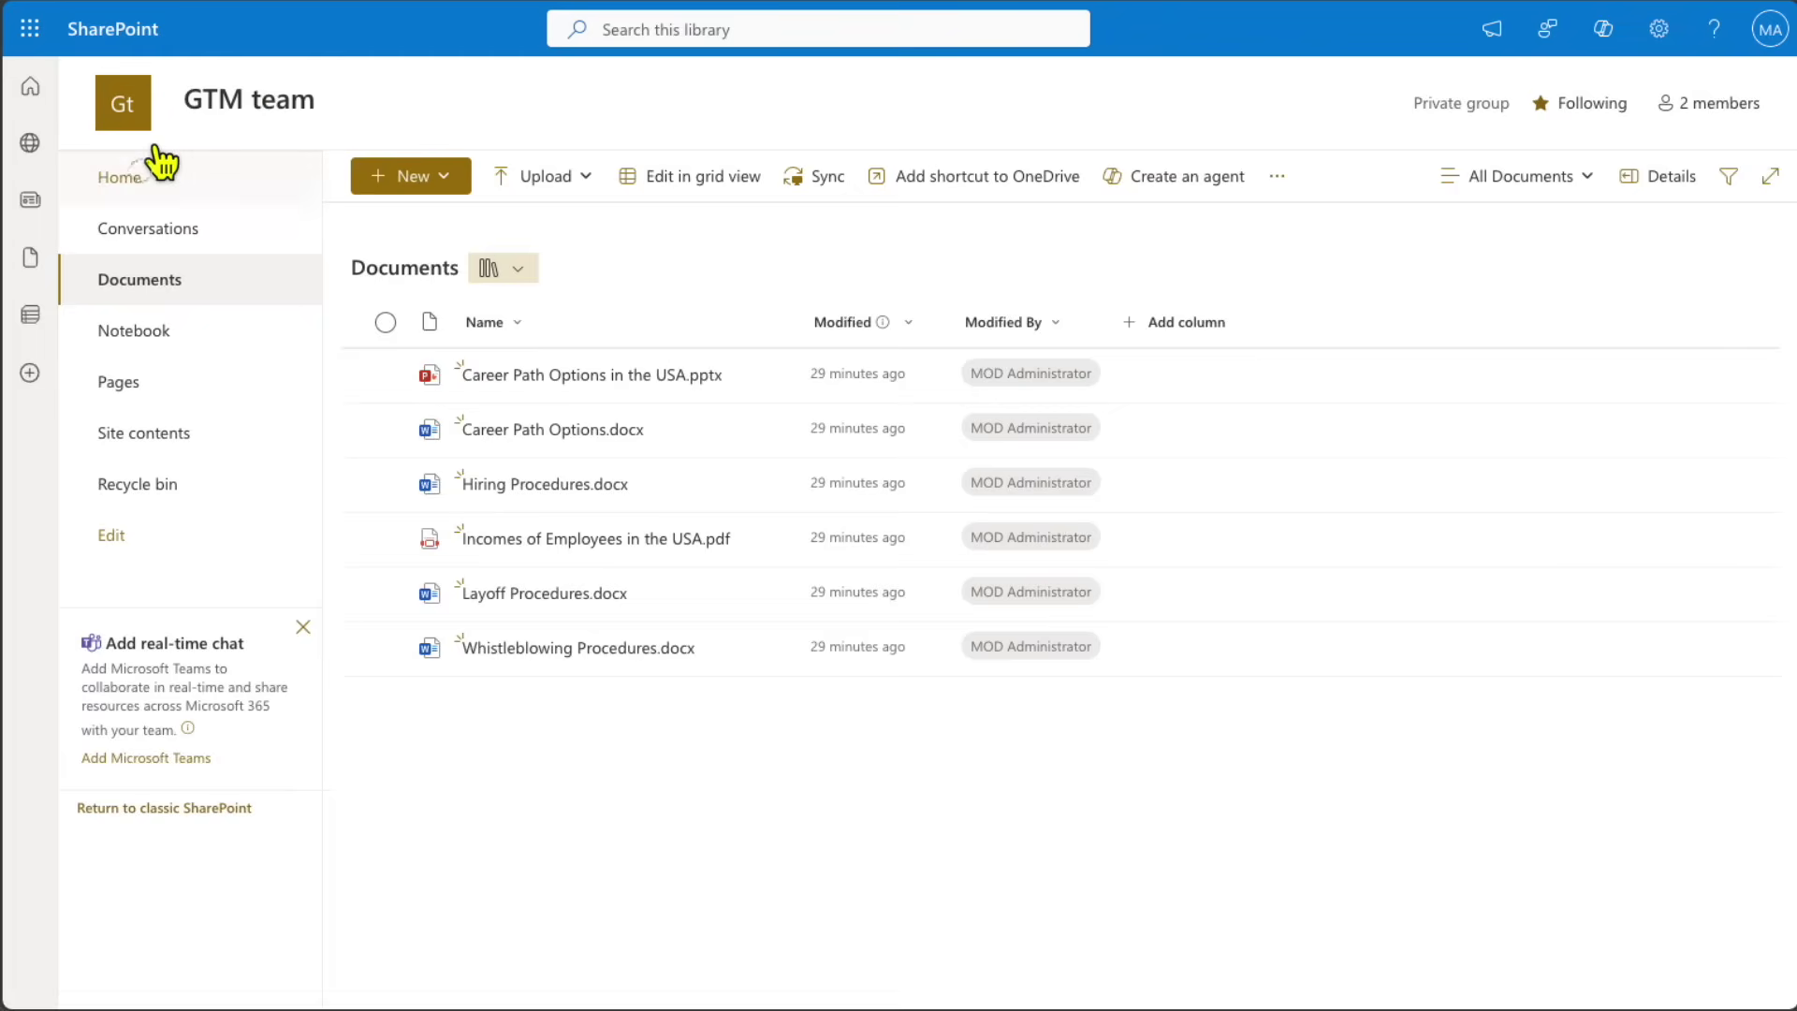
- Go to the GTM team home page and choose Custom HR Agent from the agents approved for the site
{"action": "left_click", "coordinate": [142, 166]}
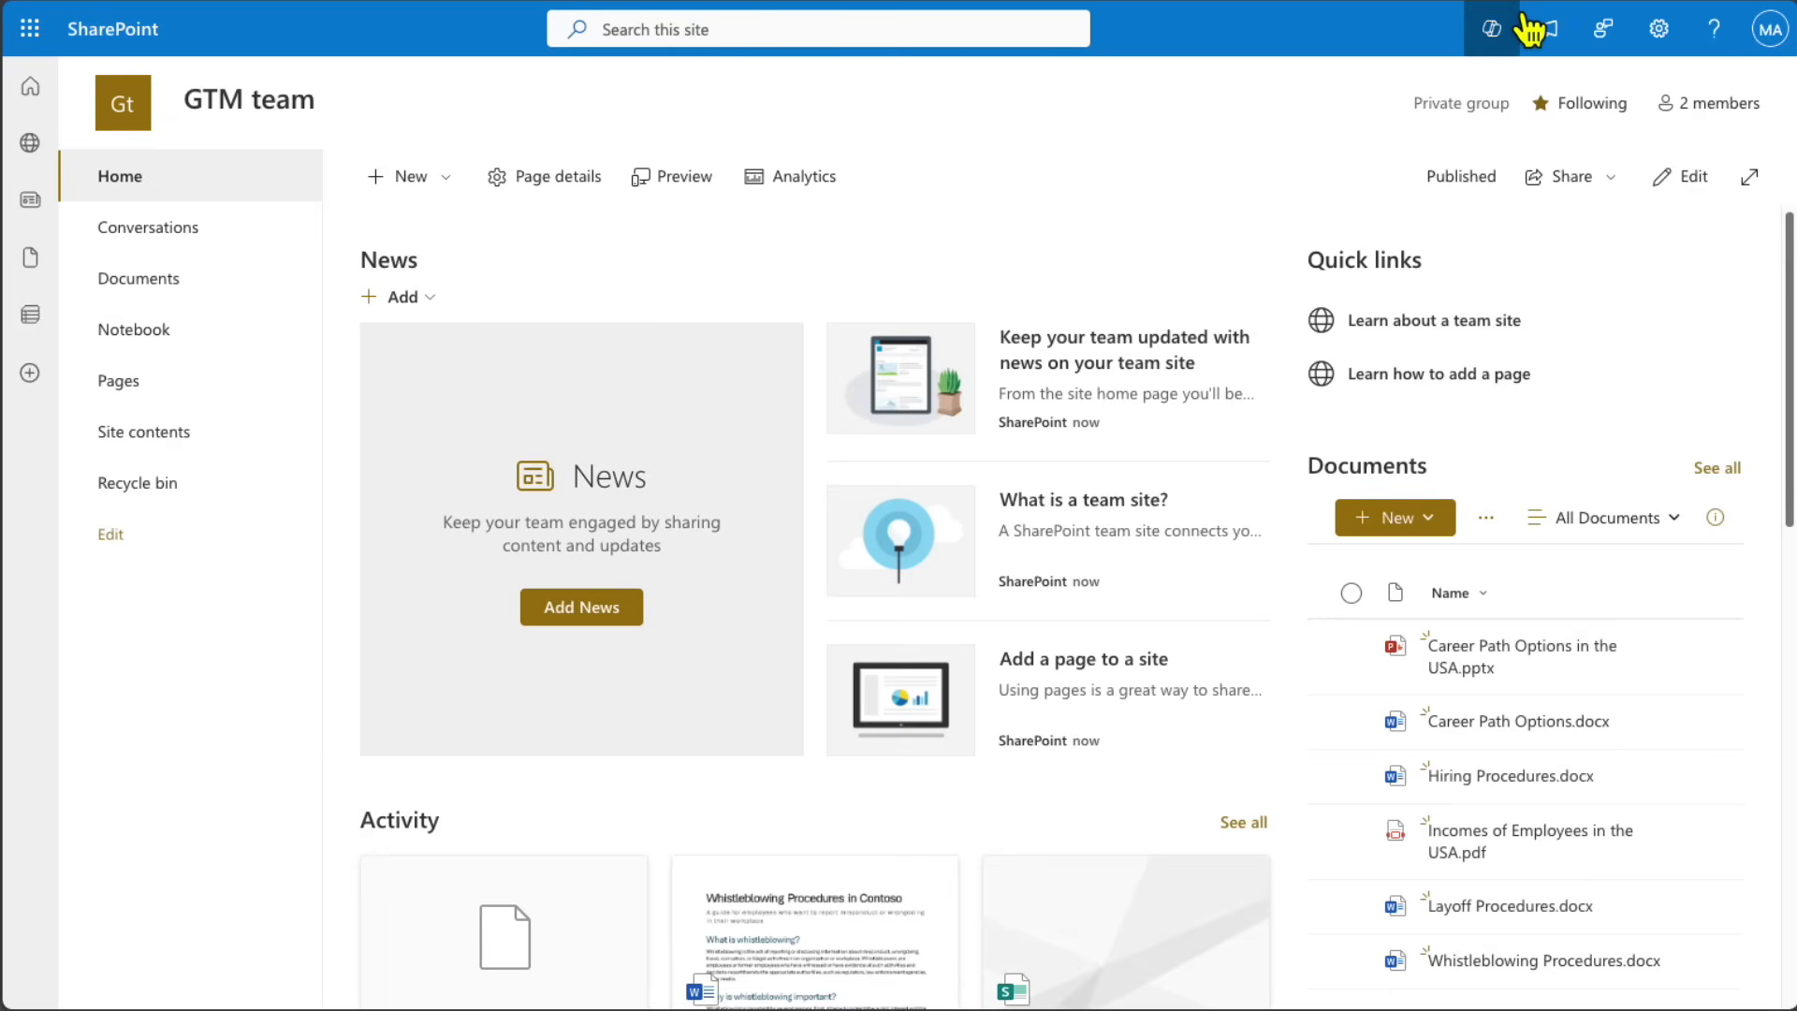
{"action": "left_click", "coordinate": [1525, 26]}
{"action": "left_click", "coordinate": [1647, 86]}
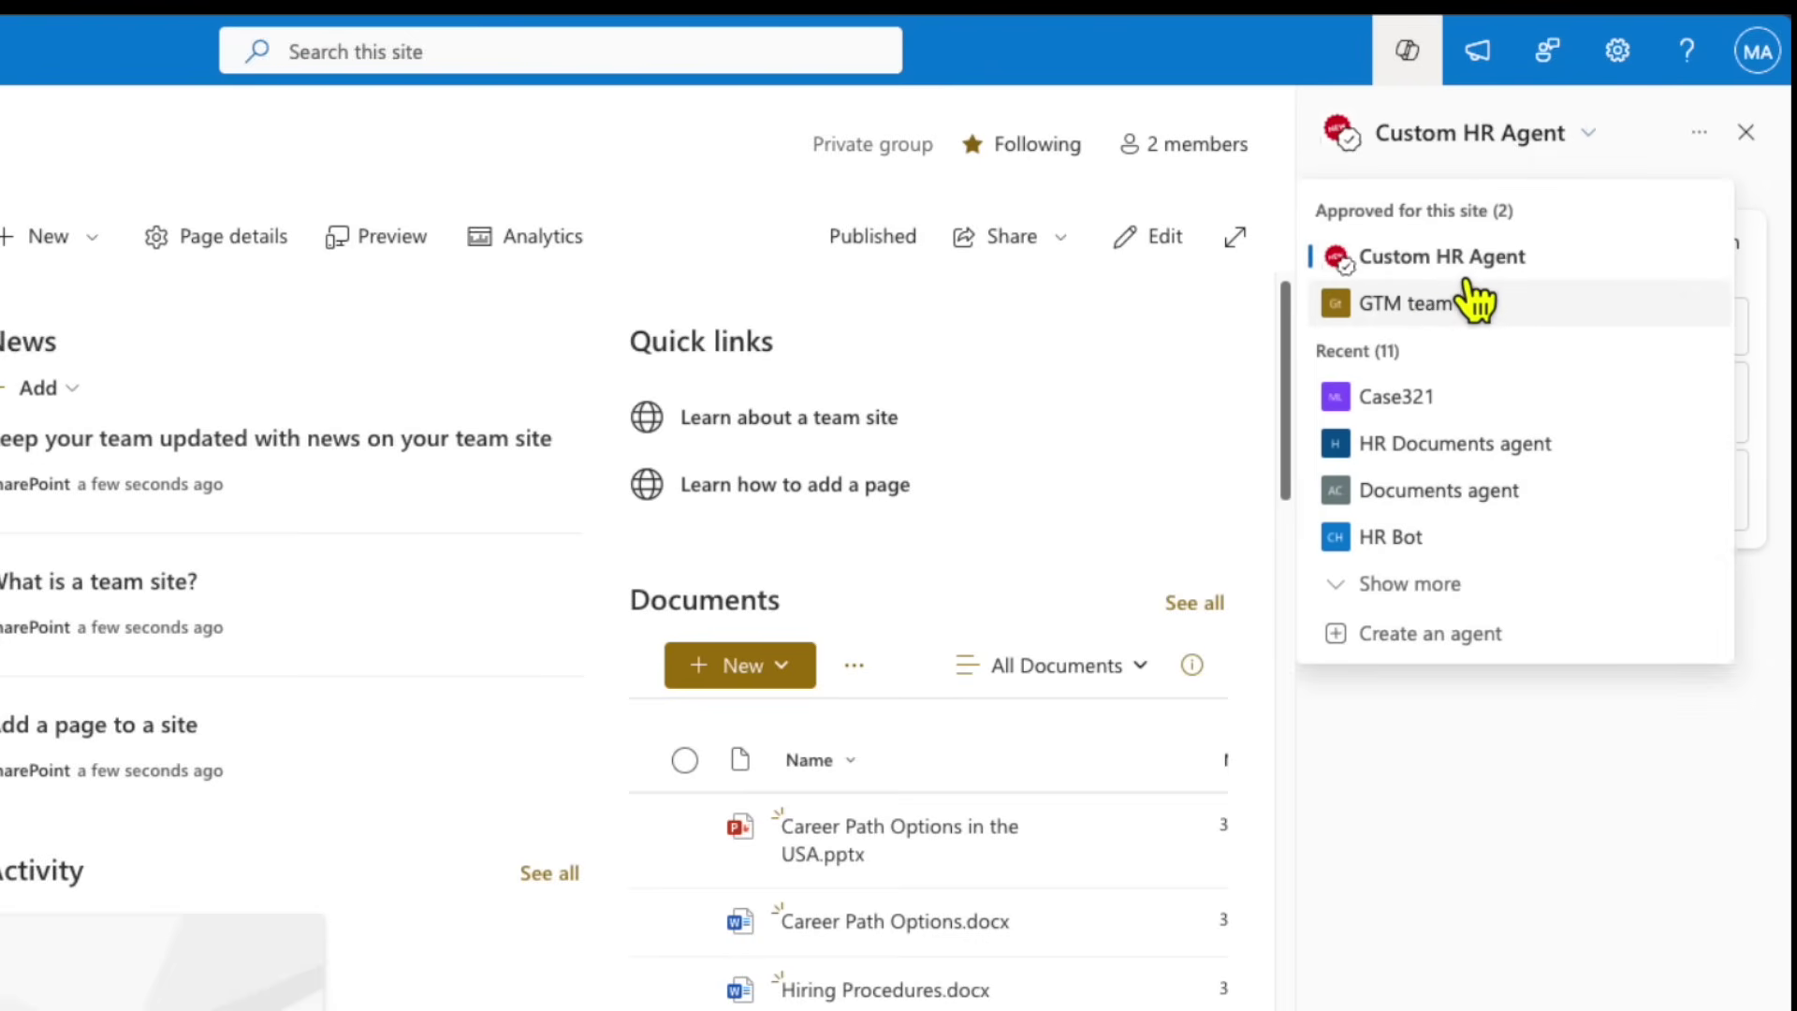
{"action": "left_click", "coordinate": [1431, 251]}
- Create a Teams sharing link for Custom HR Agent and copy it
{"action": "left_click", "coordinate": [1705, 127]}
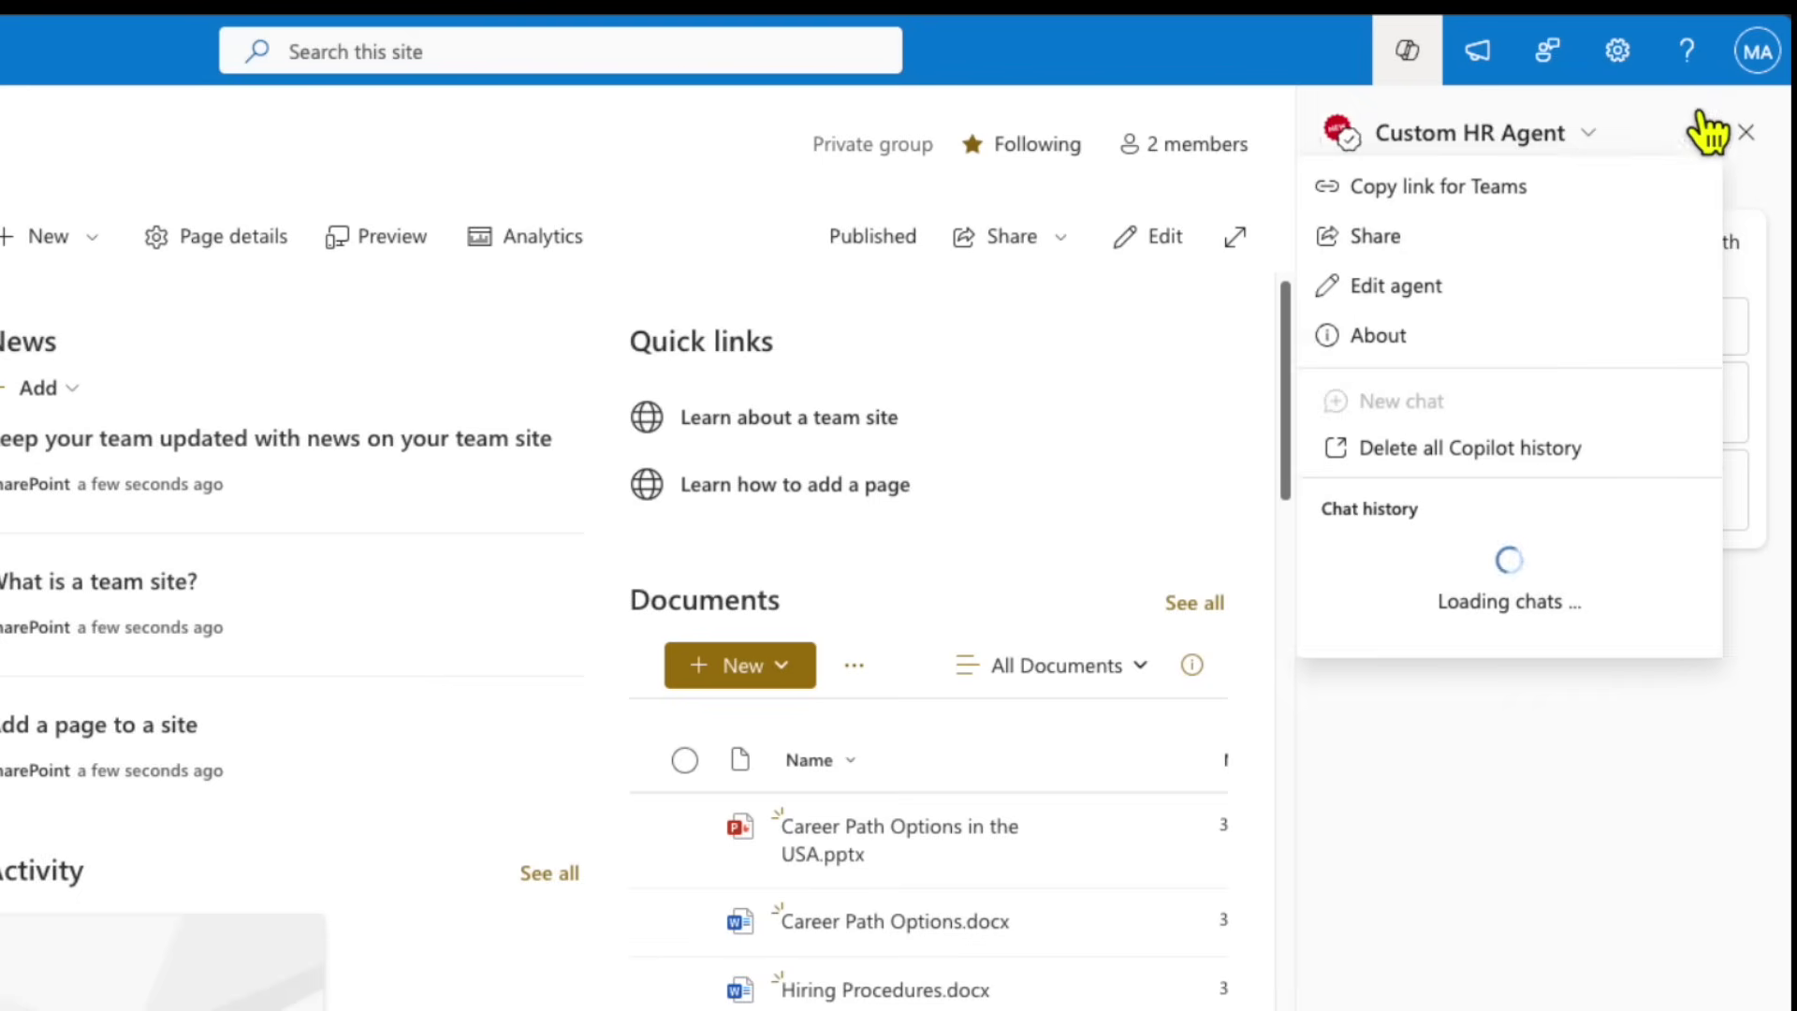
{"action": "left_click", "coordinate": [1460, 186]}
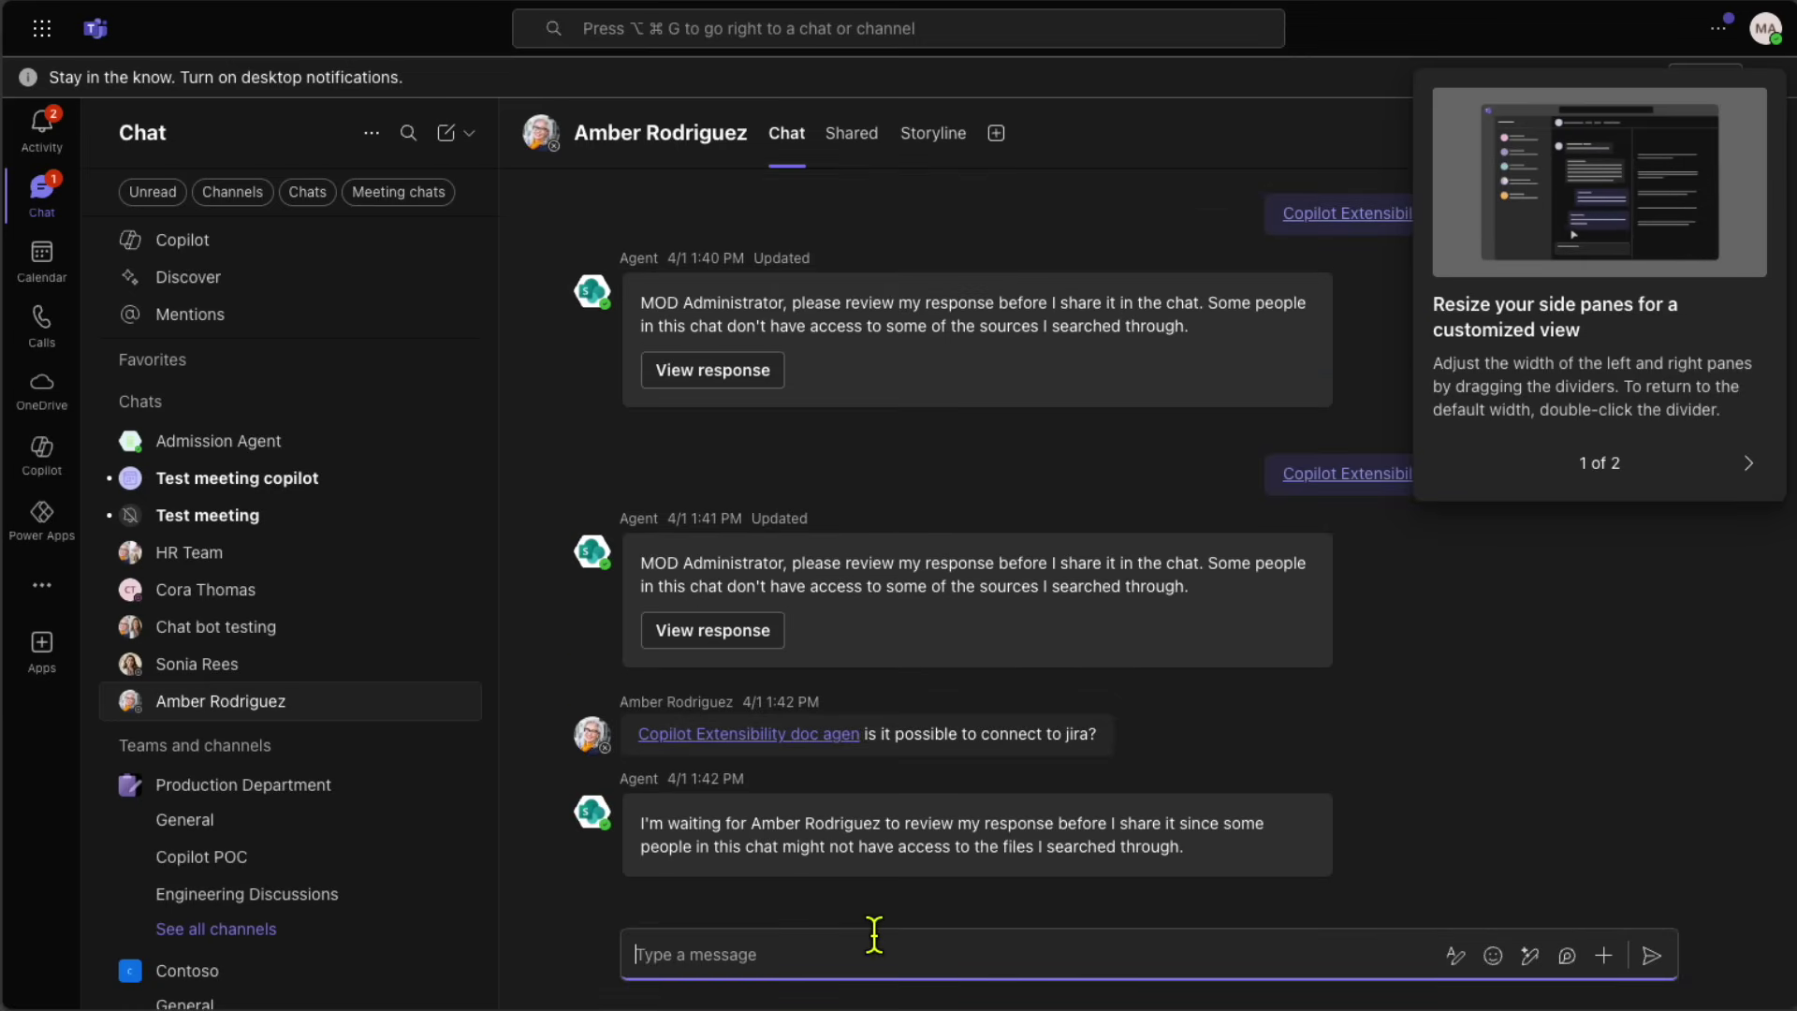
{"action": "key", "text": "ctrl+v"}
{"action": "key", "text": "ctrl+z"}
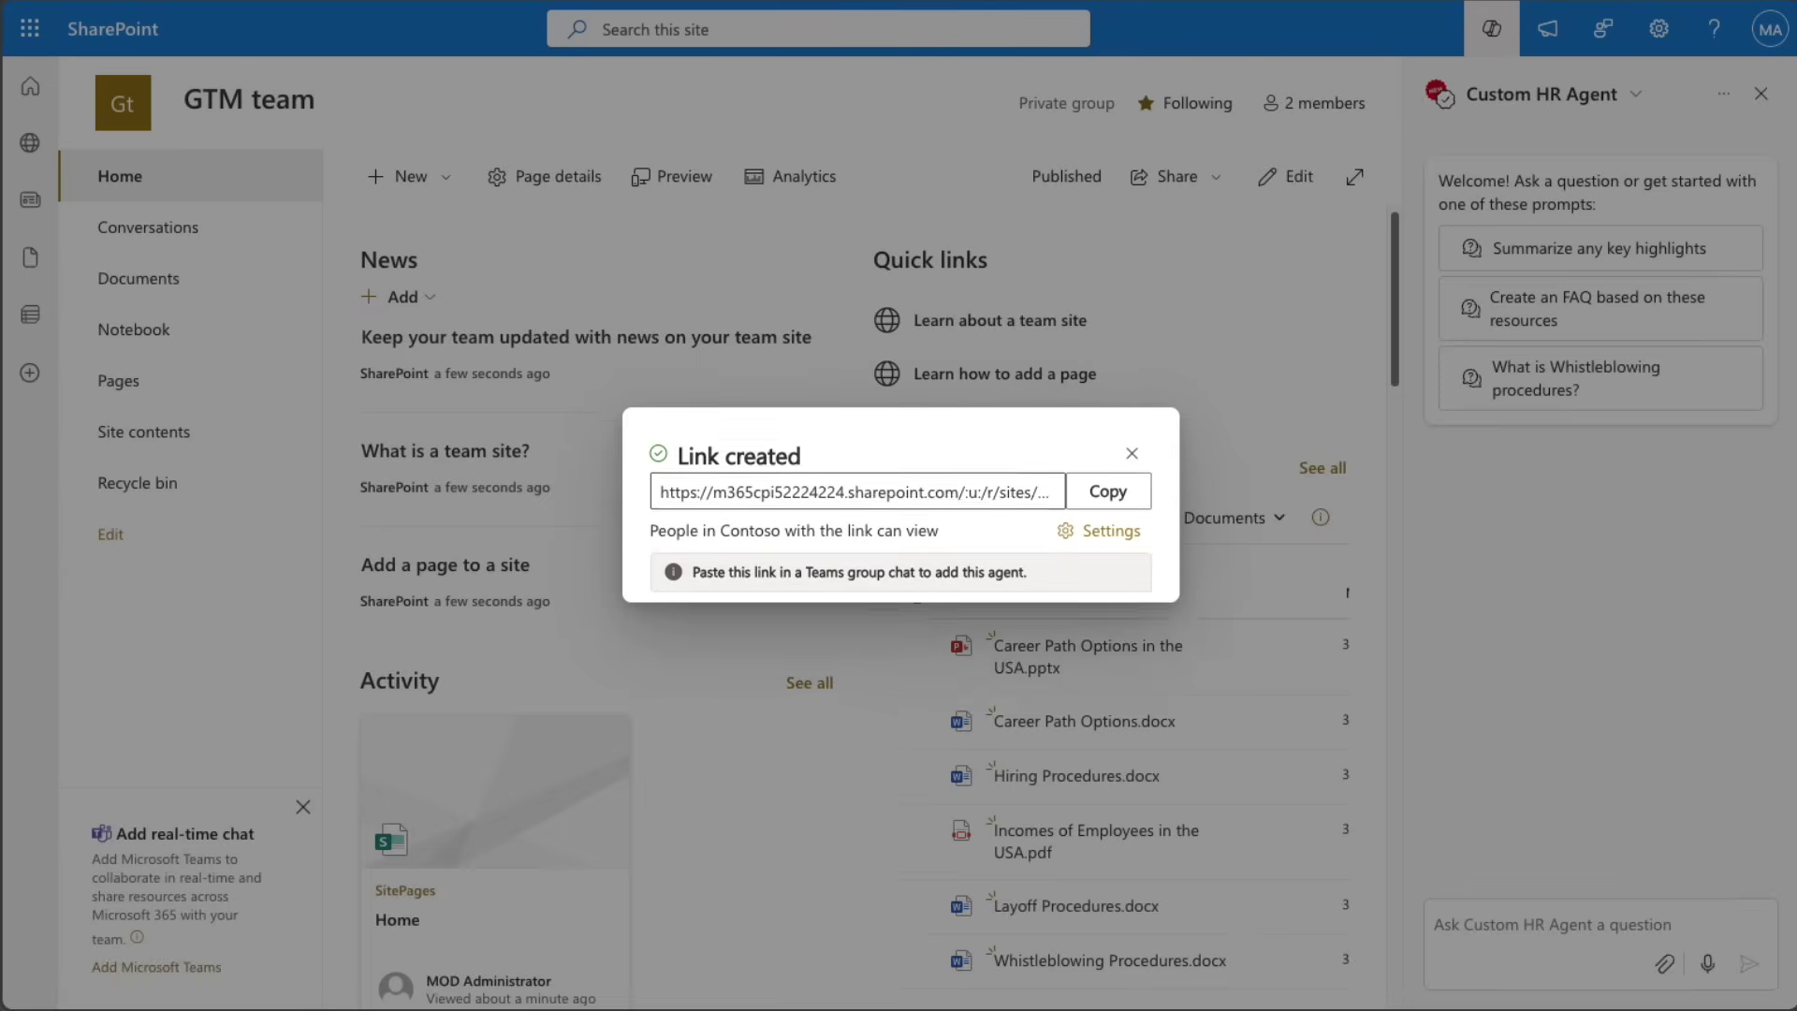
{"action": "left_click", "coordinate": [1111, 488]}
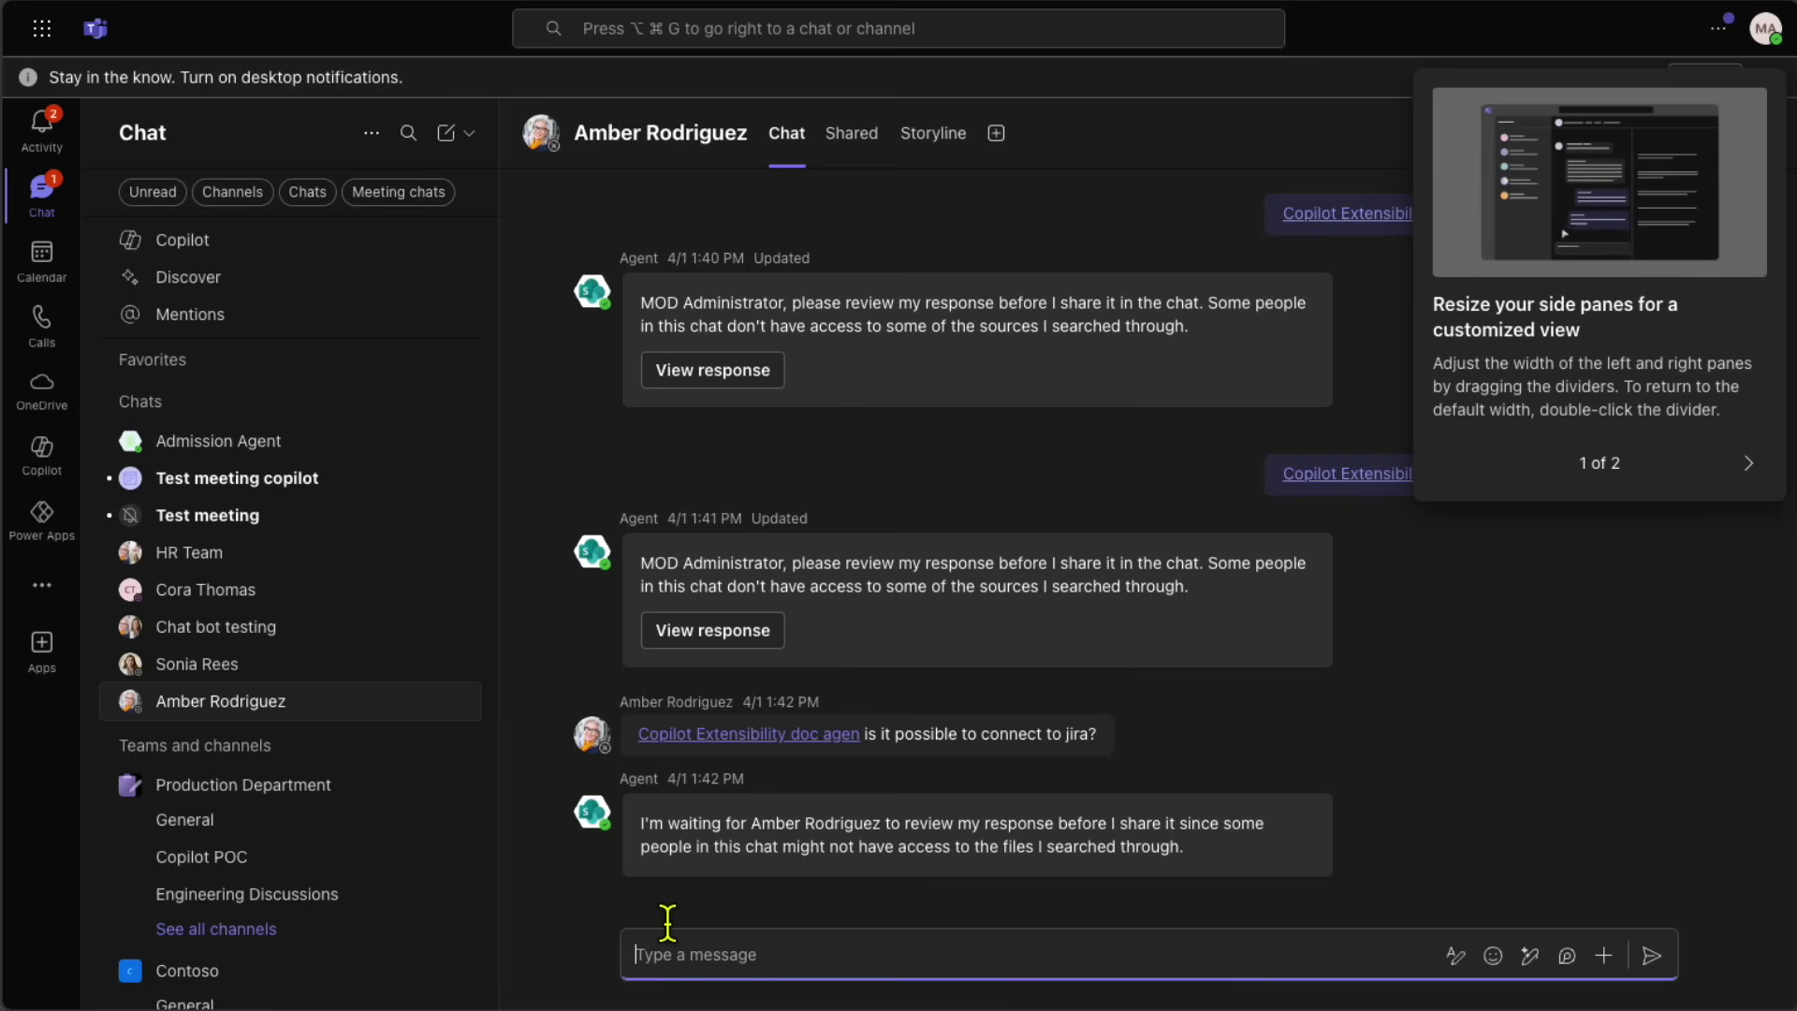
- Switch to Teams, send the copied Custom HR Agent link in the open one-to-one chat, and dismiss the feature tips
{"action": "key", "text": "super+v"}
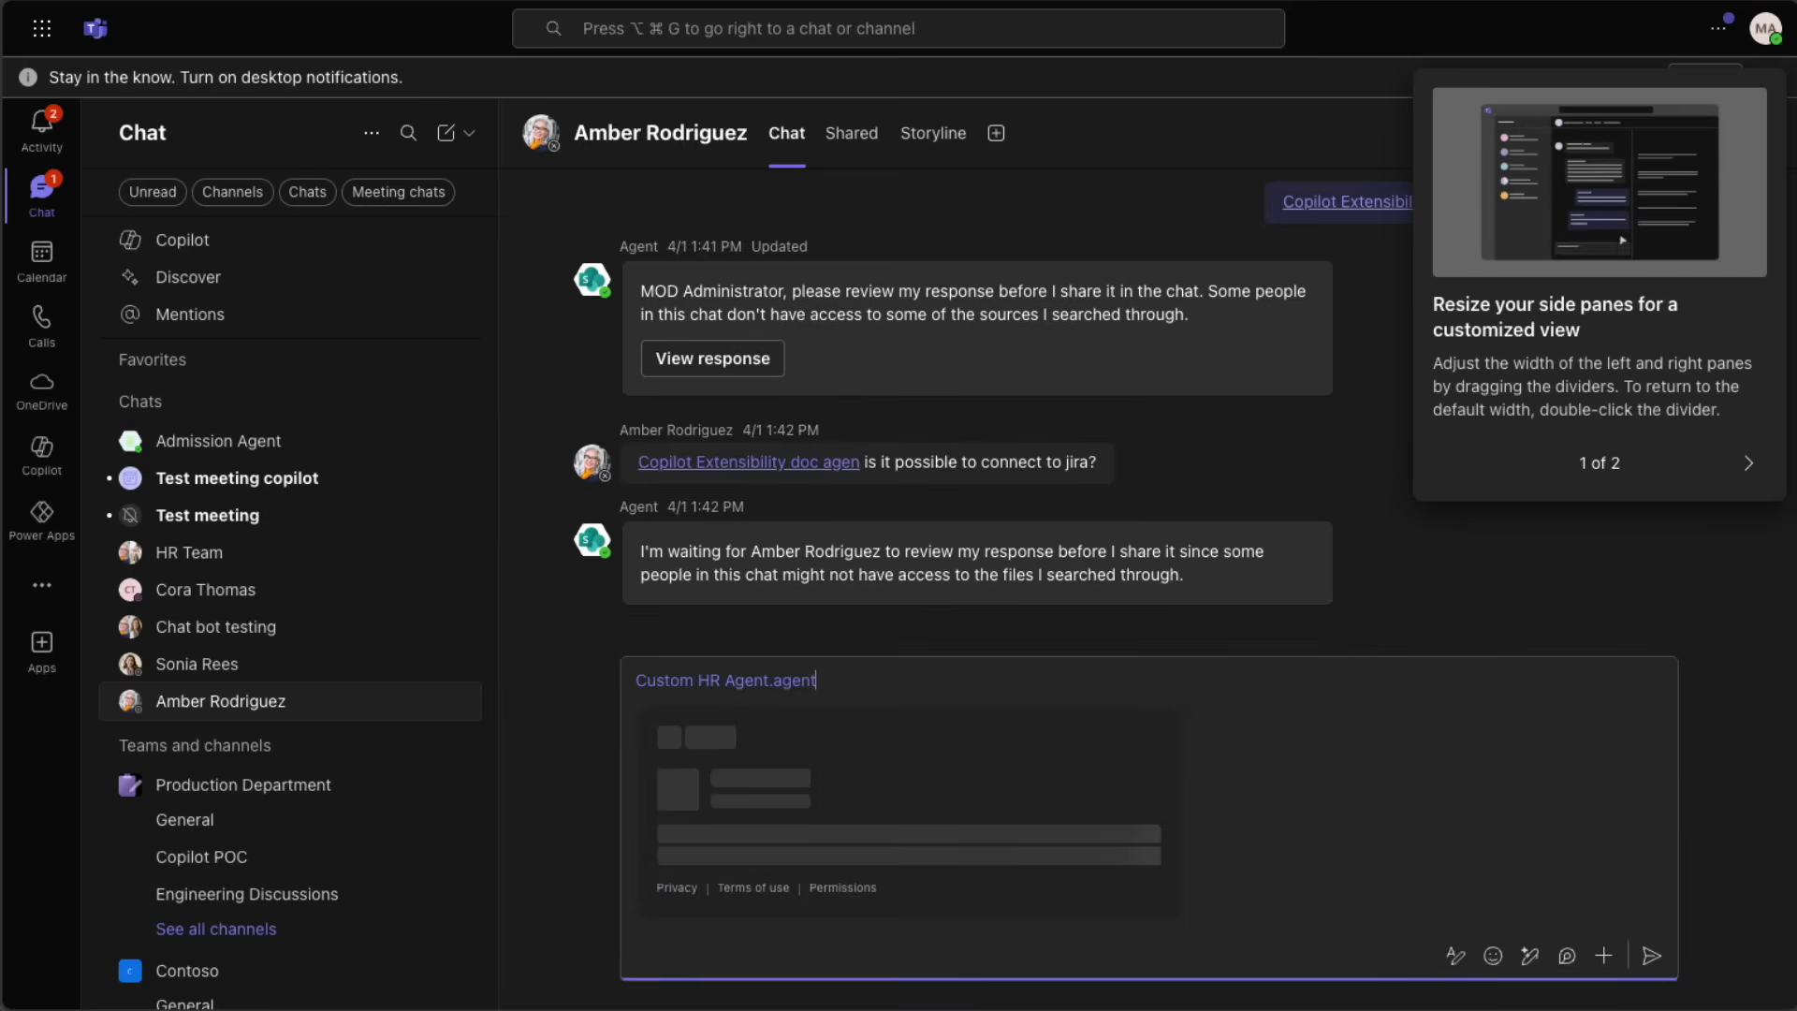
{"action": "left_click", "coordinate": [1675, 178]}
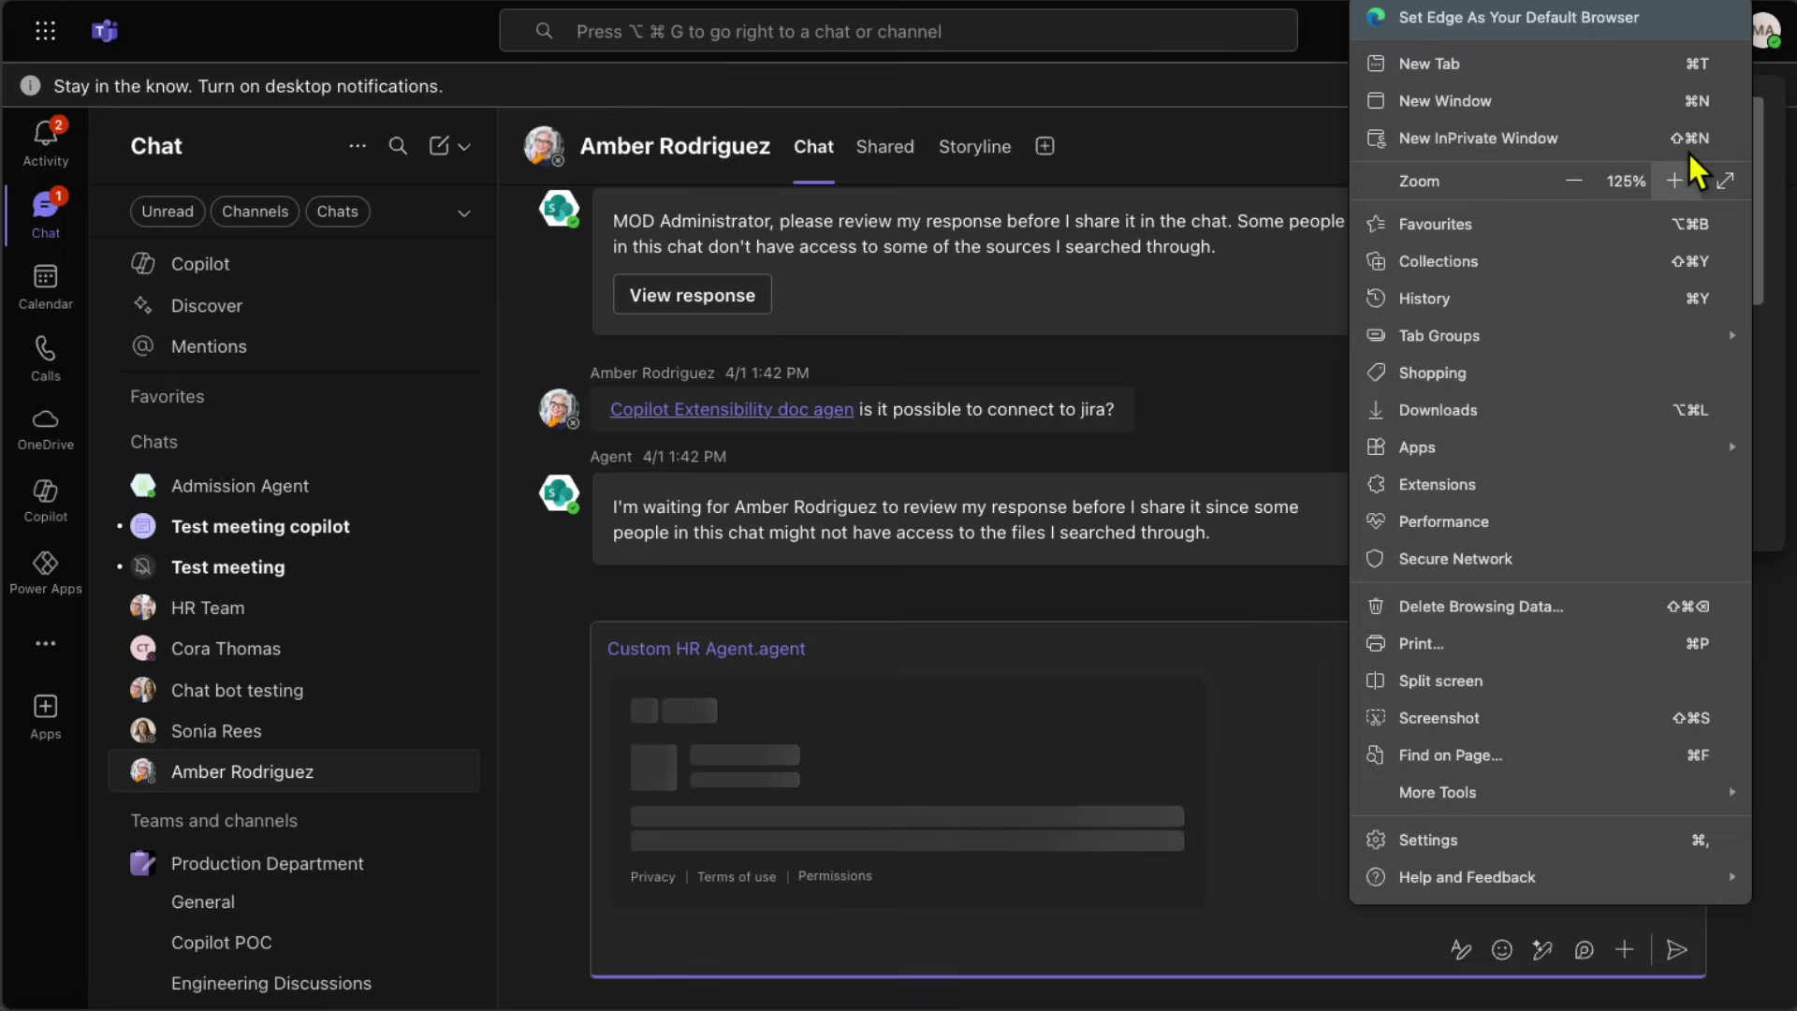
{"action": "left_click", "coordinate": [1675, 178]}
{"action": "left_click", "coordinate": [945, 575]}
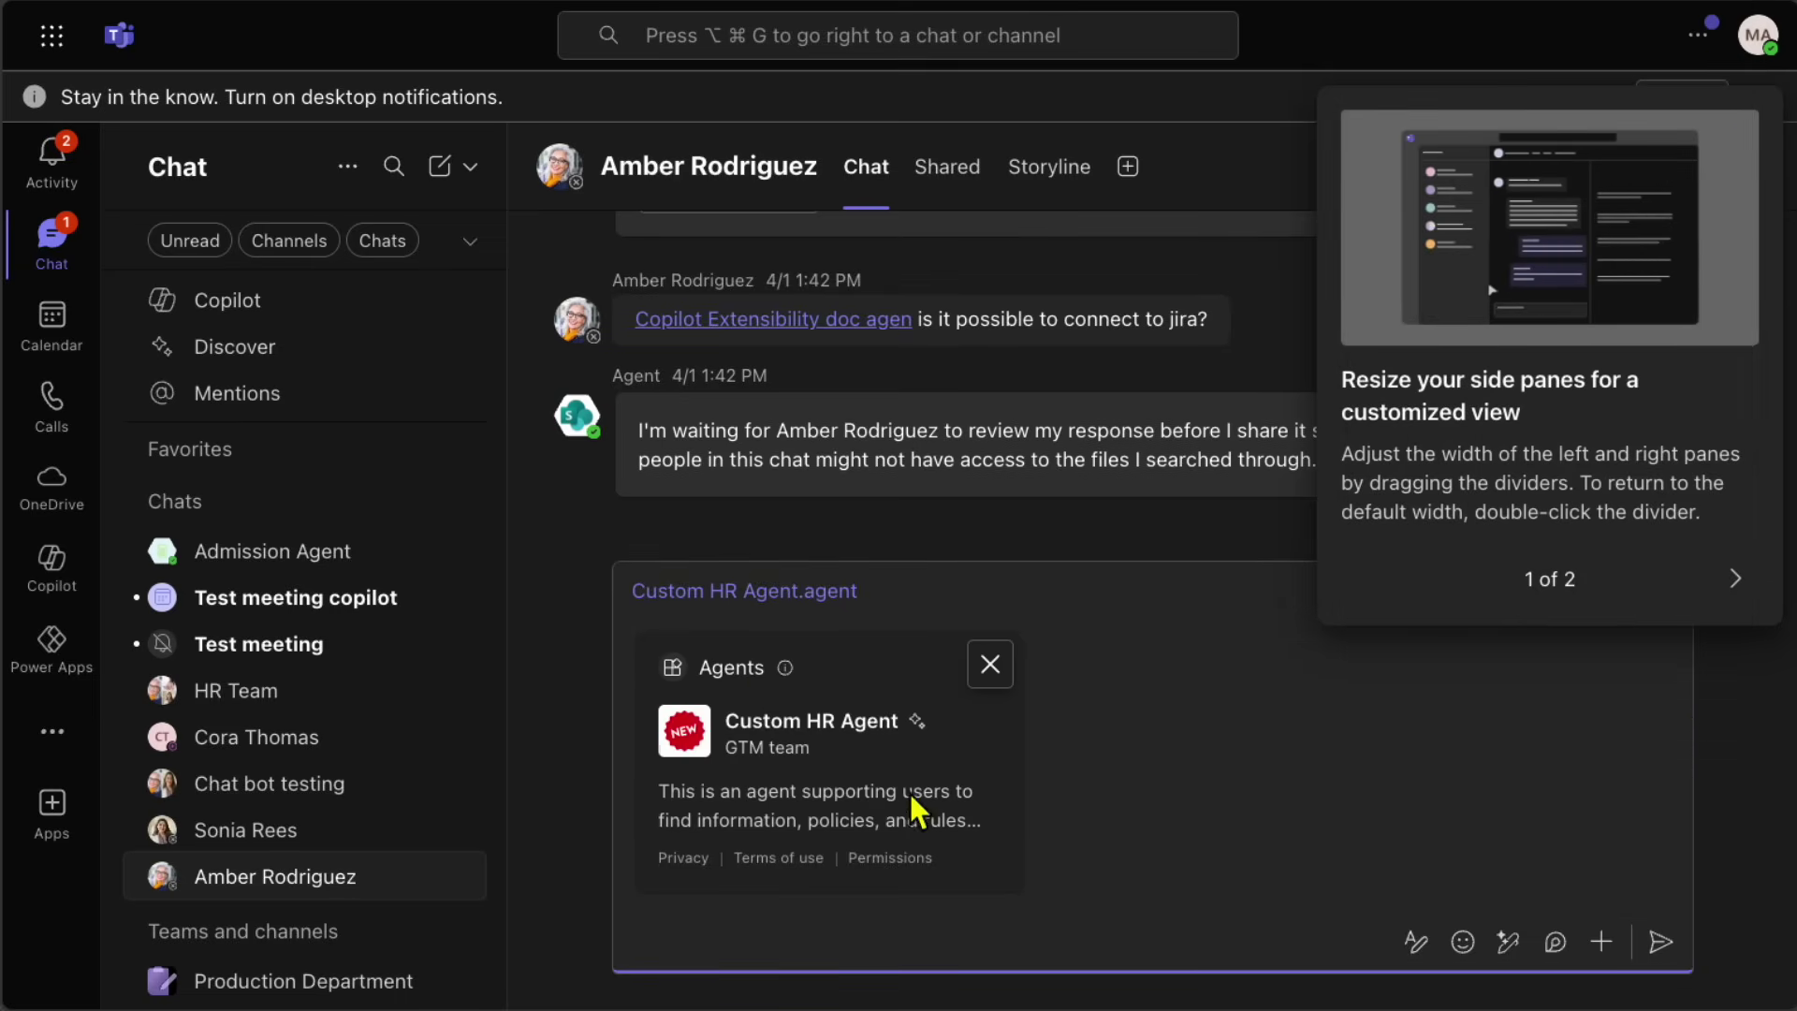
{"action": "left_click", "coordinate": [1673, 941]}
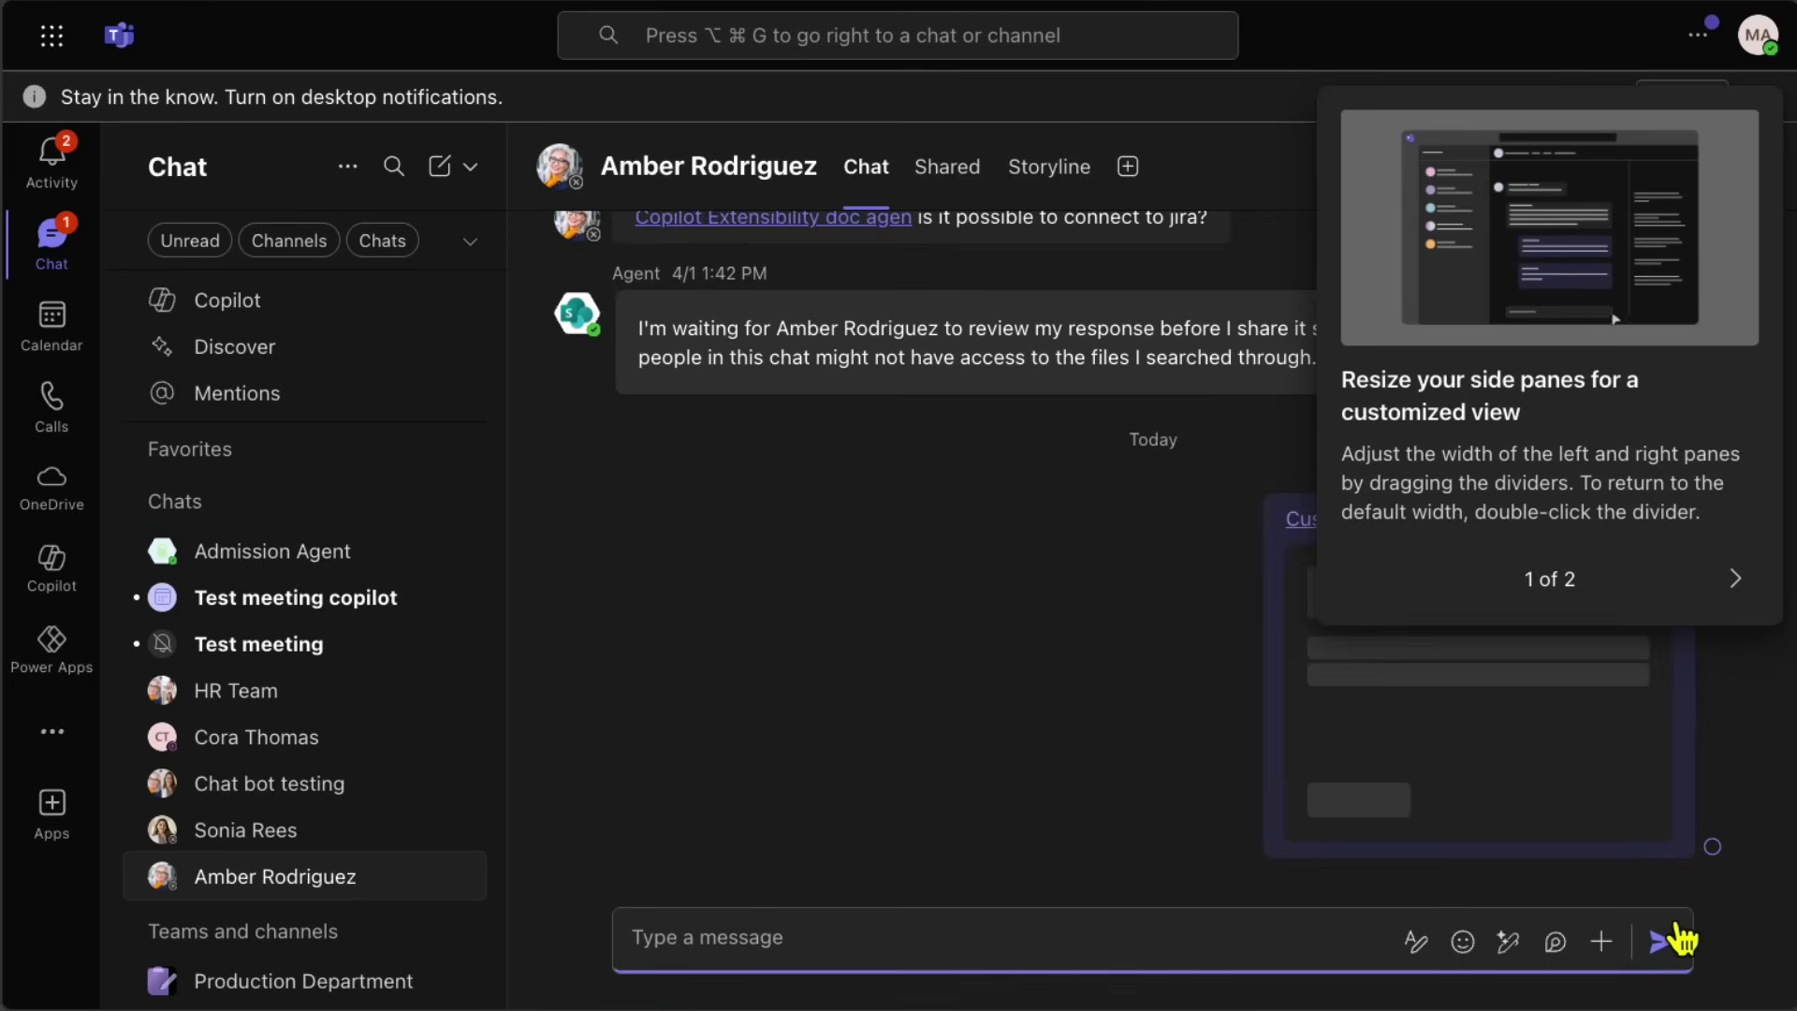
{"action": "left_click", "coordinate": [1755, 557]}
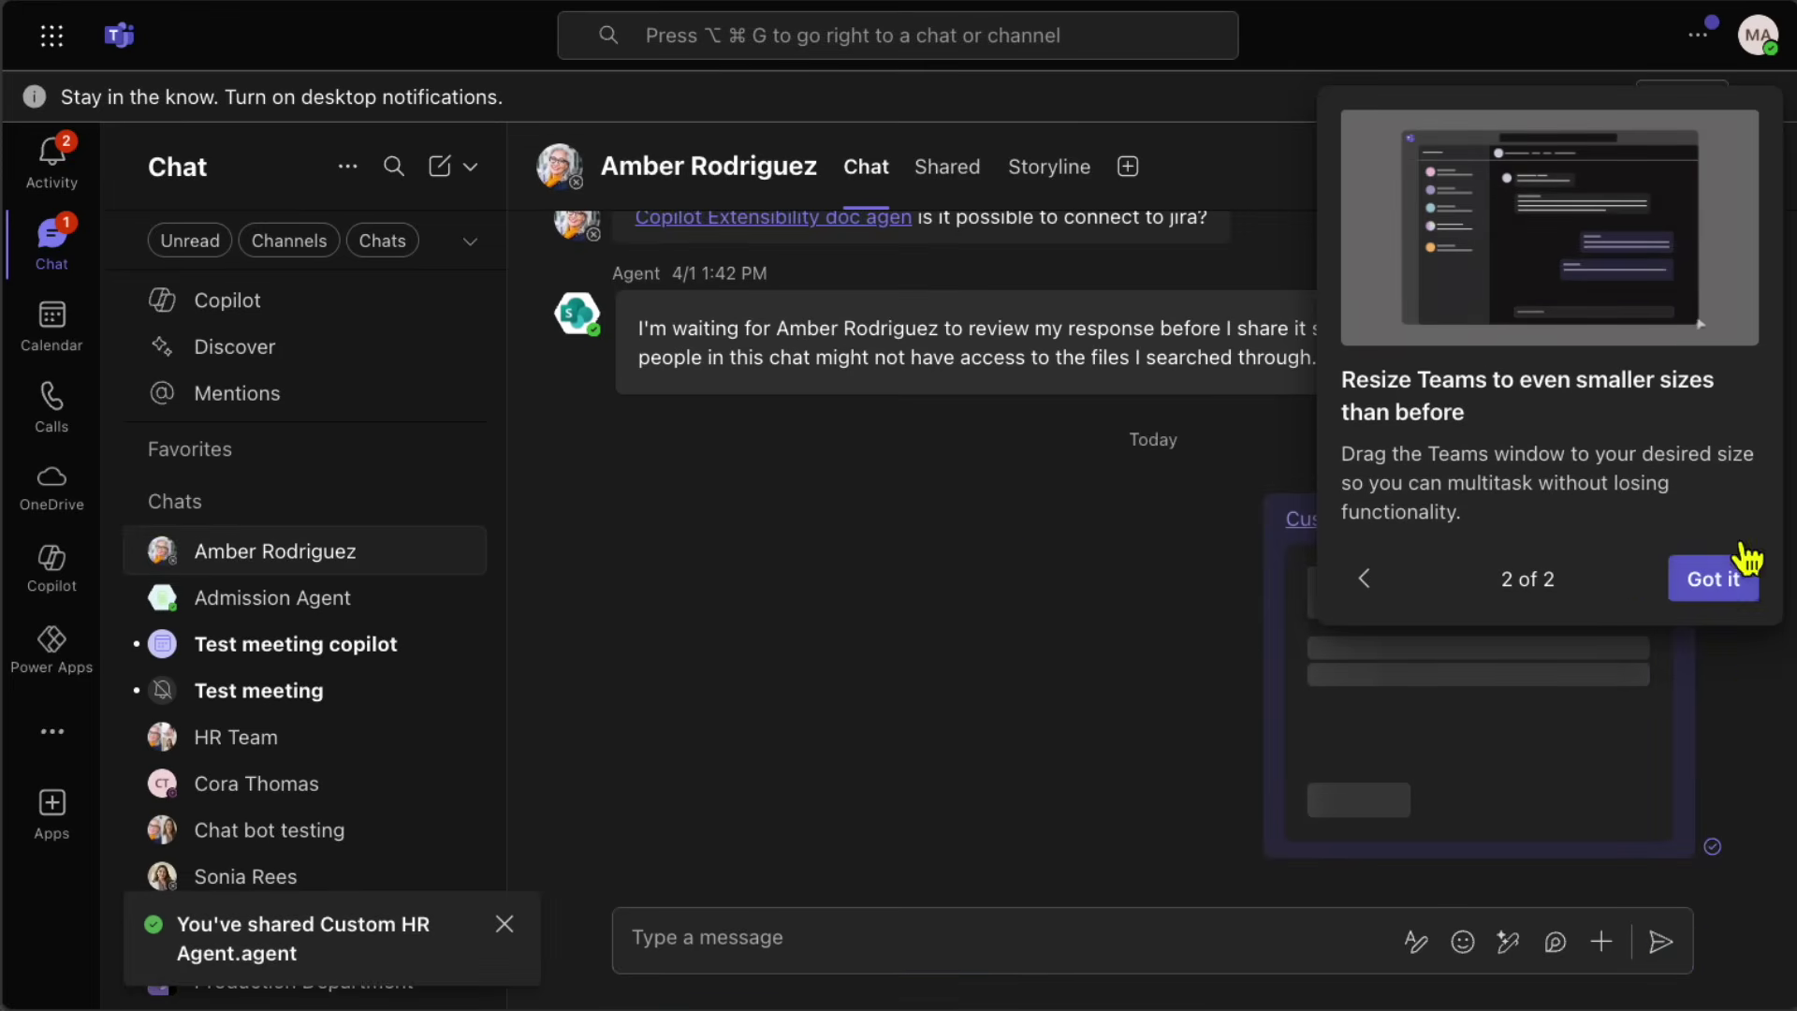
{"action": "left_click", "coordinate": [1726, 573]}
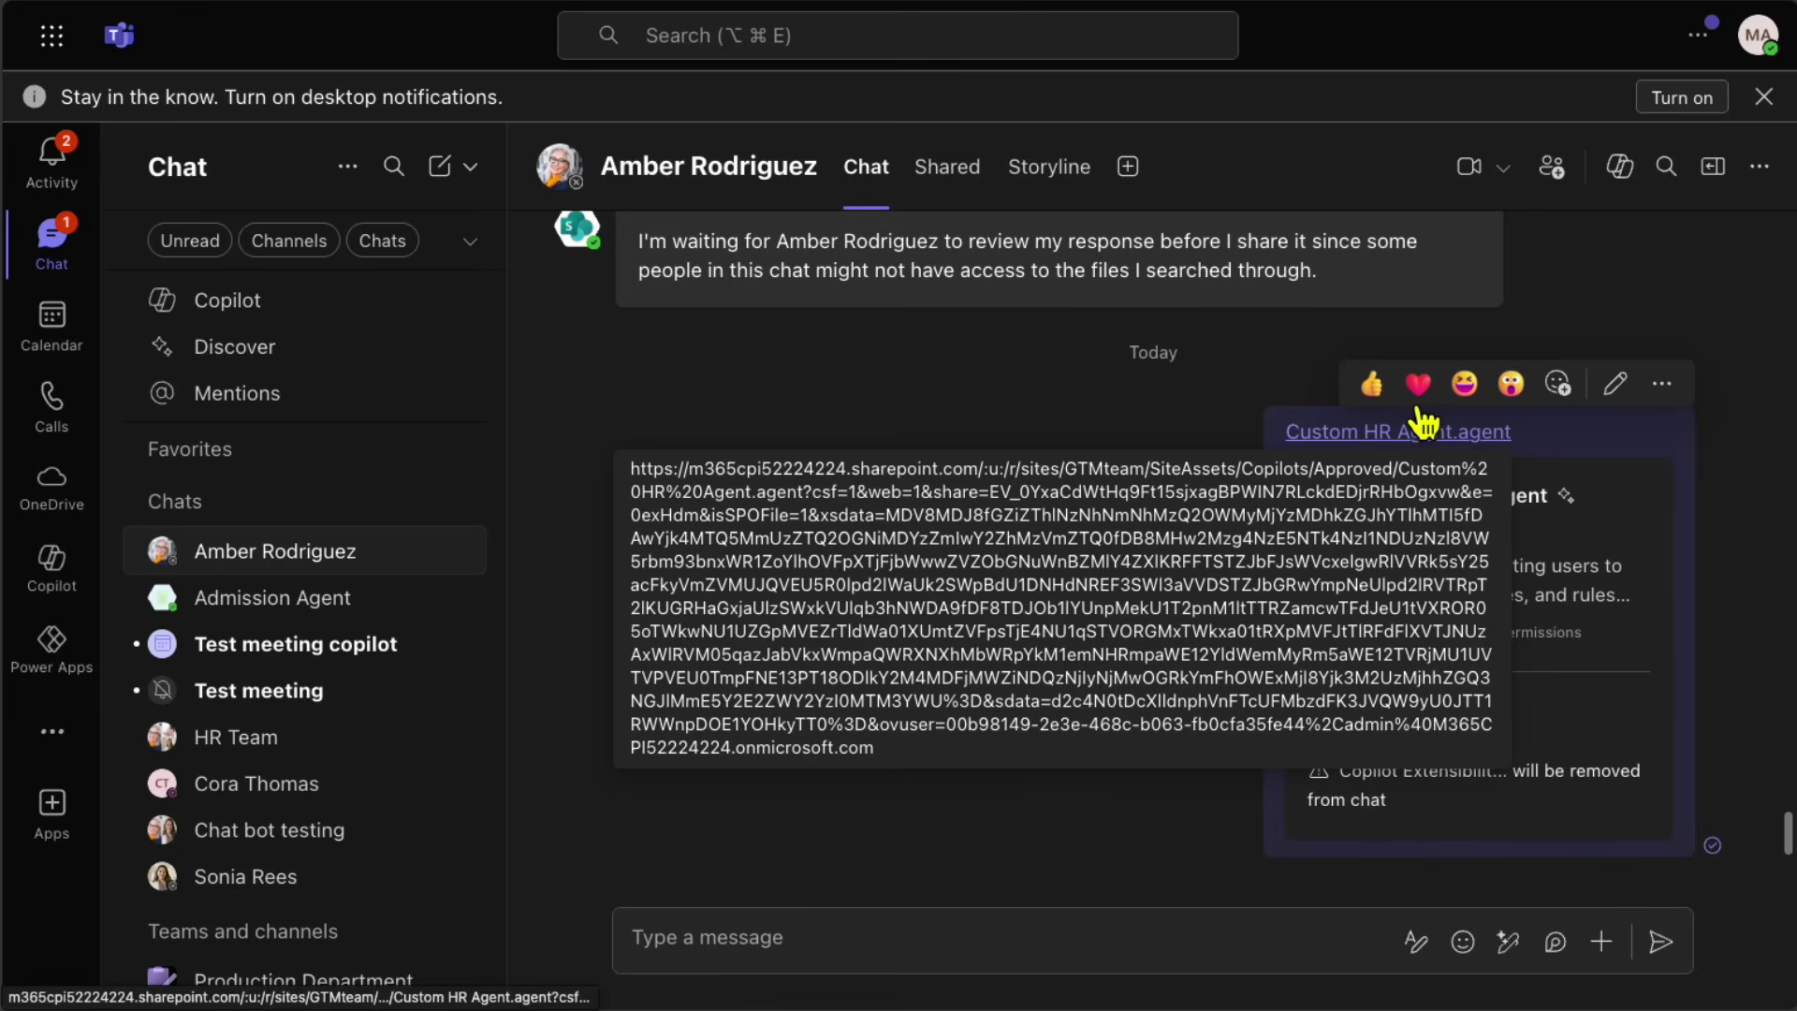
- Open the shared Custom HR Agent.agent link and ask its suggested prompt "What is Whistleblowing procedures?"
{"action": "left_click", "coordinate": [1353, 429]}
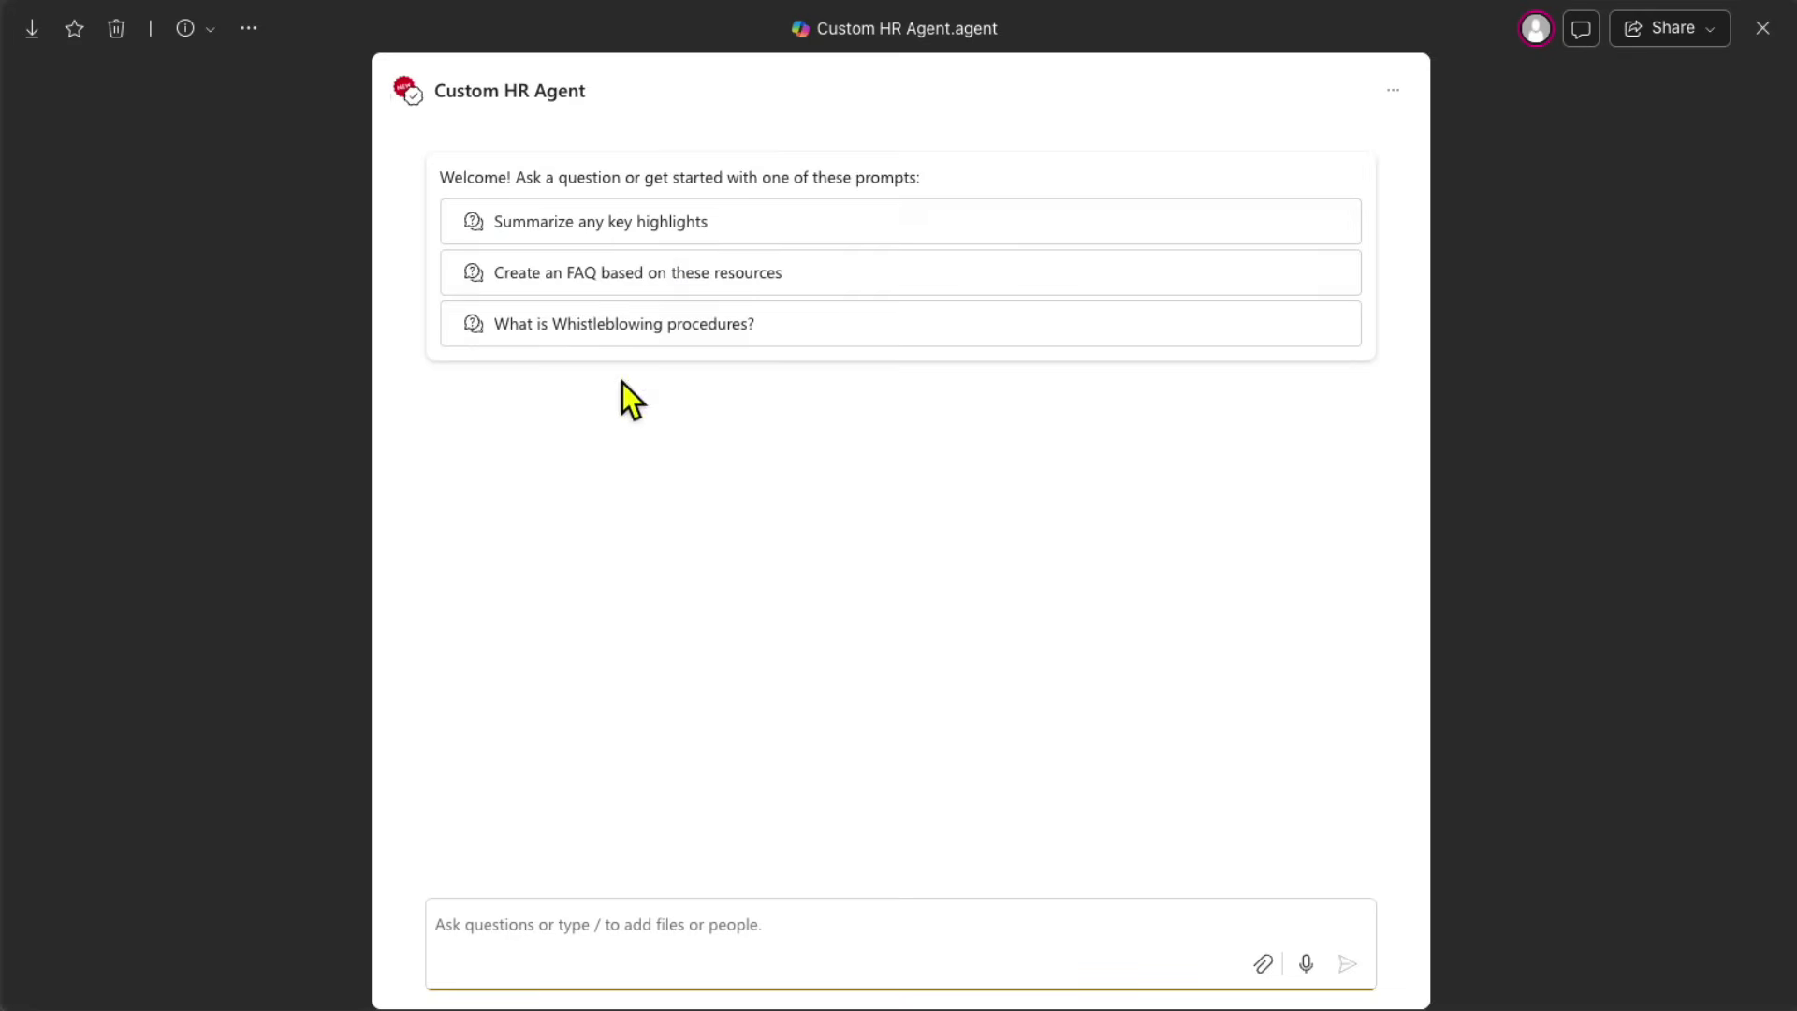
{"action": "left_click", "coordinate": [700, 325]}
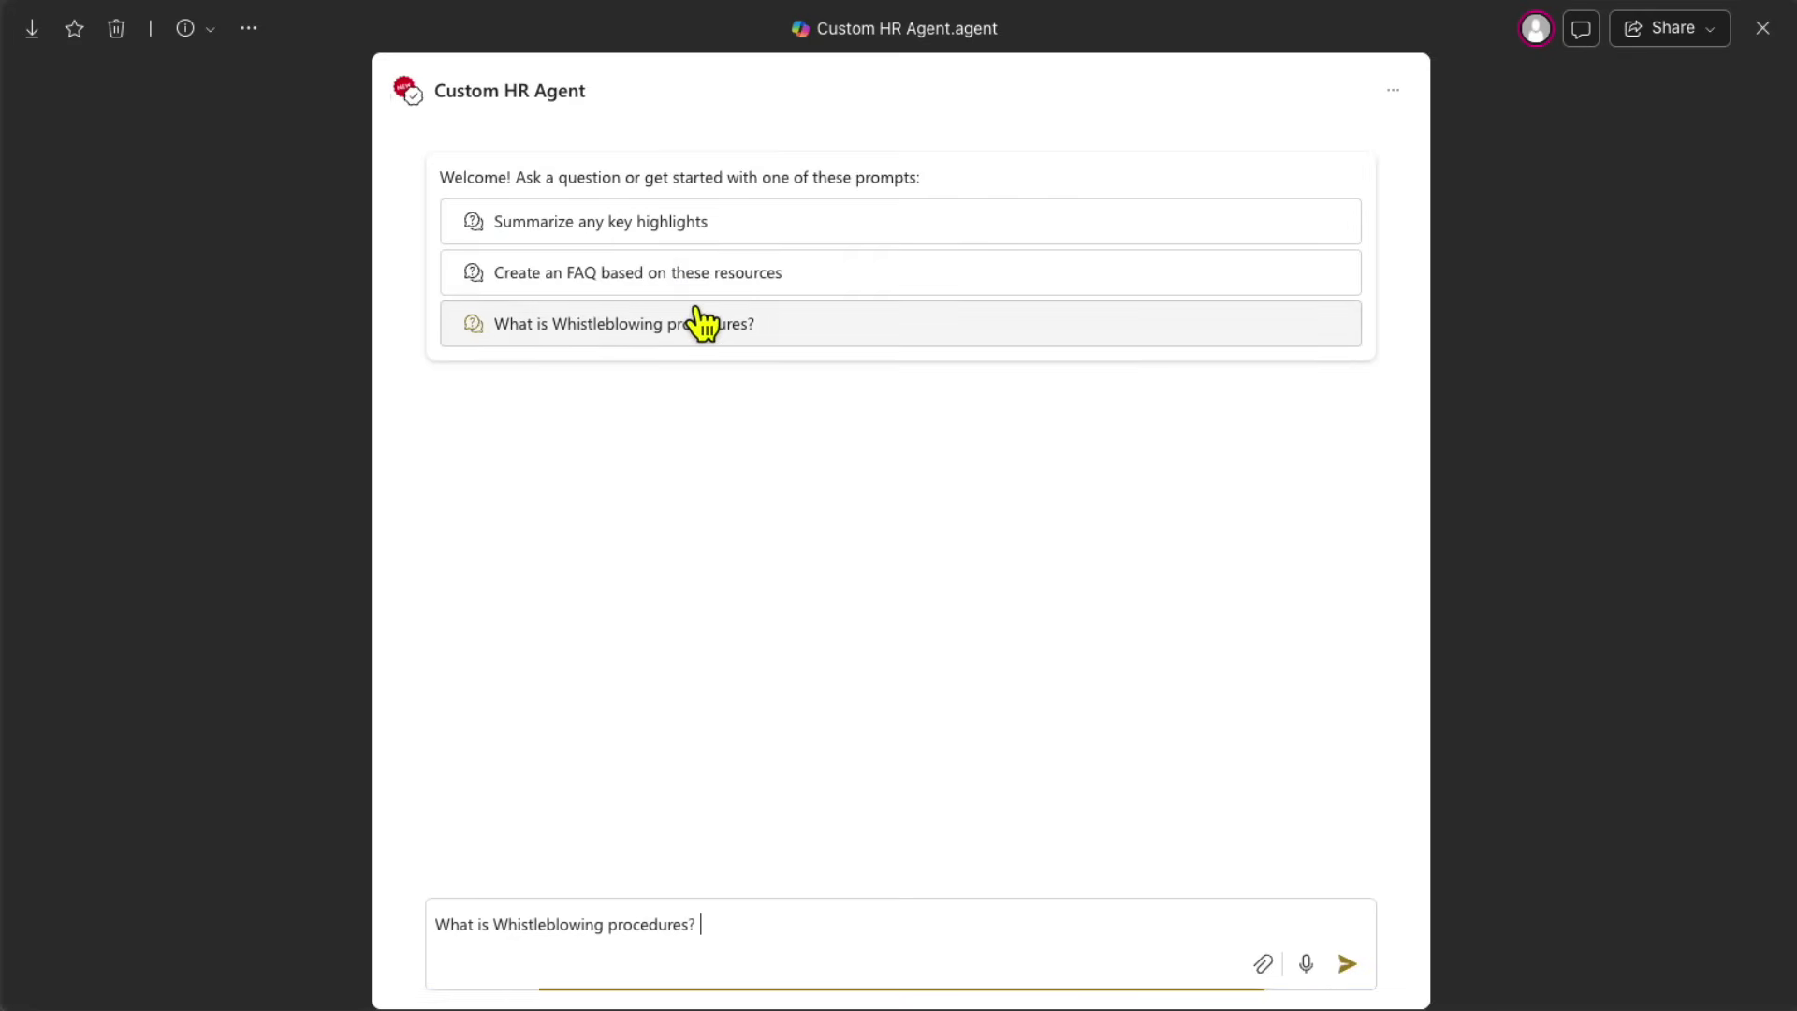
{"action": "left_click", "coordinate": [1357, 958]}
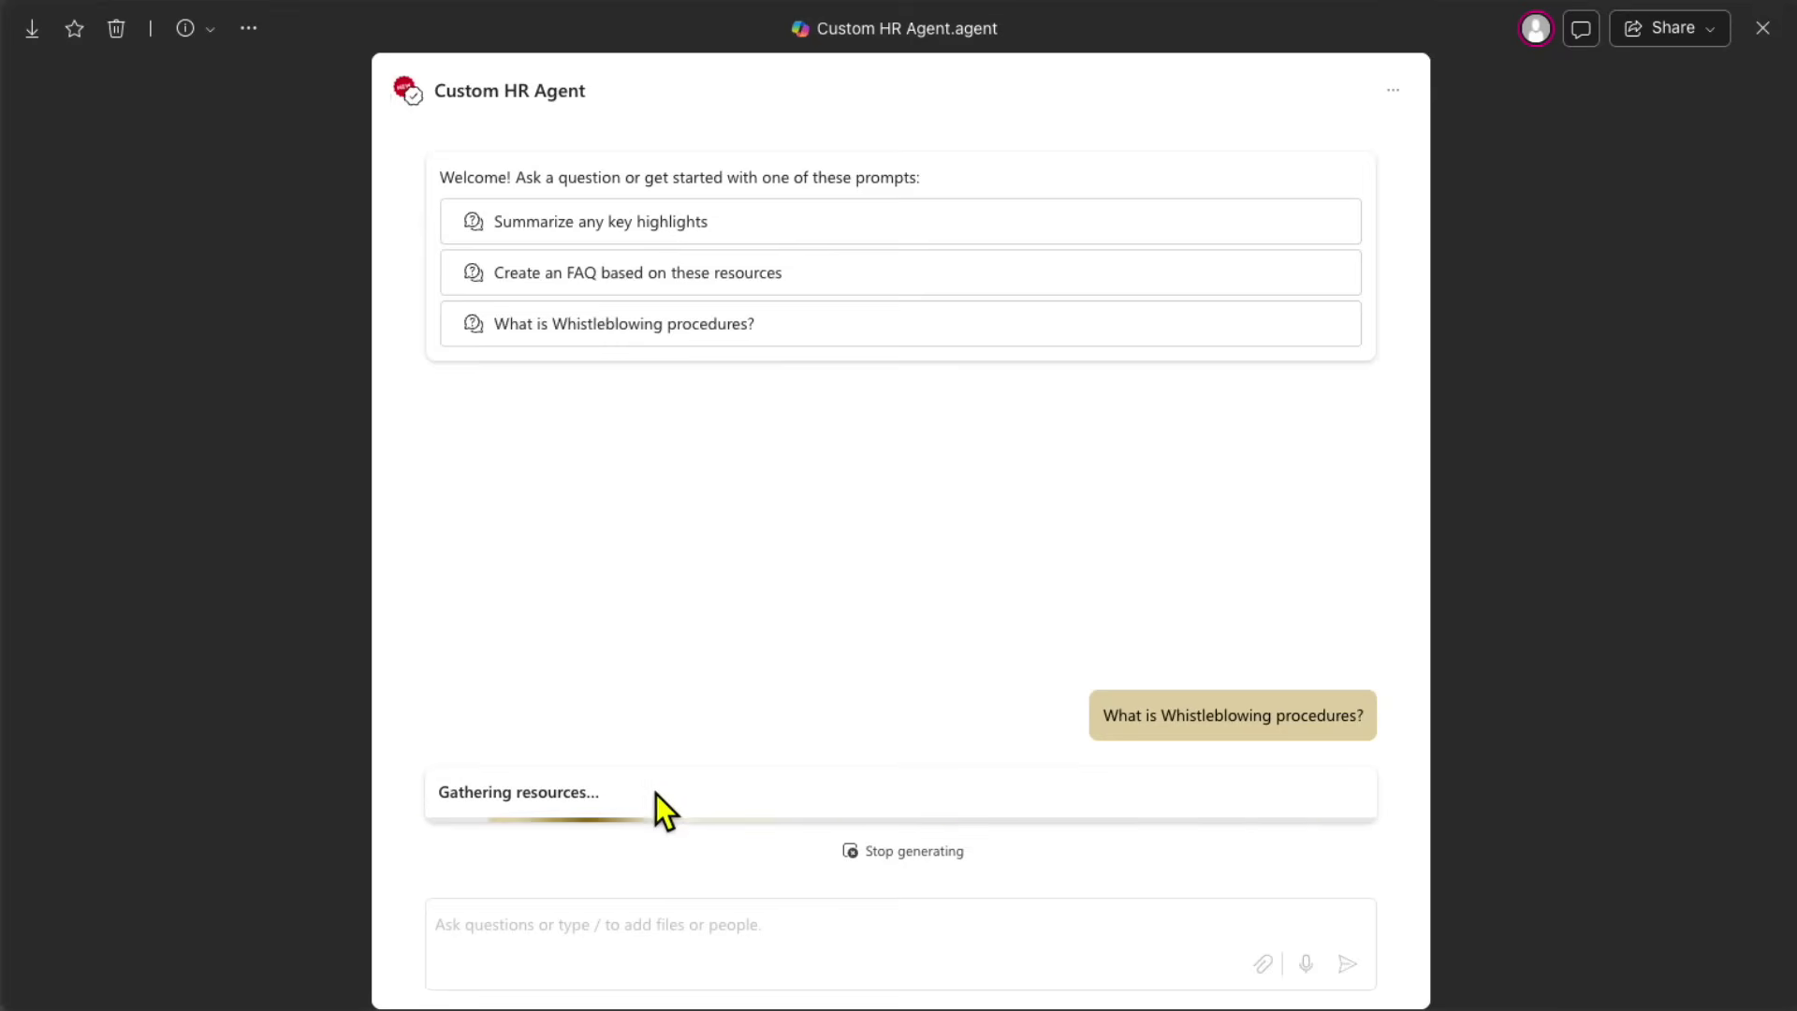
{"action": "scroll", "coordinate": [694, 697], "scroll_direction": "down", "scroll_amount": 3}
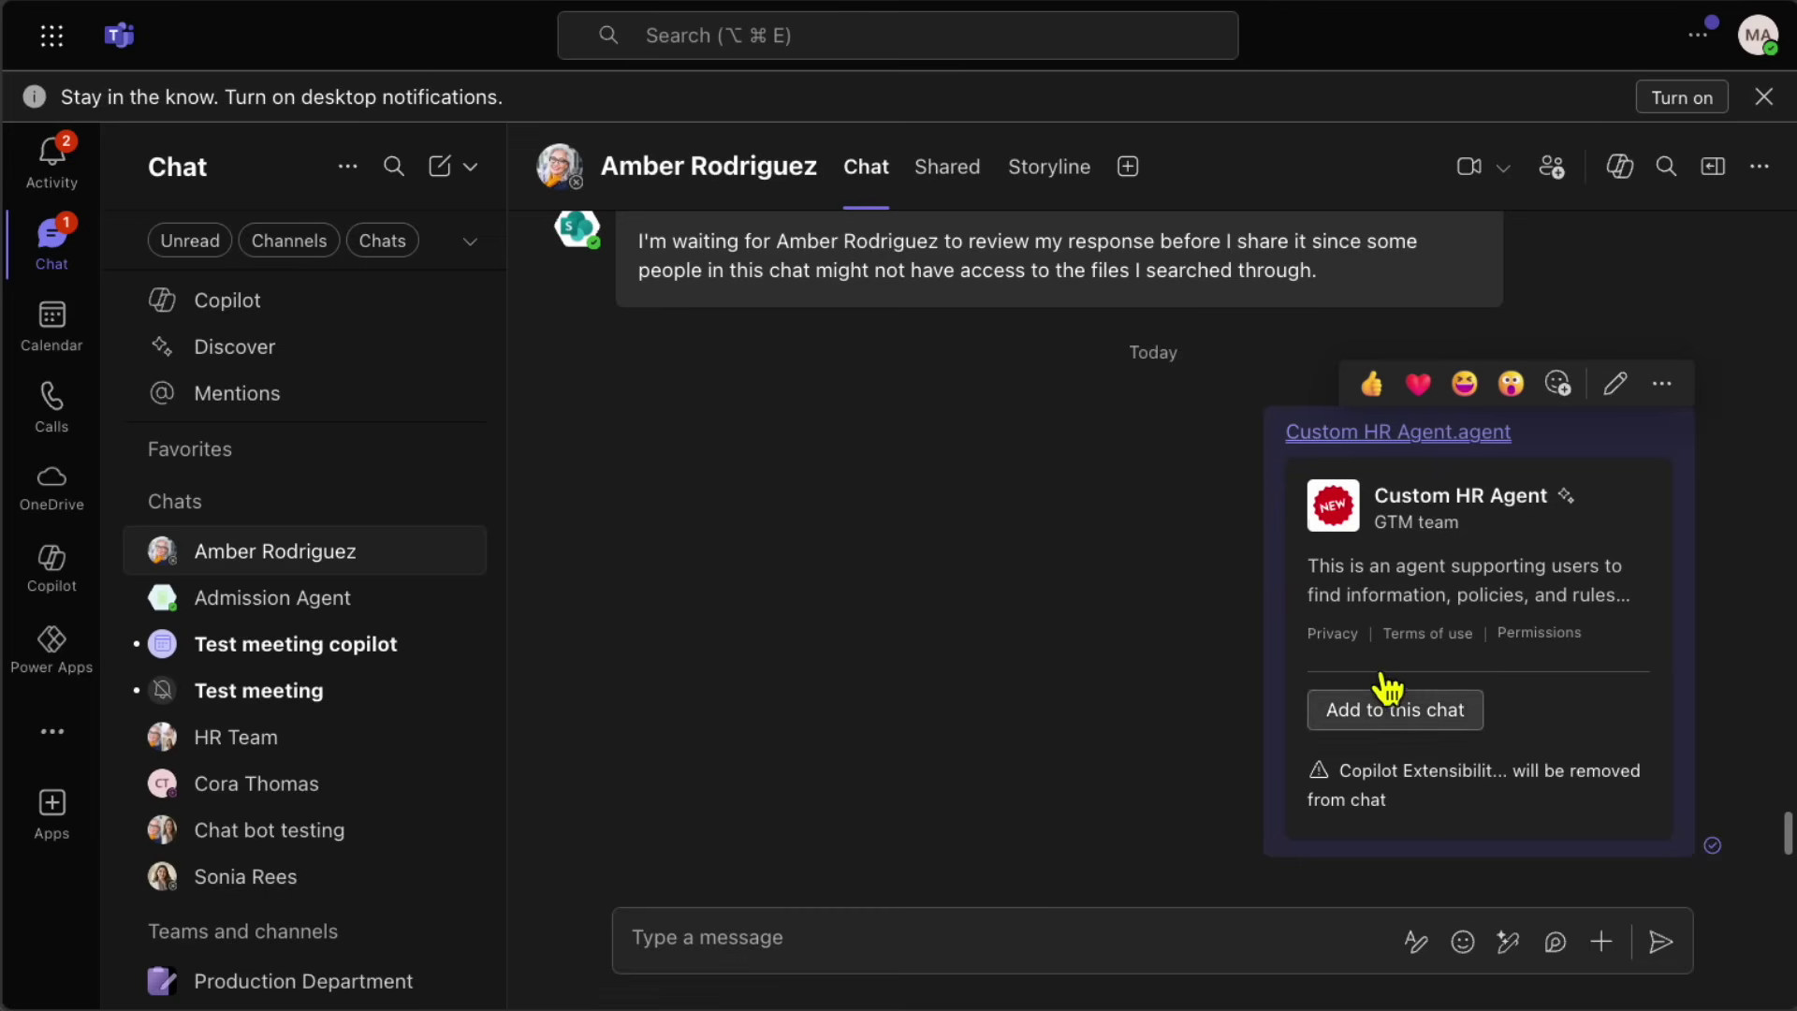
- Add Custom HR Agent to the open one-to-one chat, then mention it in a message asking "whats the hiring policy?"
{"action": "left_click", "coordinate": [1388, 697]}
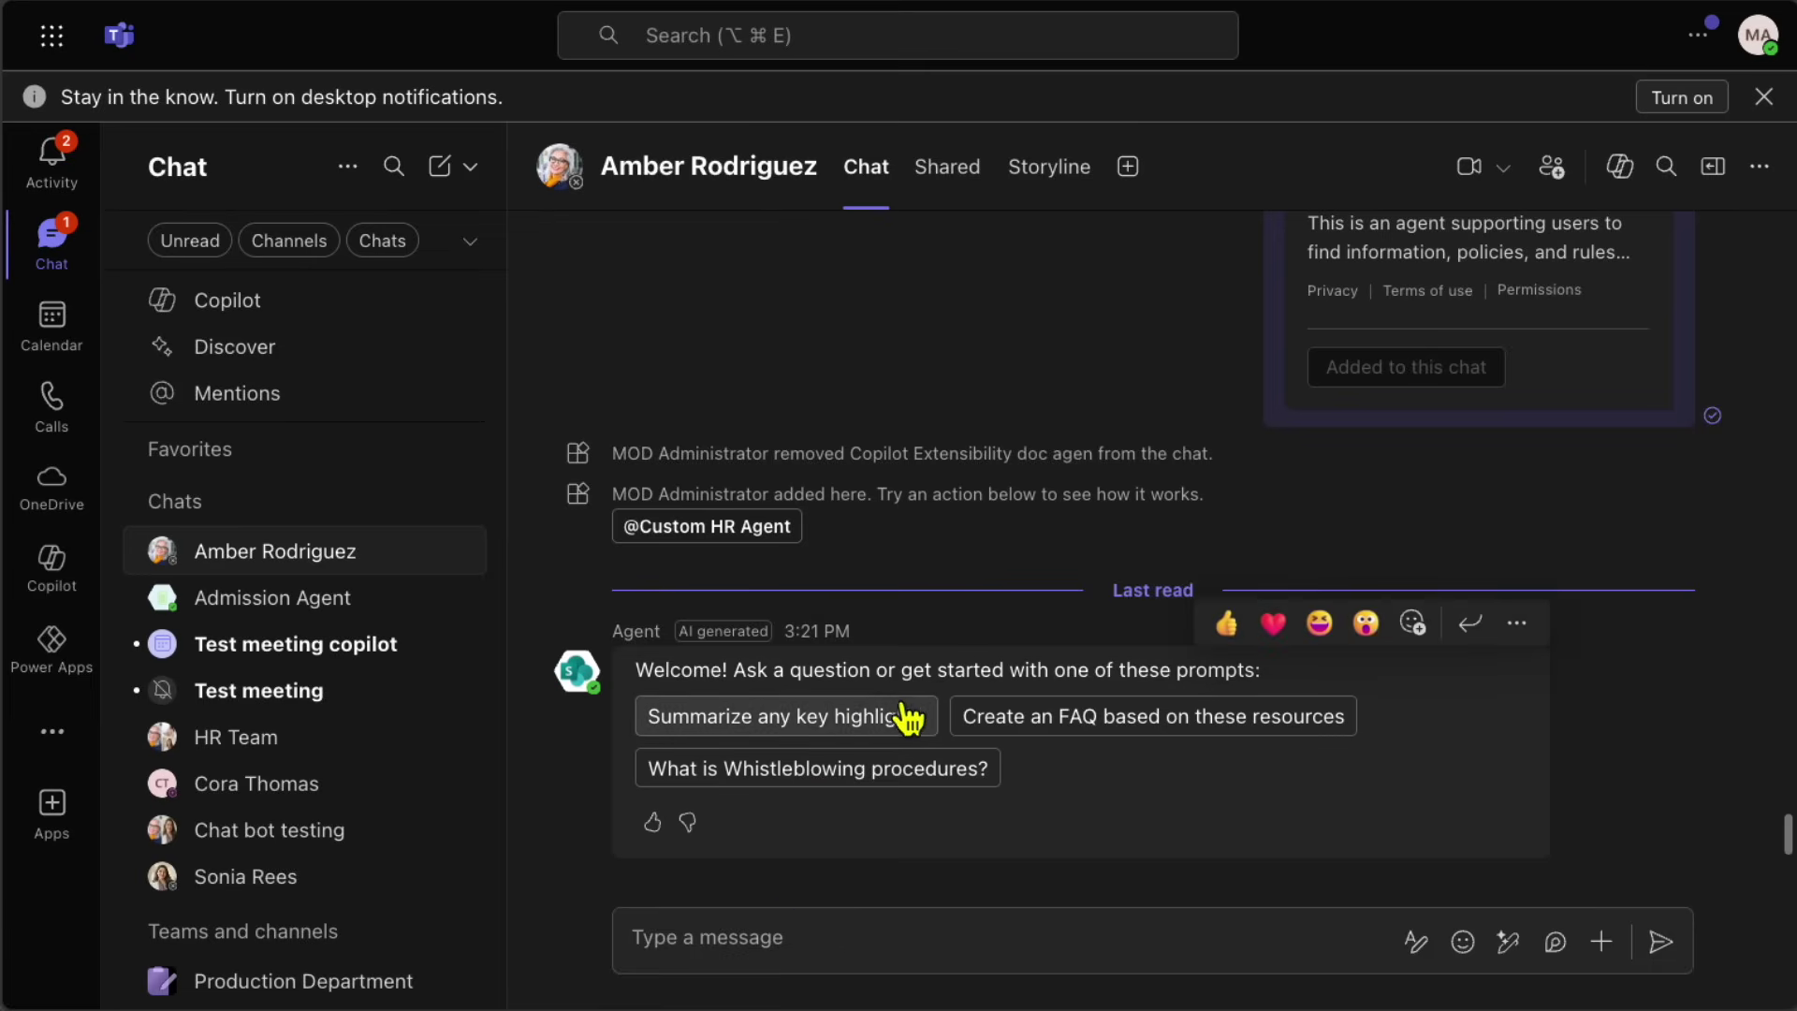
{"action": "left_click", "coordinate": [829, 909]}
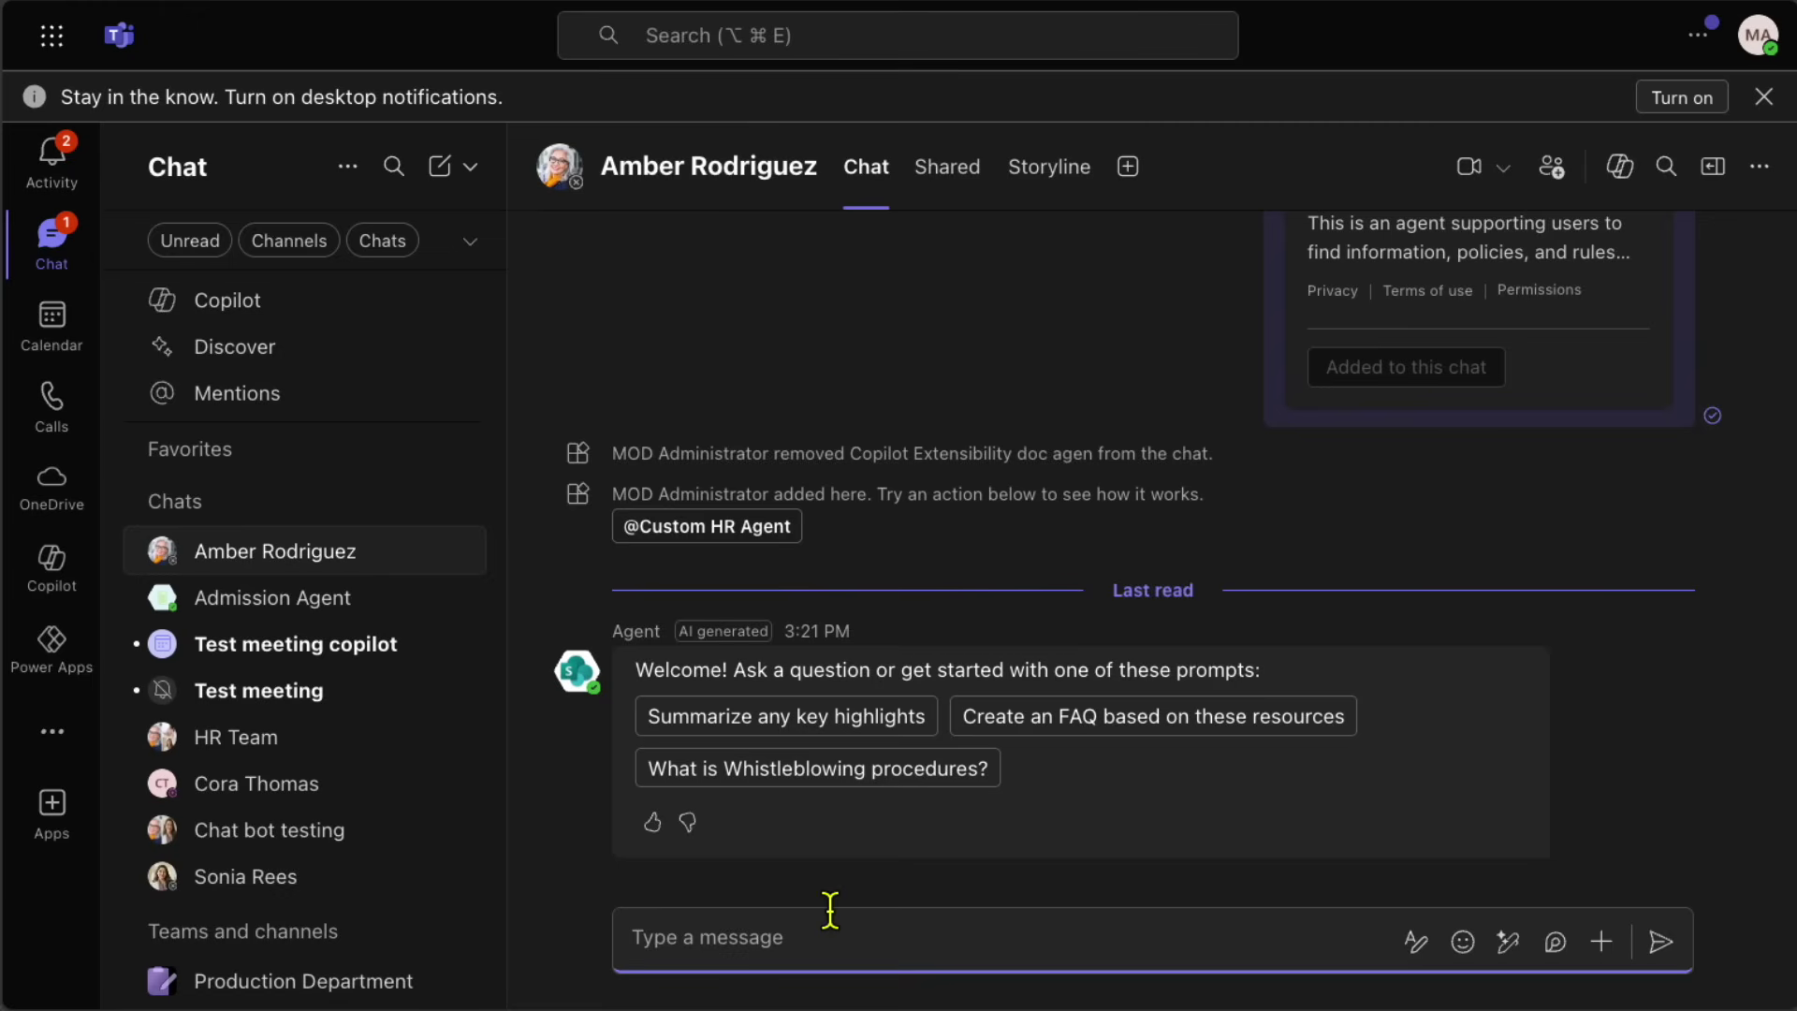
{"action": "type", "text": "@"}
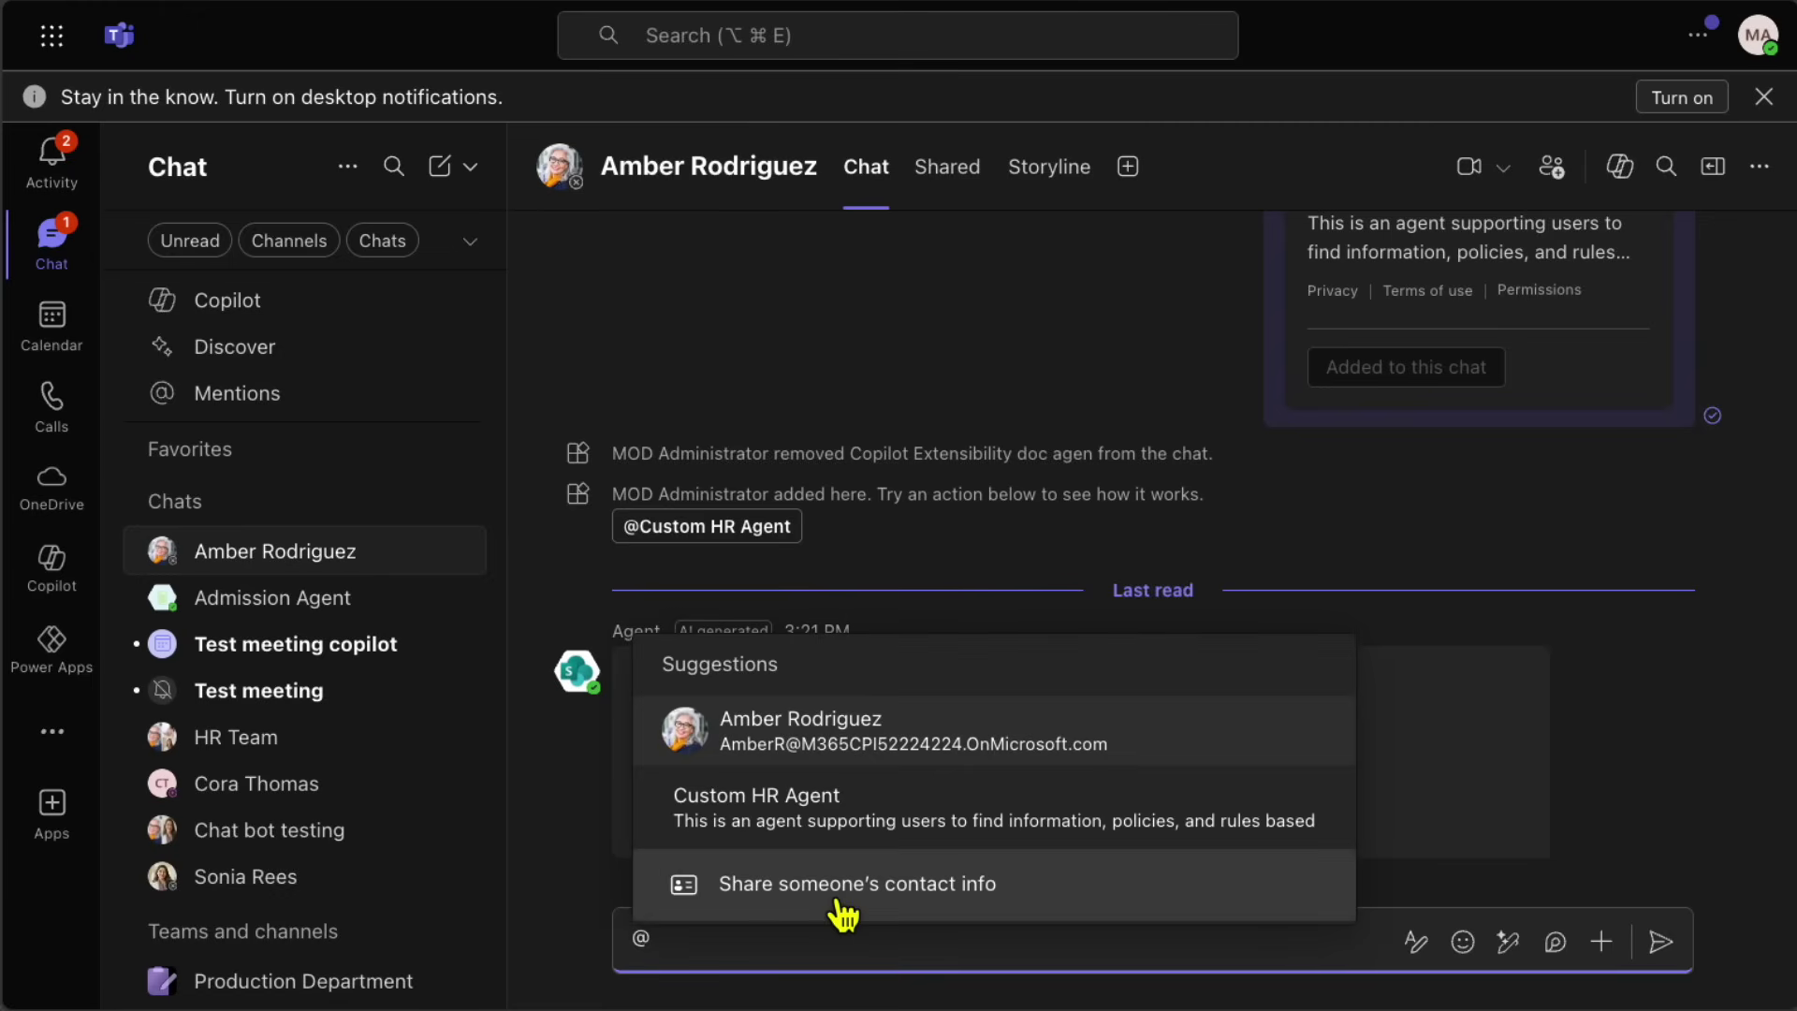
{"action": "left_click", "coordinate": [814, 806]}
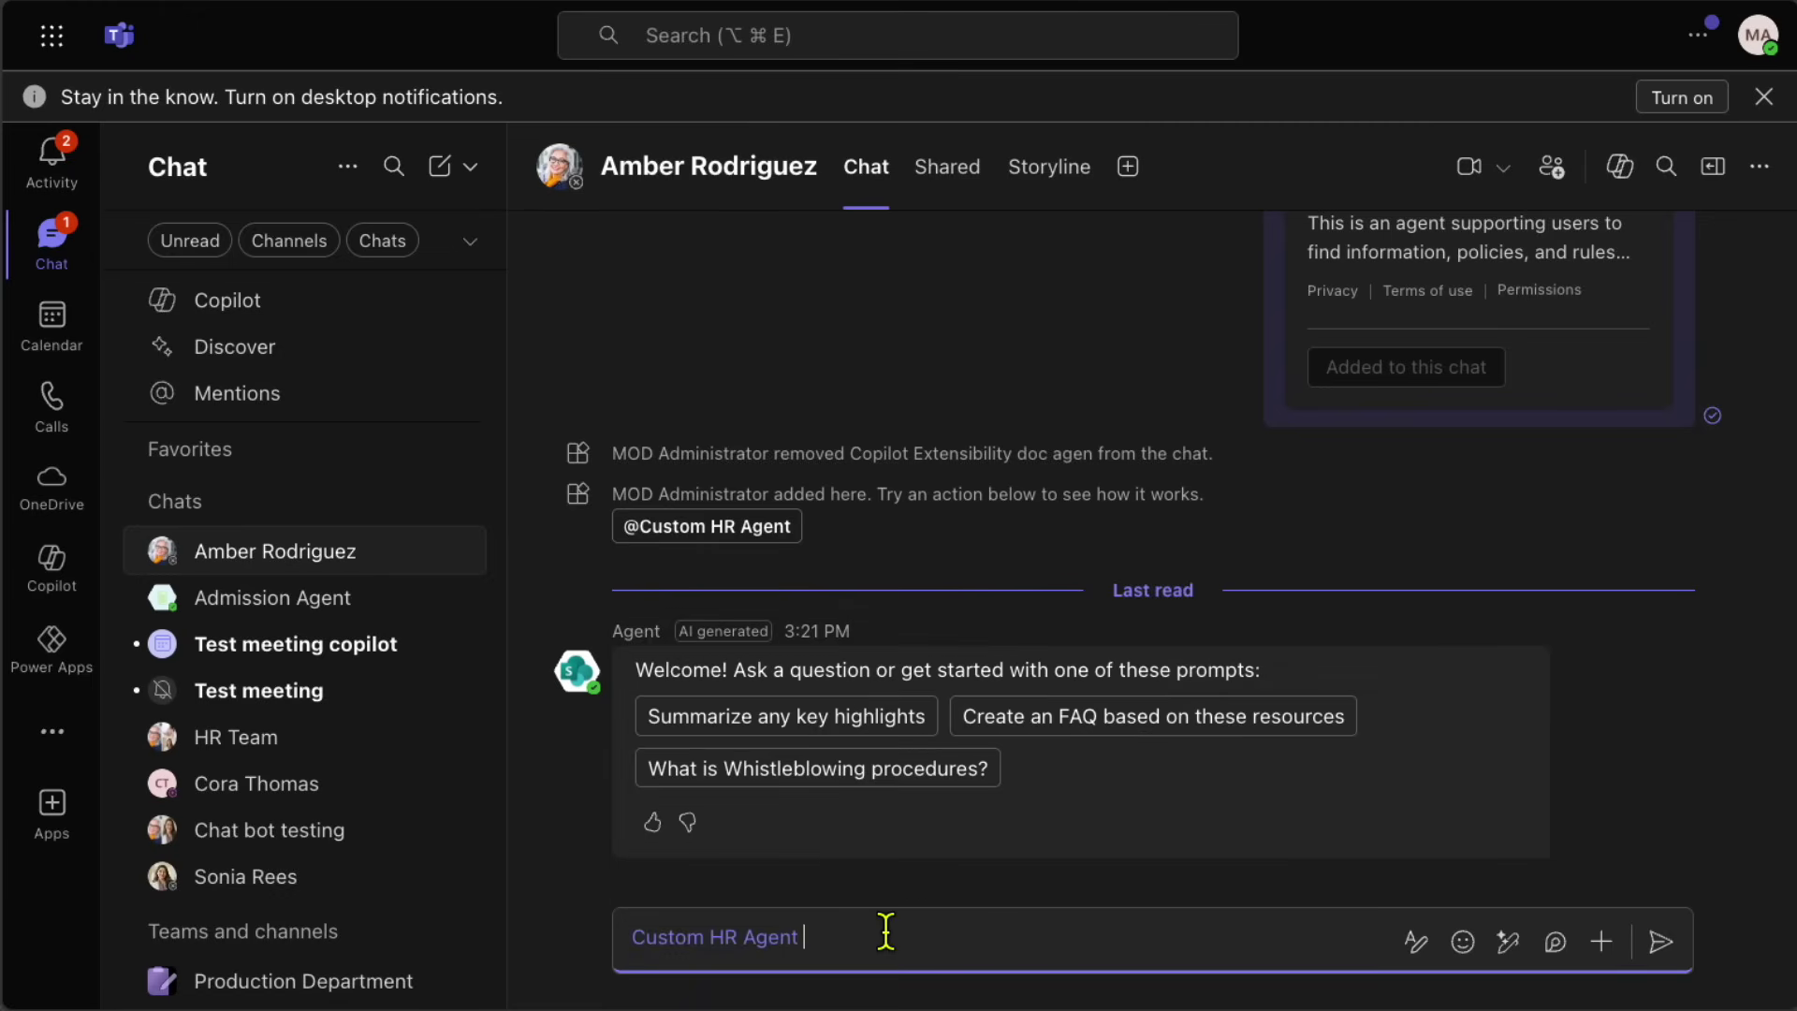
{"action": "type", "text": "whats the hirin"}
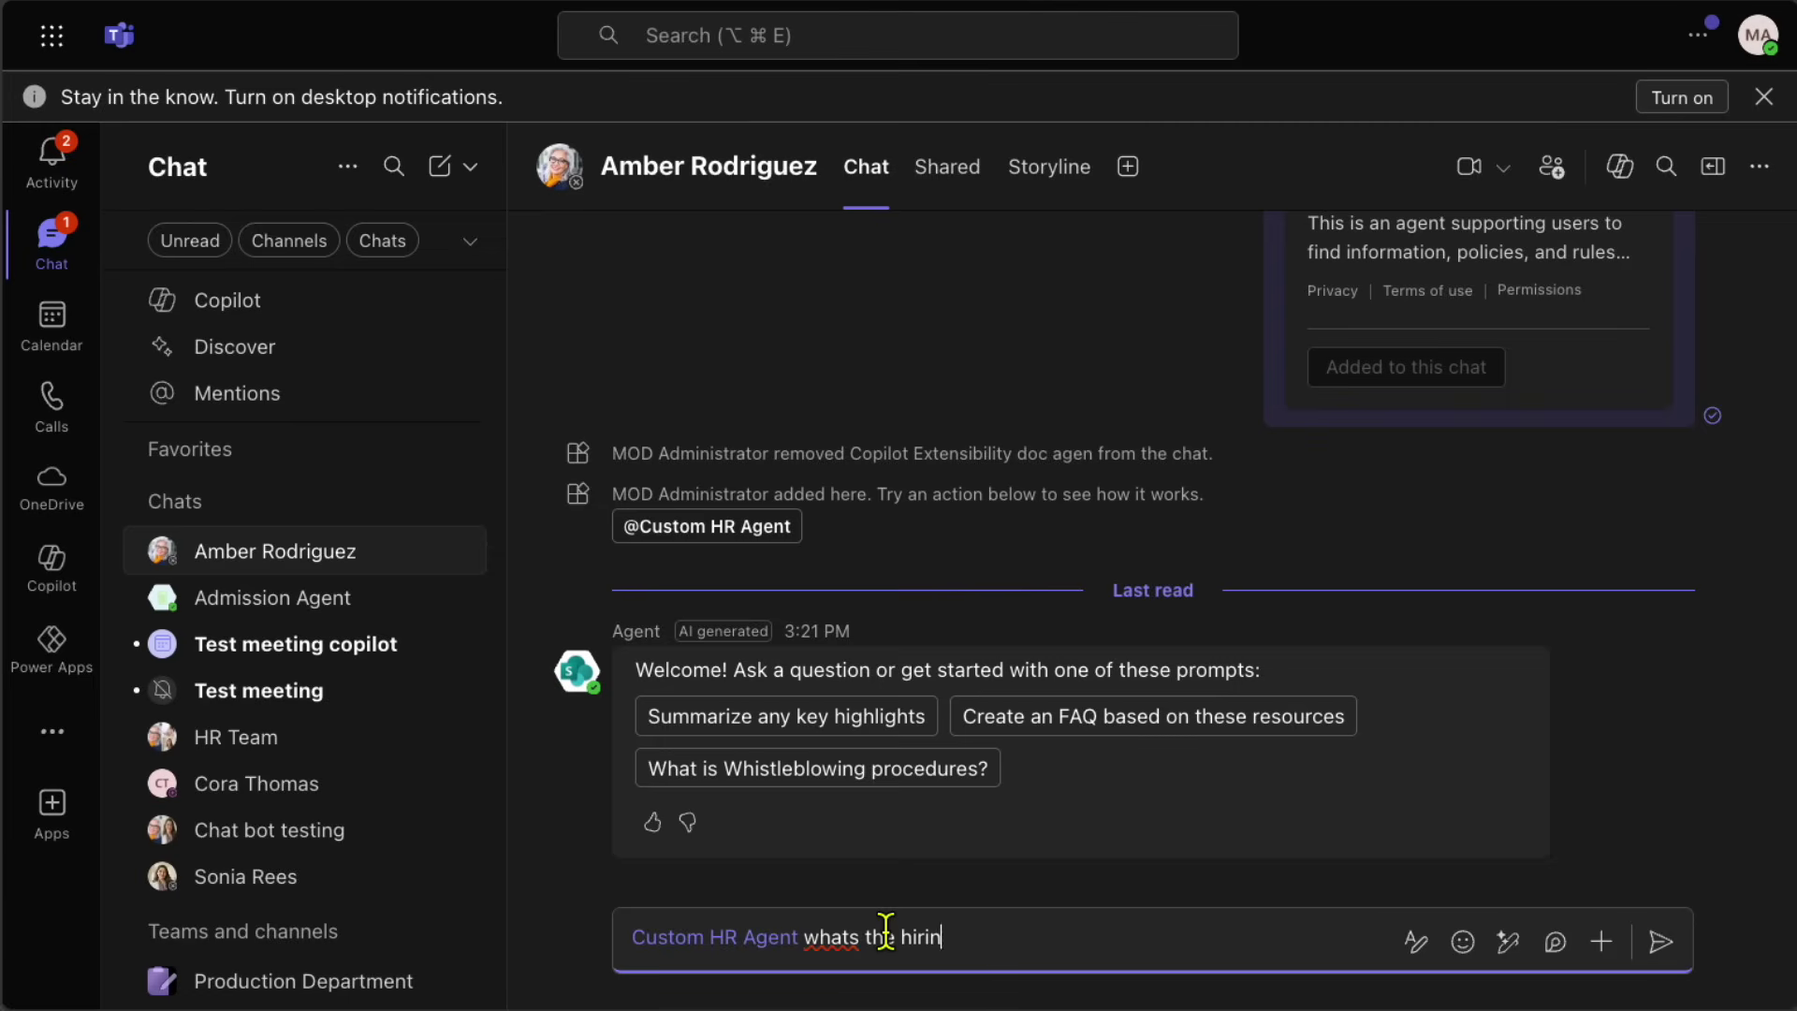
{"action": "type", "text": "g policy?"}
{"action": "key", "text": "Return"}
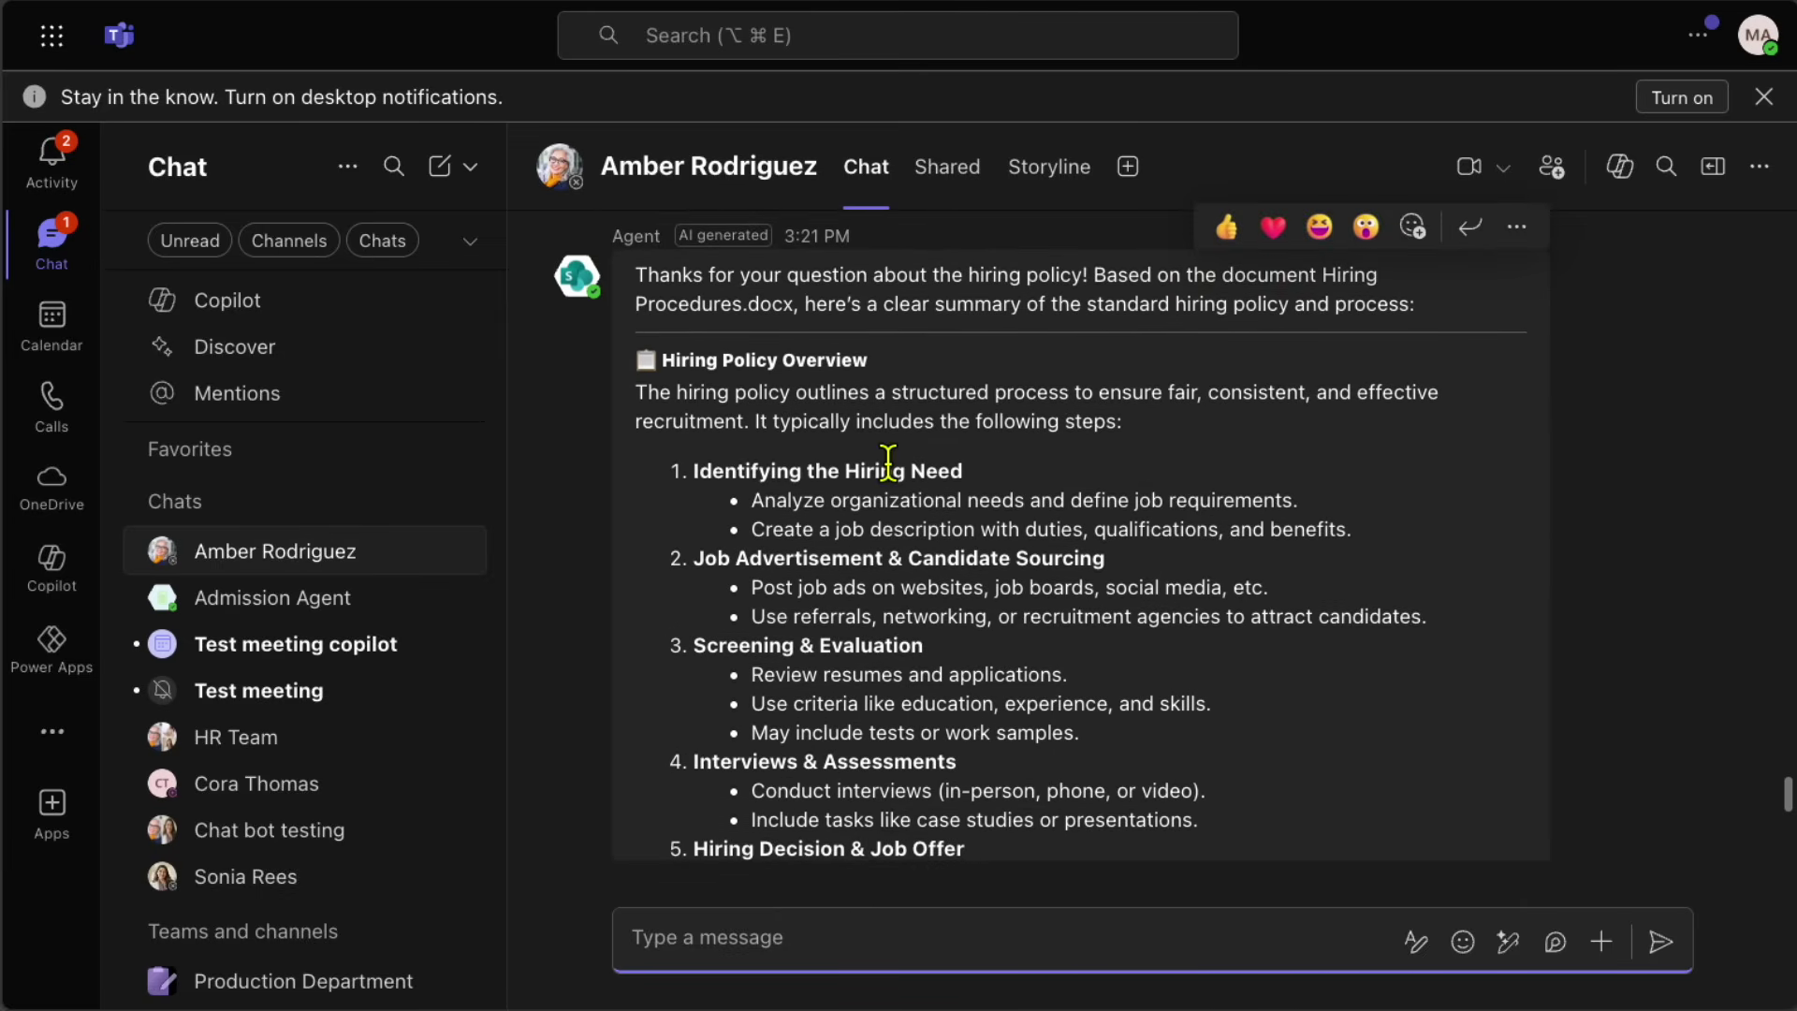
- Read through the agent's full hiring policy answer in the chat, including its listed process steps, source reference and suggested follow-up prompts
{"action": "scroll", "coordinate": [884, 458], "scroll_direction": "down", "scroll_amount": 6}
{"action": "scroll", "coordinate": [884, 456], "scroll_direction": "up", "scroll_amount": 10}
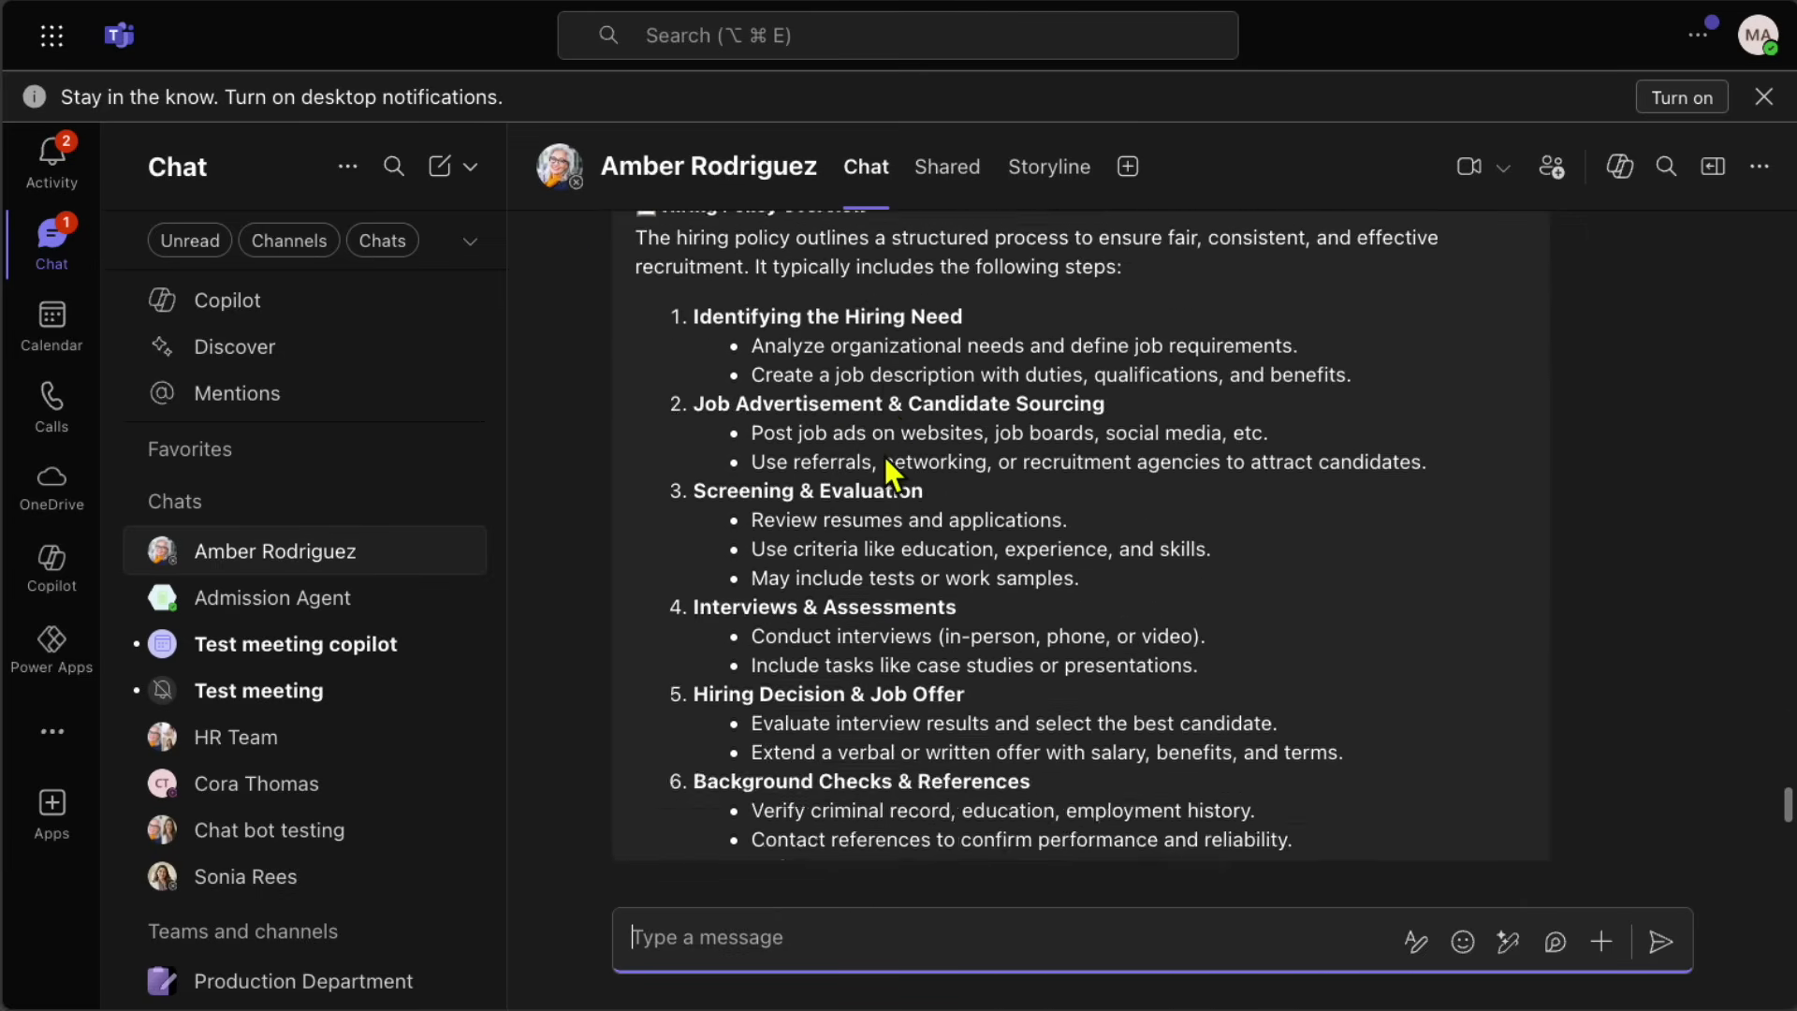
{"action": "scroll", "coordinate": [884, 457], "scroll_direction": "down", "scroll_amount": 8}
{"action": "scroll", "coordinate": [885, 456], "scroll_direction": "up", "scroll_amount": 4}
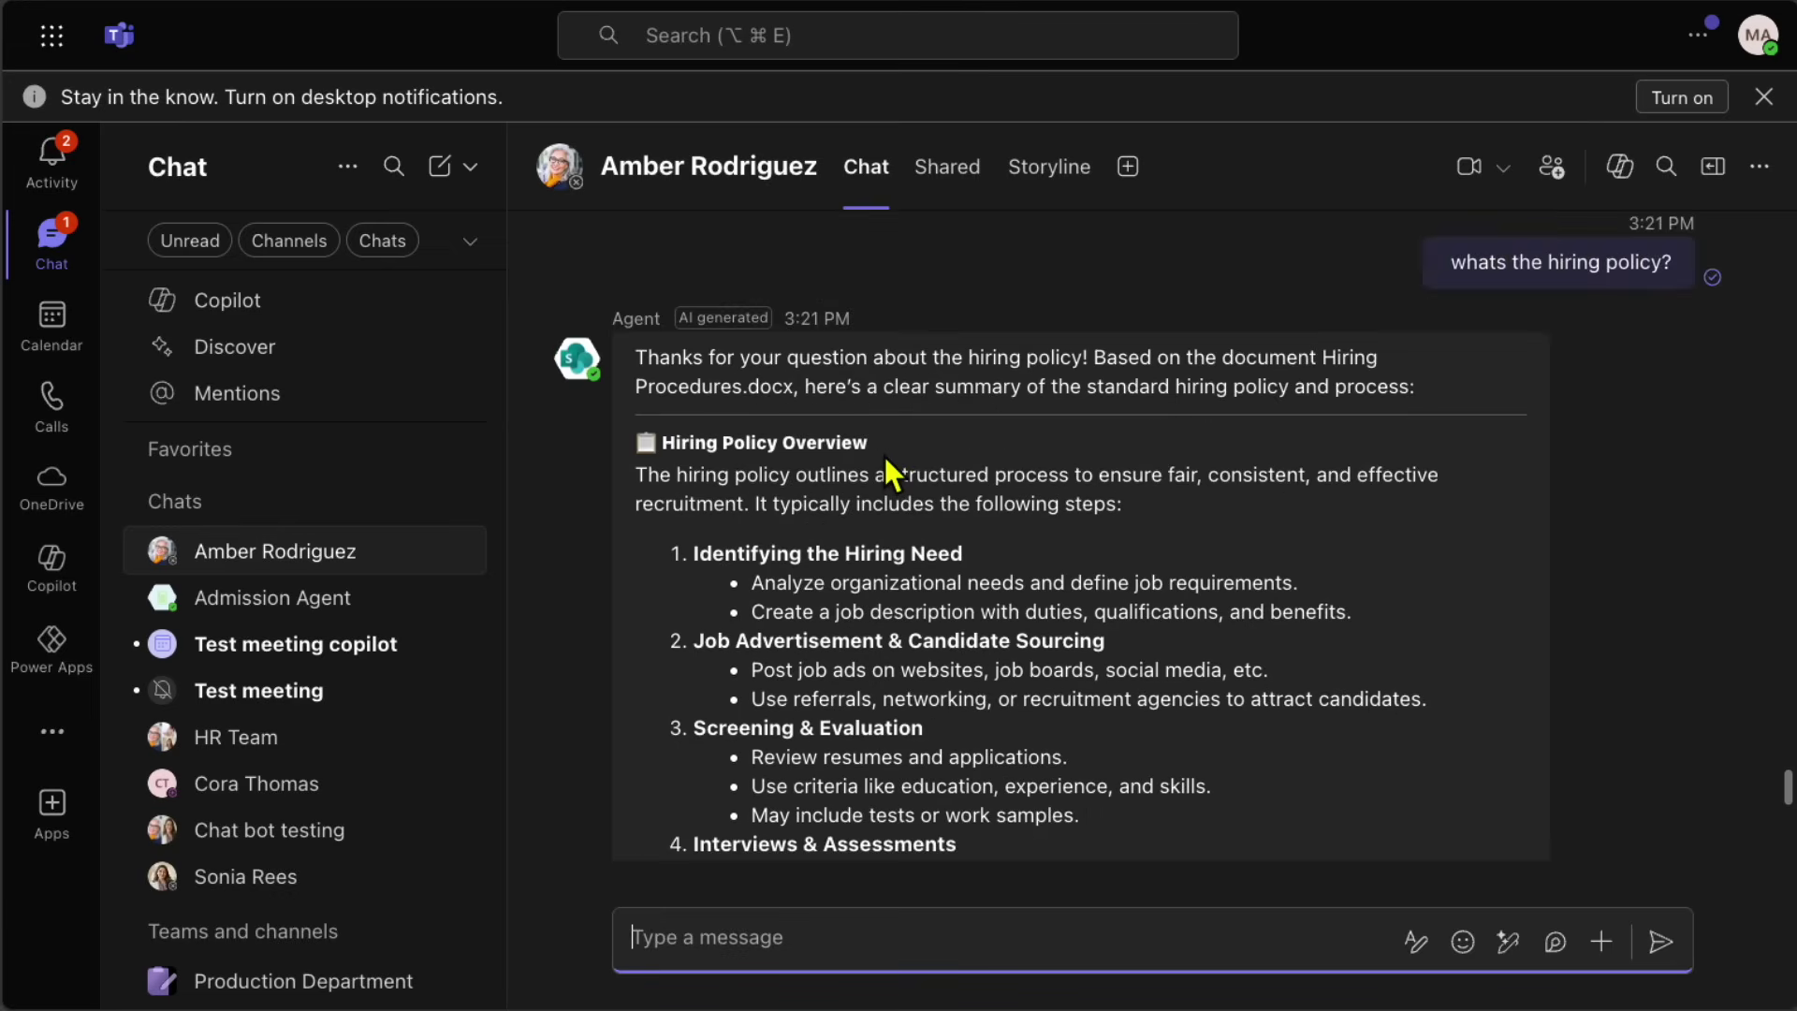
{"action": "scroll", "coordinate": [884, 457], "scroll_direction": "down", "scroll_amount": 8}
{"action": "scroll", "coordinate": [887, 460], "scroll_direction": "up", "scroll_amount": 5}
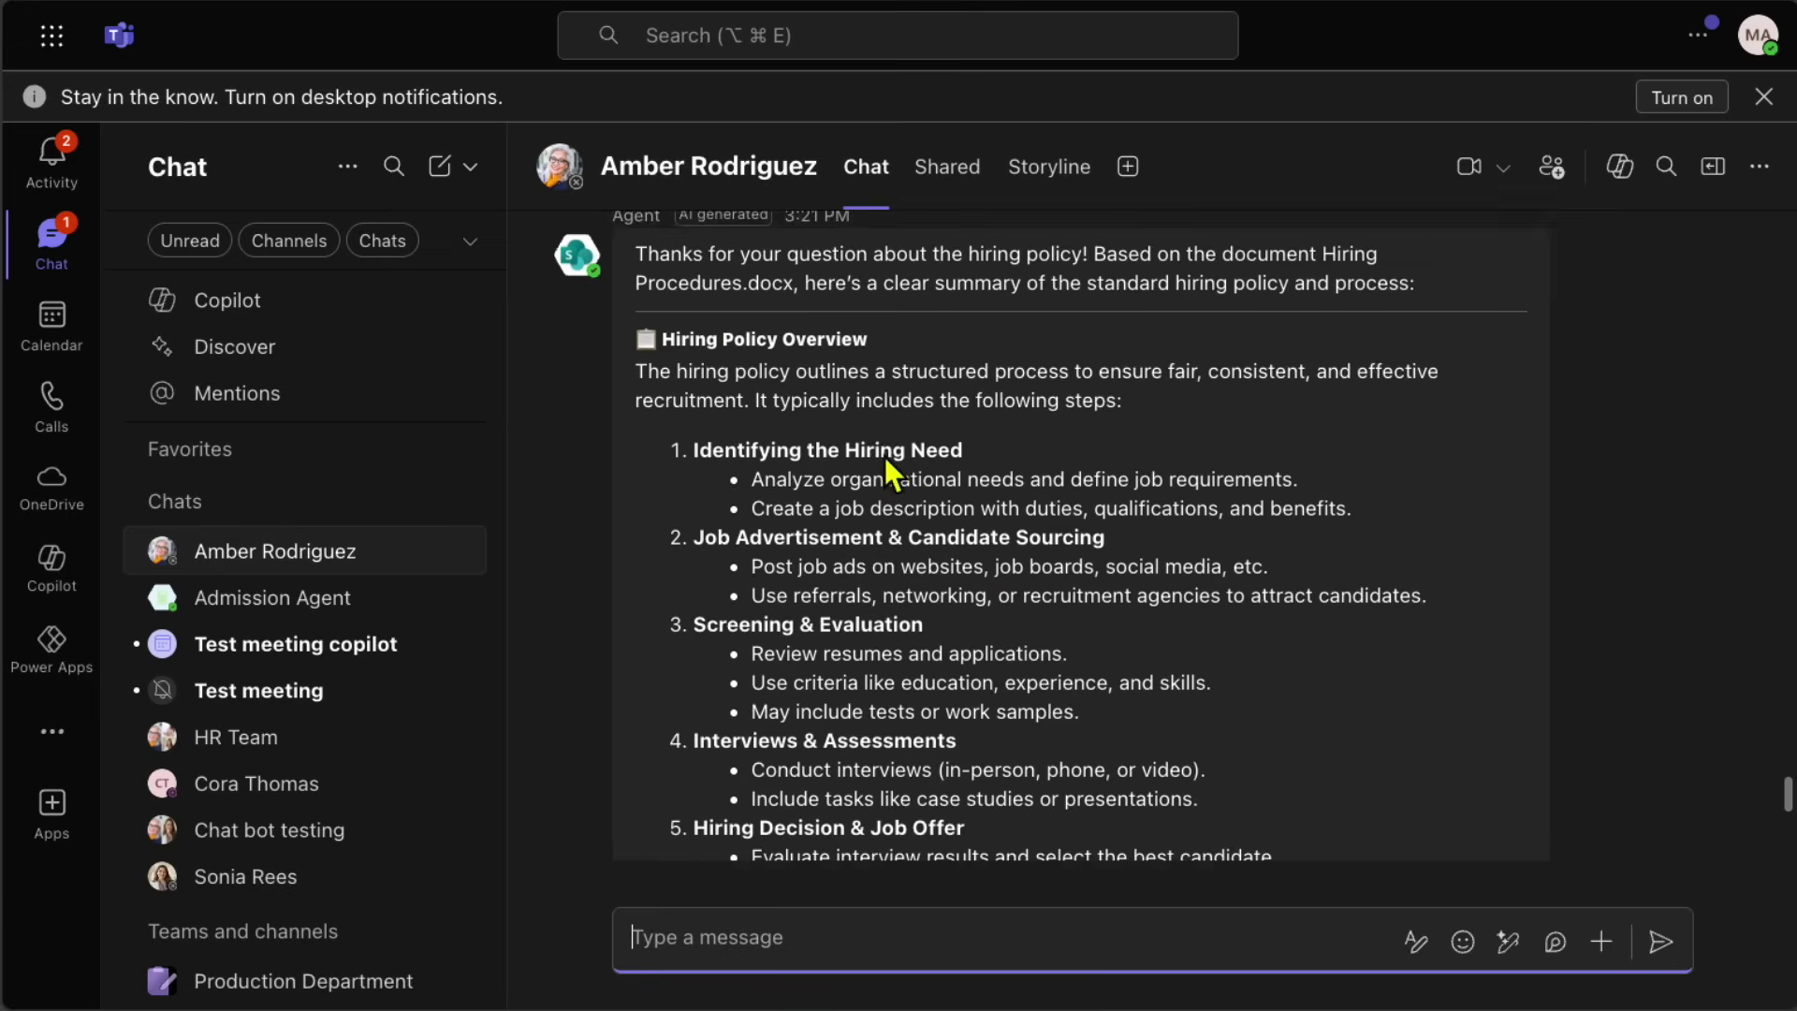
{"action": "scroll", "coordinate": [887, 460], "scroll_direction": "down", "scroll_amount": 4}
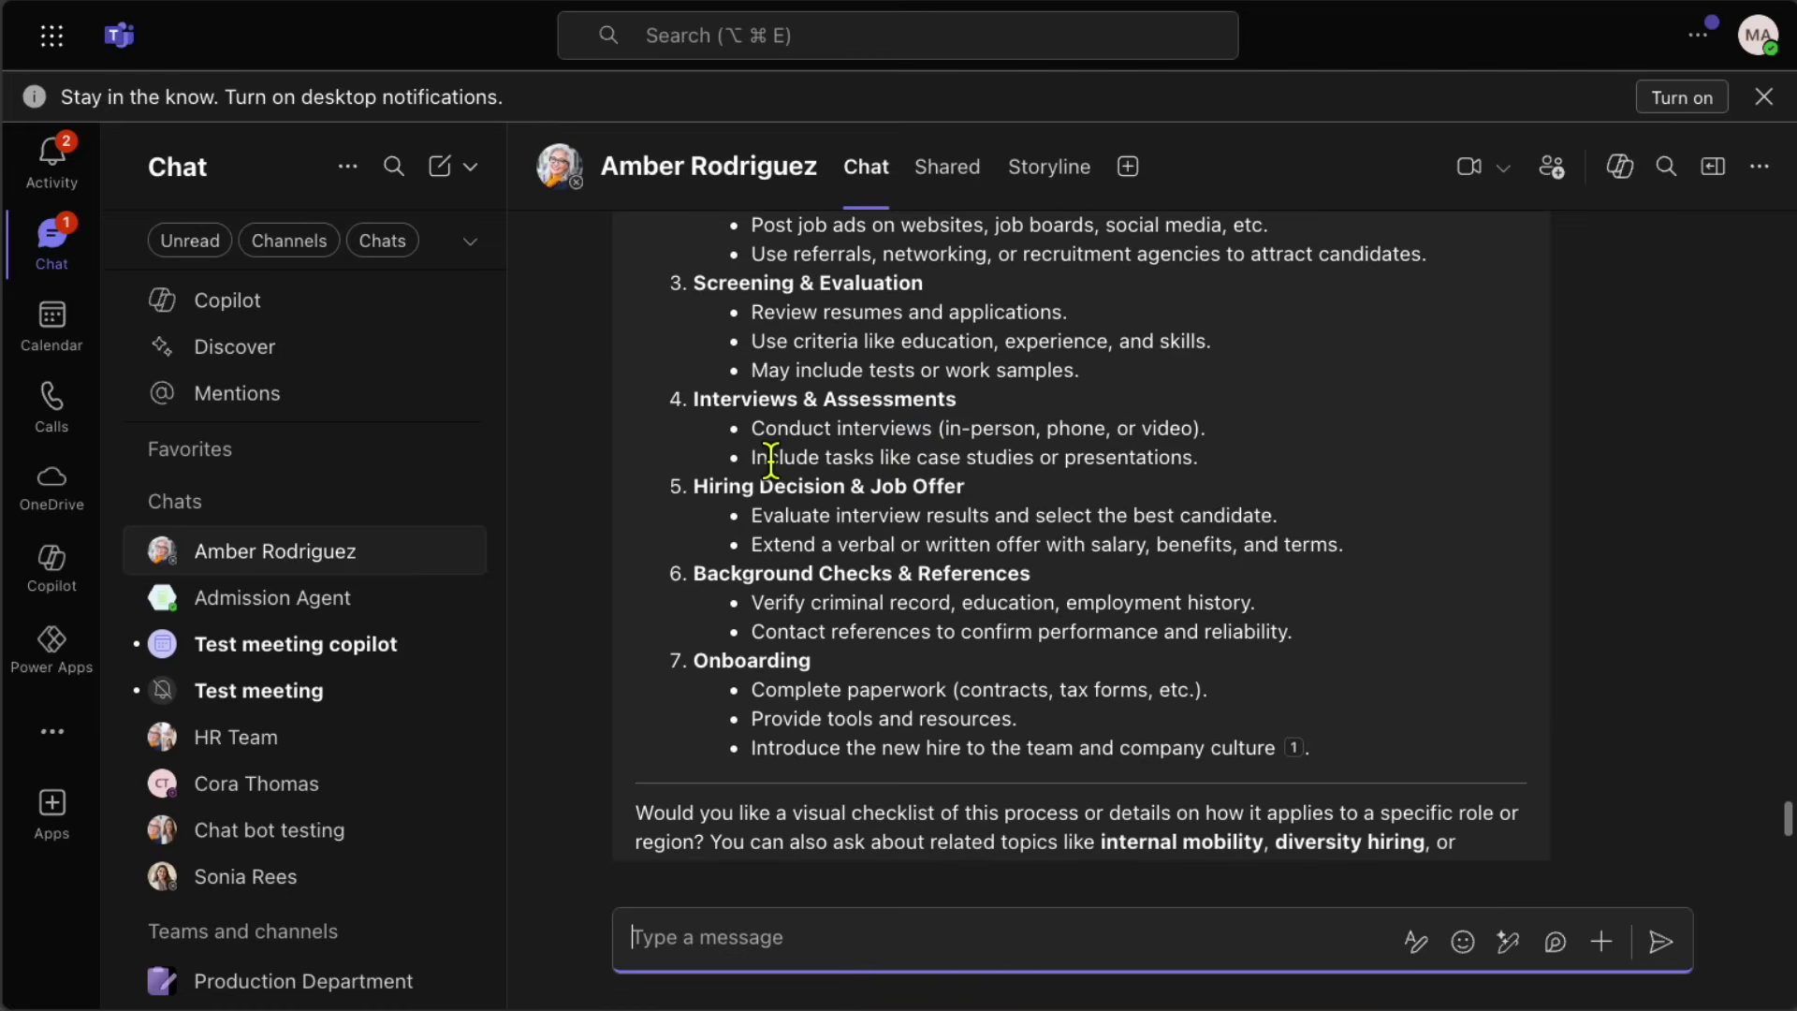
{"action": "scroll", "coordinate": [767, 453], "scroll_direction": "up", "scroll_amount": 5}
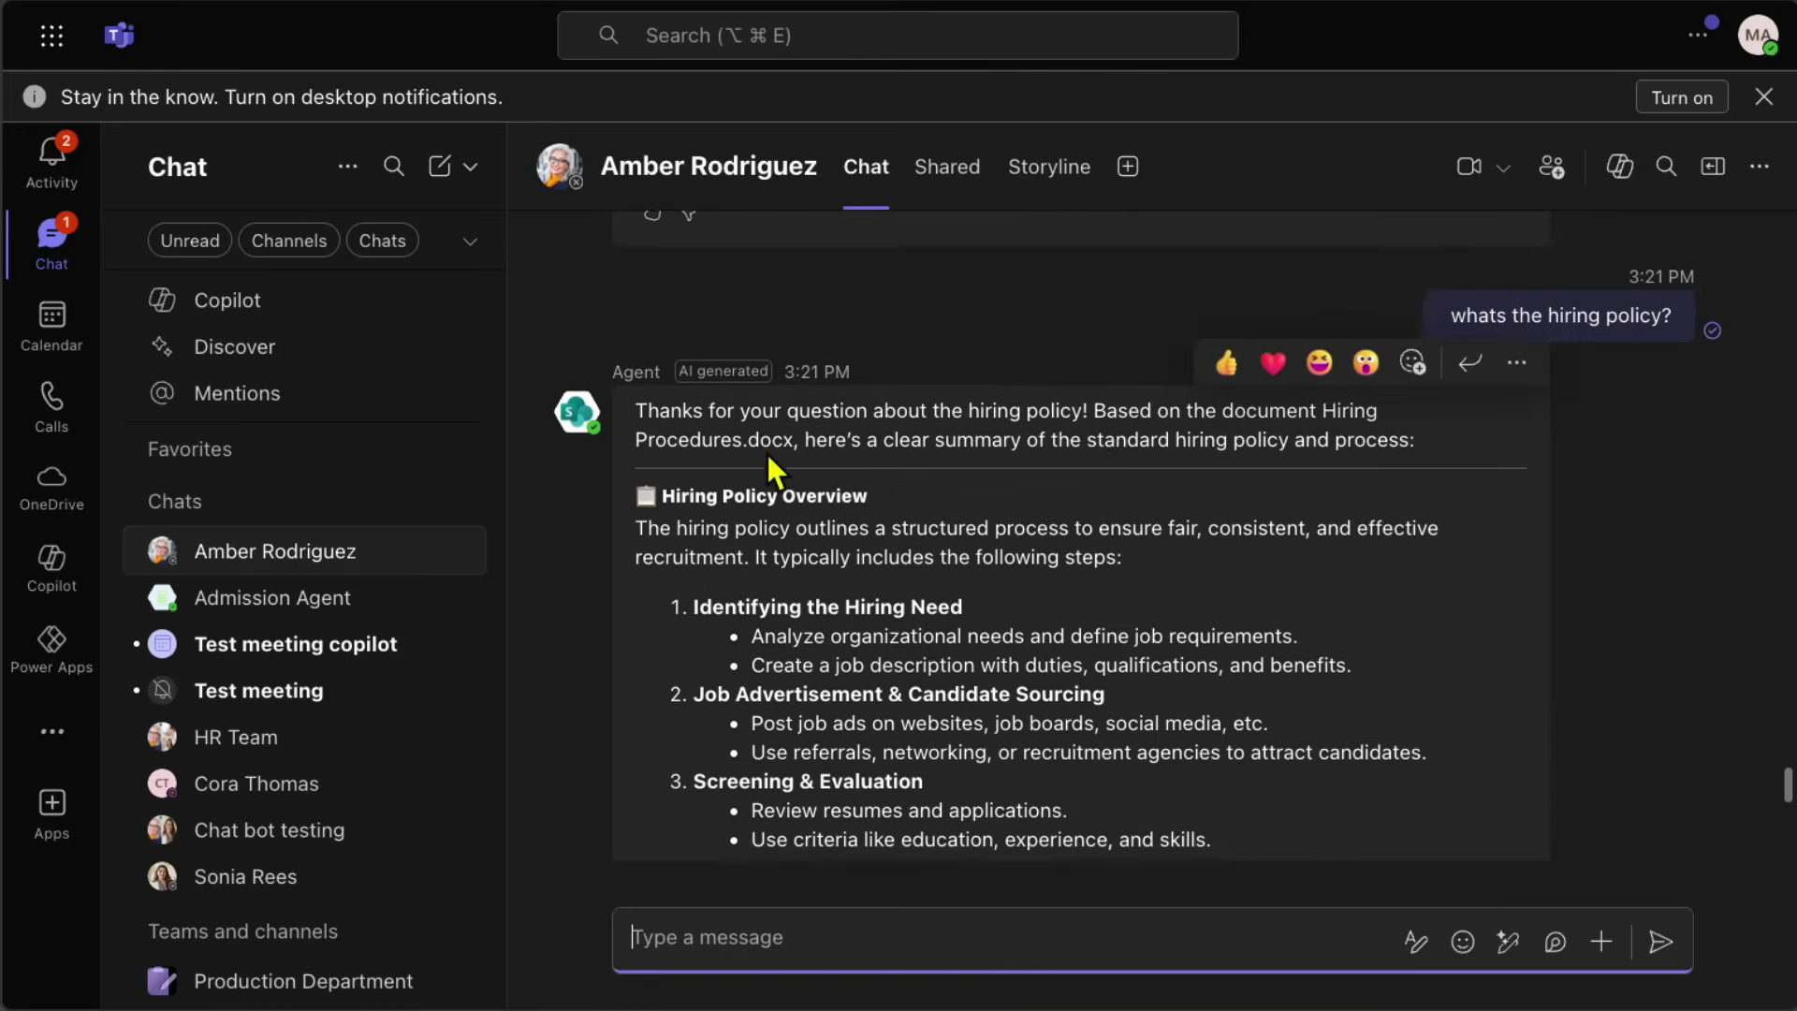
{"action": "scroll", "coordinate": [767, 453], "scroll_direction": "down", "scroll_amount": 6}
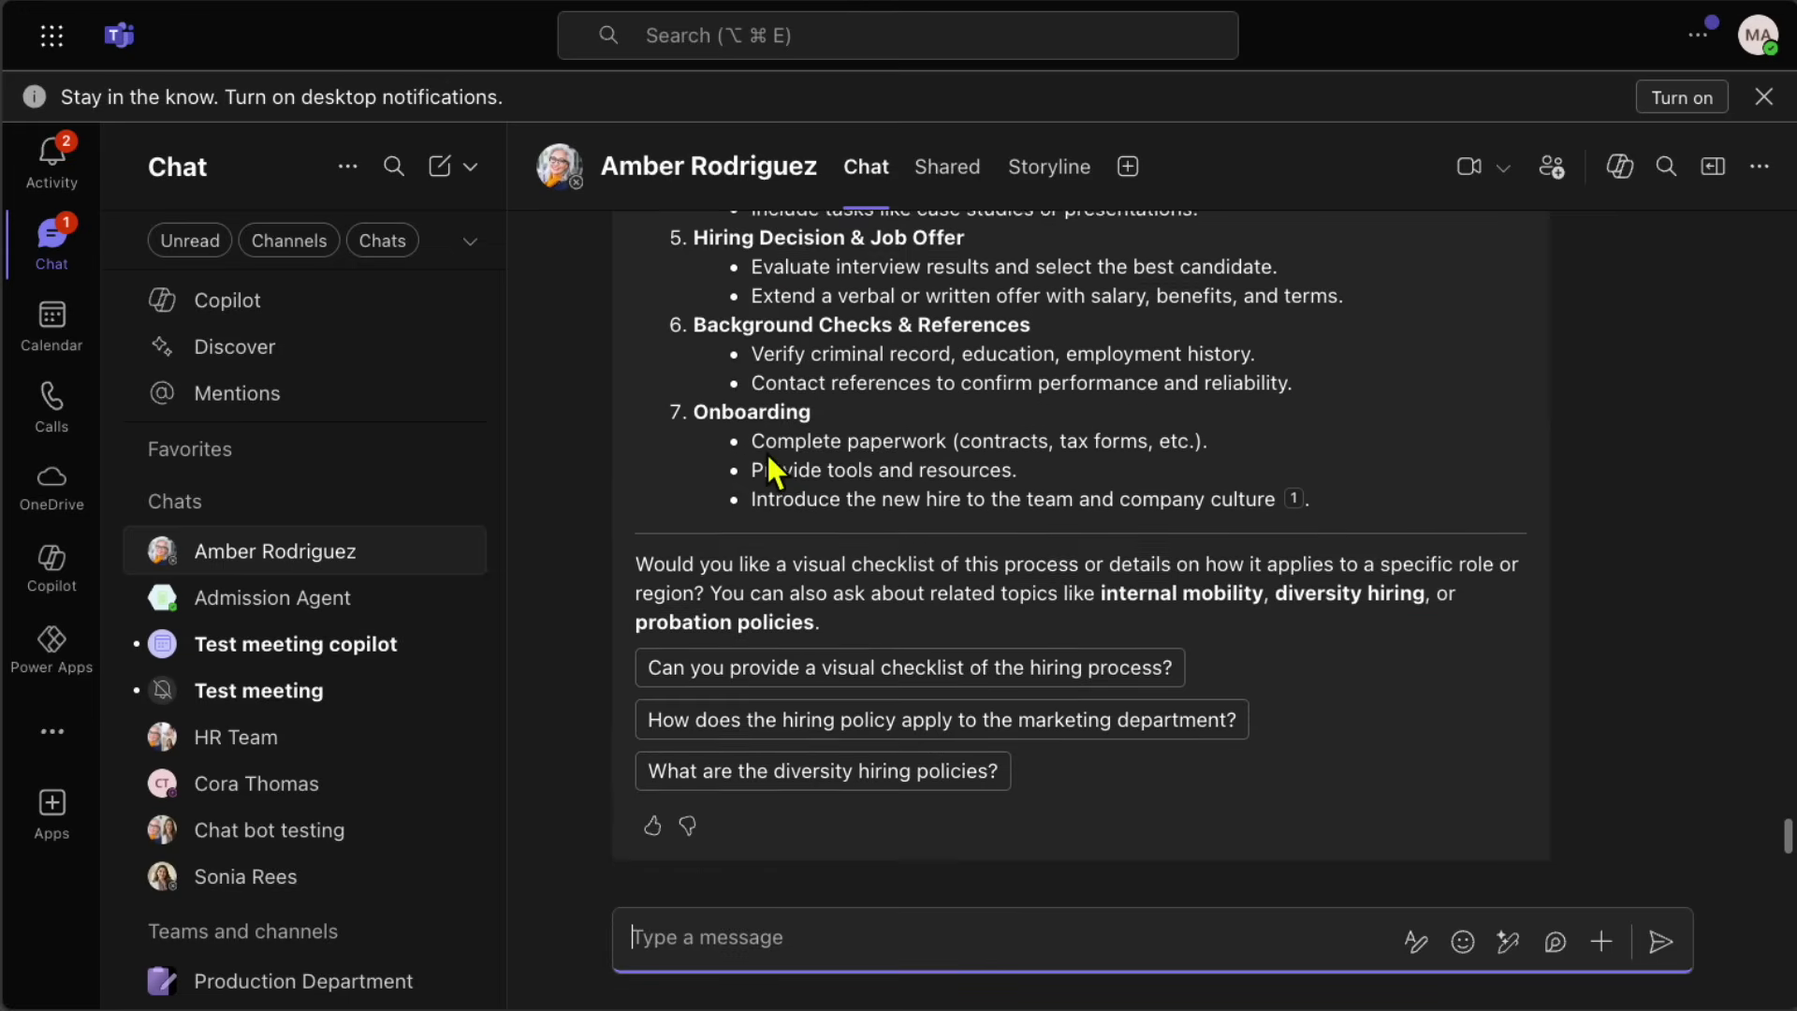
{"action": "scroll", "coordinate": [765, 451], "scroll_direction": "up", "scroll_amount": 5}
{"action": "scroll", "coordinate": [767, 453], "scroll_direction": "down", "scroll_amount": 5}
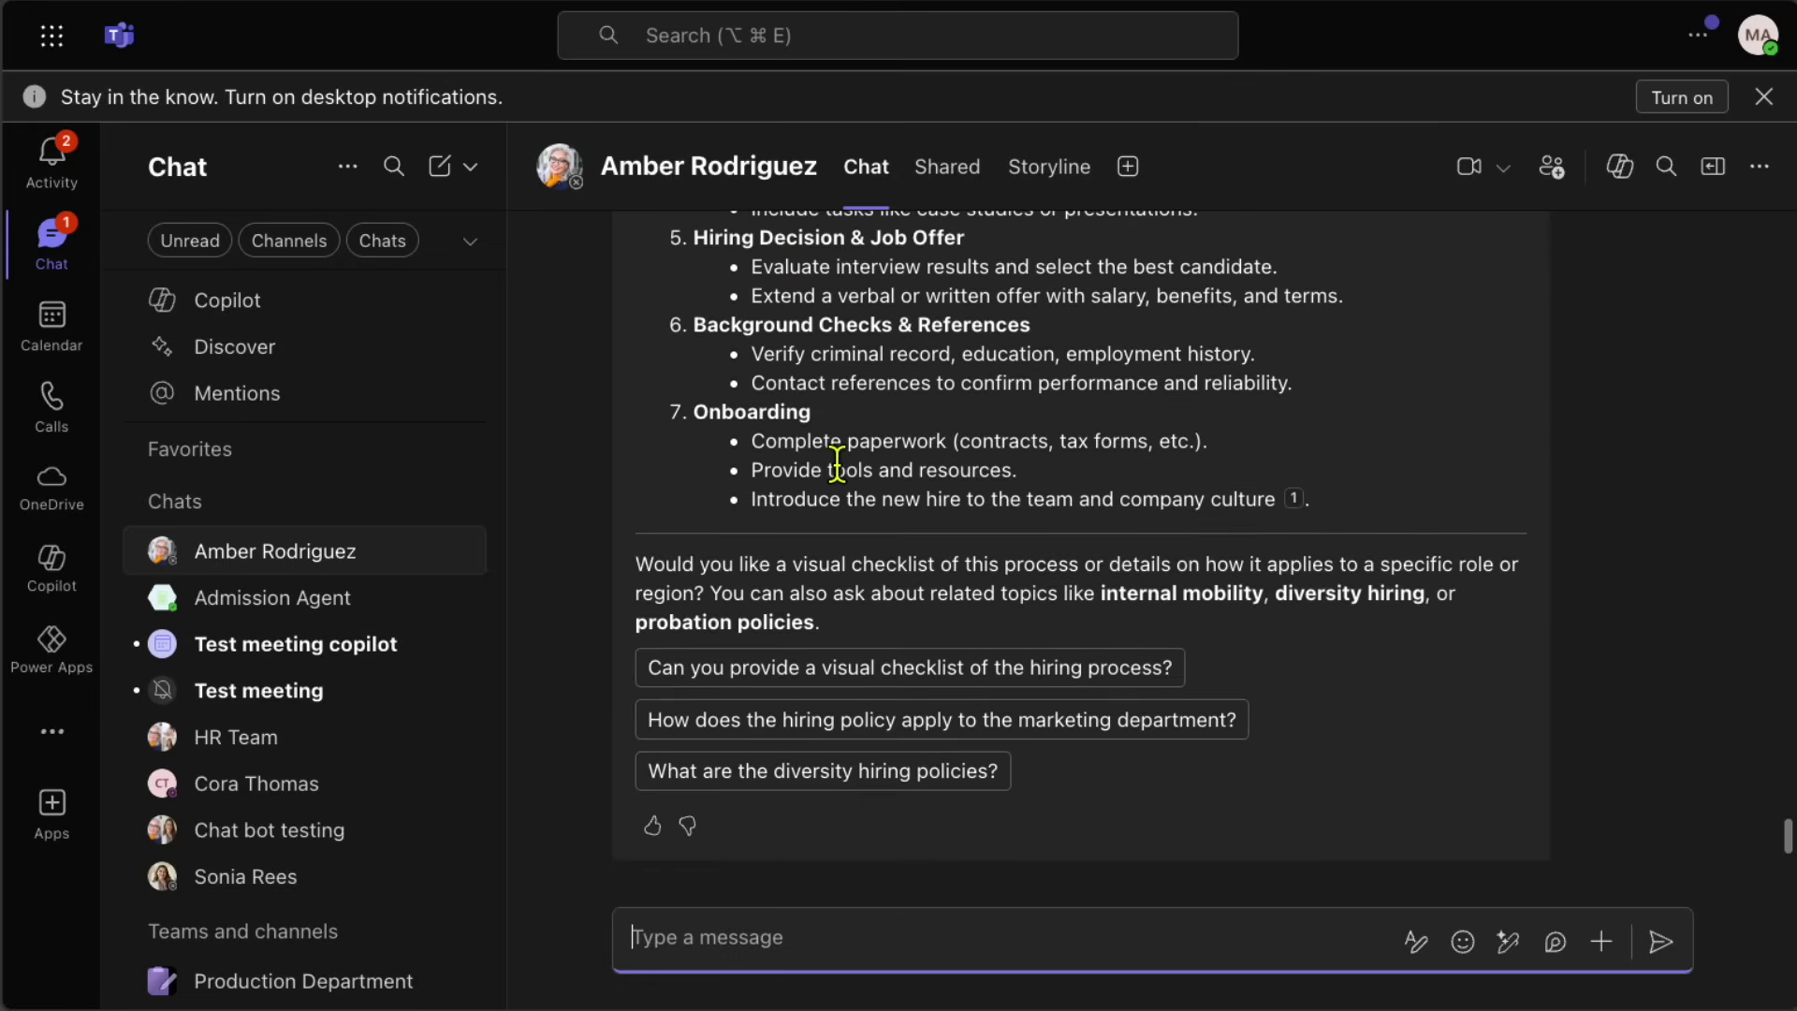